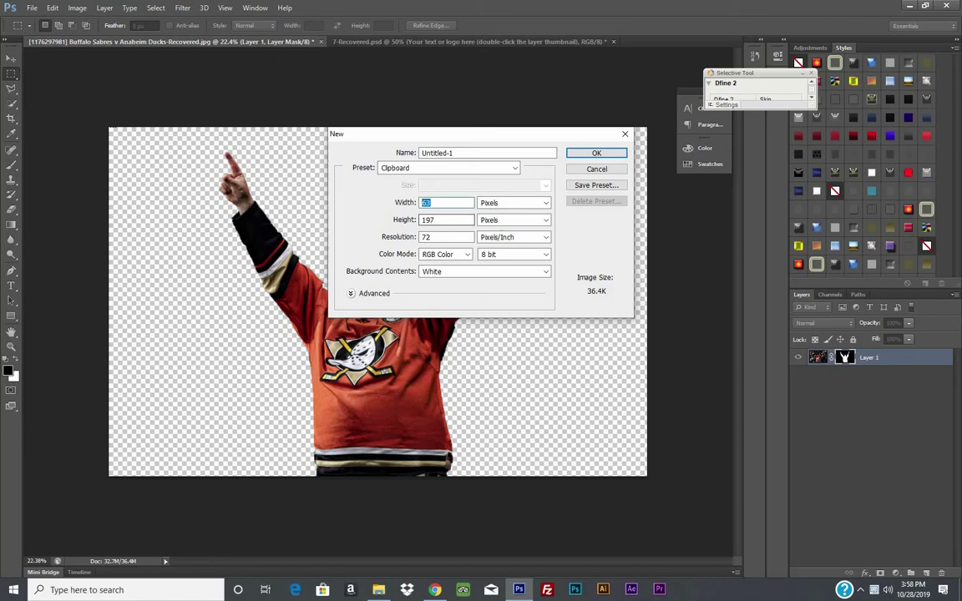
- Create a blank document at width 1900 px, height 1200 px and resolution 150
key("BackSpace")
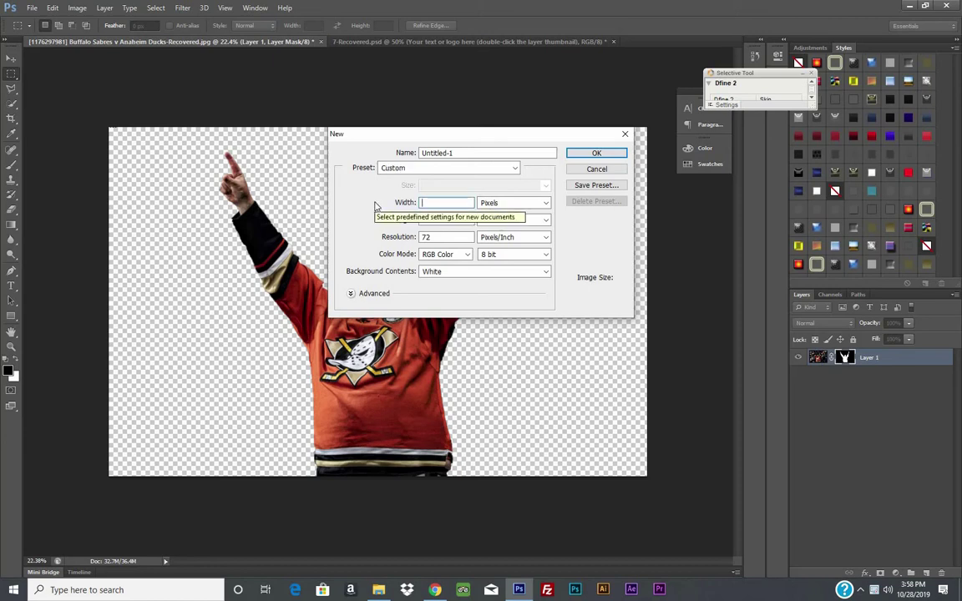
type("1900")
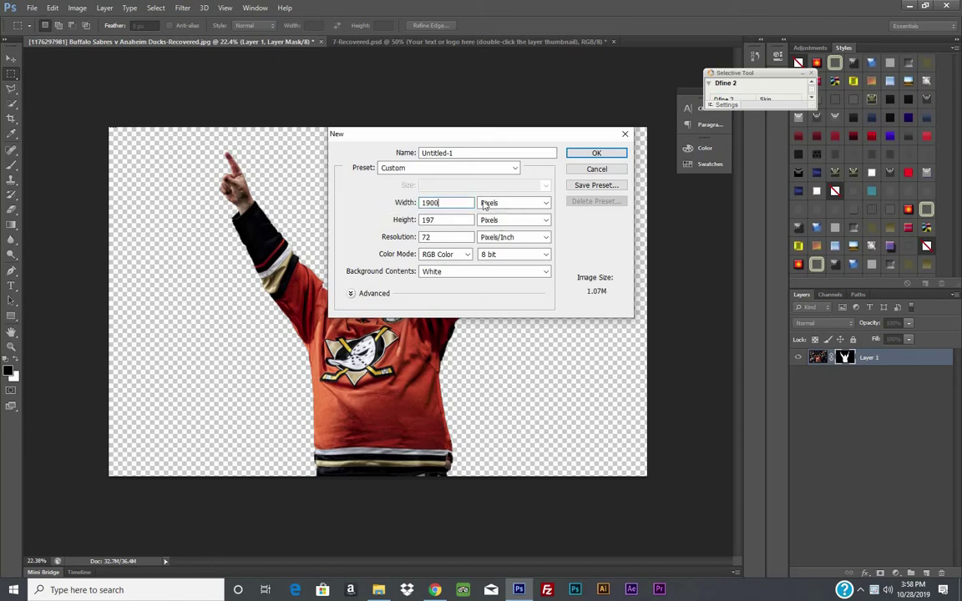
key("Tab")
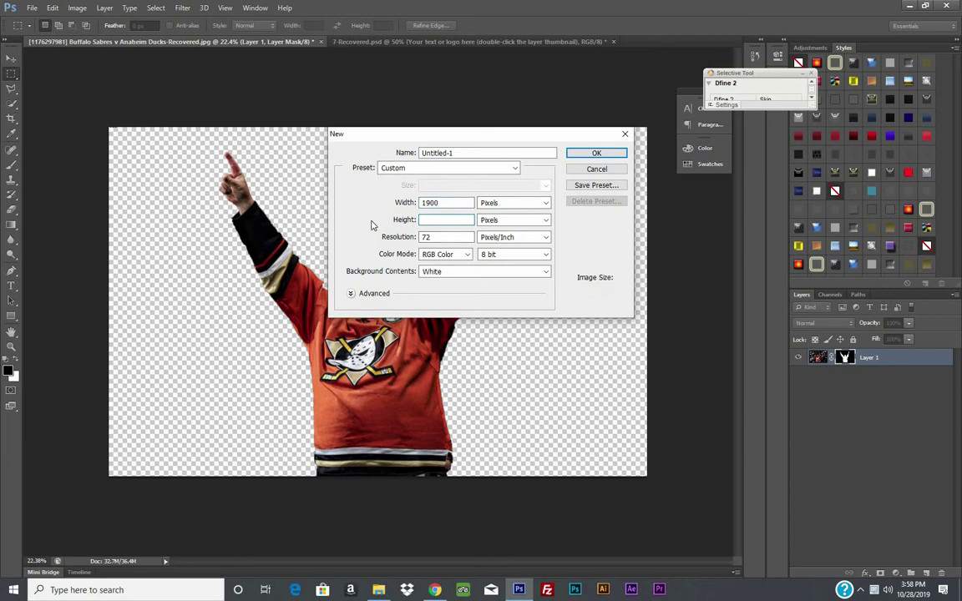
type("1")
key("BackSpace")
type("1200")
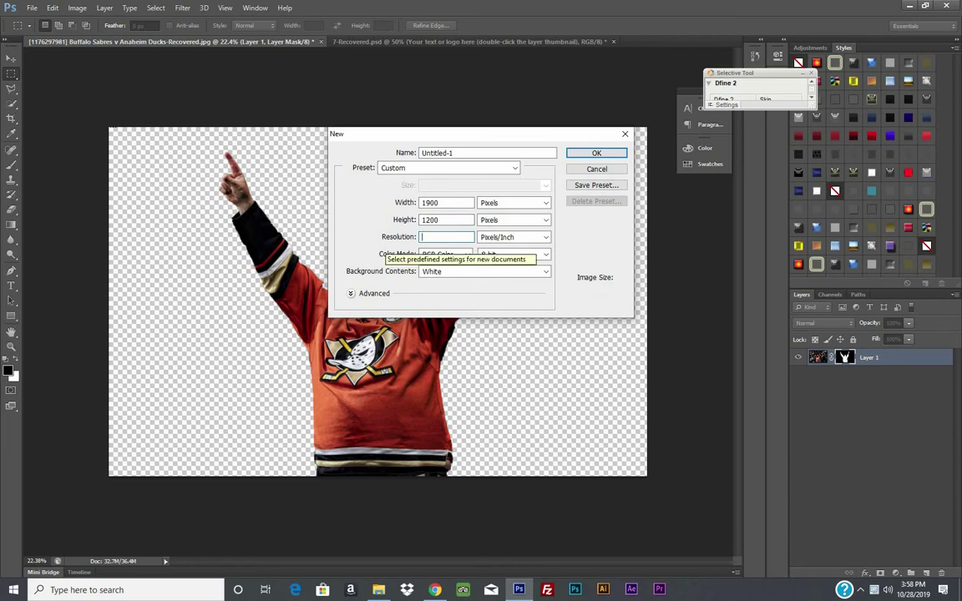
type("150")
key("Return")
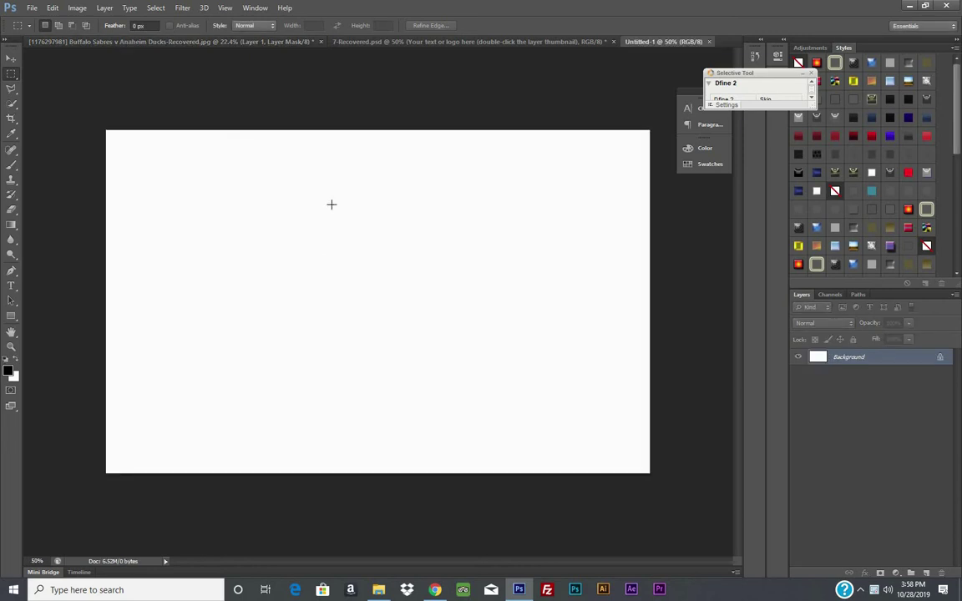
key("ctrl+shift+Tab")
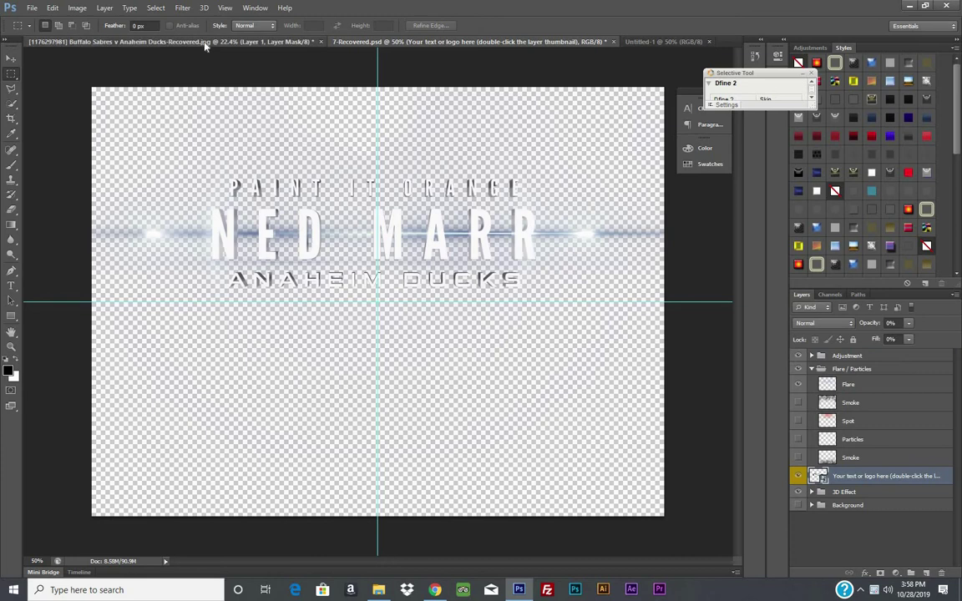
- Copy the merged fan cut-out and paste it into Untitled-1 as Layer 1
left_click(186, 42)
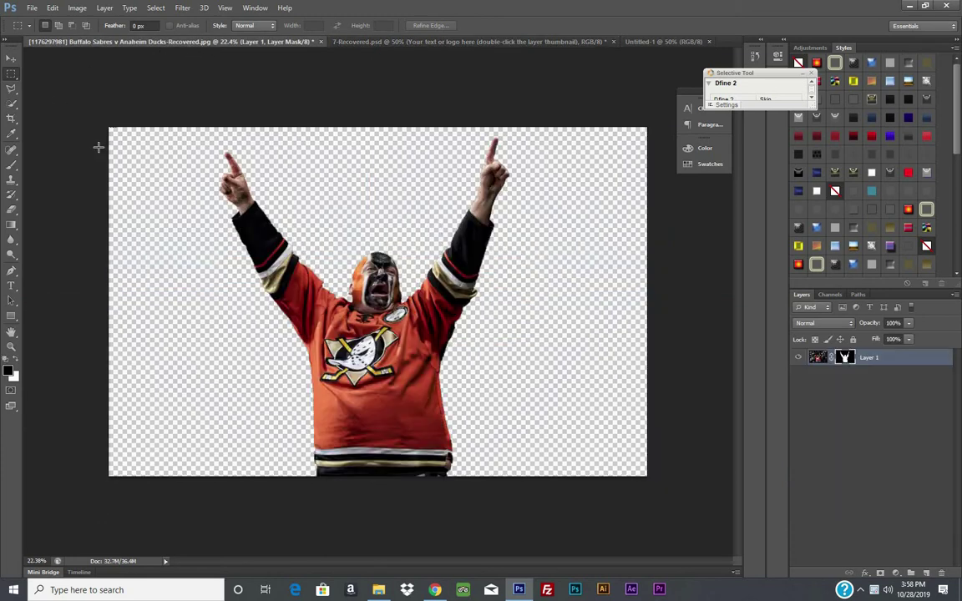
left_click(52, 8)
key("ctrl+shift+c")
key("ctrl+shift+Tab")
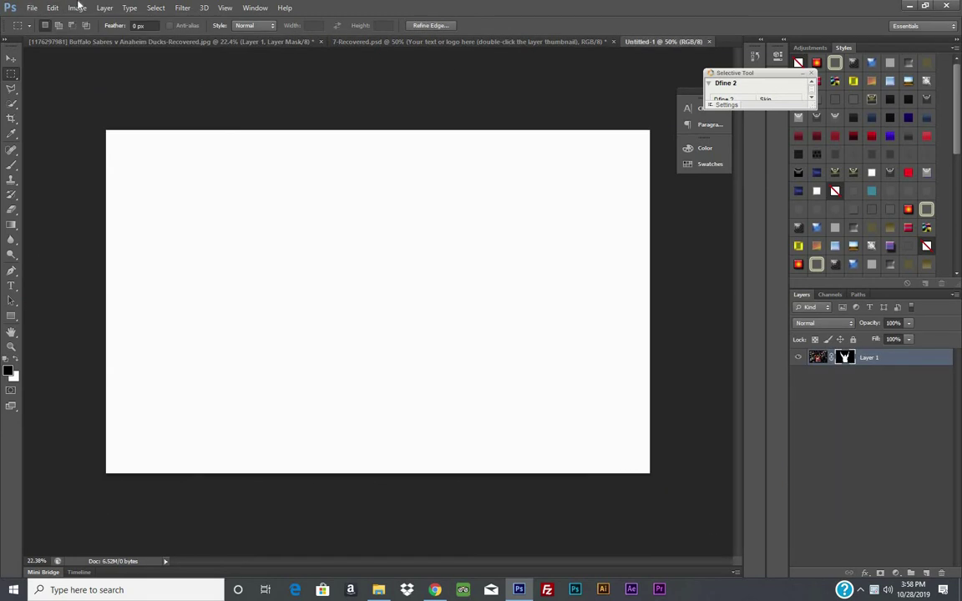
left_click(52, 8)
left_click(63, 107)
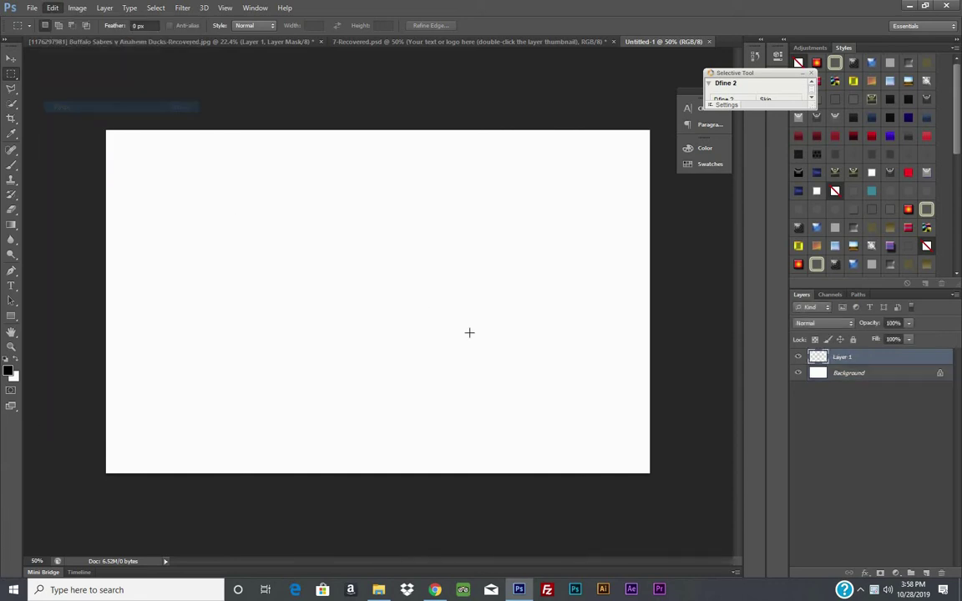
left_click(11, 59)
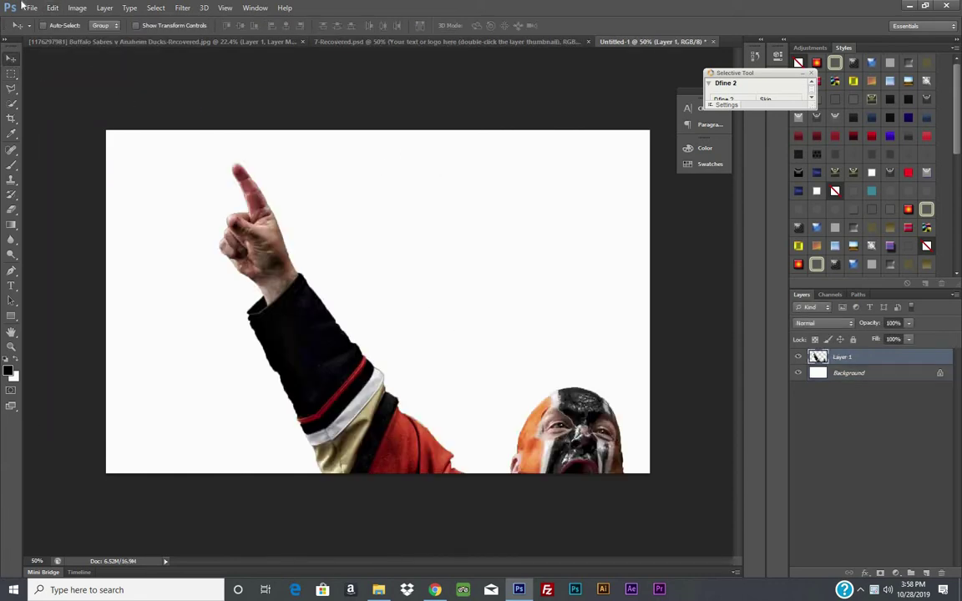
- Free-transform the fan layer to about 46% so his torso and raised arms fit the canvas
left_click(47, 8)
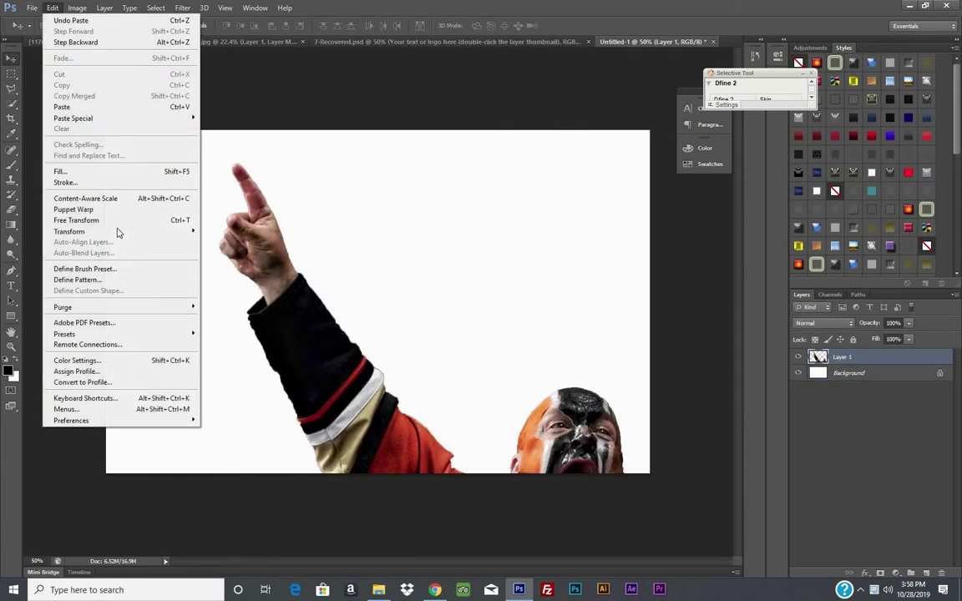
left_click(114, 219)
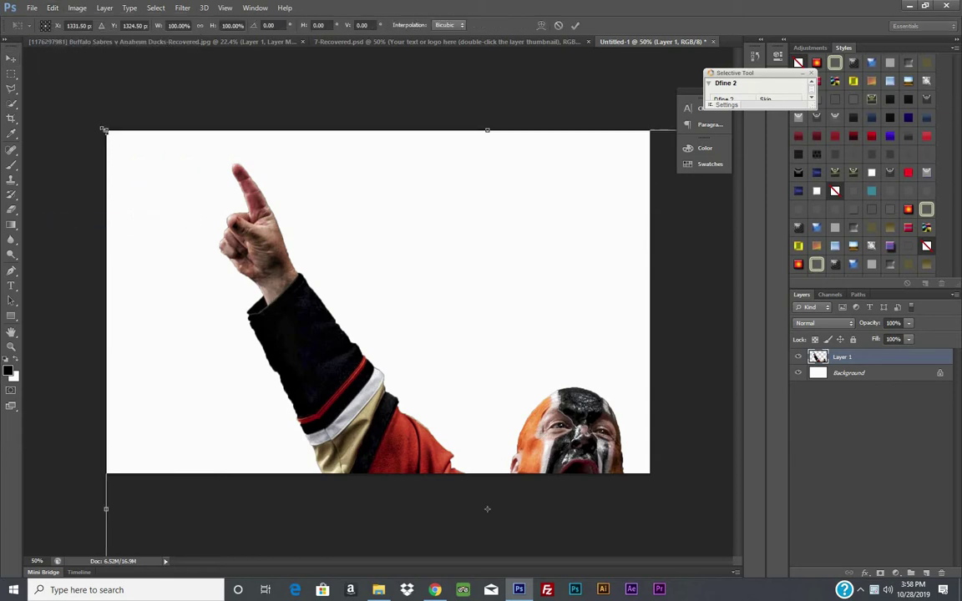
left_click_drag(106, 129, 300, 323)
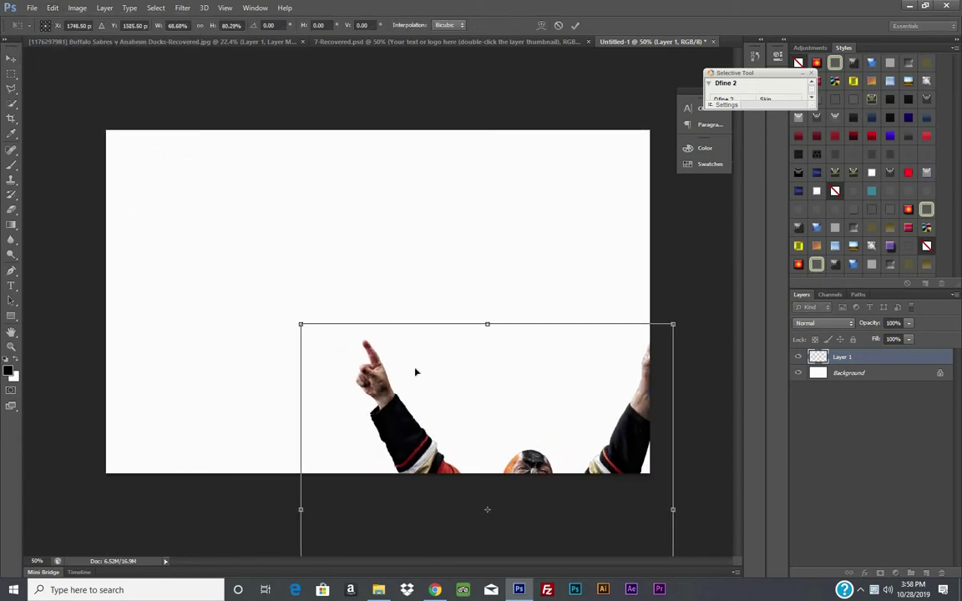
mouse_move(414, 371)
left_mouse_down()
mouse_move(295, 276)
mouse_move(164, 250)
left_mouse_up()
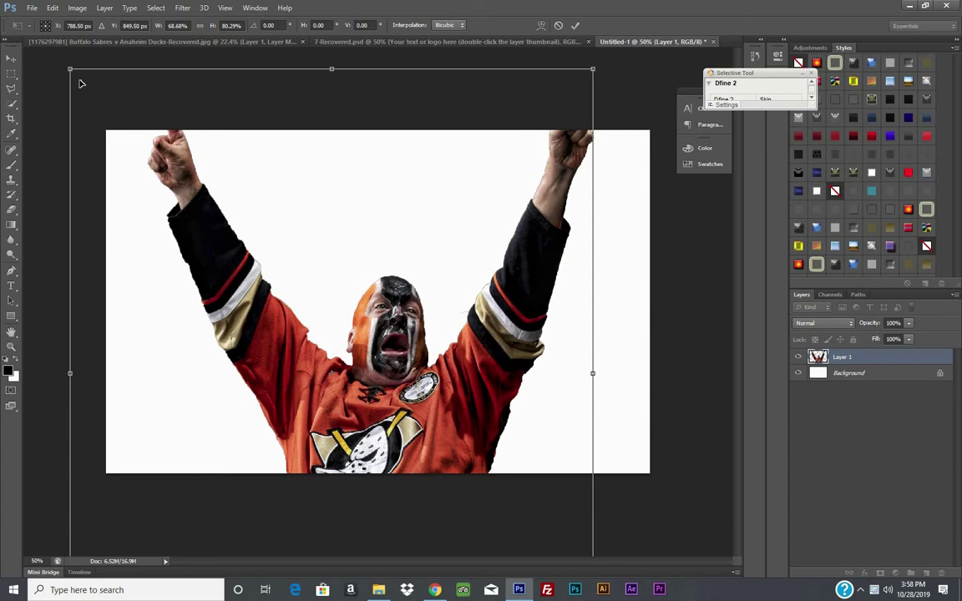
left_click_drag(70, 69, 173, 268)
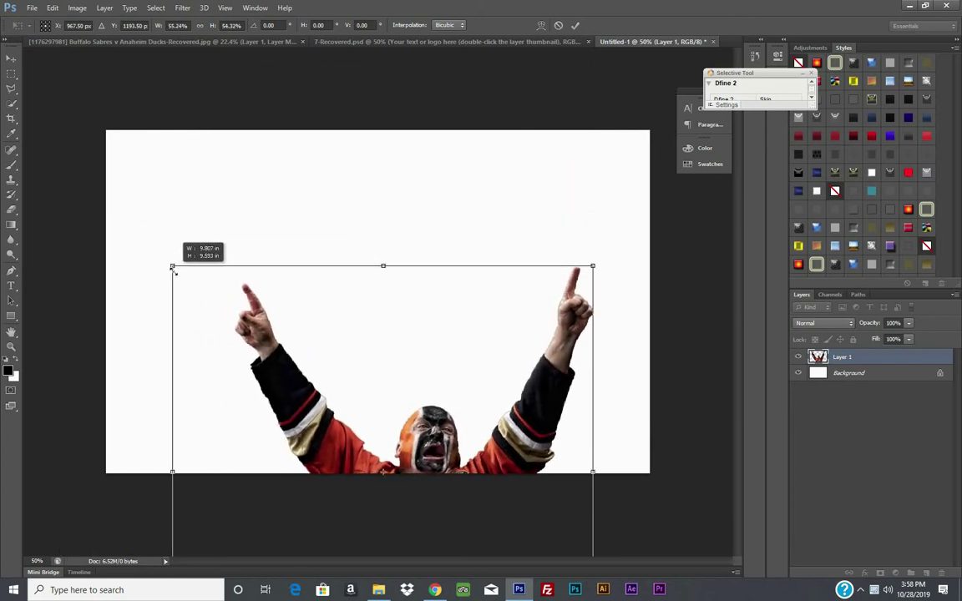
left_click_drag(331, 307, 278, 139)
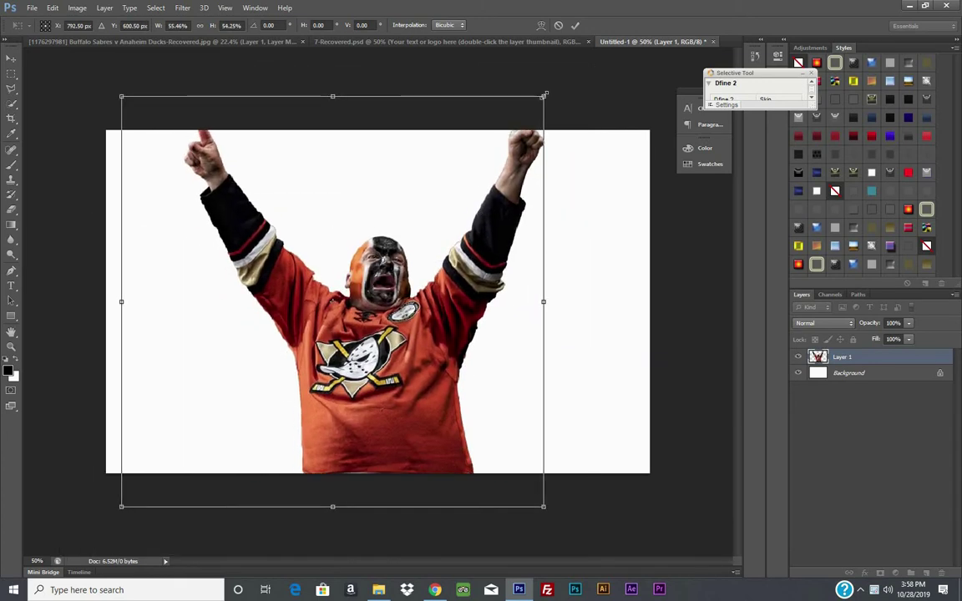
left_click_drag(543, 97, 505, 134)
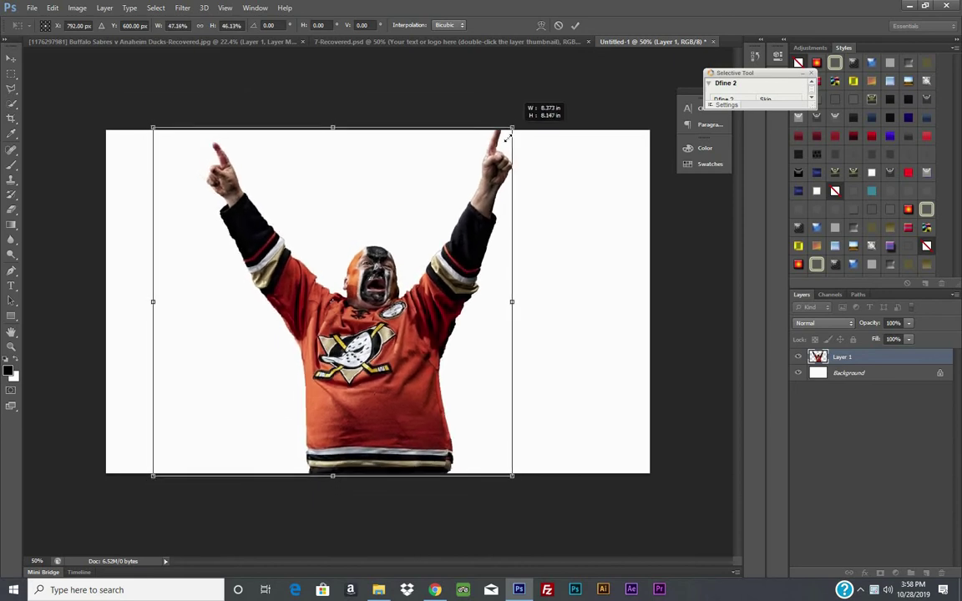
left_click_drag(421, 246, 432, 250)
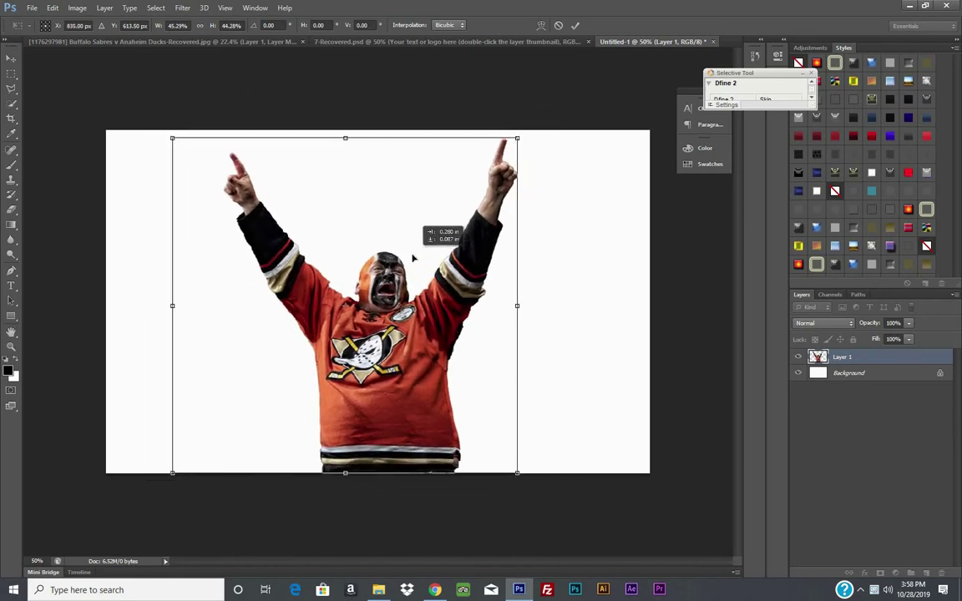
left_click_drag(517, 139, 521, 133)
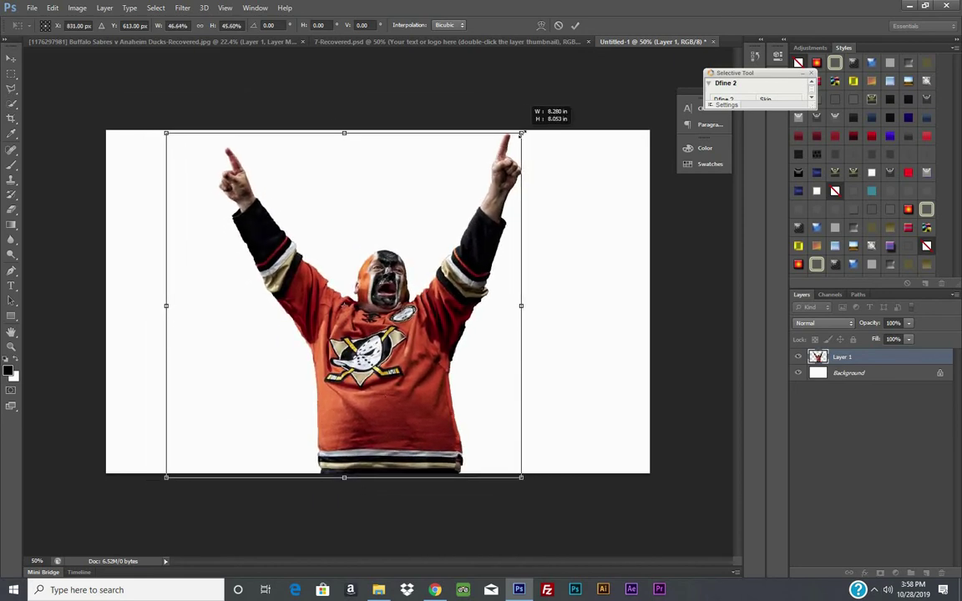
left_click(576, 25)
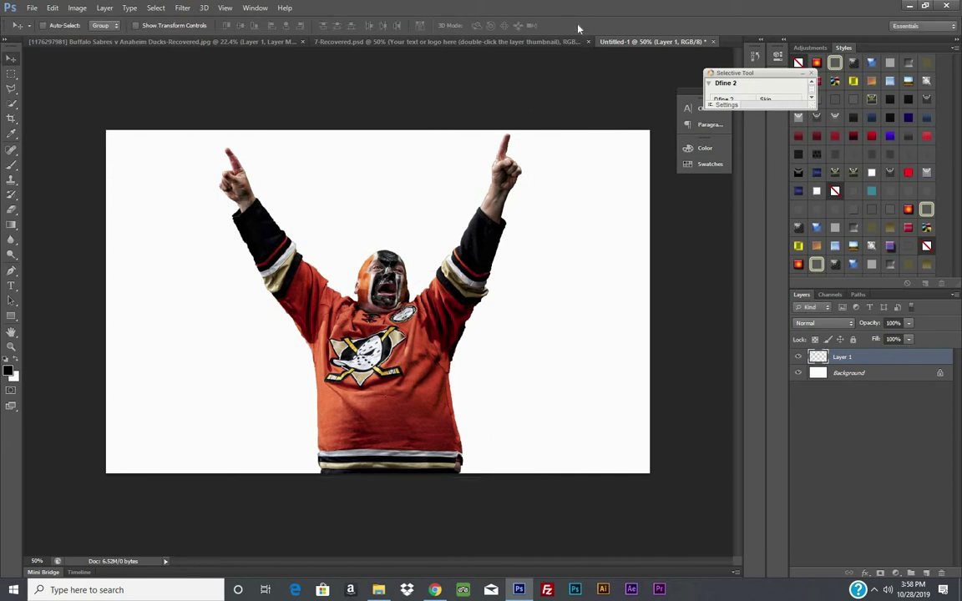
left_click(11, 346)
- Add a Reveal All mask to Layer 1 and set a 15 px brush
mouse_move(281, 219)
left_mouse_down()
mouse_move(334, 244)
mouse_move(284, 244)
left_mouse_up()
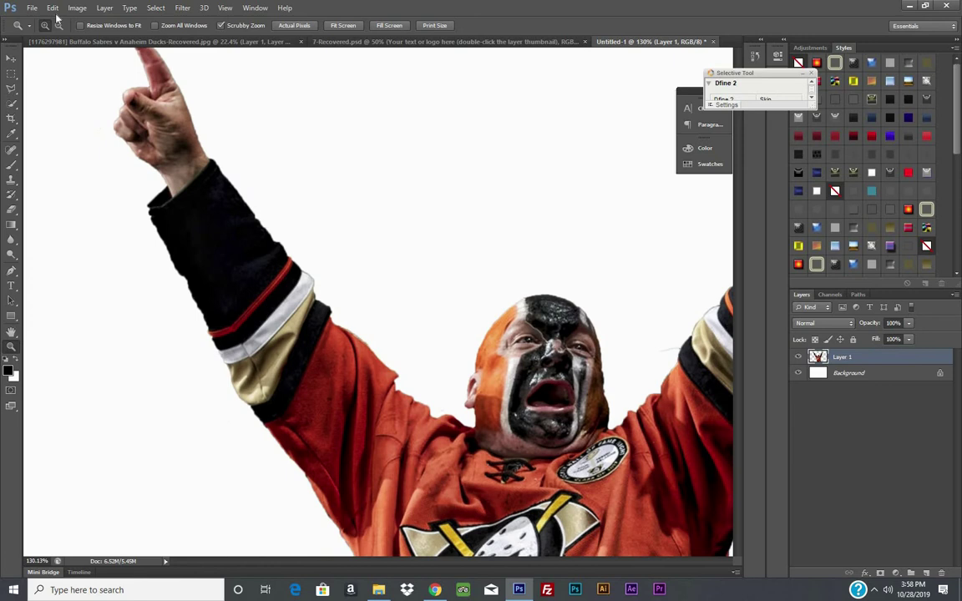
left_click(104, 7)
left_click(251, 133)
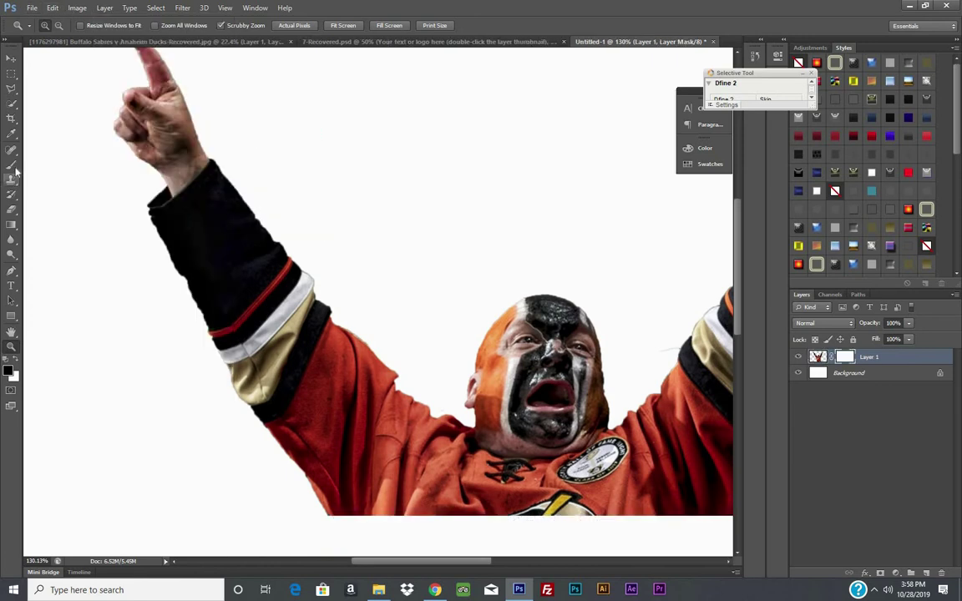
key("b")
left_click(60, 30)
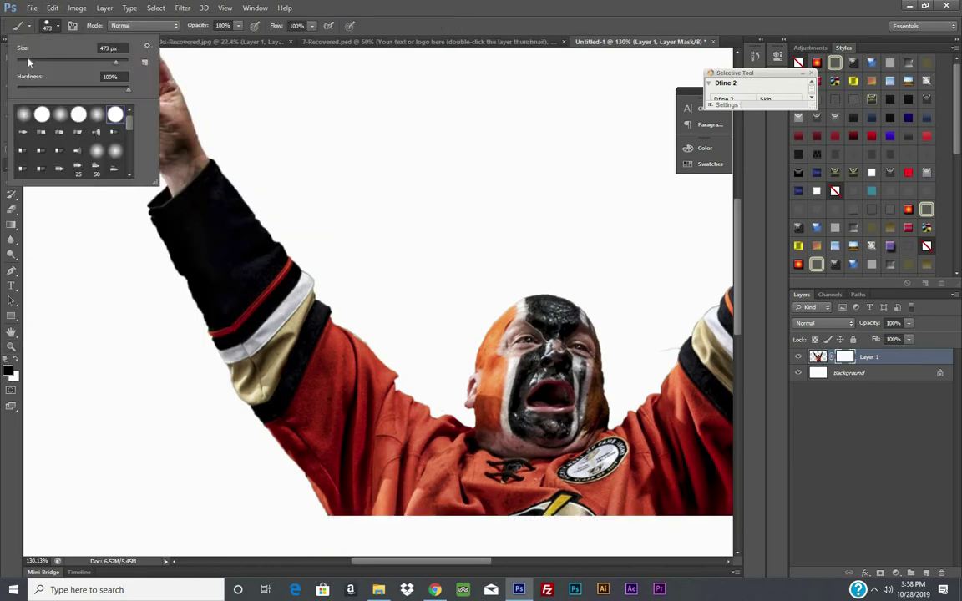
left_click_drag(50, 61, 26, 61)
key("Return")
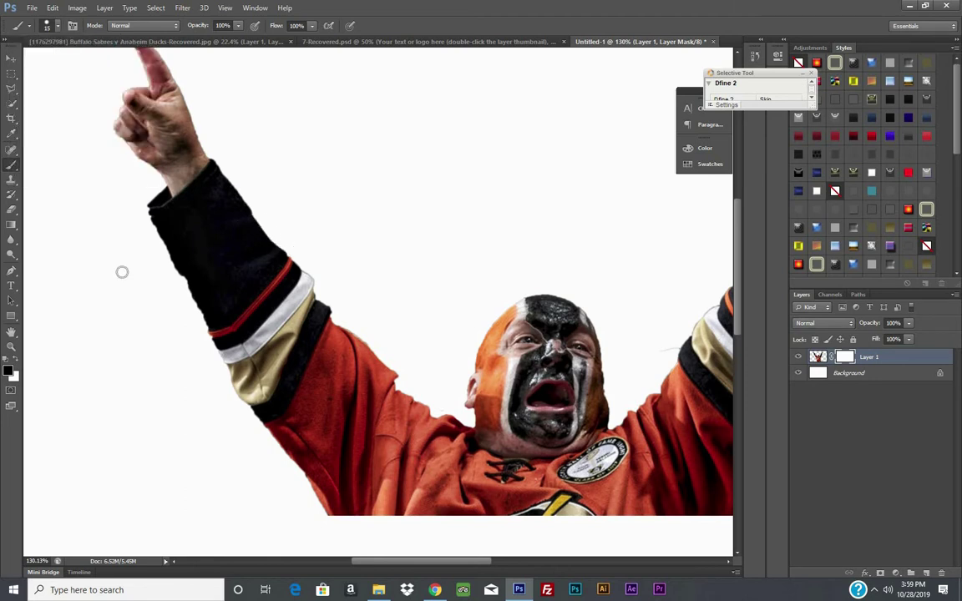
- Paint black on the mask to remove fringe along the sleeve and raised arm edges
left_click_drag(147, 223, 204, 342)
scroll(196, 338, "down", 3)
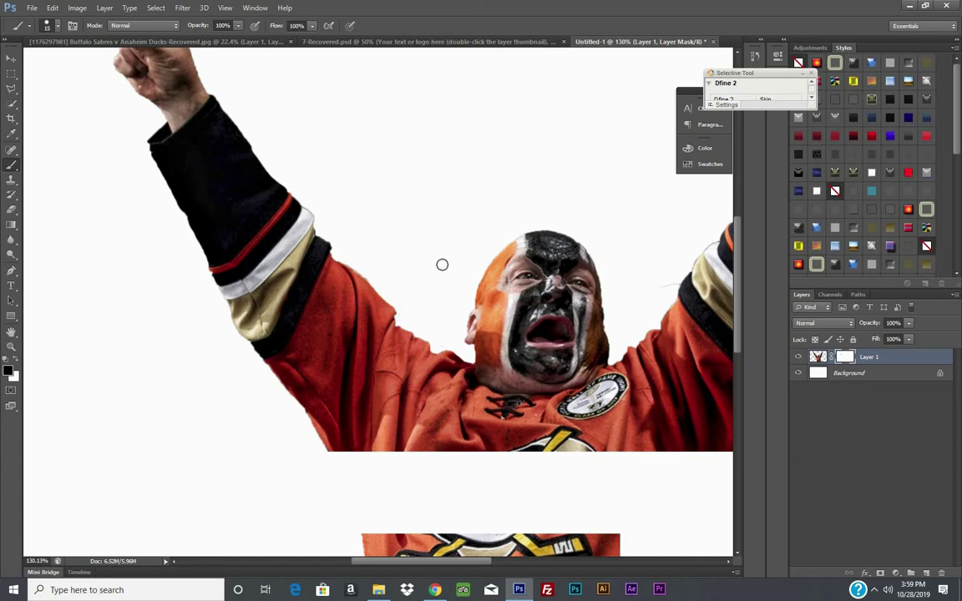
left_click(11, 347)
left_click_drag(87, 388, 54, 397)
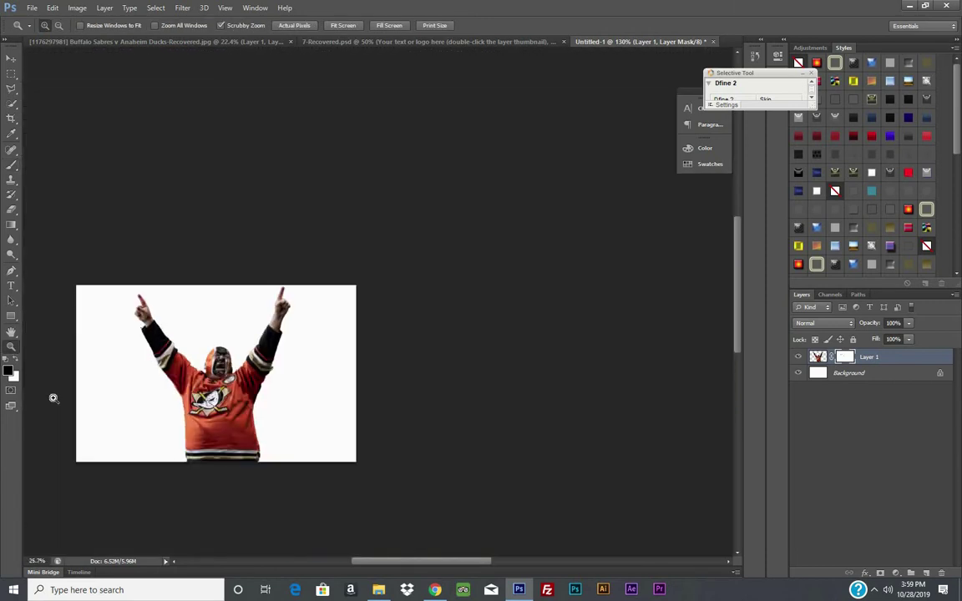
left_click_drag(529, 283, 536, 286)
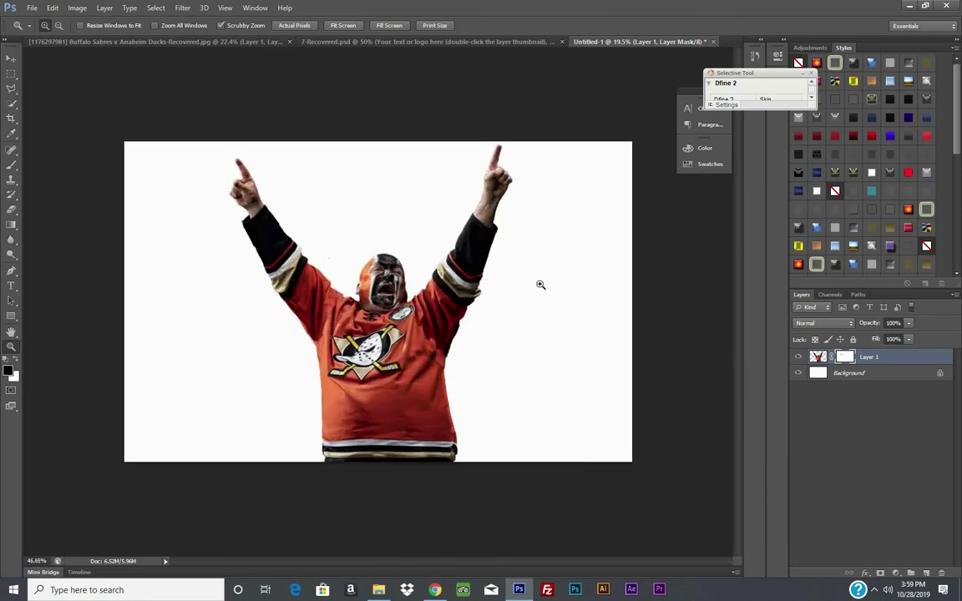
left_click_drag(537, 386, 402, 320)
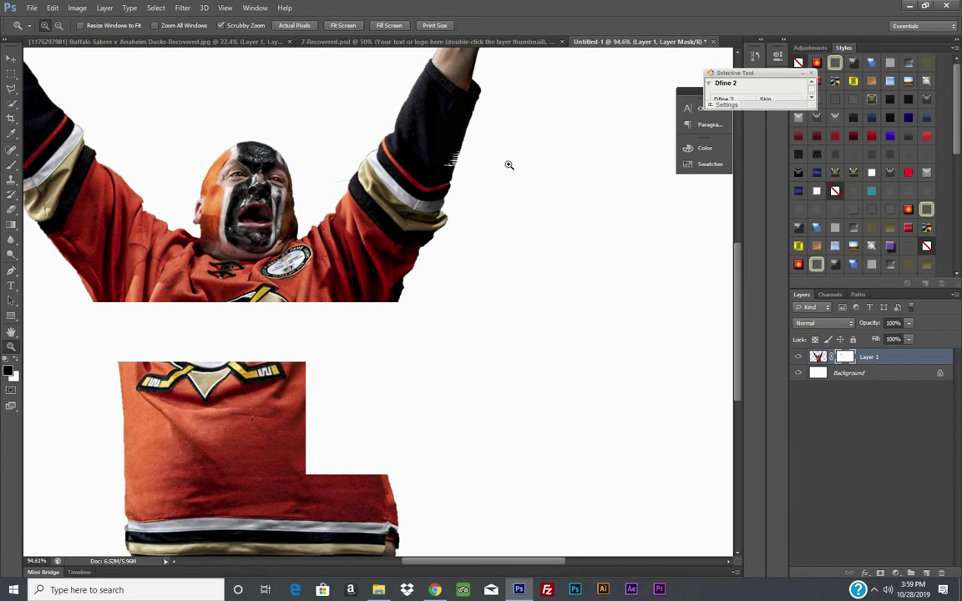
left_click_drag(509, 165, 539, 176)
left_click(12, 168)
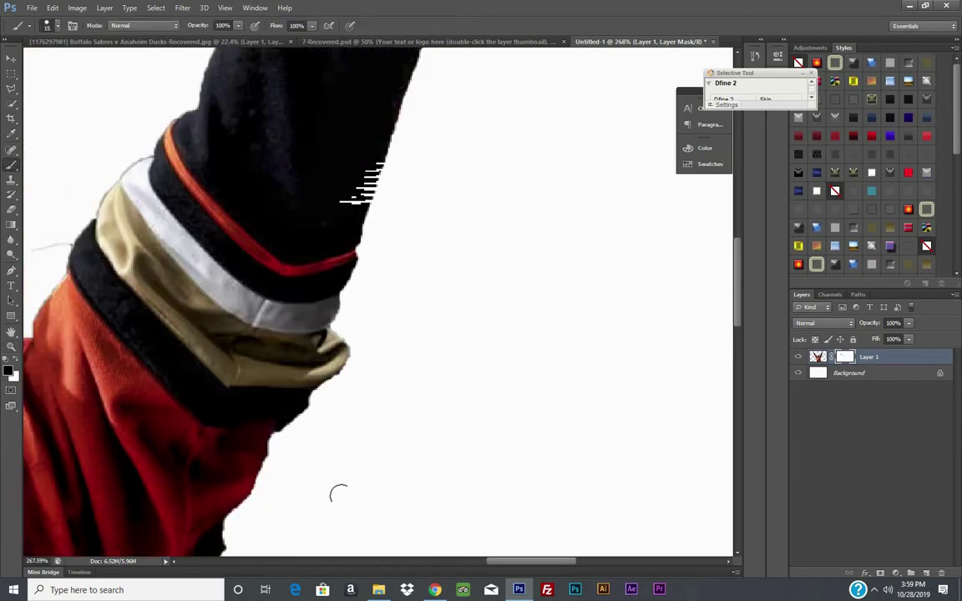
scroll(338, 493, "down", 2)
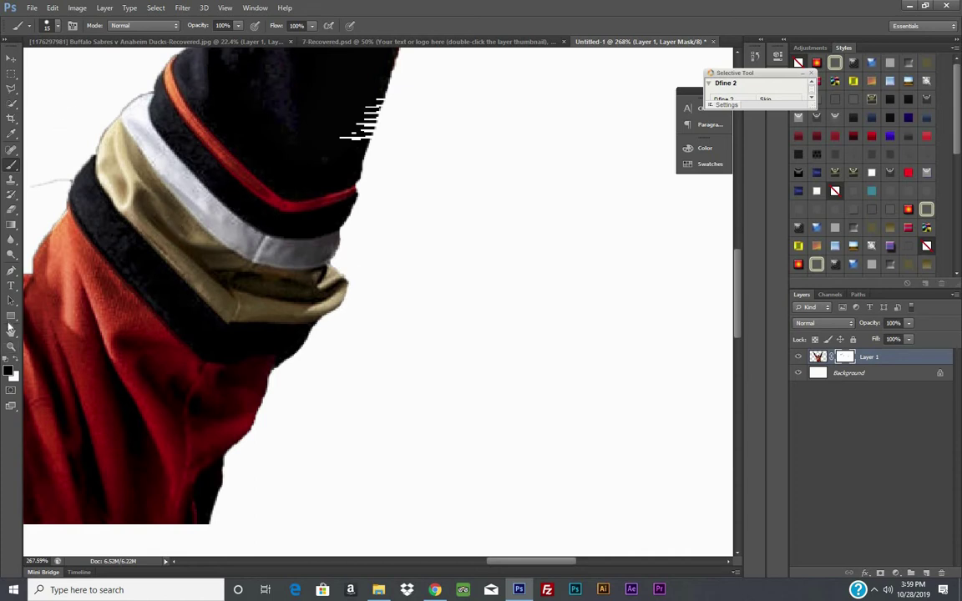
left_click(11, 347)
left_click(102, 395, "alt")
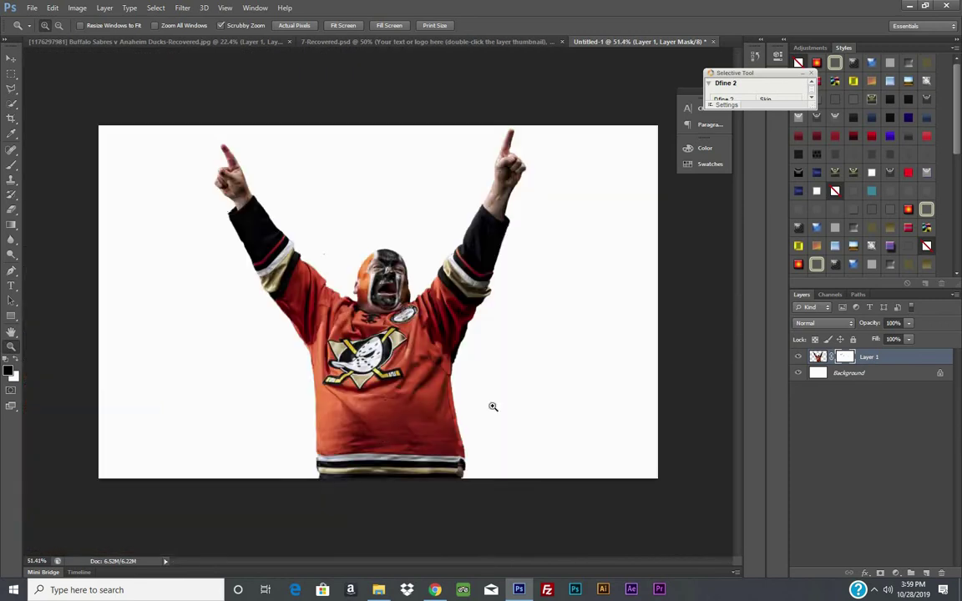
left_click_drag(543, 419, 533, 424)
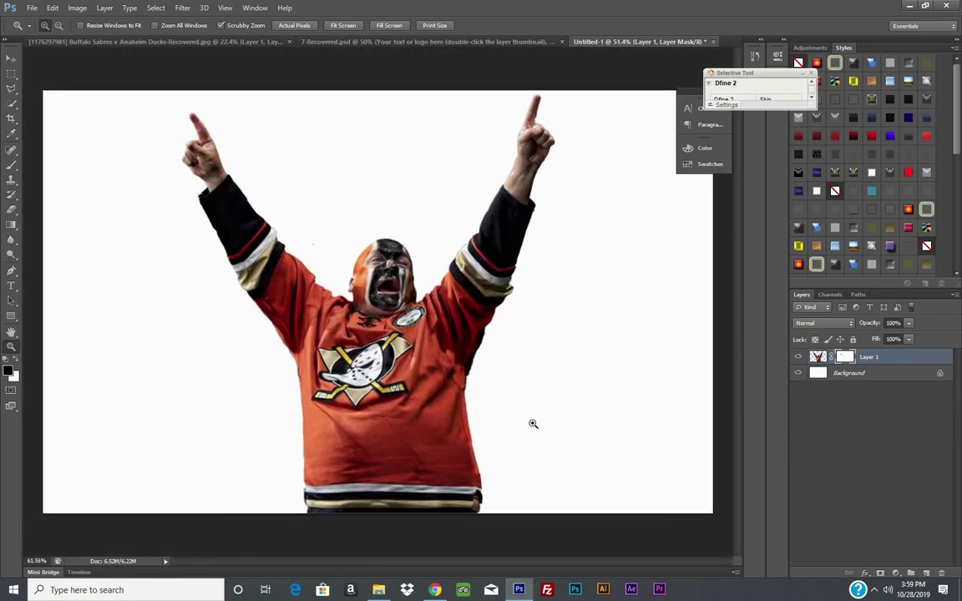
left_click(11, 164)
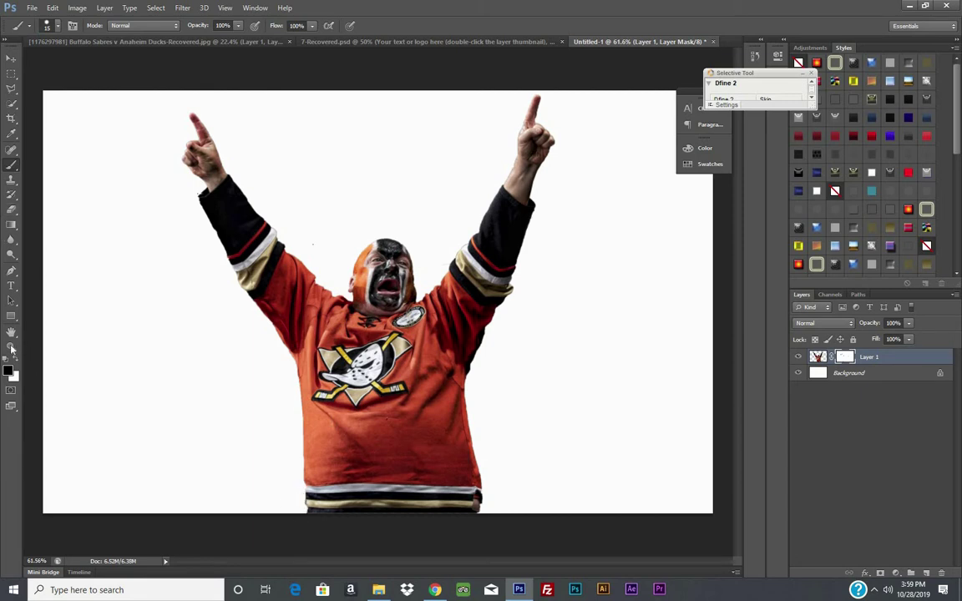
key("z")
left_click(300, 312, "alt")
left_click_drag(300, 312, 302, 312)
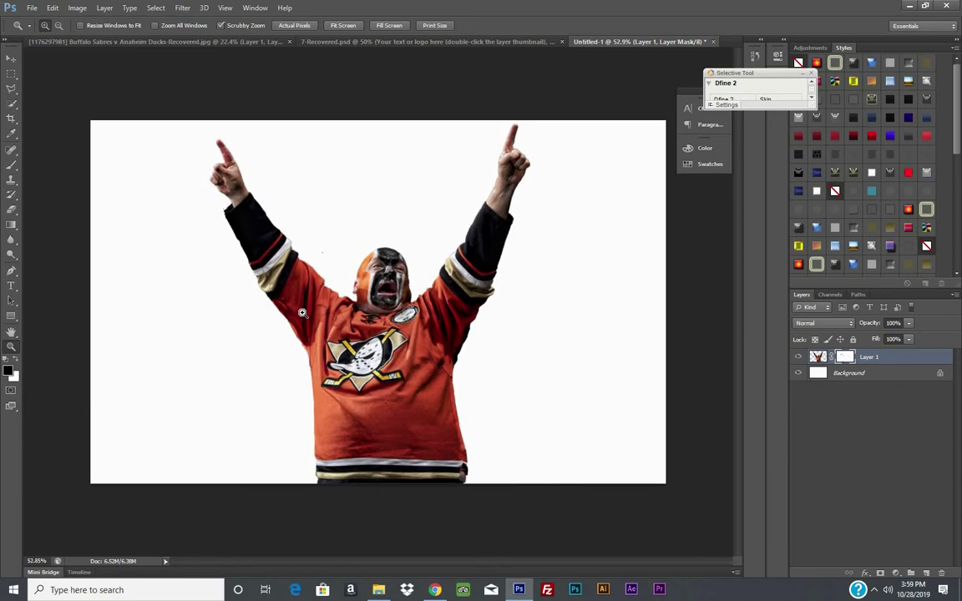
left_click(817, 357)
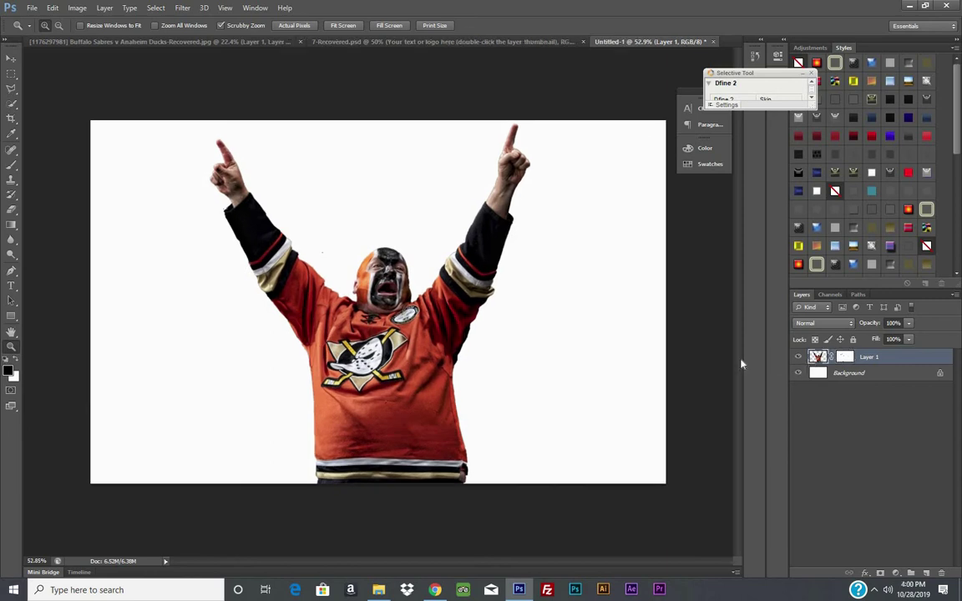
left_click(11, 164)
left_click(57, 26)
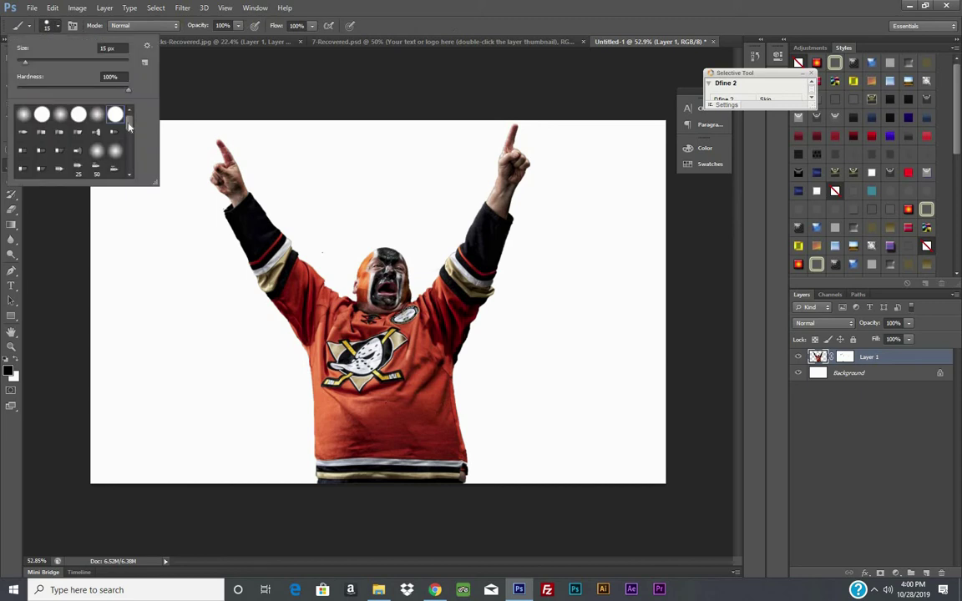
left_click_drag(128, 125, 129, 171)
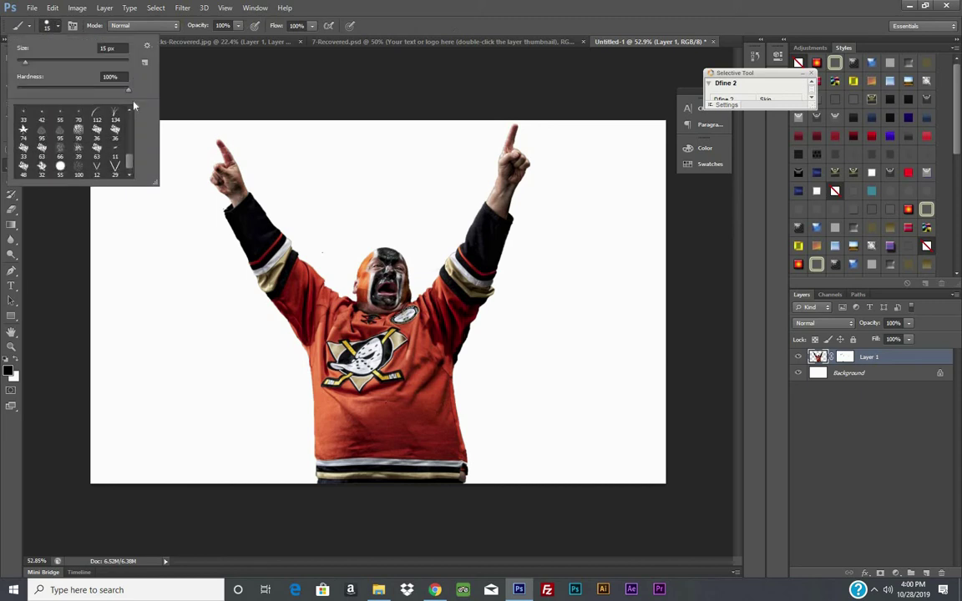
scroll(132, 109, "up", 10)
left_click(59, 28)
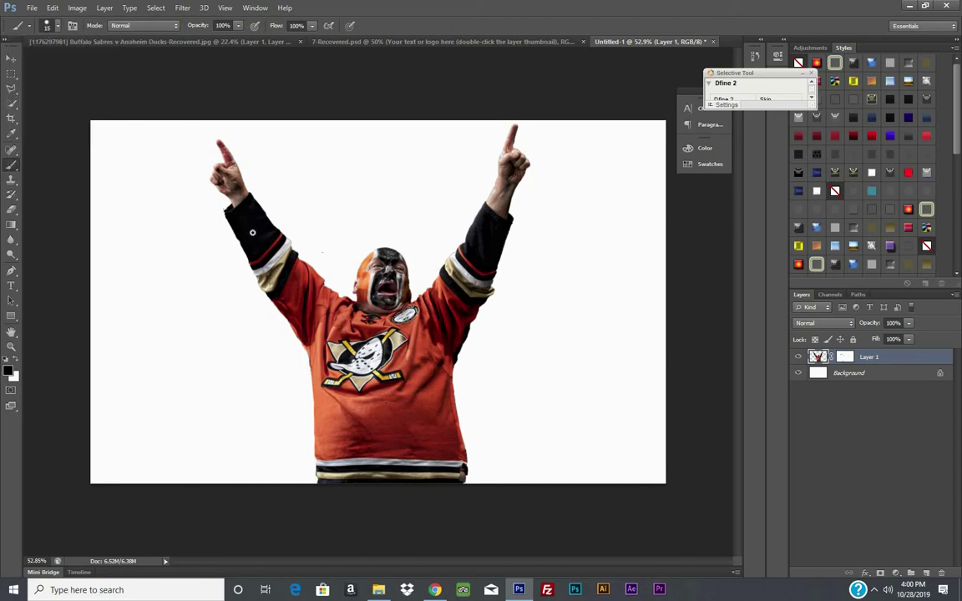
left_click(11, 345)
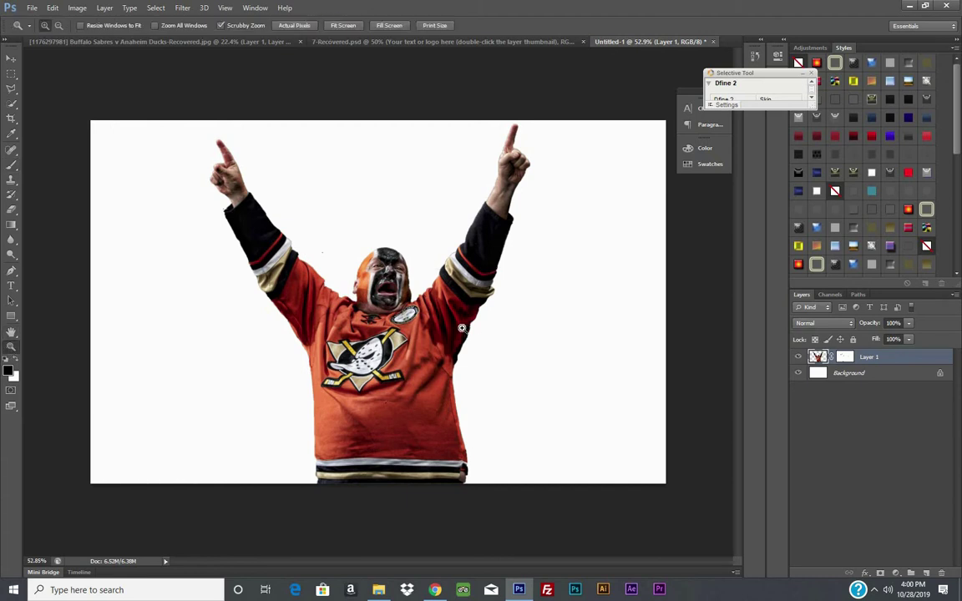
left_click_drag(462, 328, 459, 334)
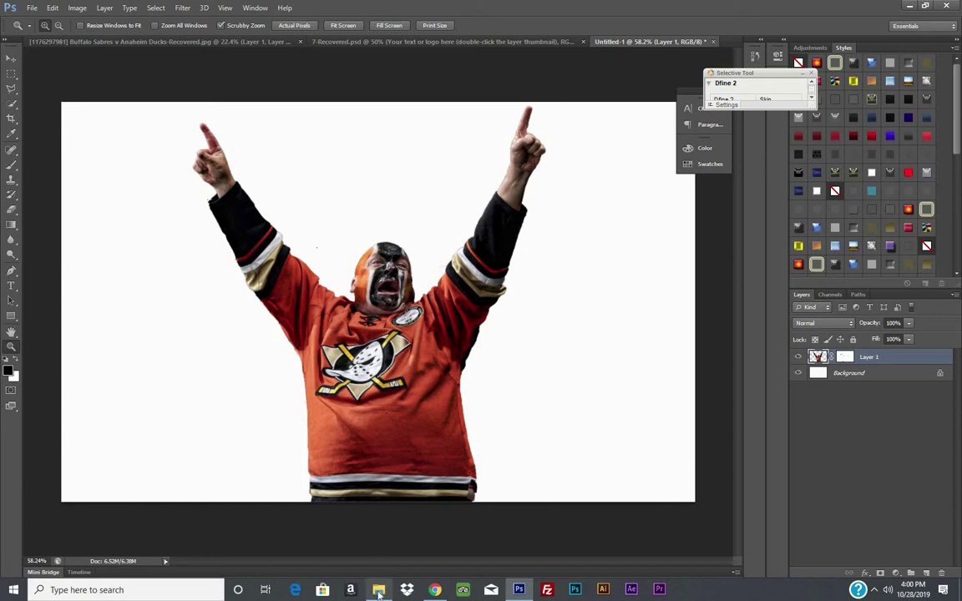
left_click(378, 590)
left_click(378, 590)
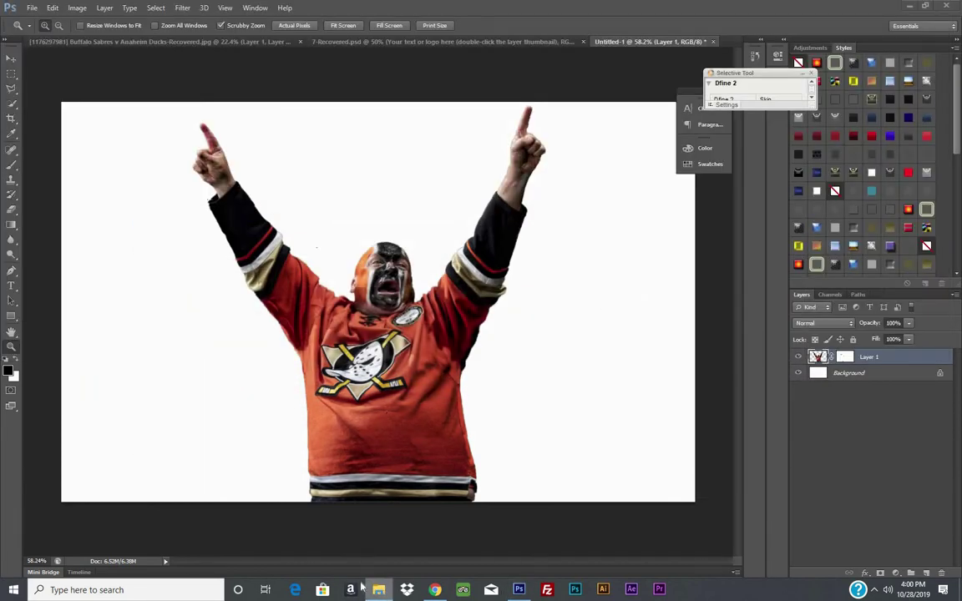
- Open a File Explorer window showing the Seagate Expansion Drive (I:)
right_click(378, 590)
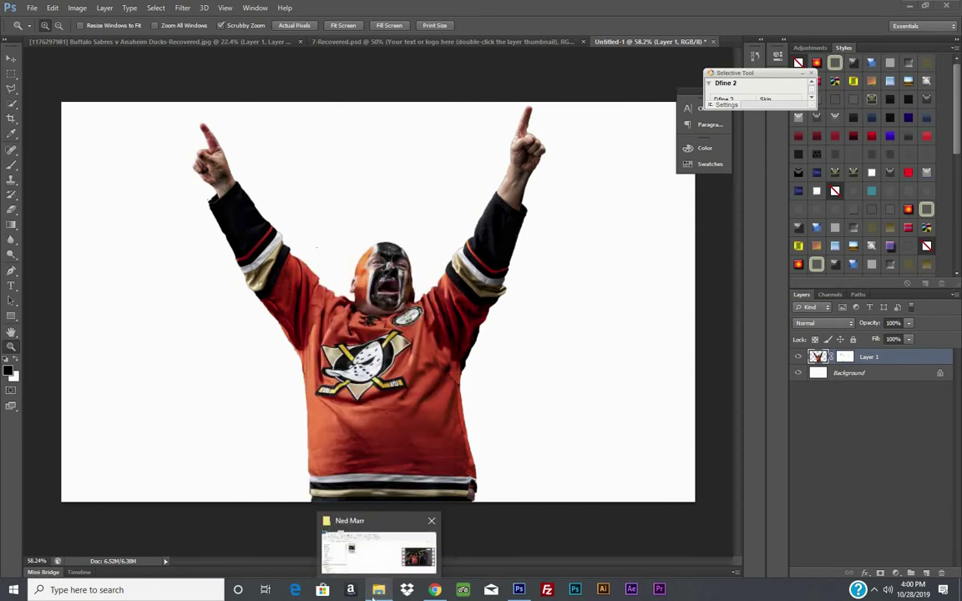
right_click(383, 591)
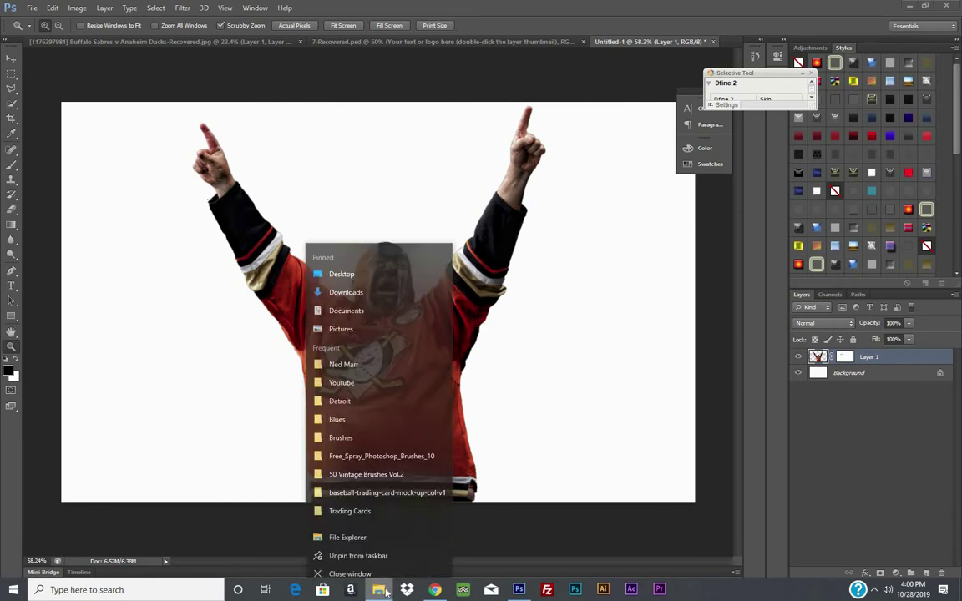
left_click(354, 531)
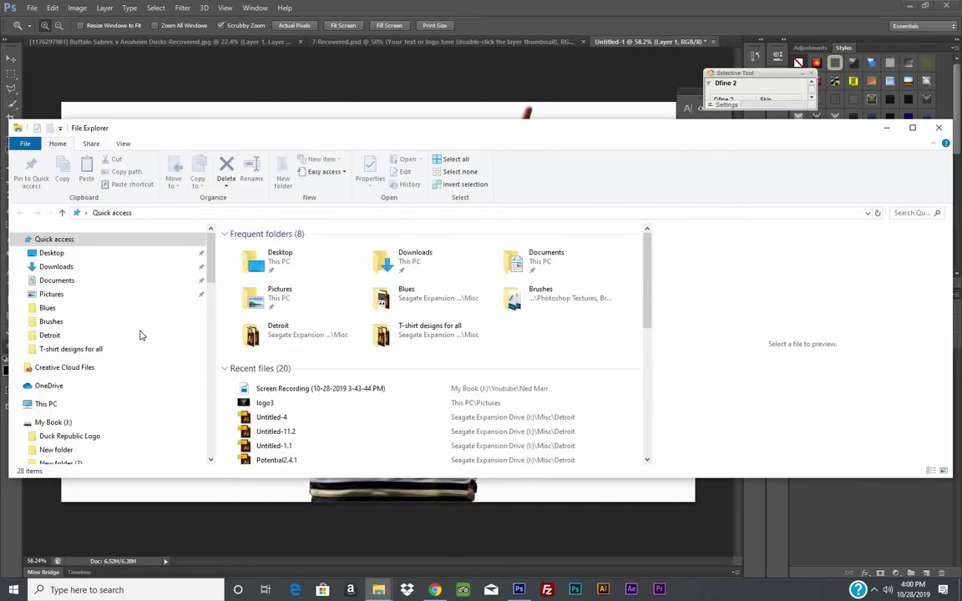
scroll(154, 400, "down", 2)
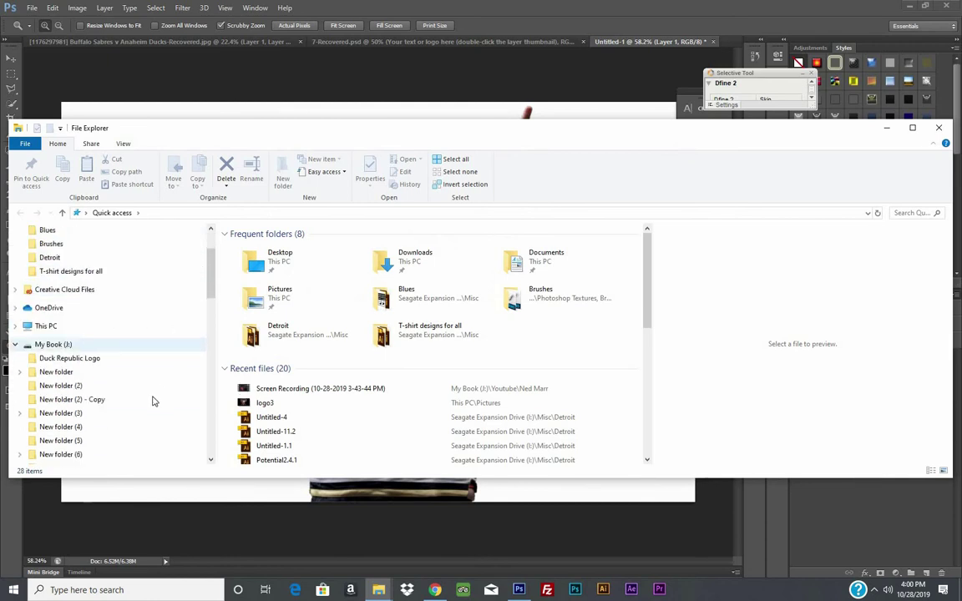
scroll(142, 403, "down", 2)
scroll(142, 402, "down", 3)
scroll(143, 402, "down", 3)
scroll(145, 404, "down", 3)
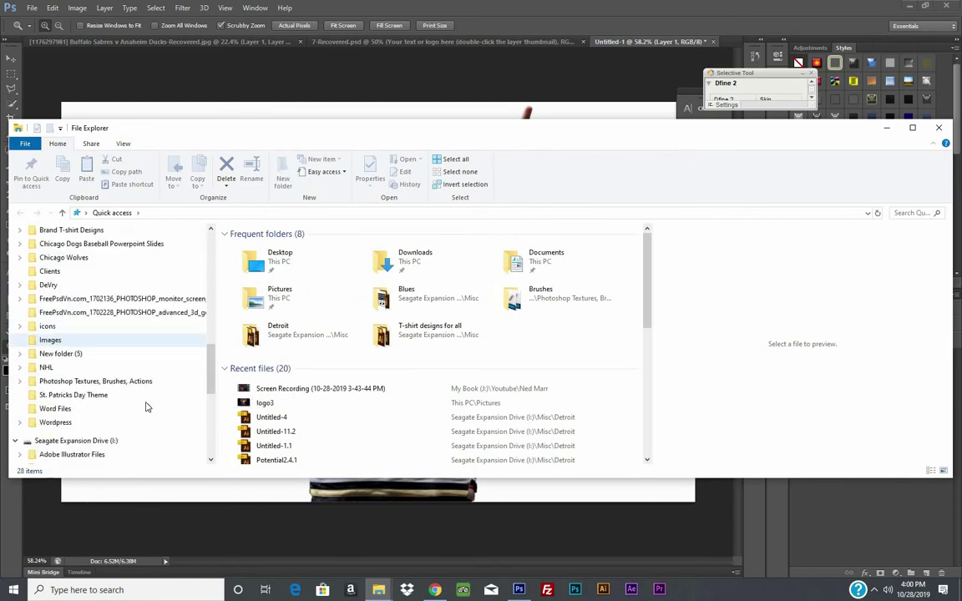
scroll(117, 371, "down", 3)
left_click(82, 359)
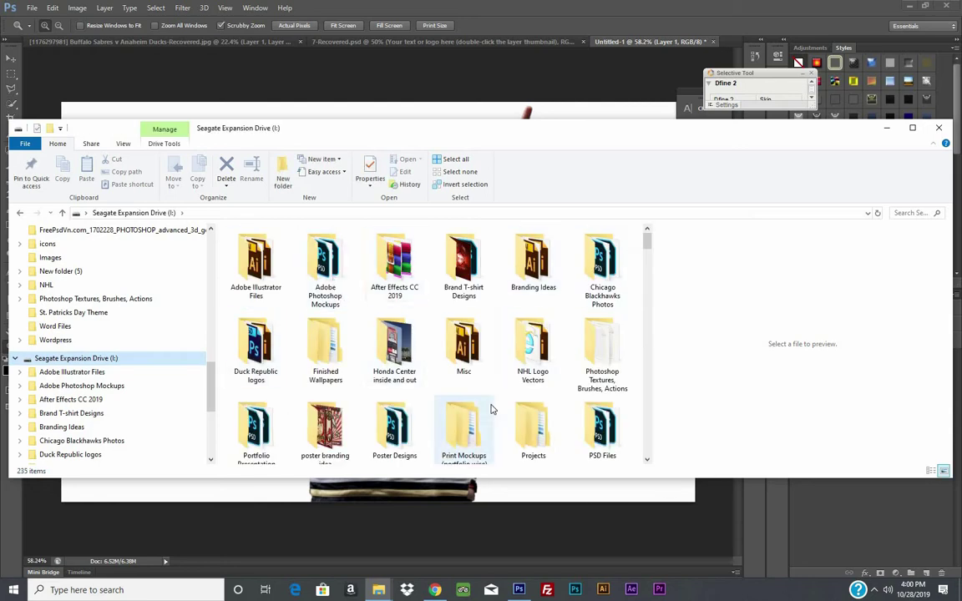
- Navigate into Projects > Anaheim Ducks > logos
double_click(537, 415)
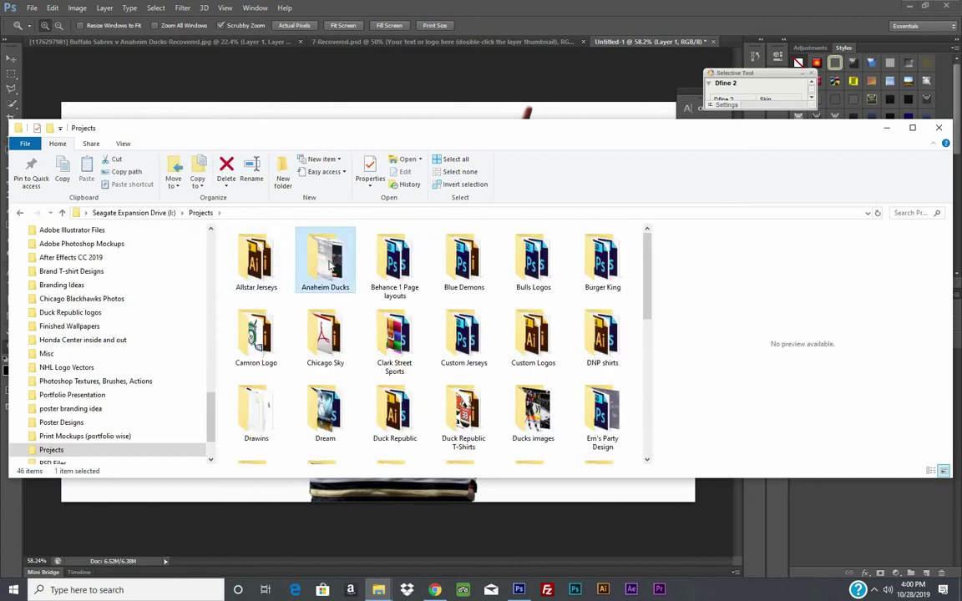
double_click(324, 258)
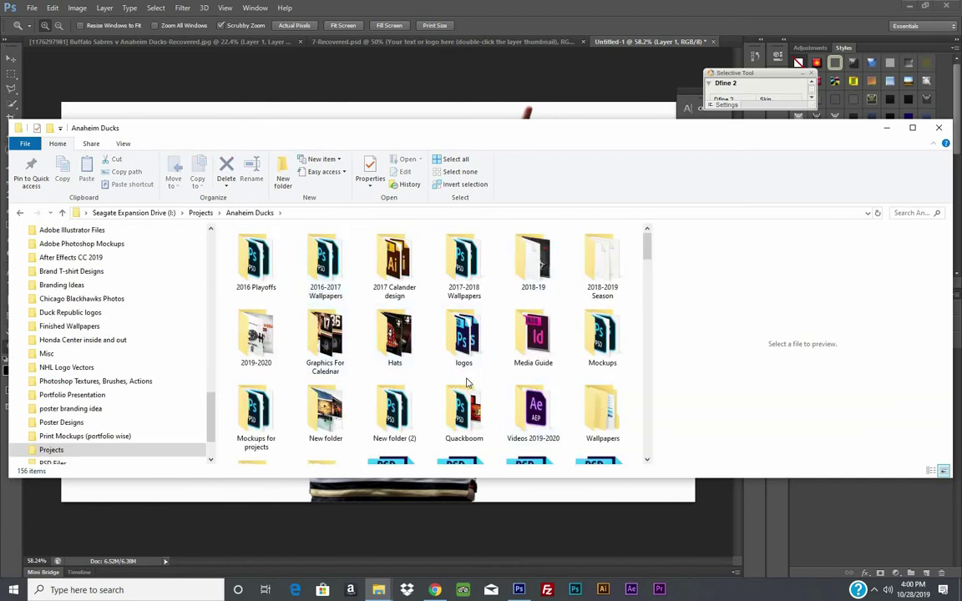
double_click(463, 338)
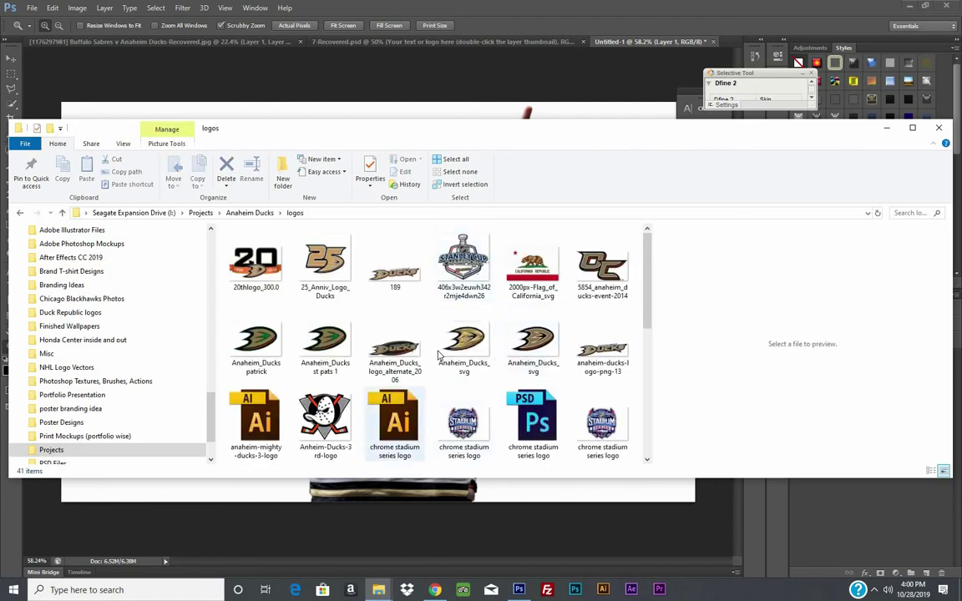
scroll(497, 351, "down", 2)
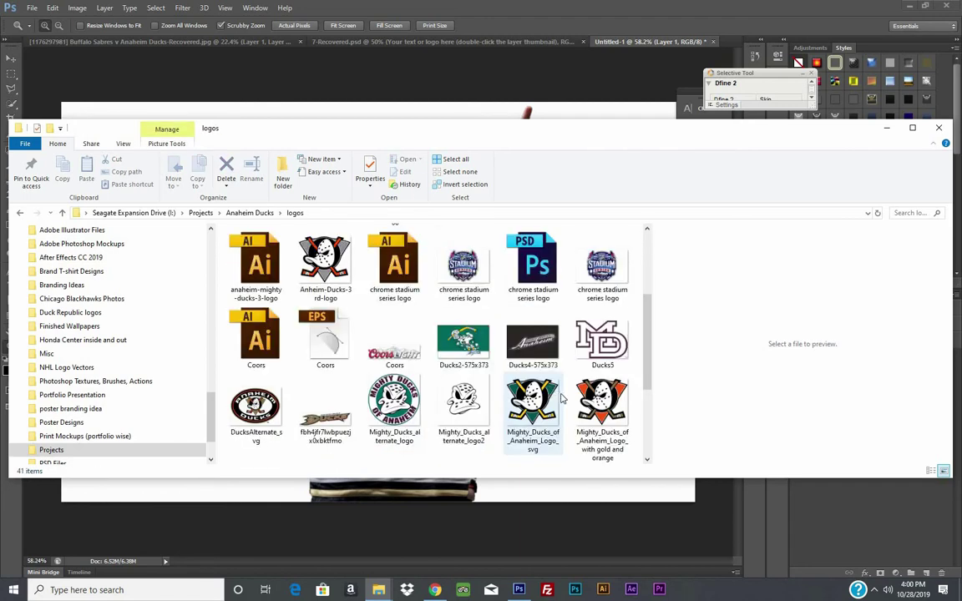
scroll(561, 399, "down", 1)
- Place the Mighty_Ducks_of_Anaheim_Logo_with orange file, enlarged to about 80%
left_click(255, 413)
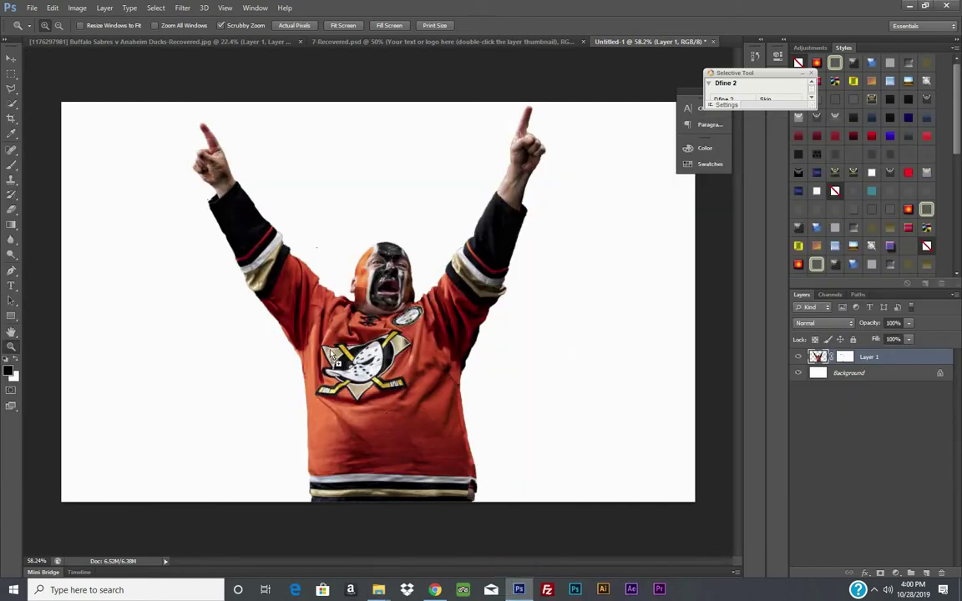
left_click_drag(518, 591, 317, 316)
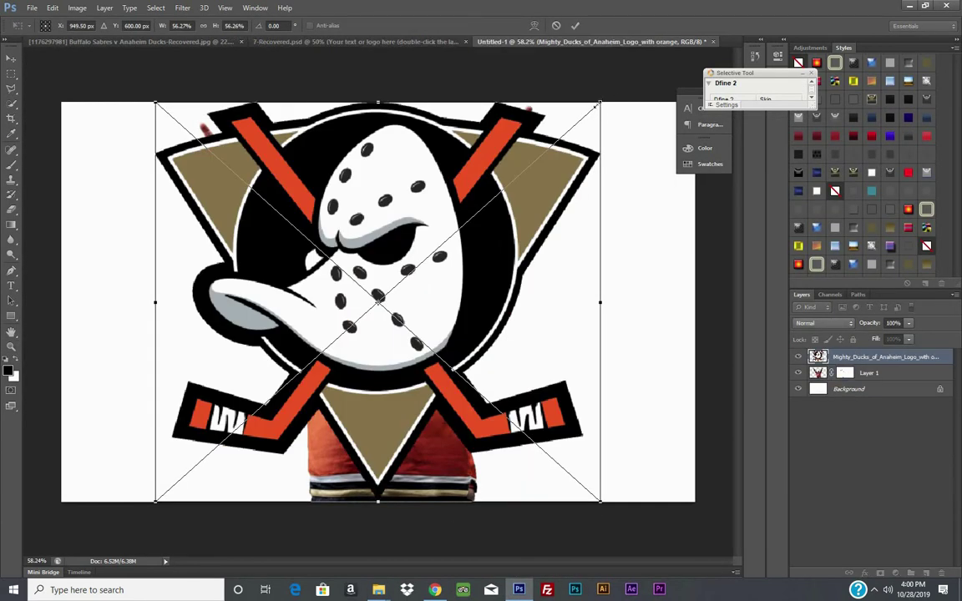
left_click_drag(600, 102, 693, 47)
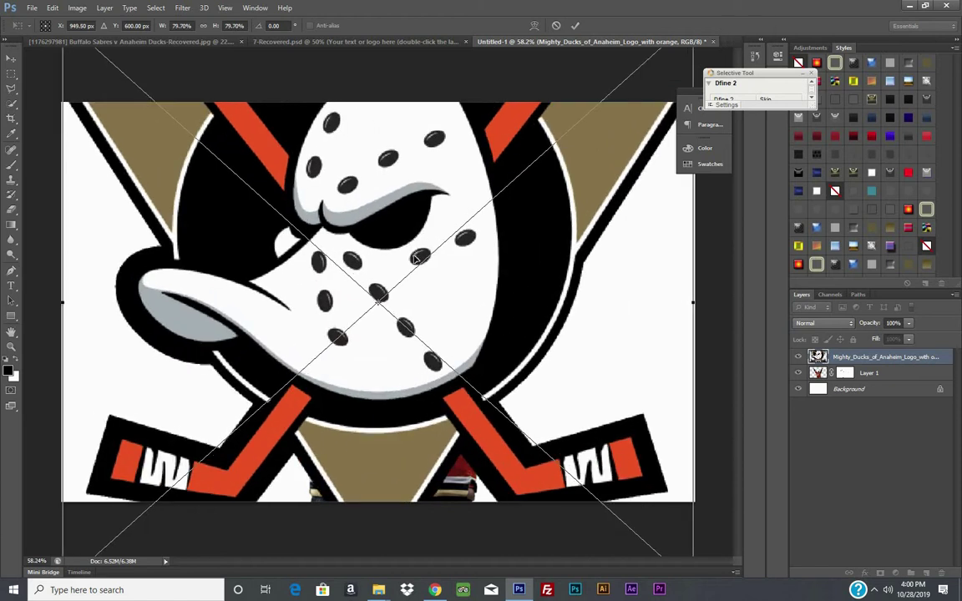
left_click_drag(415, 258, 415, 278)
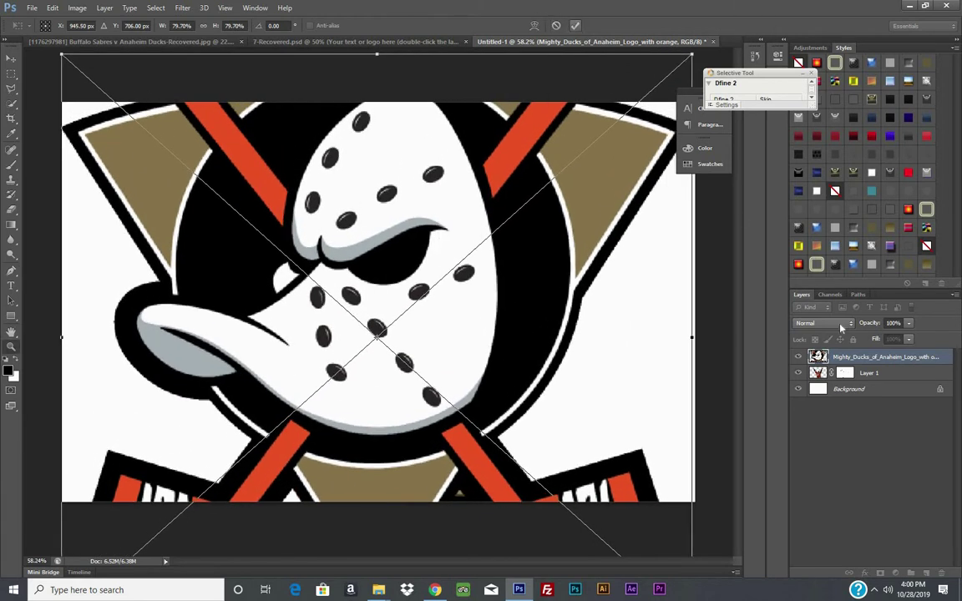
key("Return")
- Send the logo layer below the fan and centre it behind him
key("ctrl+bracketleft")
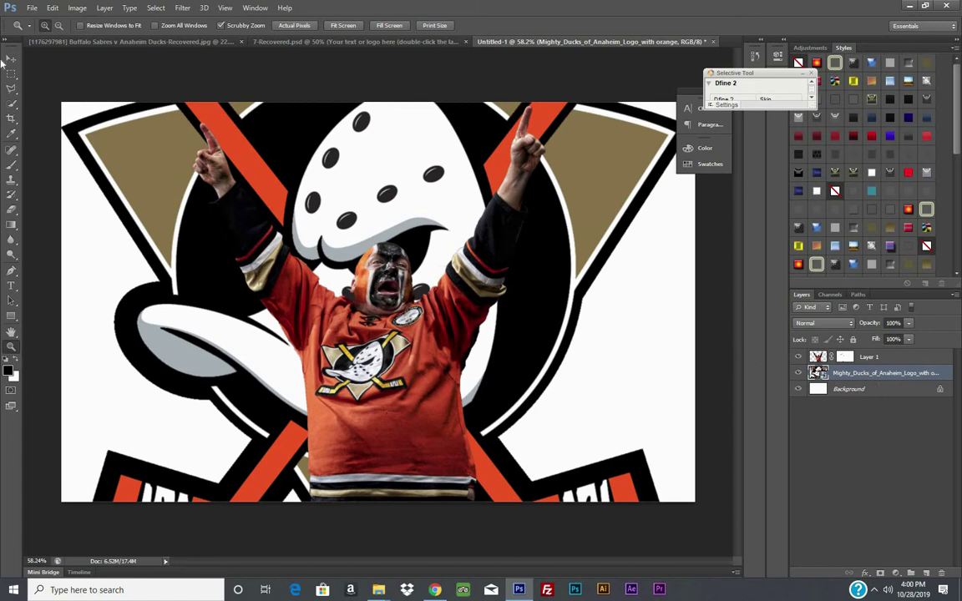
key("v")
left_click_drag(264, 140, 285, 122)
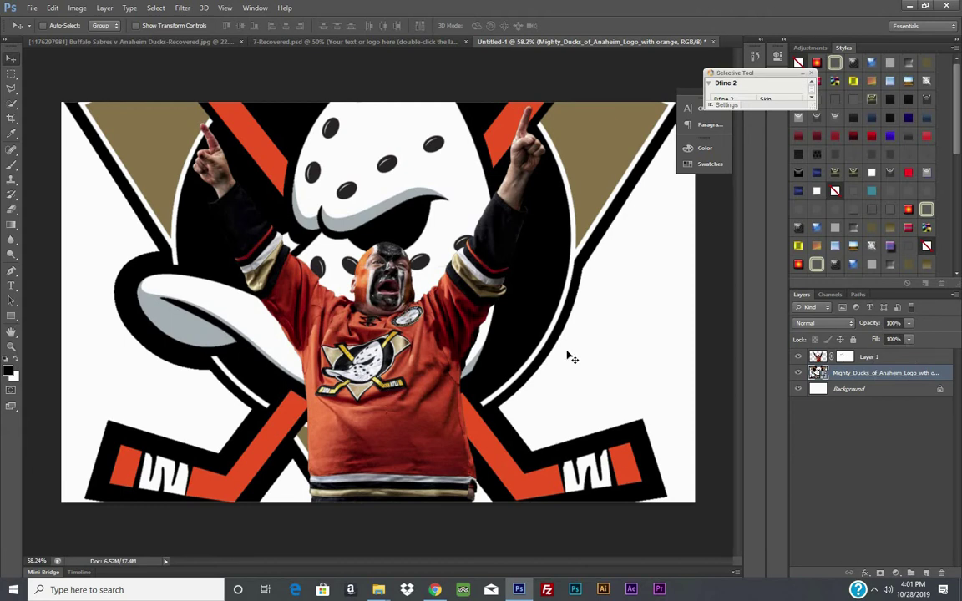
key("alt+bracketright")
left_click(6, 347)
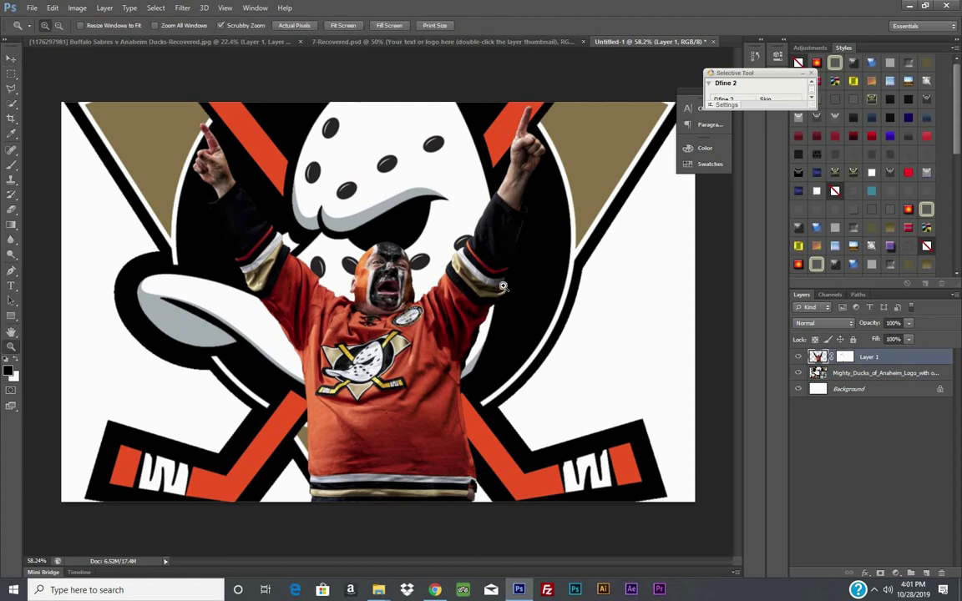
left_click(11, 57)
left_click(832, 376)
mouse_move(259, 163)
left_mouse_down()
mouse_move(129, 212)
mouse_move(129, 194)
mouse_move(471, 153)
left_mouse_up()
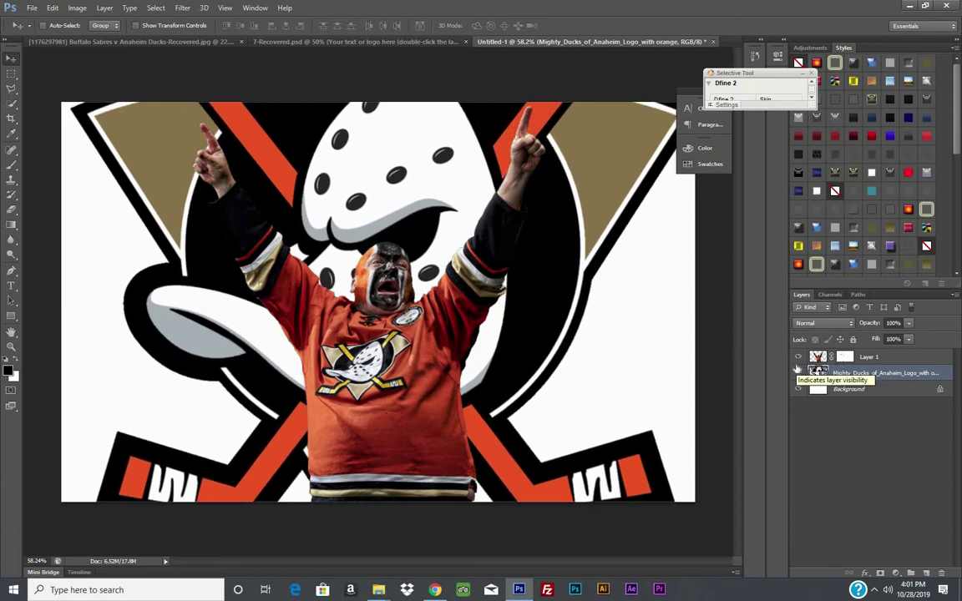
- Hide the Ducks logo layer and bring the logos Explorer window forward
left_click(798, 372)
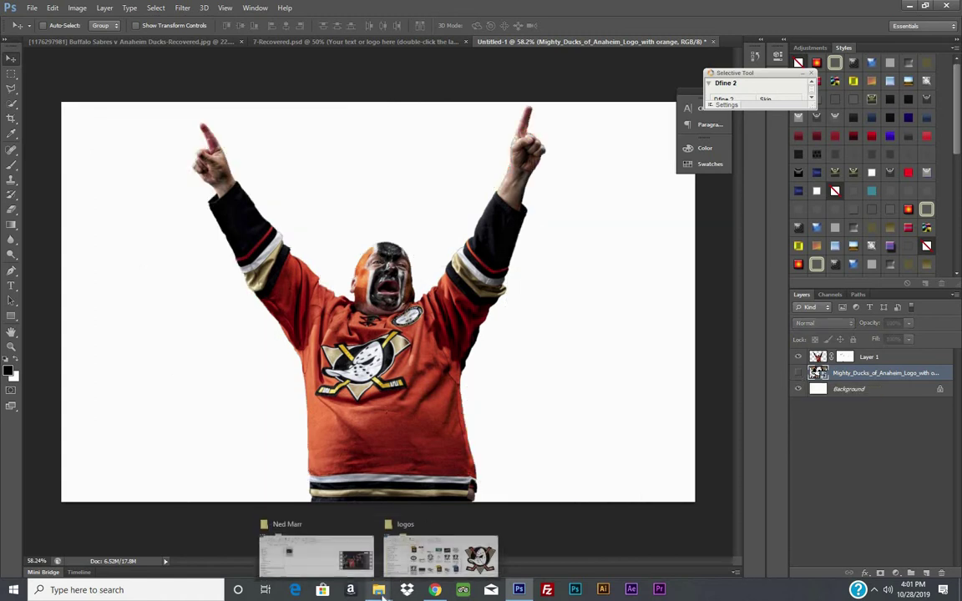
mouse_move(378, 589)
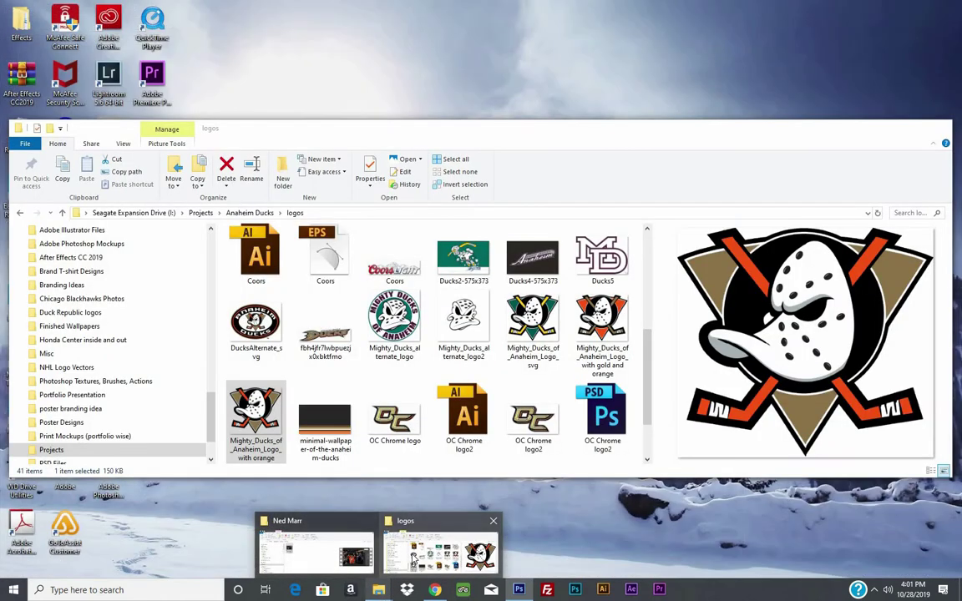
left_click(440, 551)
left_click(325, 418)
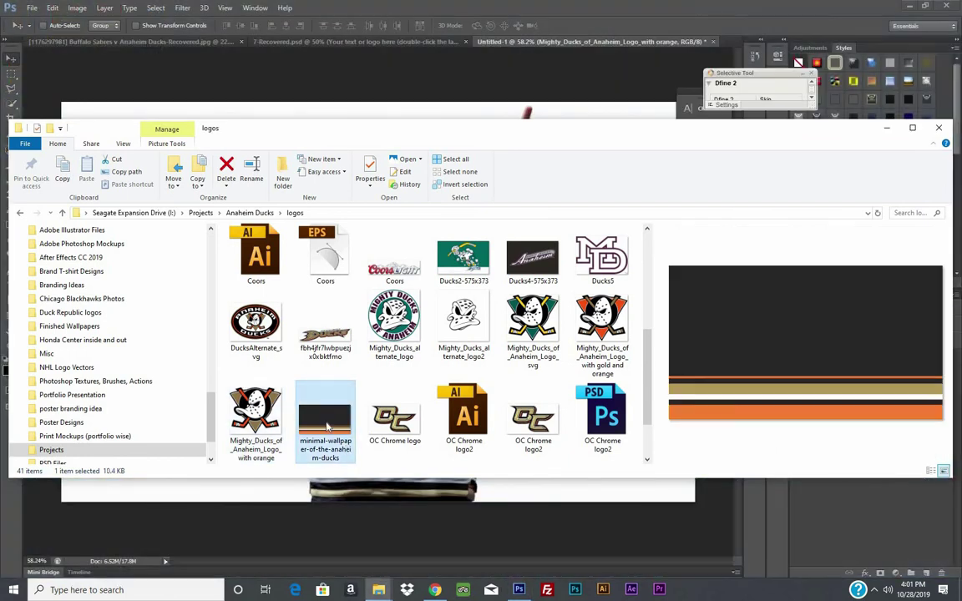
mouse_move(303, 135)
left_mouse_down()
mouse_move(627, 541)
mouse_move(408, 188)
mouse_move(474, 458)
mouse_move(312, 86)
mouse_move(333, 114)
mouse_move(390, 364)
mouse_move(339, 161)
mouse_move(341, 226)
mouse_move(353, 177)
left_mouse_up()
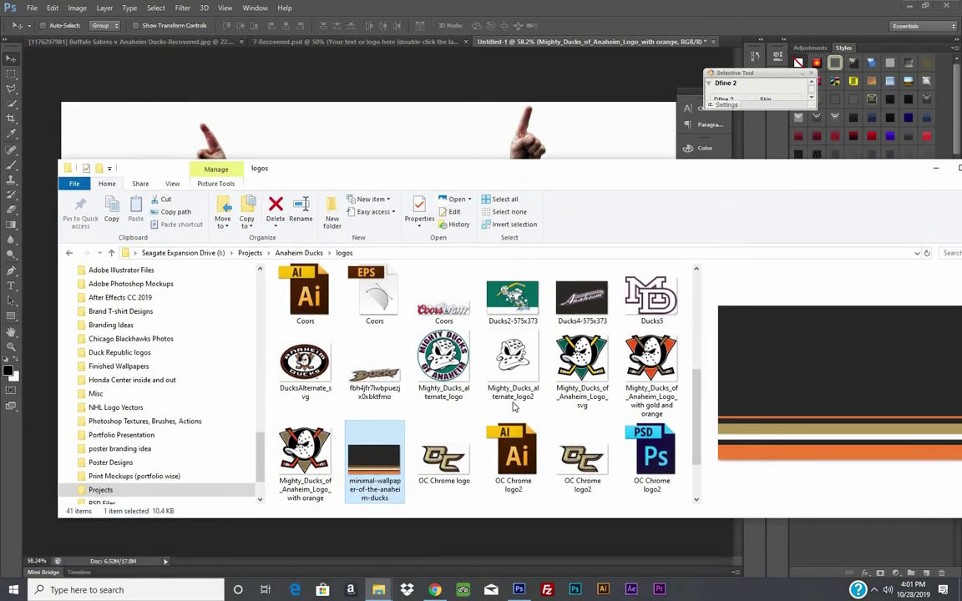
scroll(514, 407, "down", 1)
scroll(188, 354, "up", 1)
scroll(357, 394, "up", 5)
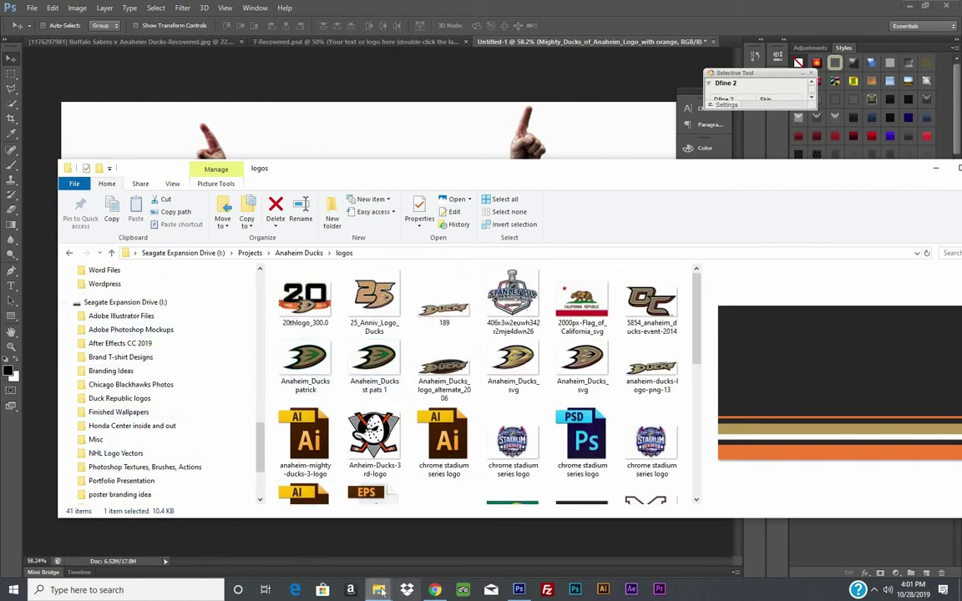
- Browse from Youtube into Textures and drag the abstract glowing background image toward Photoshop
left_click(380, 590)
left_click(330, 544)
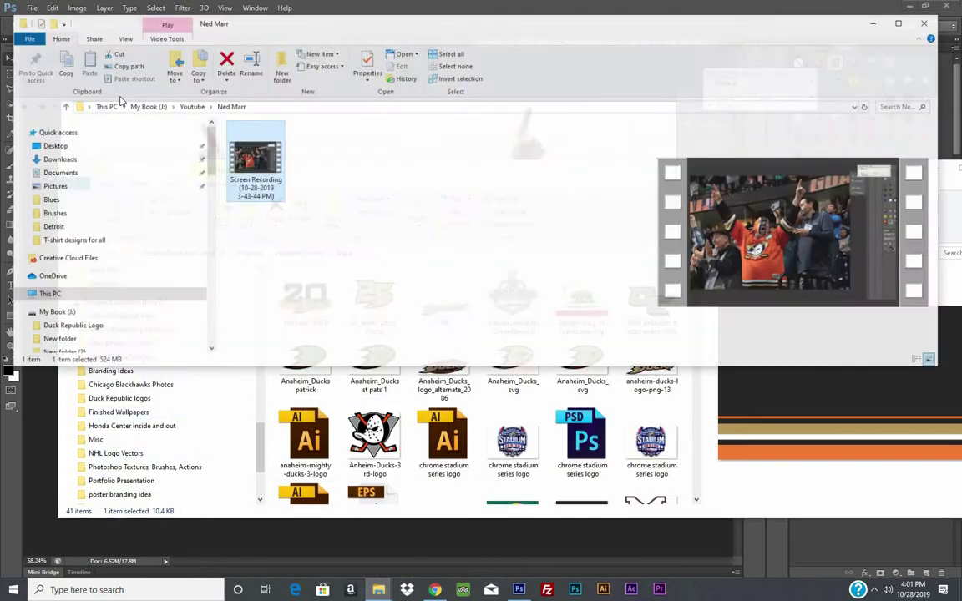
left_click(187, 93)
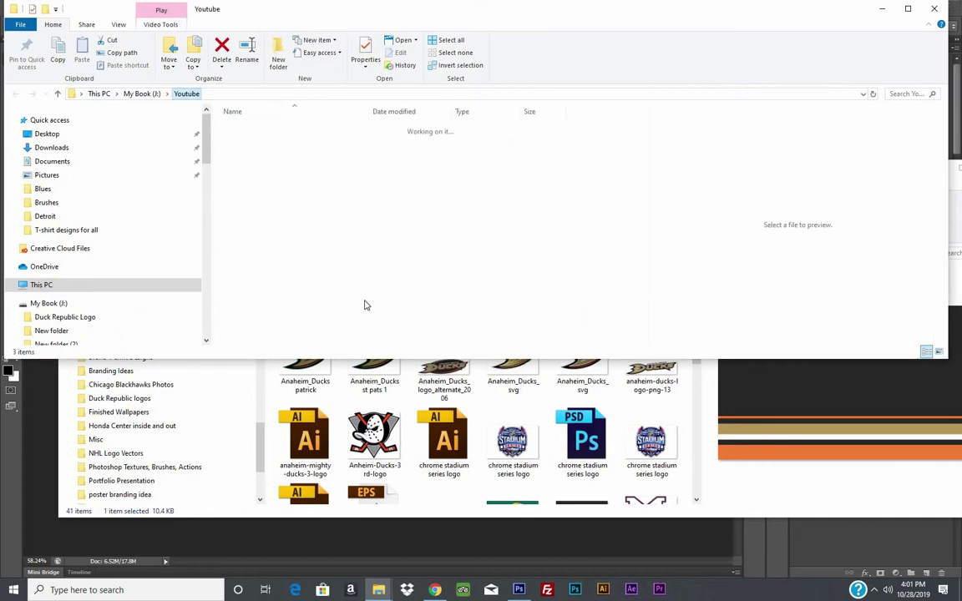
left_click(272, 152)
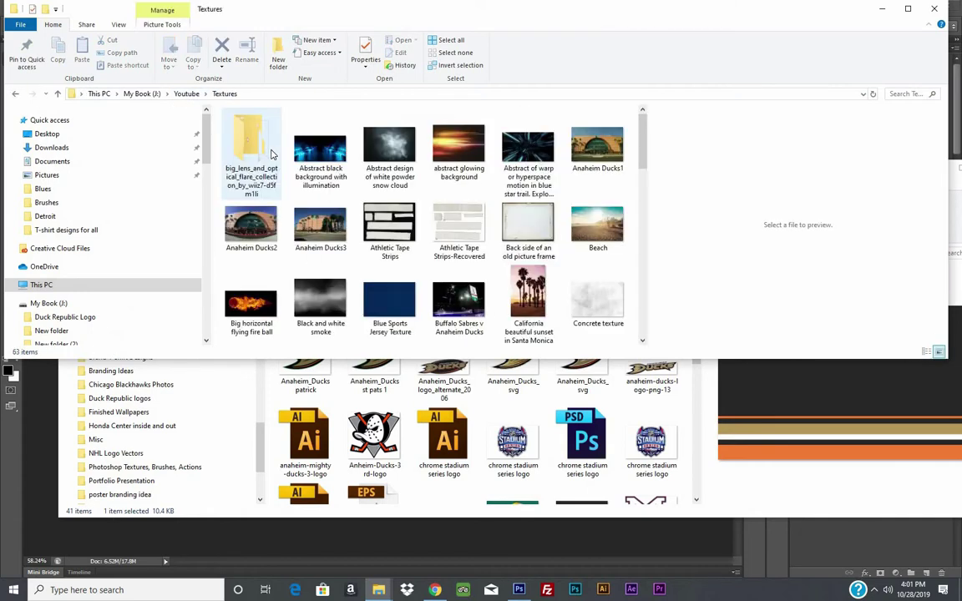
left_click(250, 224)
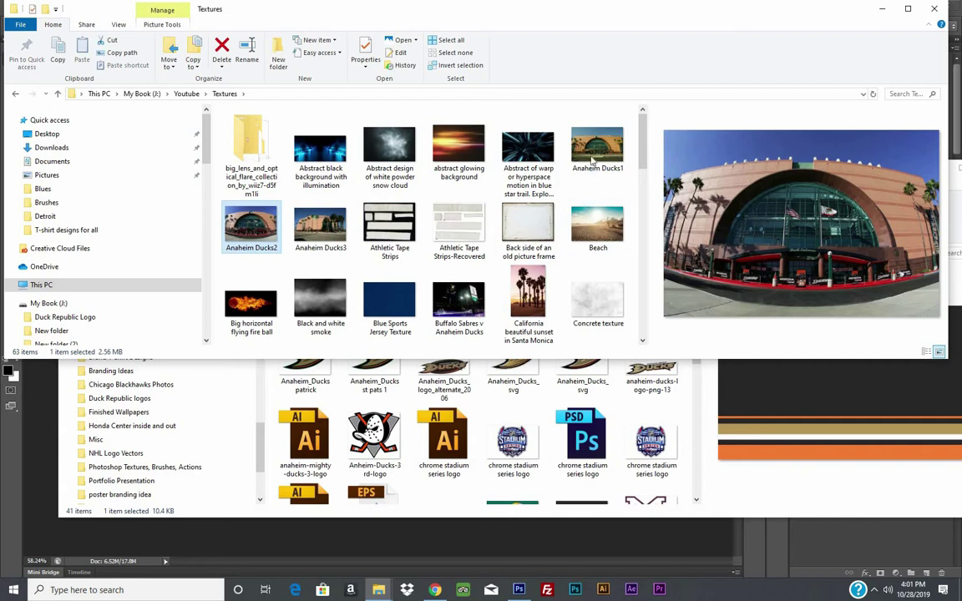
left_click(597, 151)
key("Down")
left_click(597, 157)
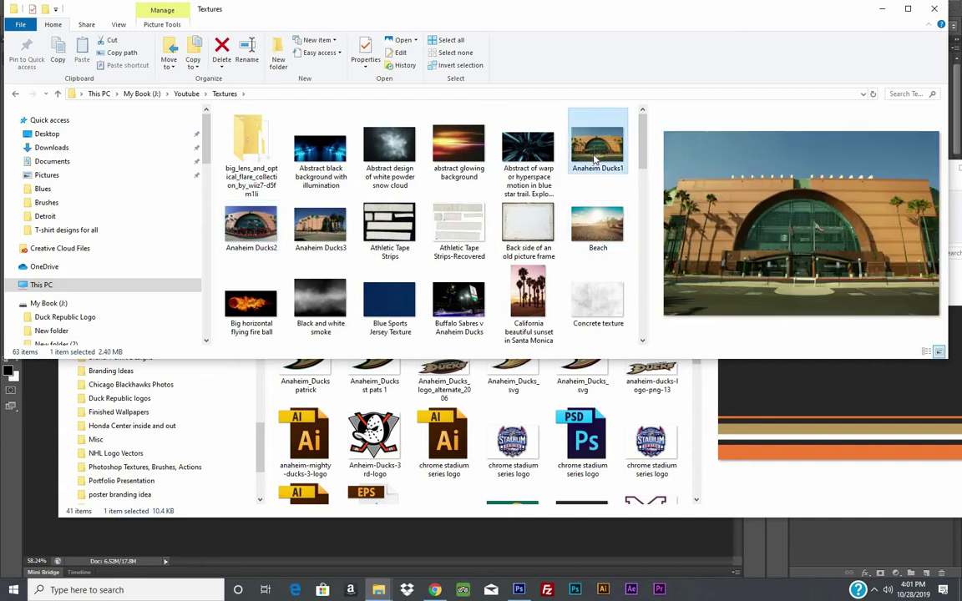
left_click(457, 152)
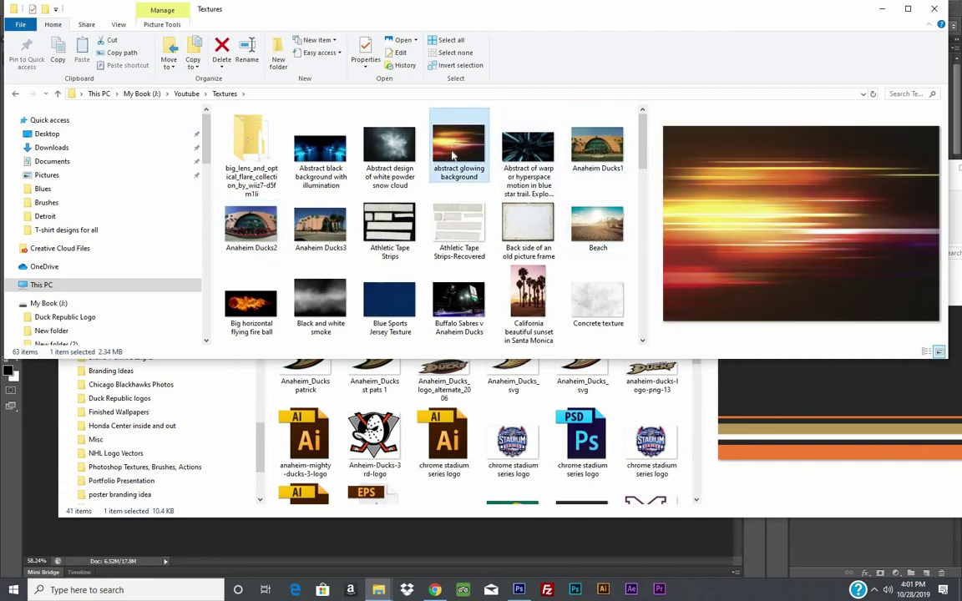
left_click_drag(454, 154, 258, 351)
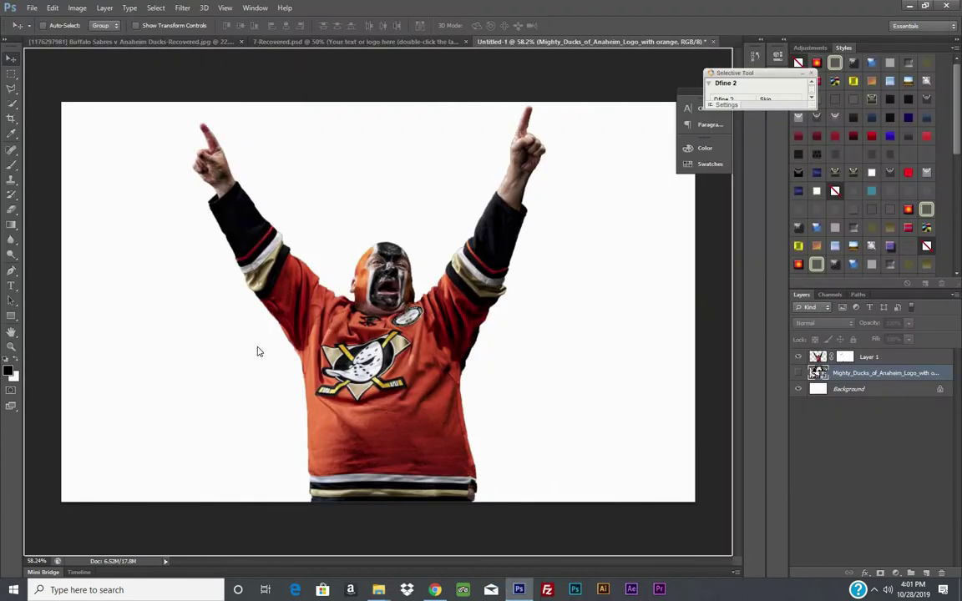
- Place the abstract glowing background, stretched across the full canvas width
left_click_drag(258, 352, 230, 277)
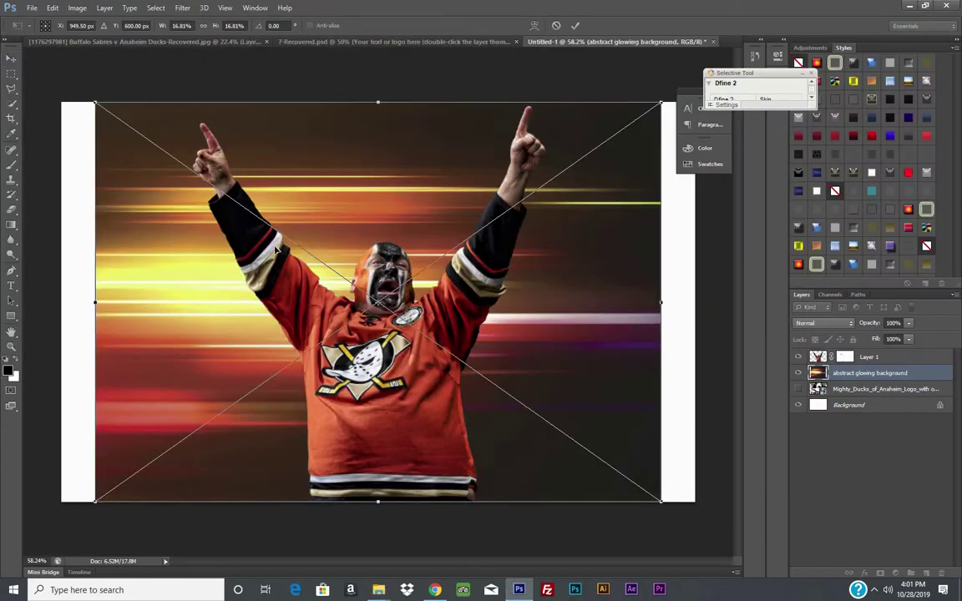
left_click_drag(96, 101, 61, 102)
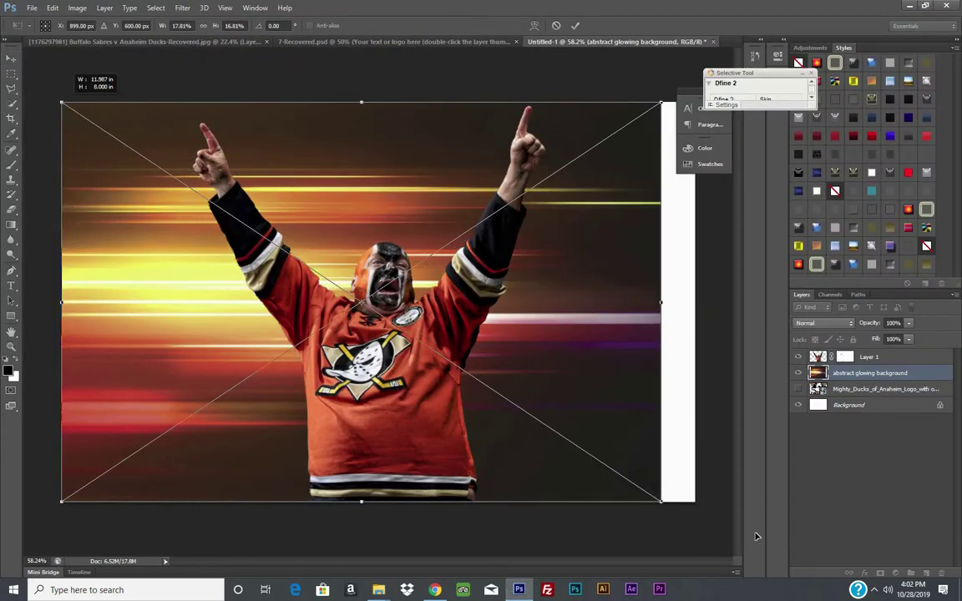
left_click_drag(662, 503, 699, 502)
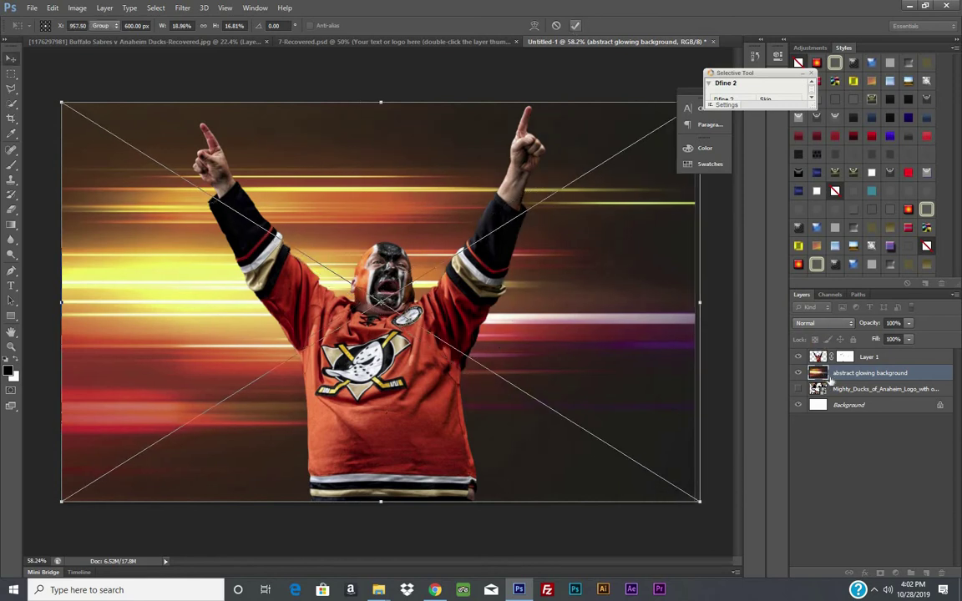
key("Return")
- Move the glow layer above Layer 1, blend it with Linear Dodge (Add), and position the streaks over the fan
left_click_drag(846, 372, 845, 356)
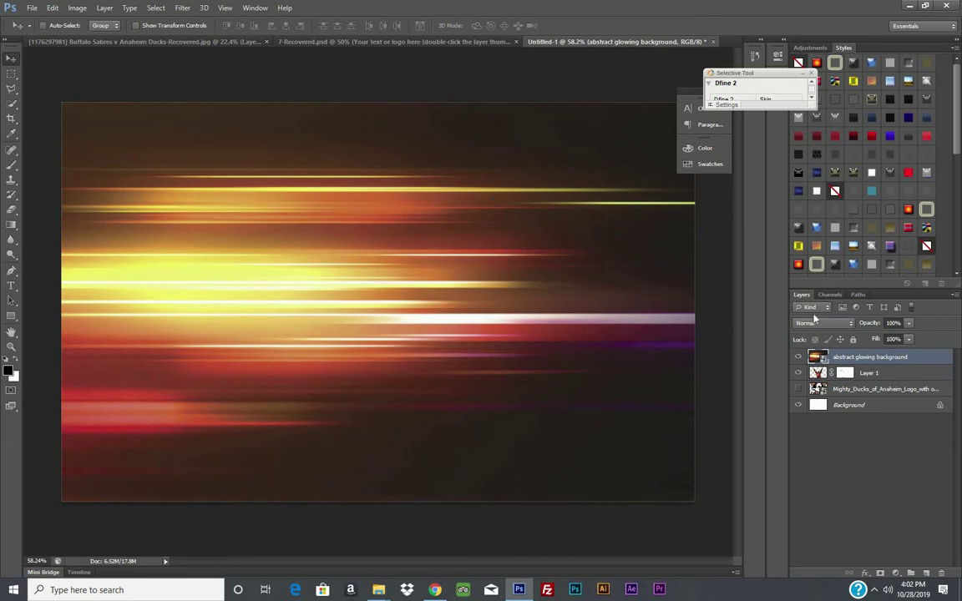
left_click(823, 323)
left_click(801, 66)
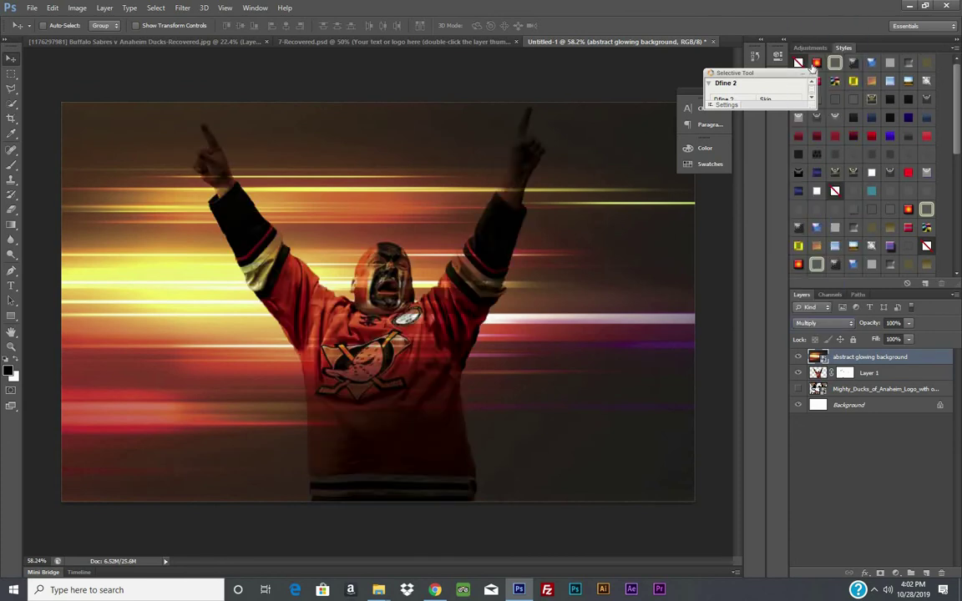
key("Down")
key("Down")
key("Down")
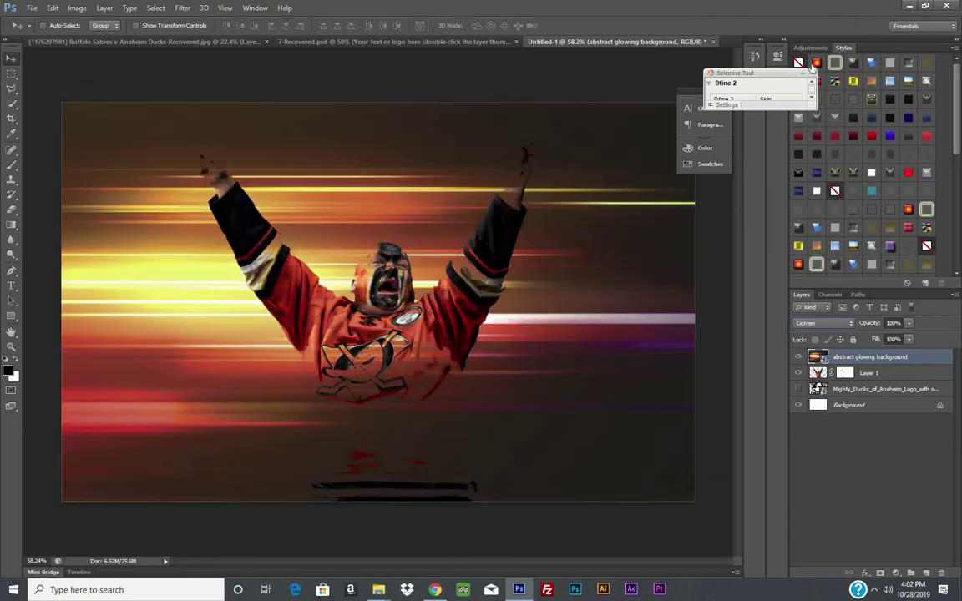
key("Down")
key("Down")
key("Down")
key("Down")
key("Down")
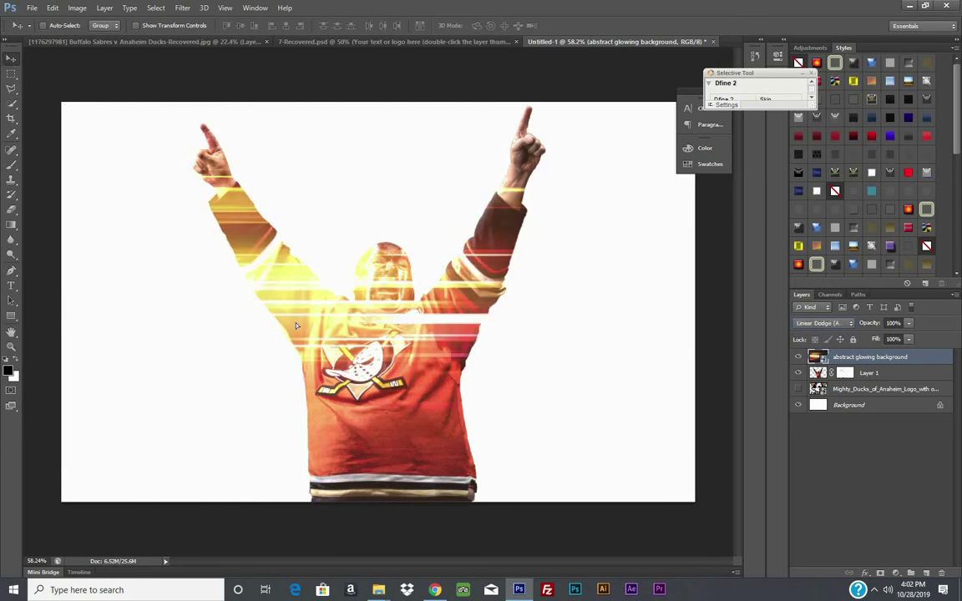
mouse_move(295, 325)
left_mouse_down()
mouse_move(405, 412)
mouse_move(332, 413)
left_mouse_up()
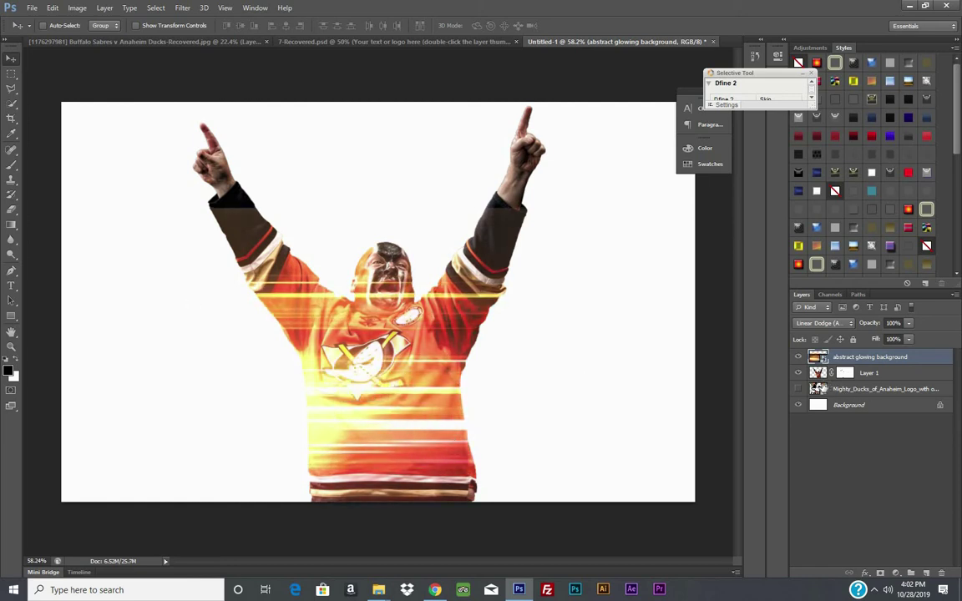
left_click_drag(328, 335, 261, 276)
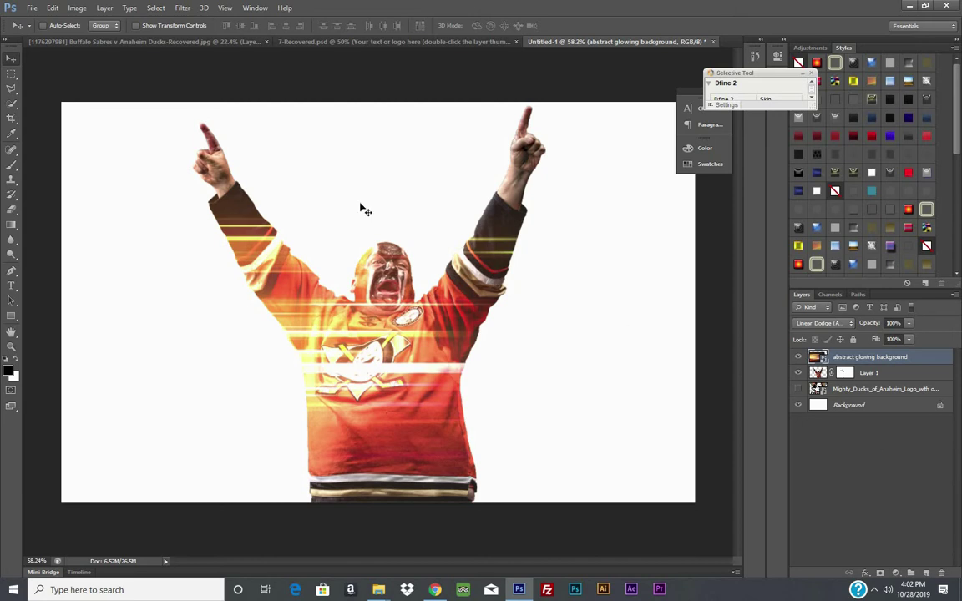
- Add a Reveal All mask to the glow layer and paint the streaks off the fan's left arm
left_click(105, 8)
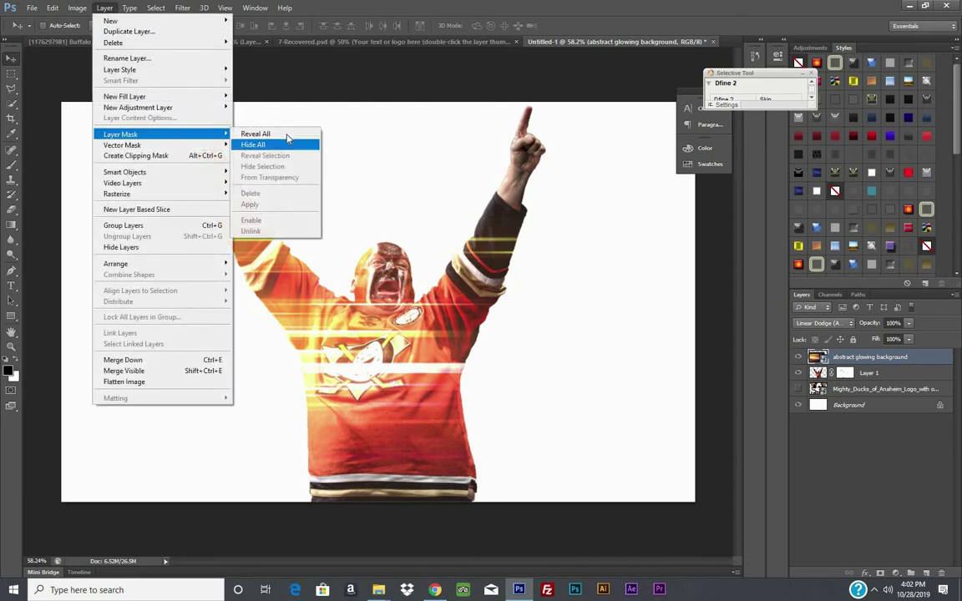
left_click(258, 134)
left_click(11, 164)
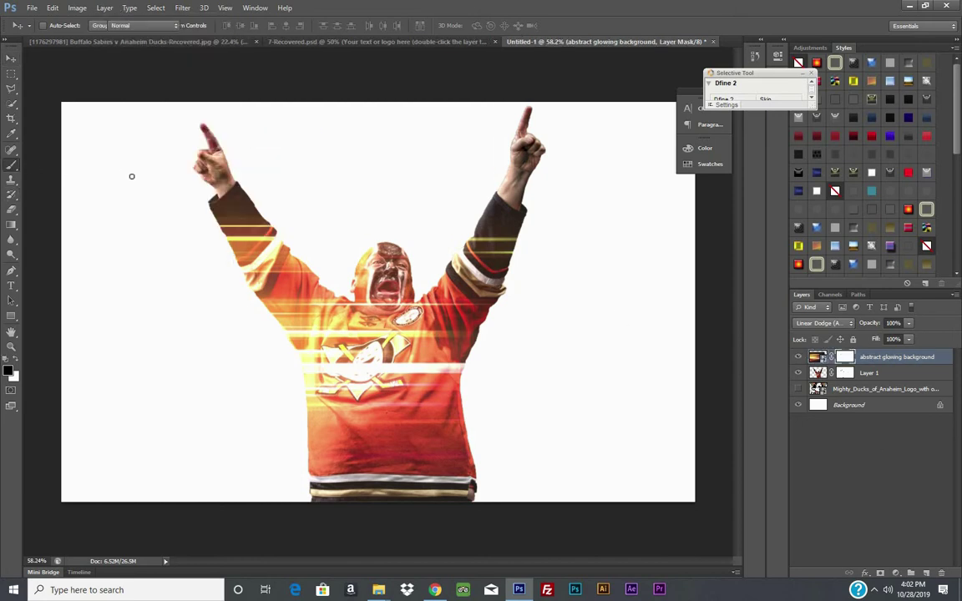
right_click(98, 63)
key("Return")
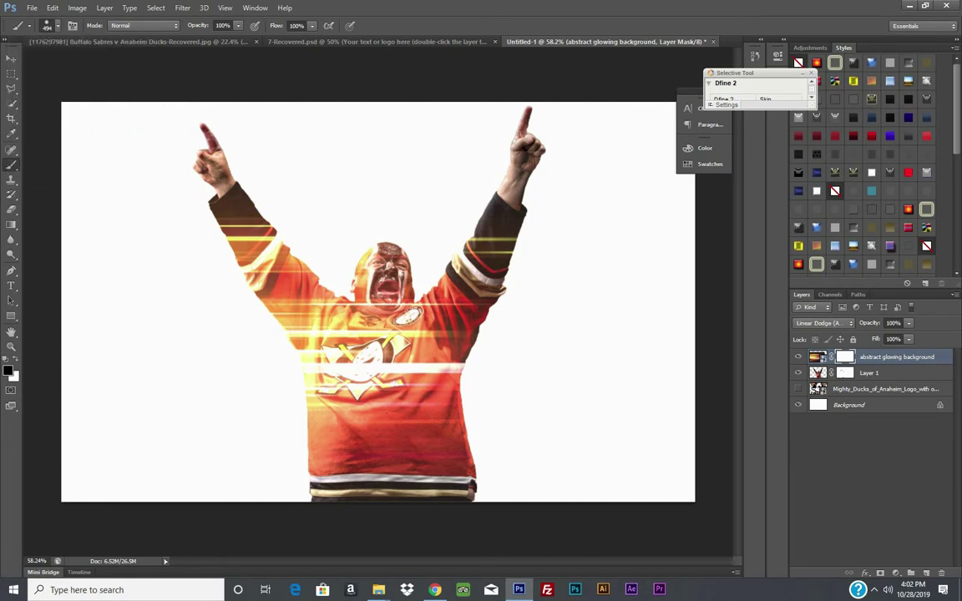
left_click_drag(213, 225, 258, 296)
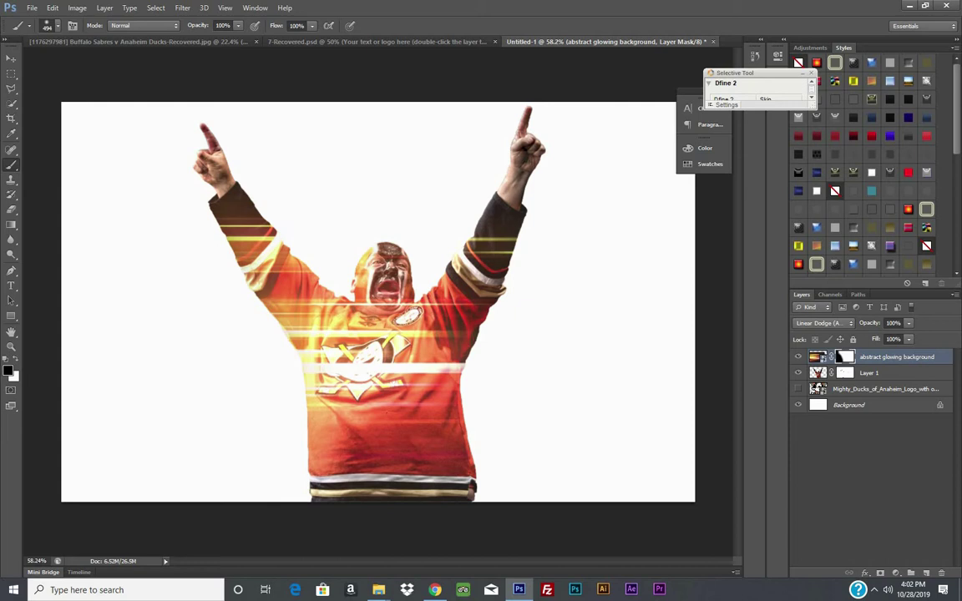
- With a smaller brush at 34% opacity, fade the streaks off the jersey's Ducks logo
left_click(232, 26)
left_click(55, 26)
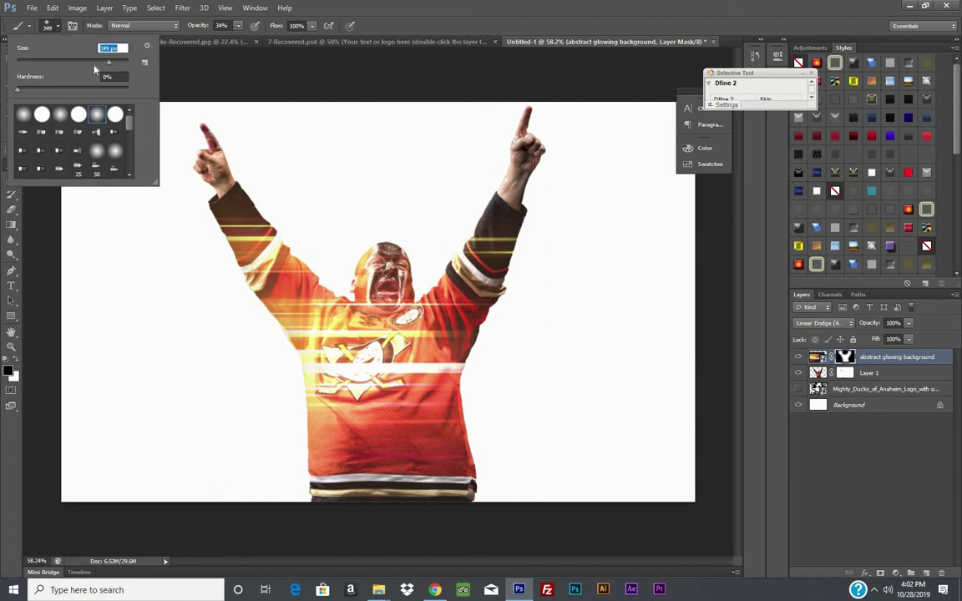
key("Return")
left_click_drag(309, 318, 342, 350)
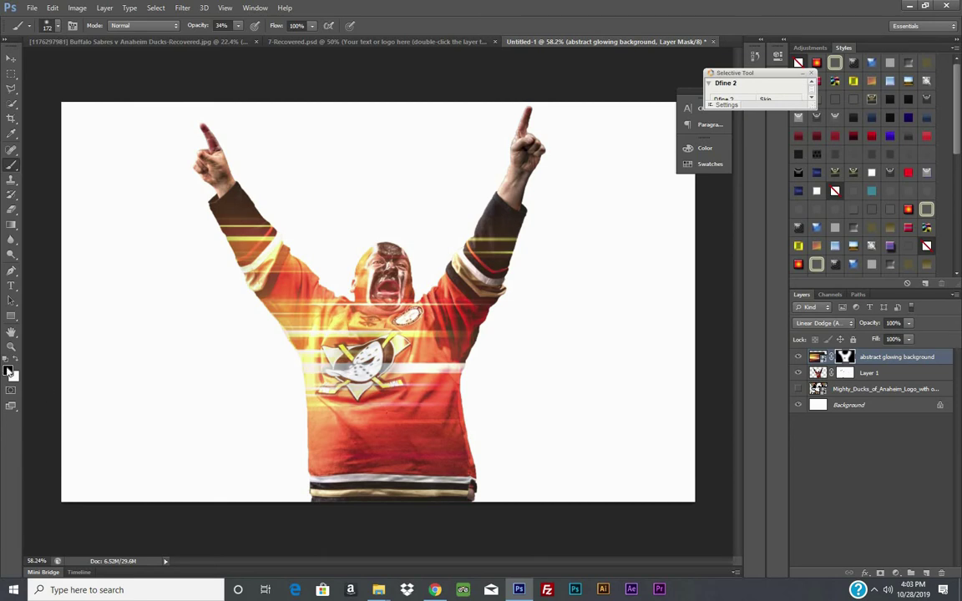
left_click(17, 362)
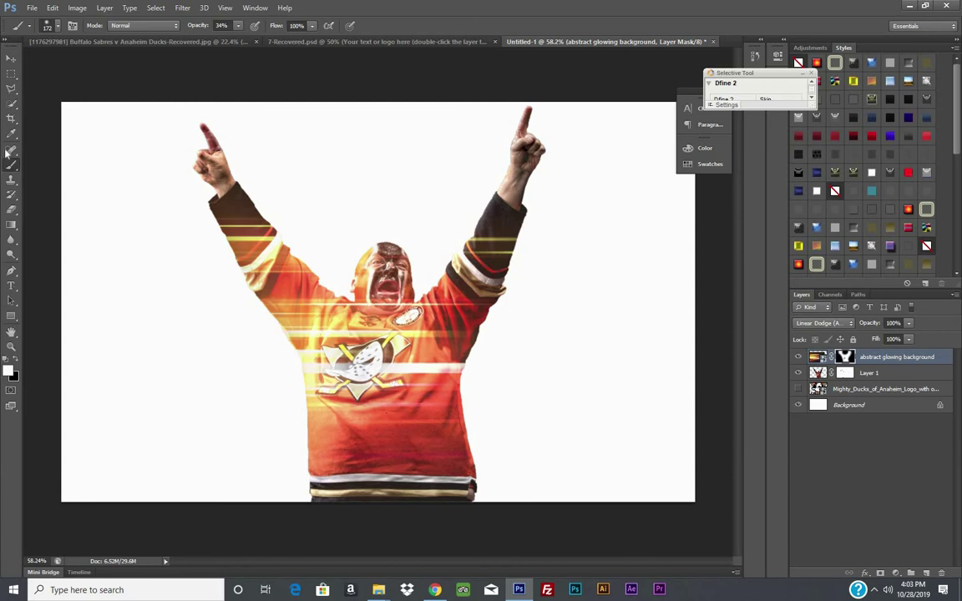
mouse_move(378, 589)
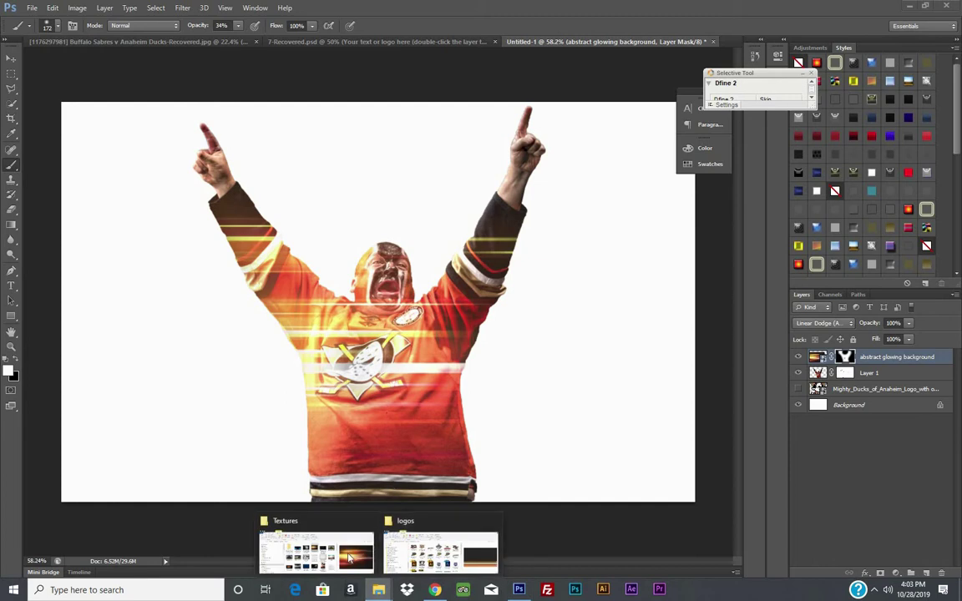
- Preview Textures images: fire ball, concrete, picture frame, palm trees, hockey stadium, neon lights
left_click(311, 547)
scroll(267, 284, "down", 1)
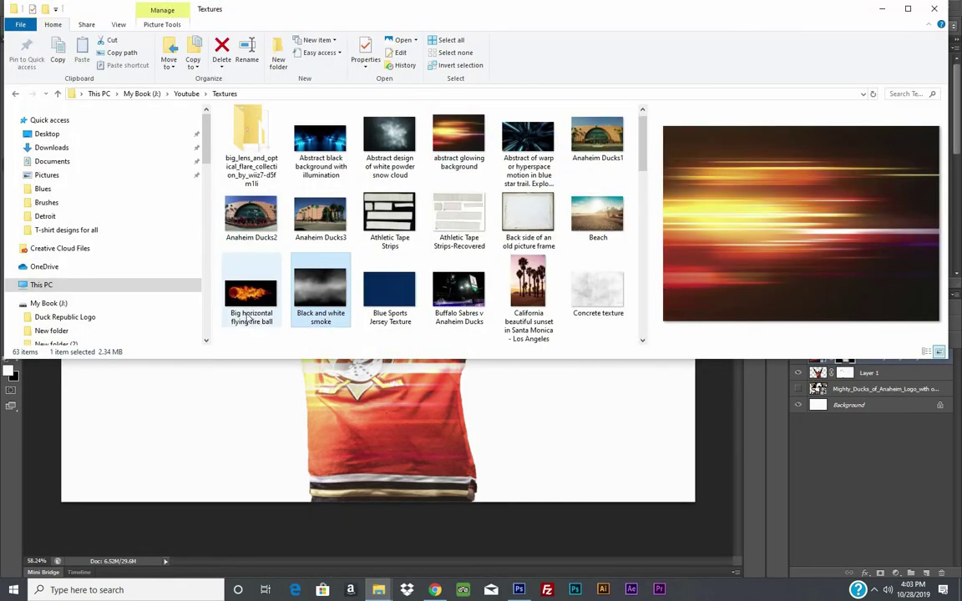
left_click(227, 307)
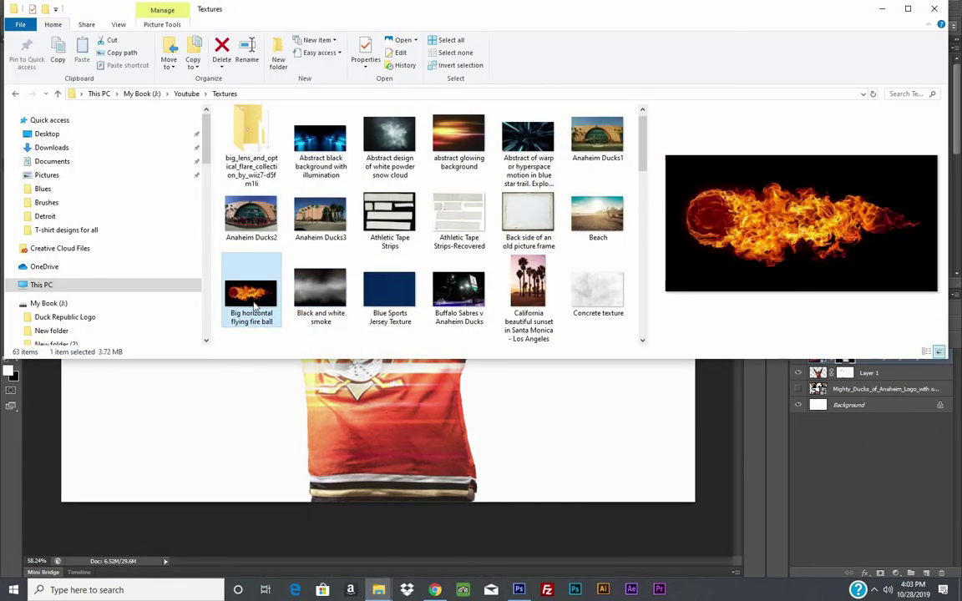
left_click(598, 299)
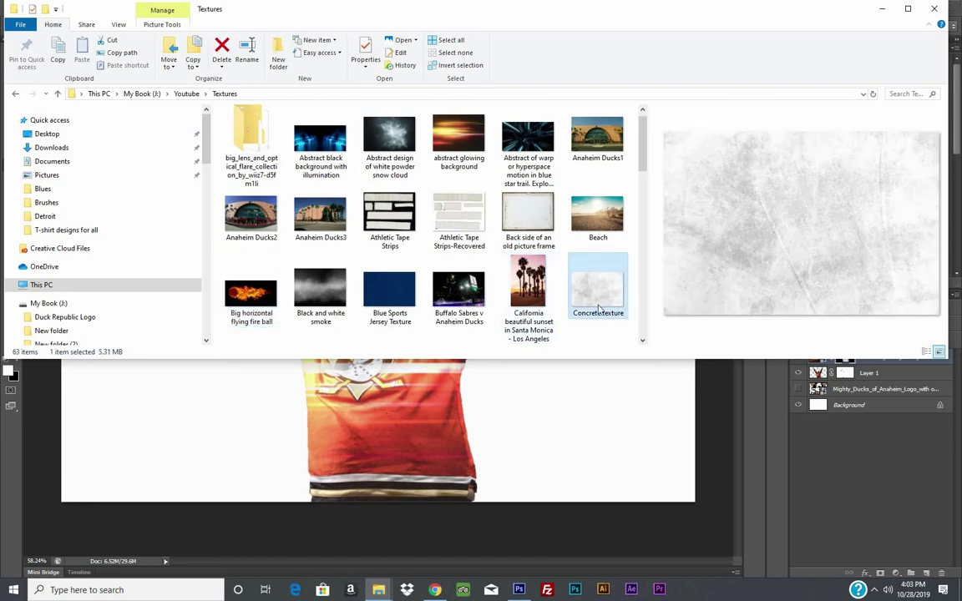
left_click(528, 216)
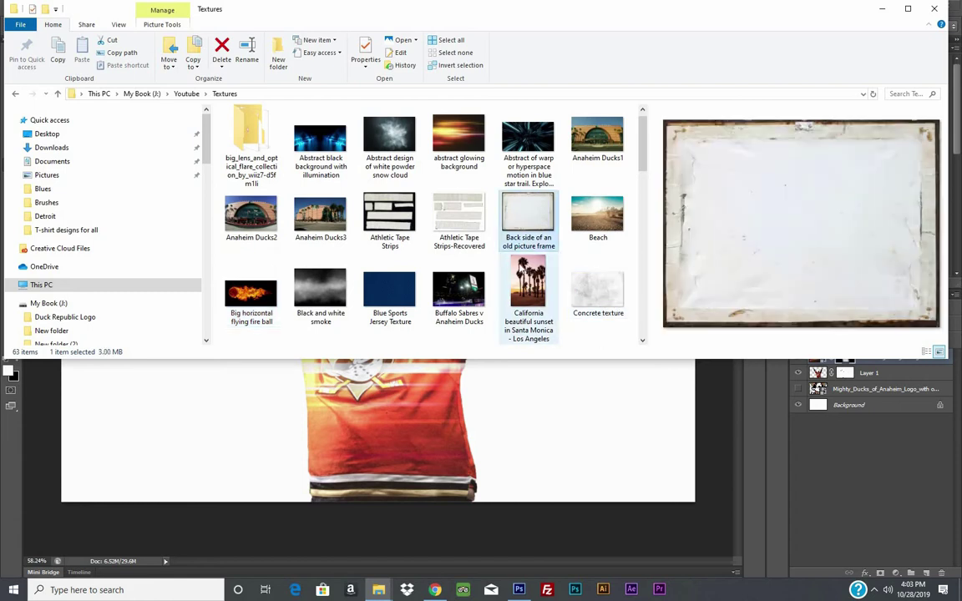
scroll(480, 269, "down", 2)
left_click(459, 292)
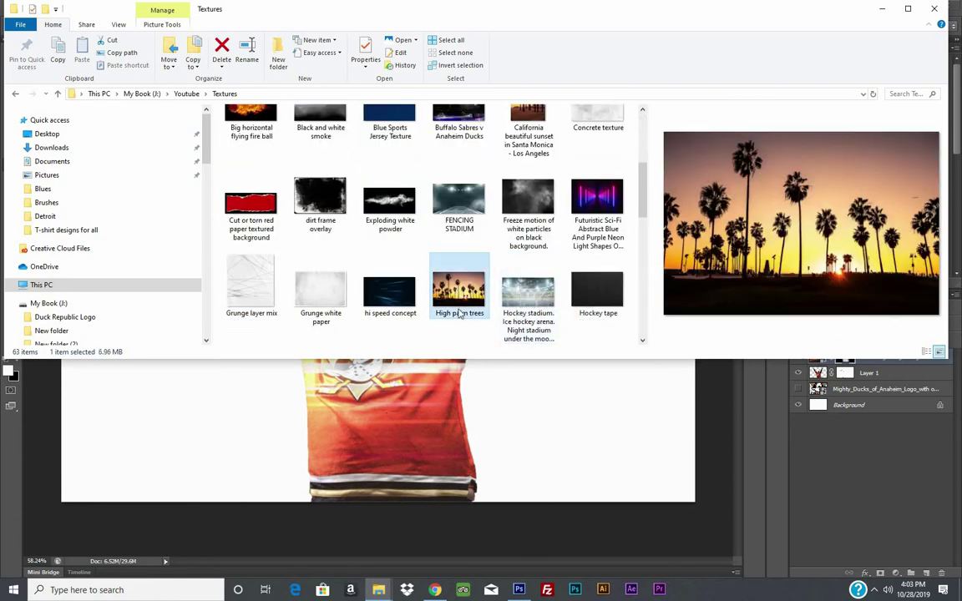
left_click(389, 292)
left_click(527, 292)
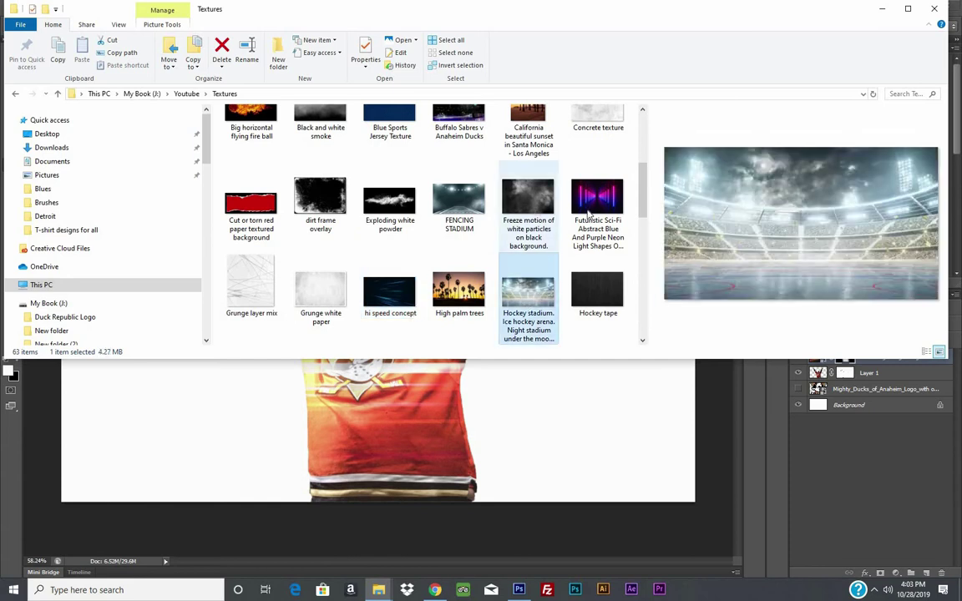
left_click(579, 222)
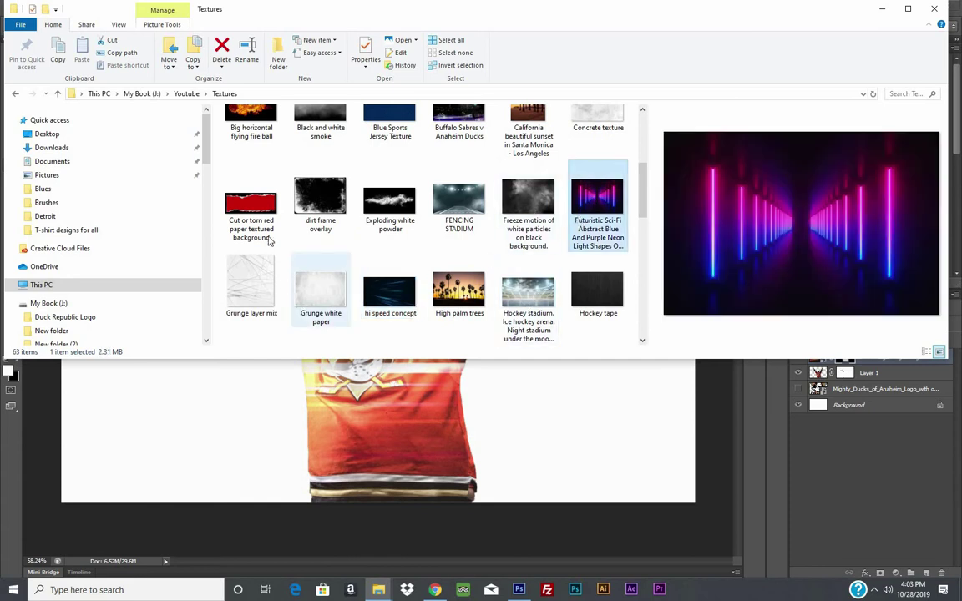
- Select the Cut or torn red paper textured background and bring it into Photoshop
scroll(251, 226, "down", 3)
scroll(264, 232, "up", 1)
scroll(264, 231, "up", 1)
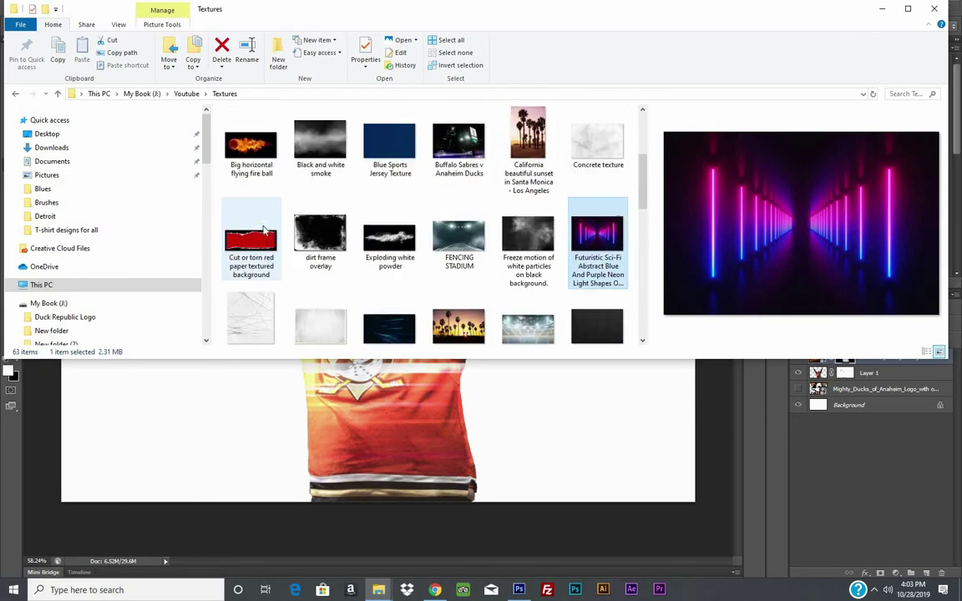
left_click(251, 241)
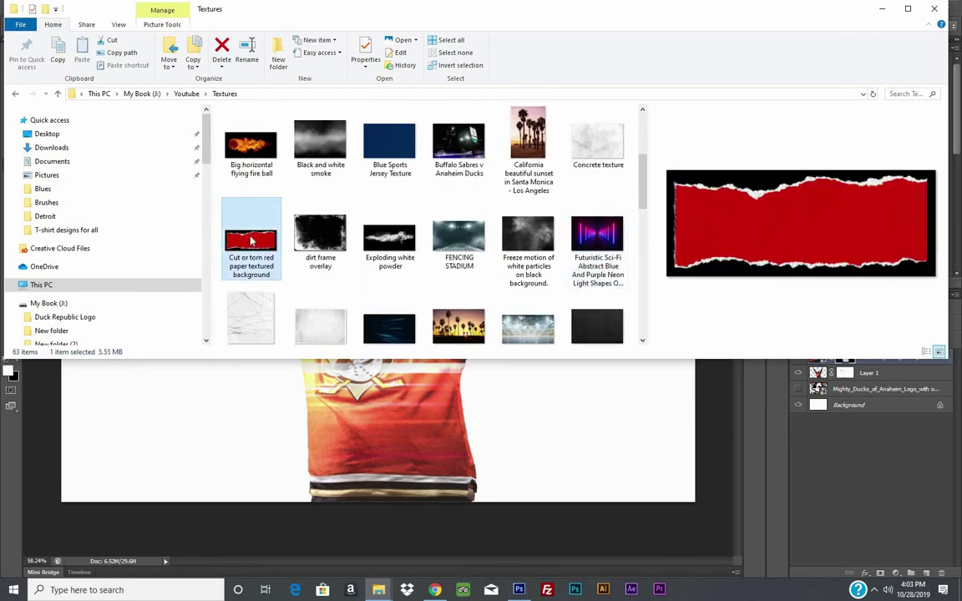
left_click(333, 486)
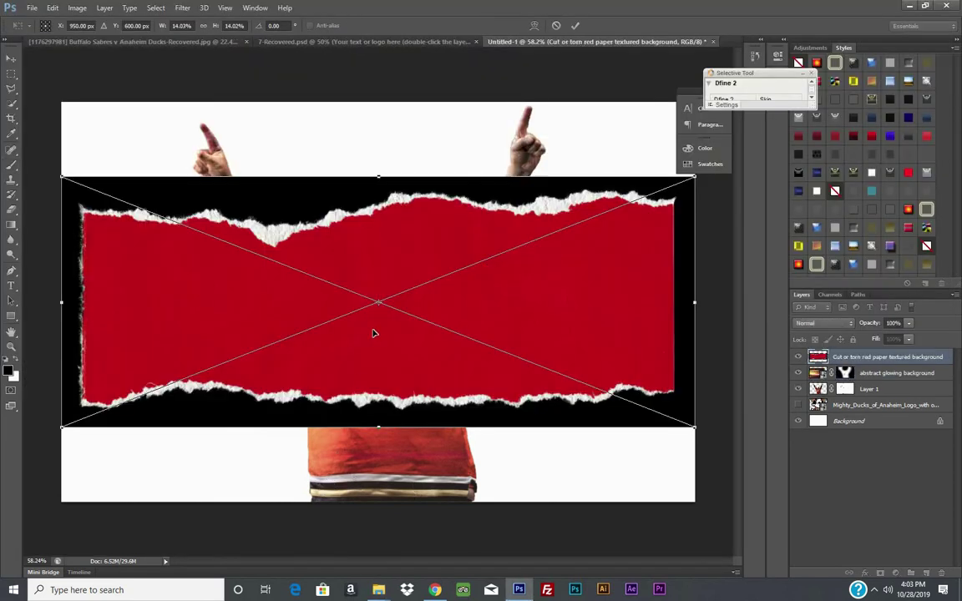
- Widen the torn red paper strip past both canvas edges across the bottom and commit
left_click_drag(364, 382, 372, 514)
left_click_drag(704, 324, 723, 314)
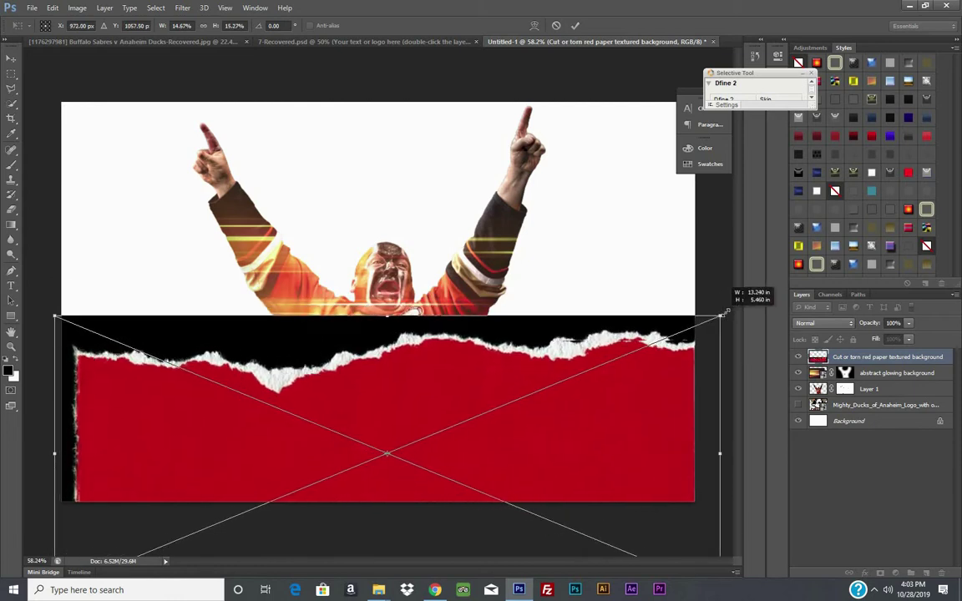
left_click_drag(59, 318, 43, 317)
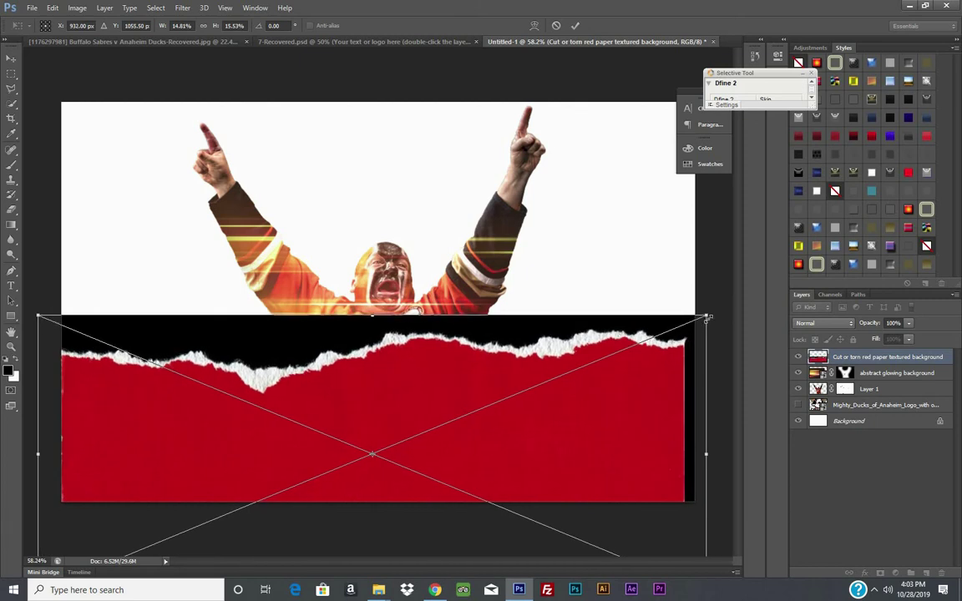
left_click_drag(707, 318, 718, 319)
left_click_drag(38, 458, 35, 458)
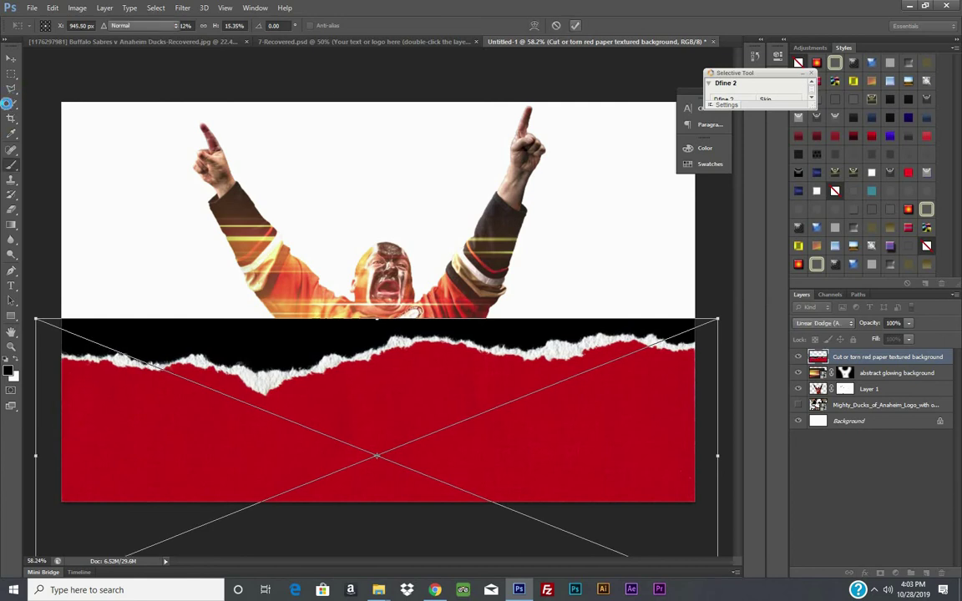
key("Return")
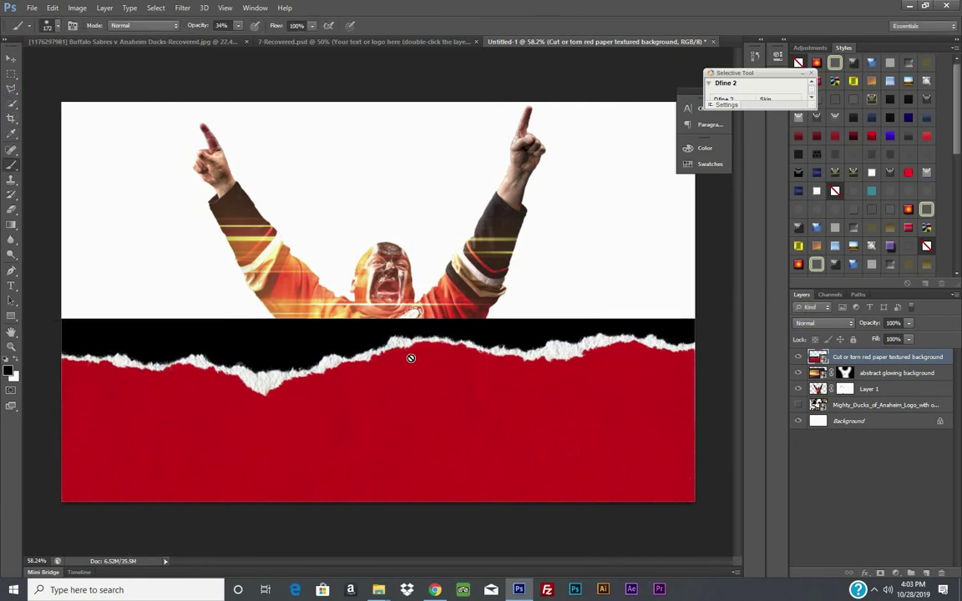
- Magic-wand the black band above the tear, rasterize the paper layer, and cut the band away
left_click_drag(12, 103, 25, 106)
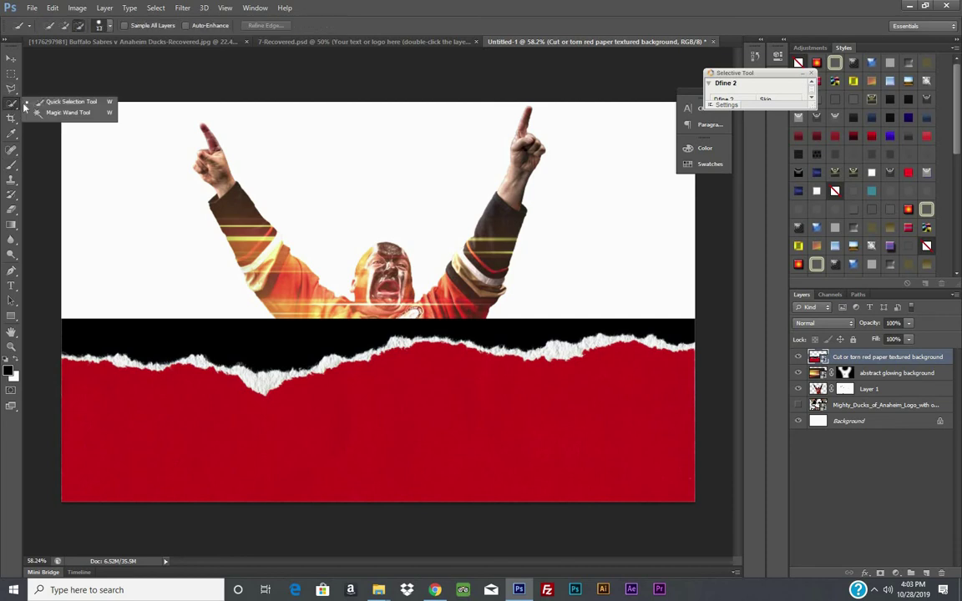
left_click(230, 338)
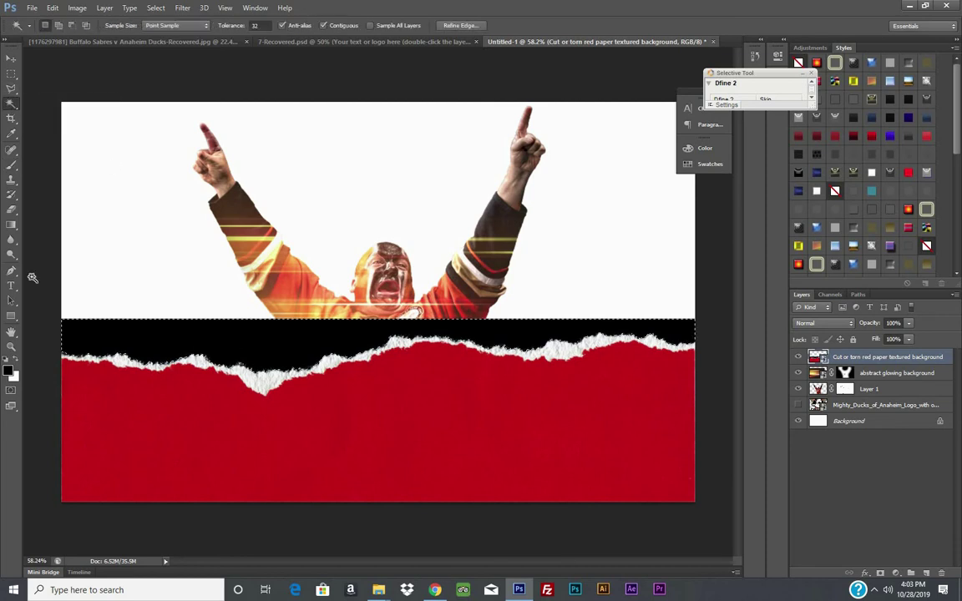
left_click(52, 8)
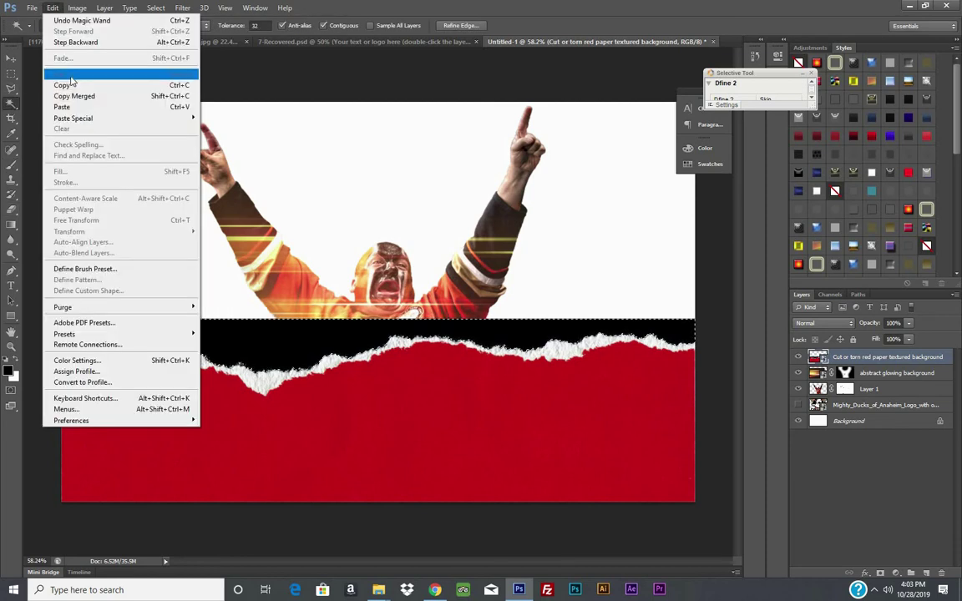
right_click(887, 363)
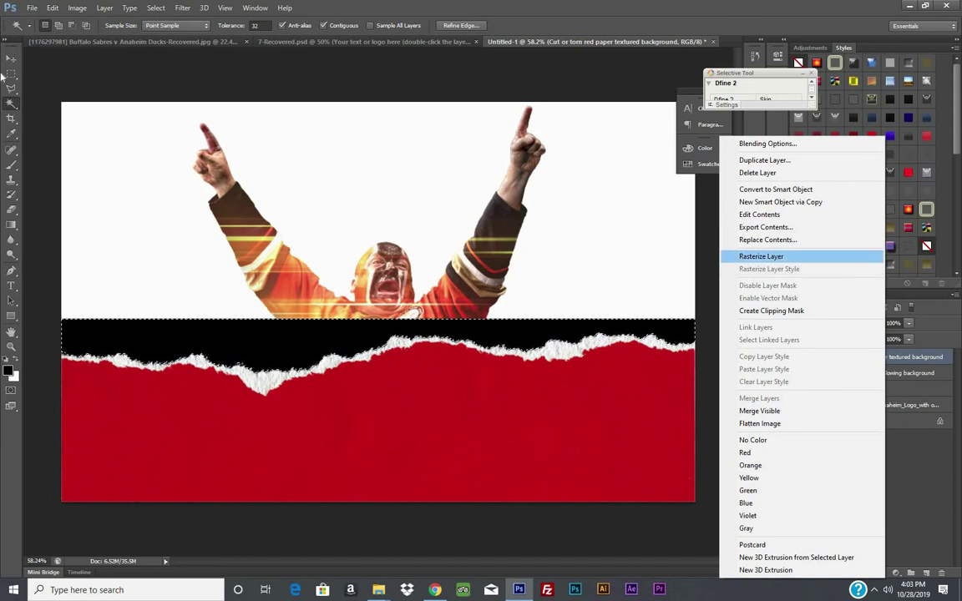
left_click(761, 255)
left_click(52, 7)
left_click(67, 71)
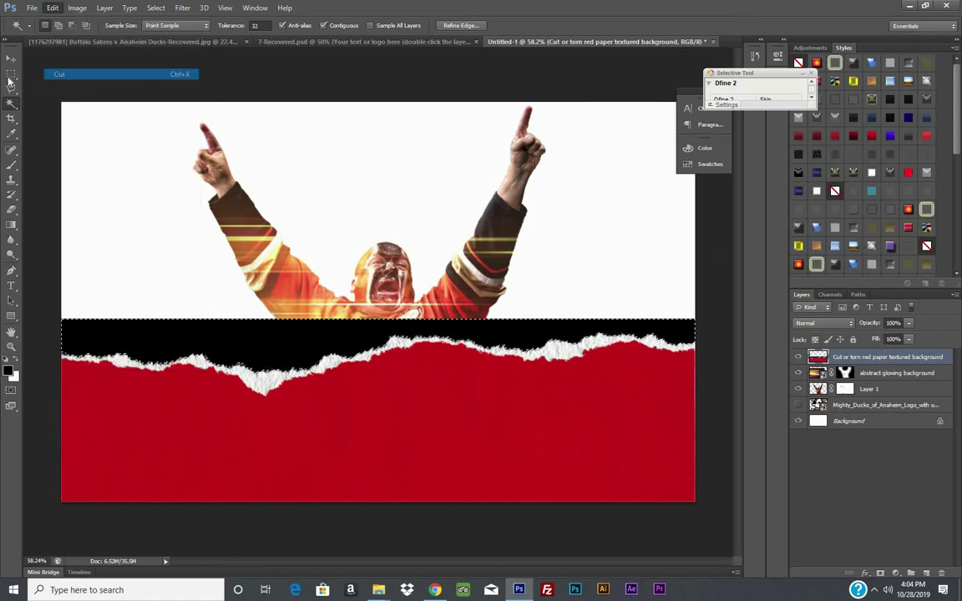
left_click(11, 59)
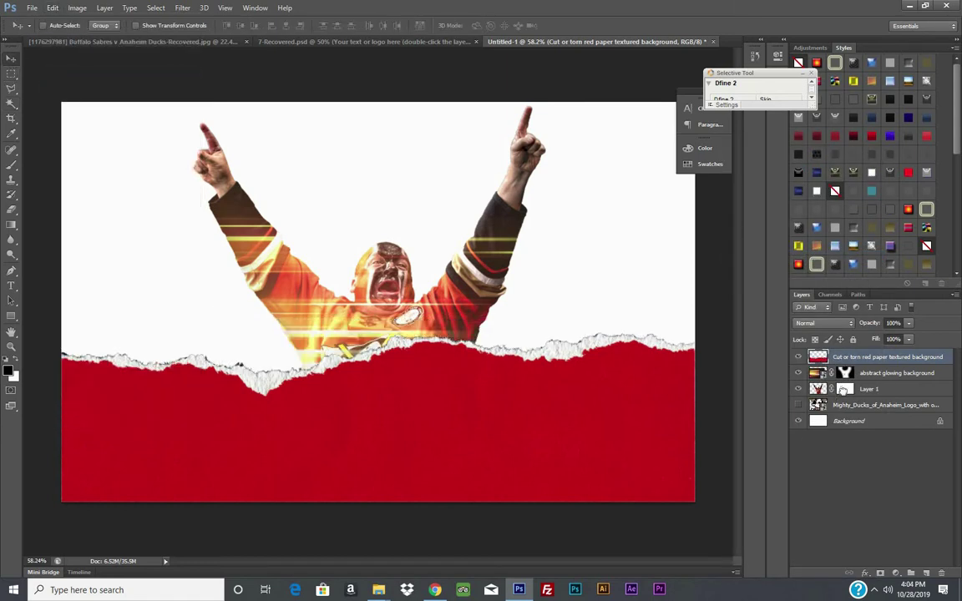
- Move the torn paper layer below Layer 1 and zoom in on its edge near the jersey
left_click_drag(844, 357, 840, 397)
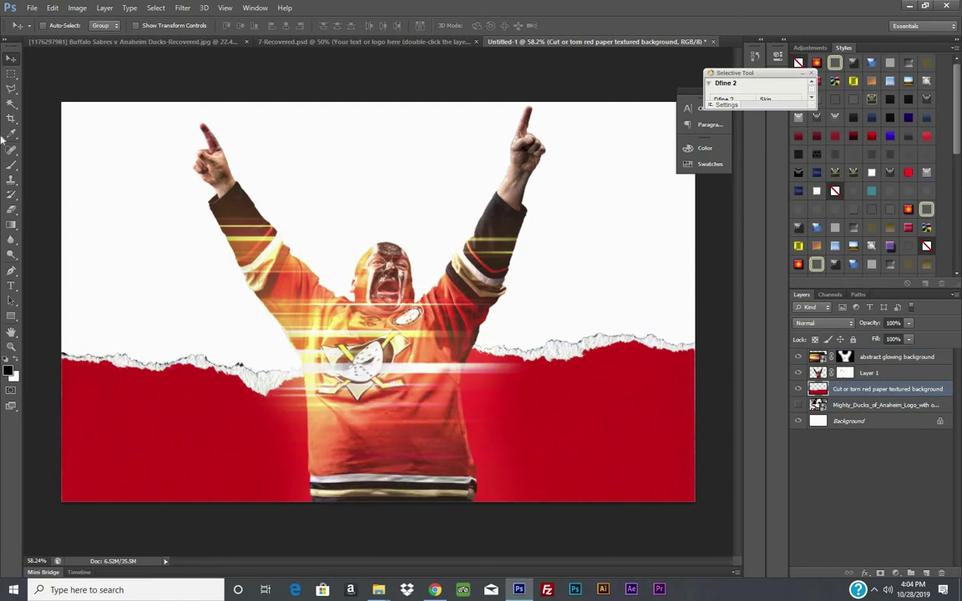
left_click(11, 102)
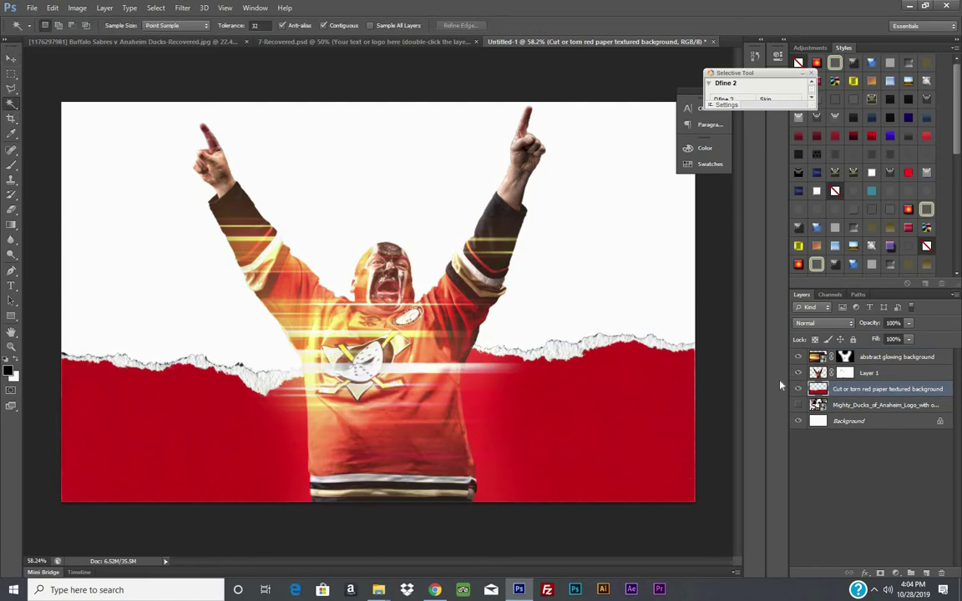
left_click(239, 366)
key("ctrl+d")
left_click(11, 346)
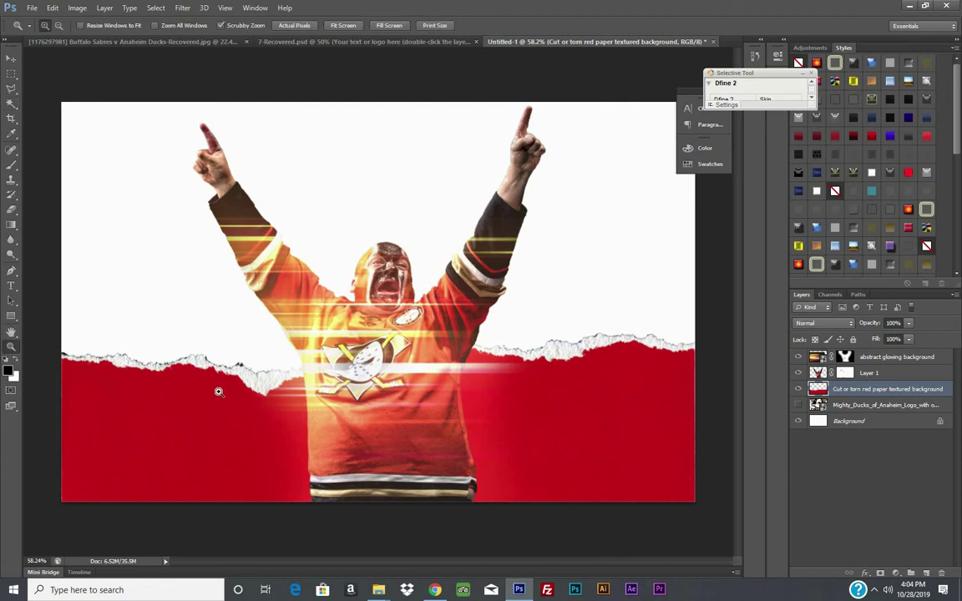
left_click_drag(219, 390, 283, 391)
- Cut leftover bits from the torn paper edge and rename the paper layer
left_click(11, 102)
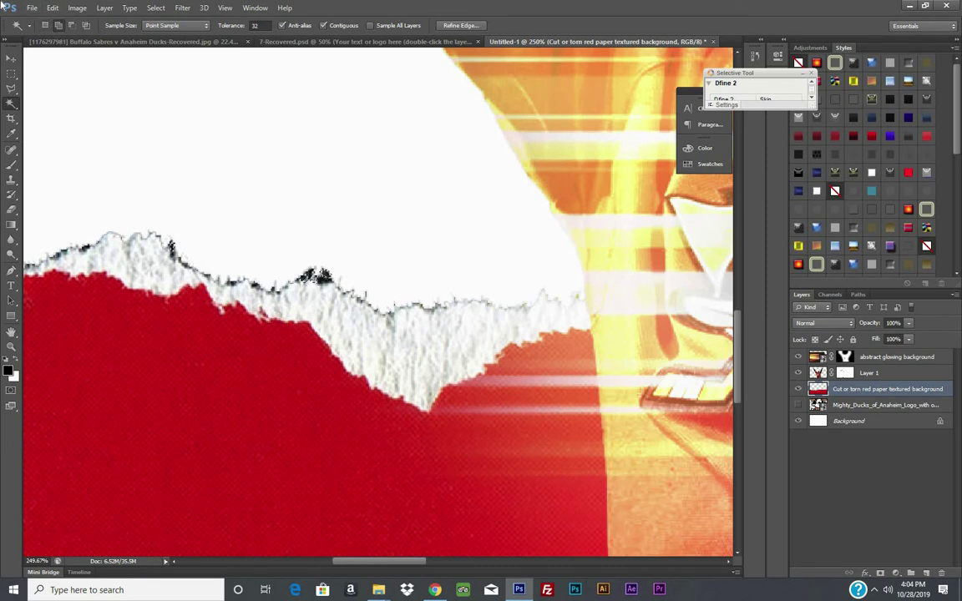
left_click(52, 7)
left_click(62, 74)
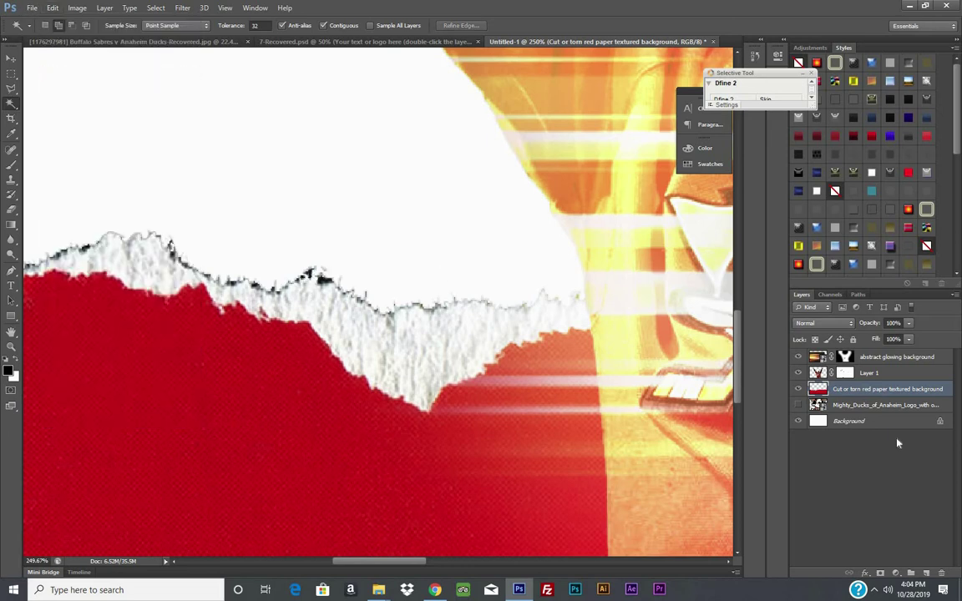
double_click(884, 389)
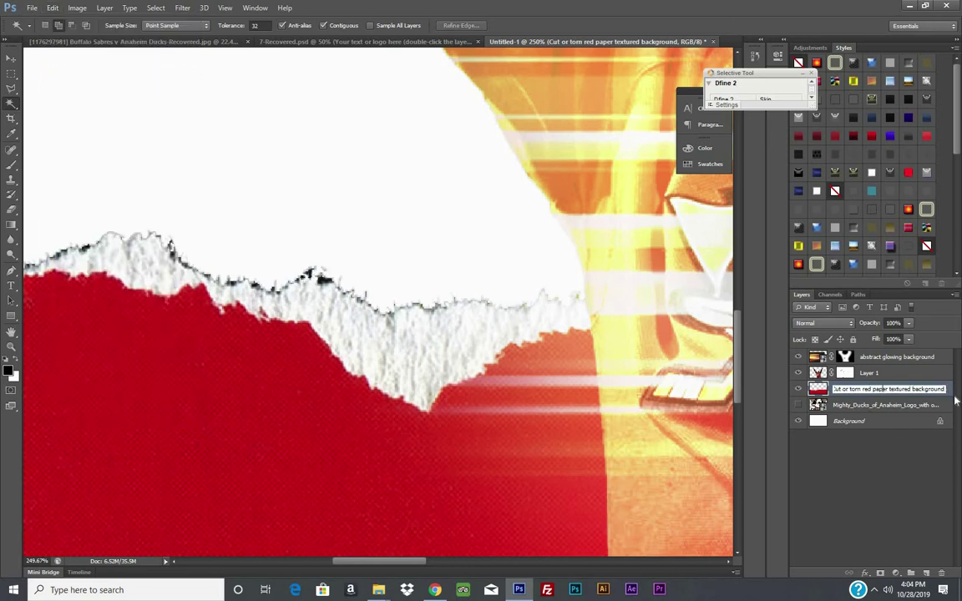
key("Return")
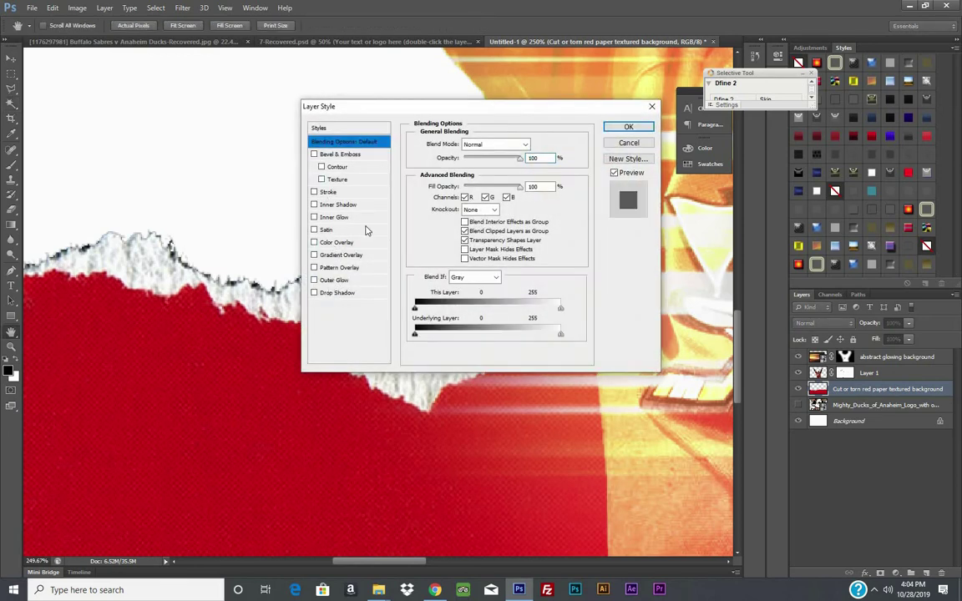
- Try a Normal-mode Inner Glow on the paper with a smaller size, then turn it off
left_click(334, 217)
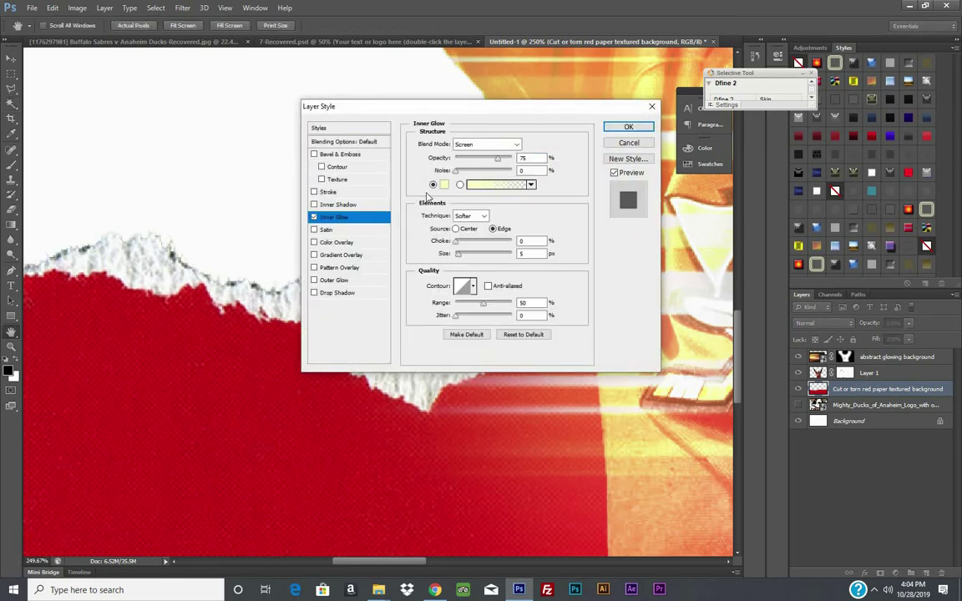
left_click(497, 184)
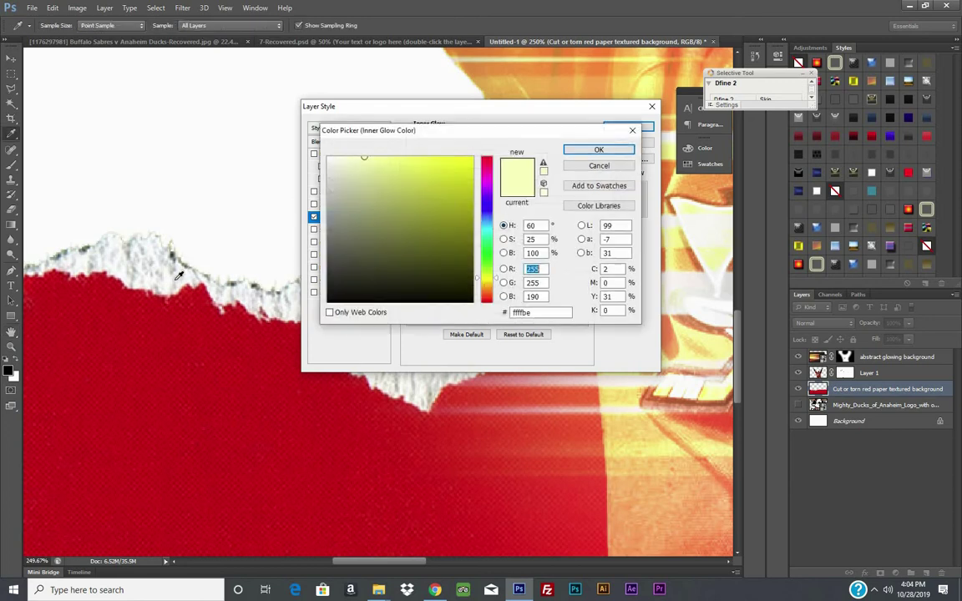
left_click(599, 149)
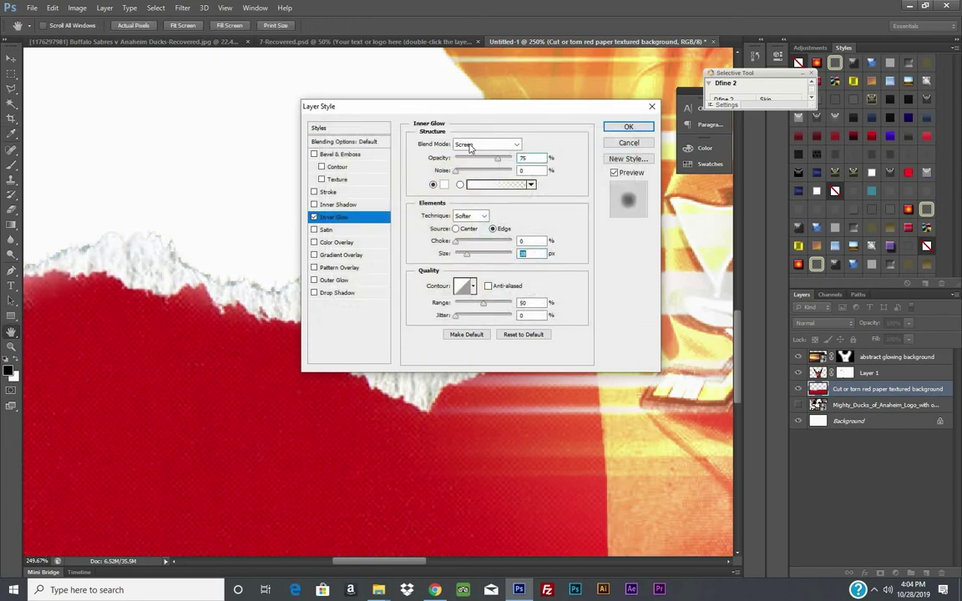
left_click(473, 145)
left_click(469, 167)
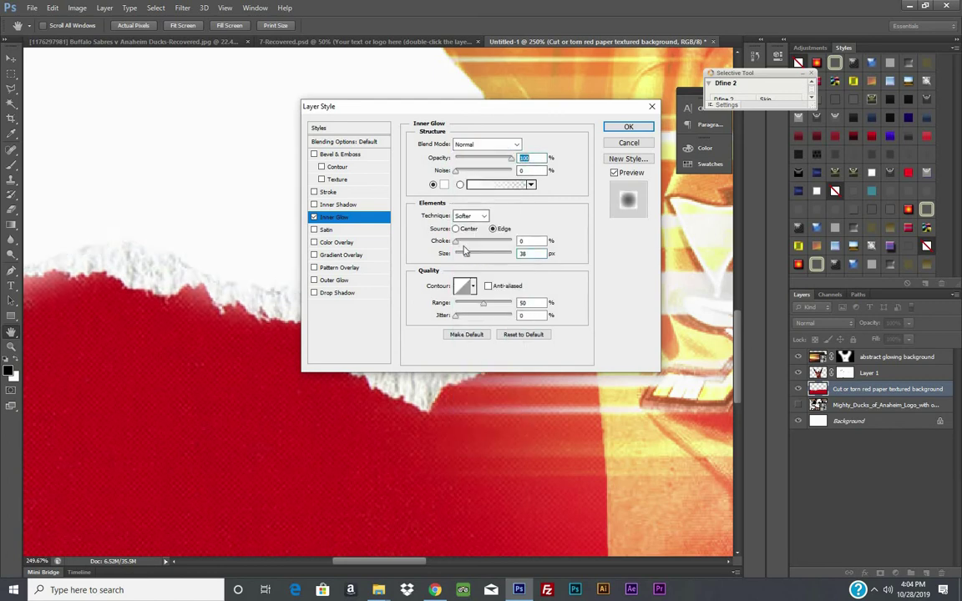
left_click_drag(466, 254, 462, 261)
left_click_drag(468, 261, 445, 261)
left_click(315, 218)
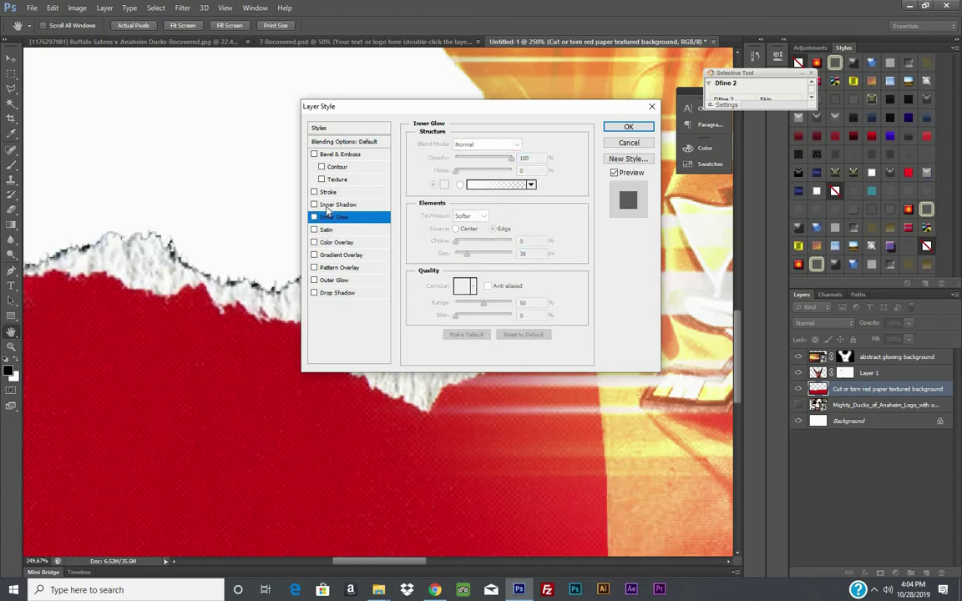
- Add a white Normal-mode Inner Shadow at 100% opacity, distance 2, size 9, and apply it
left_click(328, 205)
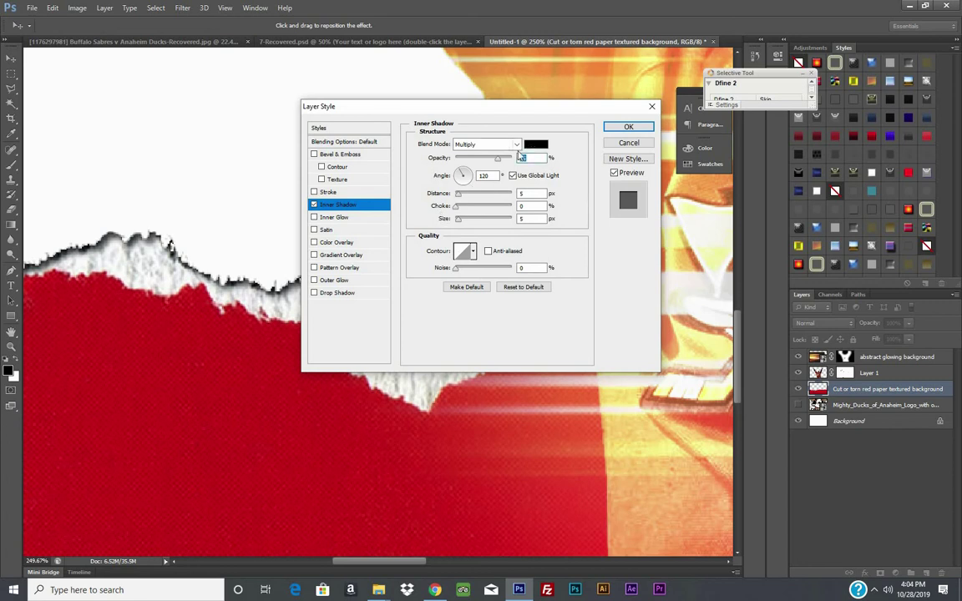
left_click(535, 144)
left_click(251, 104)
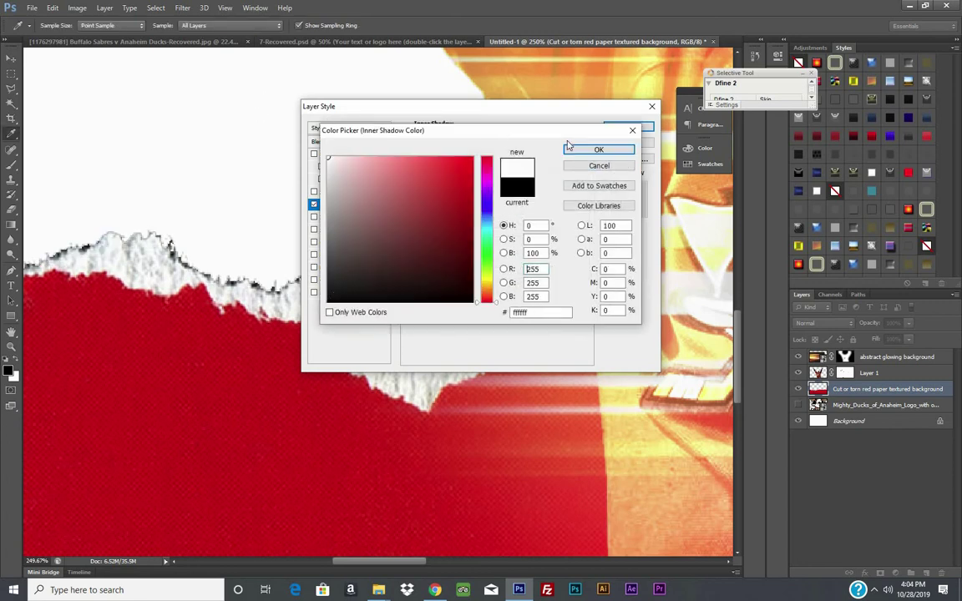
left_click(581, 150)
left_click(486, 144)
left_click(472, 149)
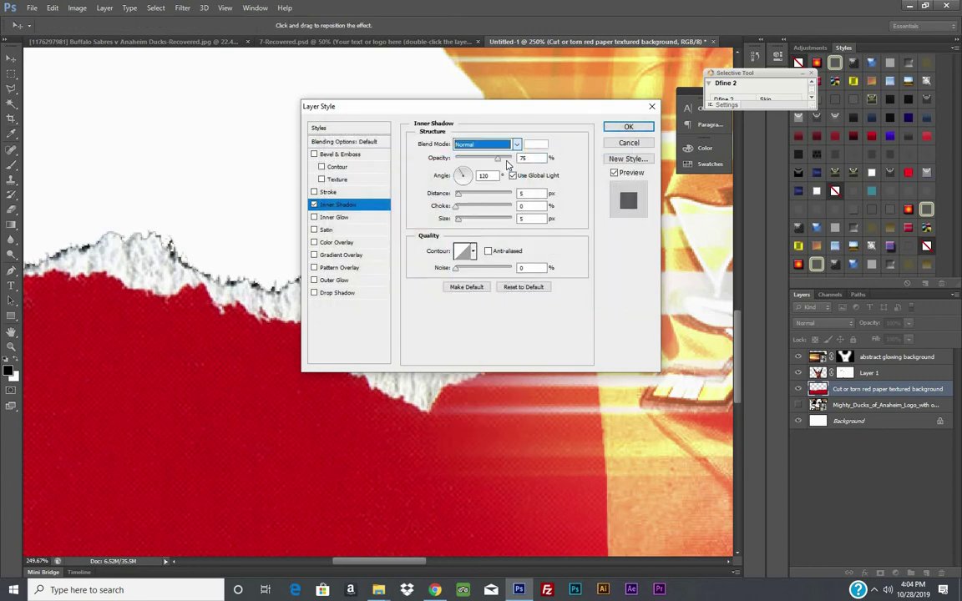
left_click_drag(500, 158, 522, 157)
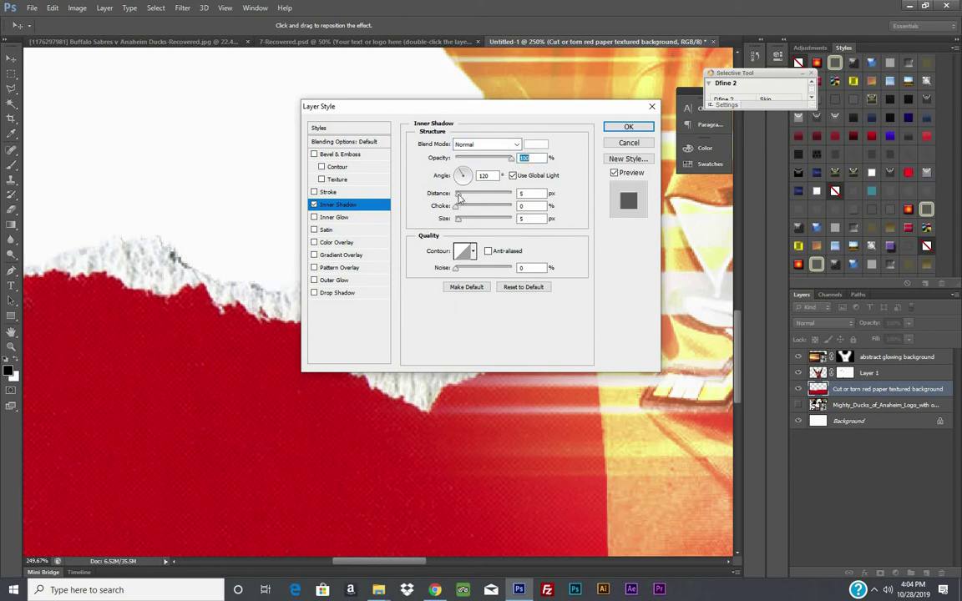
left_click_drag(459, 198, 451, 222)
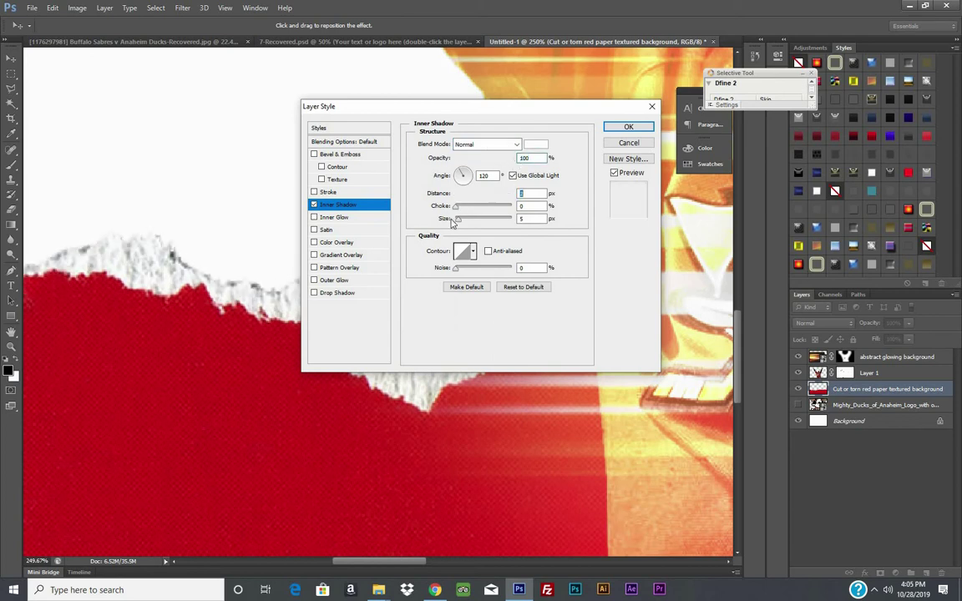
type("2")
mouse_move(451, 222)
left_mouse_down()
mouse_move(472, 207)
mouse_move(476, 218)
left_mouse_up()
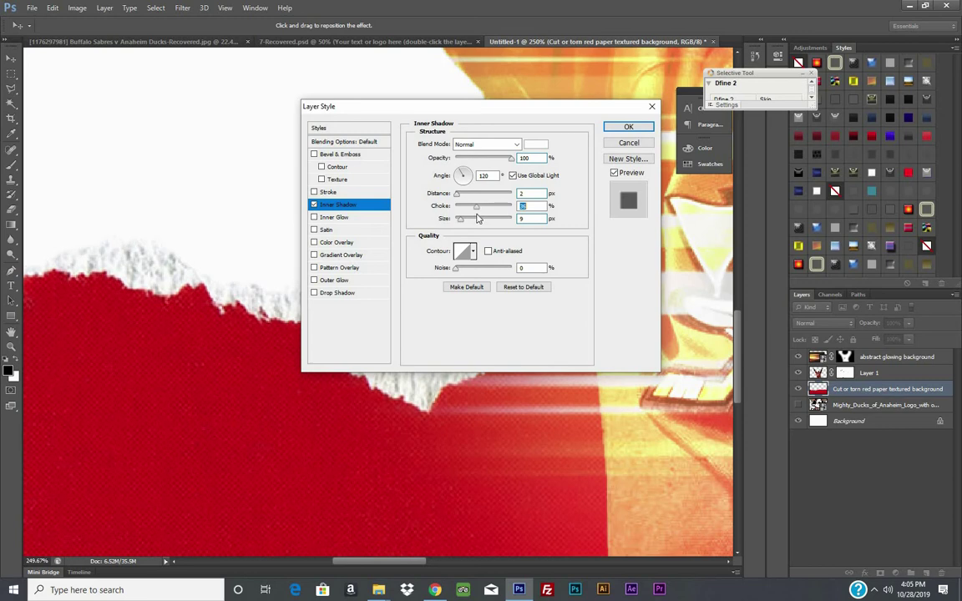
left_click(628, 126)
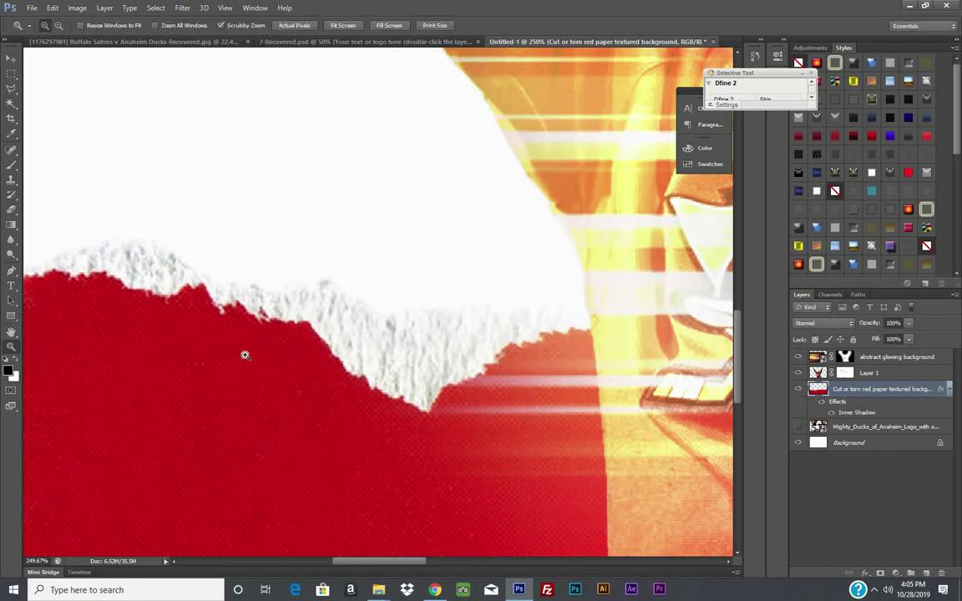
- Rasterize the torn paper layer's Inner Shadow style
scroll(244, 355, "down", 10)
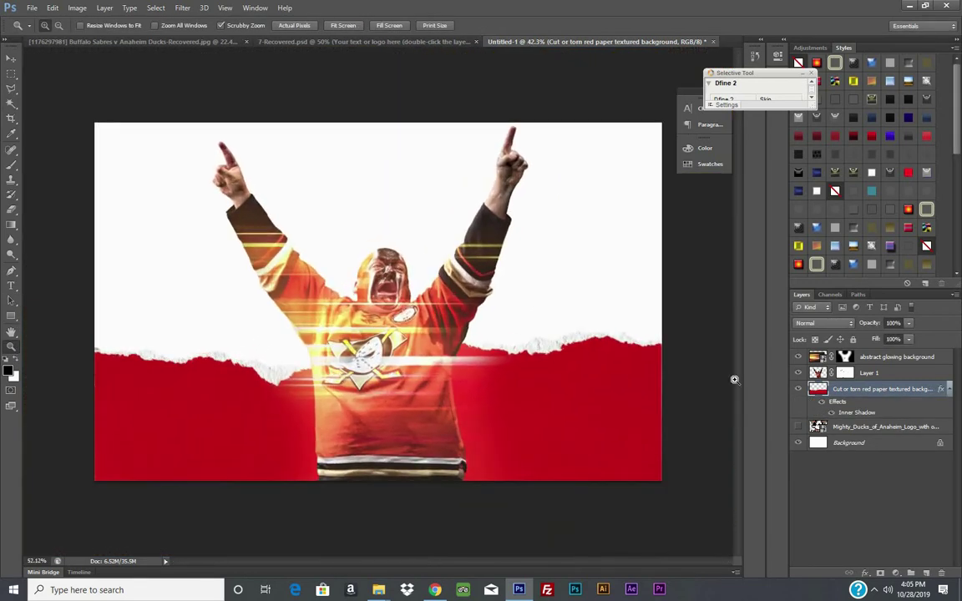
right_click(883, 391)
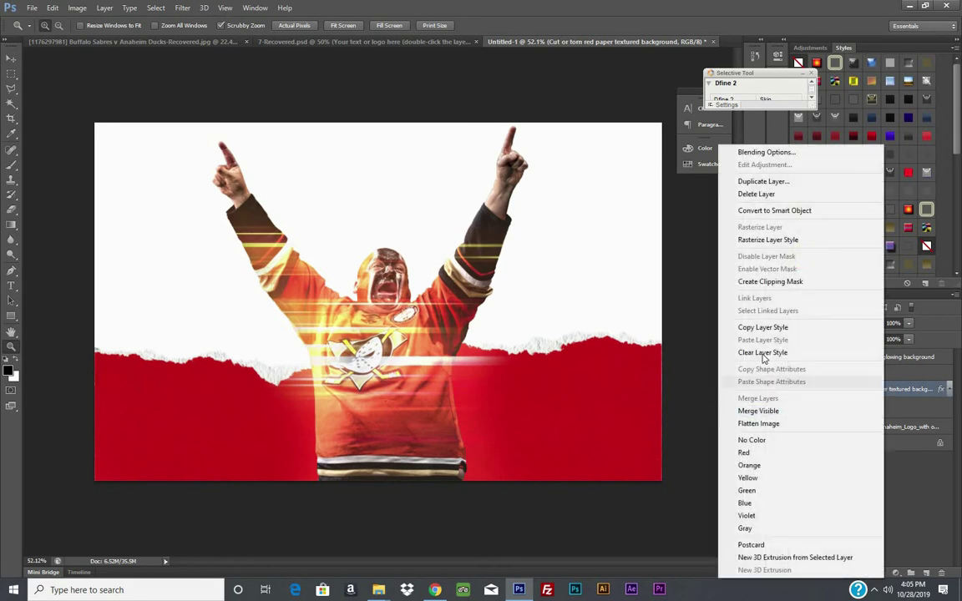
left_click(762, 242)
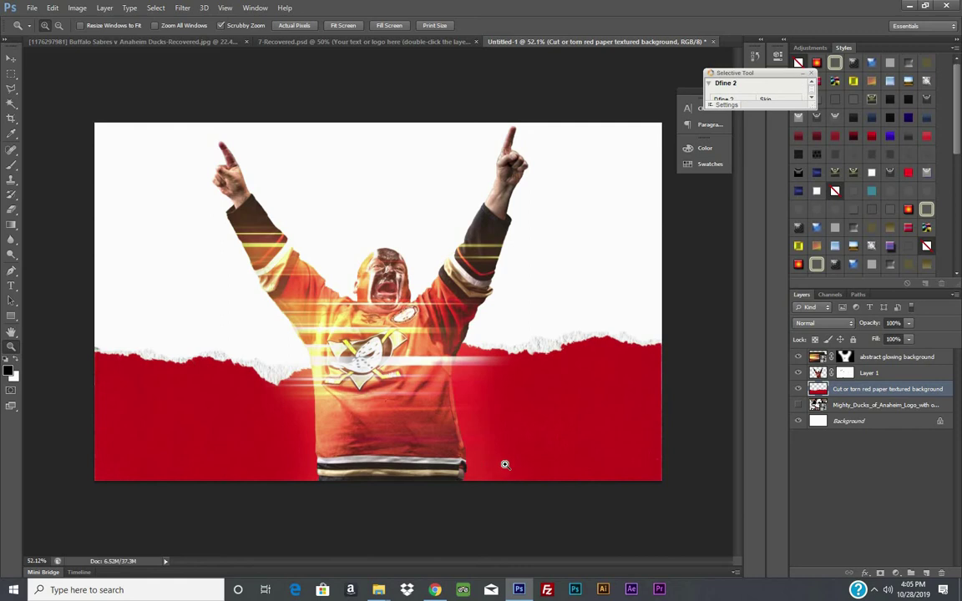
- Lower the torn paper strip further down and show the Mighty Ducks logo layer
left_click(504, 464)
key("v")
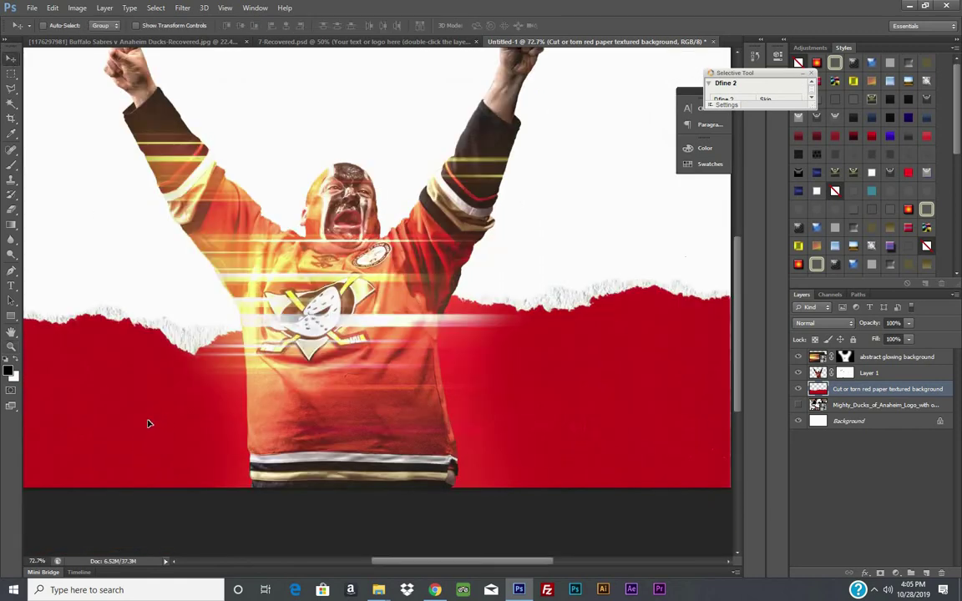
left_click_drag(148, 424, 156, 450)
left_click_drag(645, 440, 648, 474)
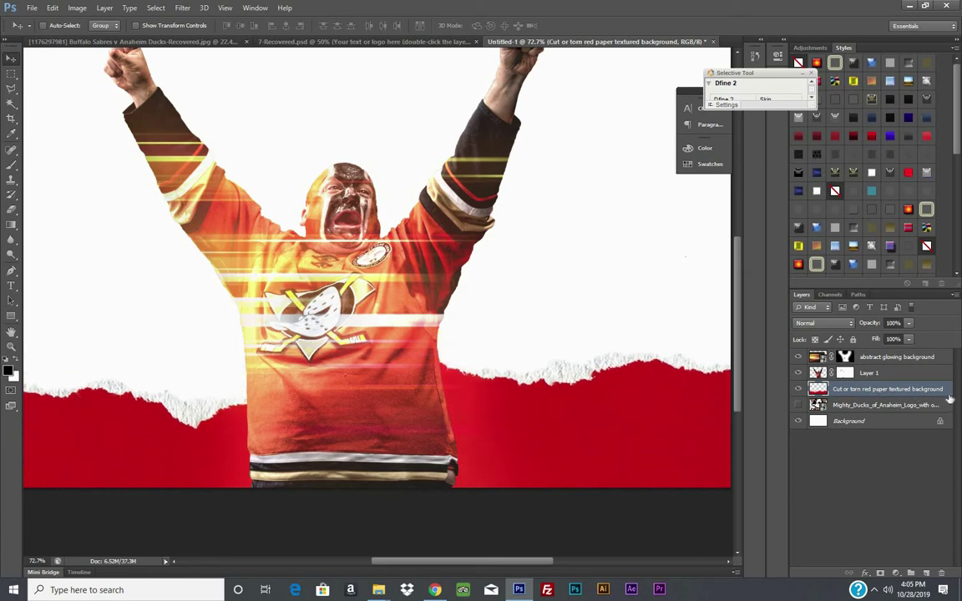
left_click(797, 404)
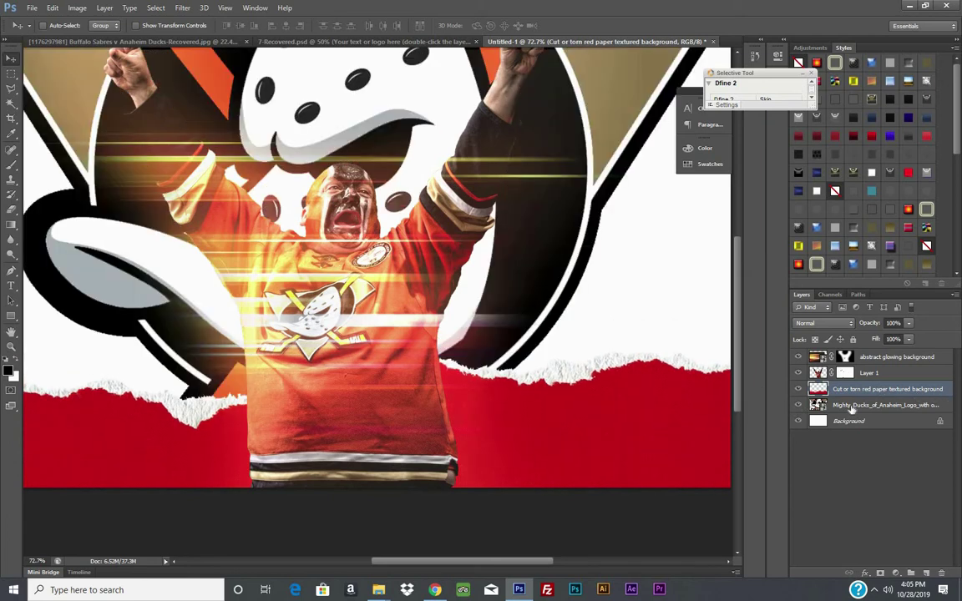
- Add a Color Overlay sampled from the canvas and preview blend modes from Color to Linear Burn
double_click(949, 392)
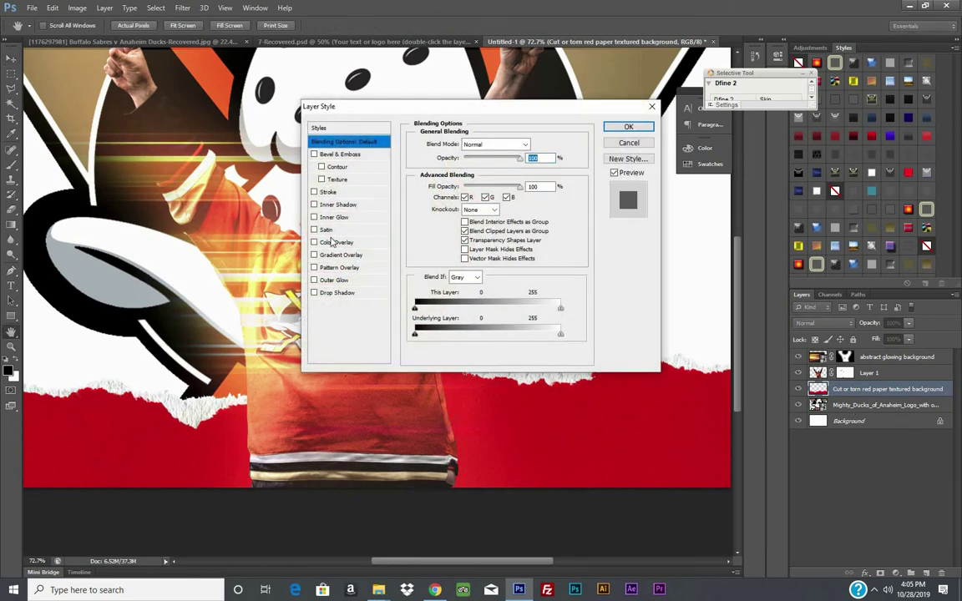
left_click(335, 242)
left_click(535, 143)
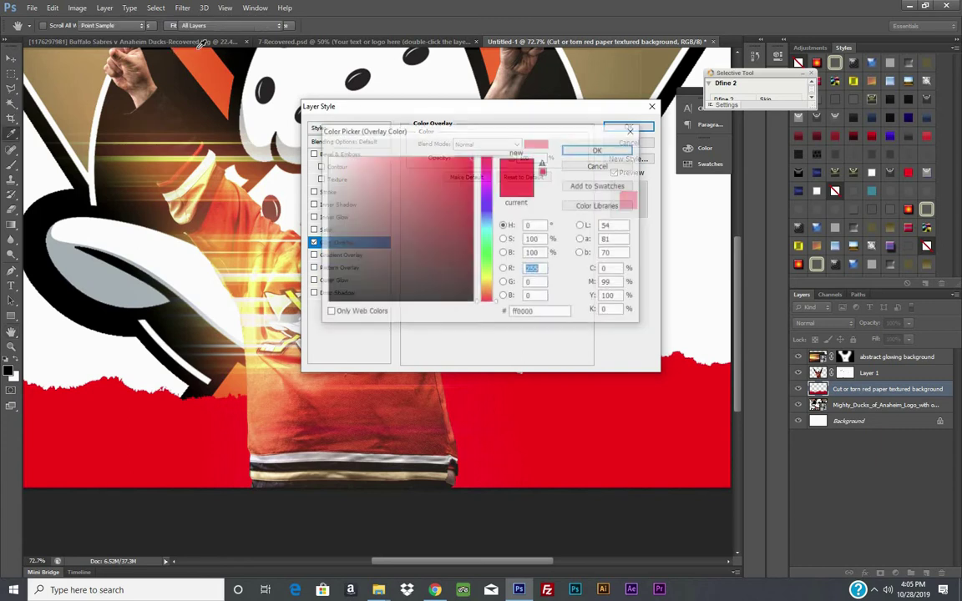
left_click(198, 55)
left_click(599, 150)
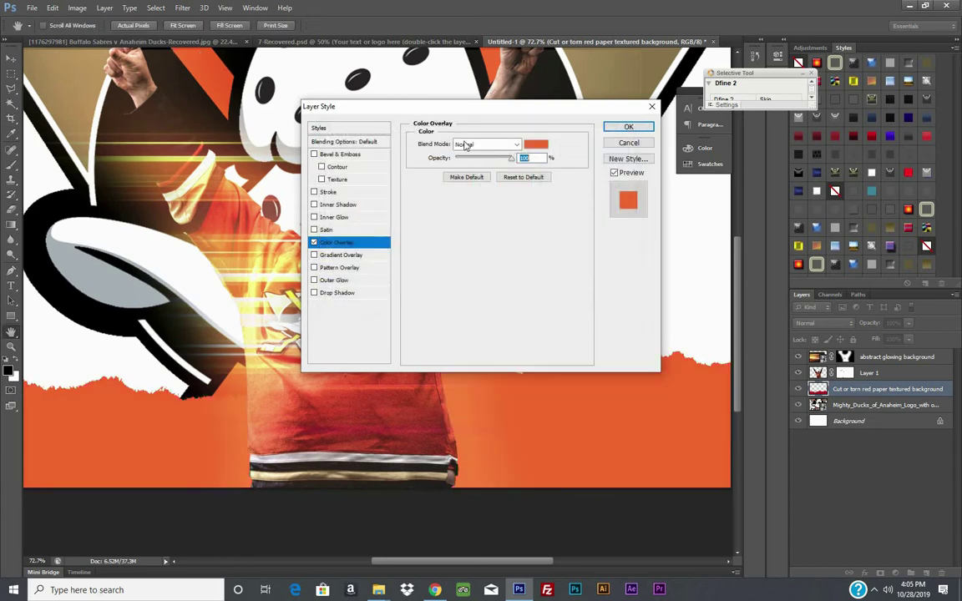
left_click(487, 144)
left_click(488, 430)
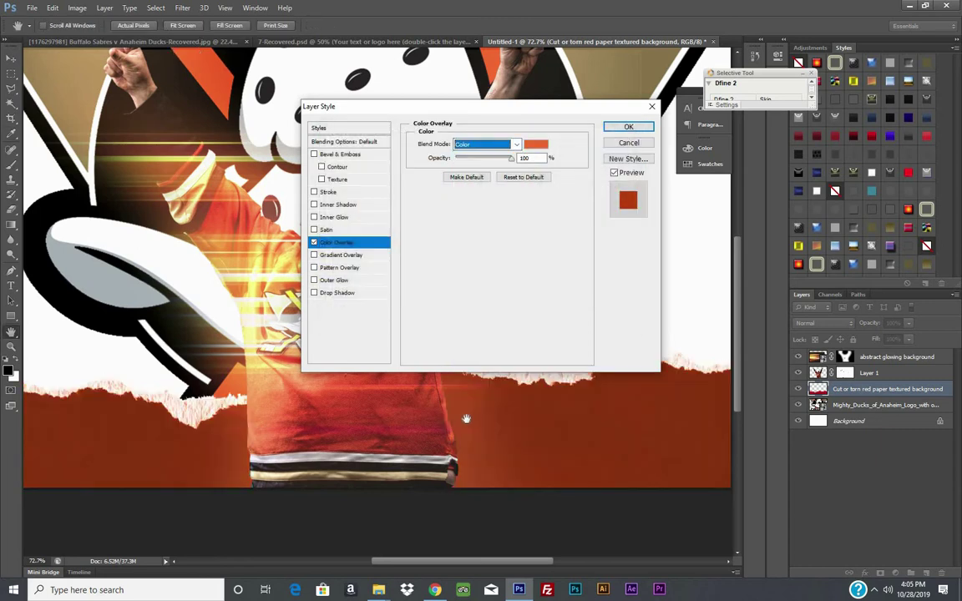
key("Up")
key("Up")
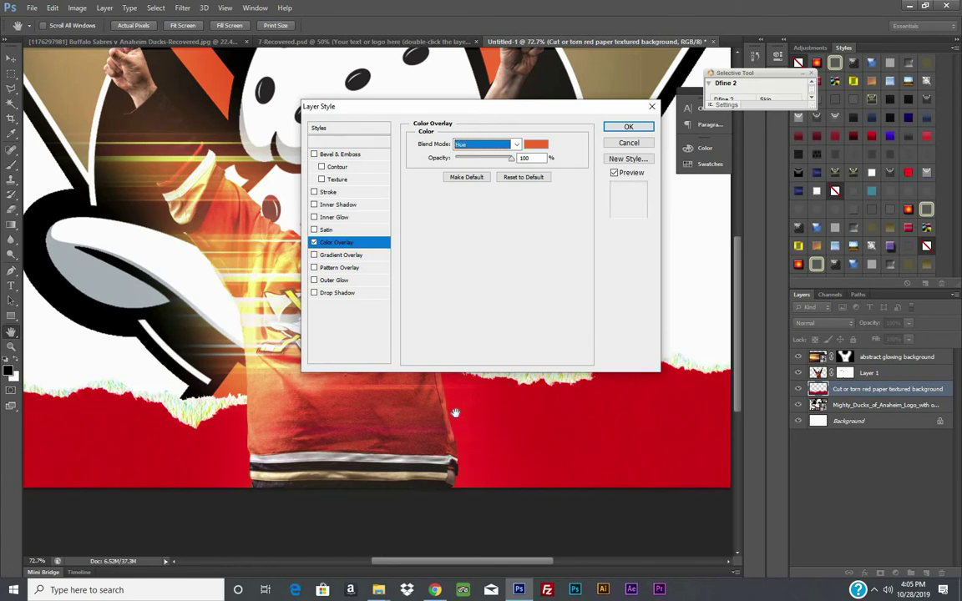
key("Up")
key("Up")
key("Up")
key("Up")
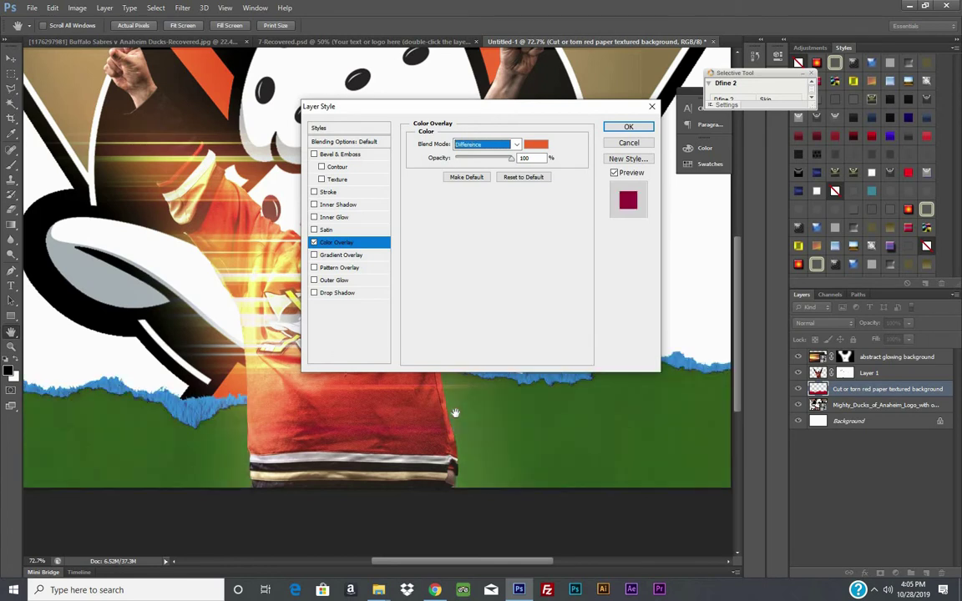
key("Up")
key("Up")
key("Up")
key("Up")
key("Up")
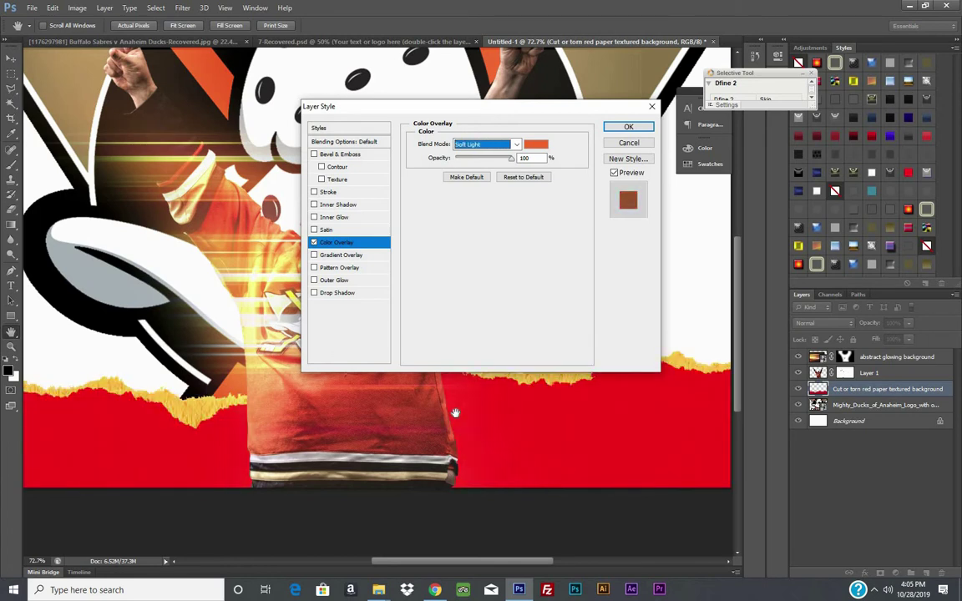
key("Up")
key("Up")
key("Up")
key("Up")
key("Up")
key("Up")
key("Up")
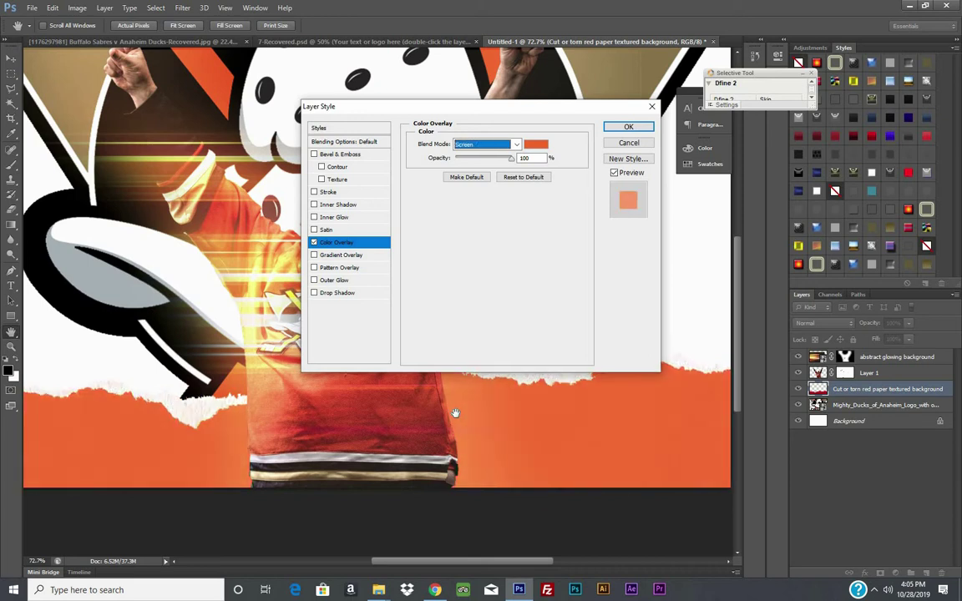
key("Up")
key("Up")
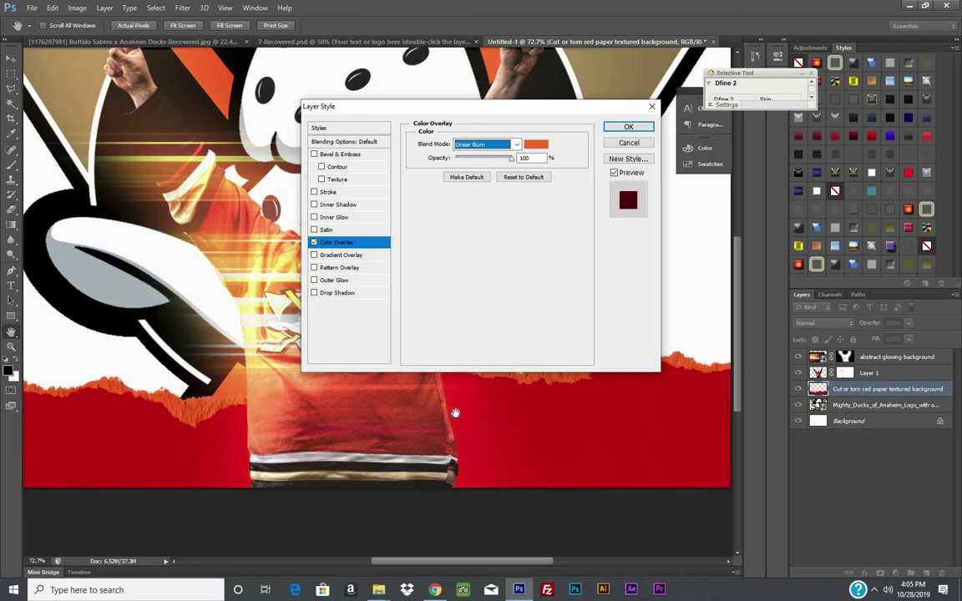
key("Up")
- Set the overlay to Multiply and change its colour to a fully saturated, bright orange
left_click(482, 149)
left_click(469, 193)
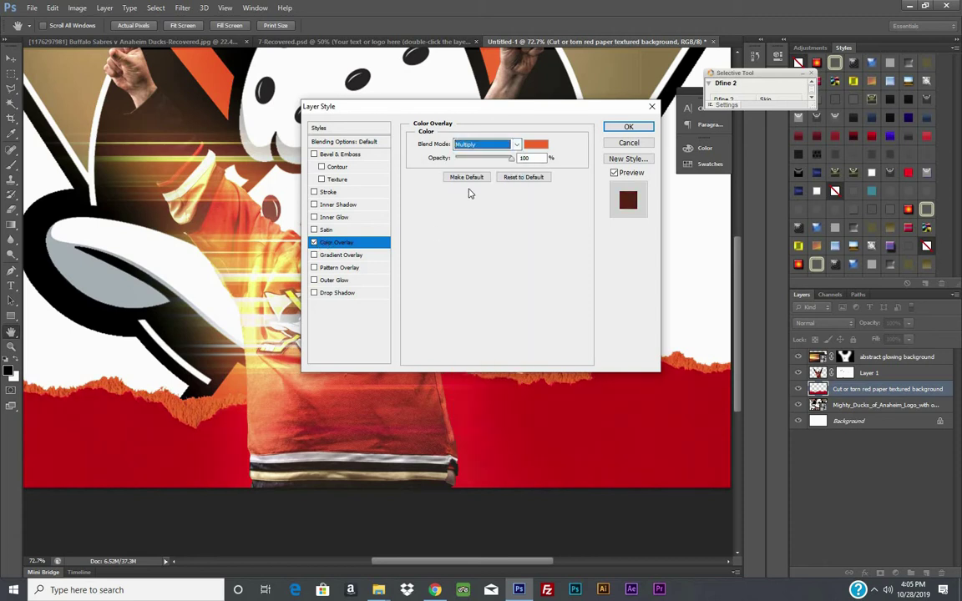
left_click(542, 146)
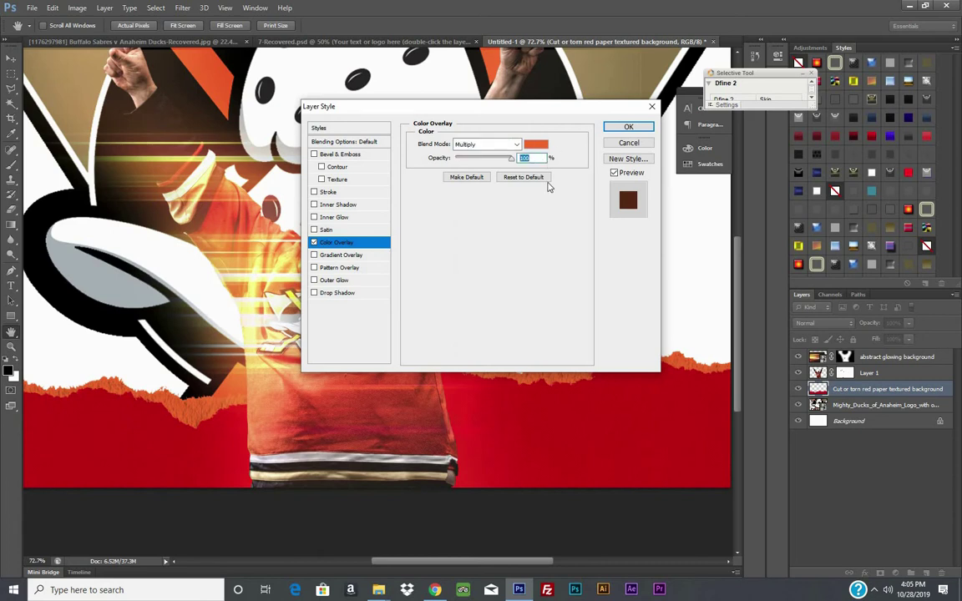
left_click(472, 157)
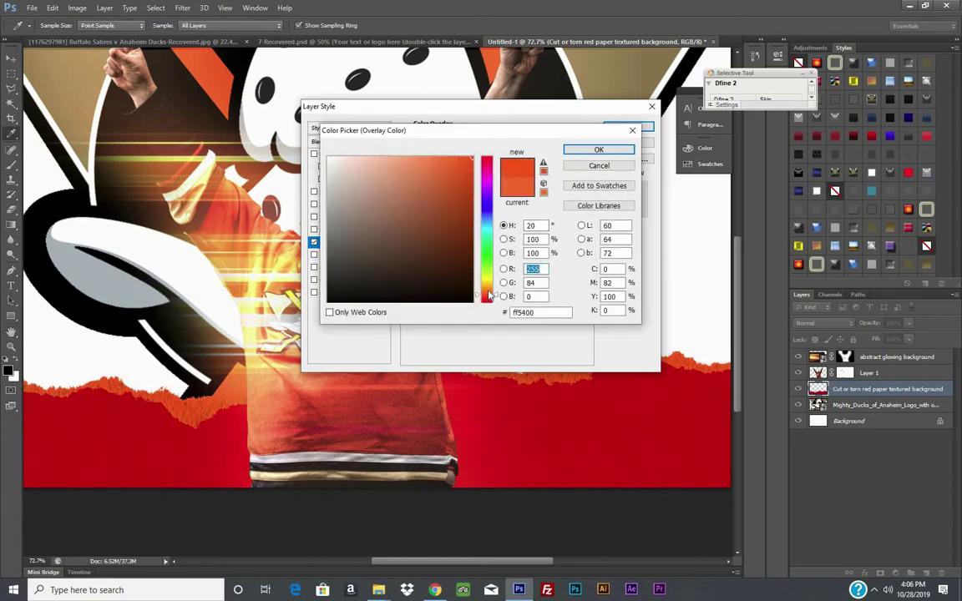
left_click_drag(485, 298, 491, 295)
left_click(599, 150)
- Settle the overlay blend mode on Linear Dodge (Add) and apply the effect
left_click(487, 144)
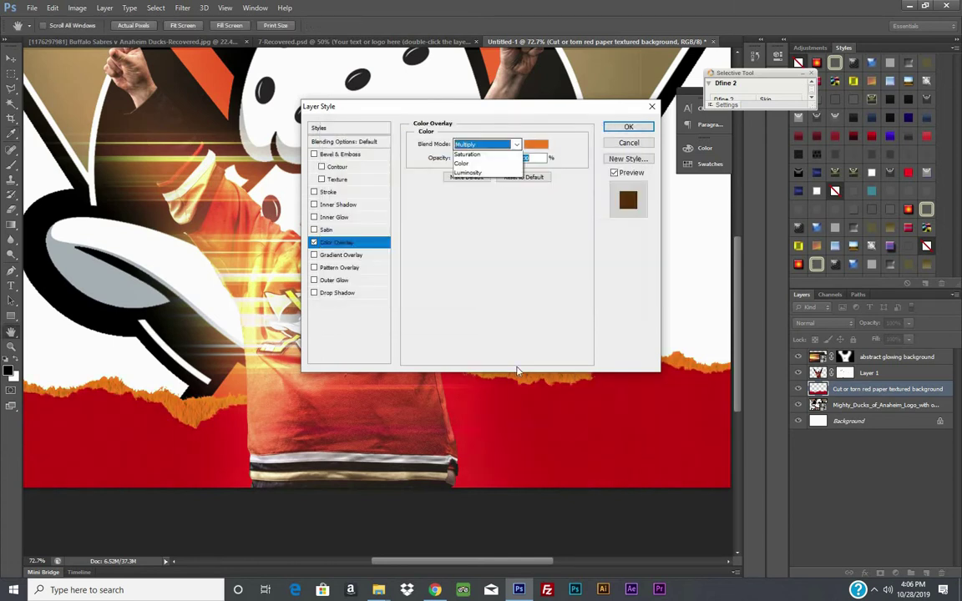
left_click(470, 428)
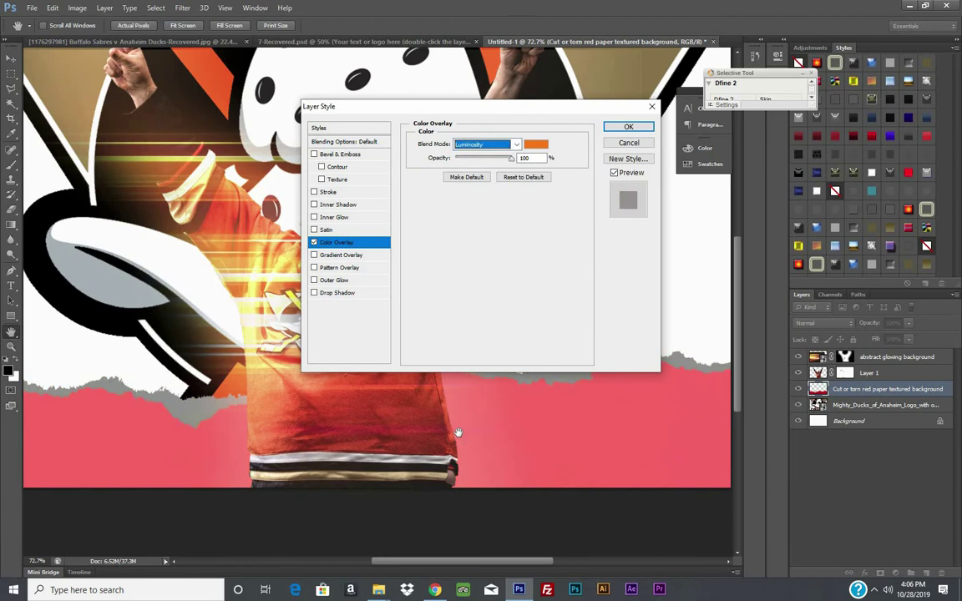
key("Up")
key("Up")
key("Up")
key("Up")
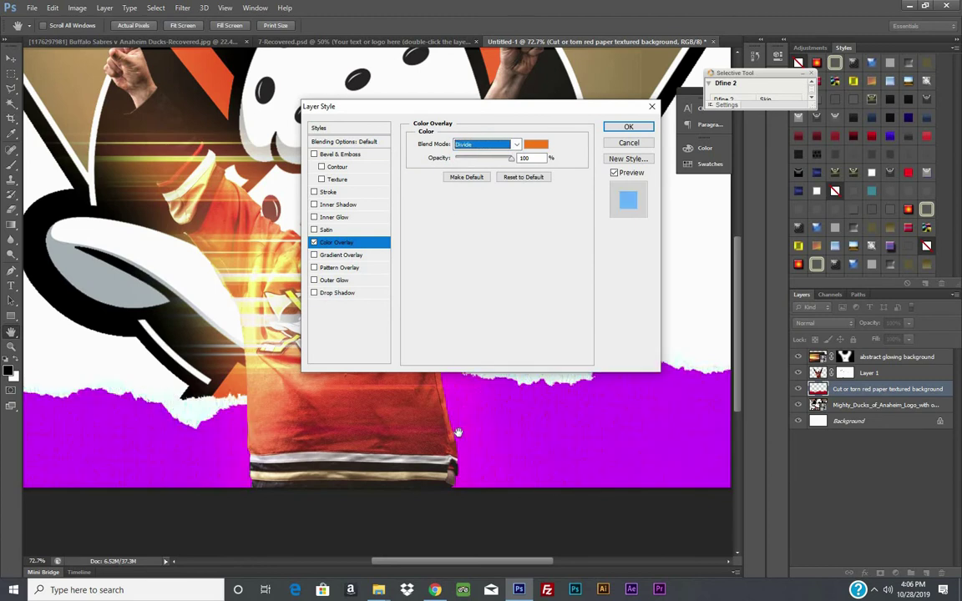
key("Up")
key("Up")
key("Up")
key("Up")
key("Up")
key("Up")
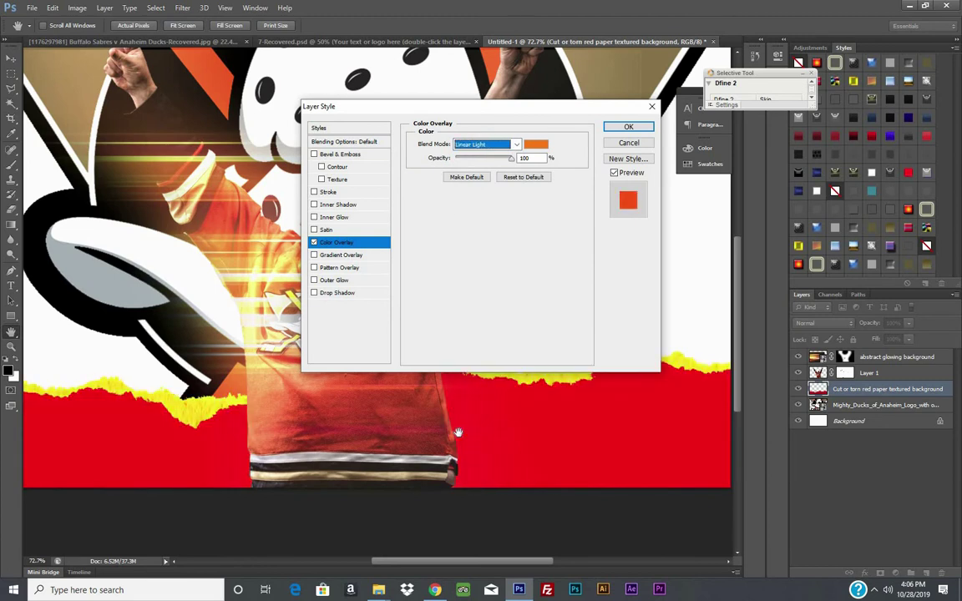
key("Up")
key("Up")
key("Up")
key("Up")
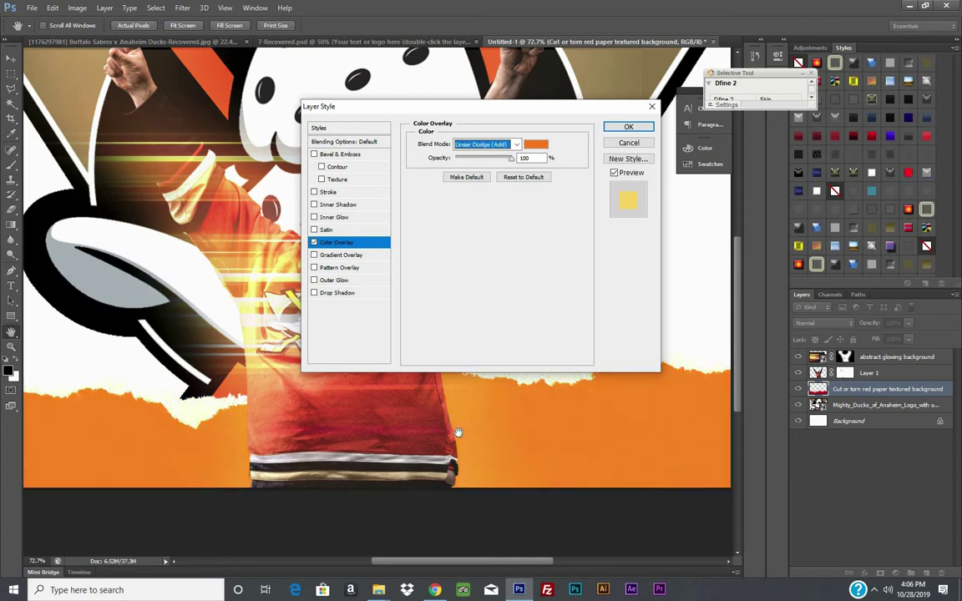
key("Up")
key("Up")
key("Down")
key("Down")
key("Up")
key("Down")
left_click(535, 144)
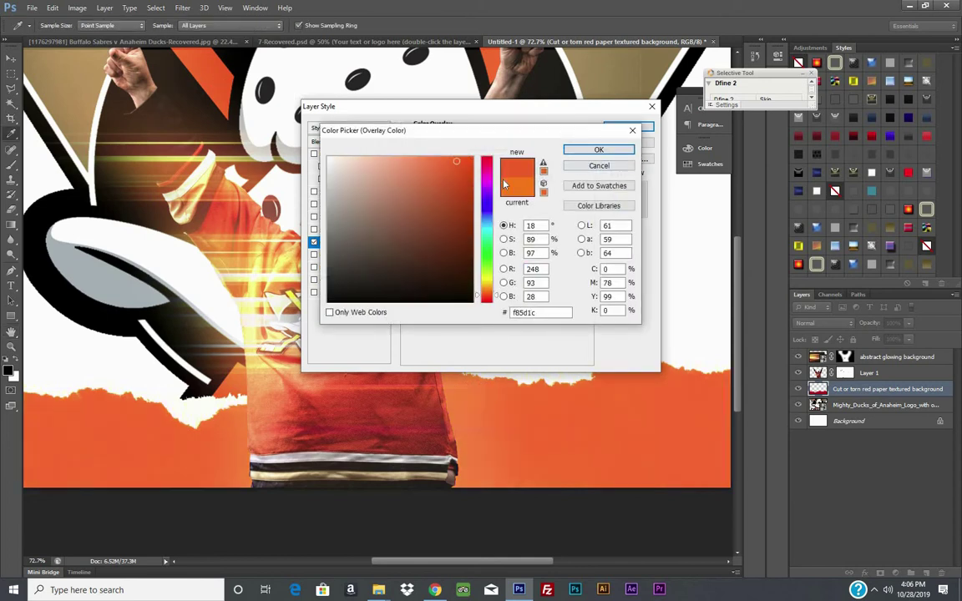
left_click(598, 149)
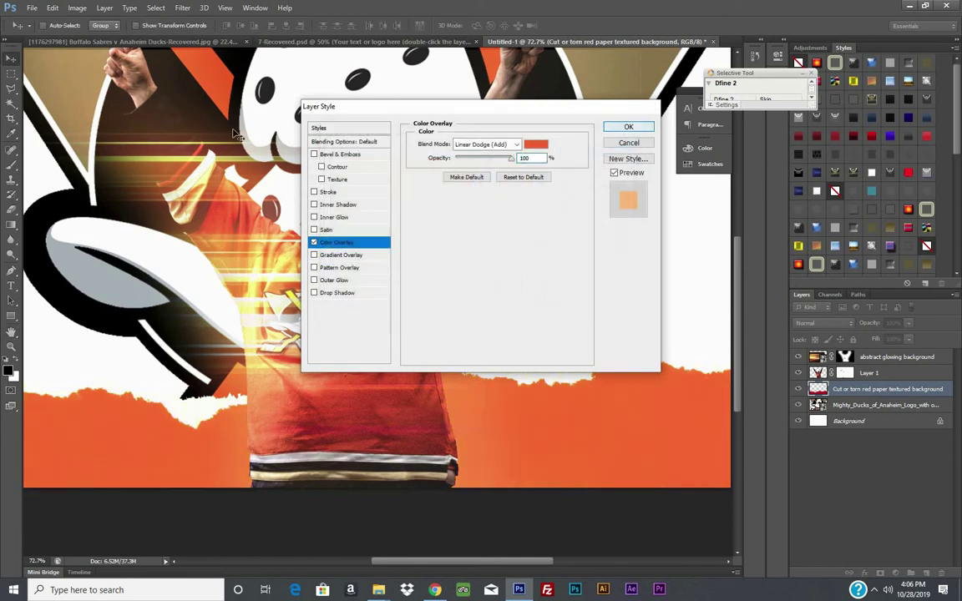
left_click(628, 128)
- Nudge the orange paper strip slightly lower and zoom out to the whole canvas
left_click_drag(170, 451, 170, 463)
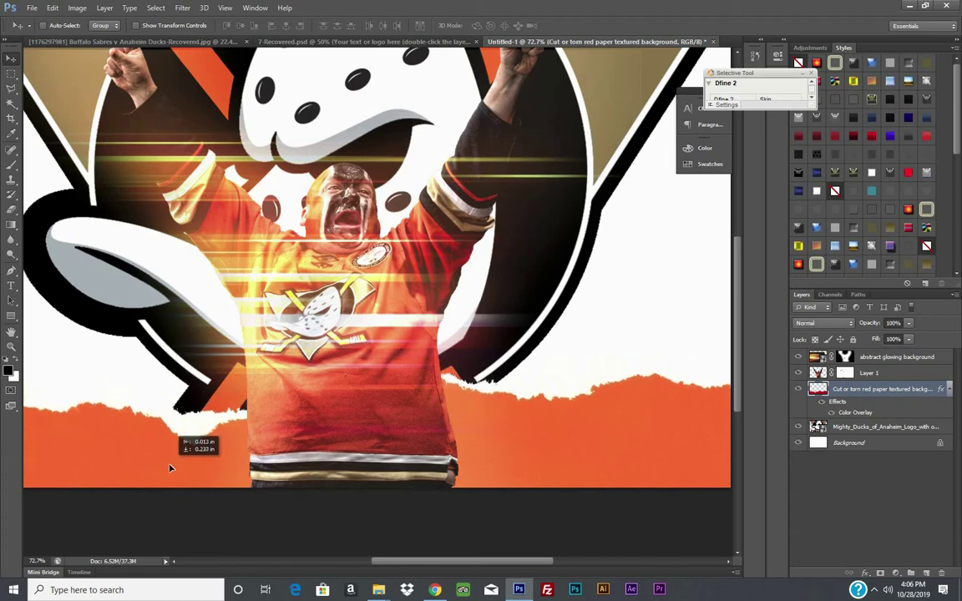
left_click(10, 346)
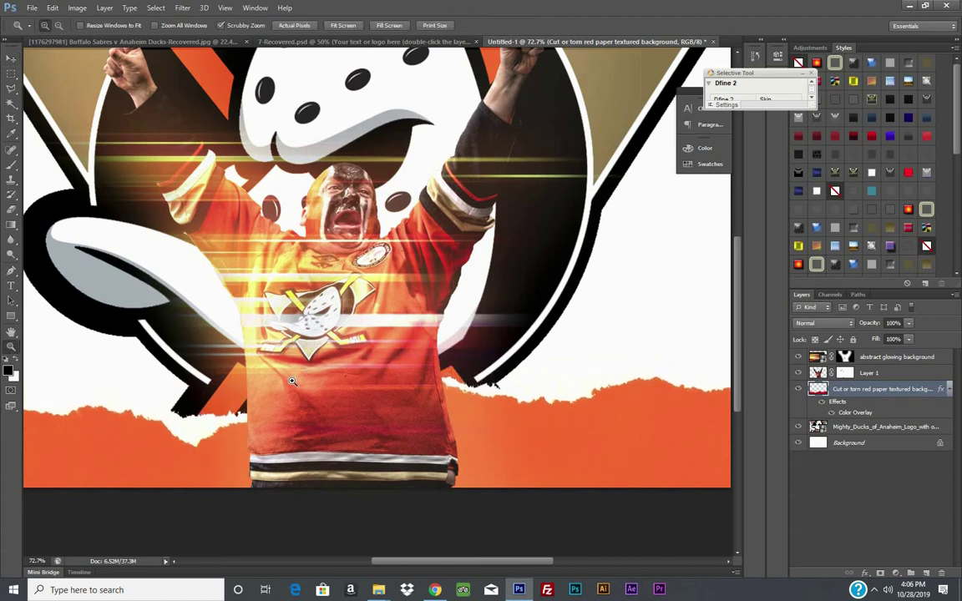
mouse_move(279, 335)
left_mouse_down()
mouse_move(452, 276)
mouse_move(440, 282)
left_mouse_up()
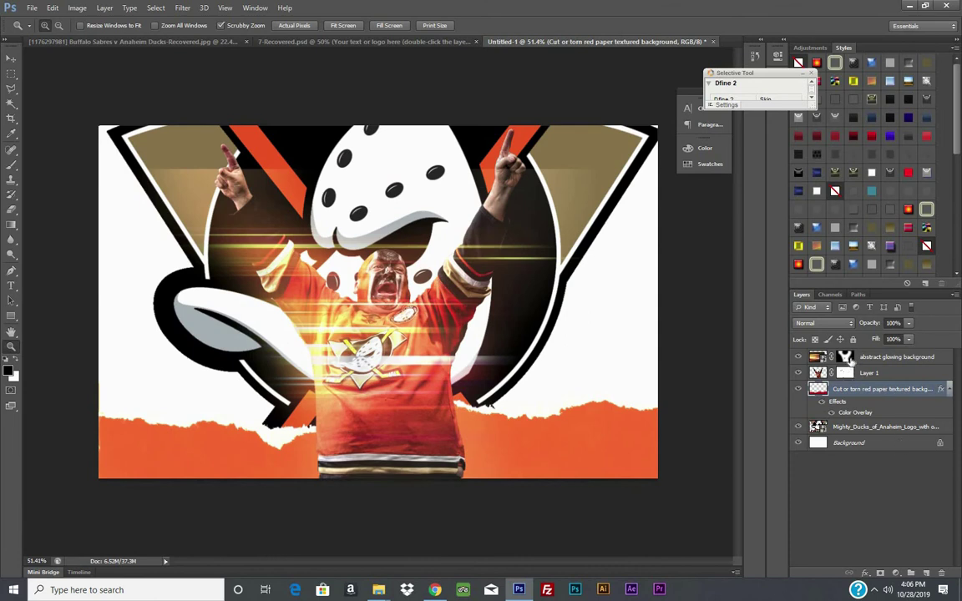
- Paint black on the glowing background's mask to hide streaks left of the fan
left_click(846, 357)
left_click(12, 165)
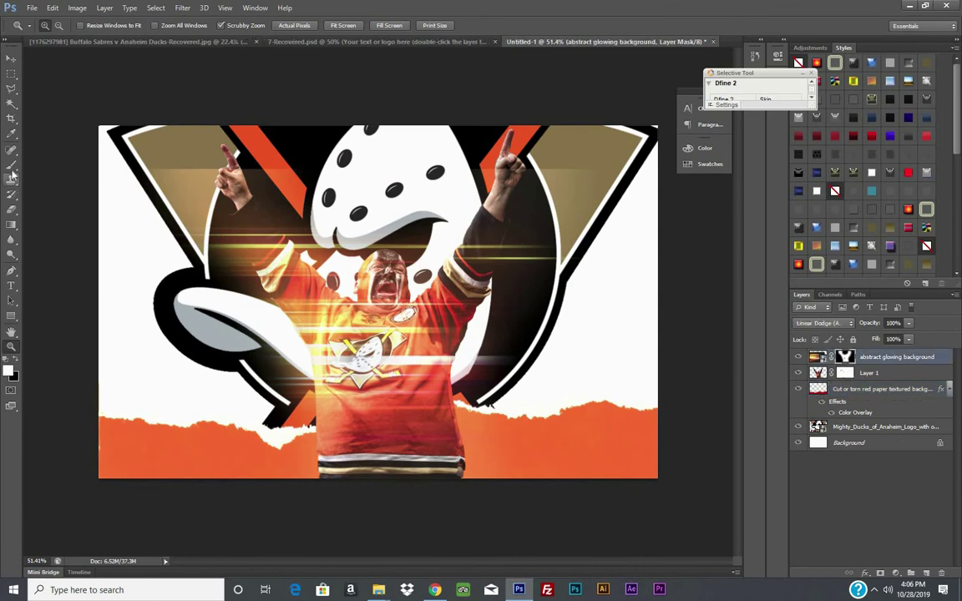
left_click(15, 361)
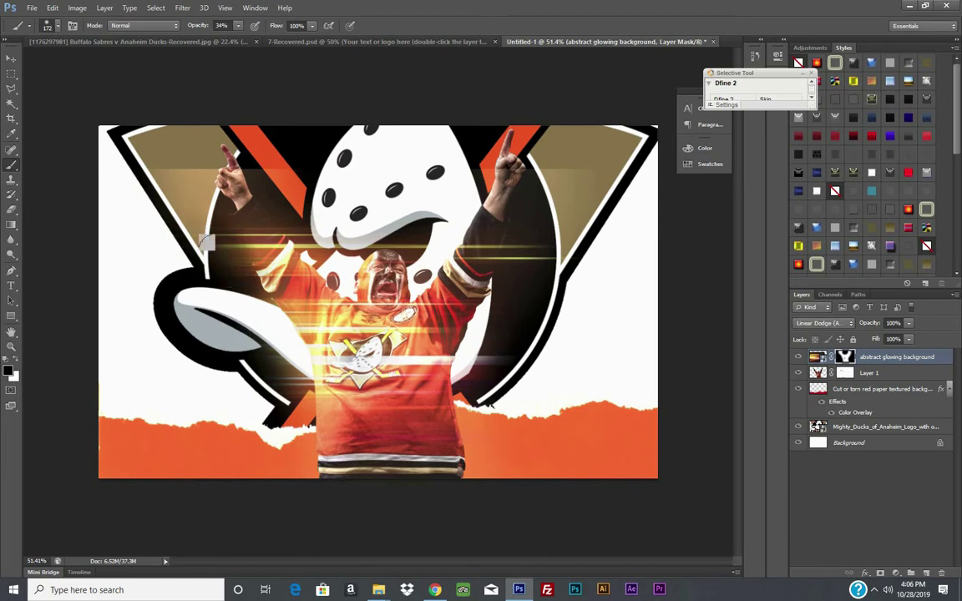
left_click_drag(200, 233, 243, 276)
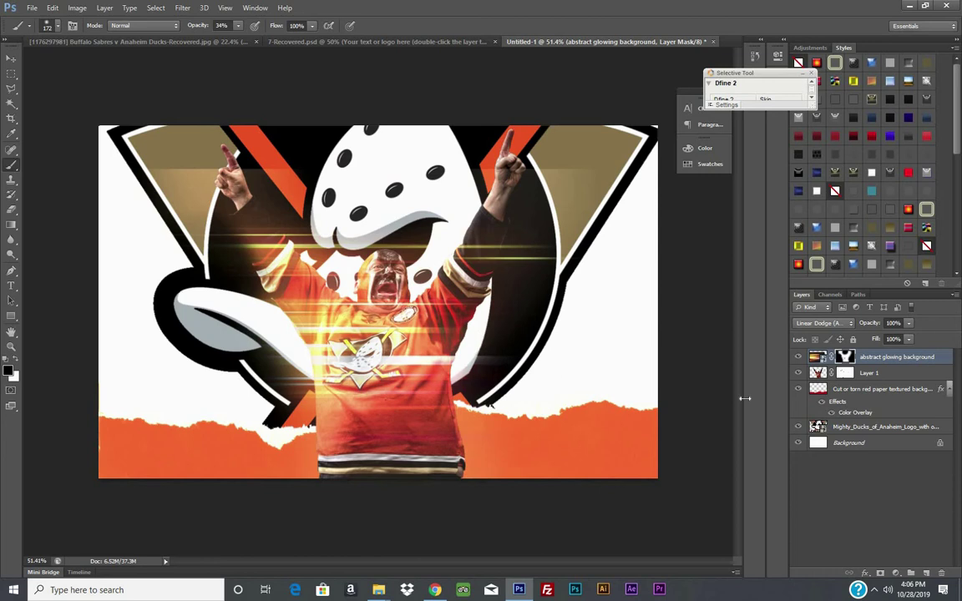
left_click(910, 376)
- Duplicate Layer 1 and place the copy above the glowing background
right_click(910, 376)
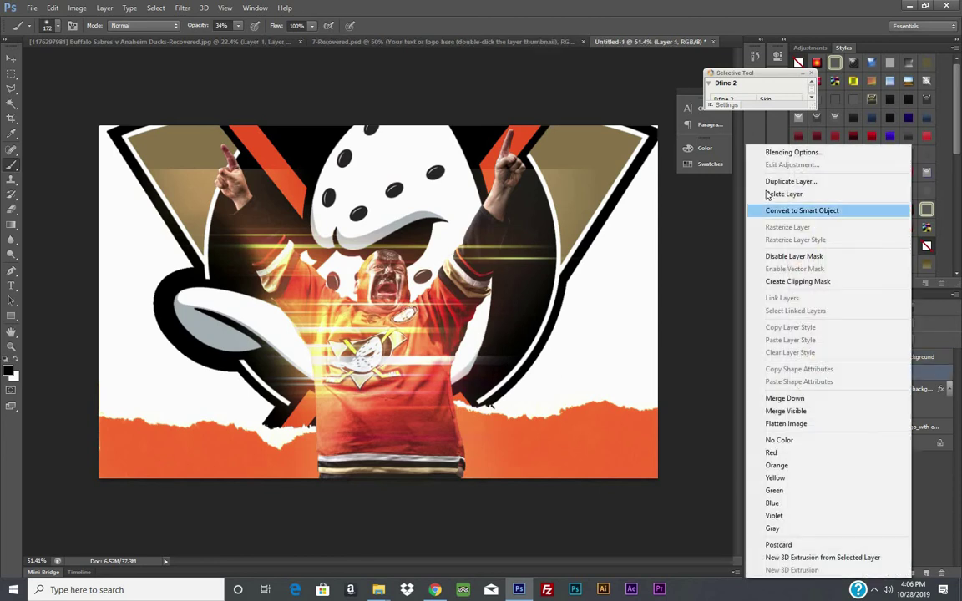
left_click(775, 182)
key("Return")
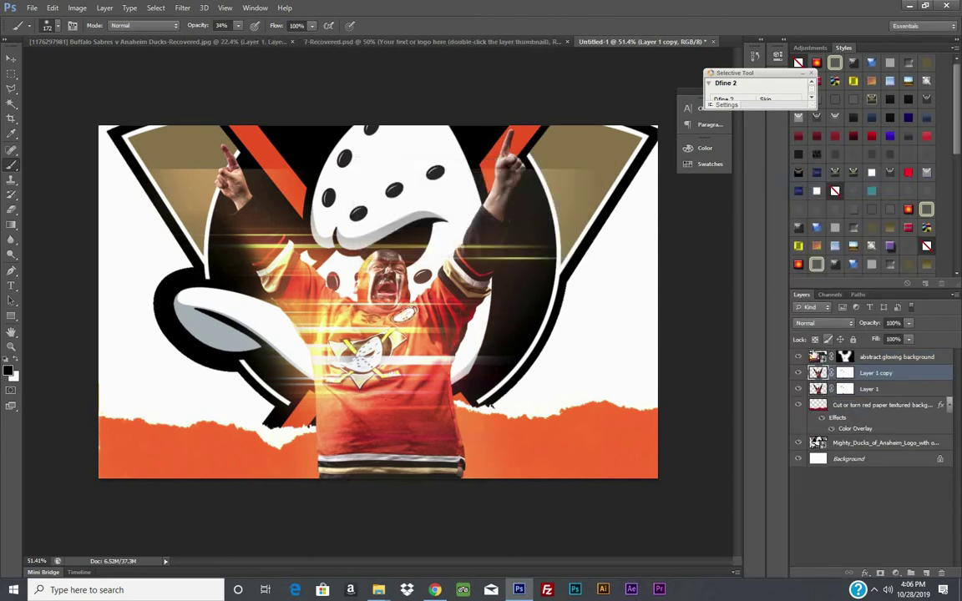
left_click_drag(868, 373, 869, 354)
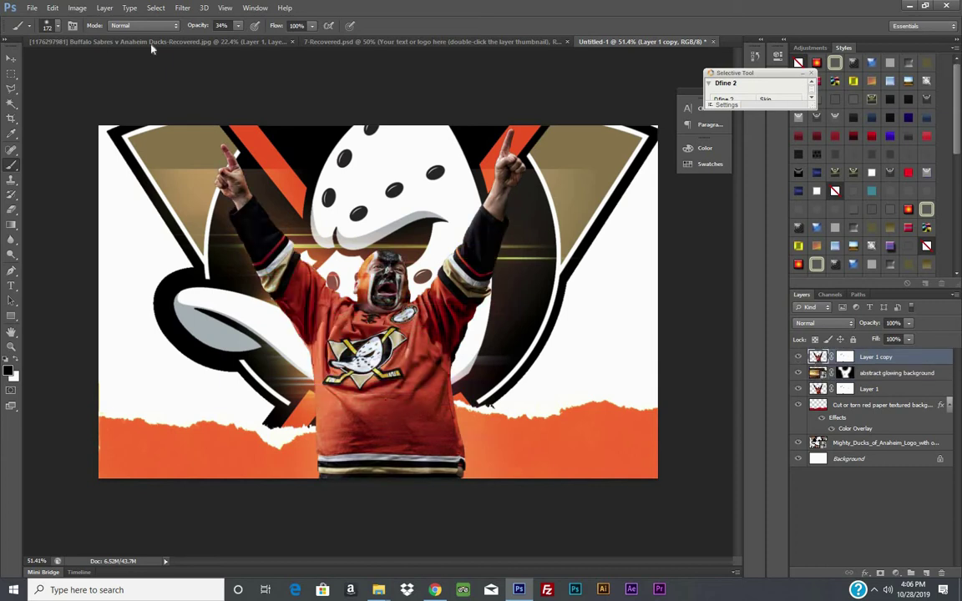
- Apply a Motion Blur with distance 144 pixels to Layer 1 copy
left_click(182, 8)
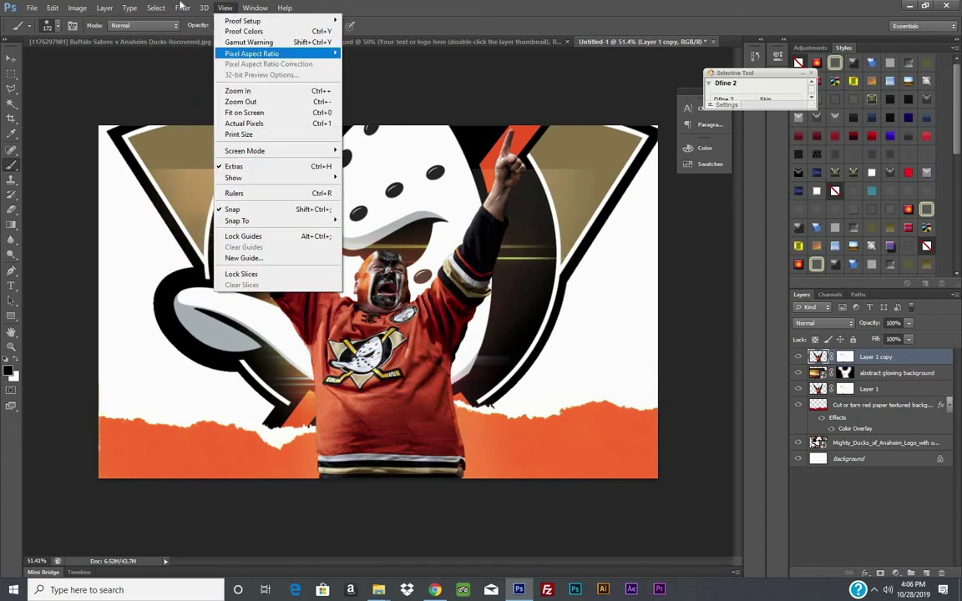
mouse_move(188, 122)
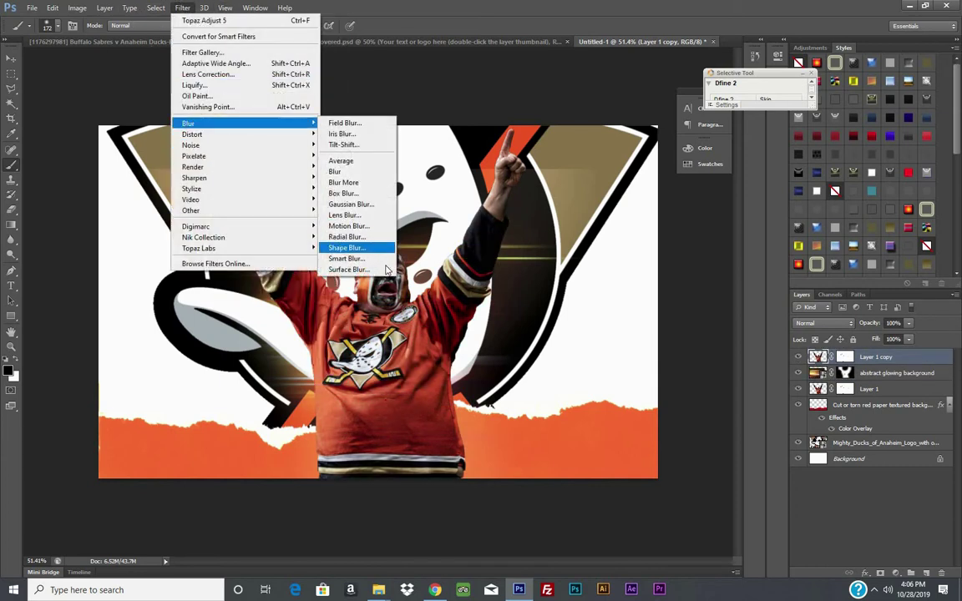
left_click(347, 226)
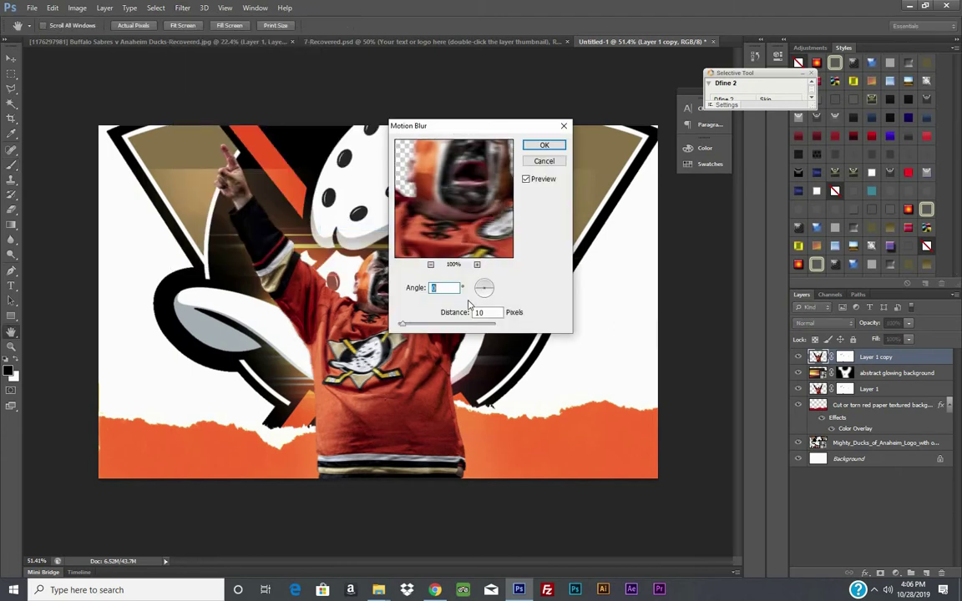
left_click(441, 326)
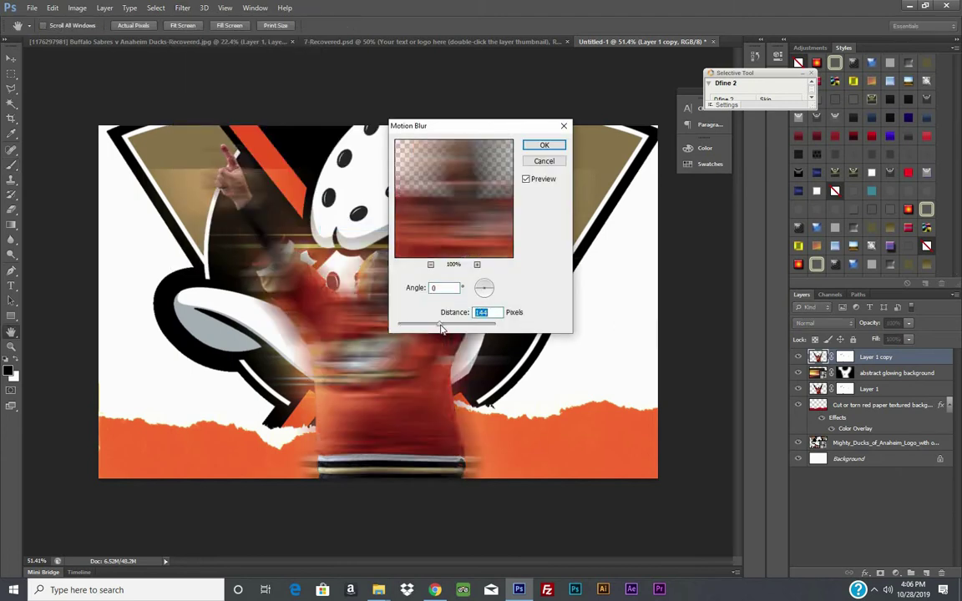
left_click(544, 145)
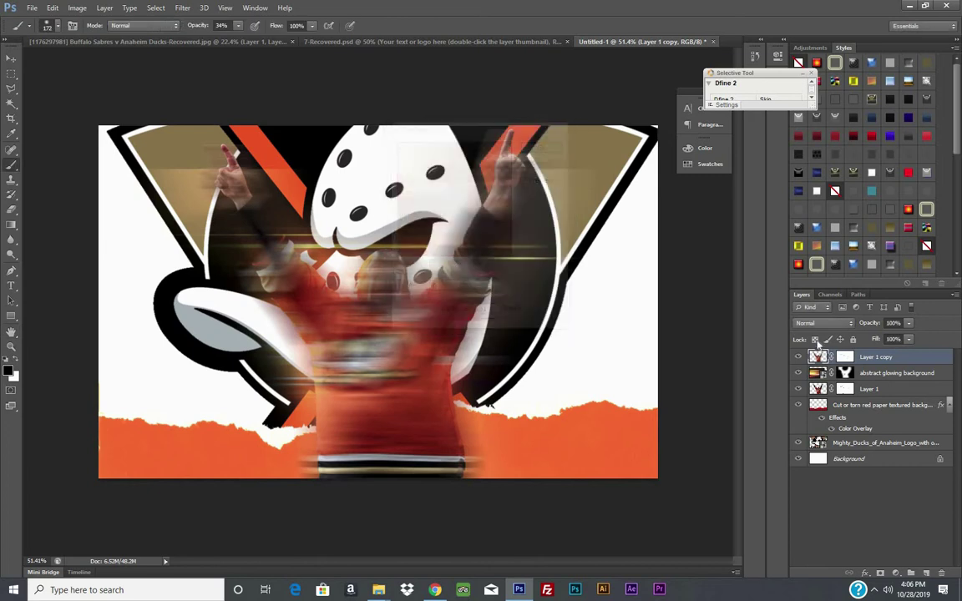
- Set Layer 1 copy's blend mode to Screen and hide the layer
left_click(822, 323)
left_click(818, 64)
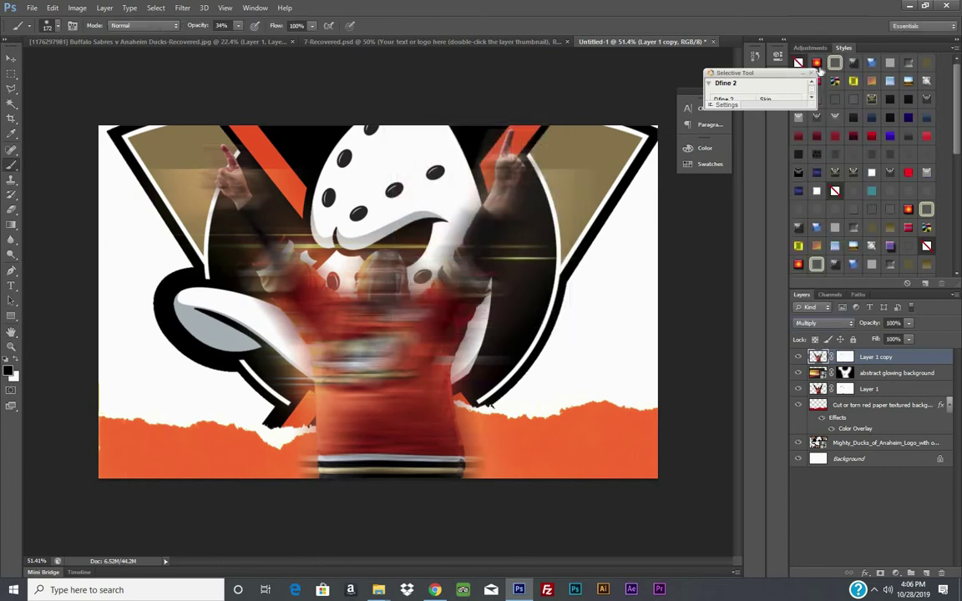
key("Down")
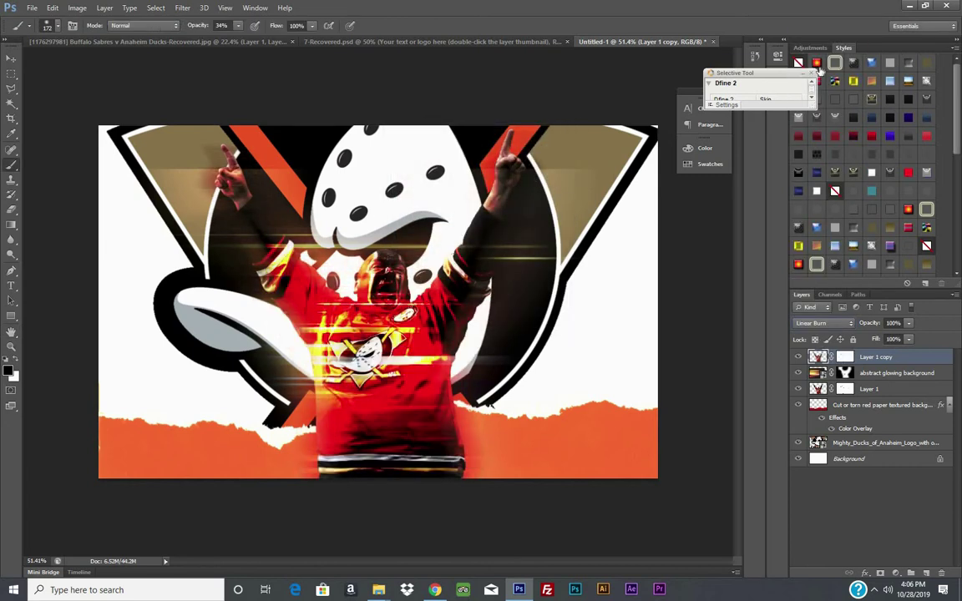
key("Down")
key("Down")
key("Down")
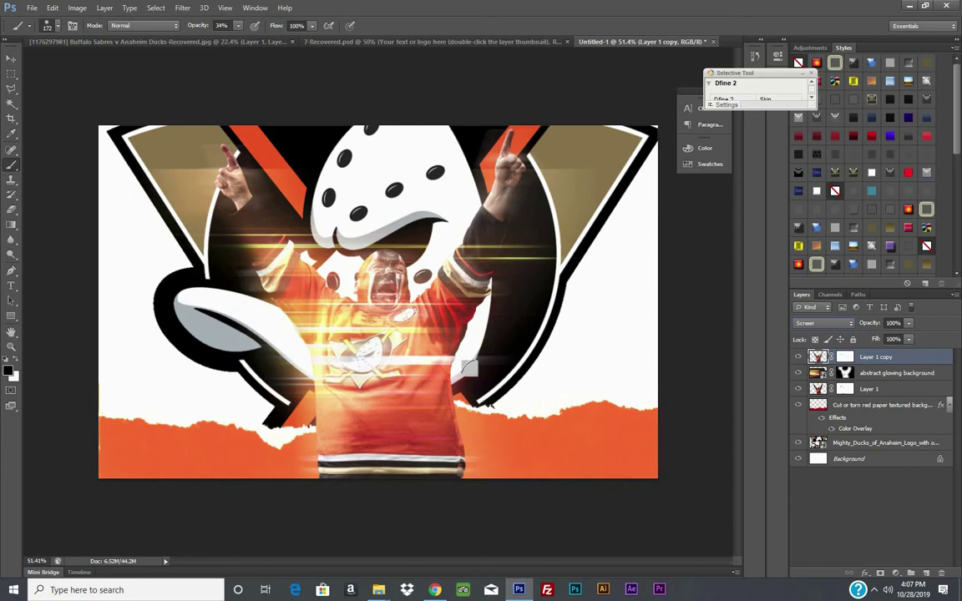
left_click(798, 357)
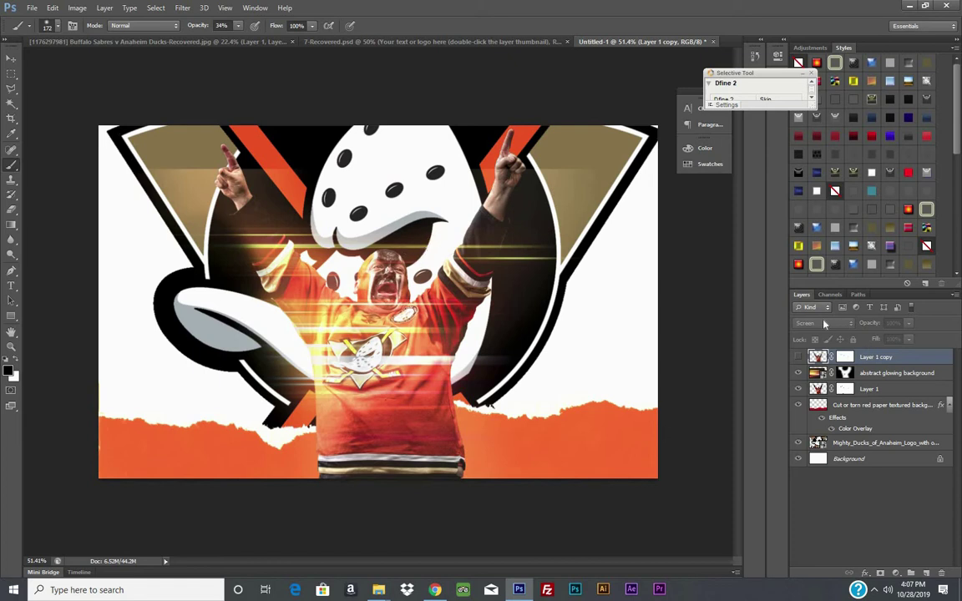
- Duplicate the torn paper layer and flip the copy vertically
right_click(878, 404)
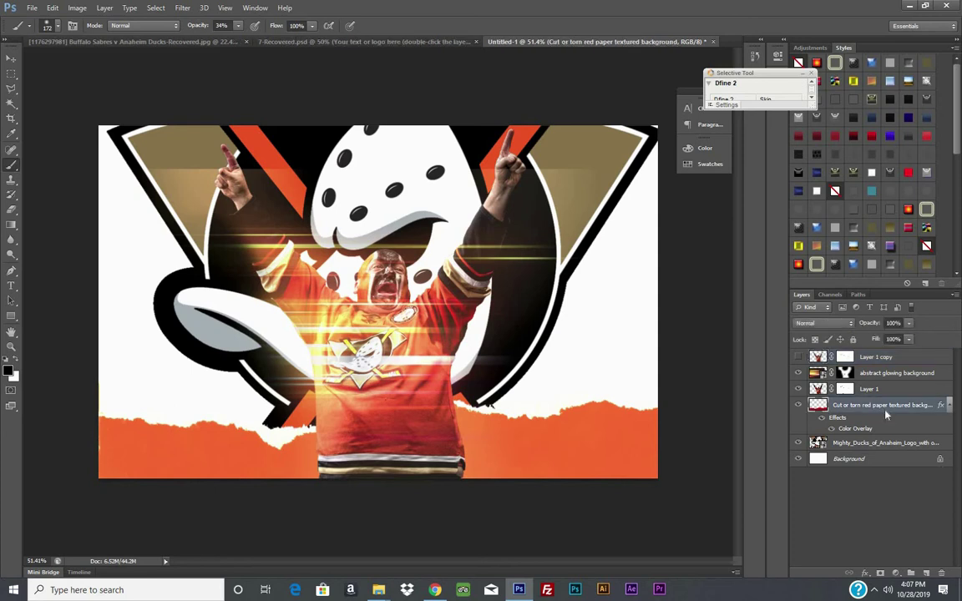
key("Return")
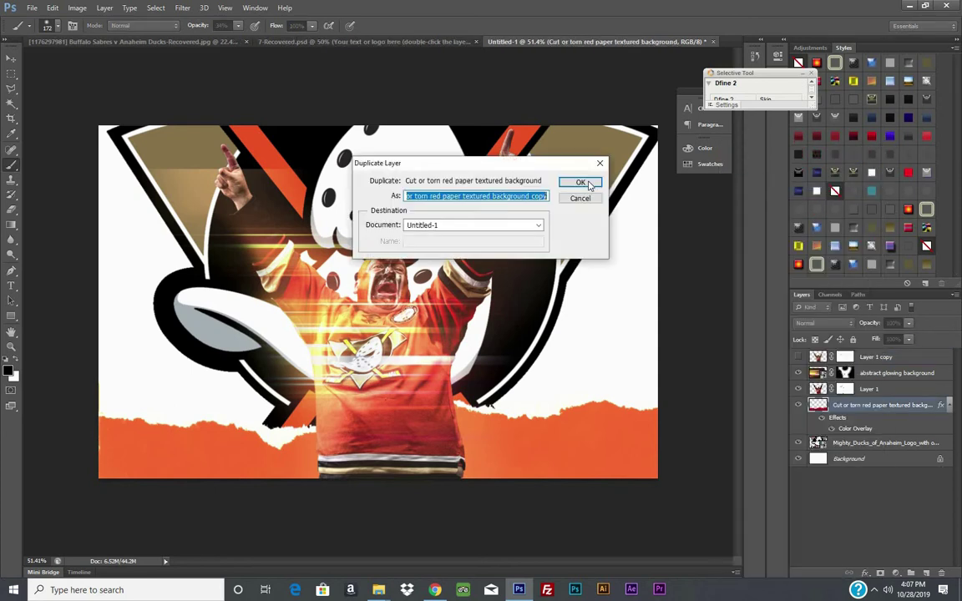
left_click(578, 182)
left_click(51, 8)
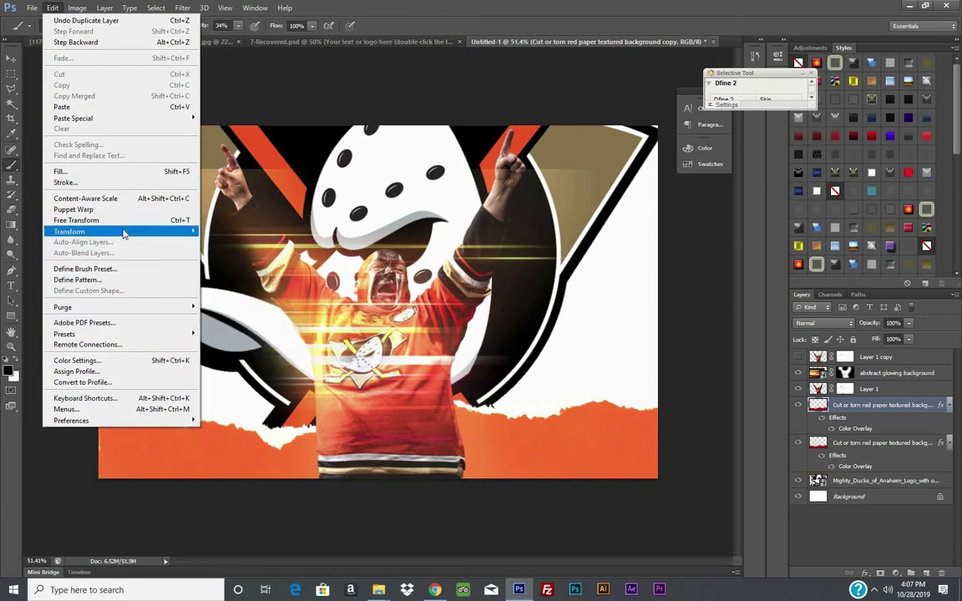
mouse_move(83, 231)
left_click(224, 332)
- Move the flipped strip to the top of the canvas and rasterize its Color Overlay style
left_click(13, 60)
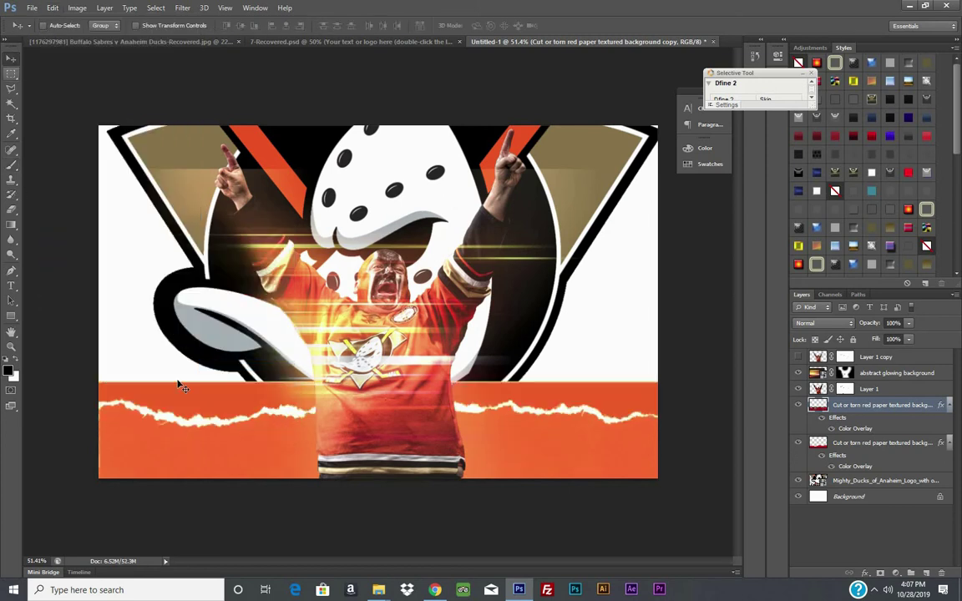
mouse_move(178, 382)
left_mouse_down()
mouse_move(177, 200)
mouse_move(191, 71)
mouse_move(192, 83)
left_mouse_up()
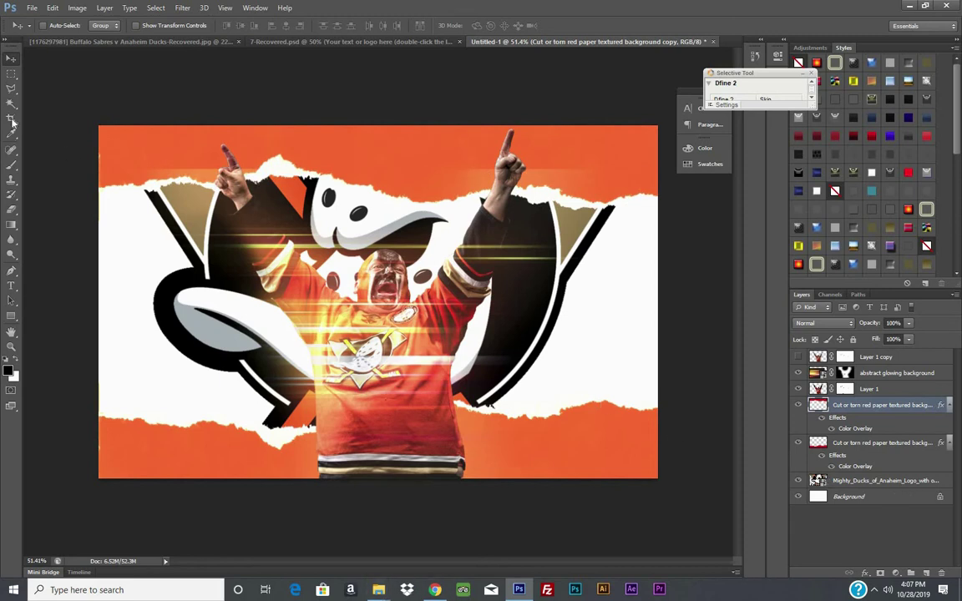
key("w")
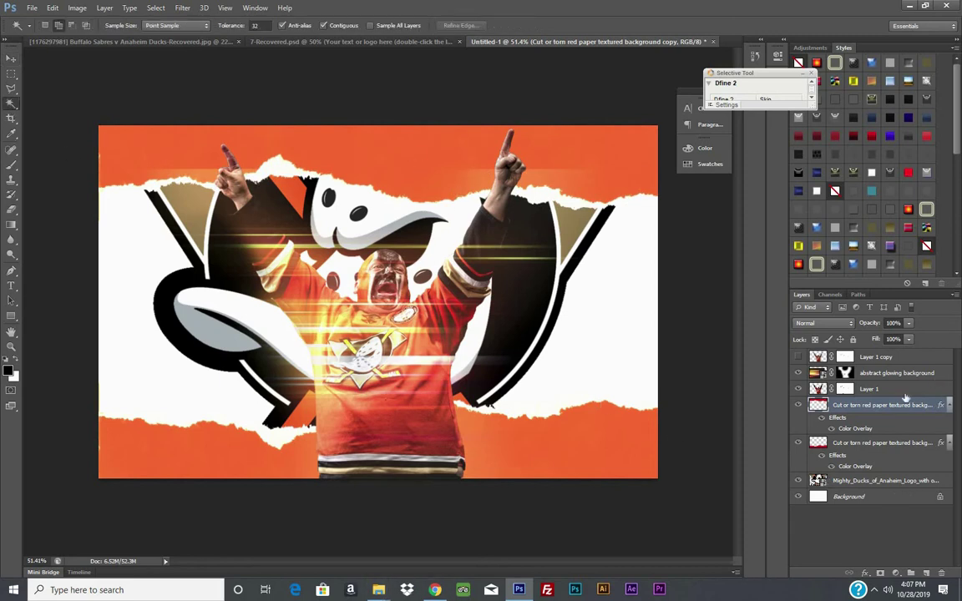
right_click(898, 408)
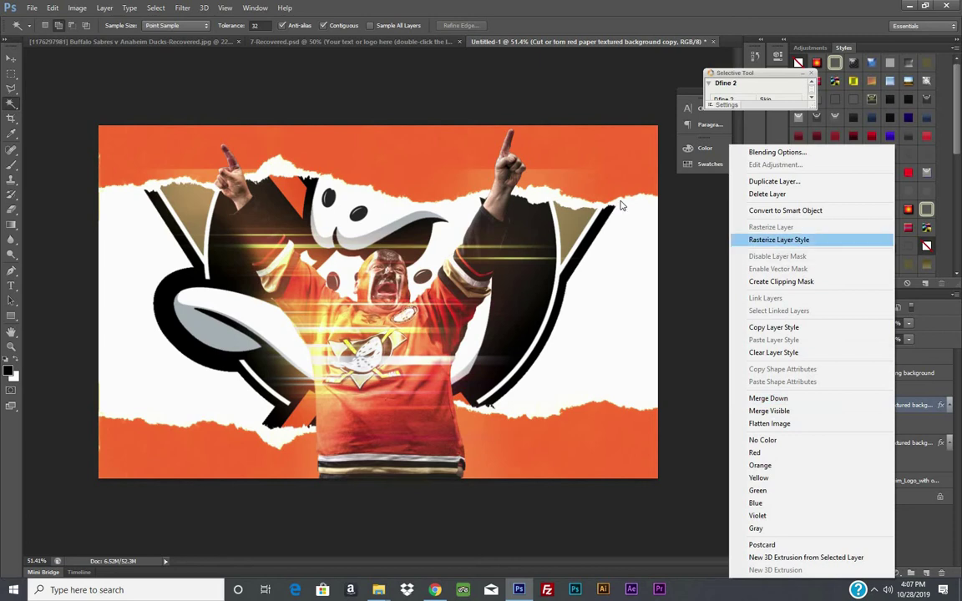
left_click(776, 232)
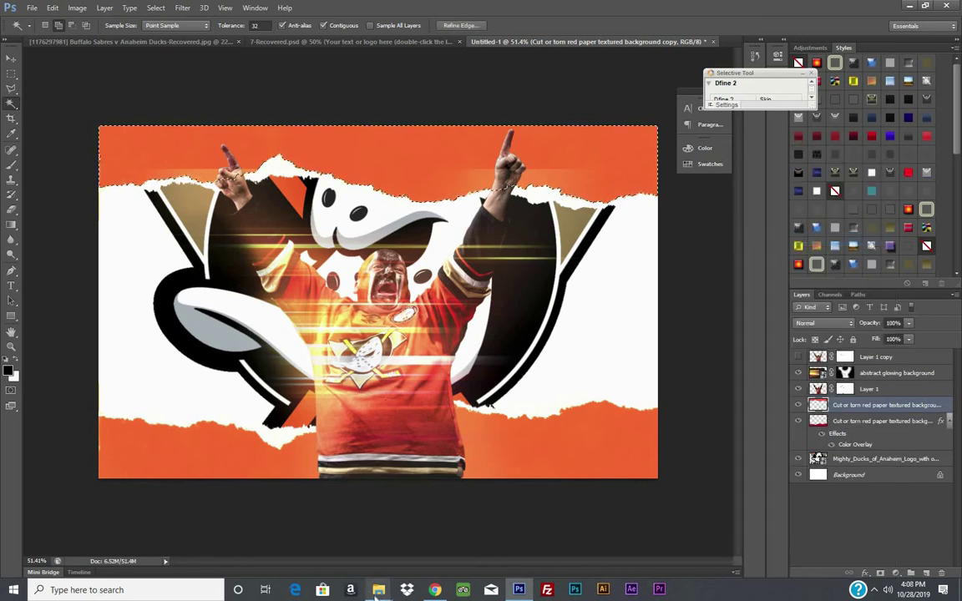
- Browse the Textures folder in File Explorer for the Anaheim Ducks arena photos
mouse_move(378, 590)
left_click(314, 558)
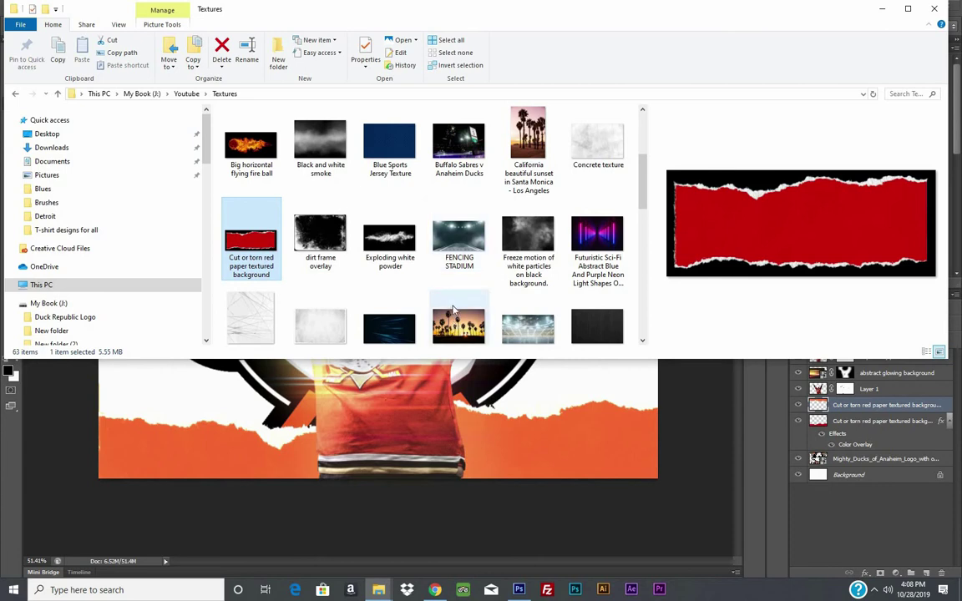
scroll(387, 281, "down", 5)
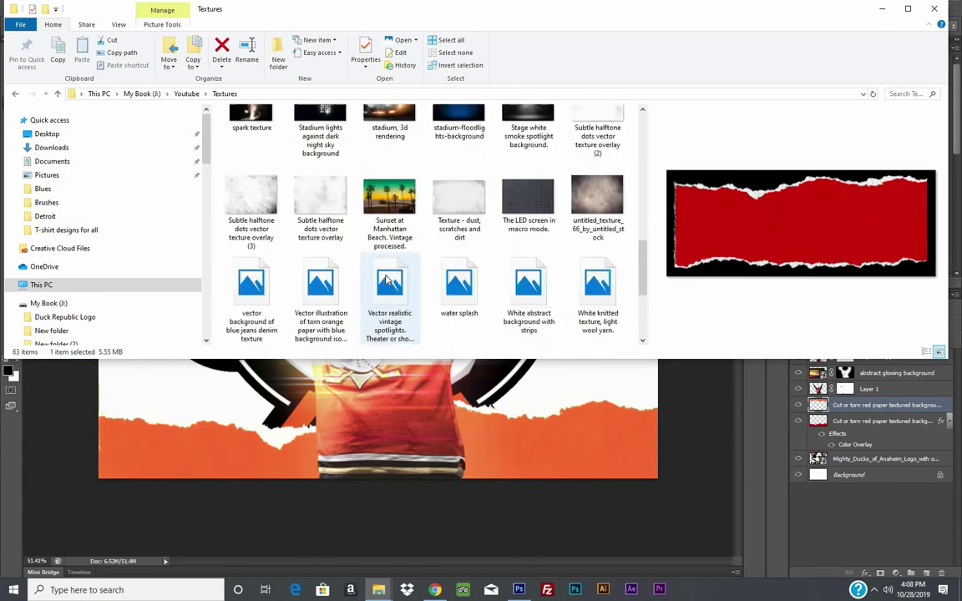
scroll(386, 268, "up", 1)
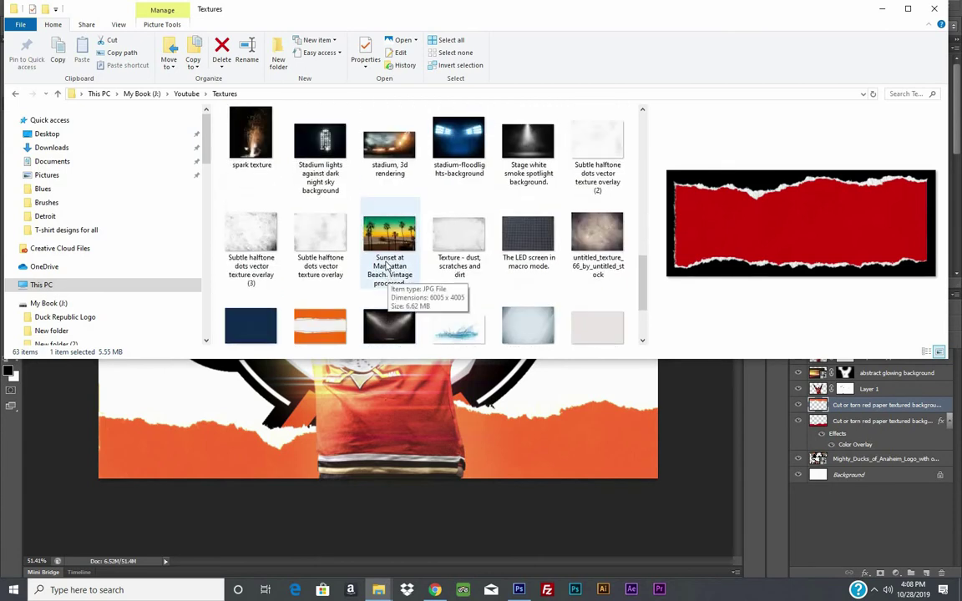
scroll(360, 246, "up", 2)
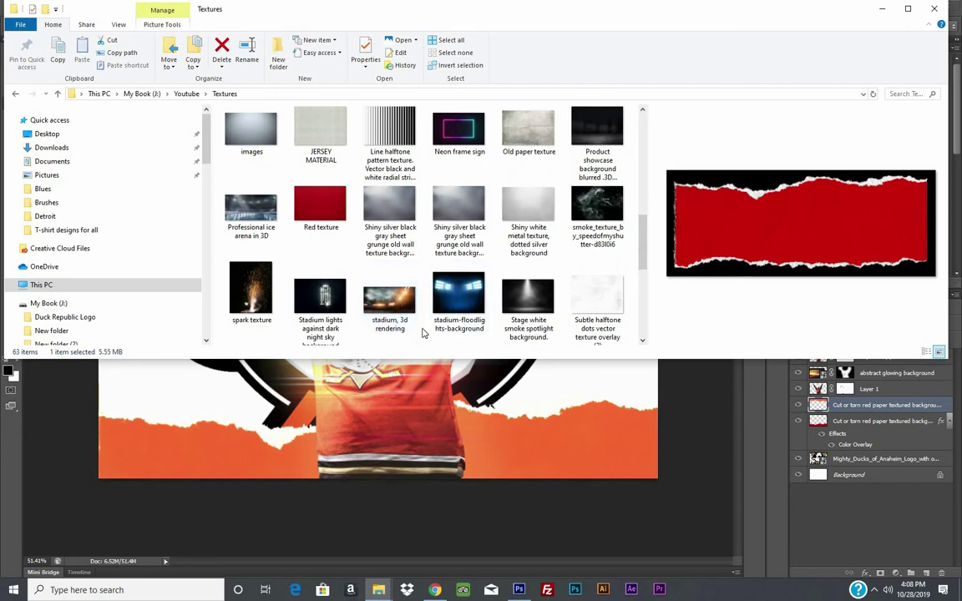
scroll(460, 270, "down", 1)
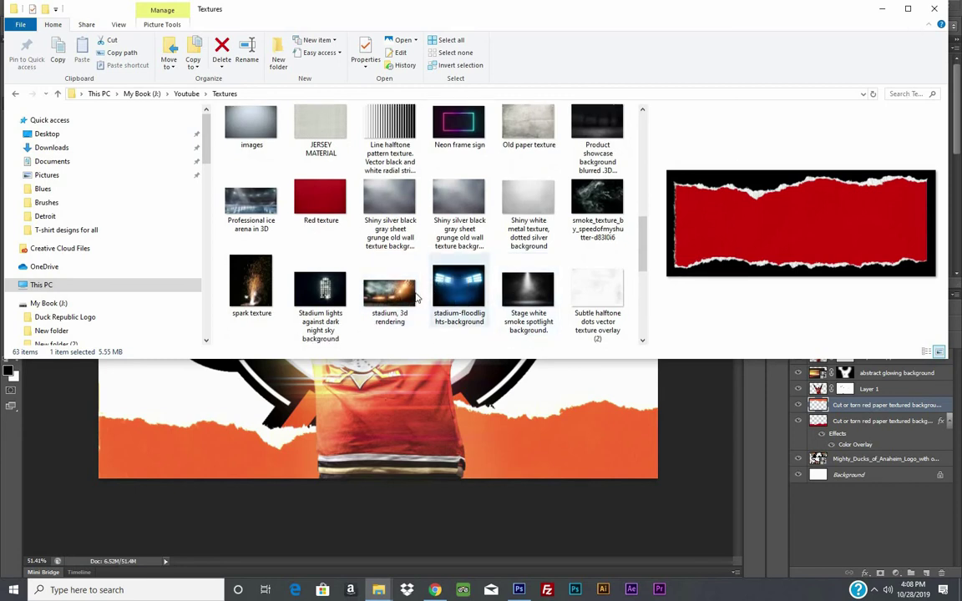
scroll(407, 259, "down", 3)
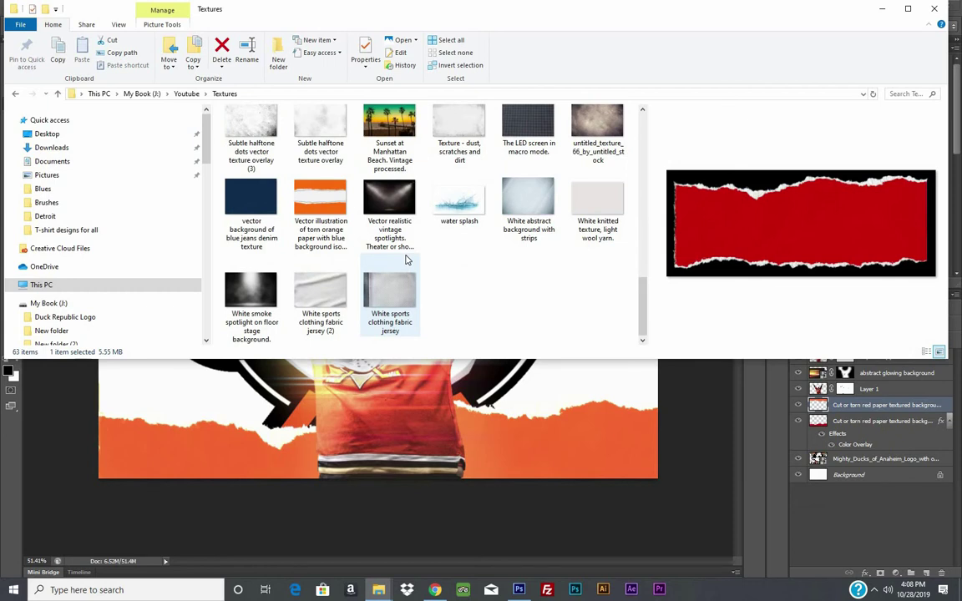
scroll(407, 260, "up", 5)
scroll(392, 273, "up", 5)
scroll(376, 250, "up", 5)
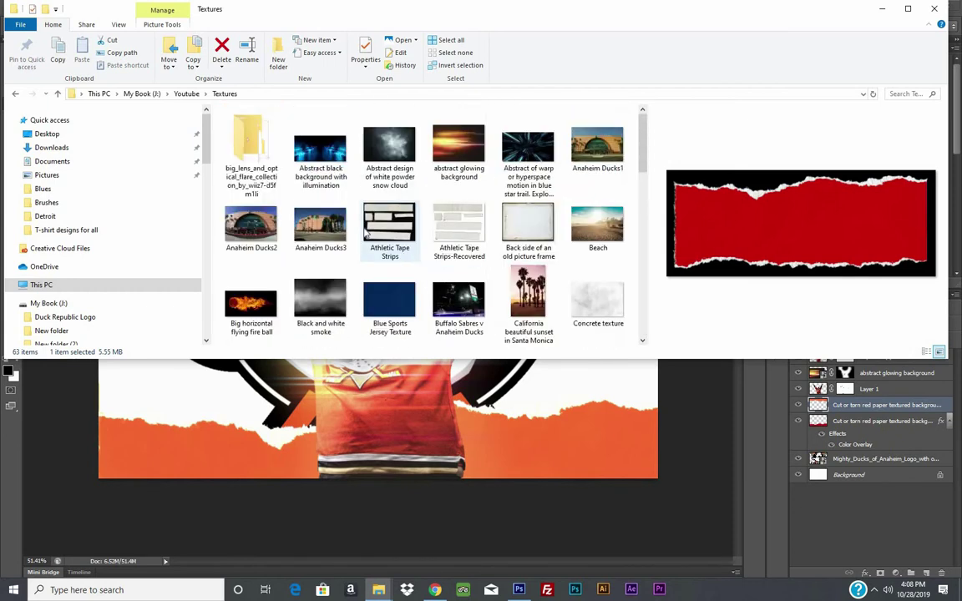
- Try Anaheim Ducks2, then drag Anaheim Ducks1 into Photoshop as a new document
left_click(331, 219)
left_click(258, 234)
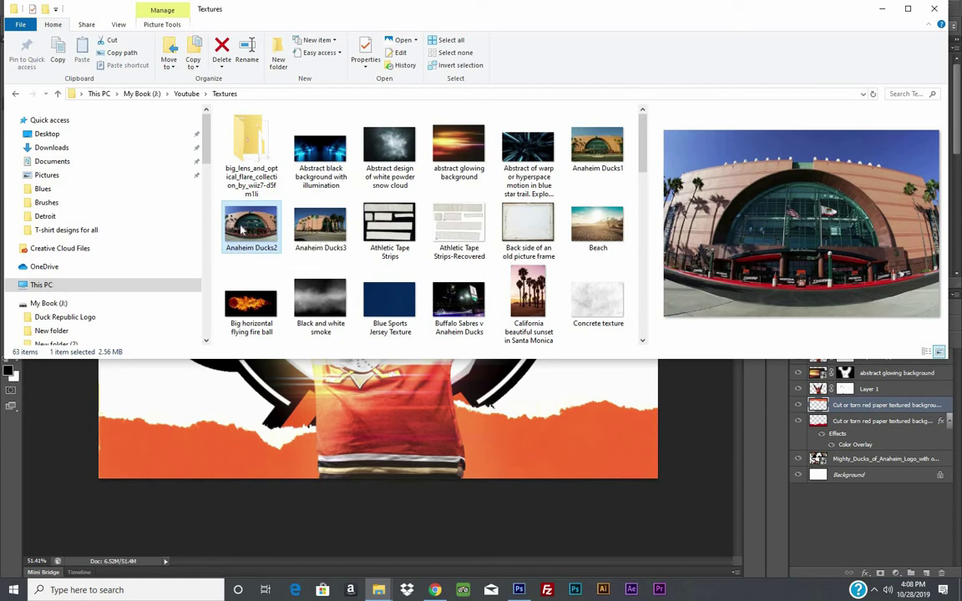
left_click_drag(242, 234, 238, 234)
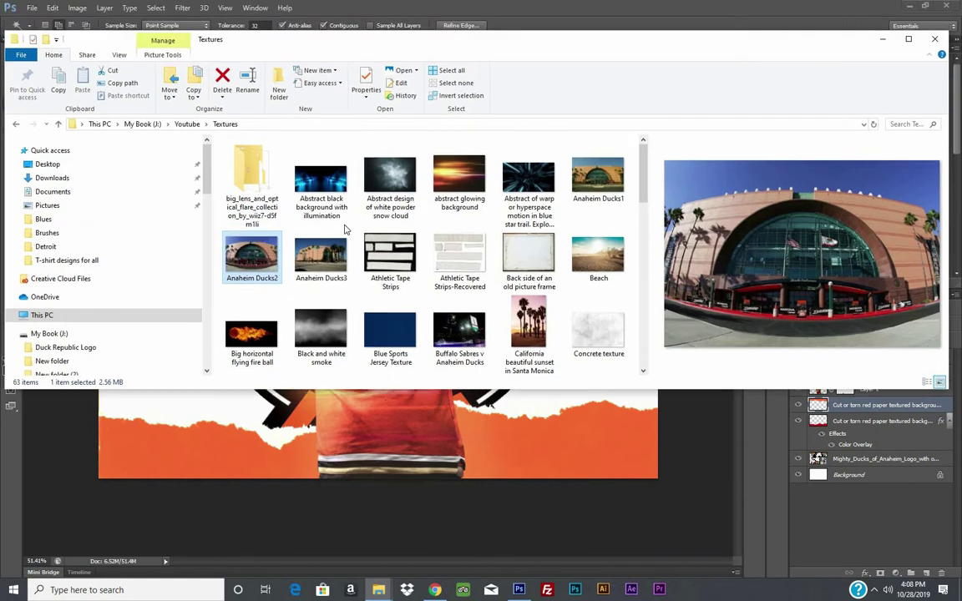
left_click_drag(334, 11, 337, 218)
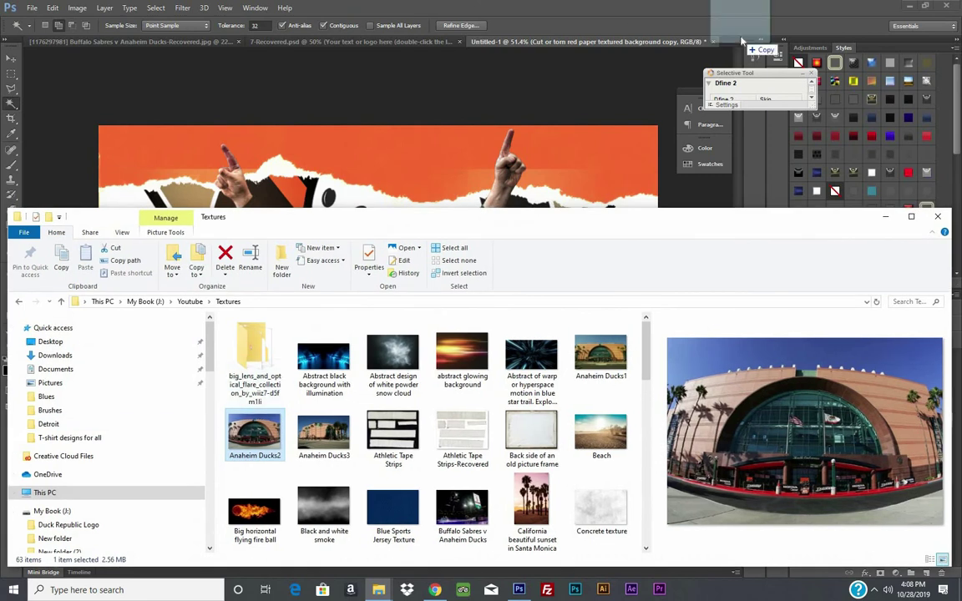
left_click_drag(503, 149, 273, 440)
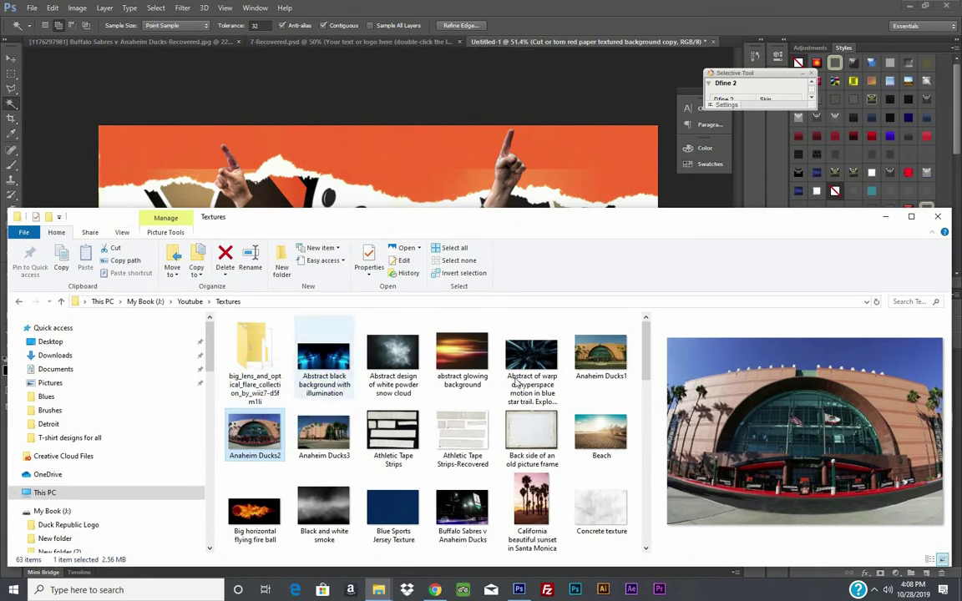
left_click(582, 362)
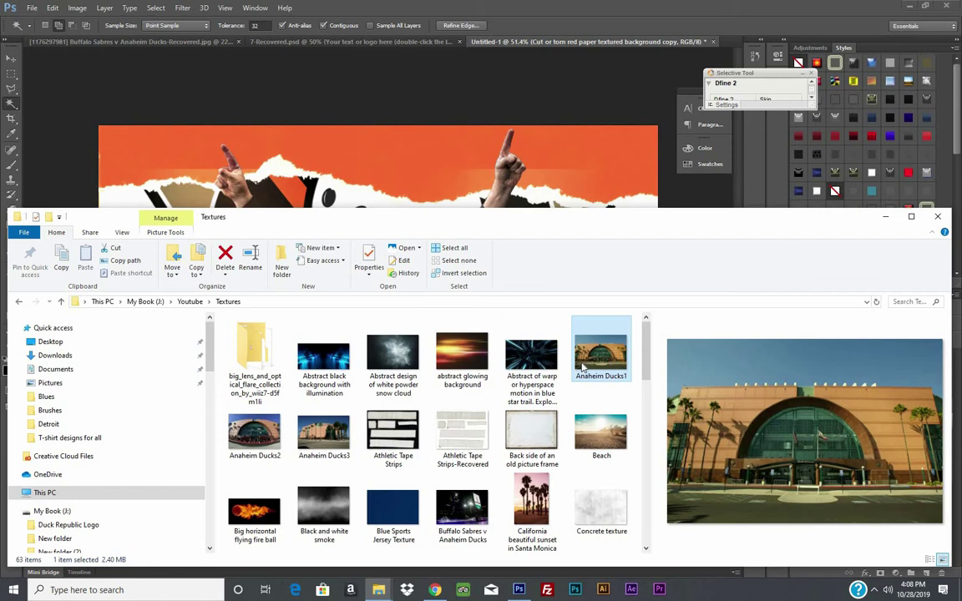
left_click_drag(686, 60, 739, 21)
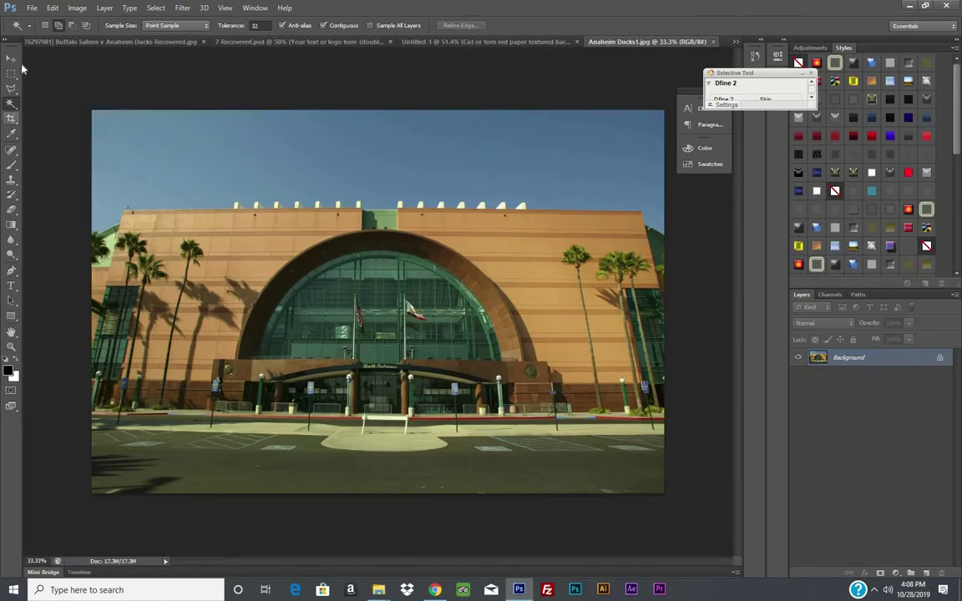
- Launch the Silver Efex Pro 2 filter on the arena photo and browse its preset library
left_click(52, 7)
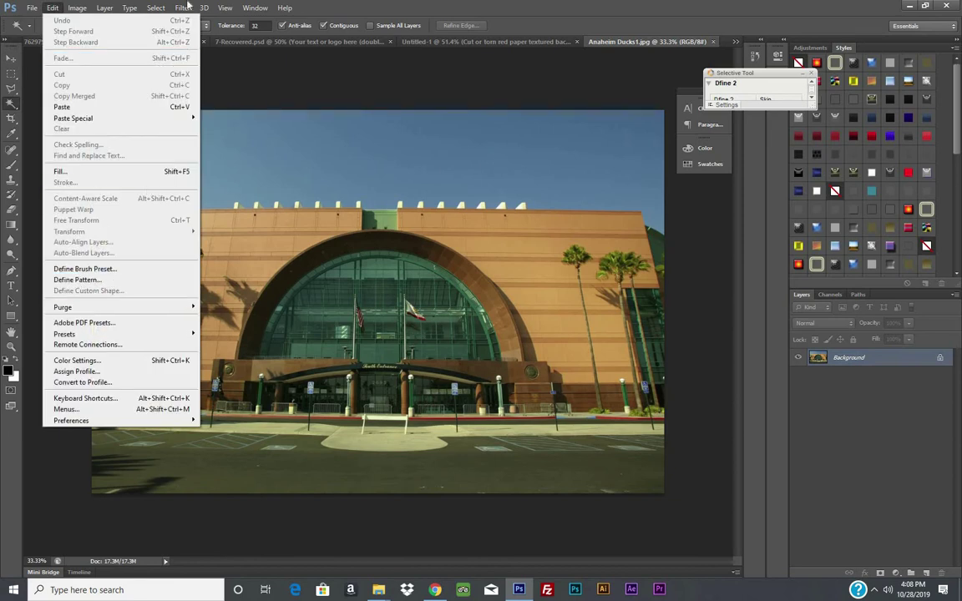
left_click(182, 7)
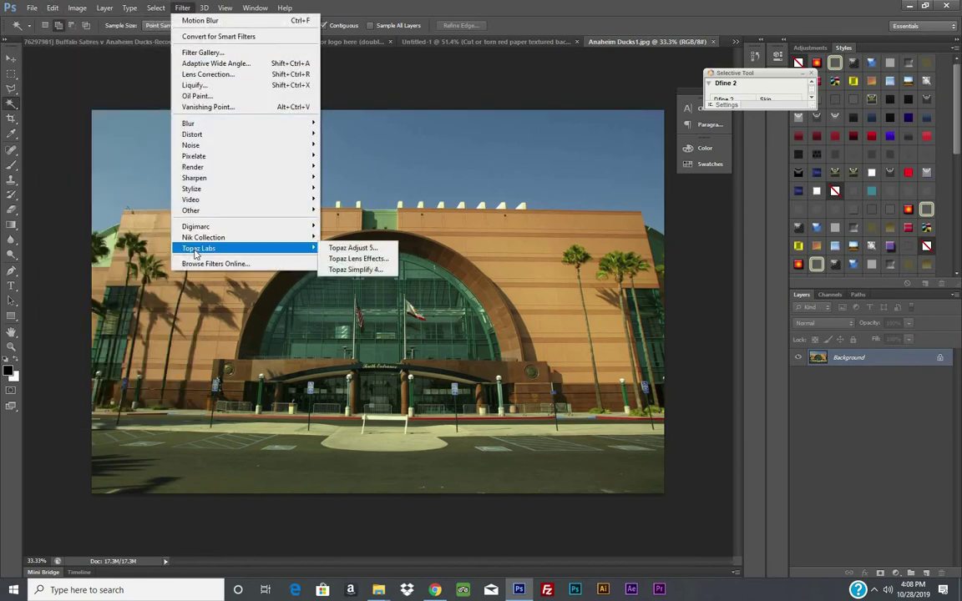
mouse_move(203, 237)
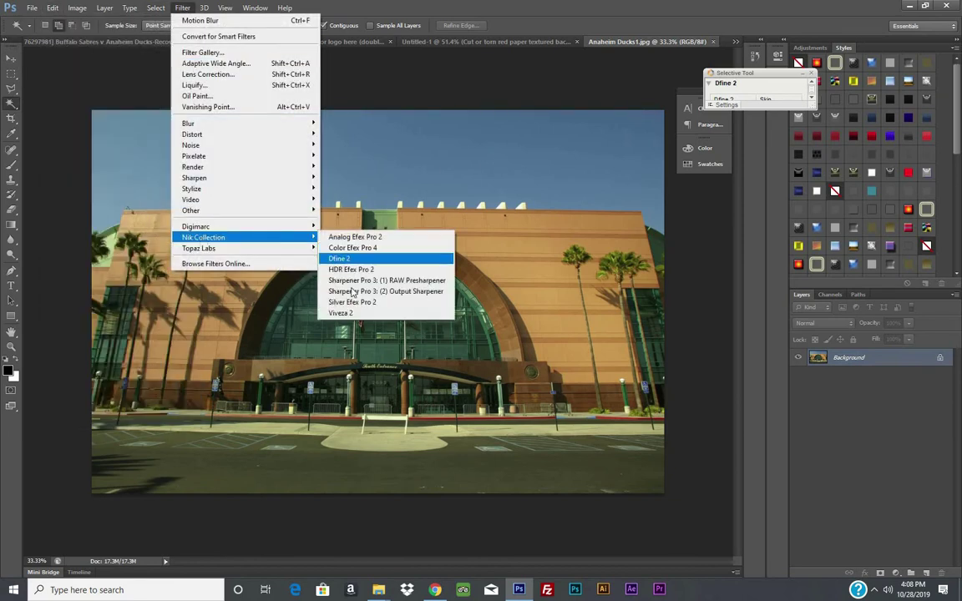
left_click(350, 301)
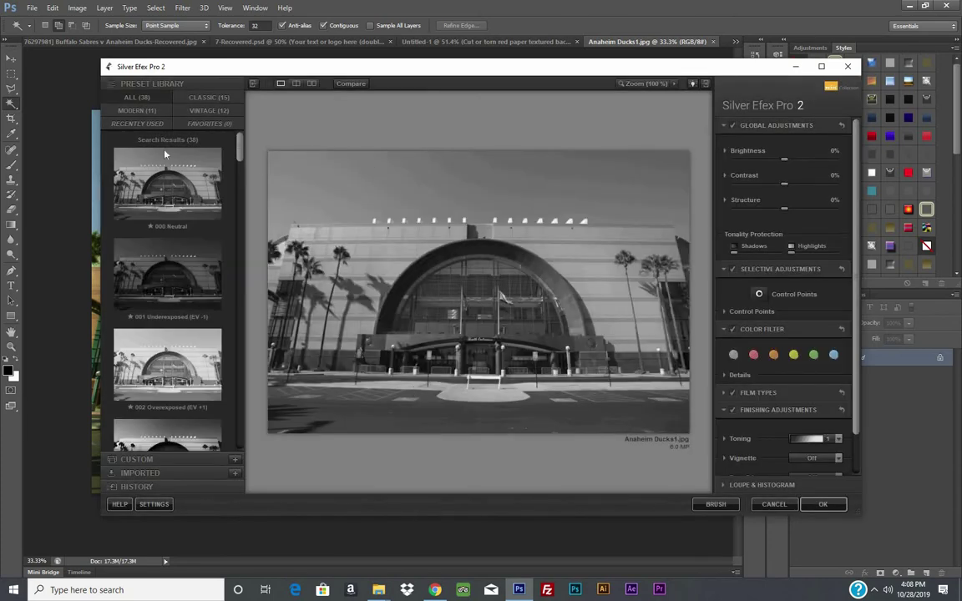
left_click_drag(238, 149, 242, 250)
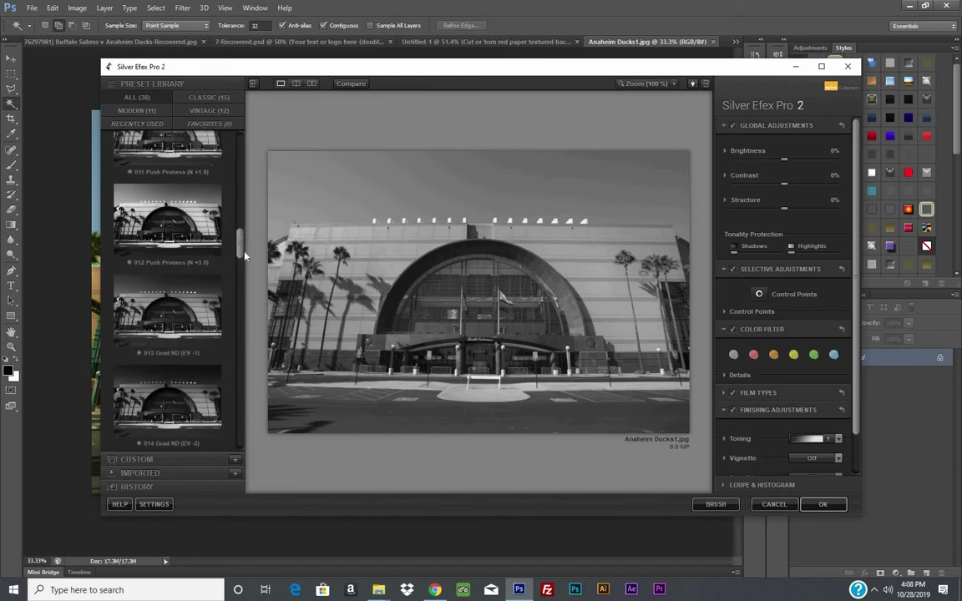
left_click_drag(245, 255, 243, 386)
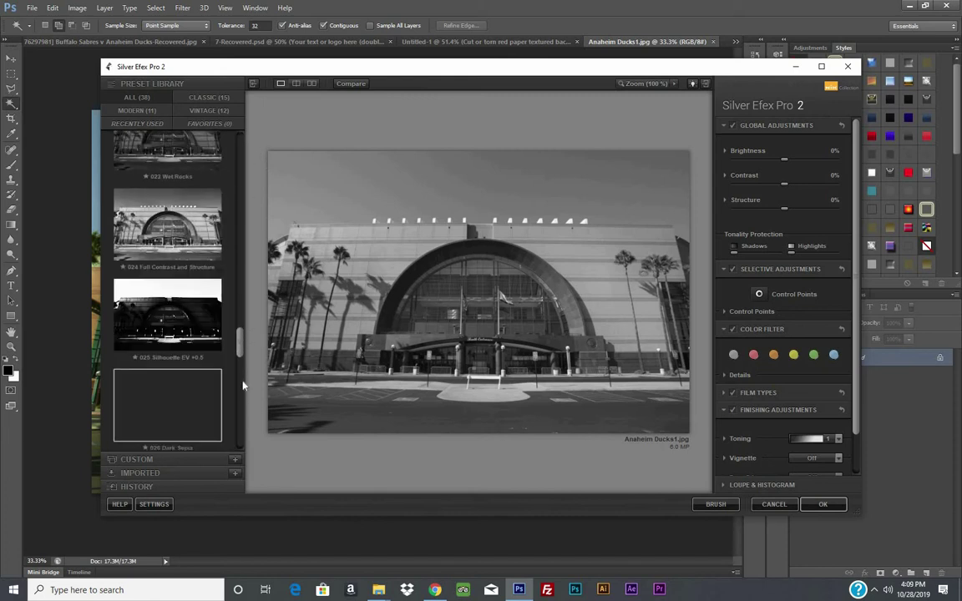
scroll(225, 359, "down", 2)
scroll(218, 340, "down", 2)
scroll(217, 344, "down", 2)
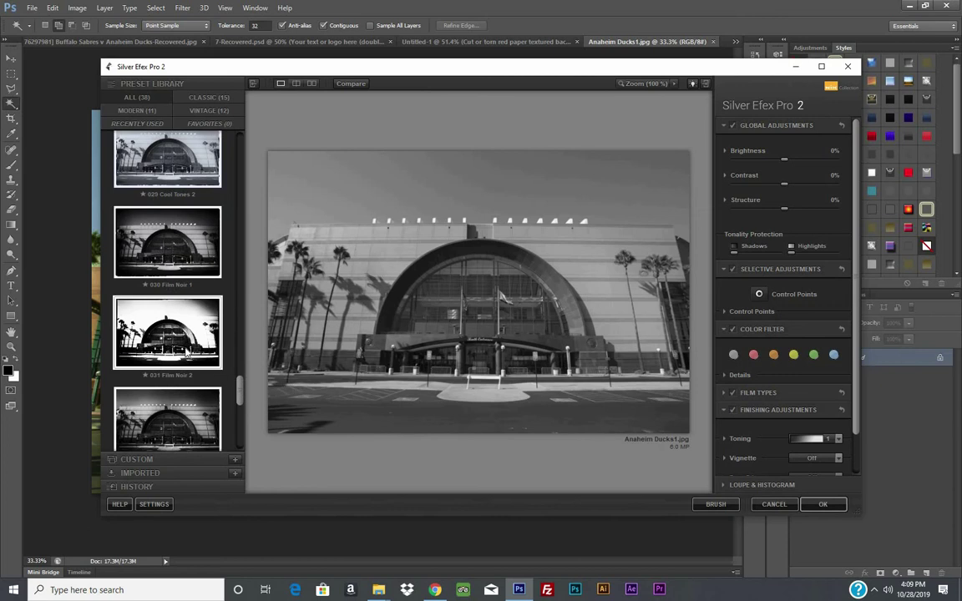
- Preview Film Noir 2, then apply the 030 Film Noir 1 preset to the photo
left_click(187, 355)
left_click(164, 270)
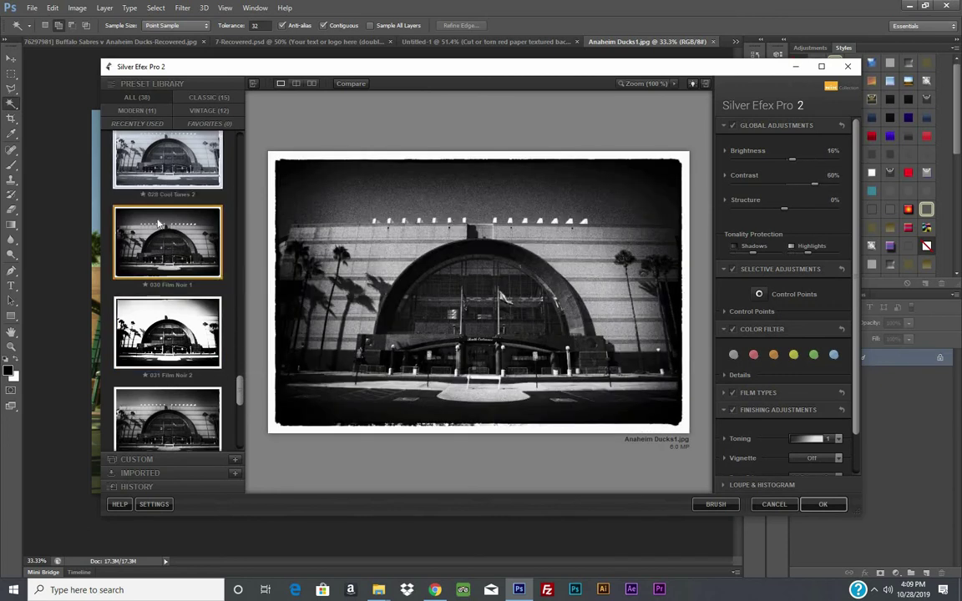
scroll(234, 359, "up", 1)
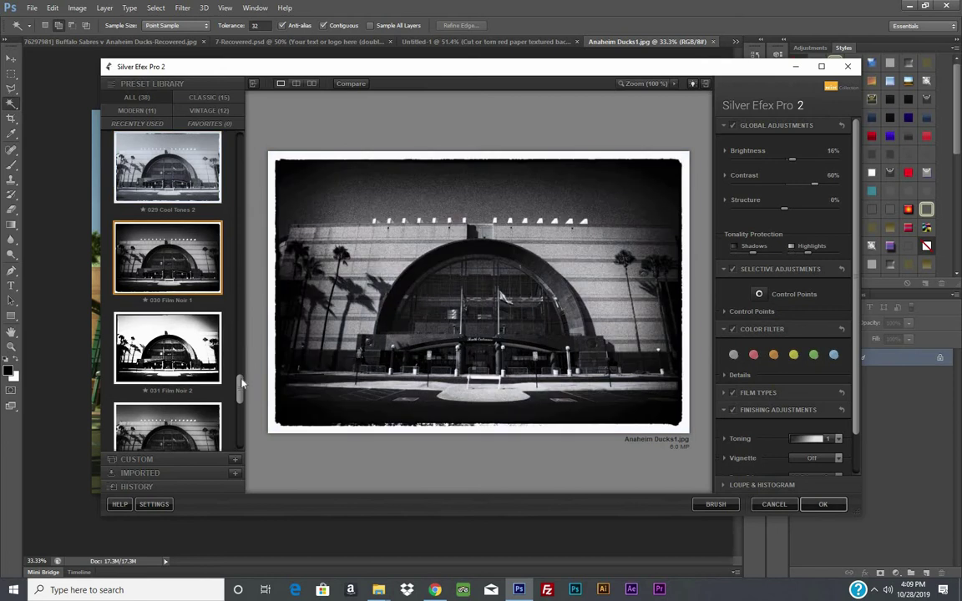
left_click_drag(240, 385, 242, 439)
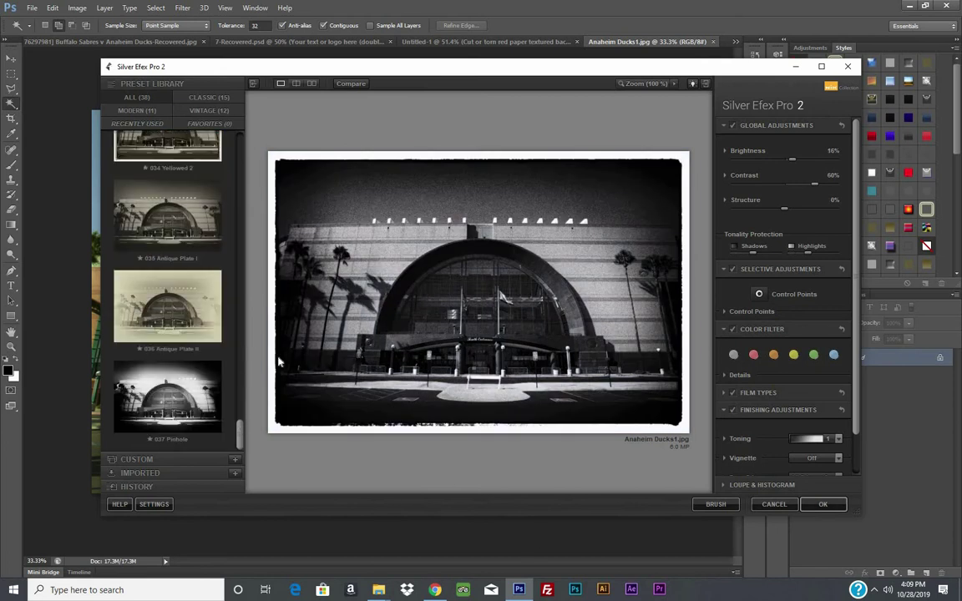
scroll(229, 361, "up", 3)
scroll(227, 364, "up", 3)
scroll(227, 366, "up", 3)
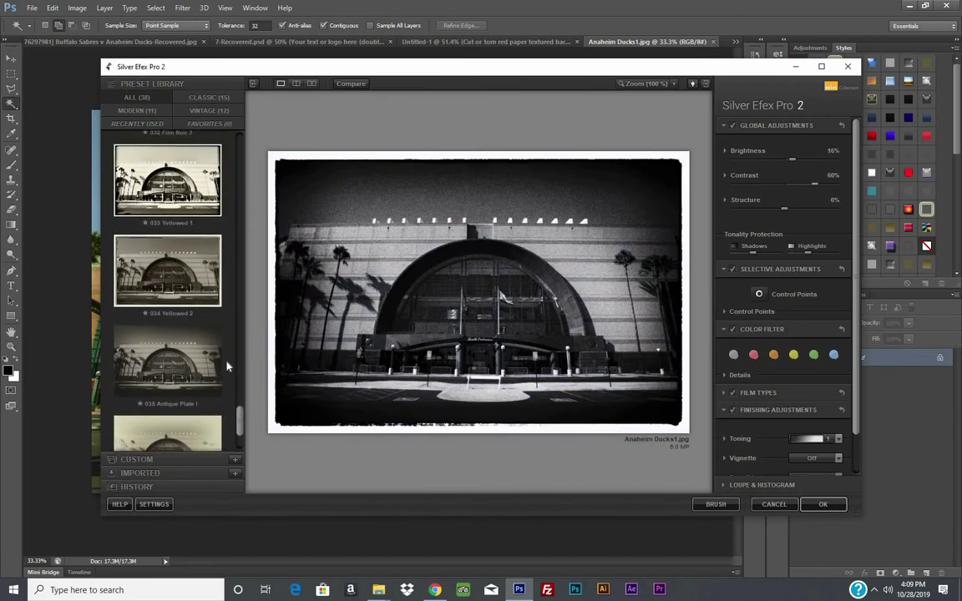
scroll(227, 366, "up", 2)
scroll(226, 366, "up", 2)
scroll(226, 366, "up", 2)
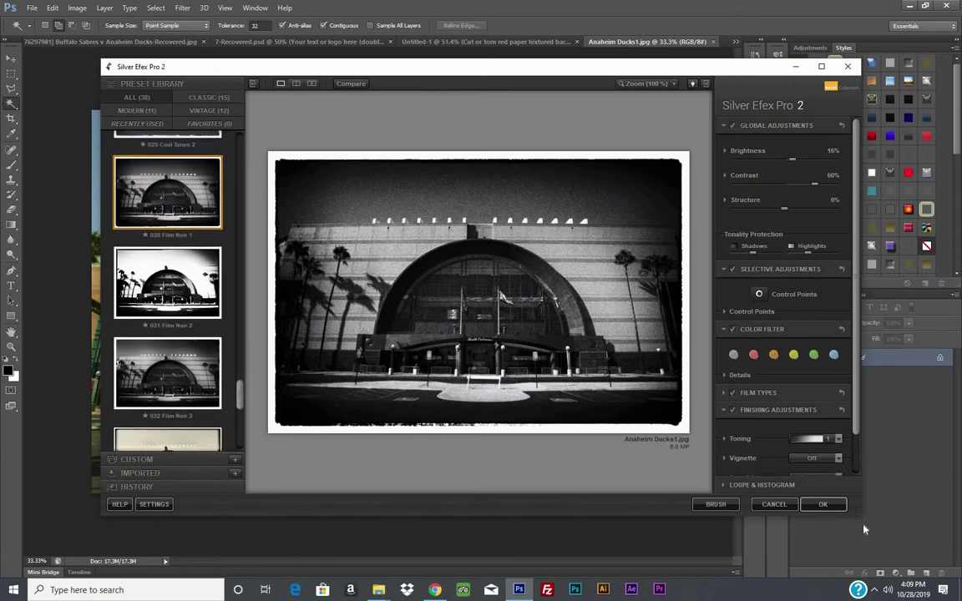
left_click(835, 503)
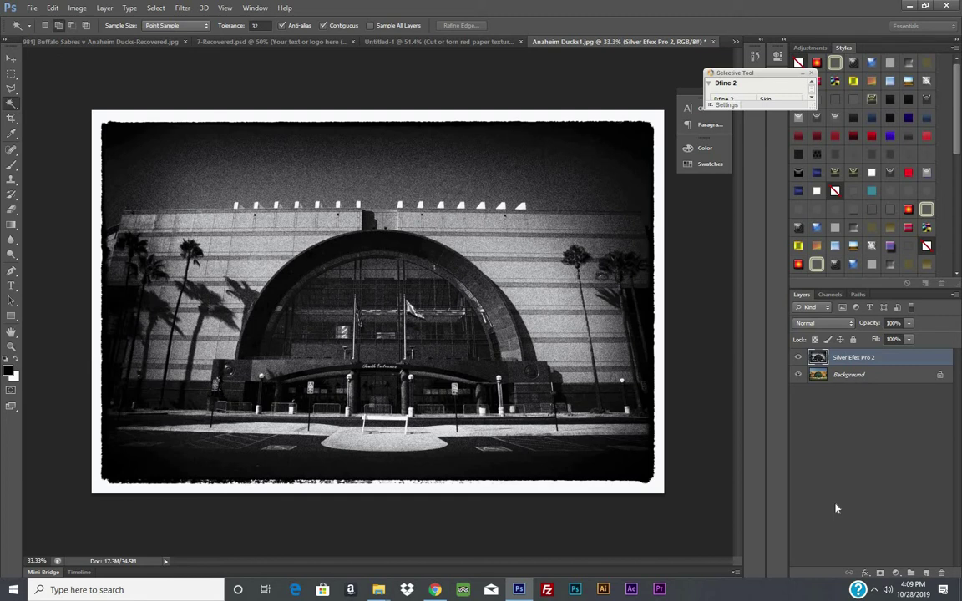
- Draw a rectangular marquee around the entire black-and-white arena canvas
left_click(10, 74)
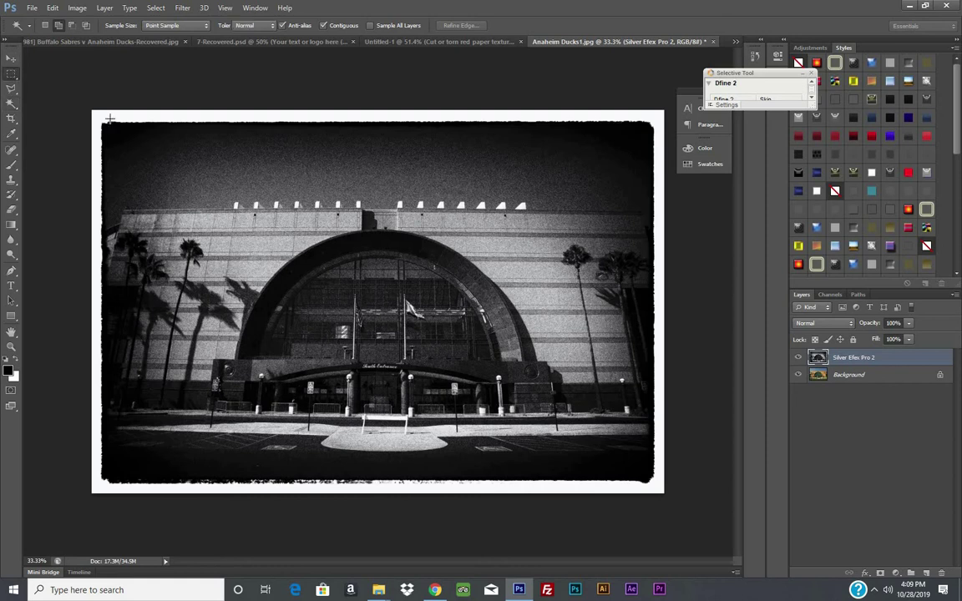
left_click_drag(84, 75, 710, 555)
- Copy Merged the arena image and move to Untitled-1, targeting the Background layer
left_click(51, 7)
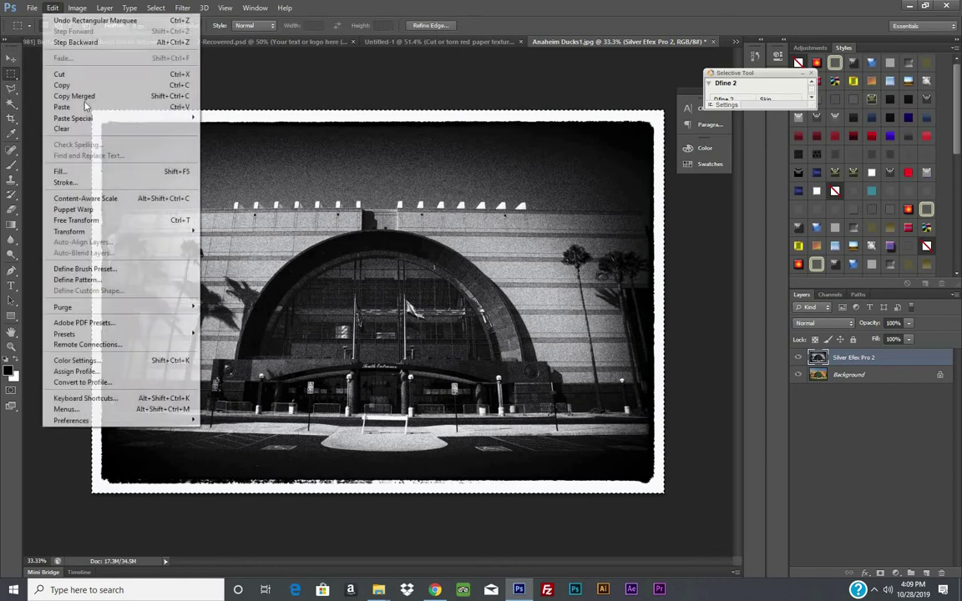
left_click(109, 96)
left_click(425, 42)
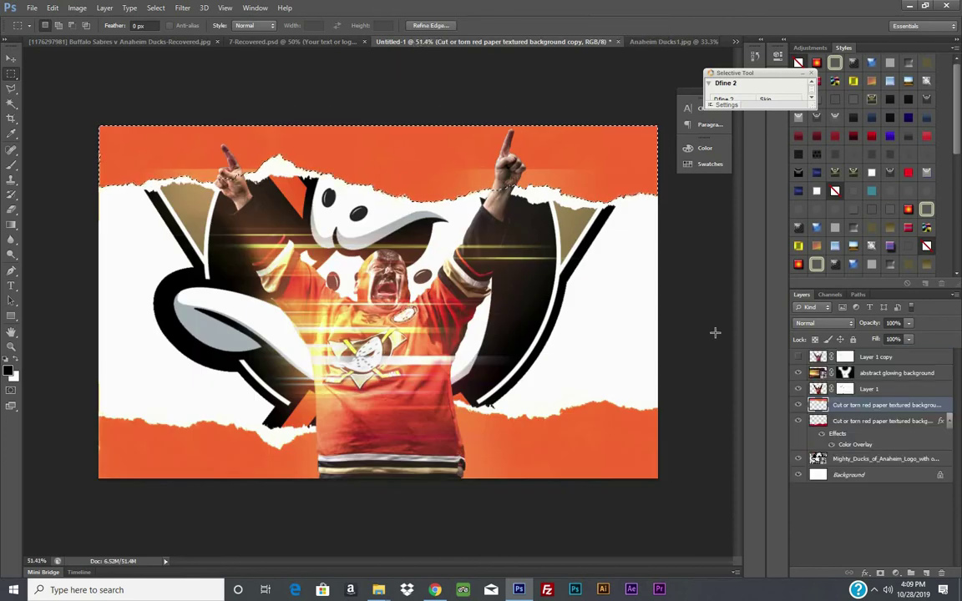
left_click(52, 8)
left_click(507, 218)
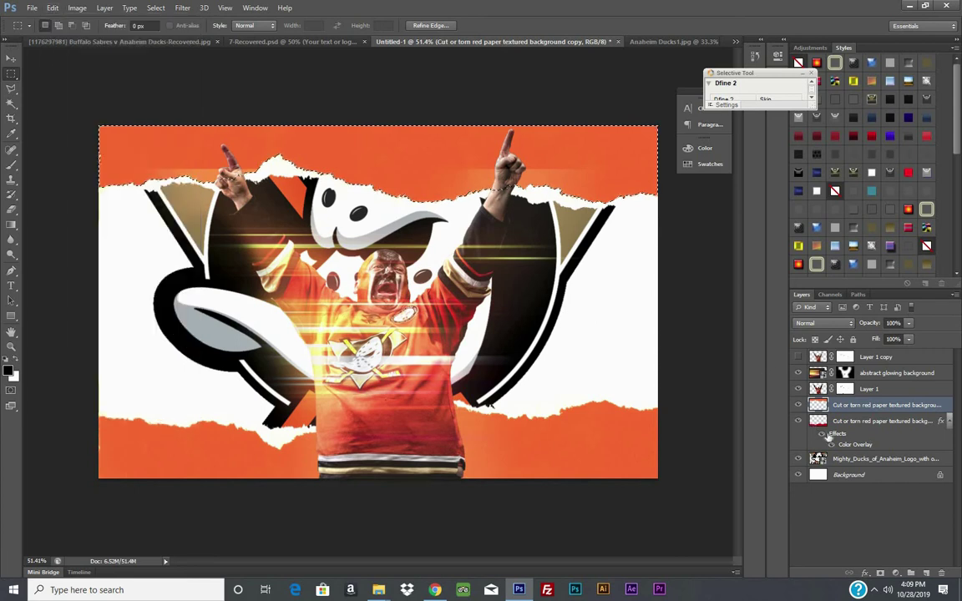
left_click(816, 459)
key("alt+bracketleft")
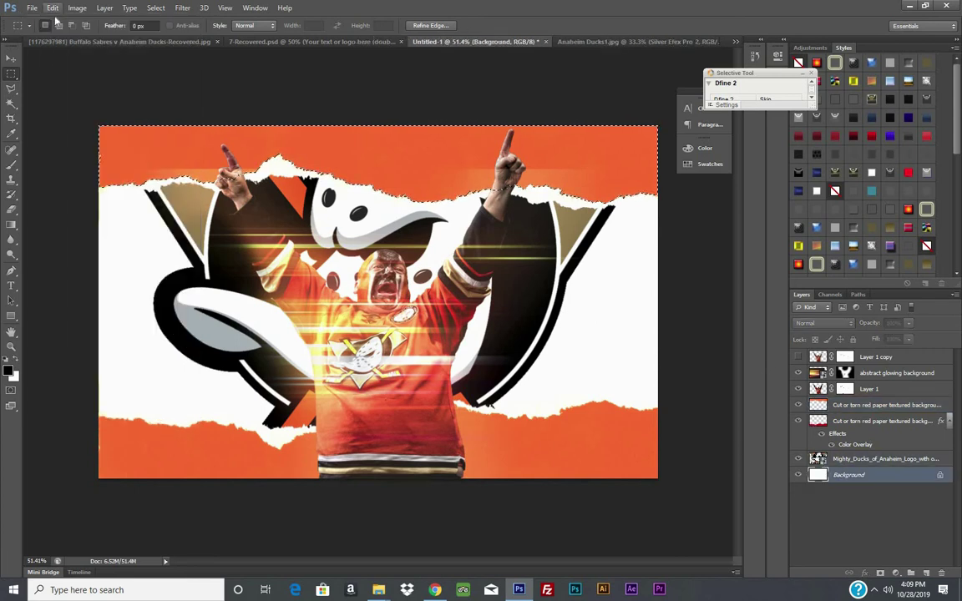
- Paste Into the arena image, then undo that pasted layer
left_click(52, 8)
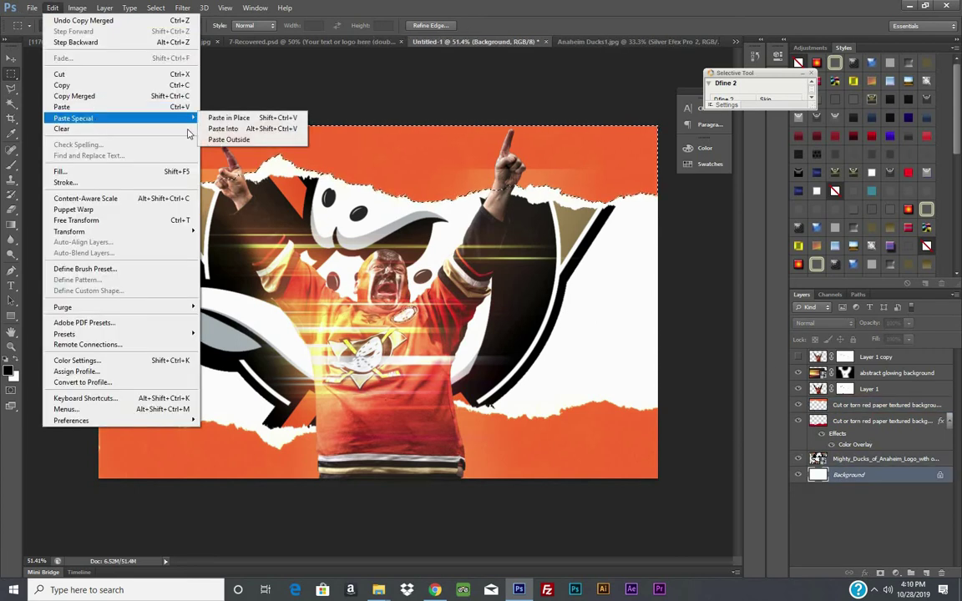
left_click(234, 128)
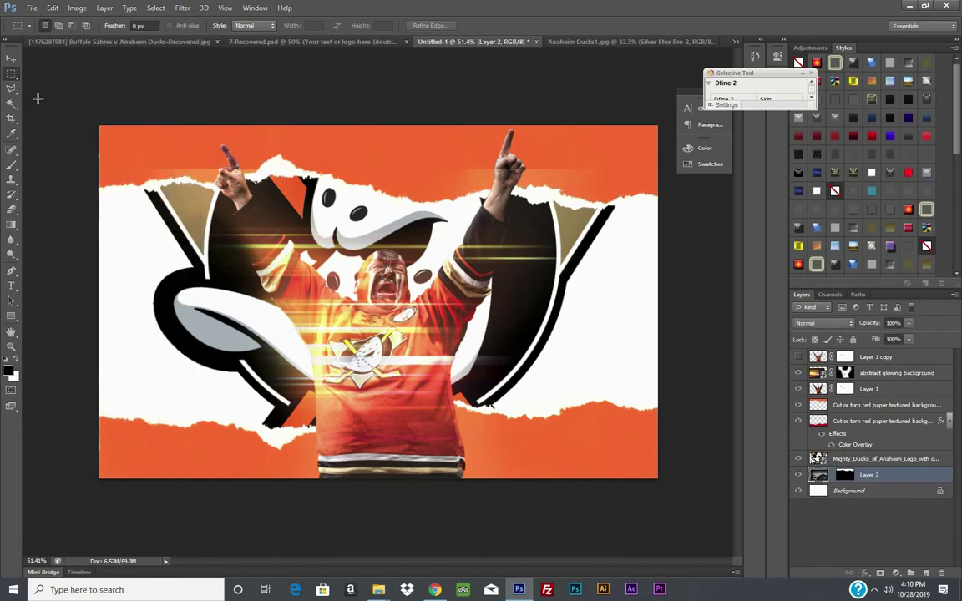
left_click(11, 57)
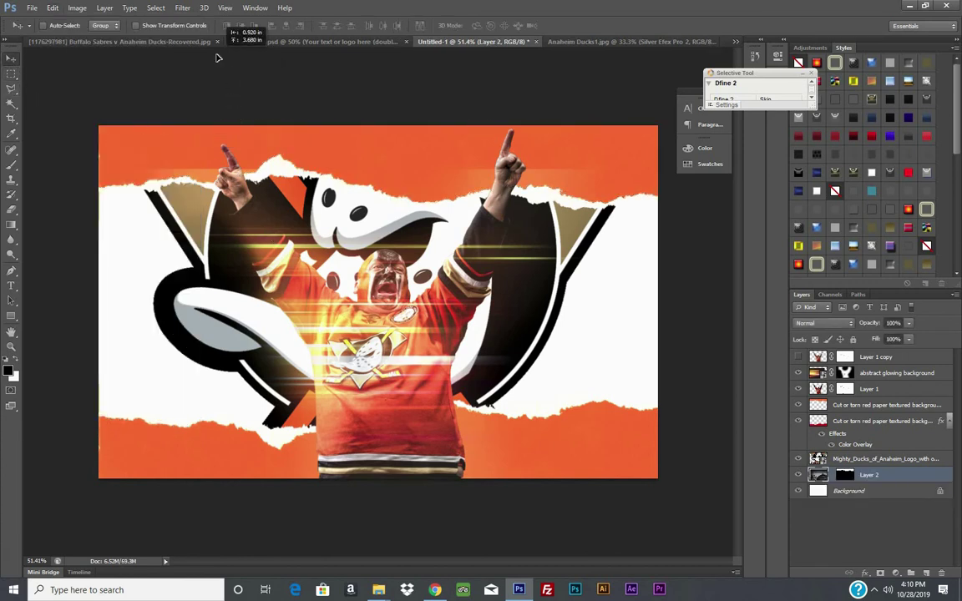
left_click(53, 9)
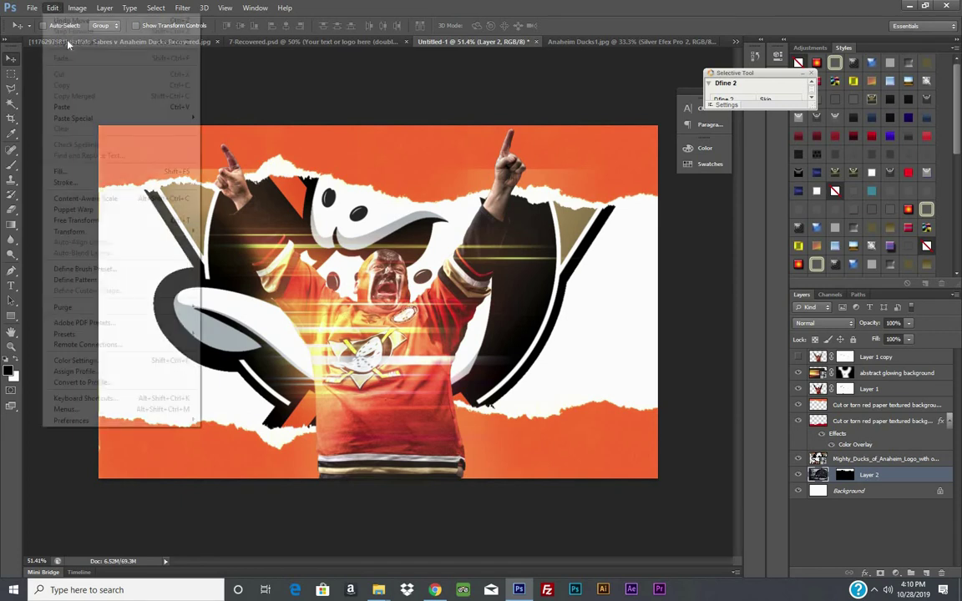
left_click(64, 38)
left_click(52, 8)
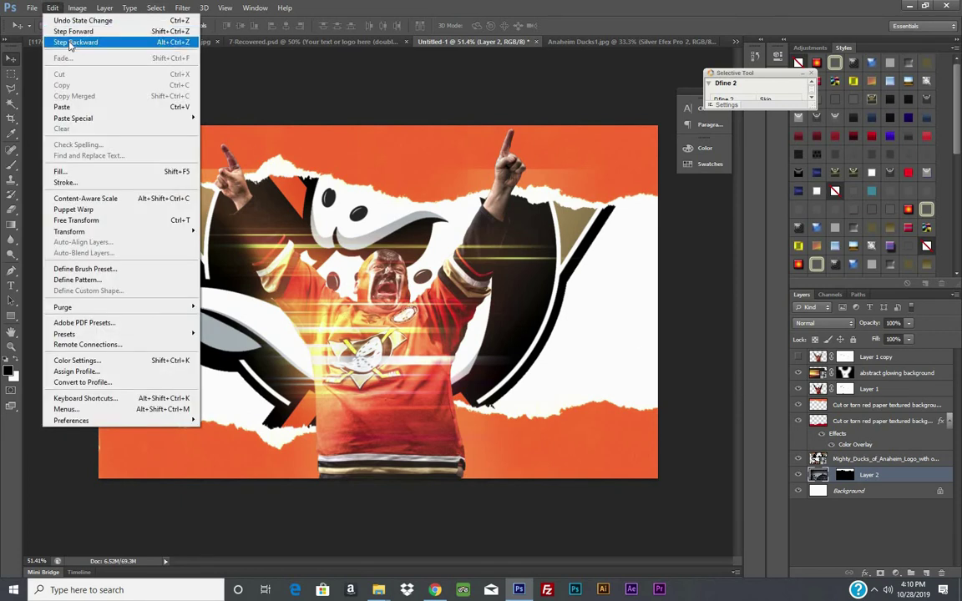
left_click(63, 40)
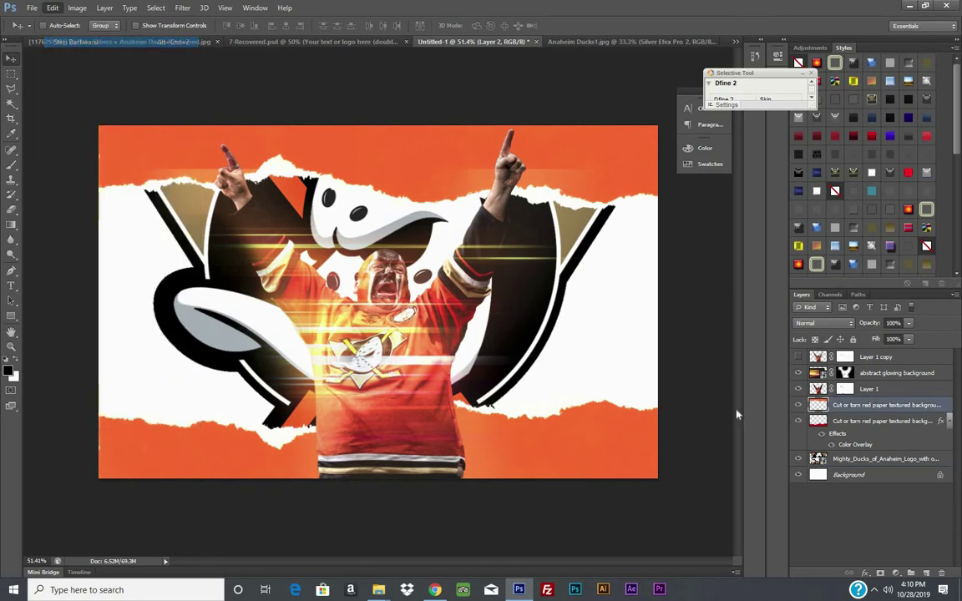
- Paste Into again and reposition the photo, then undo both and deselect
left_click(52, 7)
left_click(234, 130)
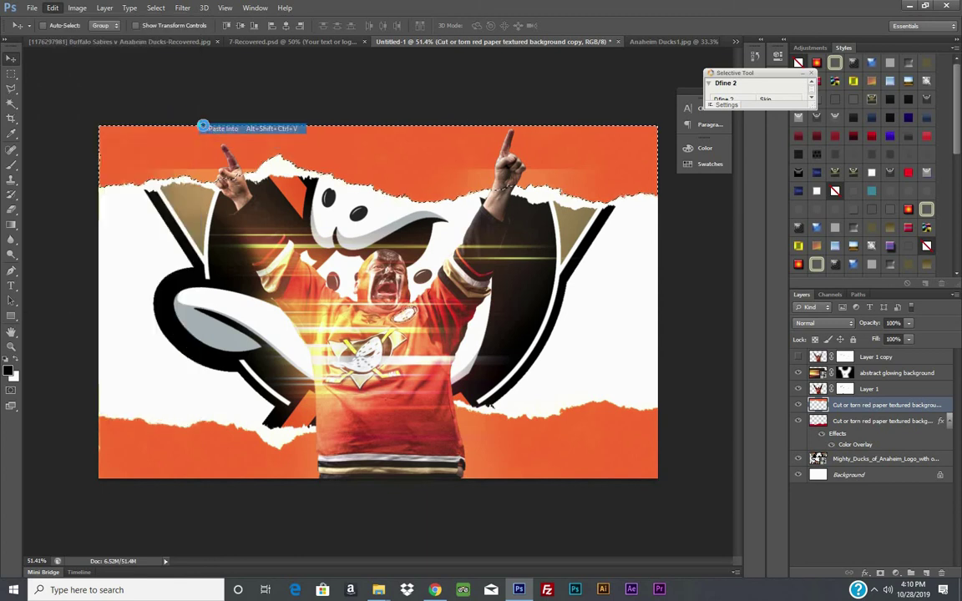
mouse_move(177, 131)
left_mouse_down()
mouse_move(155, 56)
mouse_move(188, 58)
mouse_move(390, 167)
left_mouse_up()
mouse_move(373, 78)
left_mouse_down()
mouse_move(421, 118)
mouse_move(380, 107)
mouse_move(369, 66)
mouse_move(447, 161)
mouse_move(418, 75)
mouse_move(433, 110)
left_mouse_up()
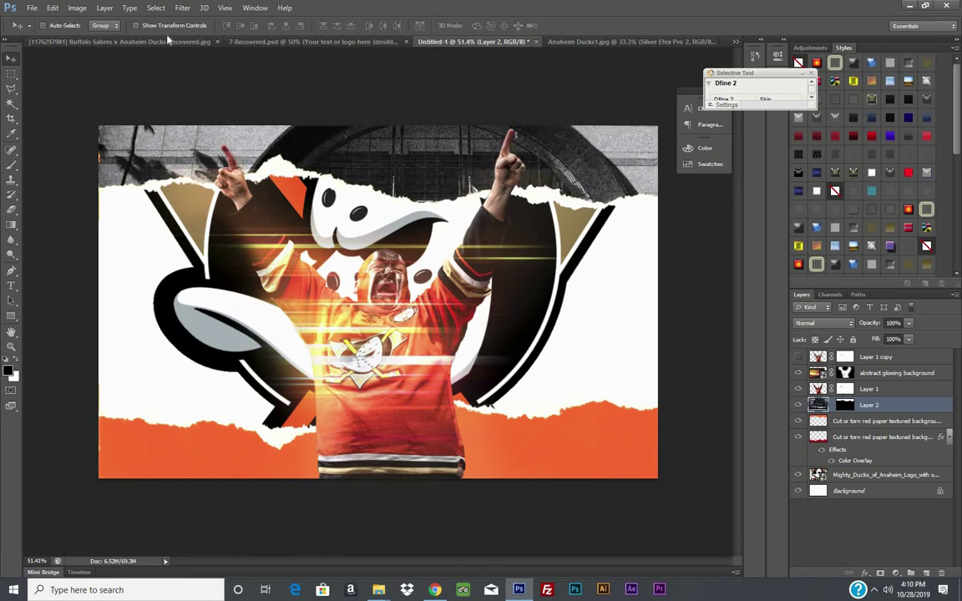
left_click(51, 7)
left_click(70, 43)
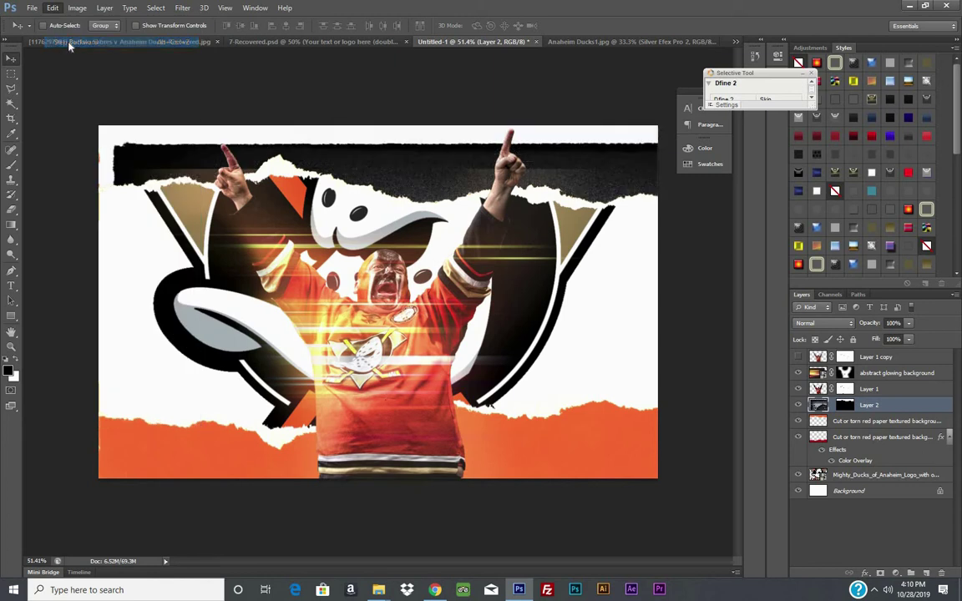
left_click(52, 7)
left_click(67, 43)
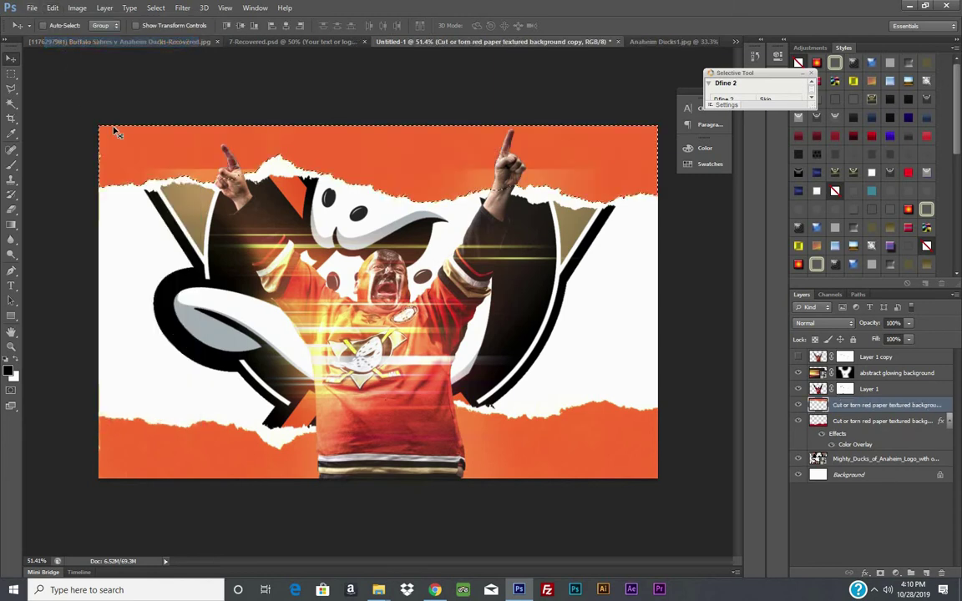
left_click(11, 73)
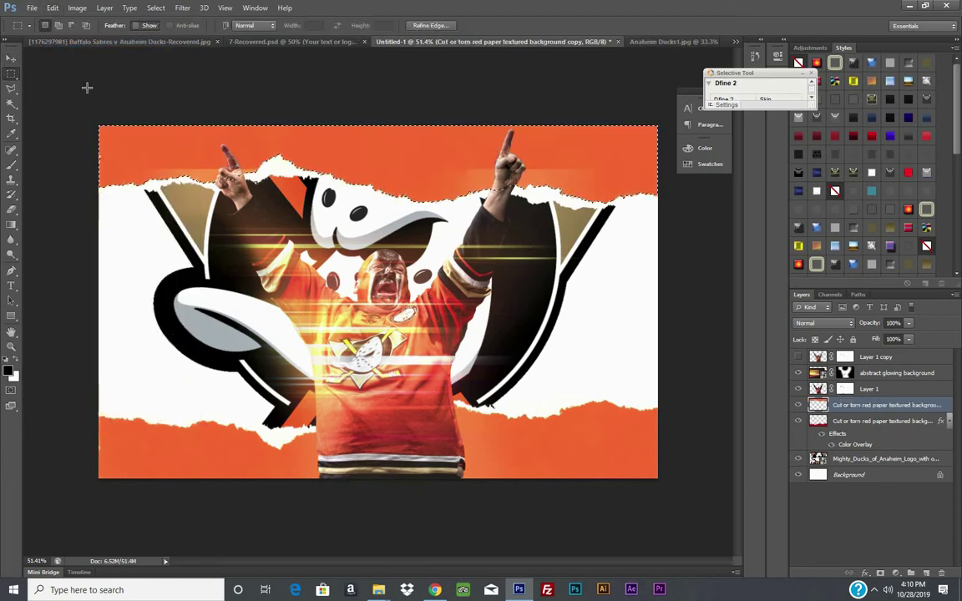
left_click(86, 87)
- Dismiss the no-pixels warning and paste the arena image above the Ducks logo layer as Layer 2
left_click(445, 222)
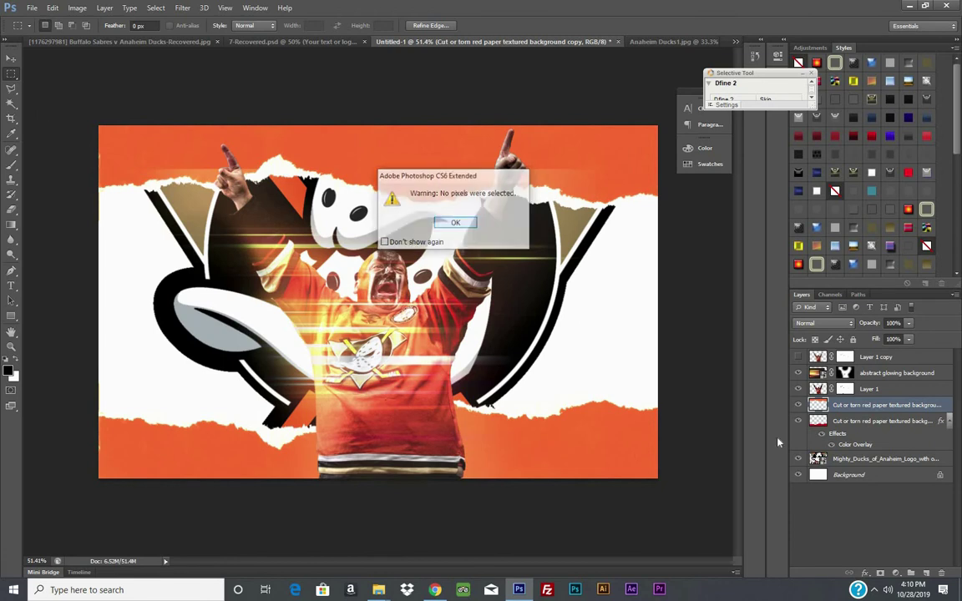
left_click(860, 458)
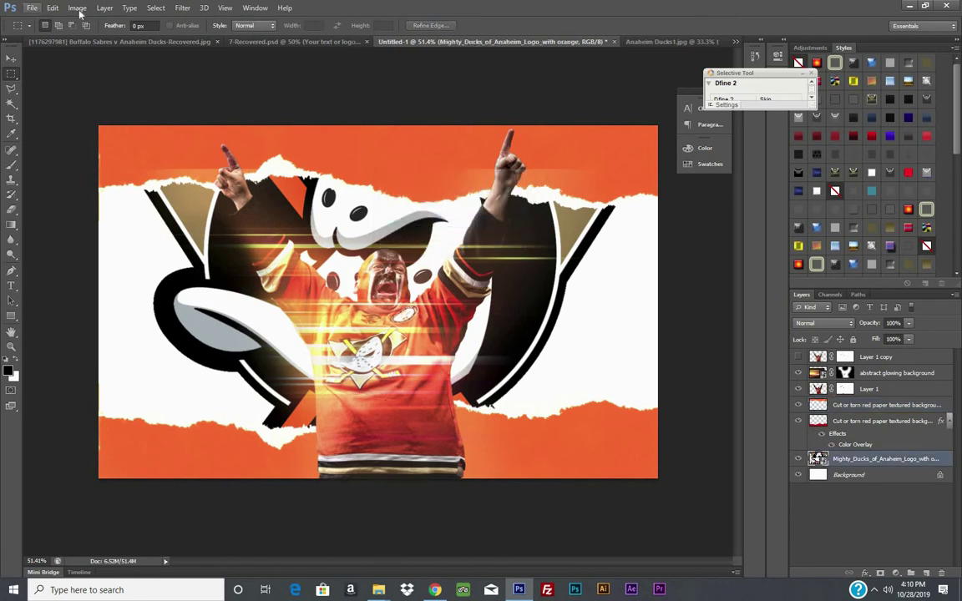
left_click(52, 8)
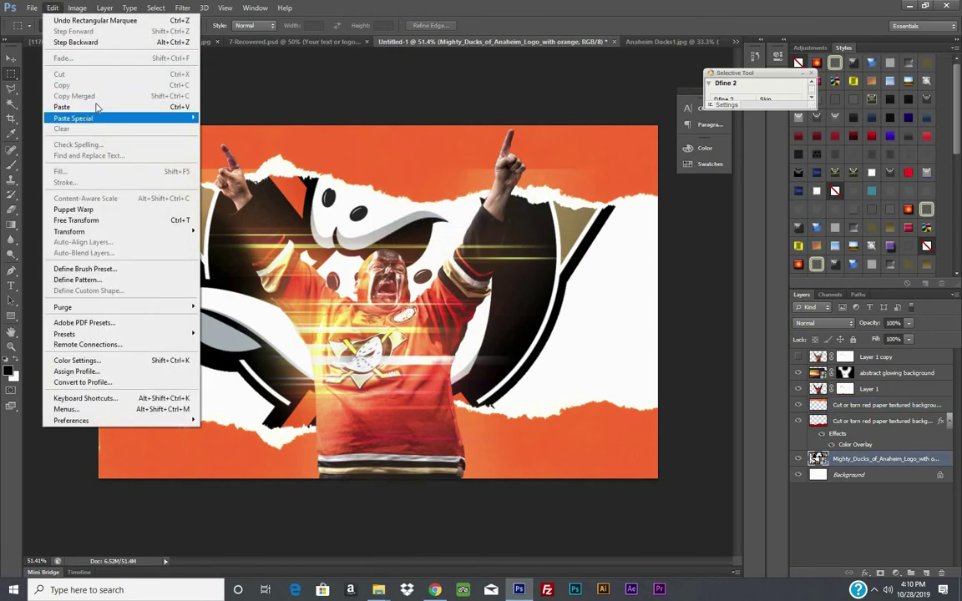
left_click(95, 105)
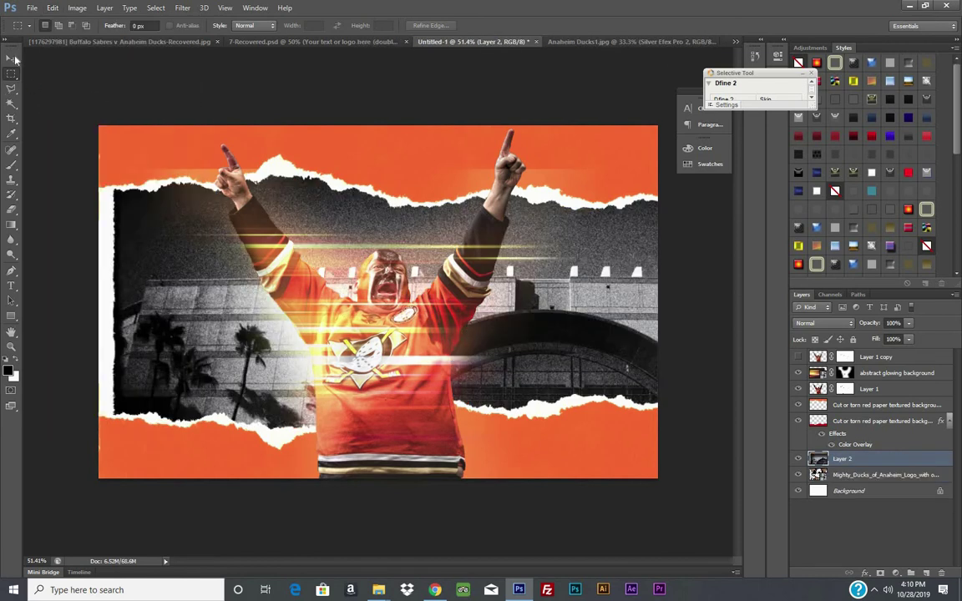
- Center the arena arch behind the fan and move Layer 2 below the Ducks logo layer
left_click(14, 59)
left_click_drag(171, 200, 127, 118)
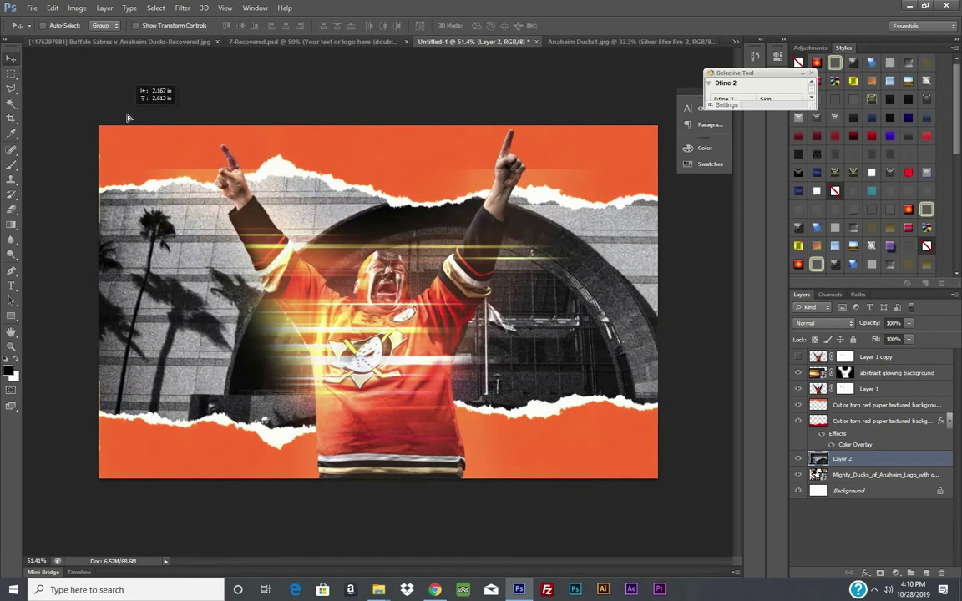
left_click_drag(438, 343, 405, 321)
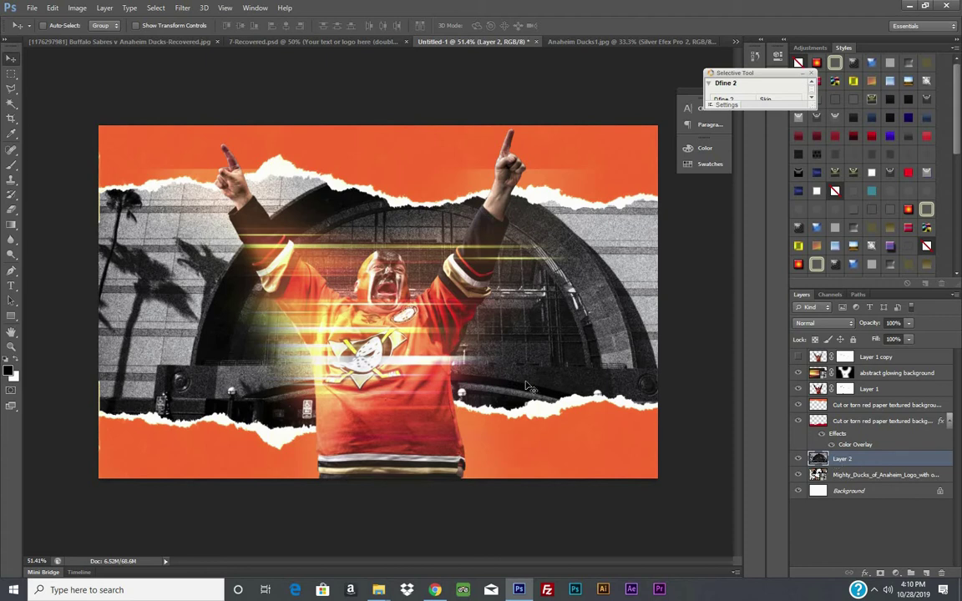
left_click_drag(526, 386, 511, 331)
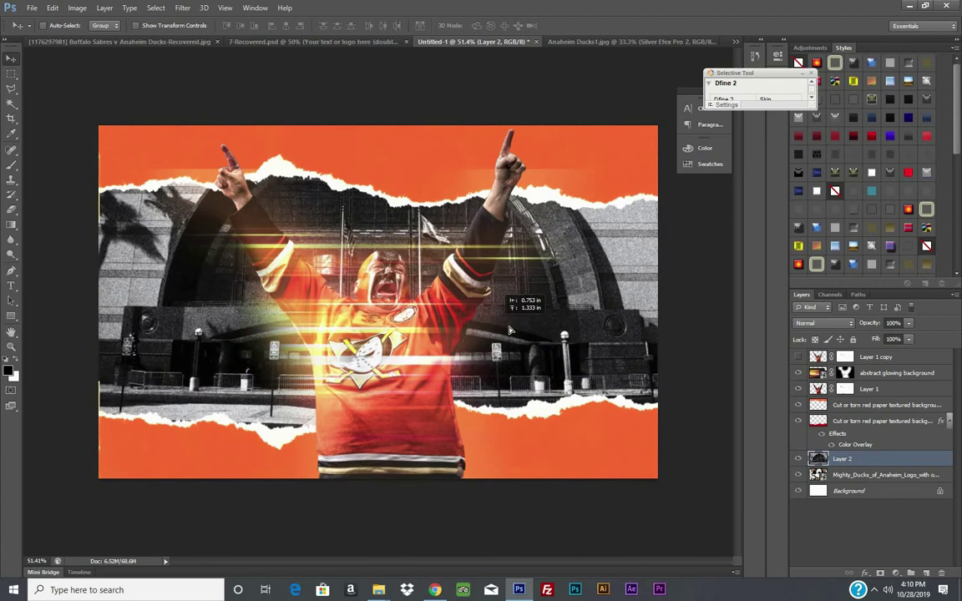
left_click_drag(874, 459, 872, 480)
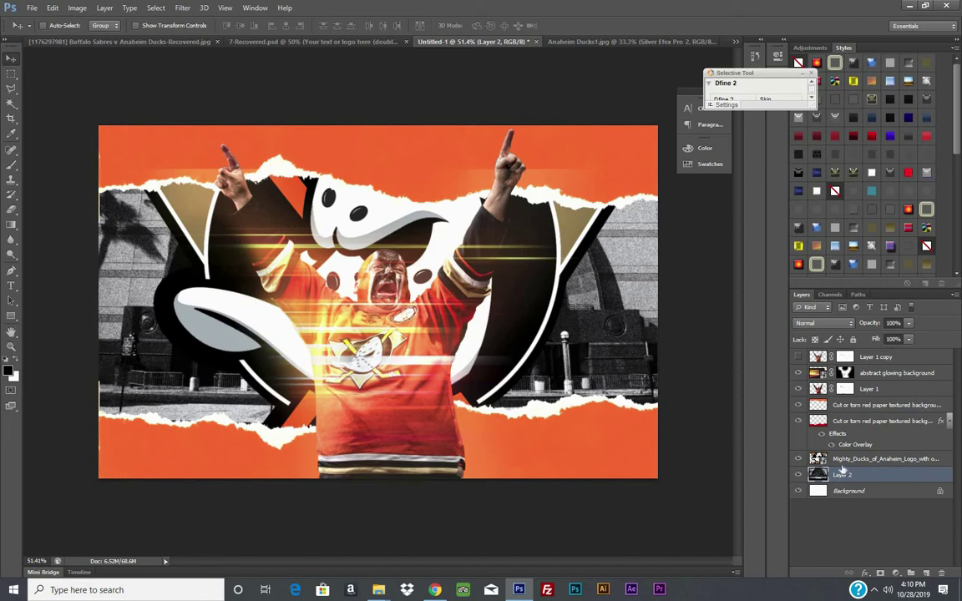
left_click(881, 459)
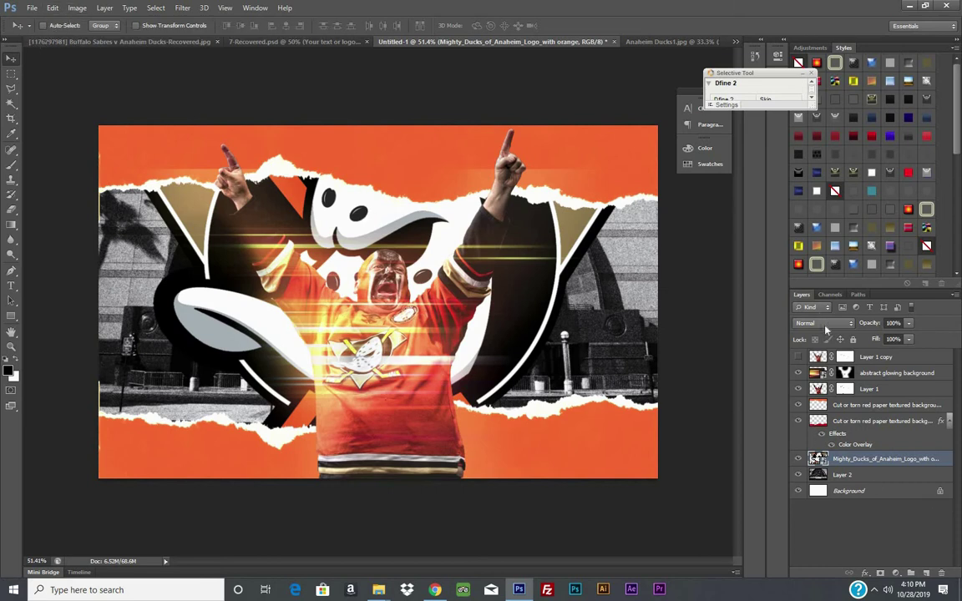
- Try Multiply and several other blend modes on the logo layer, ending on Linear Dodge (Add)
left_click(825, 325)
left_click(794, 71)
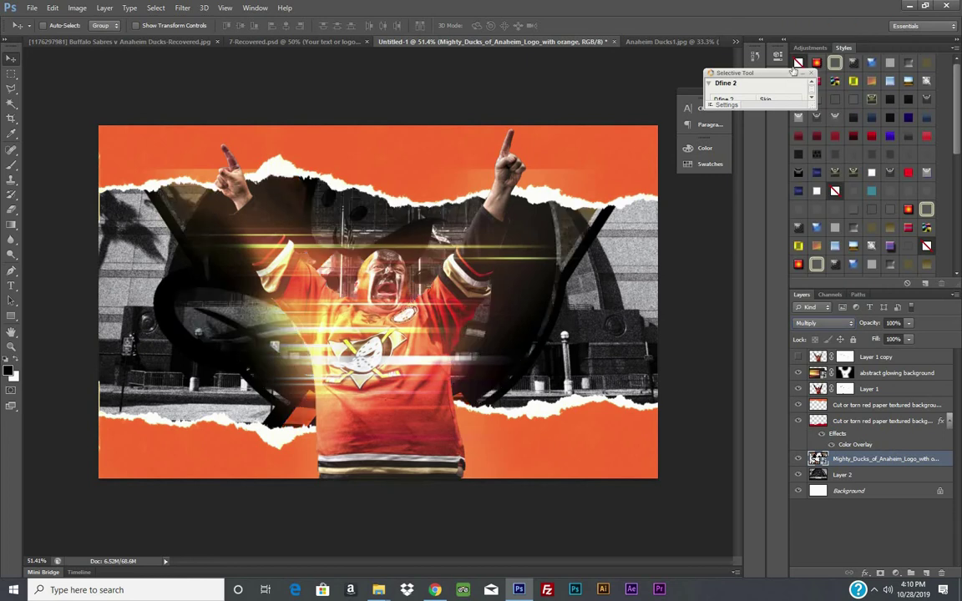
key("shift+plus")
key("shift+plus")
key("shift+plus")
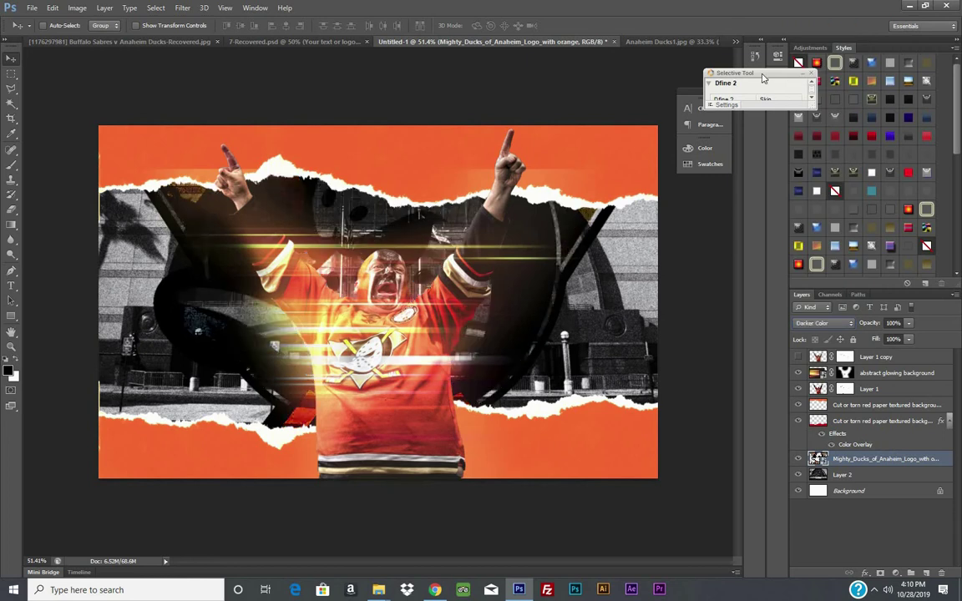
key("shift+plus")
key("shift+plus")
key("shift+plus")
key("shift+plus")
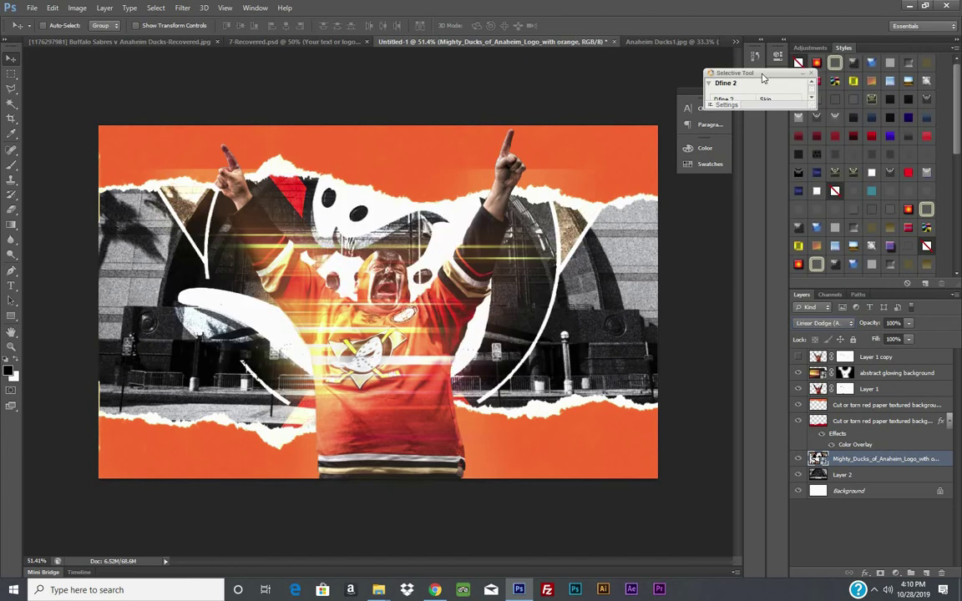
key("shift+plus")
key("shift+minus")
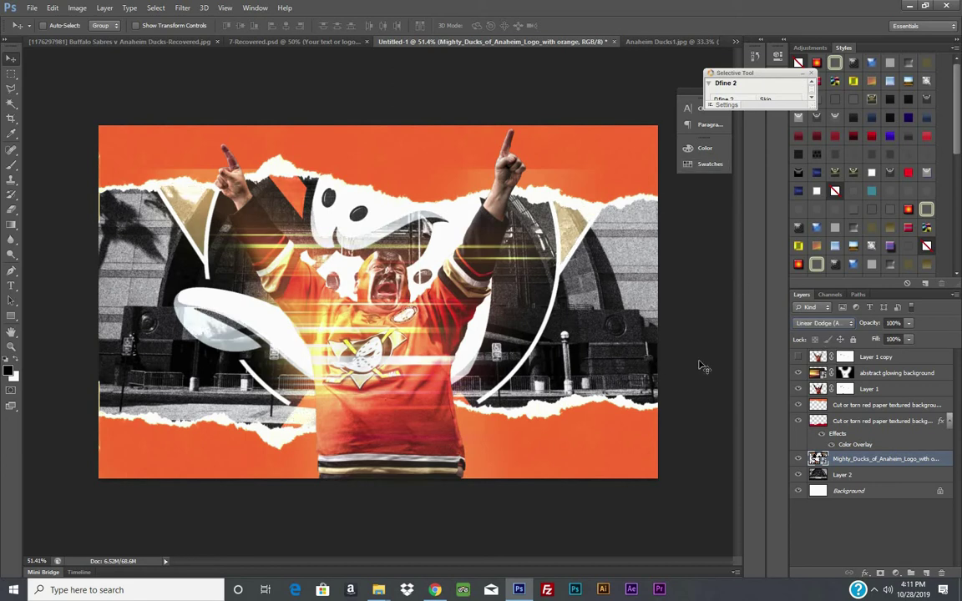
- Hide the Mighty Ducks logo layer and select the torn paper copy layer, briefly toggling its visibility
left_click(798, 458)
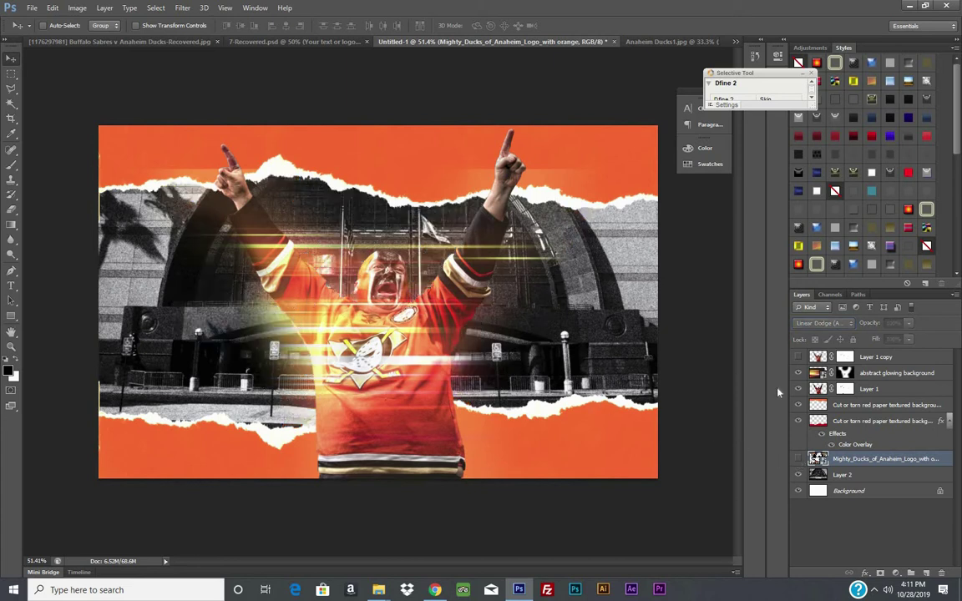
left_click(877, 405)
left_click(798, 405)
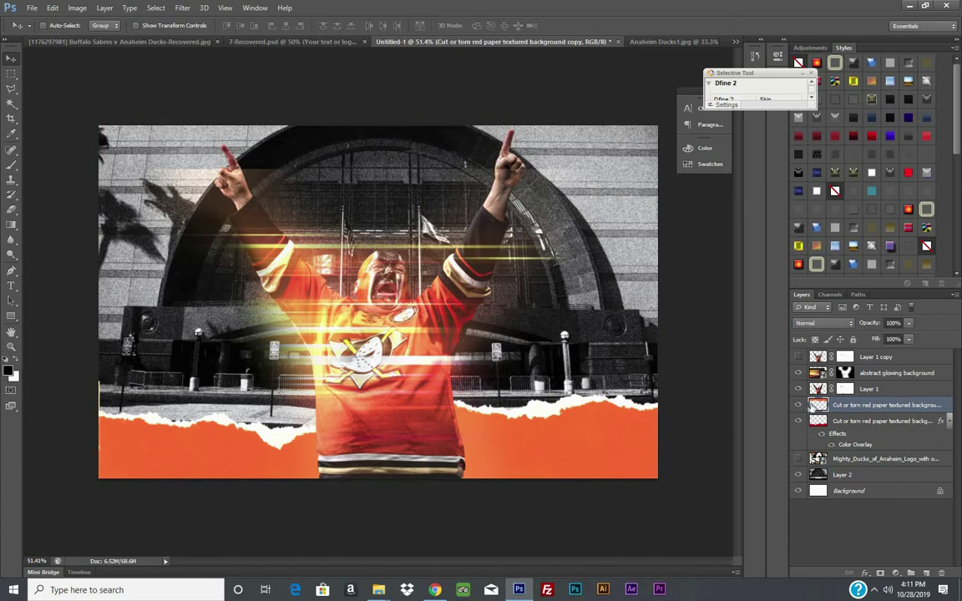
left_click(799, 405)
mouse_move(378, 591)
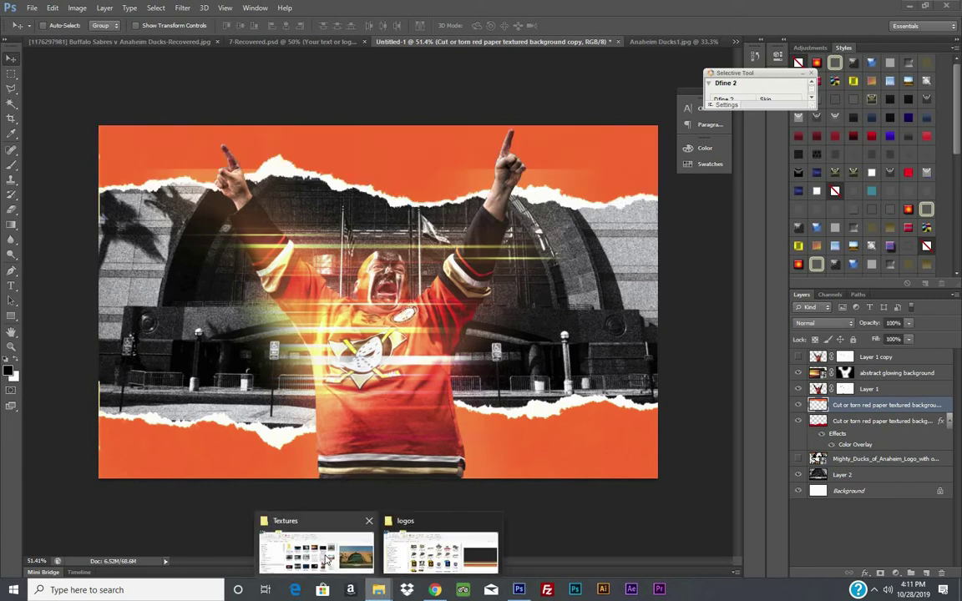
- Browse the Textures folder and drag the stadium floodlights image onto the Photoshop canvas
left_click(325, 558)
left_click(326, 557)
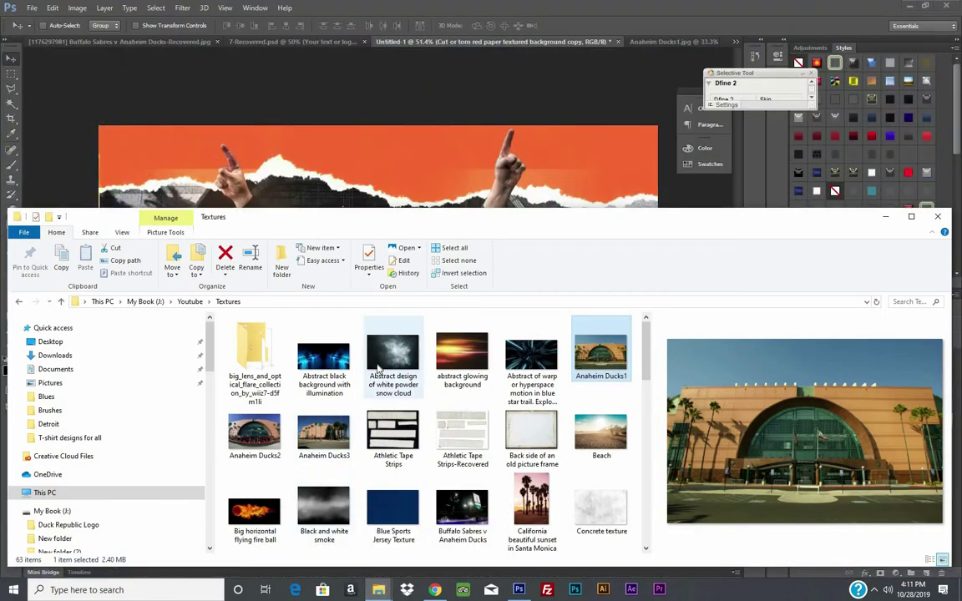
left_click(404, 363)
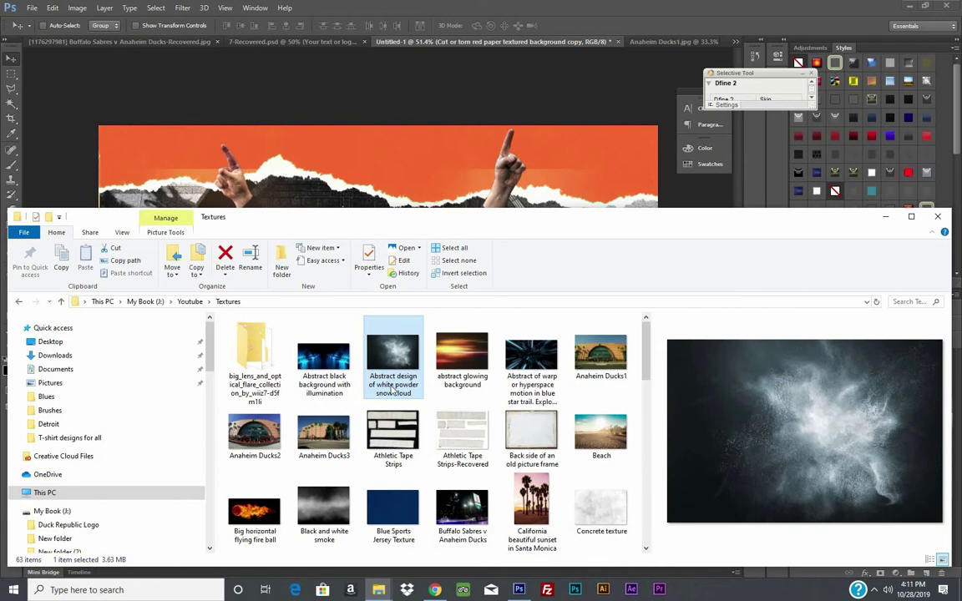
left_click_drag(392, 388, 457, 394)
scroll(464, 400, "down", 2)
scroll(464, 400, "down", 3)
scroll(465, 400, "down", 3)
scroll(464, 400, "down", 3)
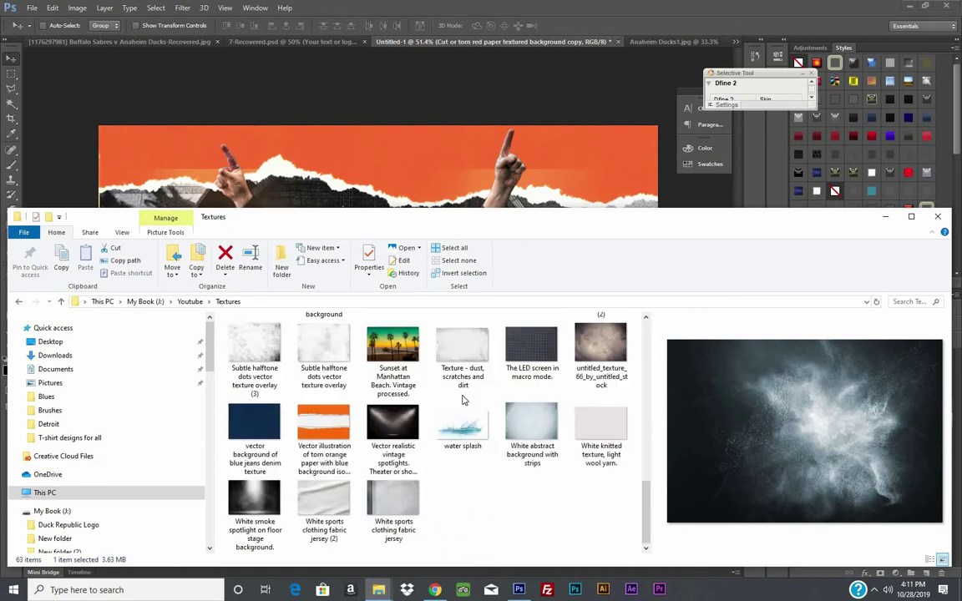
scroll(464, 400, "up", 3)
left_click_drag(461, 409, 363, 194)
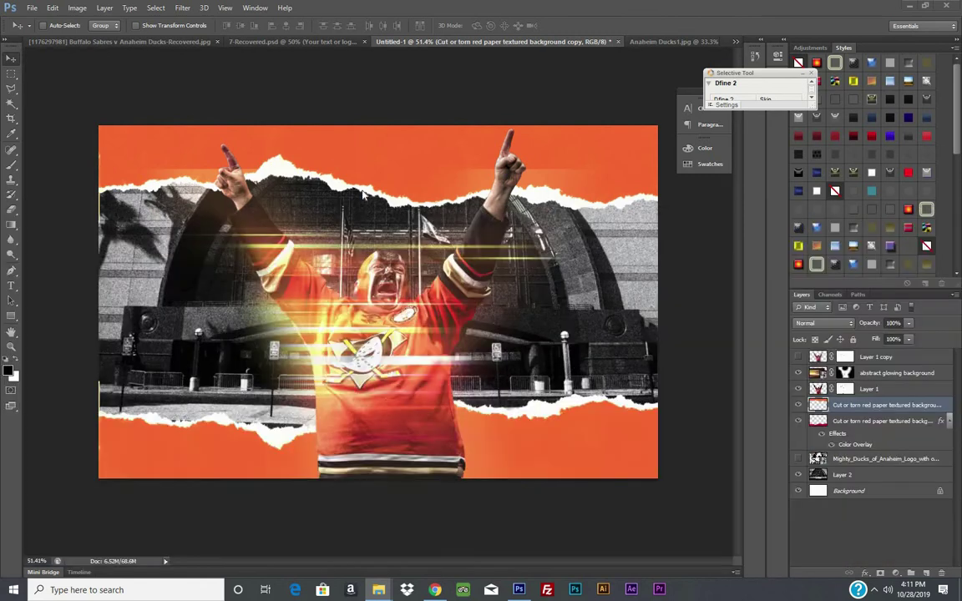
- Scale the placed floodlights image to fill the canvas and commit the transform
left_click_drag(157, 128, 99, 95)
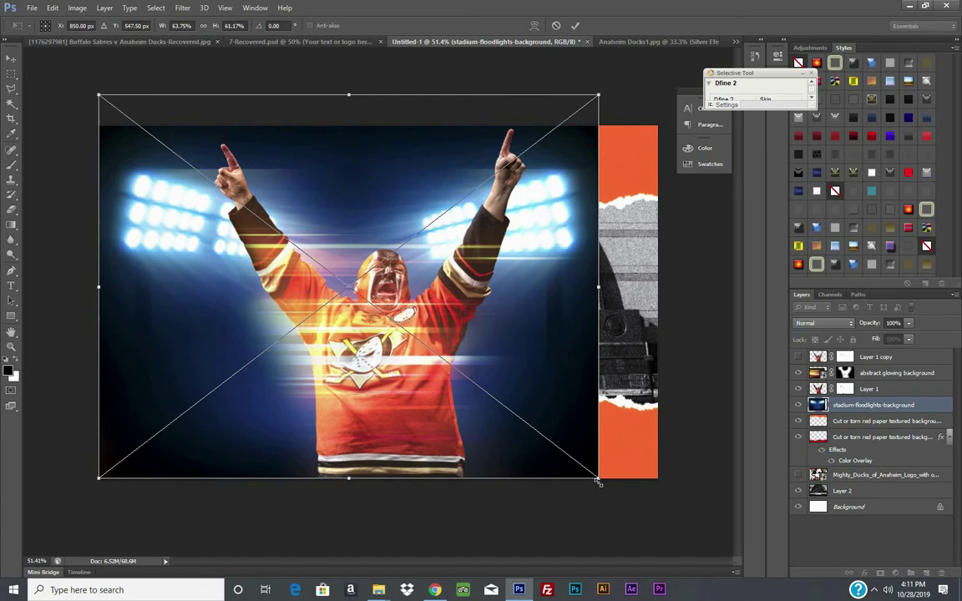
left_click_drag(597, 481, 658, 502)
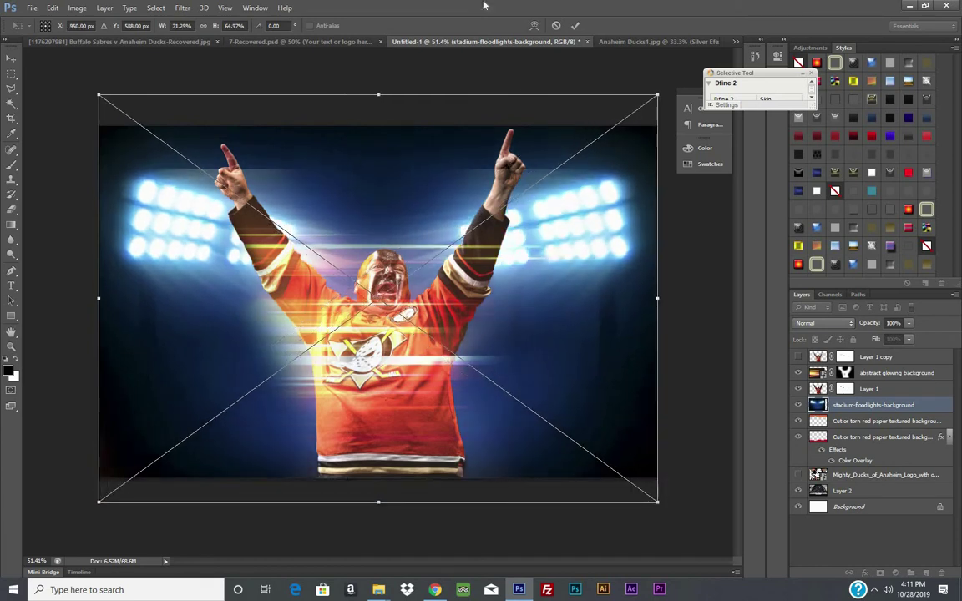
left_click(576, 26)
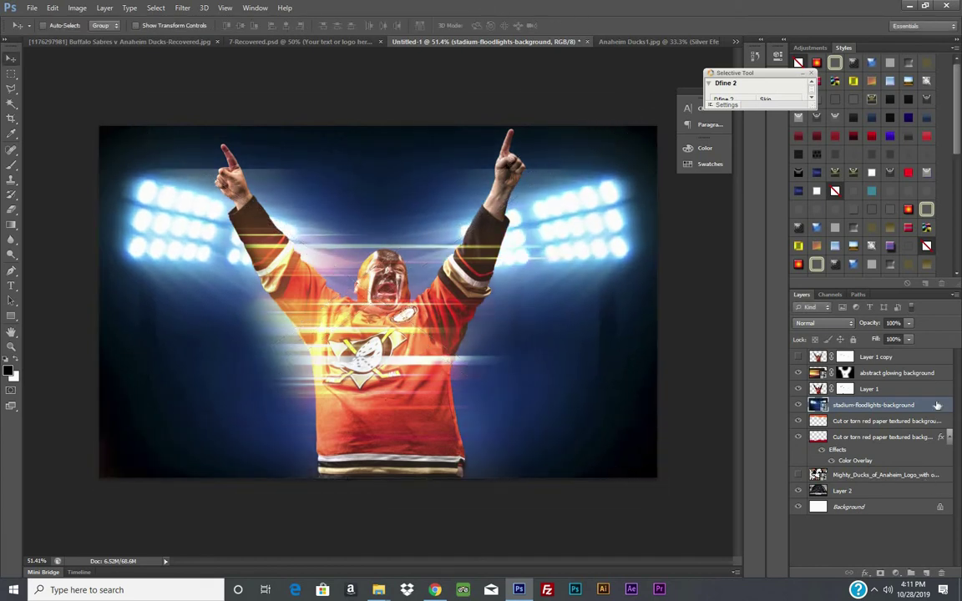
- Give the floodlights layer an orange (ff5a00) Color Overlay blended in Color mode
double_click(386, 288)
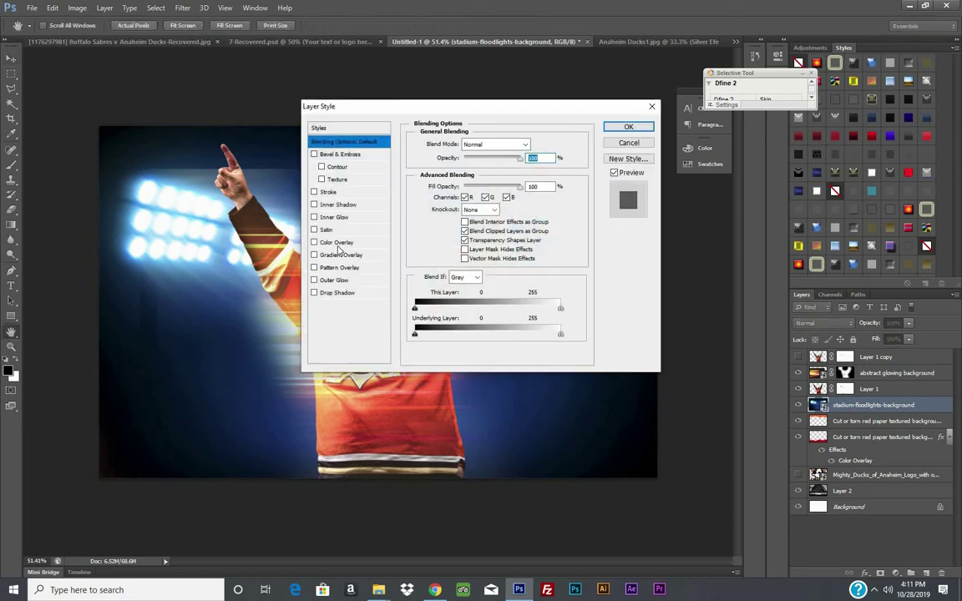
left_click(336, 242)
left_click(536, 146)
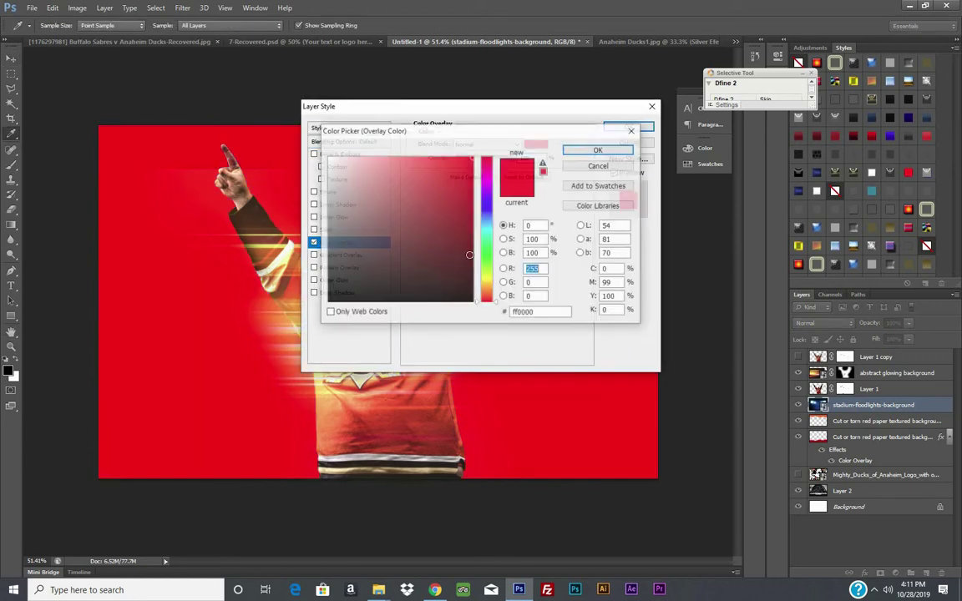
left_click(486, 293)
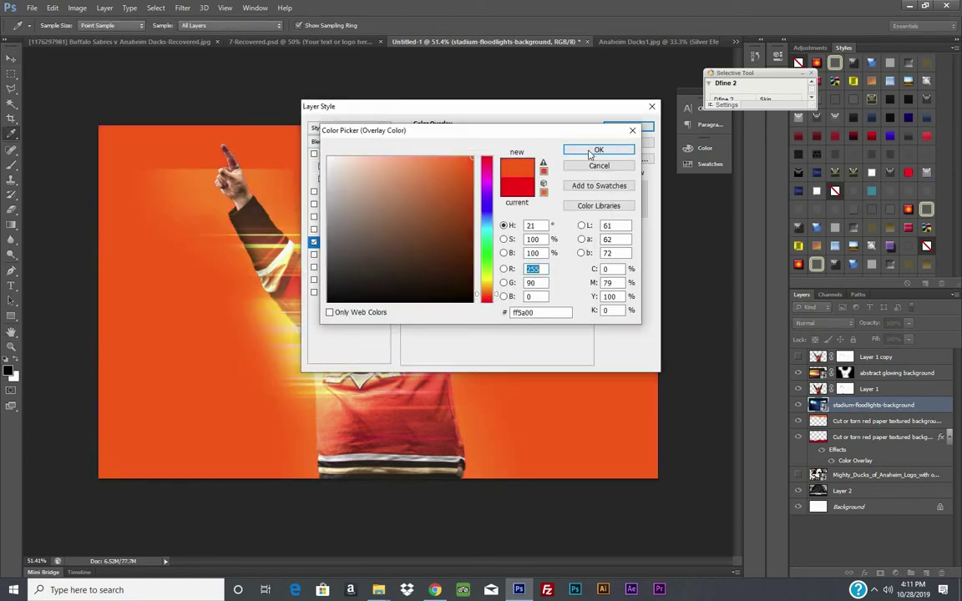
left_click(599, 149)
left_click(484, 145)
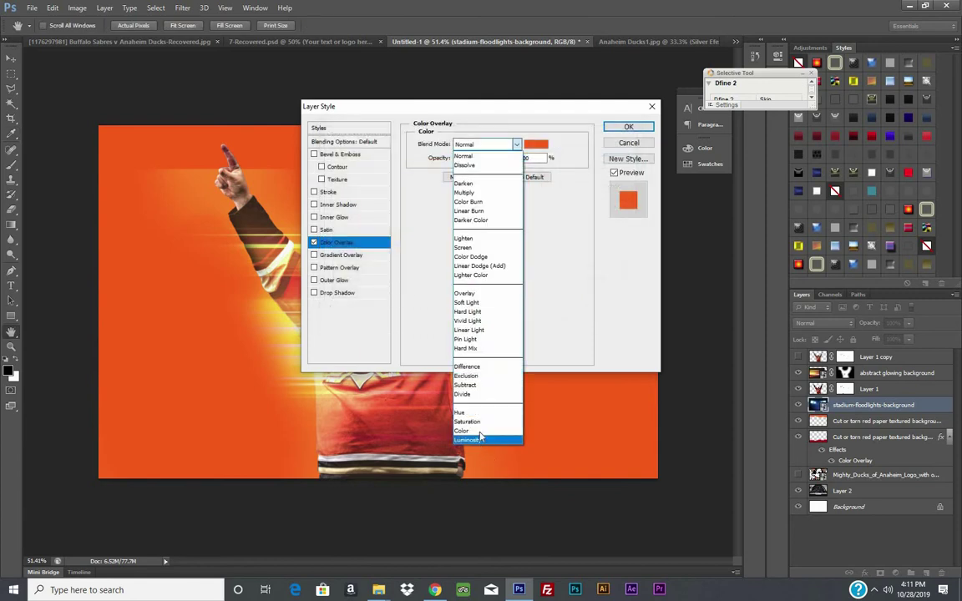
left_click(474, 431)
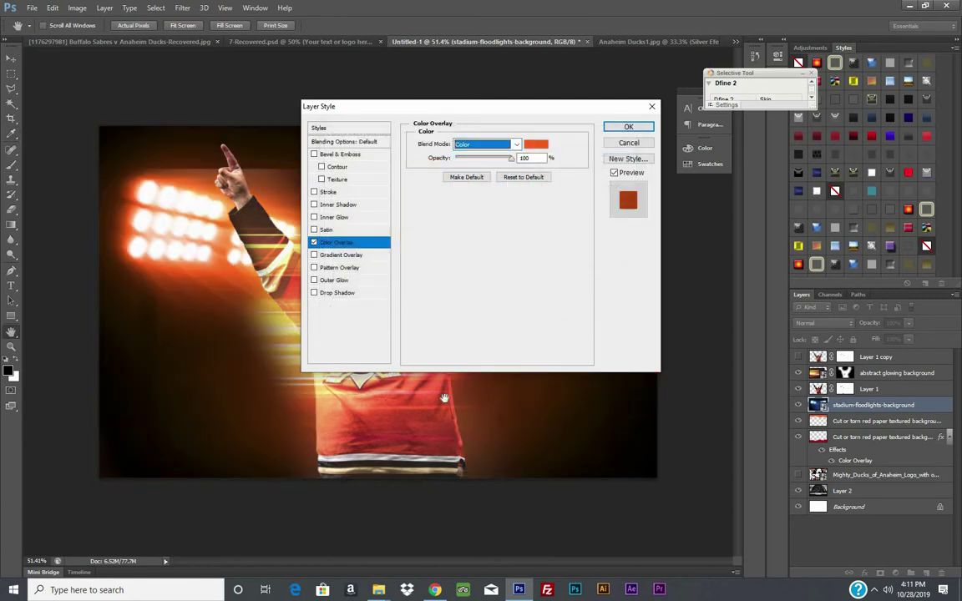
key("Down")
key("Up")
key("Down")
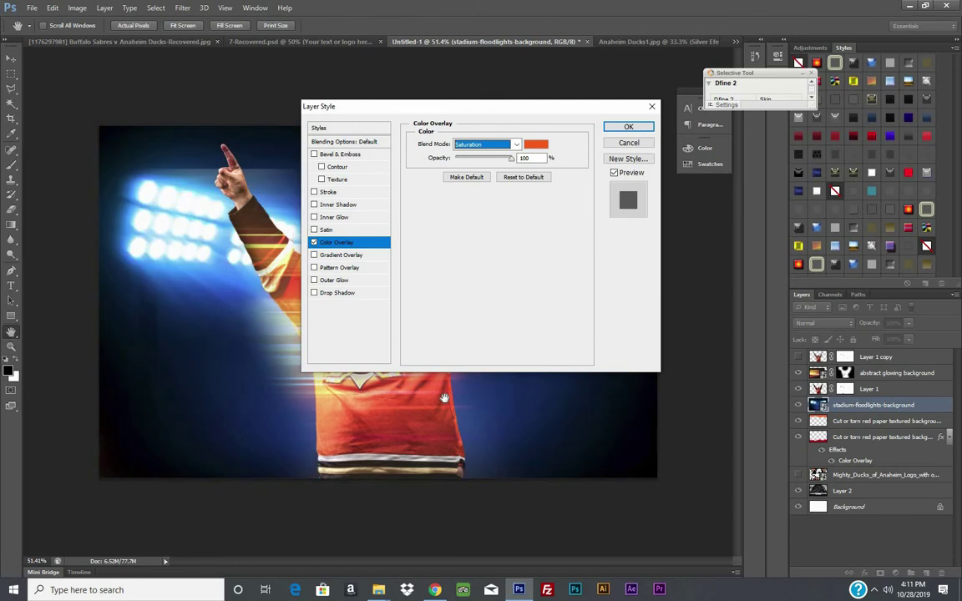
key("Up")
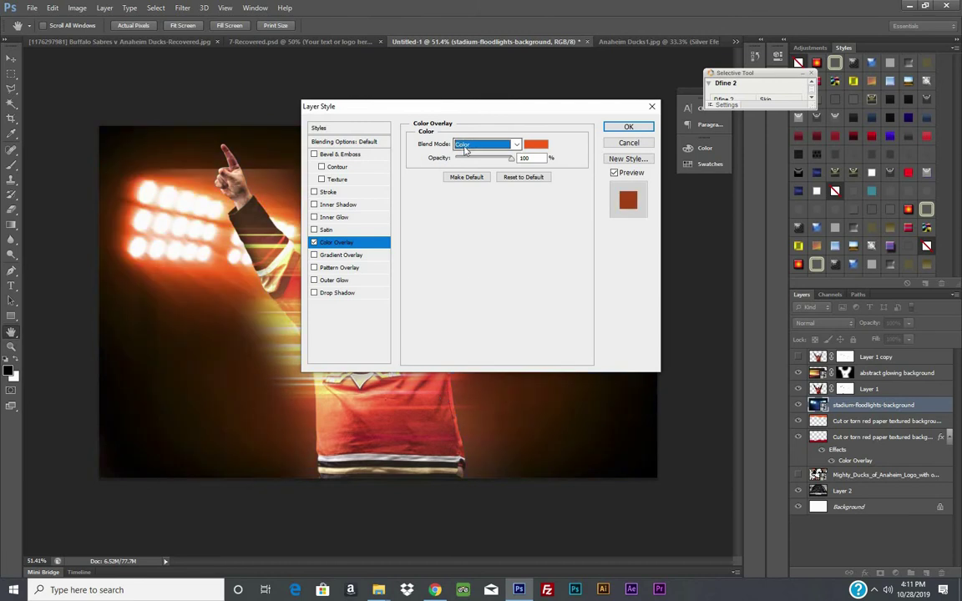
key("Up")
key("Up")
key("Return")
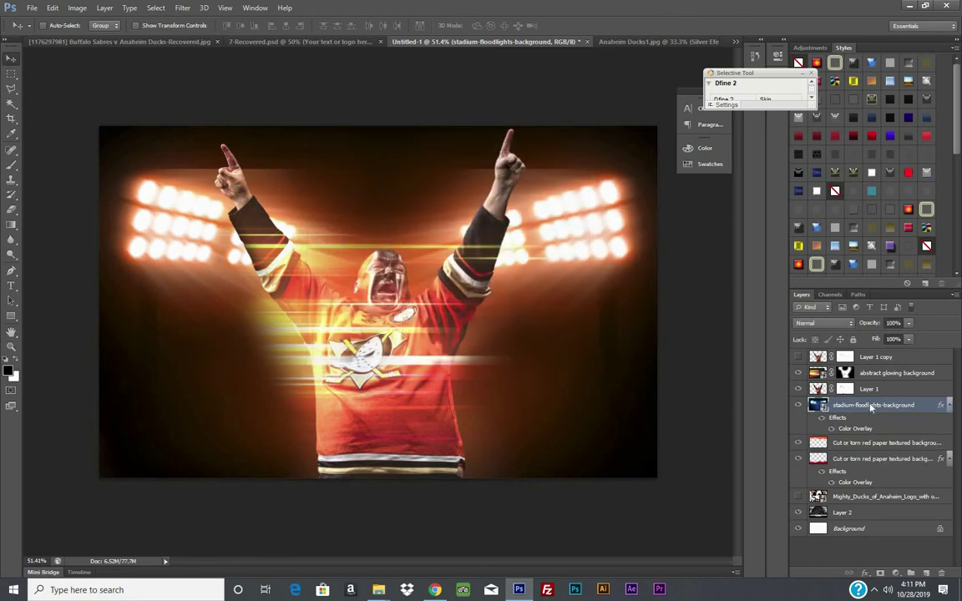
- Move the floodlights layer above the fan layers and set its blend mode to Lighten
right_click(871, 407)
left_click(744, 255)
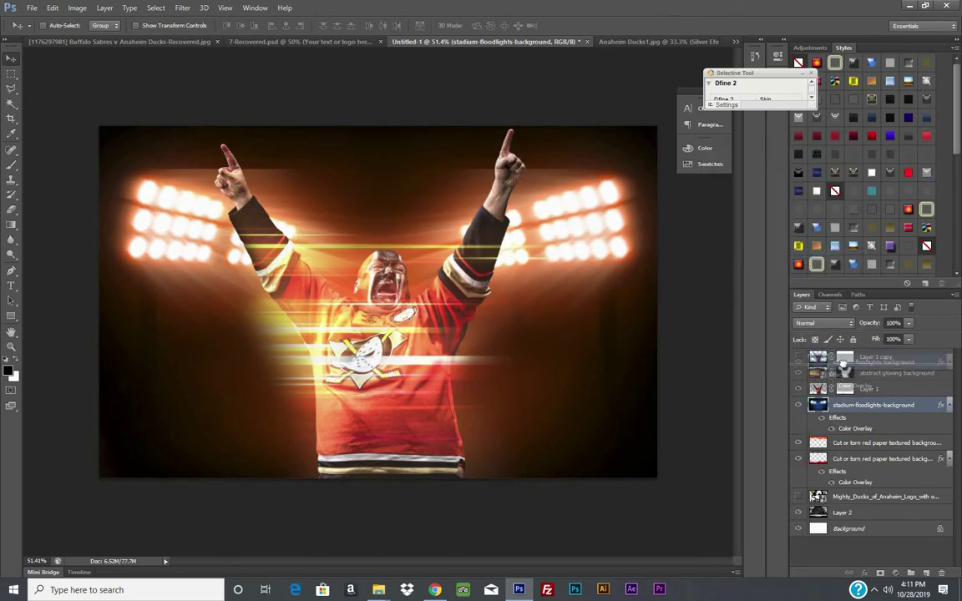
left_click_drag(840, 399, 844, 365)
left_click(823, 323)
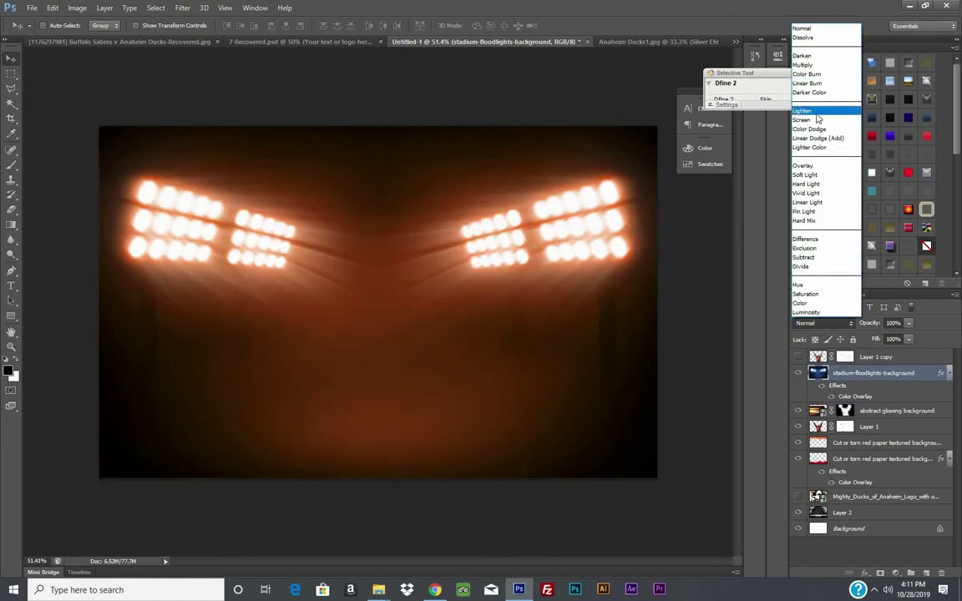
left_click(814, 119)
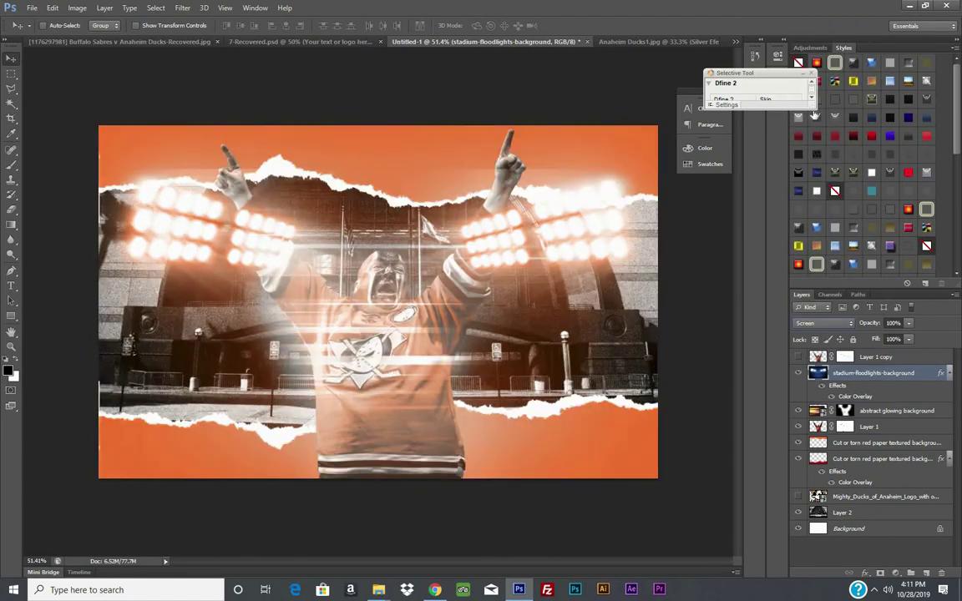
key("Up")
key("Down")
key("Up")
key("Up")
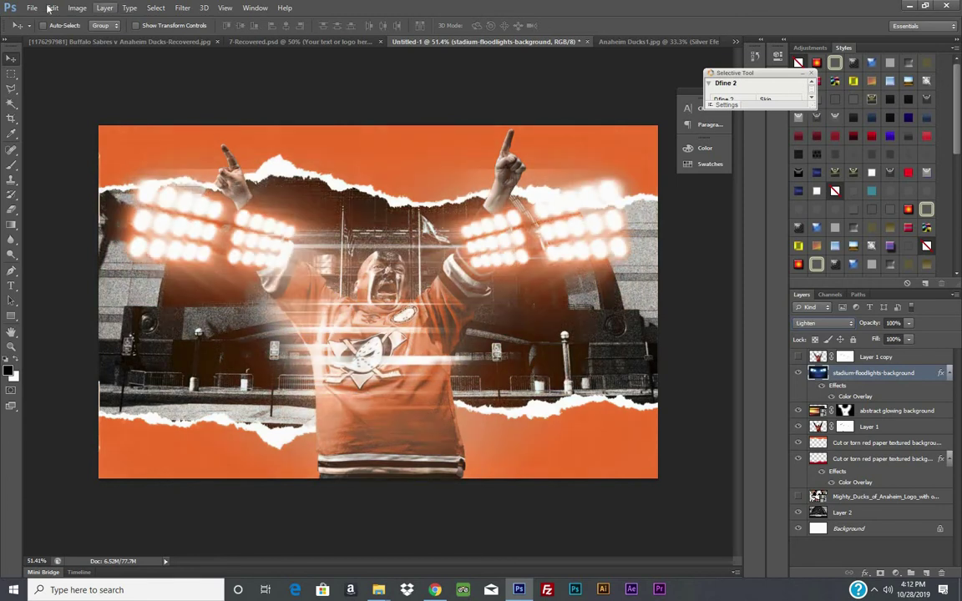
- Free Transform the floodlights to about 117%, raise them, and commit
left_click(52, 7)
left_click(114, 220)
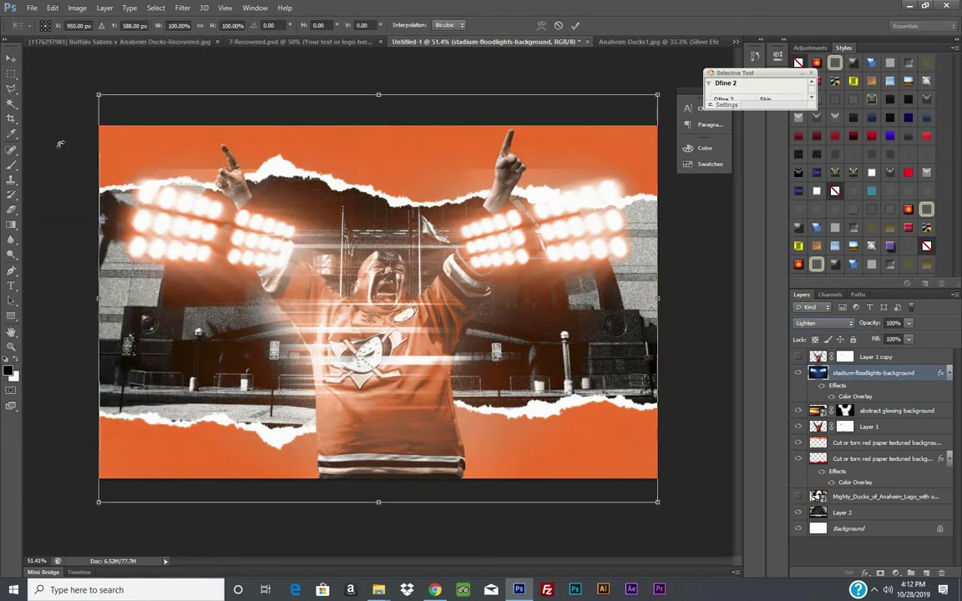
mouse_move(74, 69)
left_mouse_down()
mouse_move(104, 133)
mouse_move(28, 97)
left_mouse_up()
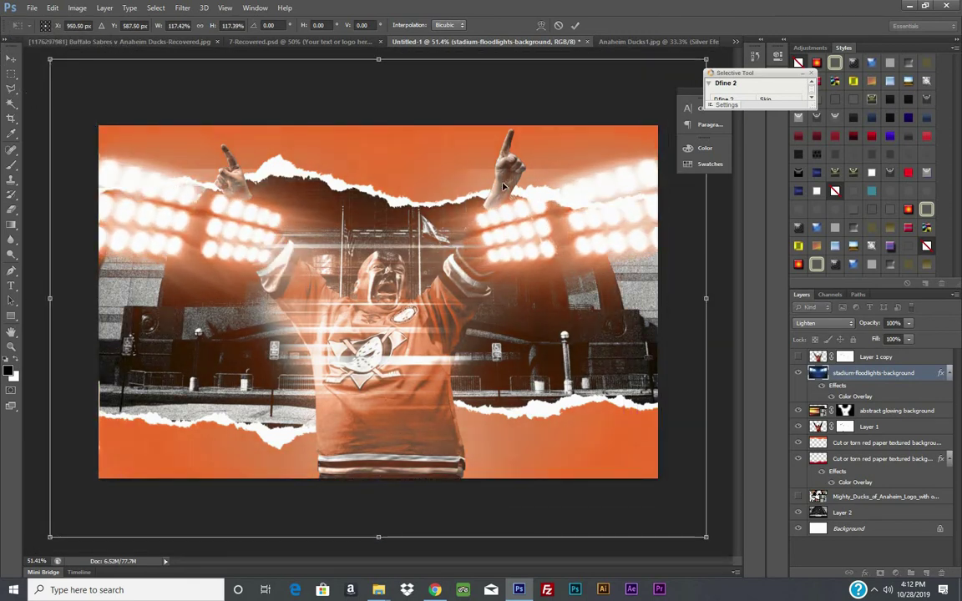
left_click_drag(504, 185, 504, 120)
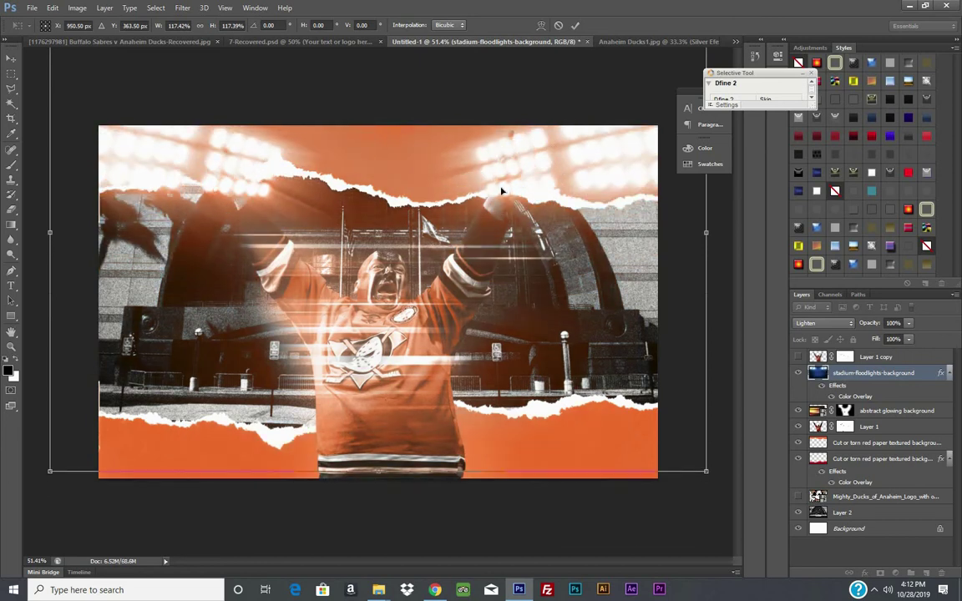
left_click(574, 25)
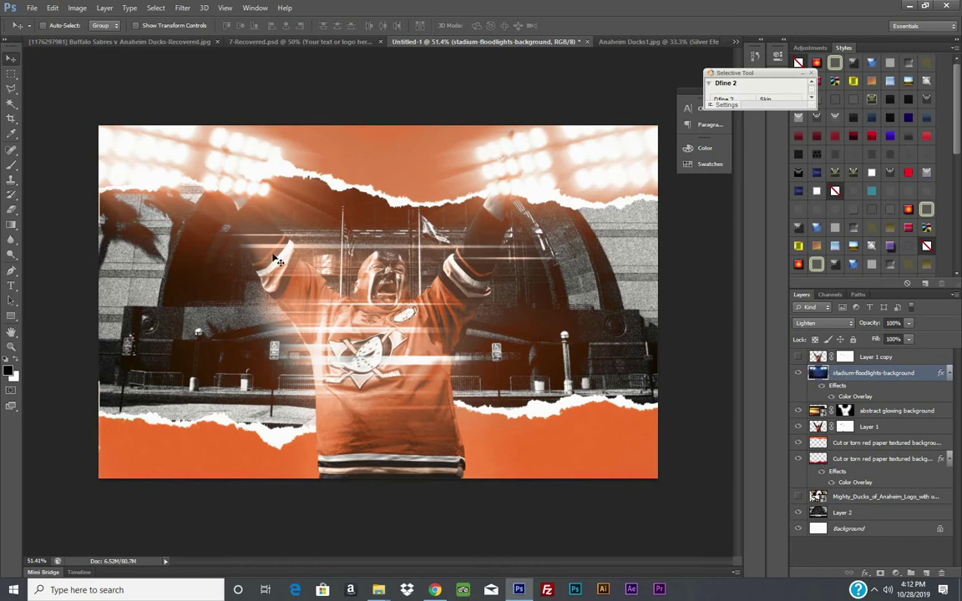
- Lower the floodlights so the lights flank the fan's arms, then try clipping them to the layer below
left_click_drag(246, 217, 248, 288)
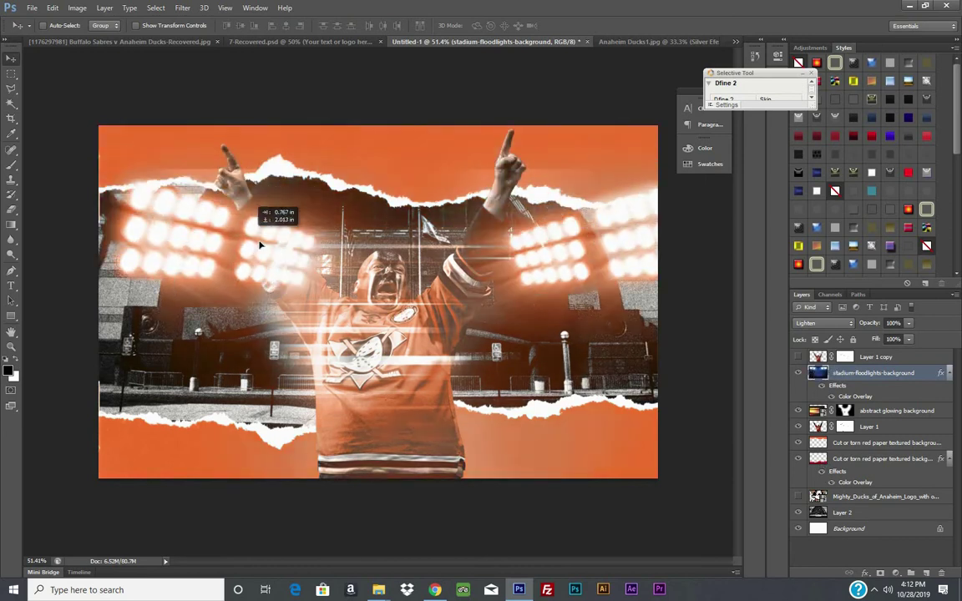
left_click(11, 88)
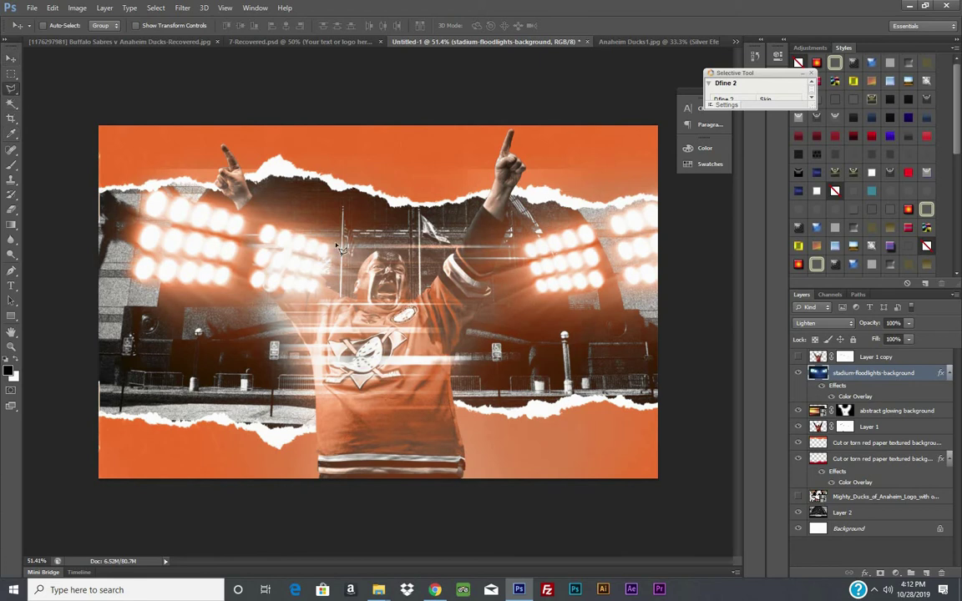
left_click(12, 165)
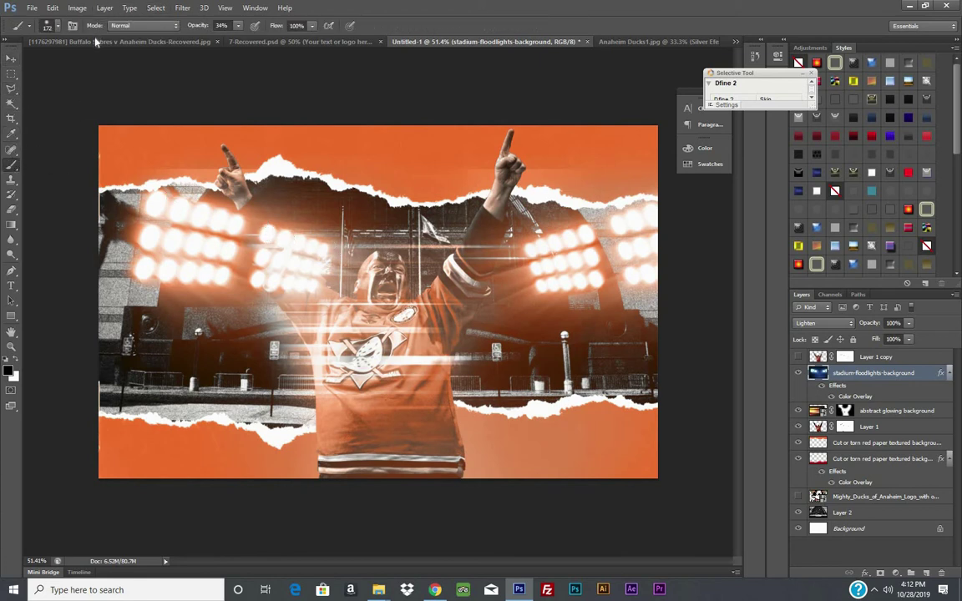
left_click(105, 7)
left_click(146, 140)
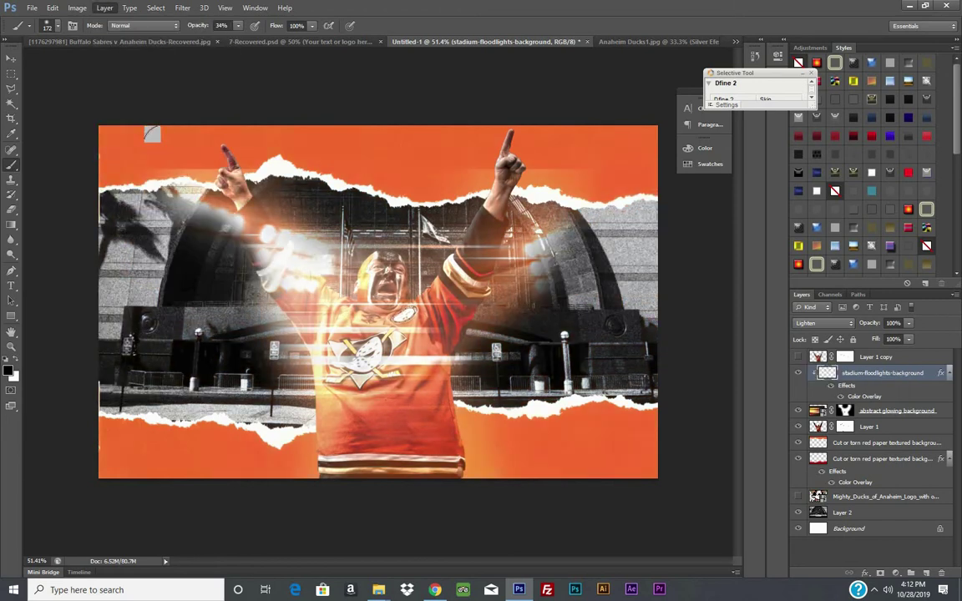
- Undo the trial clipping mask and add a Reveal All layer mask to the floodlights layer
left_click(52, 8)
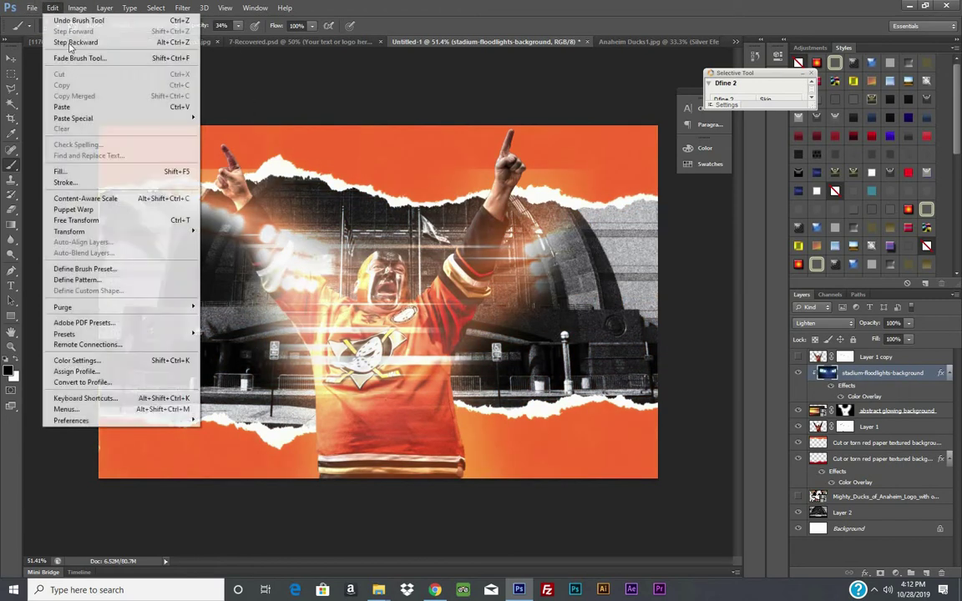
left_click(52, 8)
left_click(77, 8)
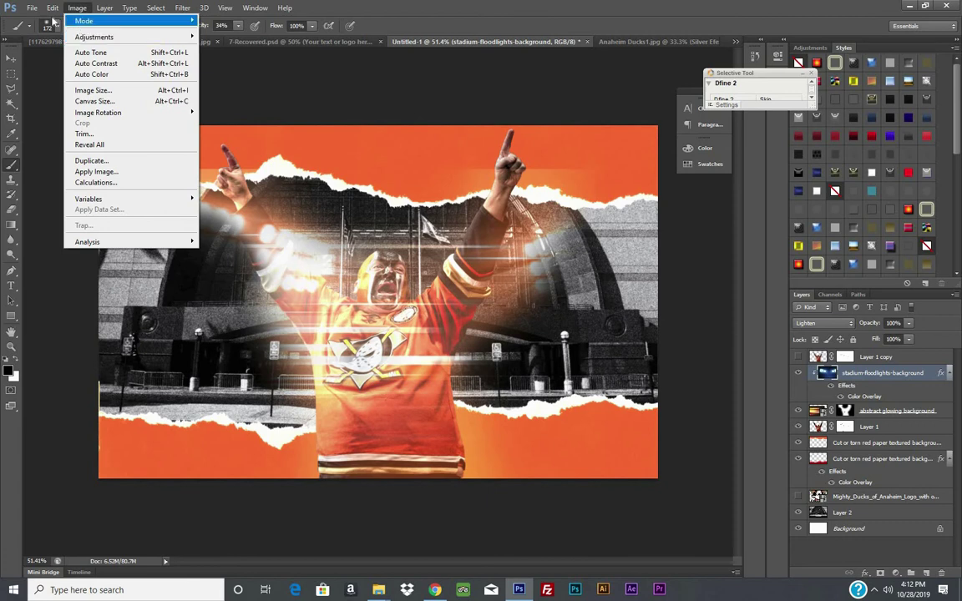
left_click(80, 39)
left_click(77, 8)
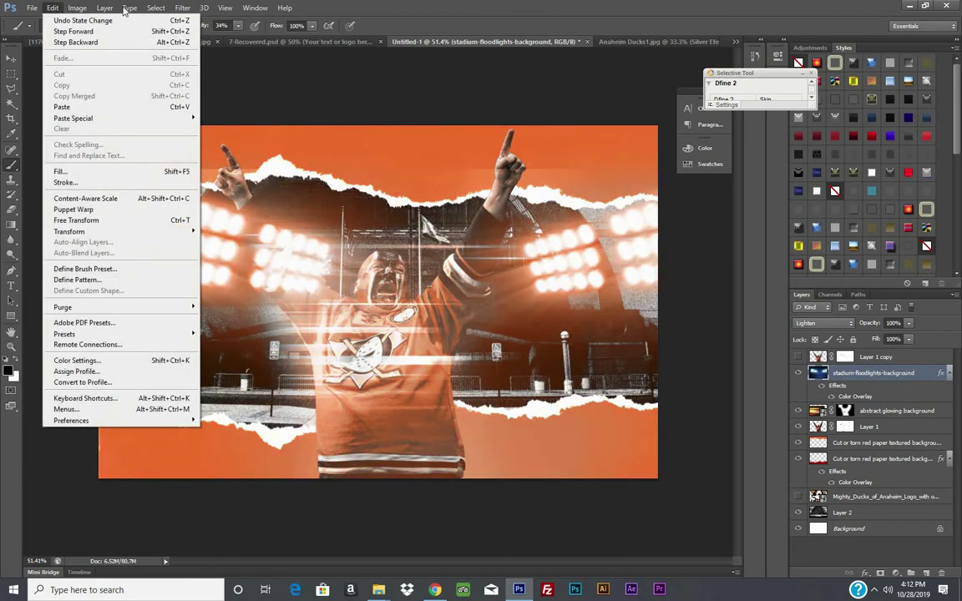
left_click(104, 8)
left_click(104, 8)
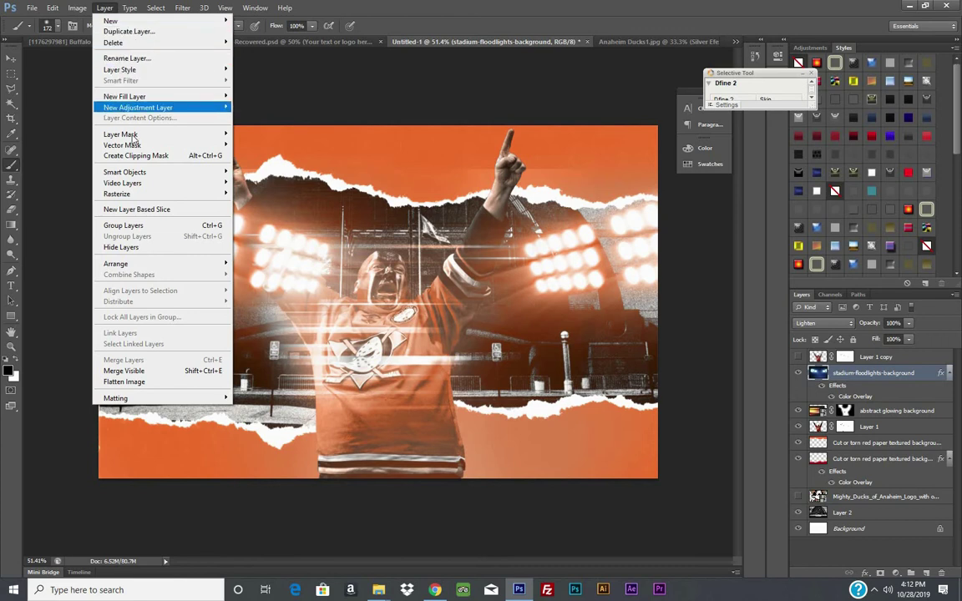
left_click(250, 133)
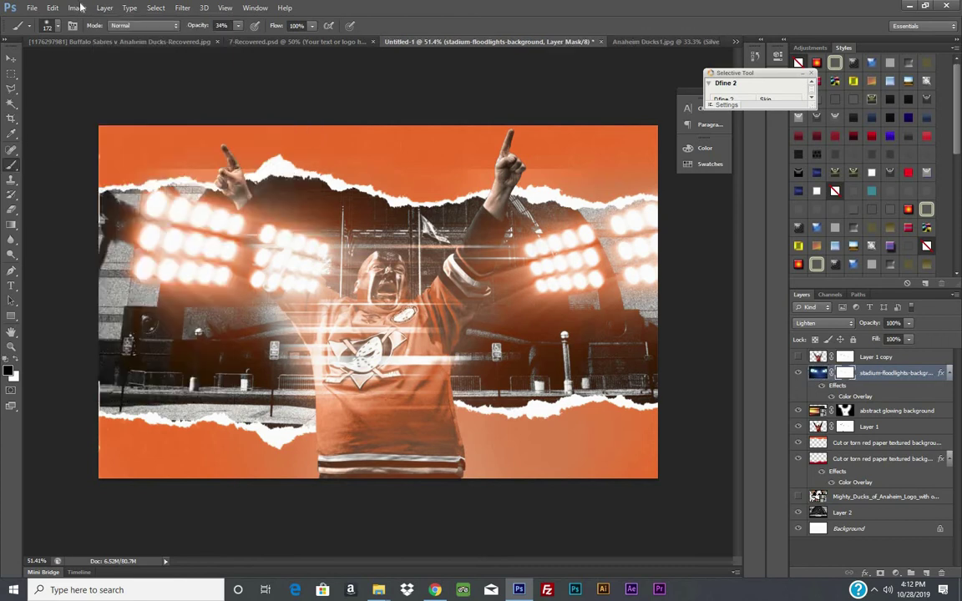
- Set a 193 px soft brush and mask out the floodlights beside the fan's left arm
left_click(55, 26)
type("193")
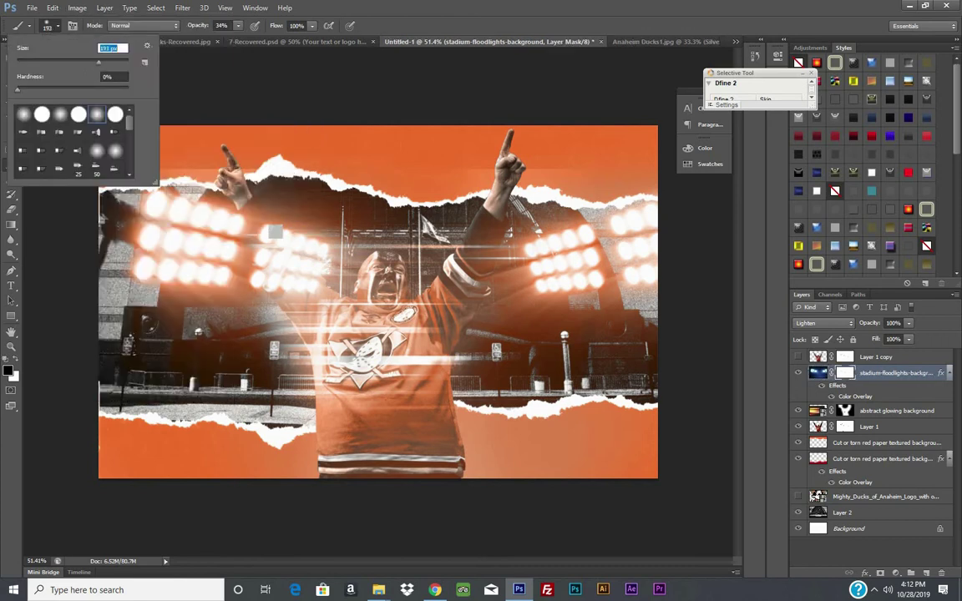
key("Return")
left_click_drag(250, 204, 267, 250)
mouse_move(250, 209)
left_mouse_down()
mouse_move(234, 251)
mouse_move(246, 213)
left_mouse_up()
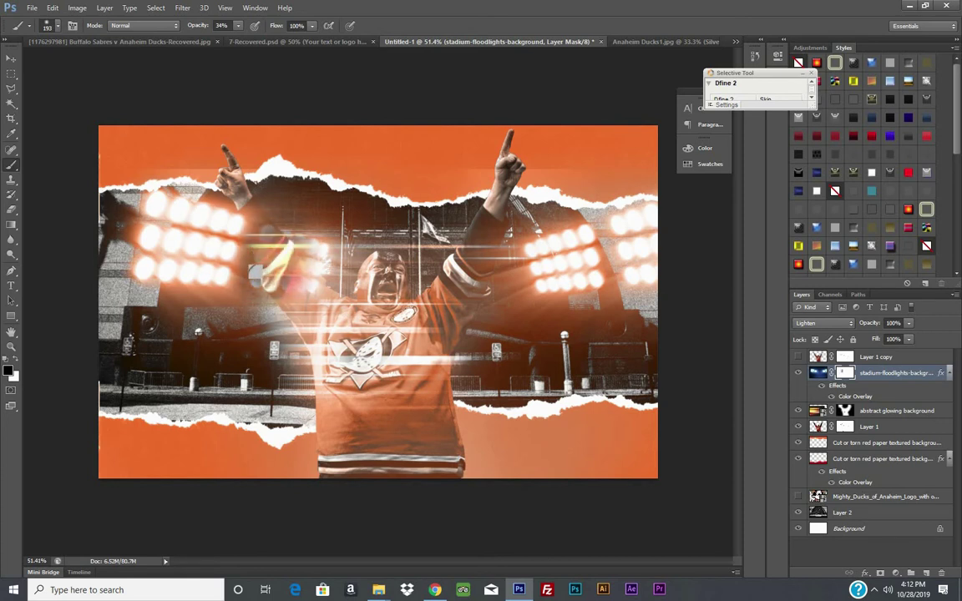
mouse_move(259, 269)
left_mouse_down()
mouse_move(288, 284)
mouse_move(280, 246)
mouse_move(260, 263)
mouse_move(294, 213)
mouse_move(310, 242)
left_mouse_up()
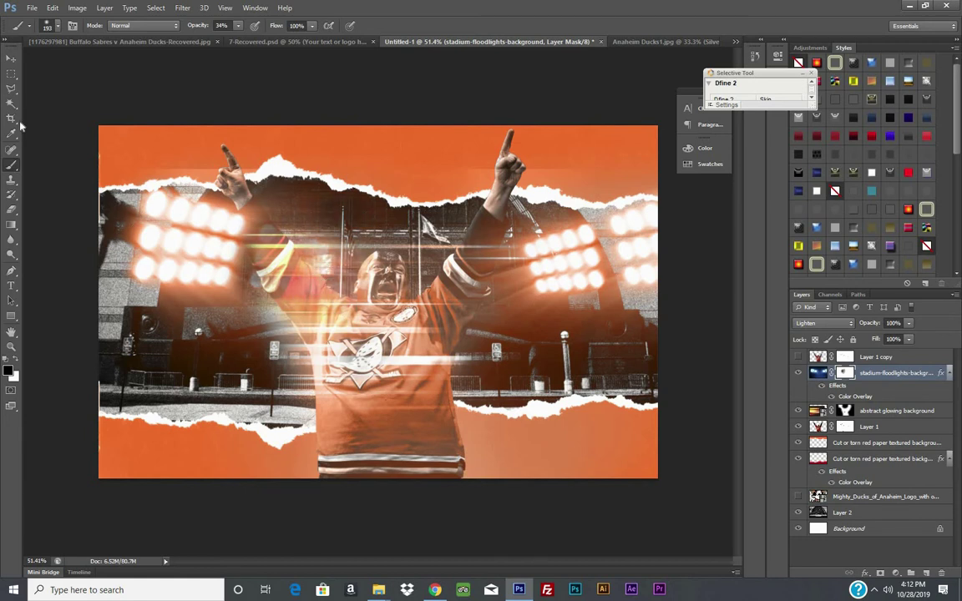
- Shift the floodlights toward centre, then mask the glow off the fan's head and face with a larger brush
left_click(11, 57)
mouse_move(224, 266)
left_mouse_down()
mouse_move(102, 267)
mouse_move(136, 267)
left_mouse_up()
left_click(11, 163)
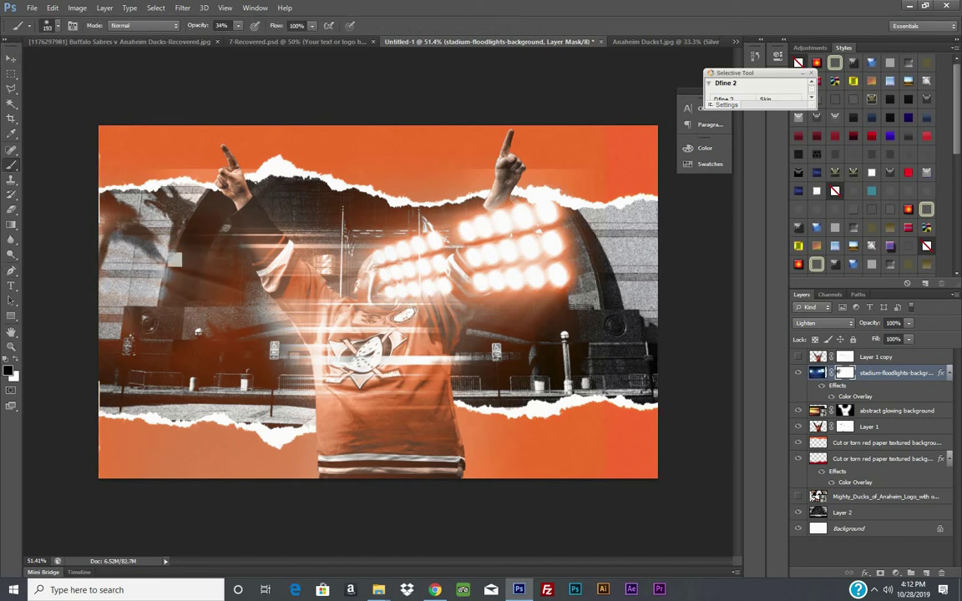
mouse_move(182, 213)
left_mouse_down()
mouse_move(189, 263)
mouse_move(235, 324)
mouse_move(291, 294)
mouse_move(370, 331)
mouse_move(401, 242)
mouse_move(455, 224)
left_mouse_up()
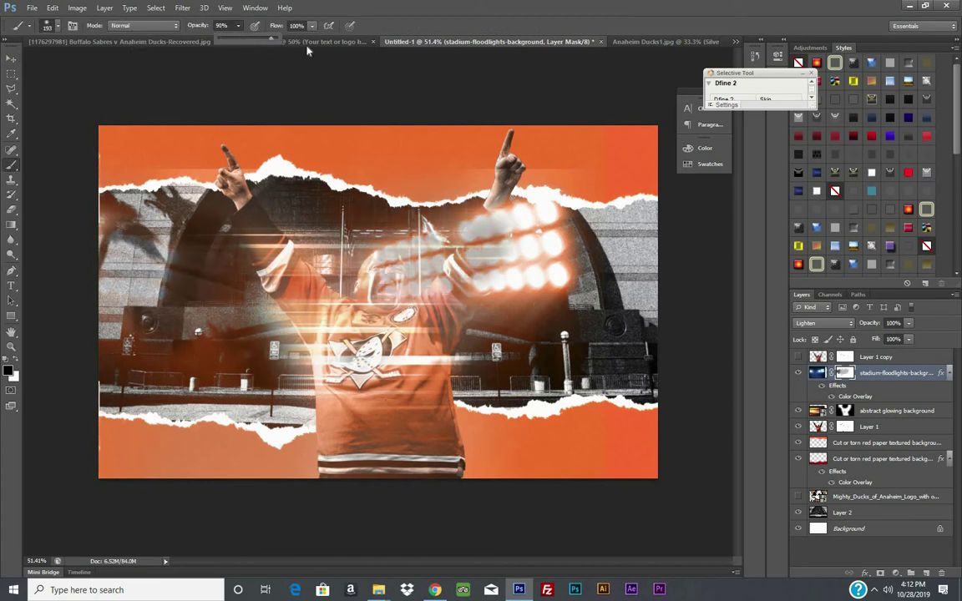
left_click(56, 30)
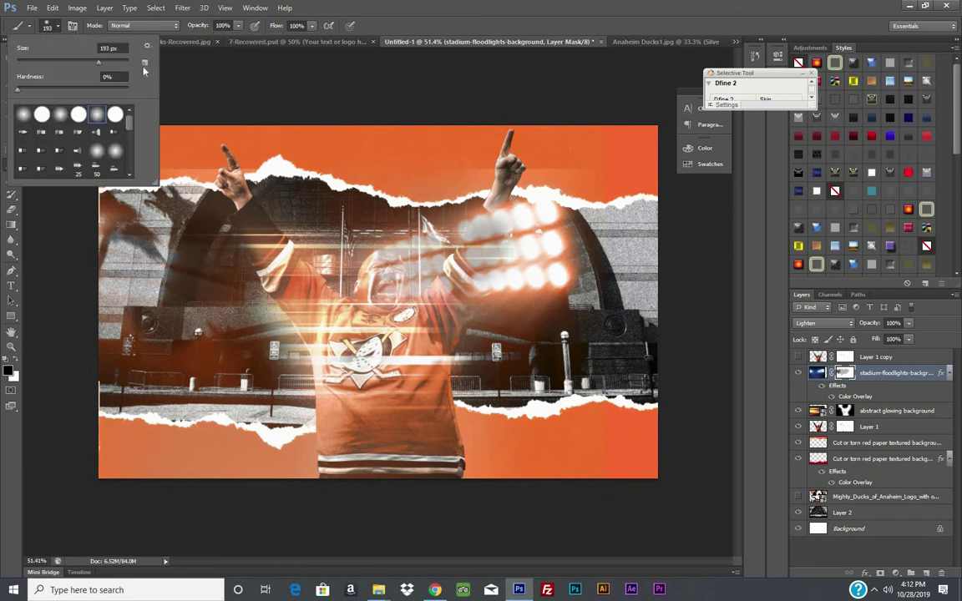
left_click_drag(98, 62, 142, 63)
key("Return")
mouse_move(501, 233)
left_mouse_down()
mouse_move(443, 250)
mouse_move(376, 243)
left_mouse_up()
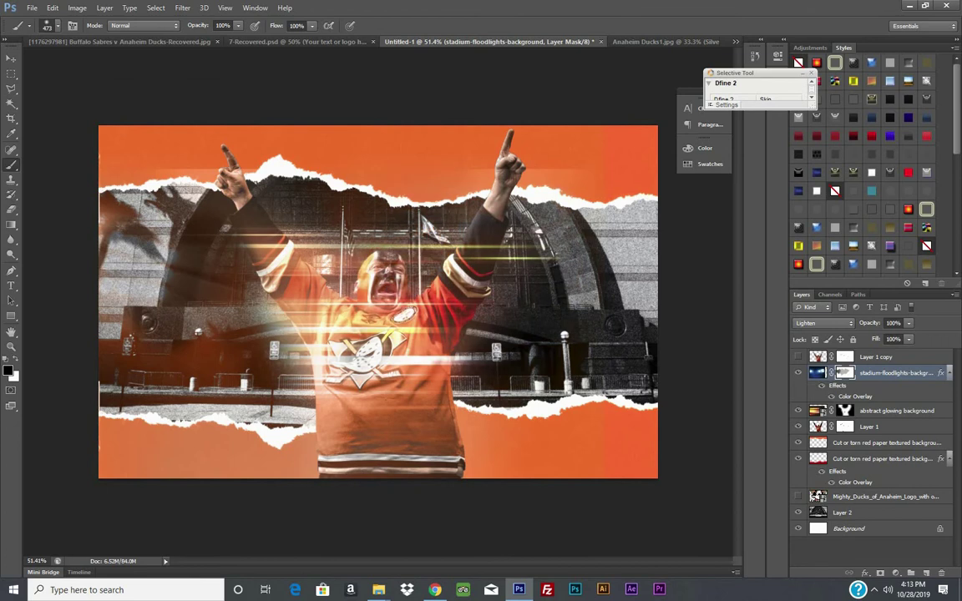
- Move the floodlights image so the lights sit at left, and shrink the brush to 174 px
key("v")
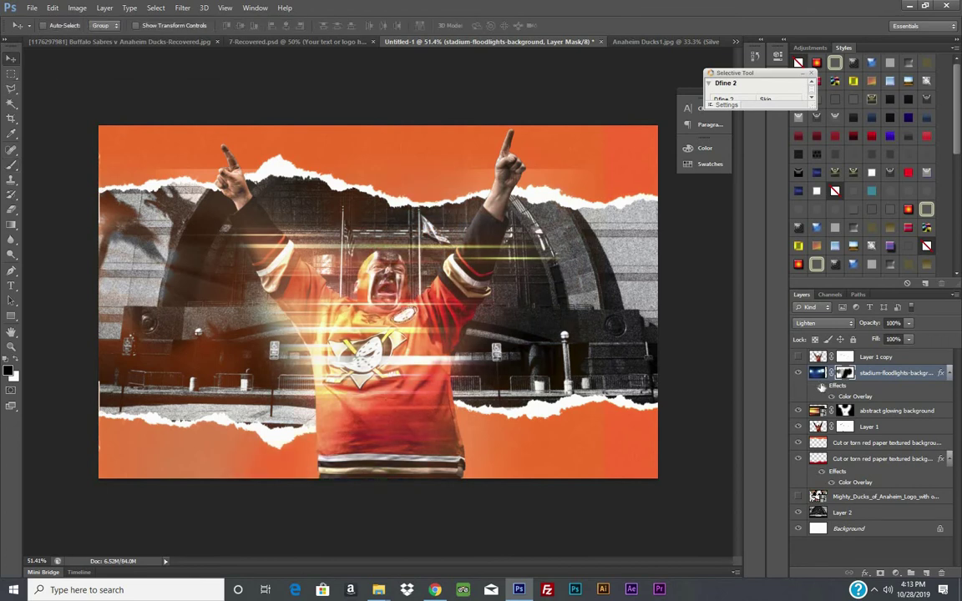
key("ctrl+2")
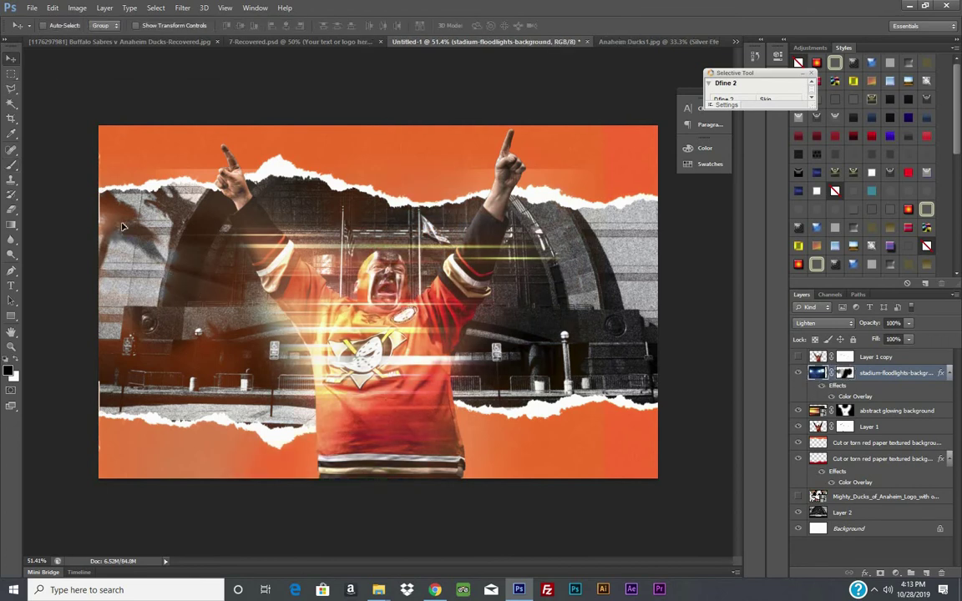
left_click_drag(122, 226, 268, 185)
left_click(12, 164)
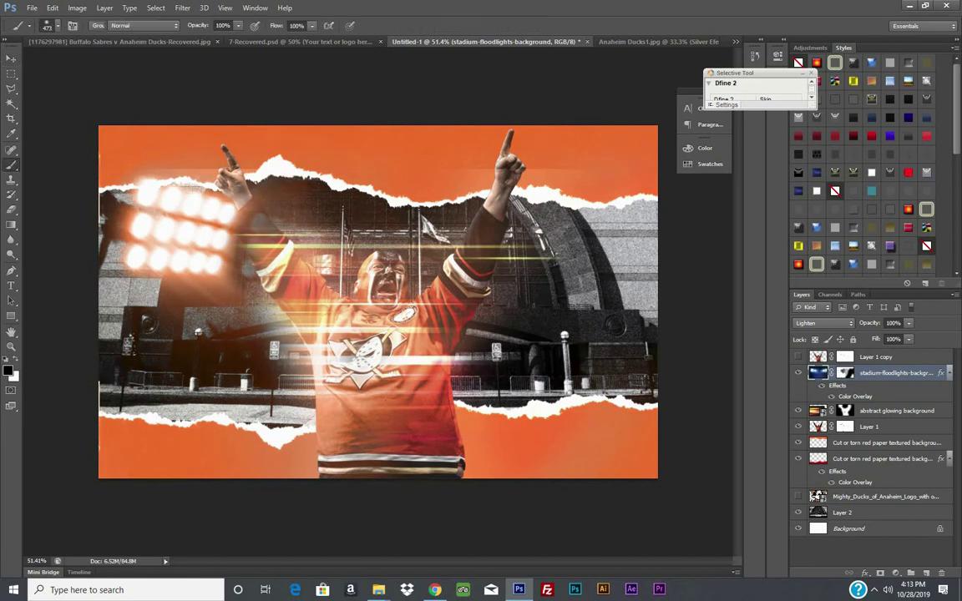
left_click(52, 25)
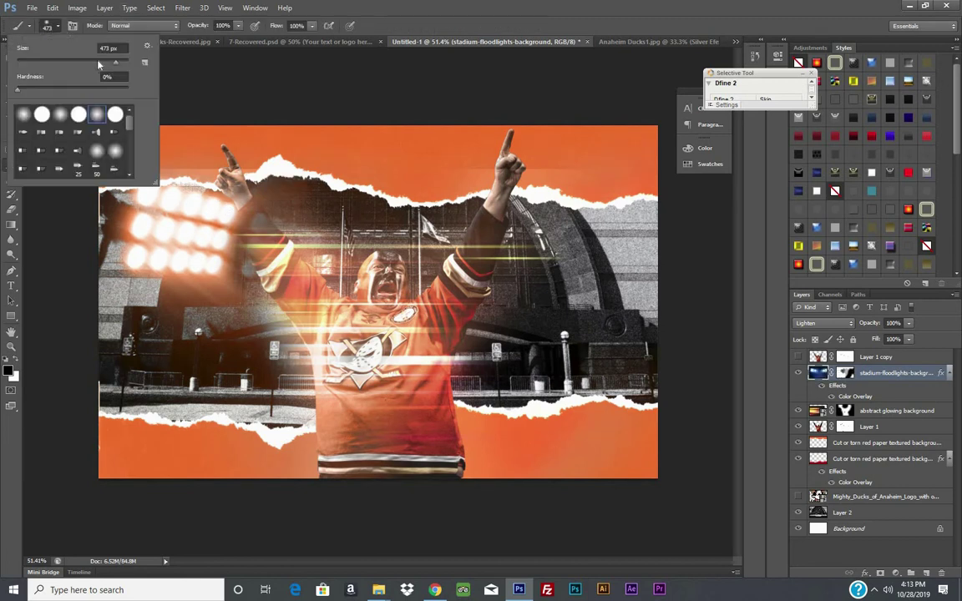
left_click_drag(86, 55, 83, 56)
left_click(250, 224)
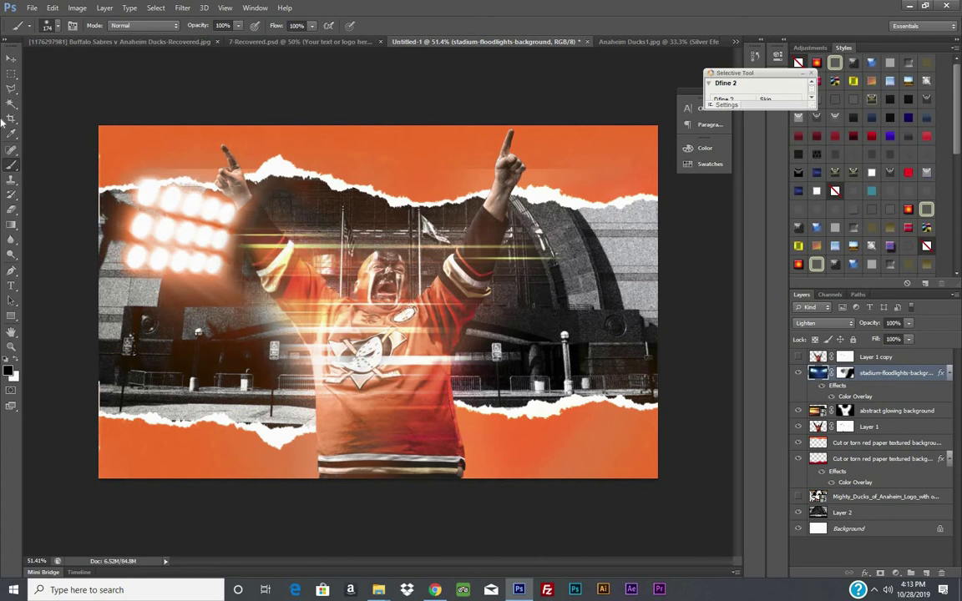
- Reposition the floodlights toward the upper left with a 463 px brush set, so lights glow only there
left_click(13, 50)
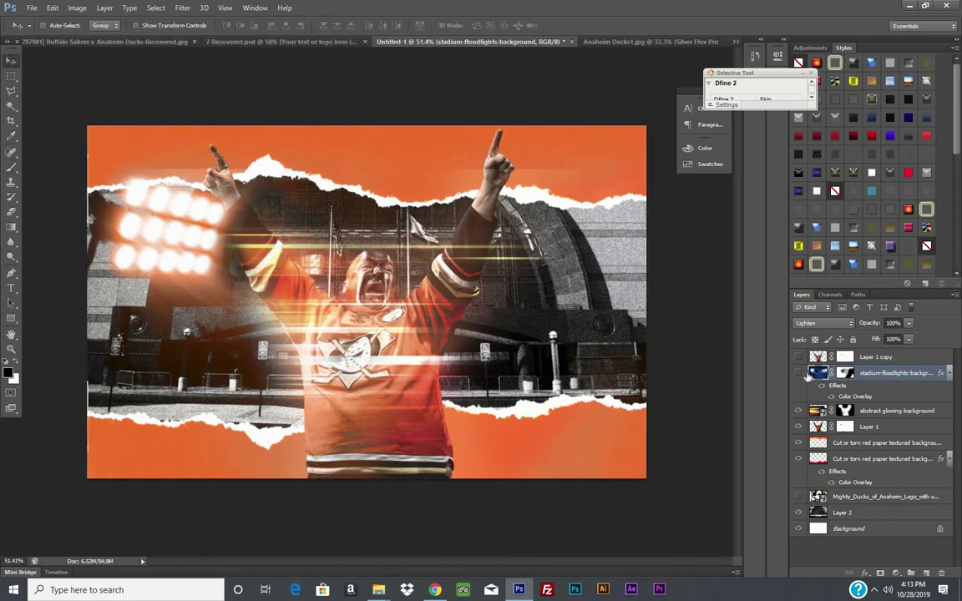
left_click(798, 374)
left_click(799, 374)
left_click_drag(223, 305, 208, 259)
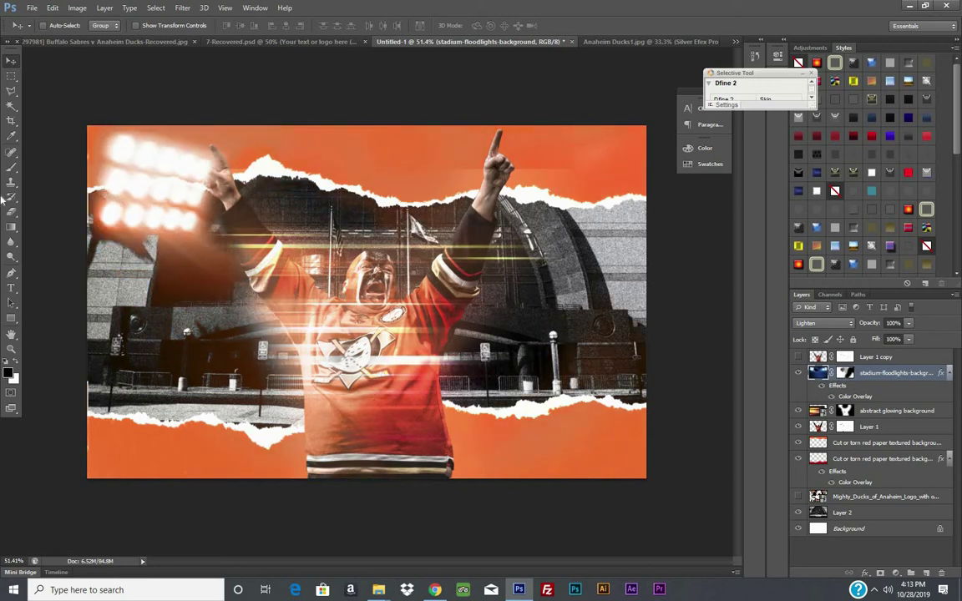
left_click(11, 152)
left_click(52, 25)
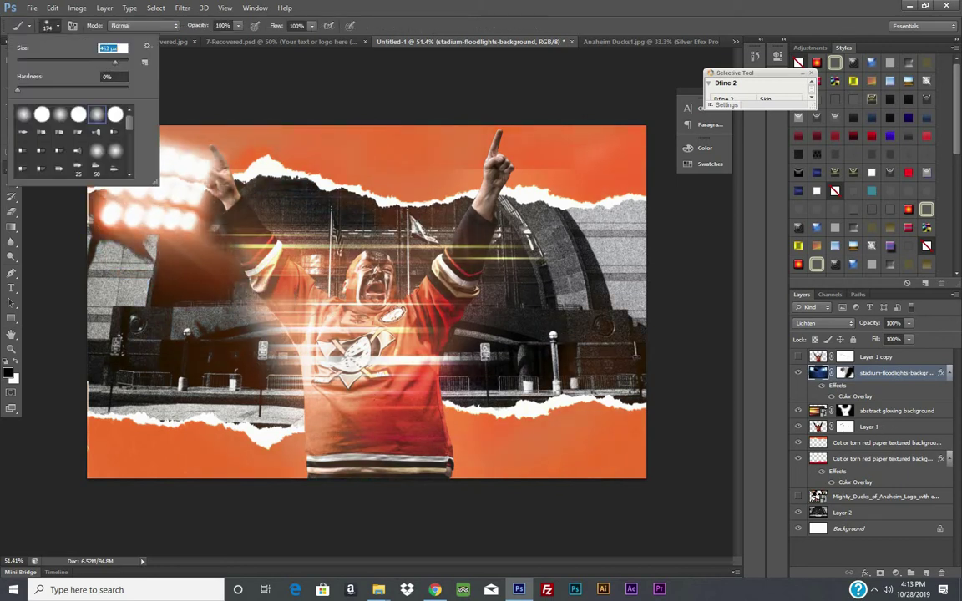
key("Return")
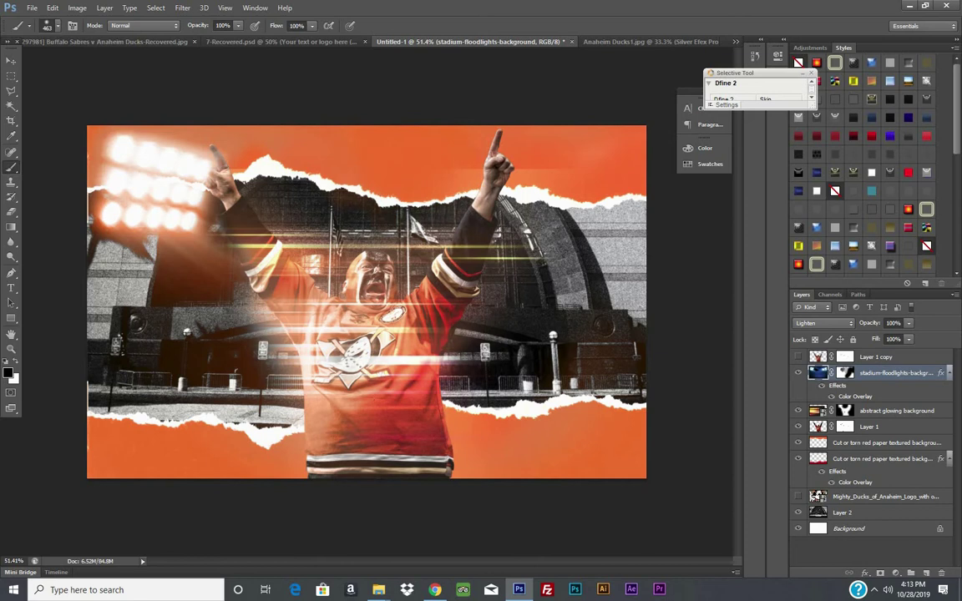
left_click(11, 60)
left_click_drag(114, 160, 95, 156)
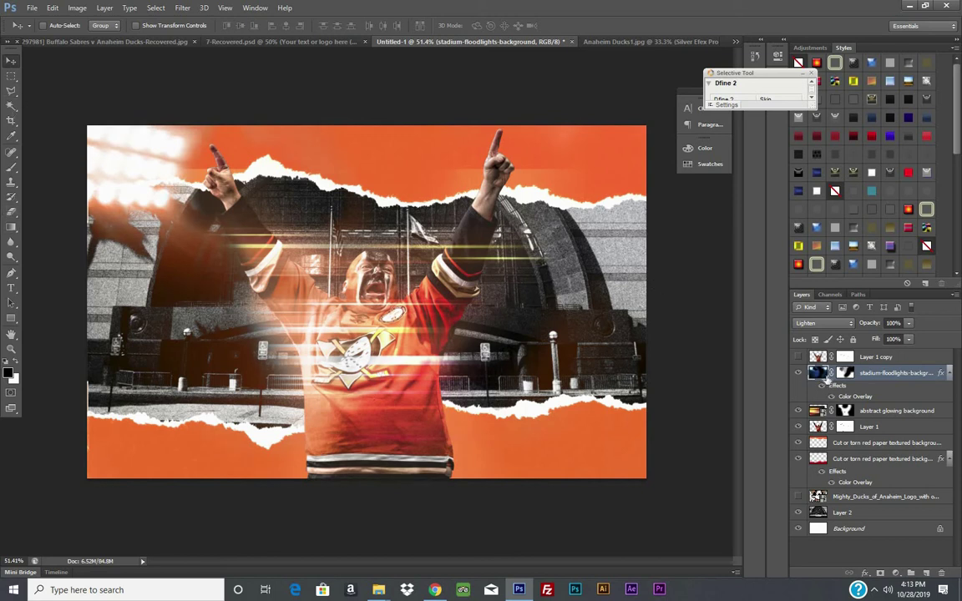
left_click_drag(218, 181, 142, 184)
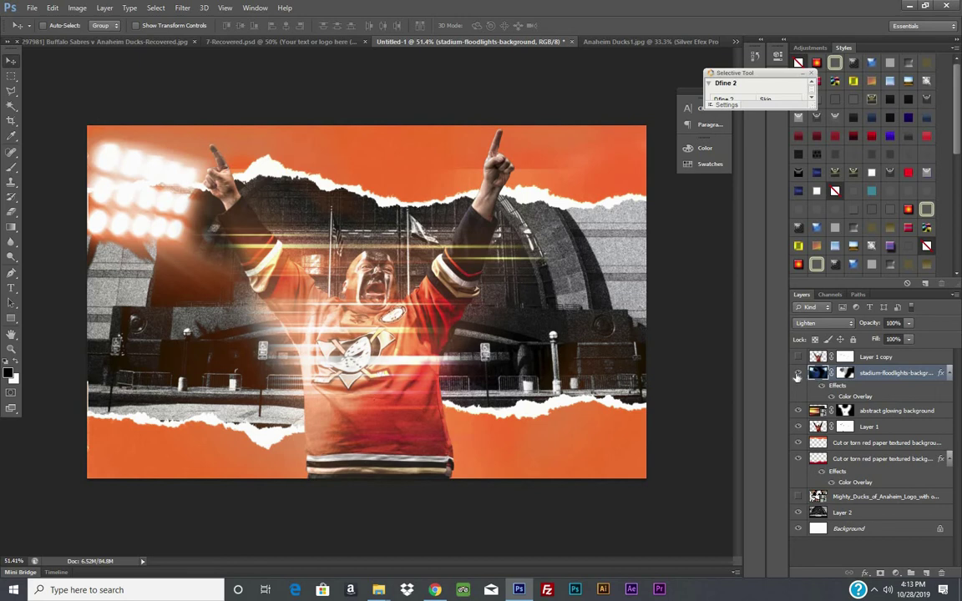
- Hide the floodlights, compare the glowing streaks layer, and drag its streaks lower across the fan's jersey
left_click(797, 374)
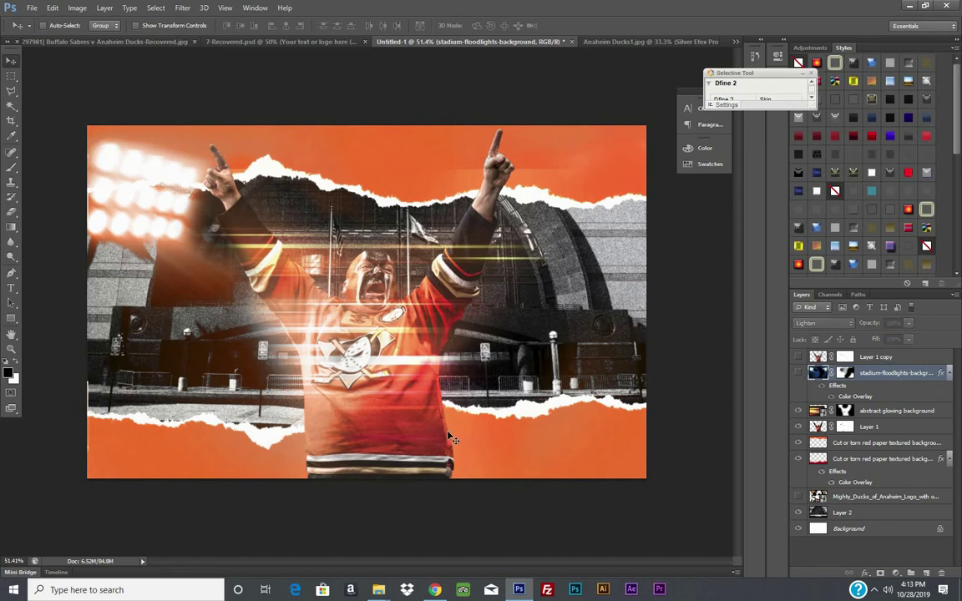
left_click(799, 411)
left_click(798, 410)
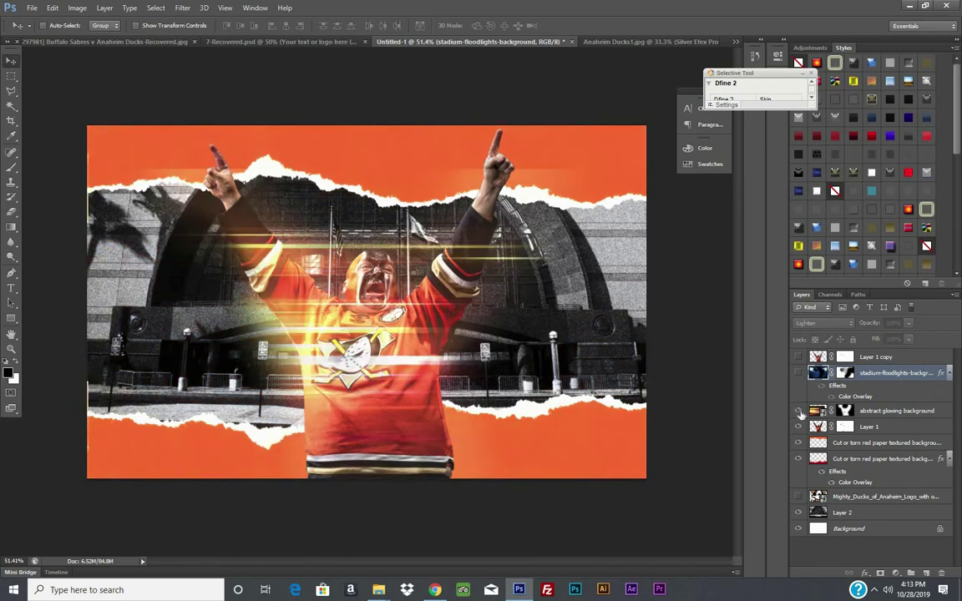
left_click(798, 411)
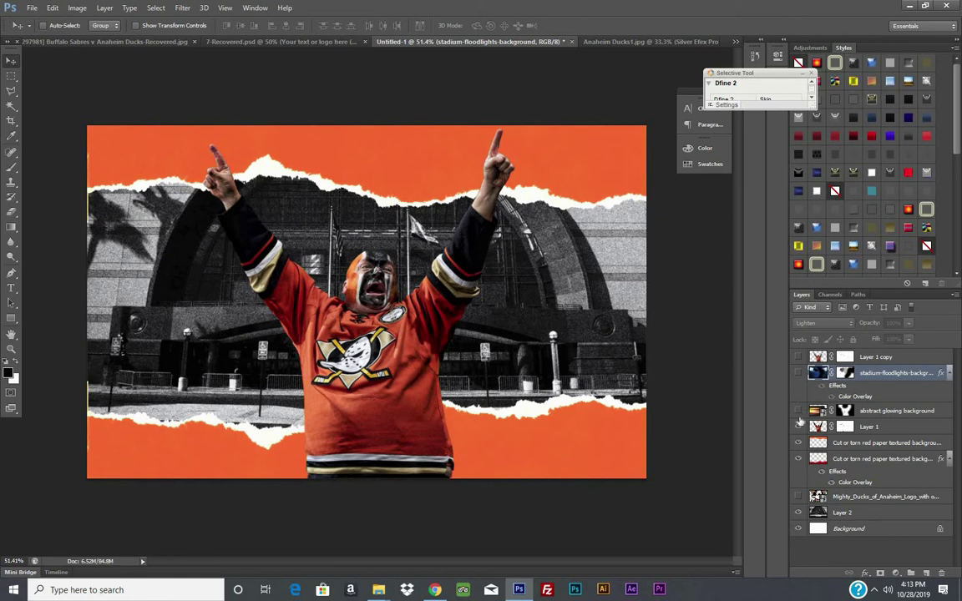
left_click(798, 410)
left_click(894, 411)
mouse_move(390, 266)
left_mouse_down()
mouse_move(379, 422)
mouse_move(410, 424)
mouse_move(372, 430)
left_mouse_up()
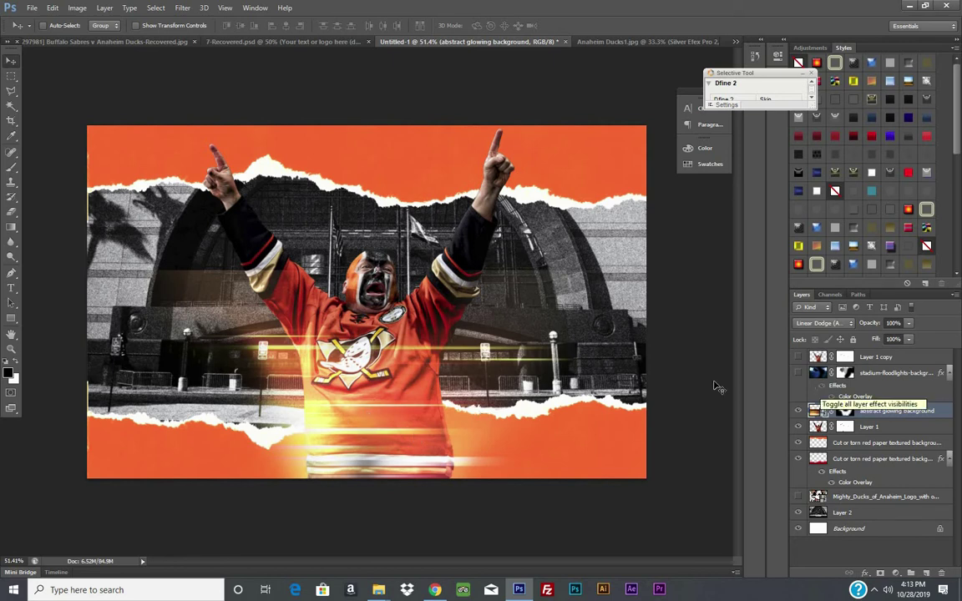
left_click(834, 497)
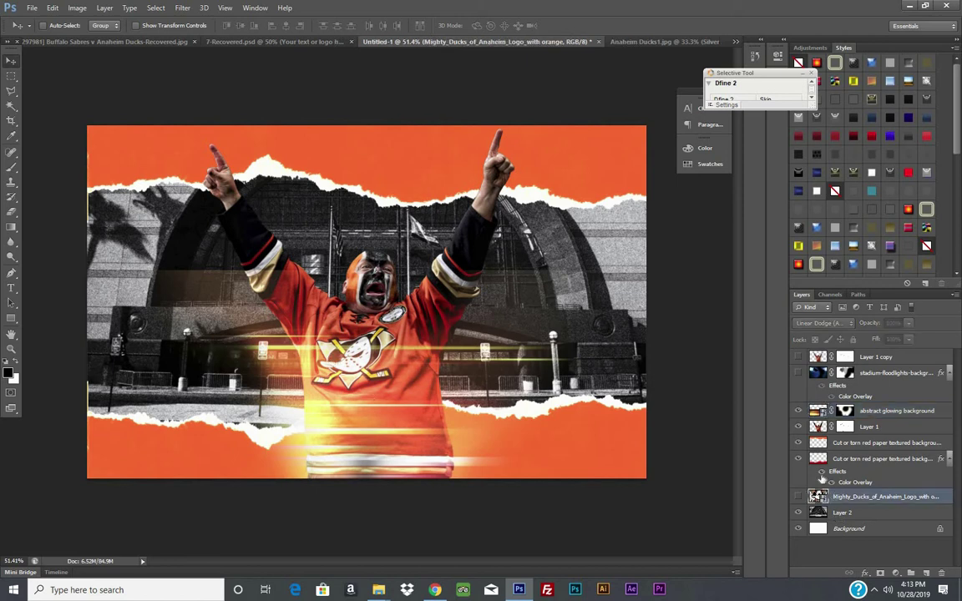
- Show the Mighty_Ducks_of_Anaheim_Logo layer and drag the logo until it's centred behind the fan
left_click(797, 497)
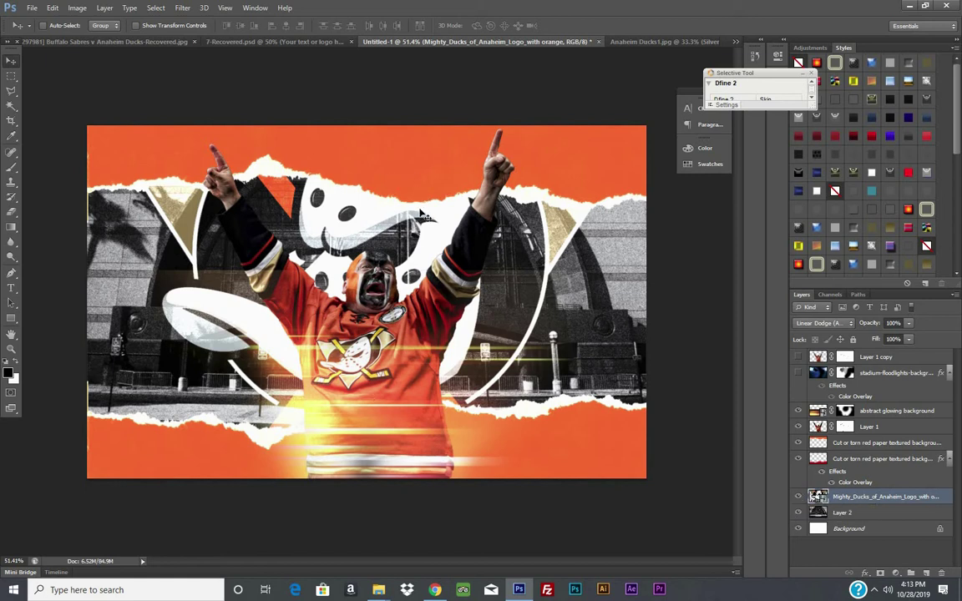
mouse_move(422, 216)
left_mouse_down()
mouse_move(269, 211)
mouse_move(337, 280)
left_mouse_up()
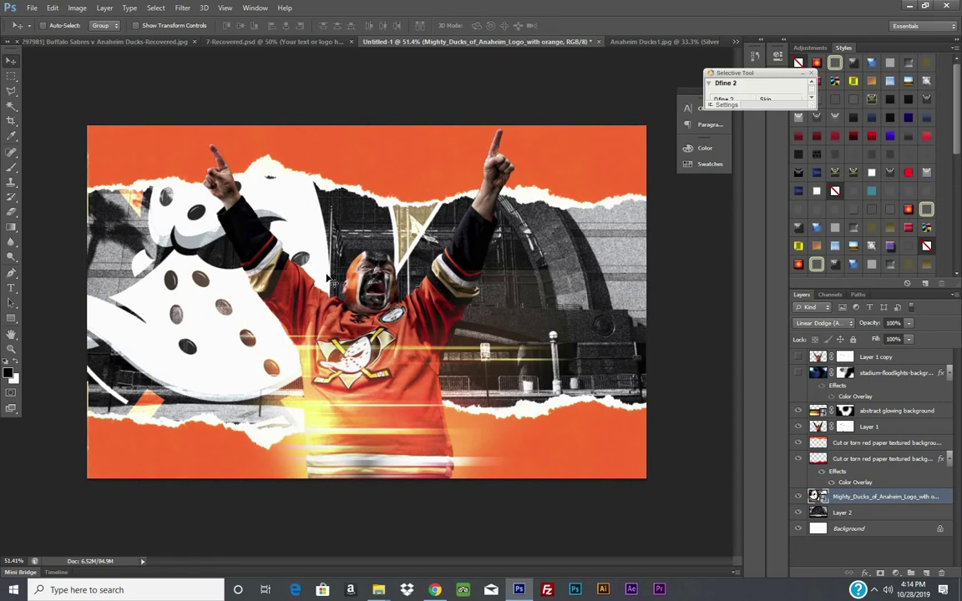
left_click_drag(316, 268, 471, 273)
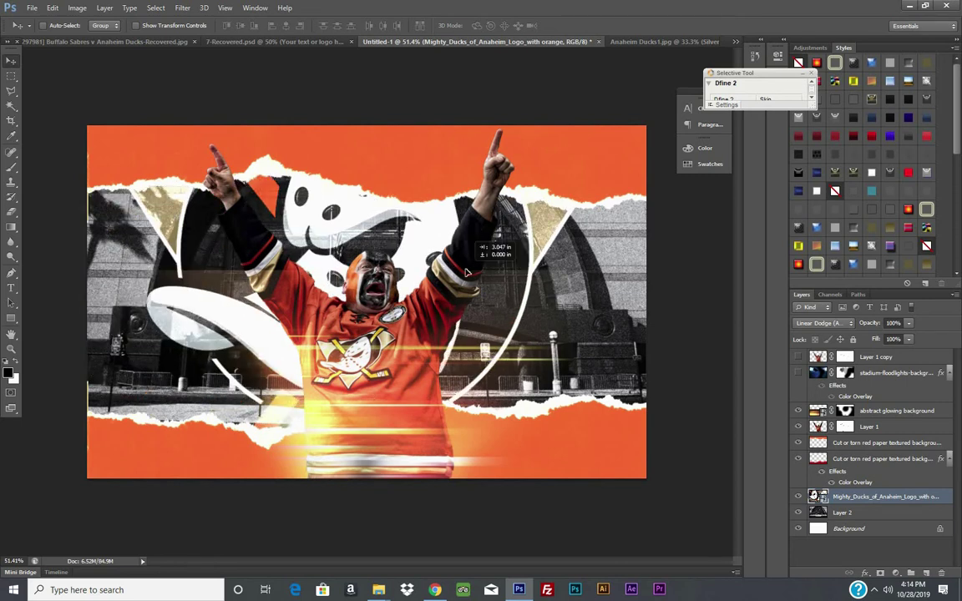
mouse_move(378, 590)
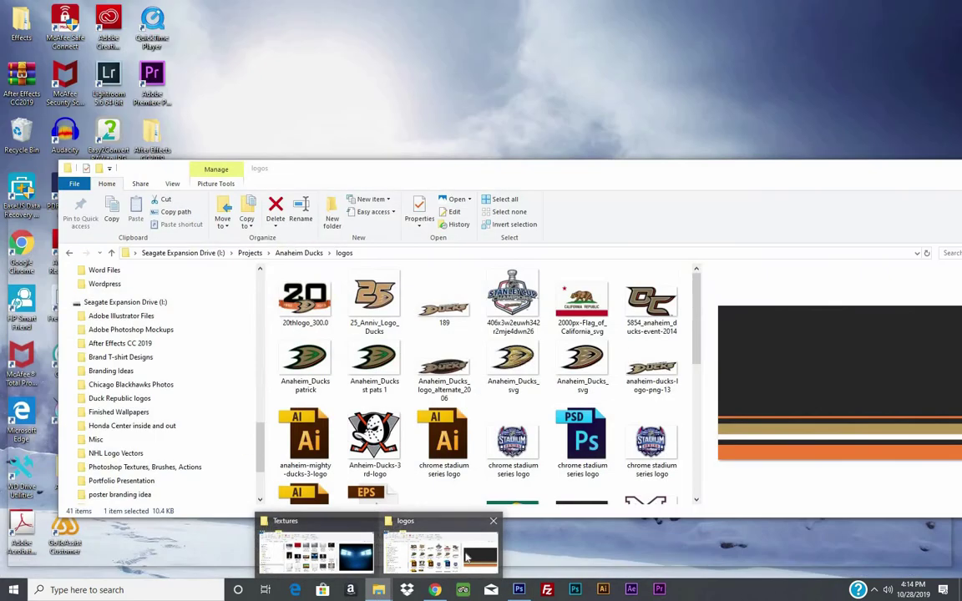
- Navigate from the logos folder through Projects and Ducks images into NHL logos and the Stitched folder
left_click(468, 557)
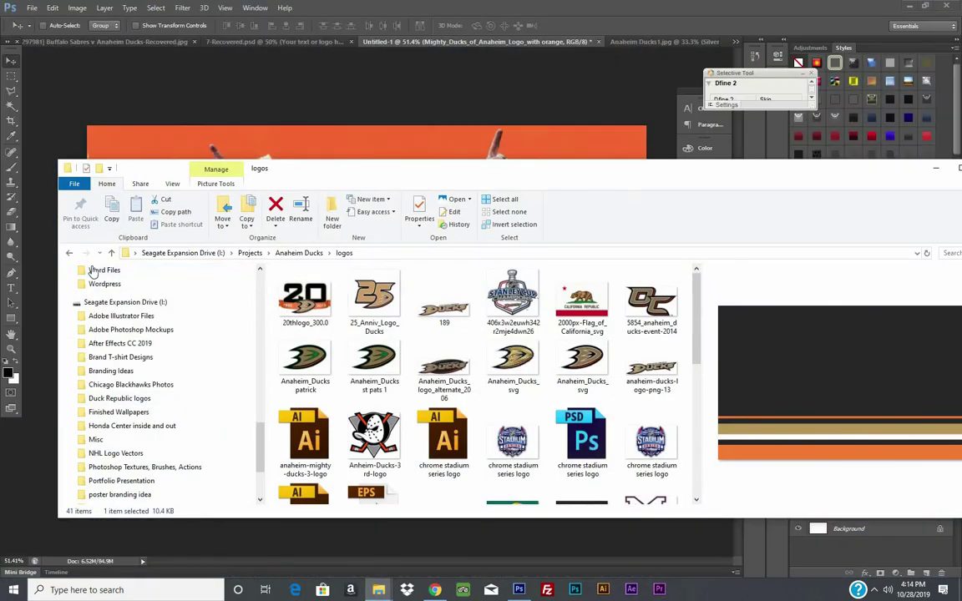
left_click(70, 253)
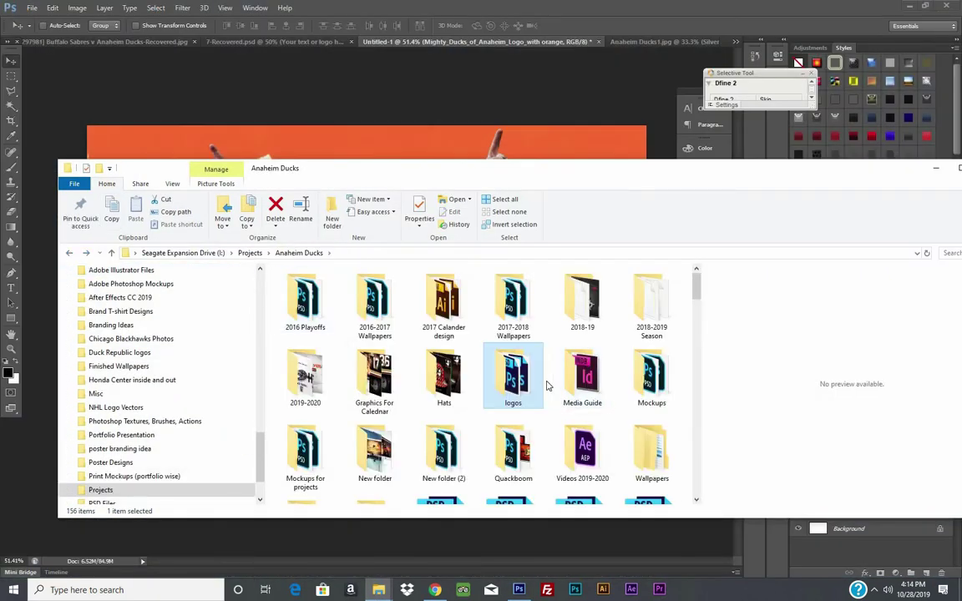
scroll(548, 386, "up", 1)
left_click(69, 252)
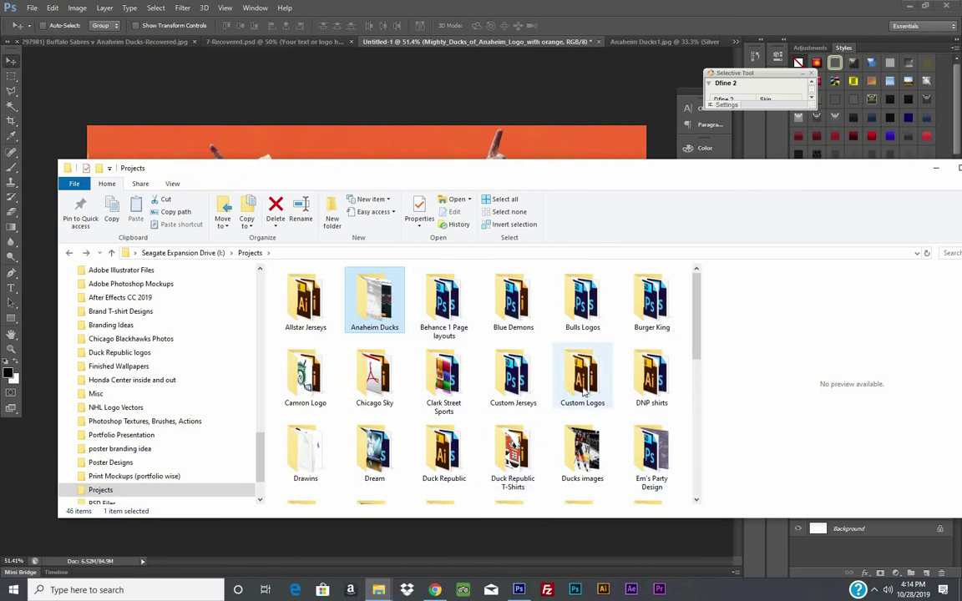
left_click(582, 456)
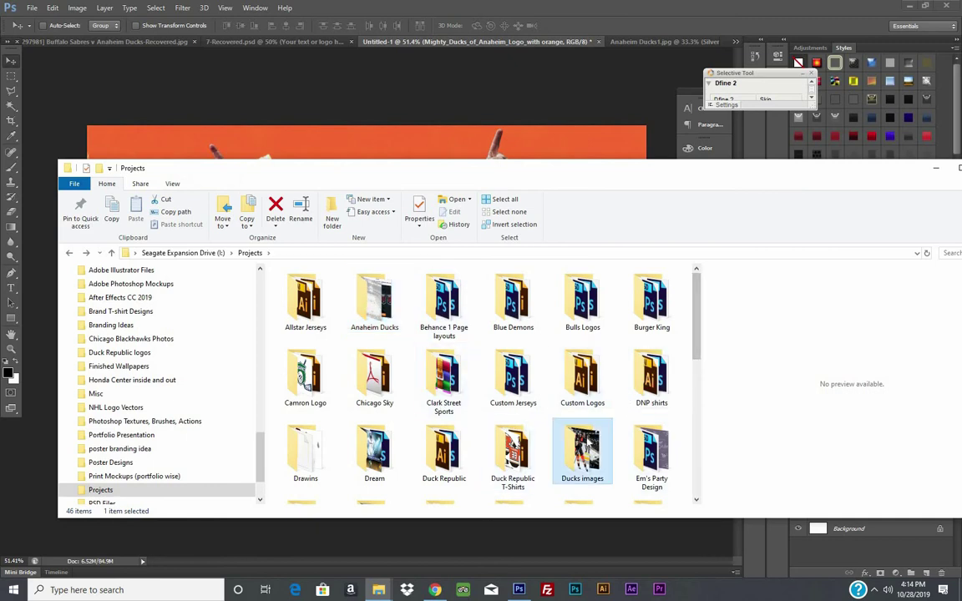
double_click(582, 455)
double_click(651, 297)
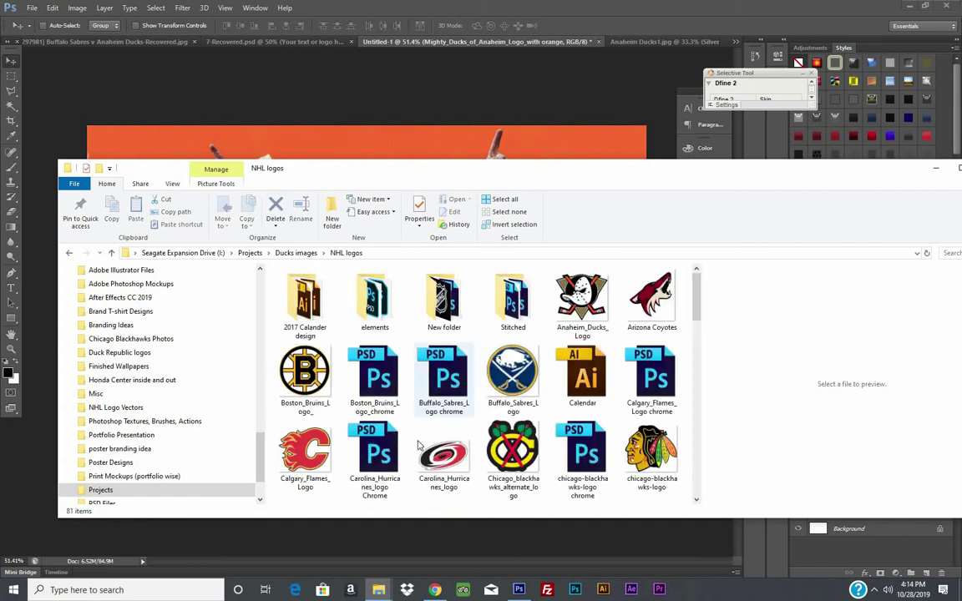
double_click(444, 296)
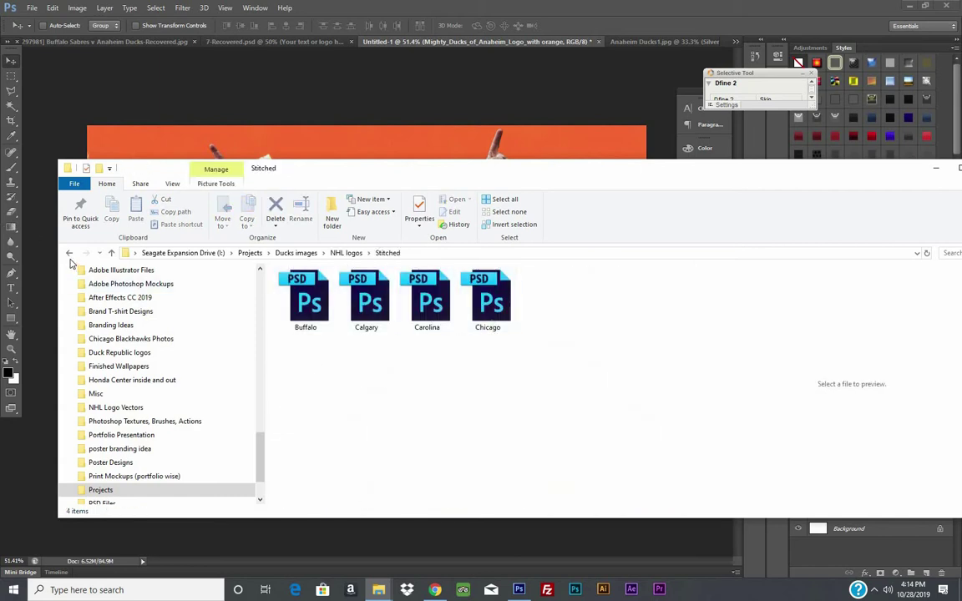
- Check New folder's team logo tiles, then go back up to the Ducks images folder
key("alt+Left")
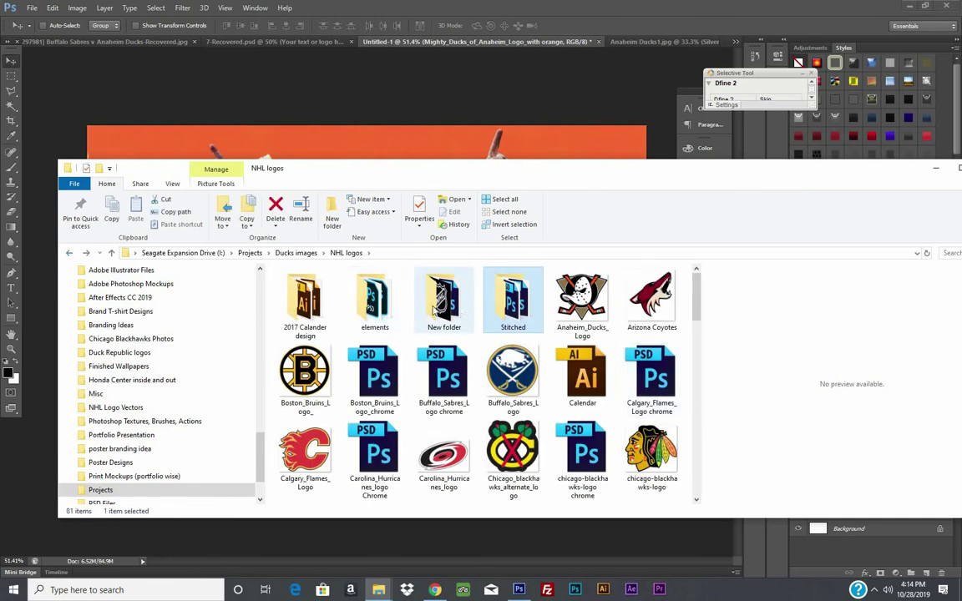
left_click(434, 309)
double_click(434, 309)
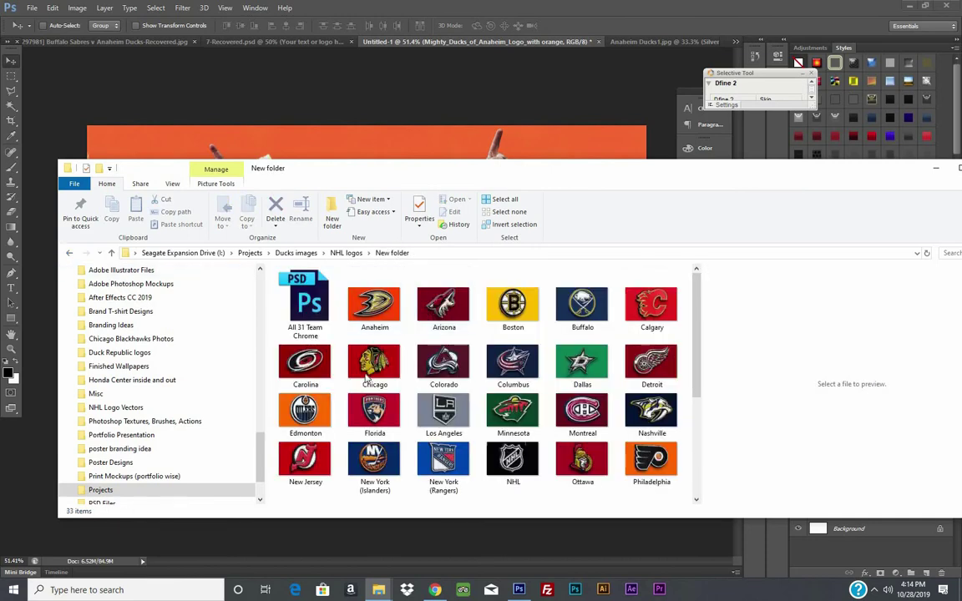
scroll(365, 378, "down", 3)
scroll(365, 377, "up", 3)
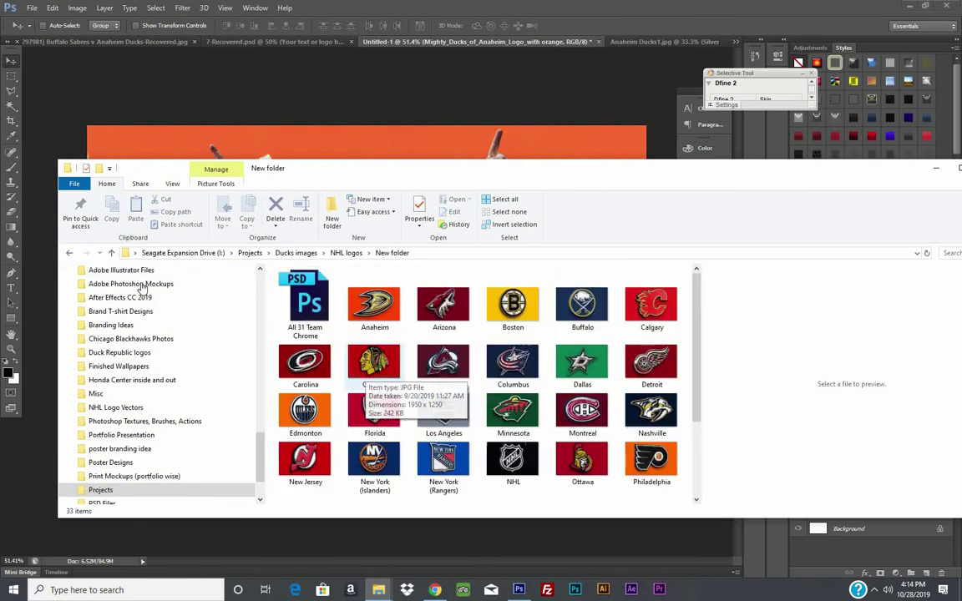
left_click(69, 253)
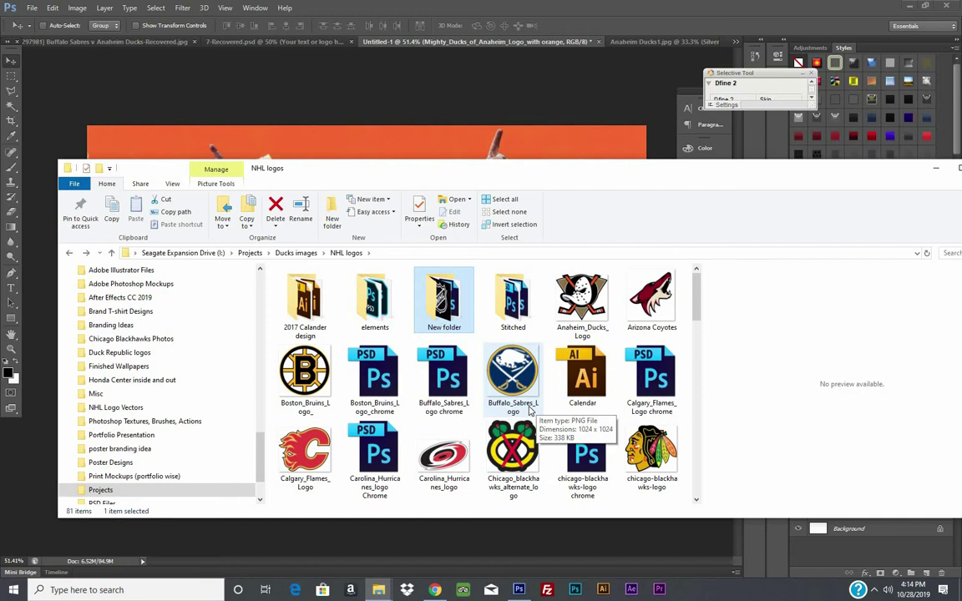
scroll(529, 409, "down", 1)
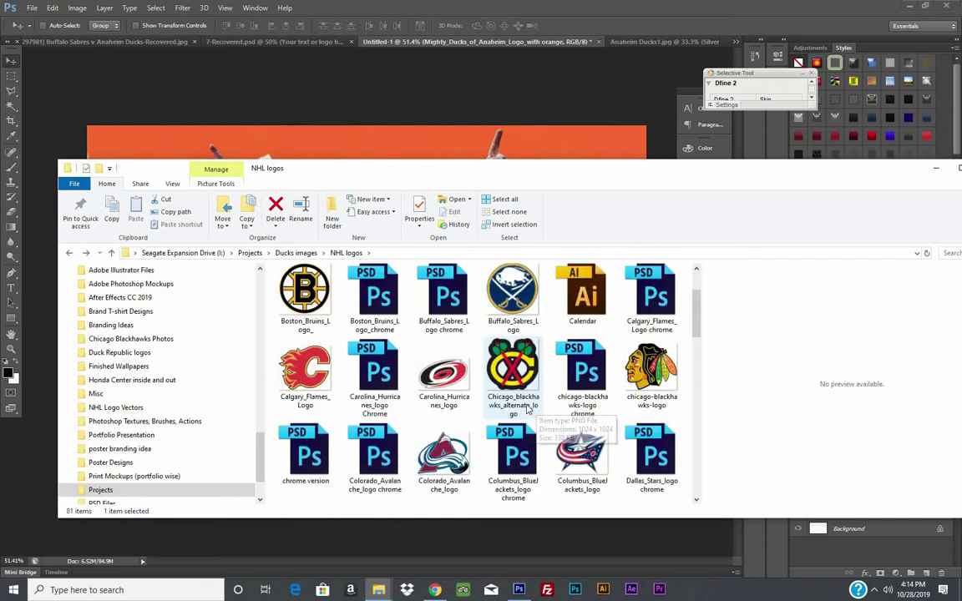
left_click(69, 253)
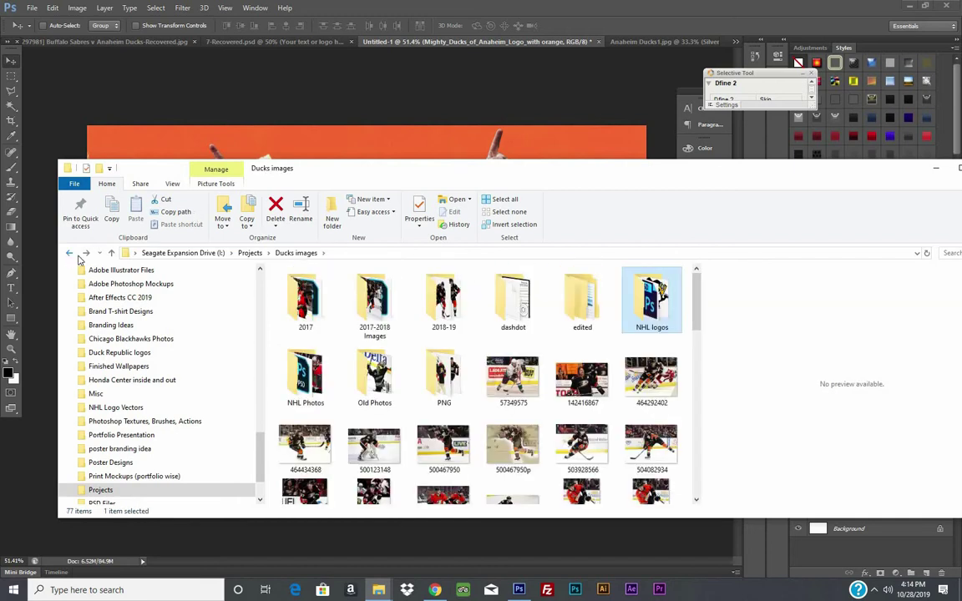
- Return to Projects and browse the Anaheim Ducks project's logos folder
scroll(546, 431, "down", 2)
scroll(545, 431, "down", 3)
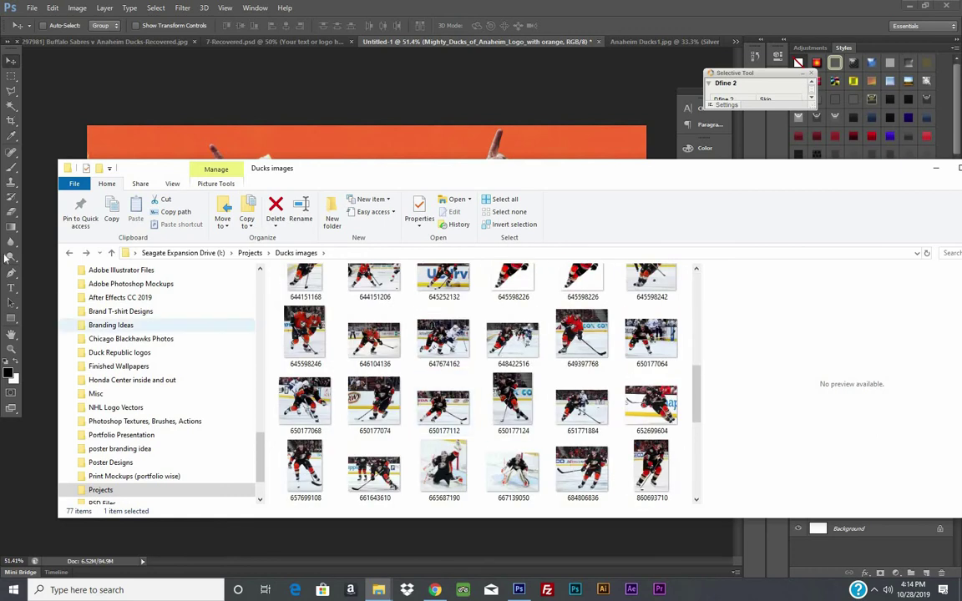
left_click(69, 253)
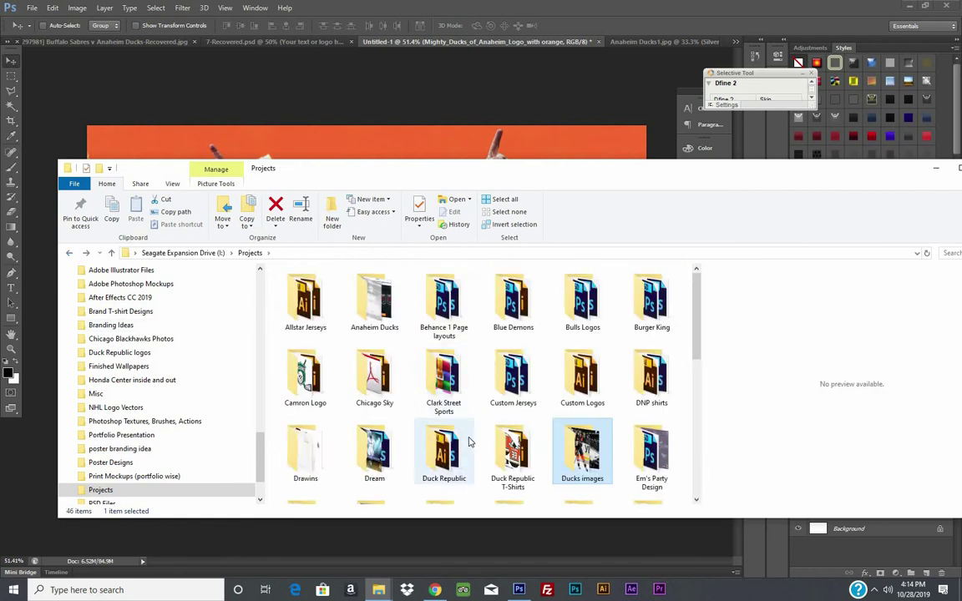
scroll(476, 430, "down", 5)
scroll(468, 439, "up", 3)
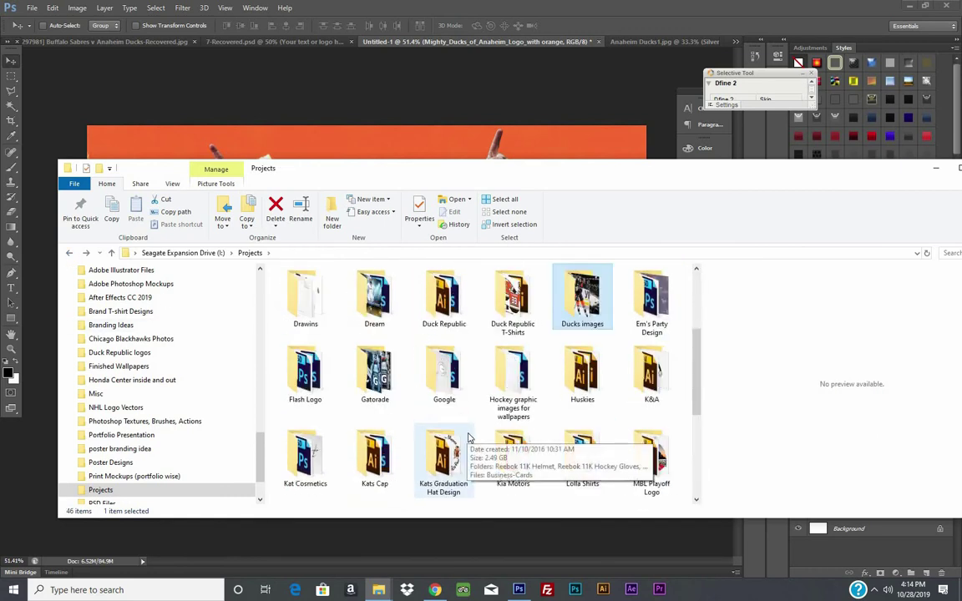
scroll(469, 436, "up", 2)
double_click(375, 299)
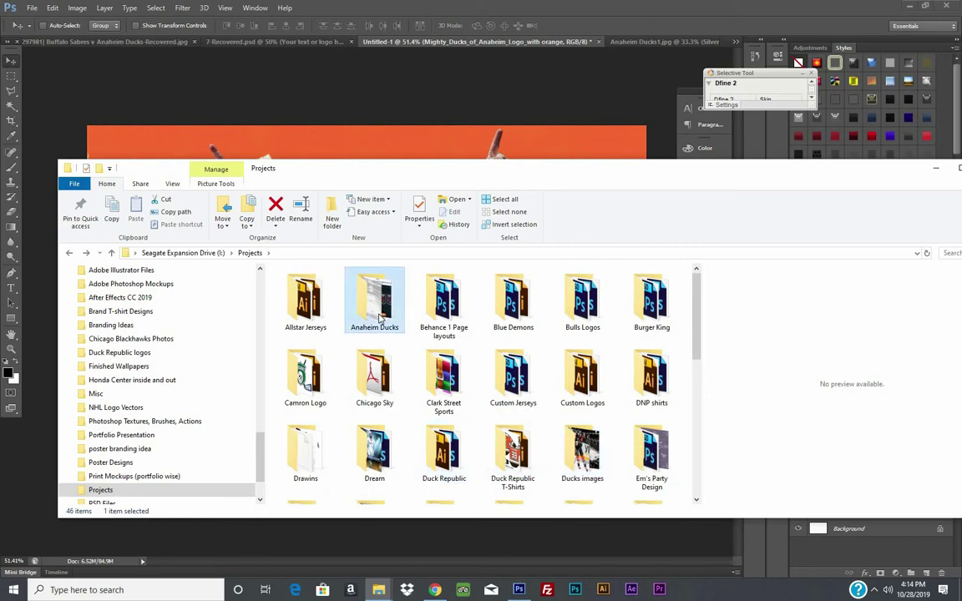
scroll(431, 375, "down", 1)
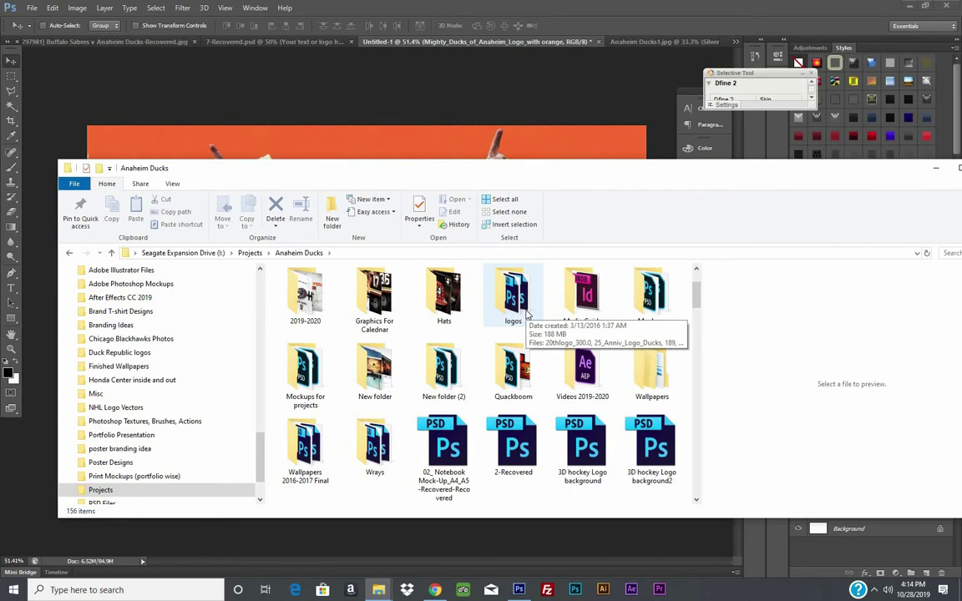
double_click(512, 294)
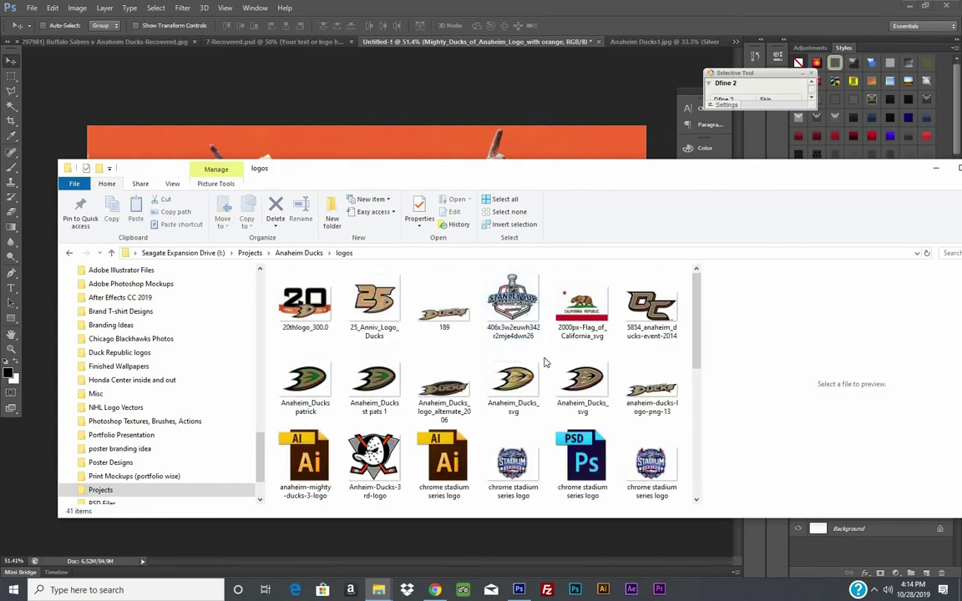
scroll(501, 351, "down", 3)
scroll(457, 433, "down", 1)
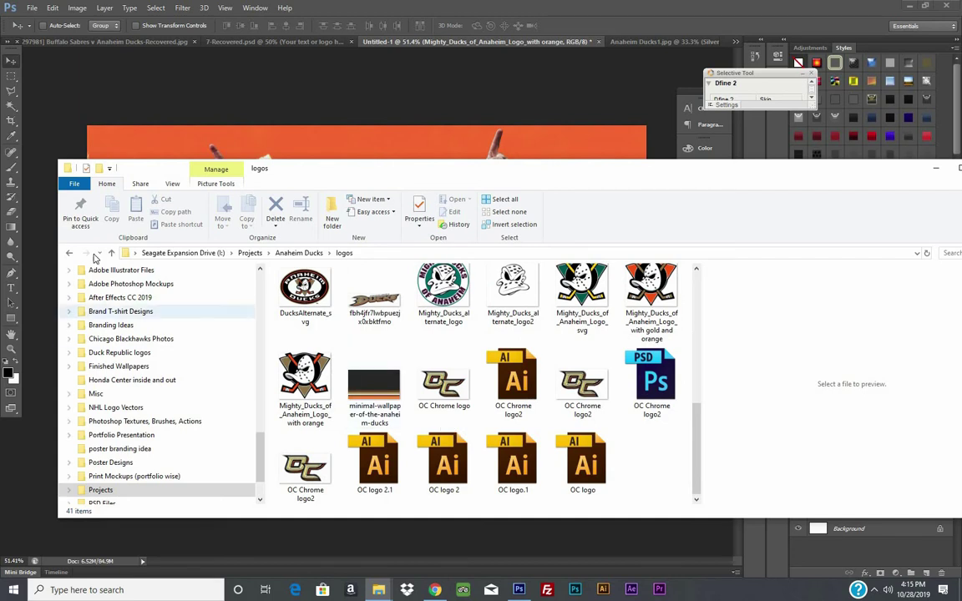
- Search the whole drive for 'stitche' and select the Ducks Logo Stitched2 result
left_click(69, 253)
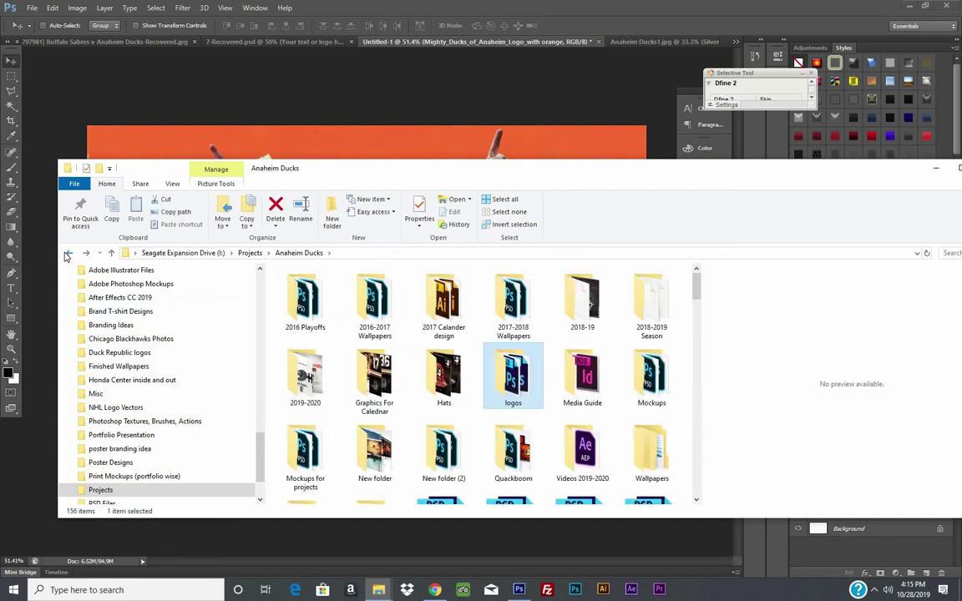
left_click(68, 253)
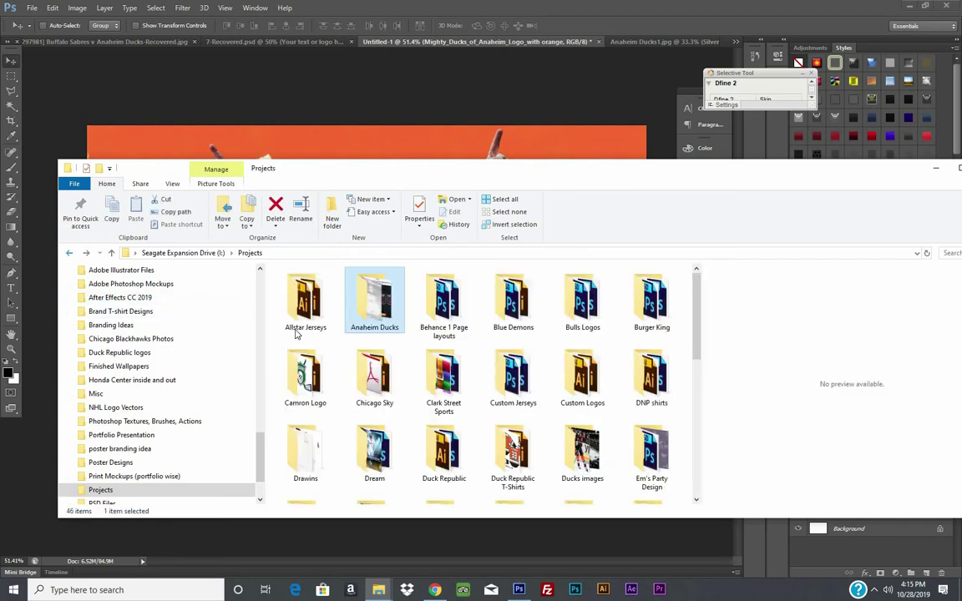
left_click(69, 254)
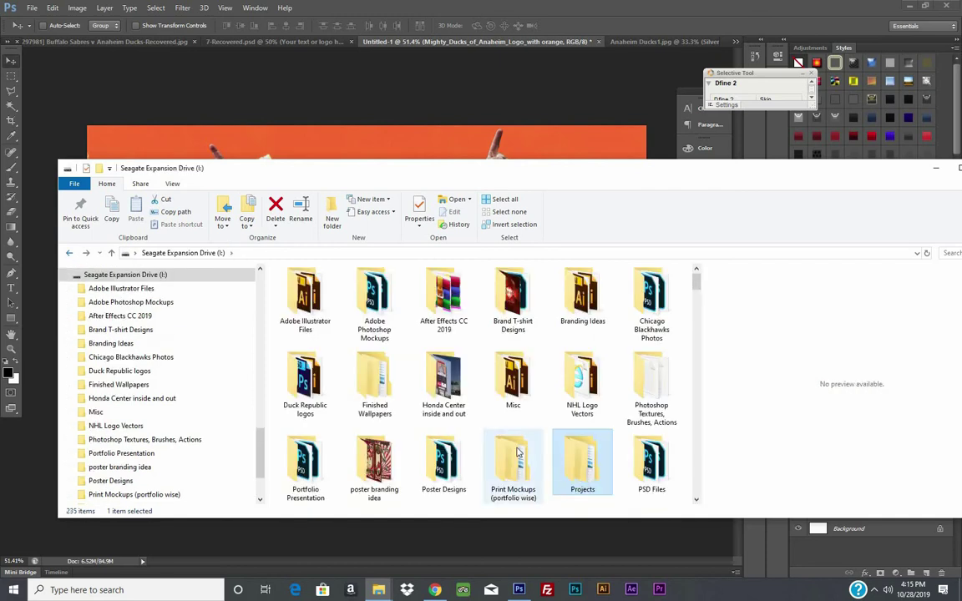
scroll(517, 451, "down", 1)
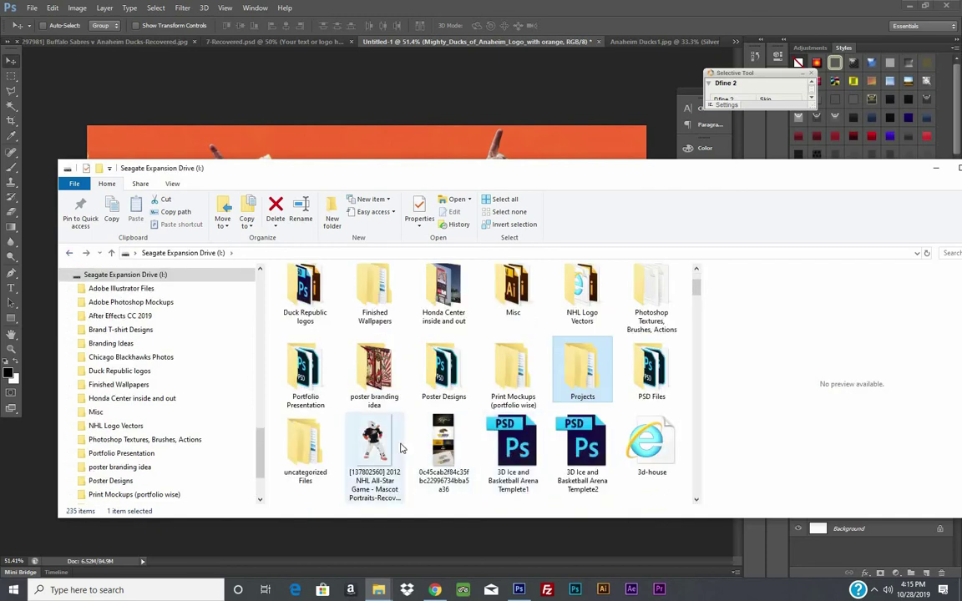
scroll(404, 445, "up", 1)
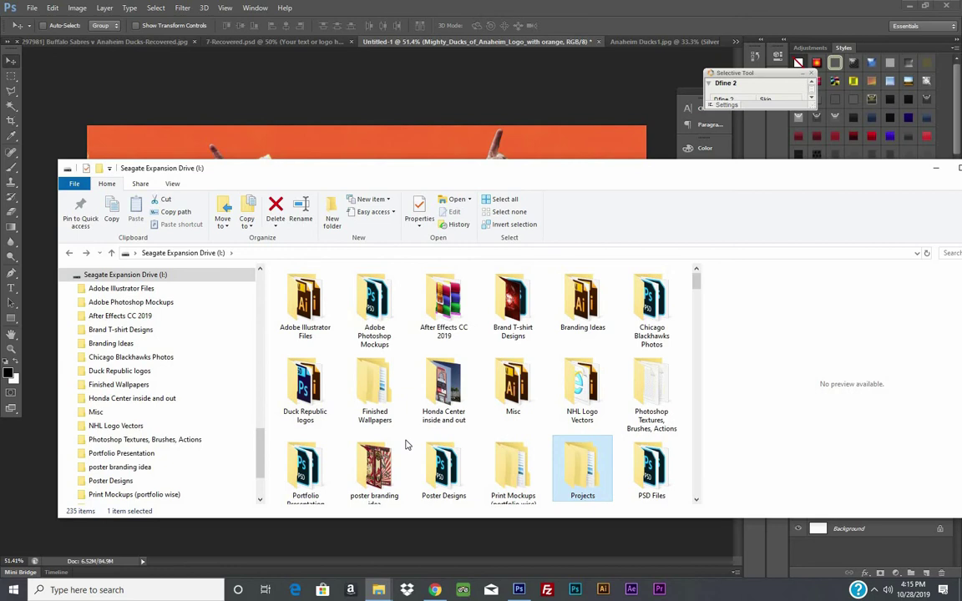
left_click(951, 253)
type("stitche")
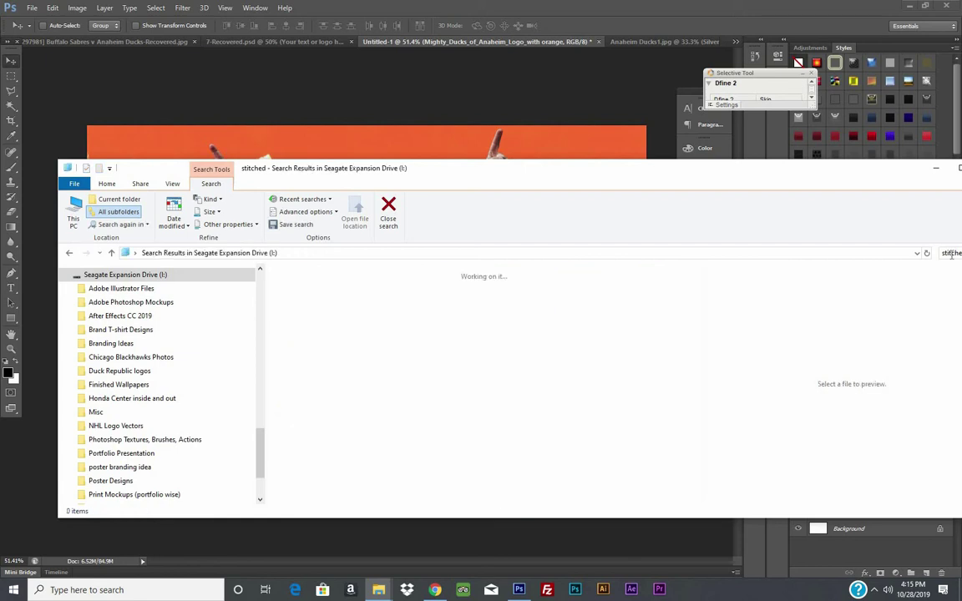
left_click(338, 285)
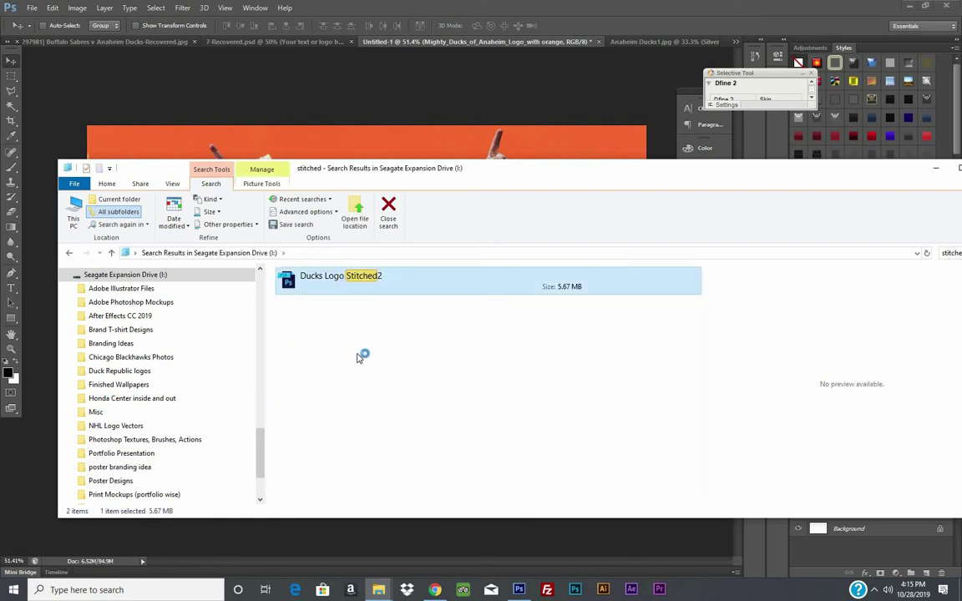
- Open Ducks Logo Stitched2.psd, briefly show its white background layer, then undo back
double_click(329, 307)
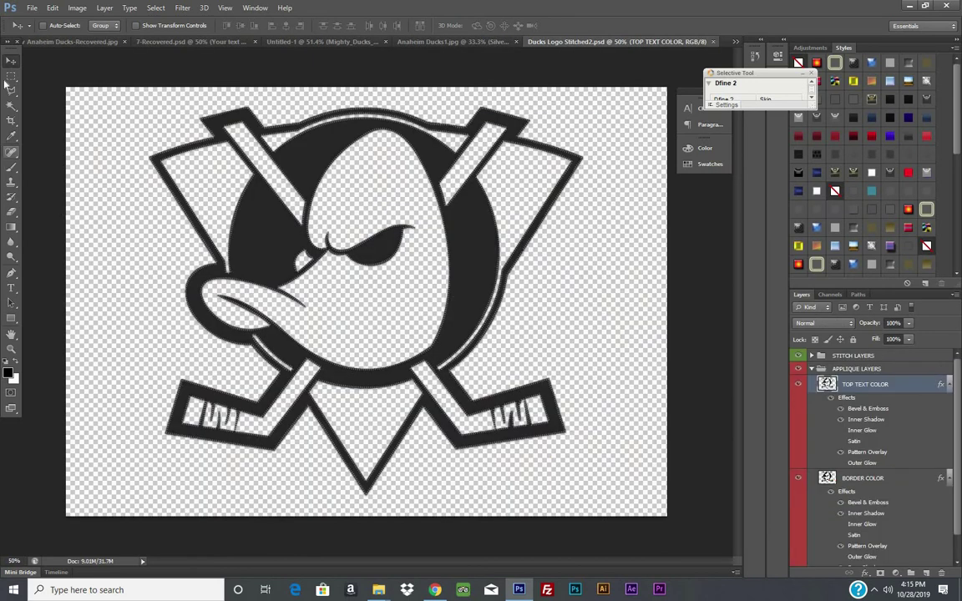
left_click(12, 75)
scroll(860, 469, "down", 1)
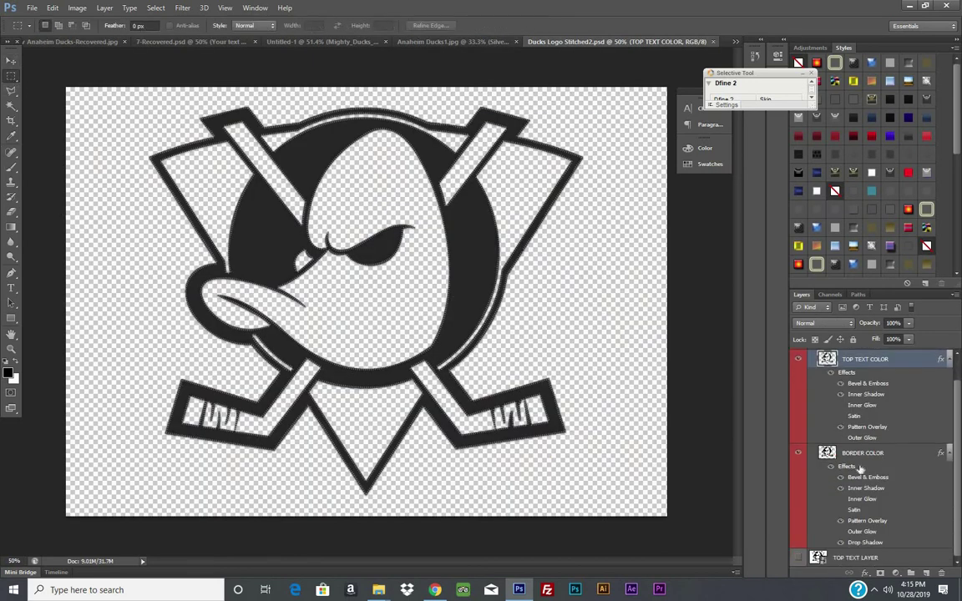
left_click(797, 559)
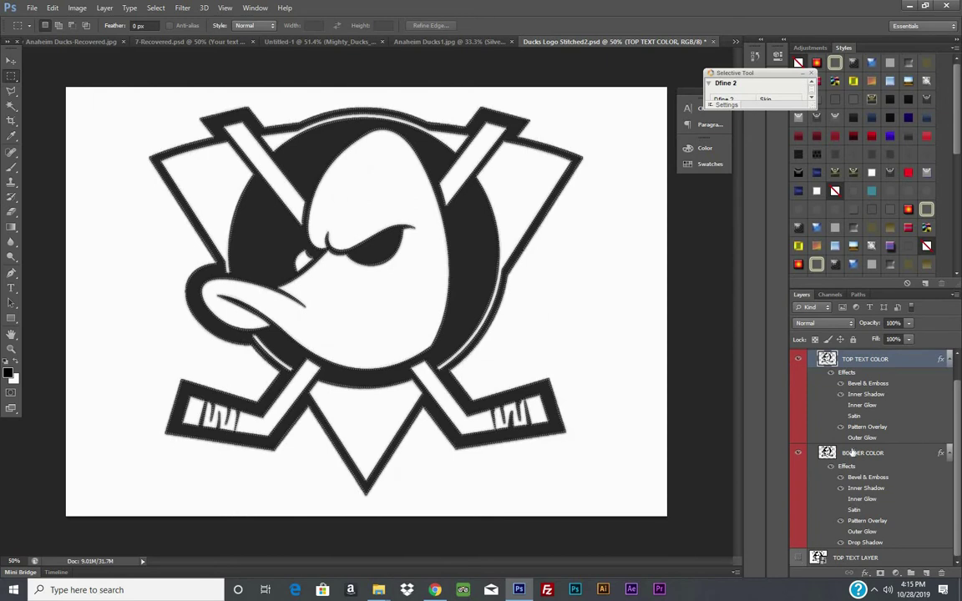
key("ctrl+z")
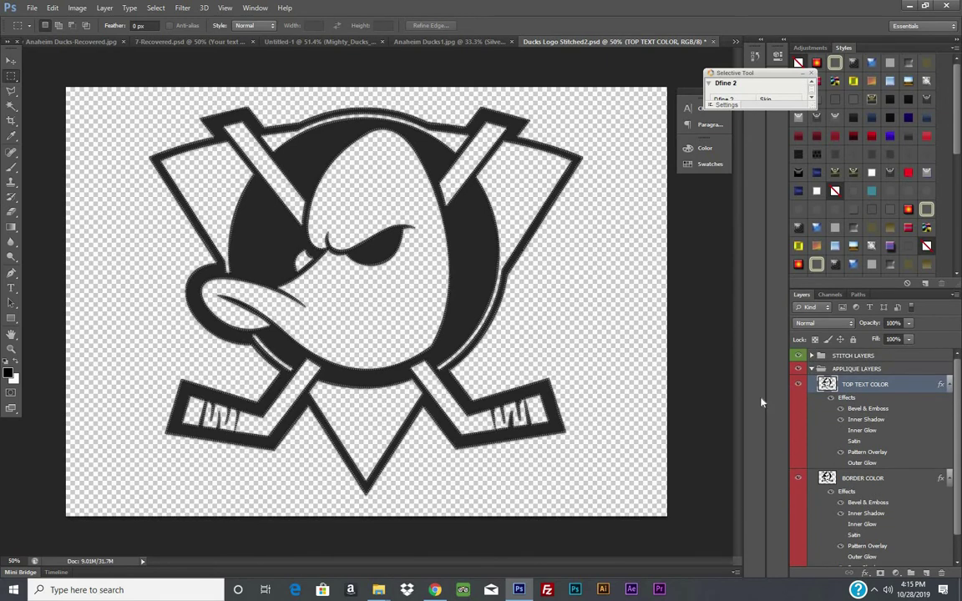
key("ctrl+alt+z")
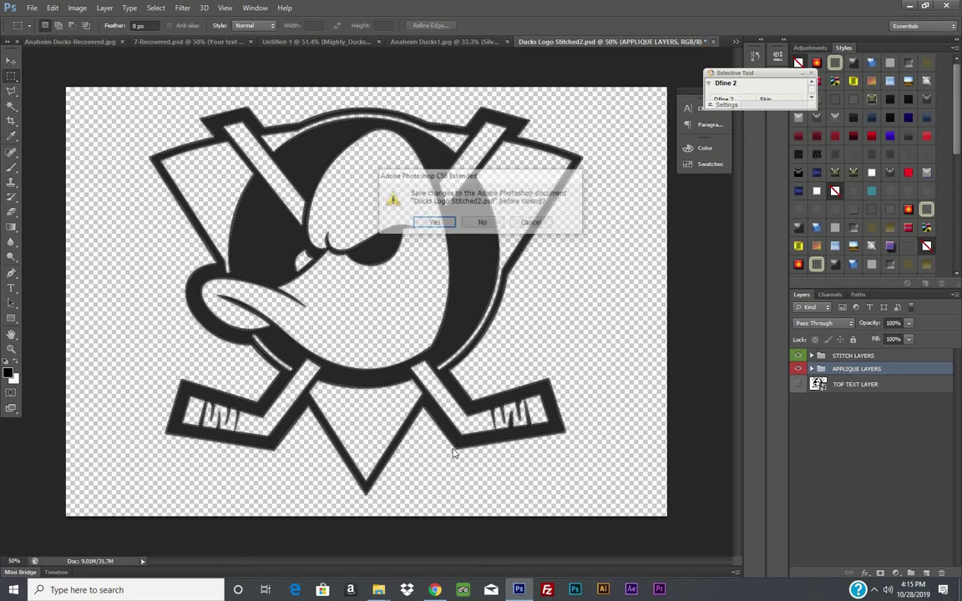
- Close Ducks Logo Stitched2 and open Ducks Logo Stitched.psd from the Explorer search results
left_click(494, 224)
mouse_move(378, 589)
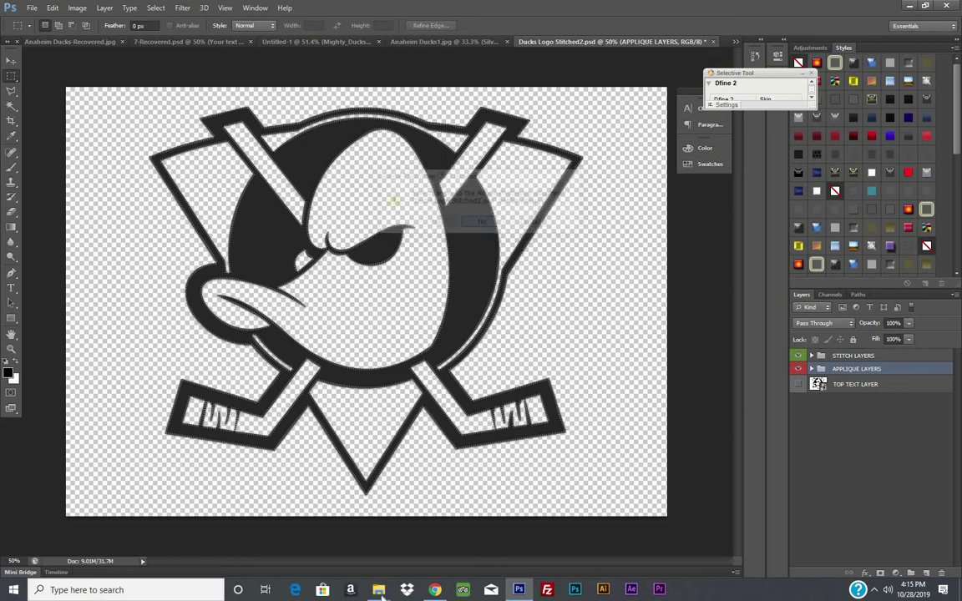
left_click(415, 559)
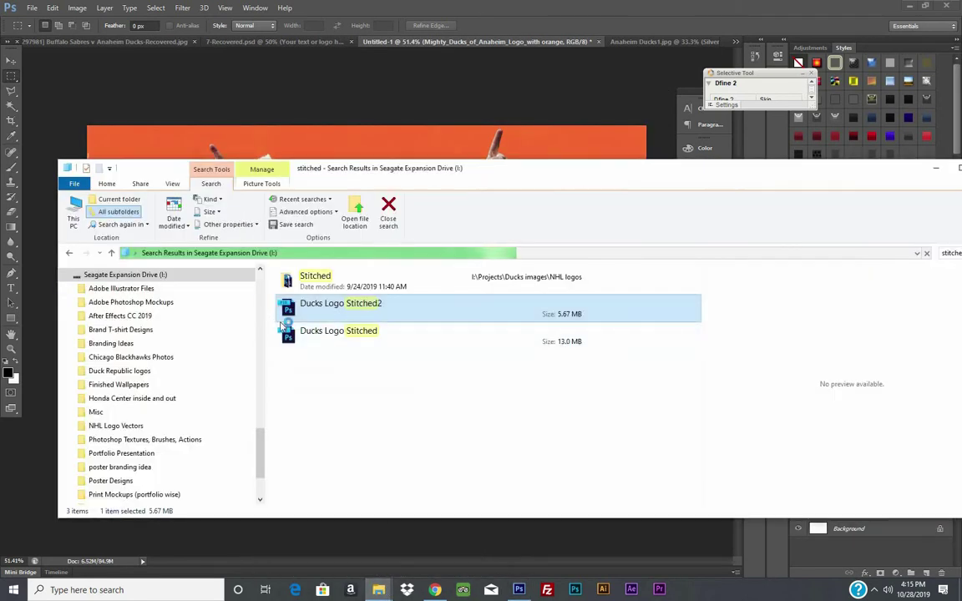
double_click(321, 329)
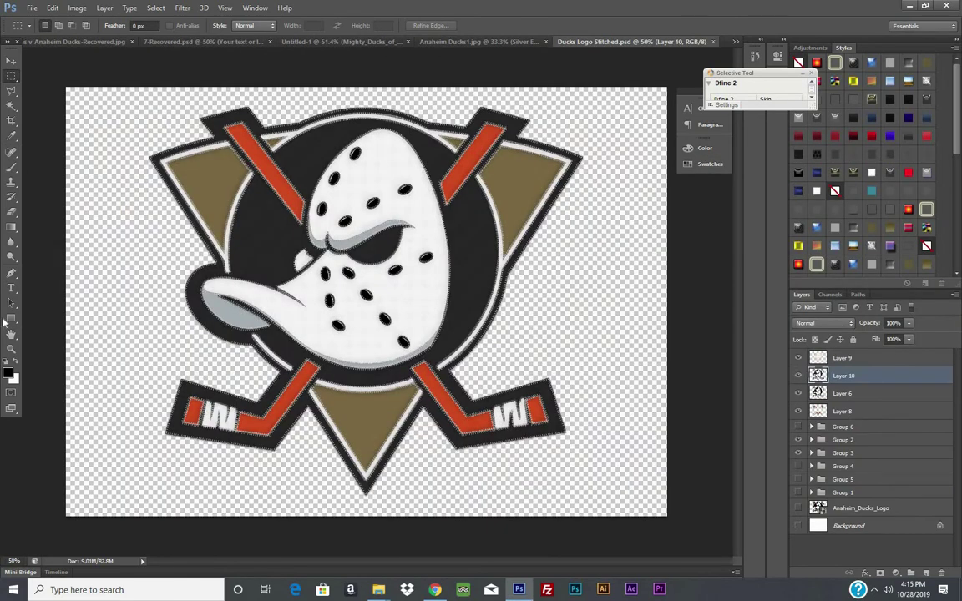
- Zoom to frame the whole stitched logo and Copy Merged all visible layers
left_click(12, 349)
mouse_move(334, 192)
left_mouse_down()
mouse_move(374, 238)
mouse_move(13, 77)
left_mouse_up()
left_click(11, 77)
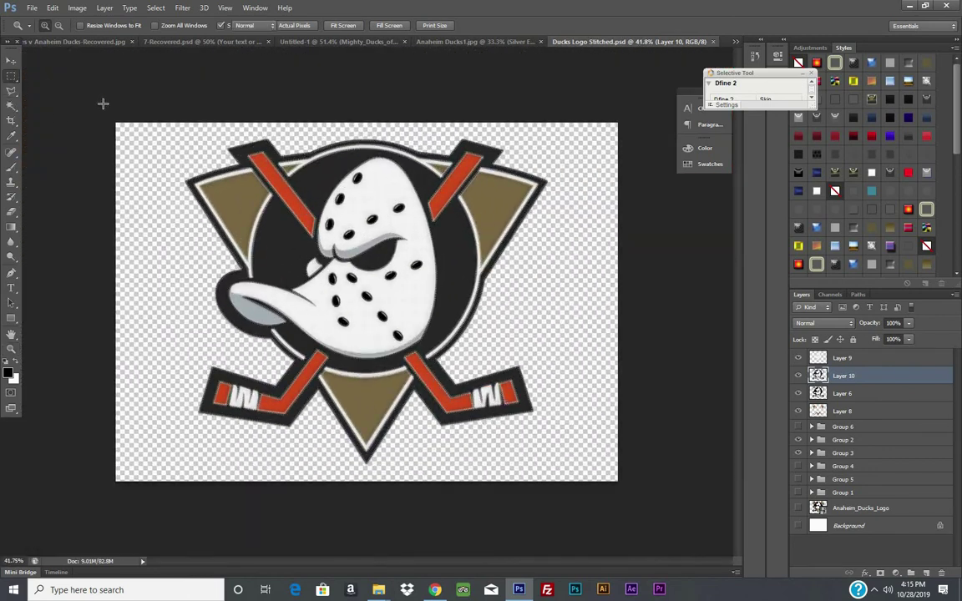
left_click(52, 8)
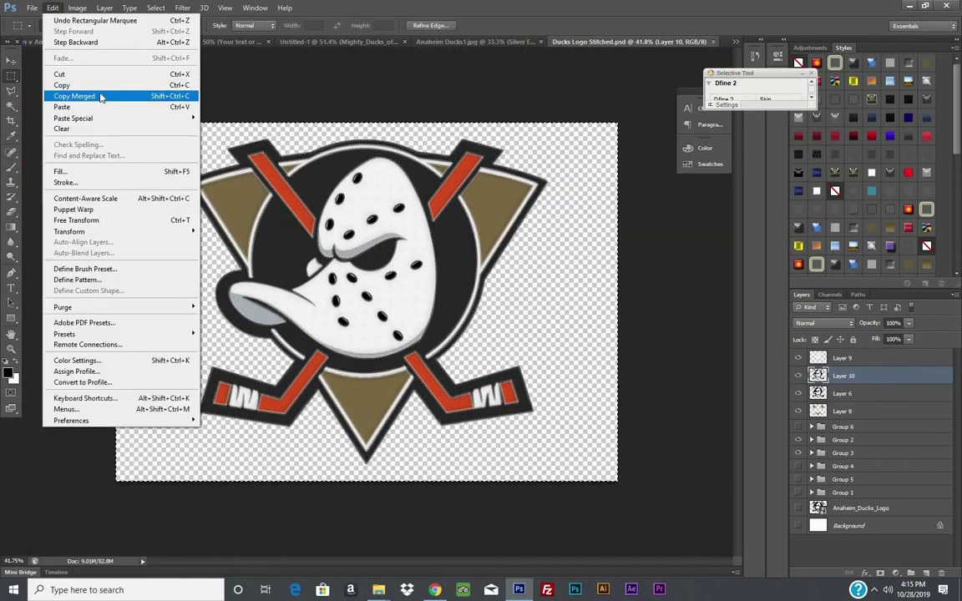
left_click(101, 97)
left_click(432, 40)
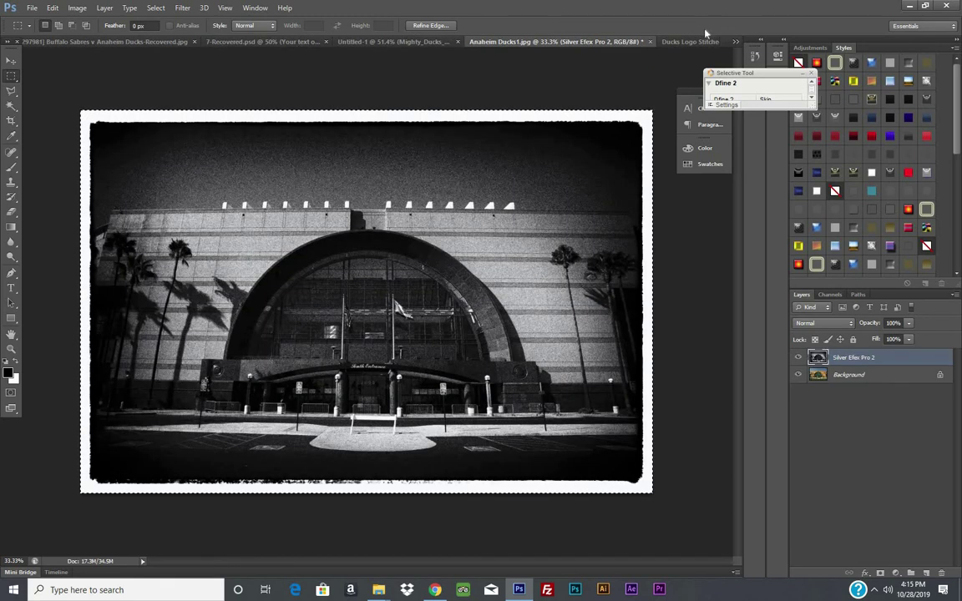
left_click(689, 41)
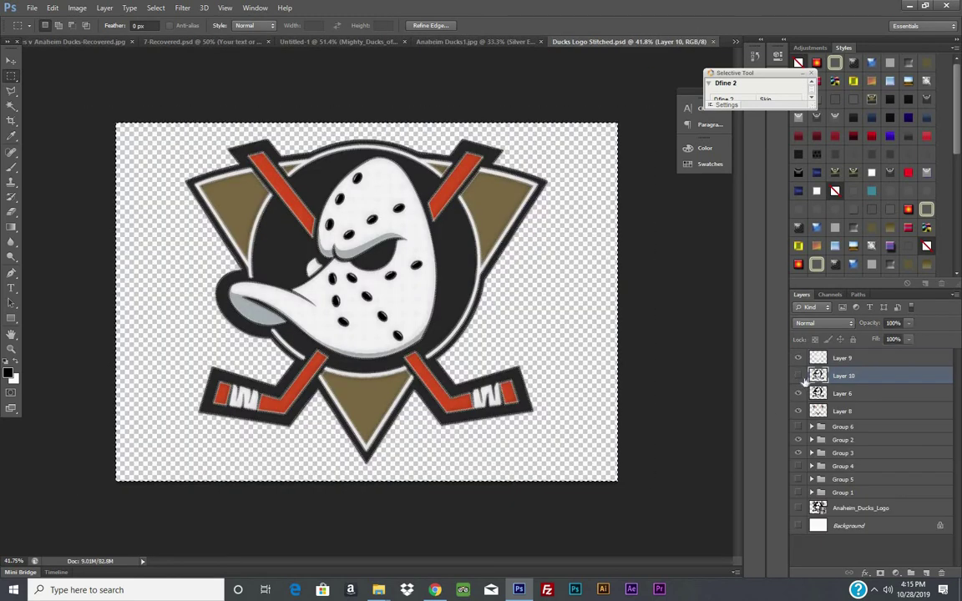
- Hide Layers 10, 6, 8 and 9, leaving only eye holes and grey shading
left_click(798, 376)
left_click(798, 394)
left_click(798, 411)
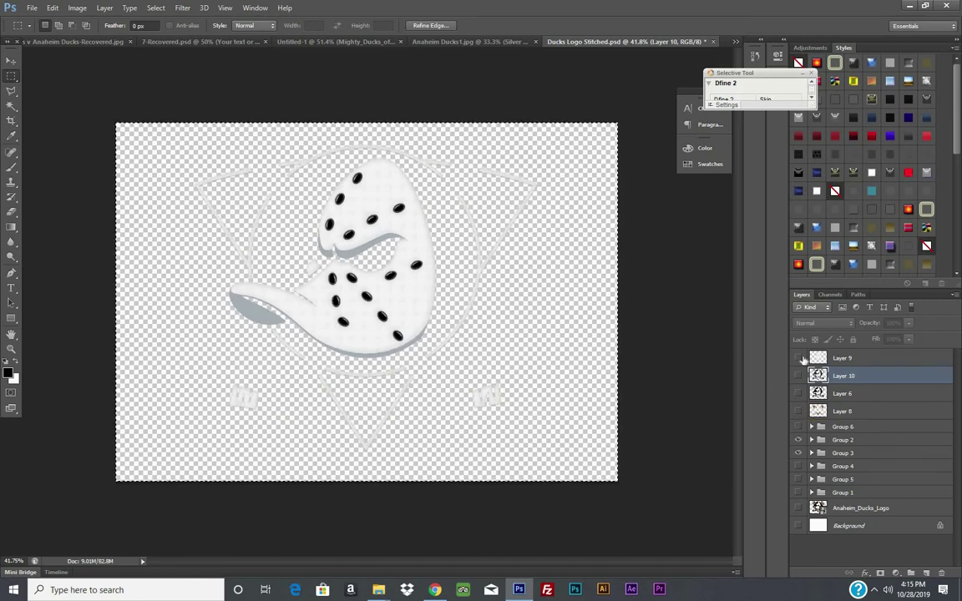
left_click(800, 358)
left_click(800, 359)
left_click(800, 358)
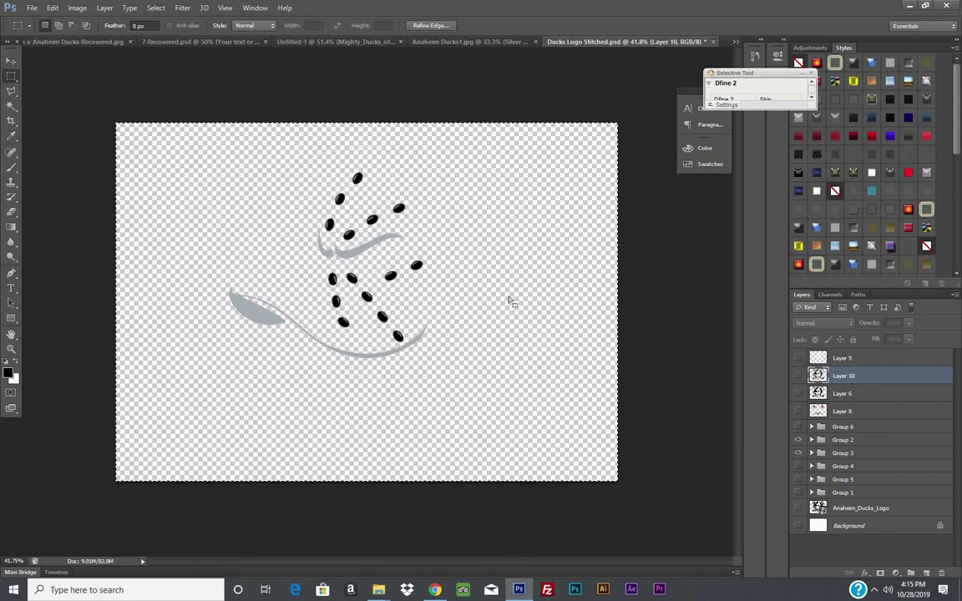
- Copy Merged the remaining mask details and return to the Untitled-1 composite
left_click(53, 8)
left_click(74, 95)
left_click(419, 40)
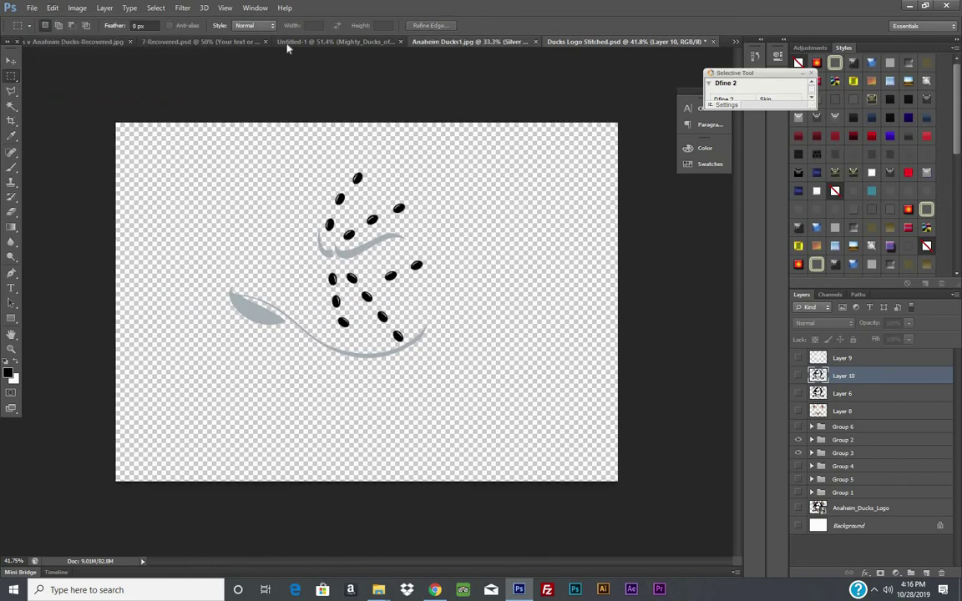
left_click(371, 44)
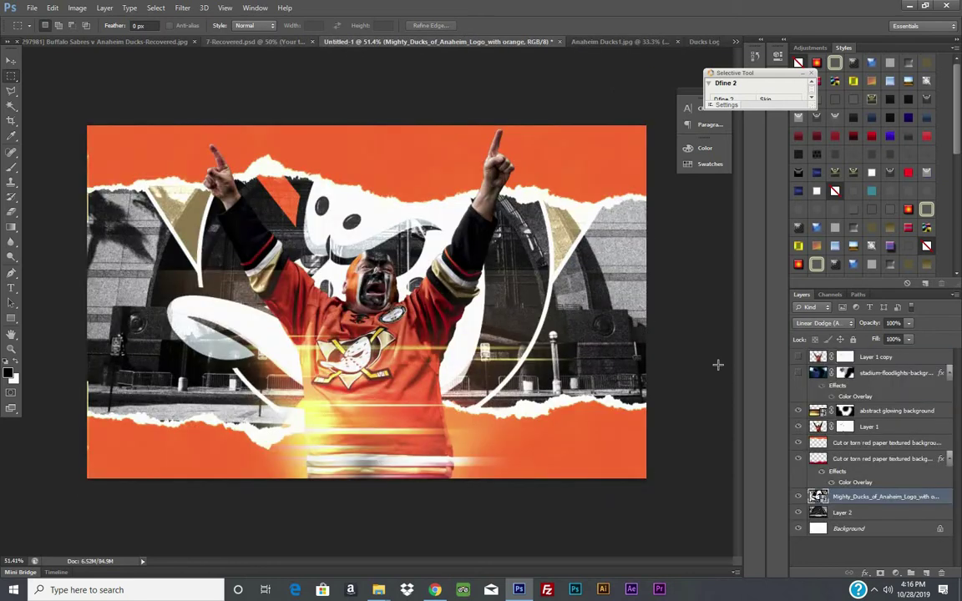
- Hide the big white Ducks logo, paste the logo details and move them up-left
key("ctrl+v")
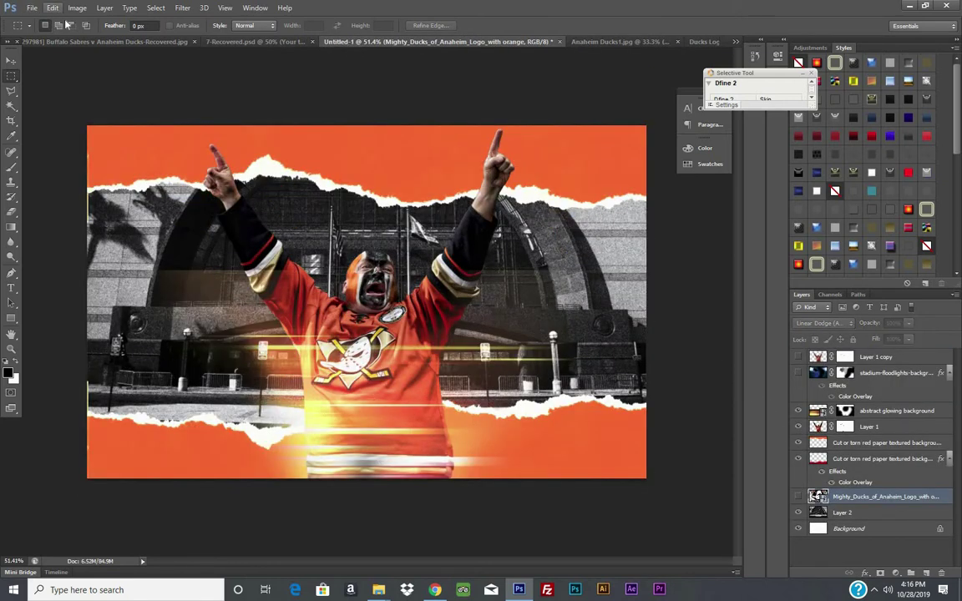
left_click(54, 8)
left_click(75, 102)
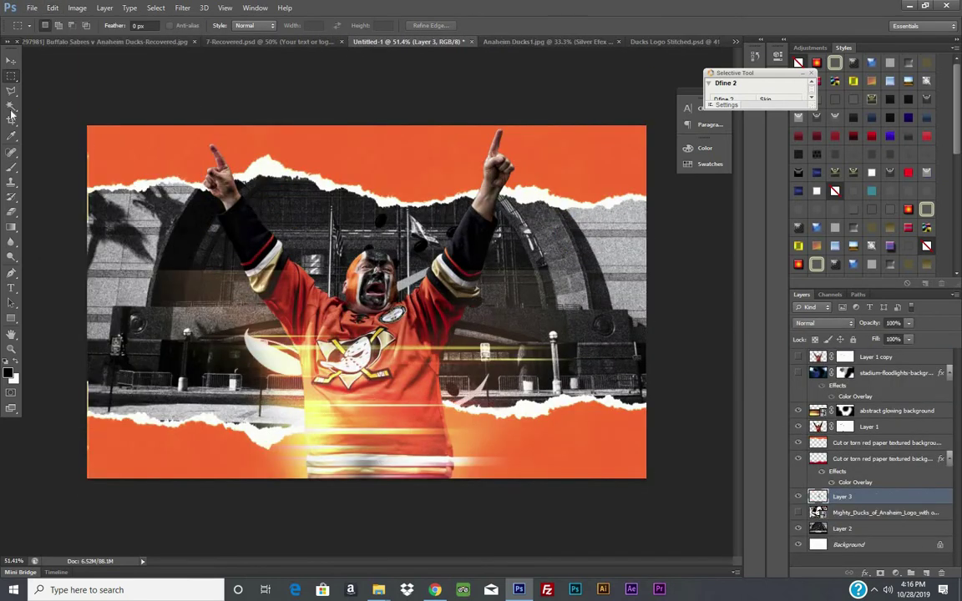
left_click(11, 60)
mouse_move(251, 301)
left_mouse_down()
mouse_move(193, 243)
mouse_move(220, 180)
mouse_move(267, 201)
left_mouse_up()
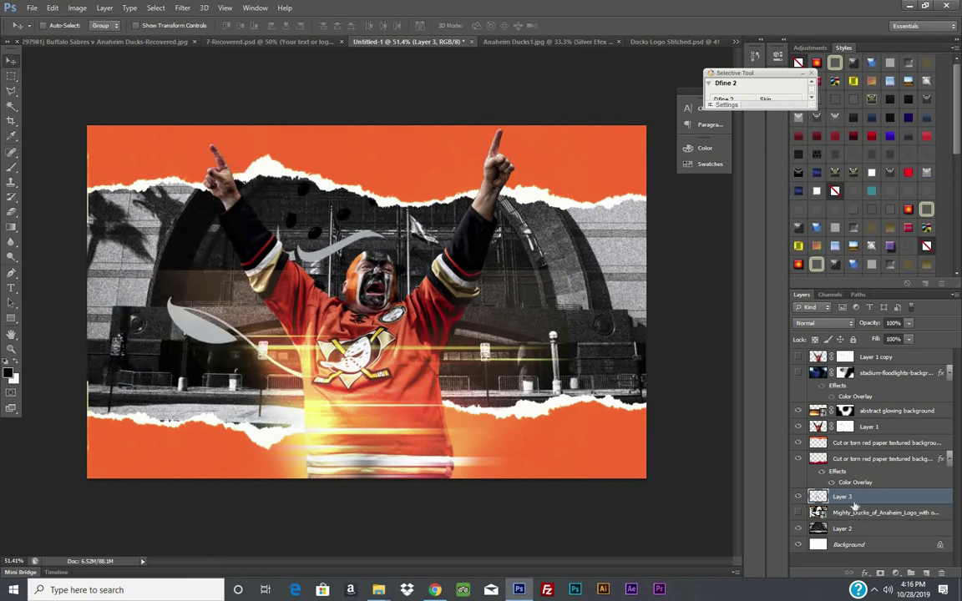
- Delete the pasted Layer 3 and return to Ducks Logo Stitched
right_click(844, 496)
left_click(834, 107)
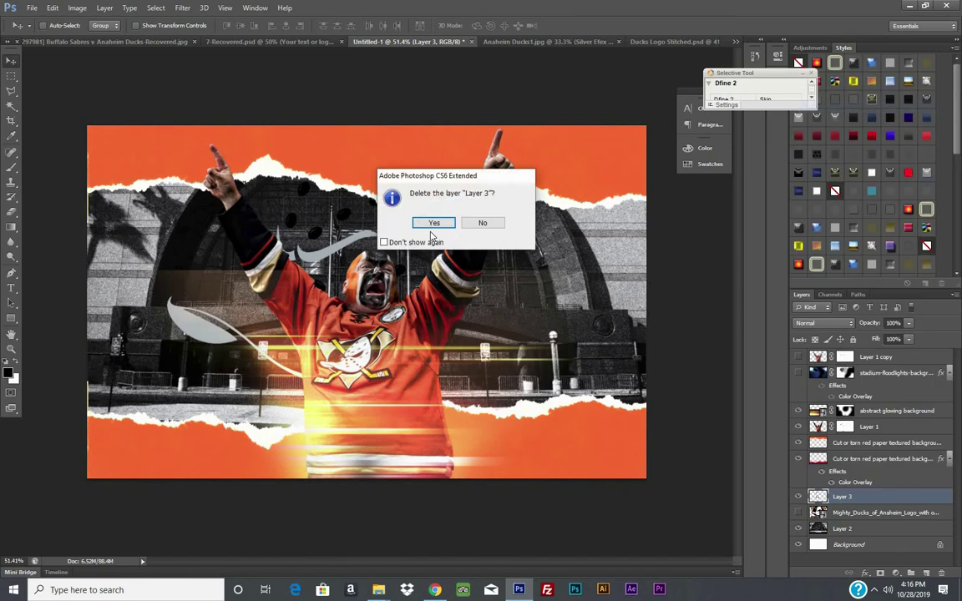
key("Return")
left_click(702, 42)
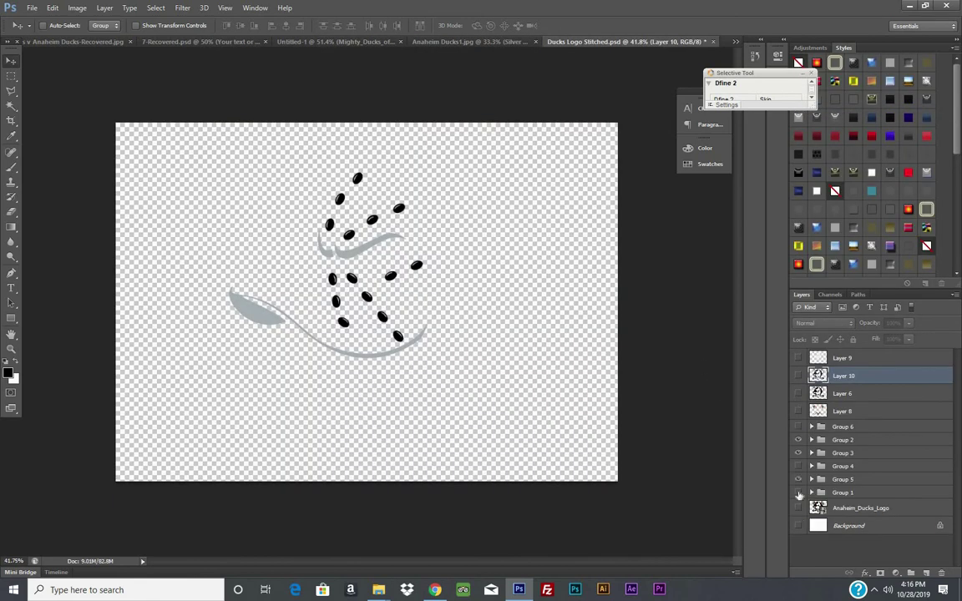
- Preview Groups 1 and 4, leaving Group 1's black duck outline visible
left_click(799, 493)
left_click(799, 492)
left_click(798, 466)
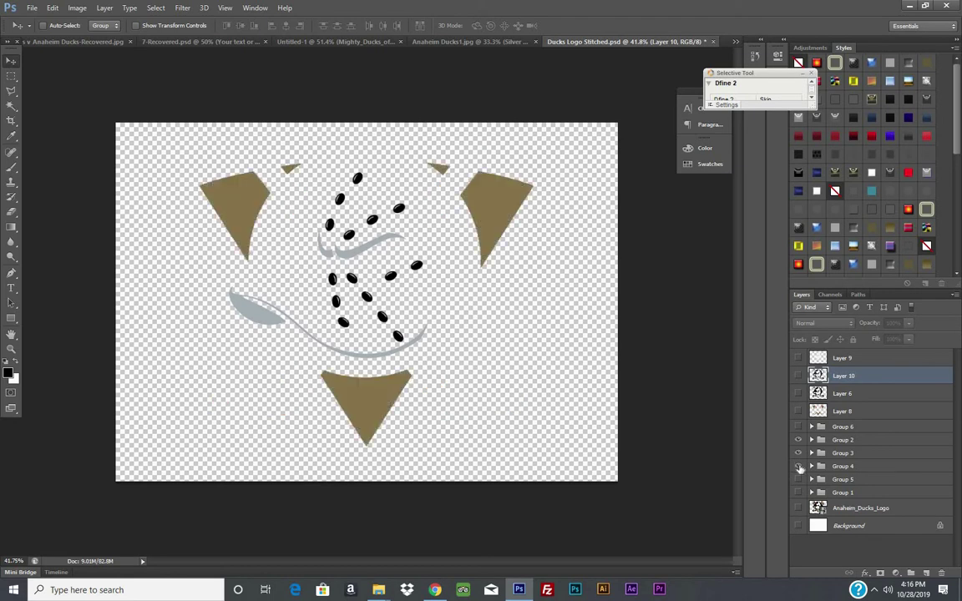
left_click(798, 466)
left_click(797, 493)
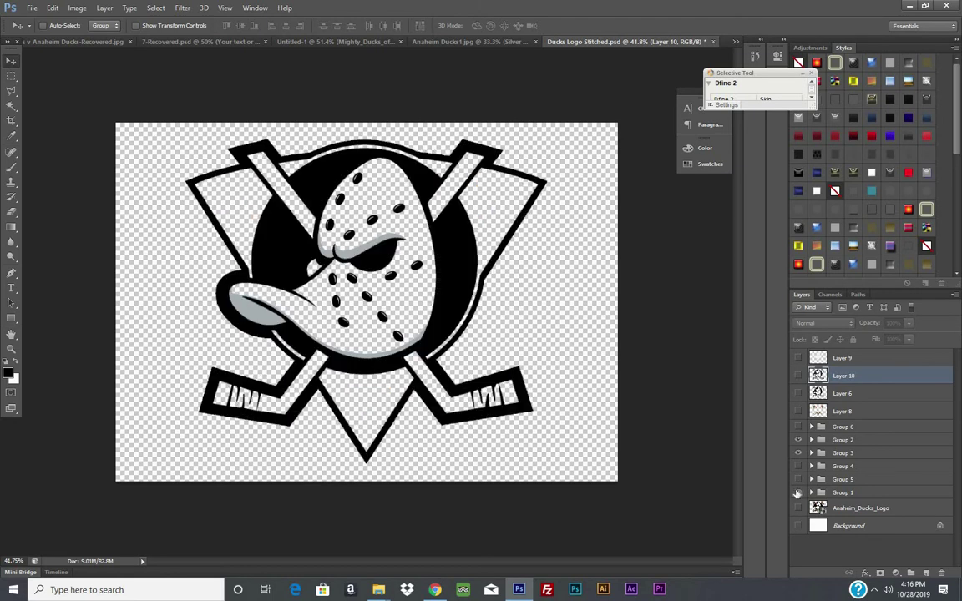
- Select the entire canvas and hide Group 3's grey shading
left_click(12, 77)
left_click_drag(64, 82, 687, 496)
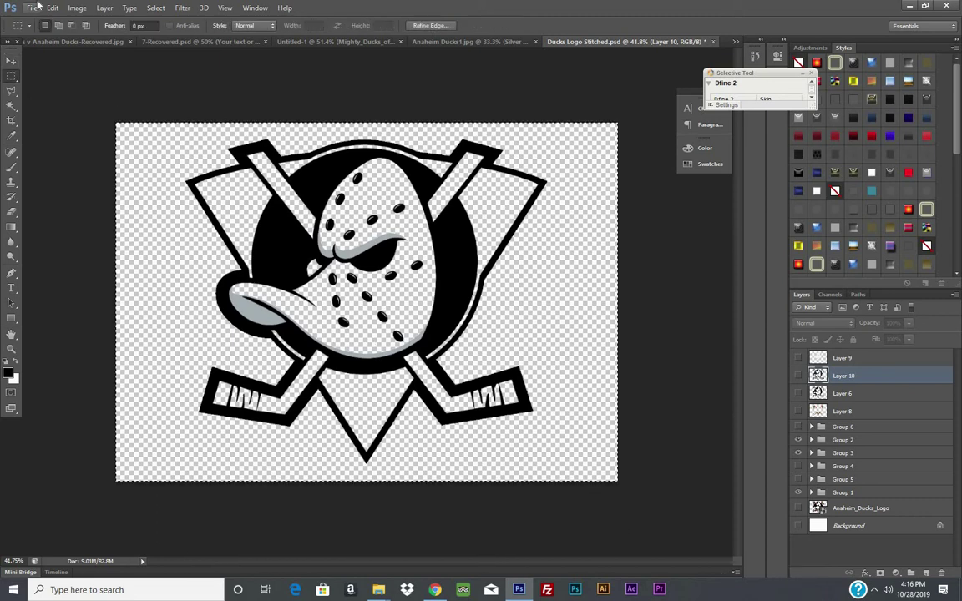
left_click(798, 427)
left_click(798, 427)
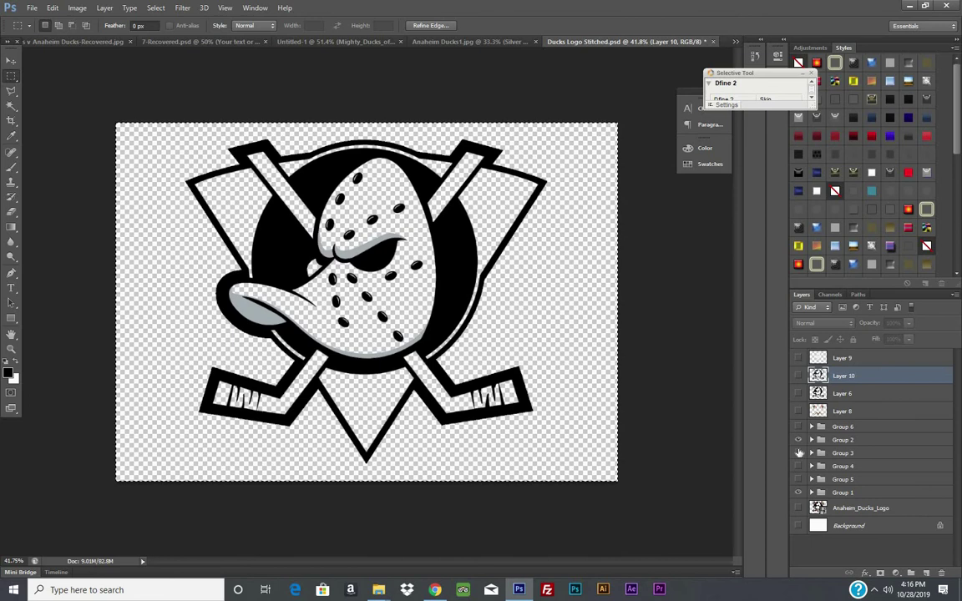
left_click(798, 452)
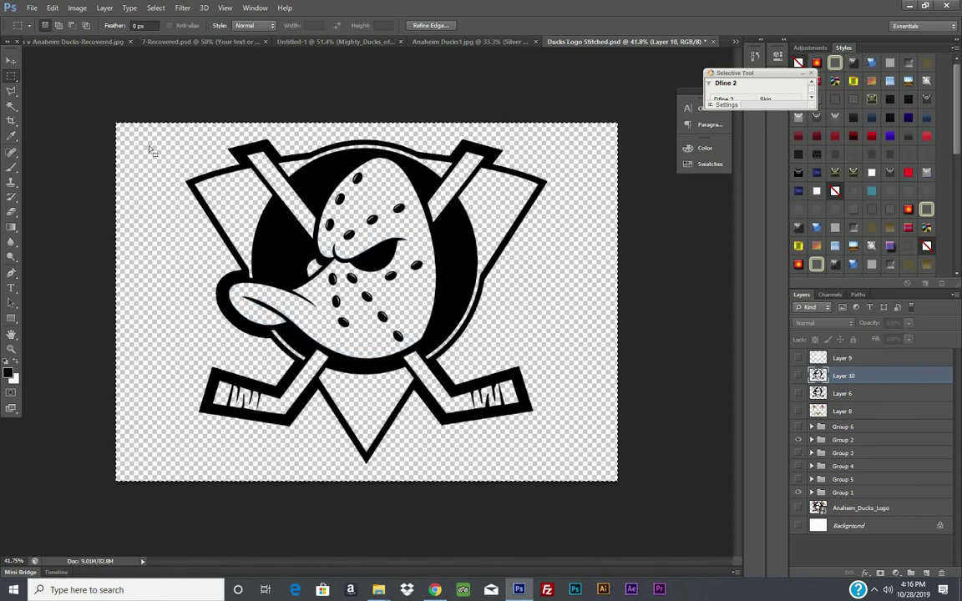
- Copy the black logo merged and create a new document at clipboard size
left_click(108, 87)
left_click(31, 7)
left_click(42, 20)
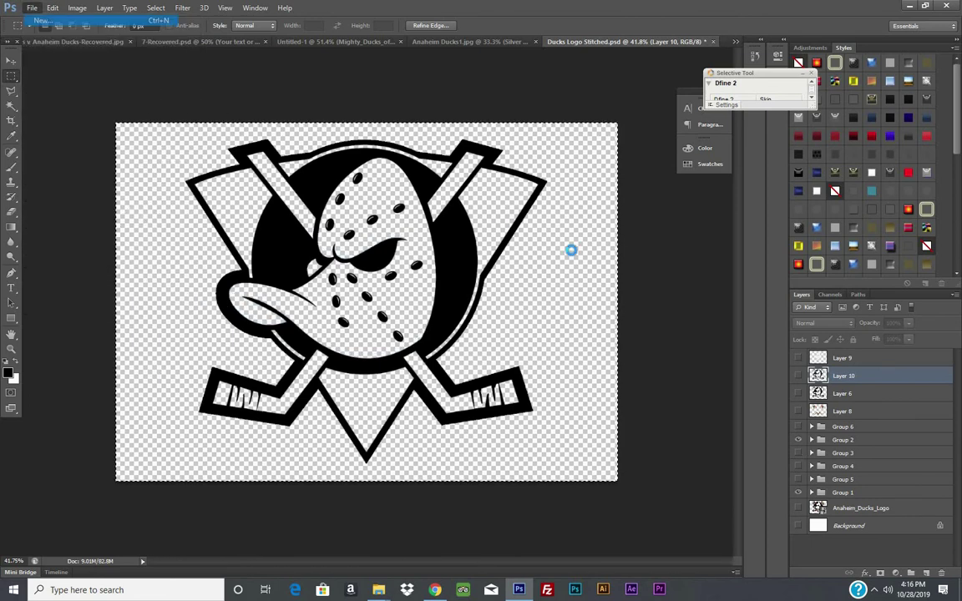
left_click(596, 153)
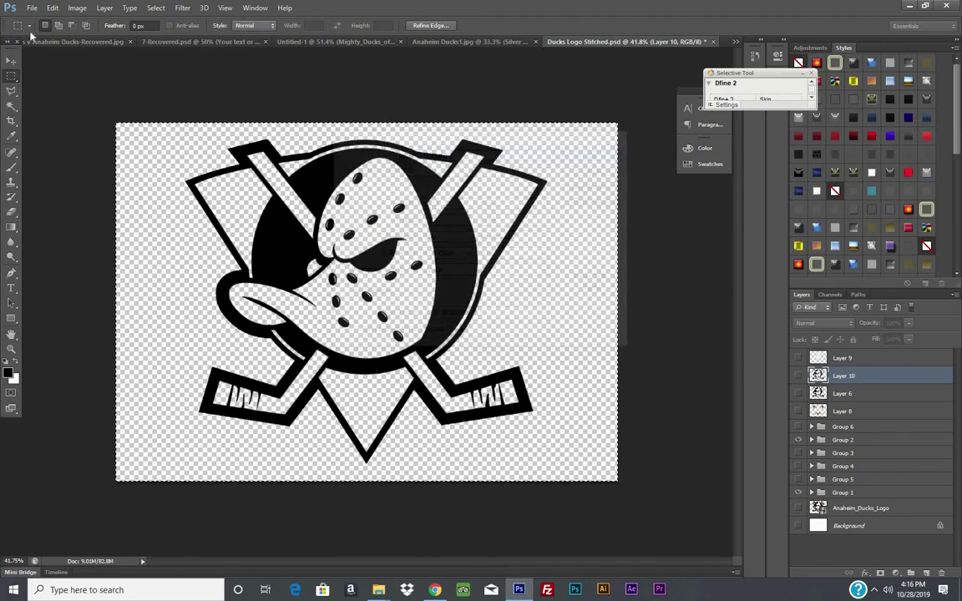
- Paste the duck logo into Untitled-2 and Free Transform it slightly smaller
left_click(52, 8)
left_click(62, 103)
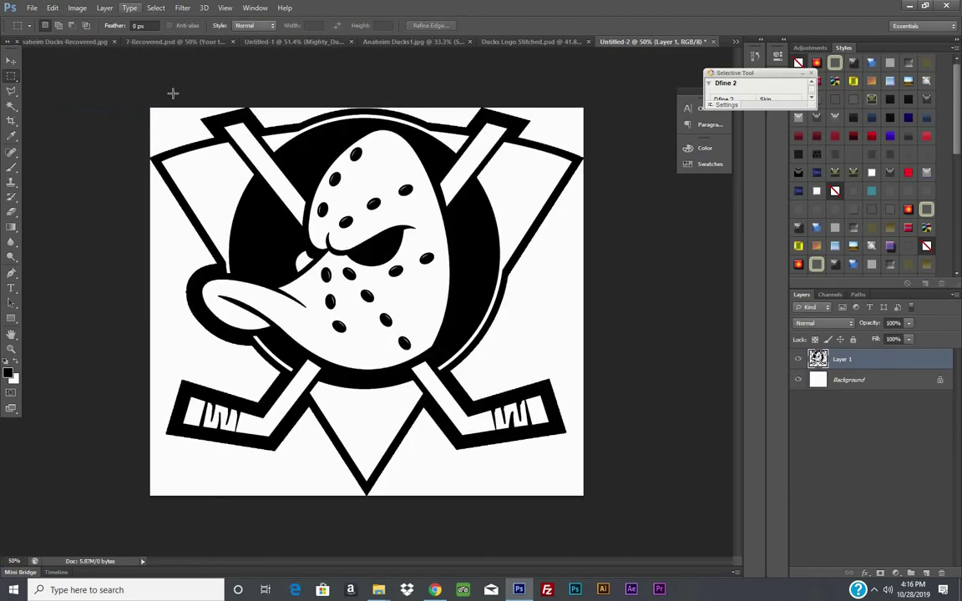
left_click(53, 7)
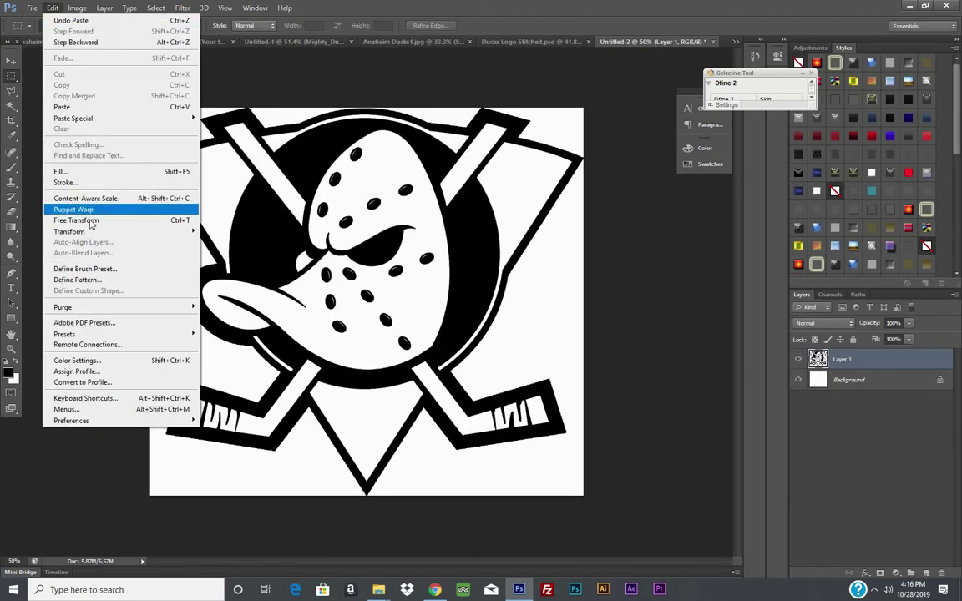
left_click(125, 220)
left_click_drag(150, 108, 168, 124)
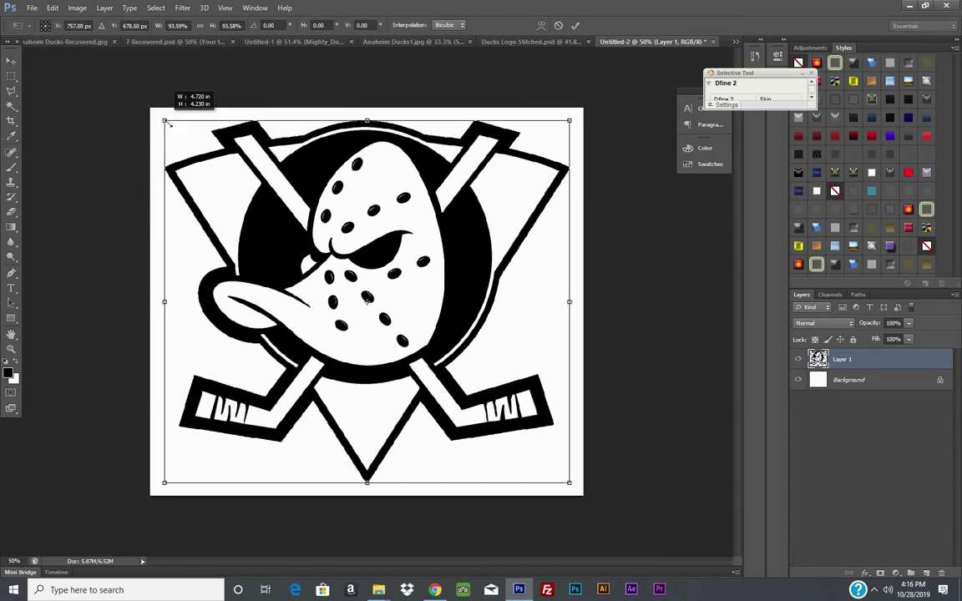
left_click(575, 25)
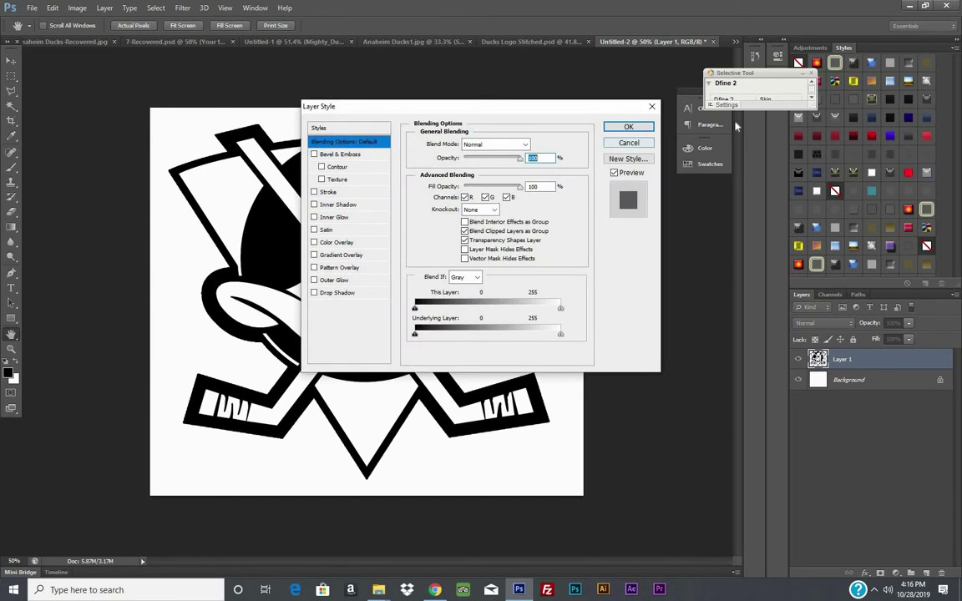
key("Escape")
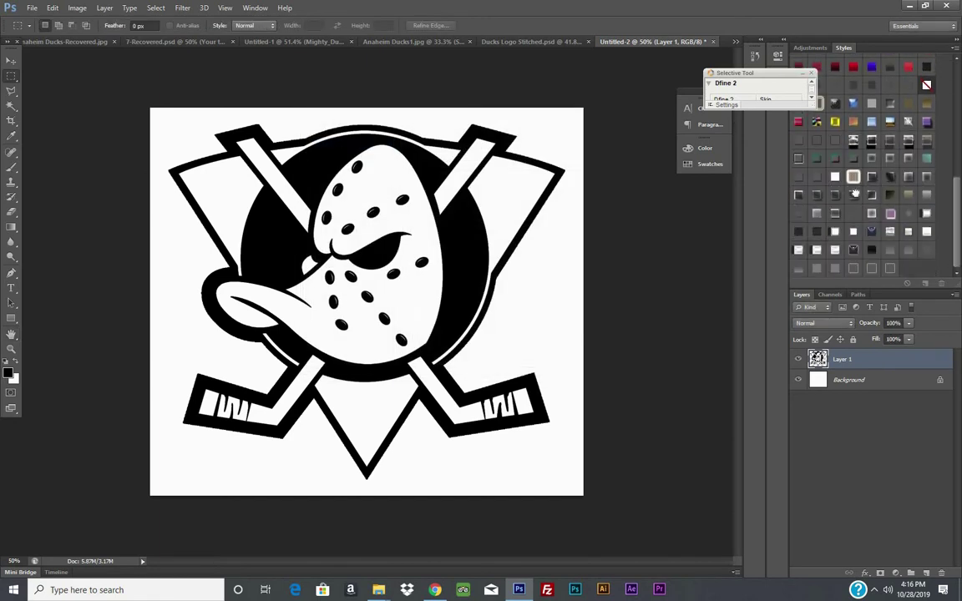
- Try several Styles presets, settling on a grey embossed style with outer glow
left_click(854, 195)
left_click(819, 194)
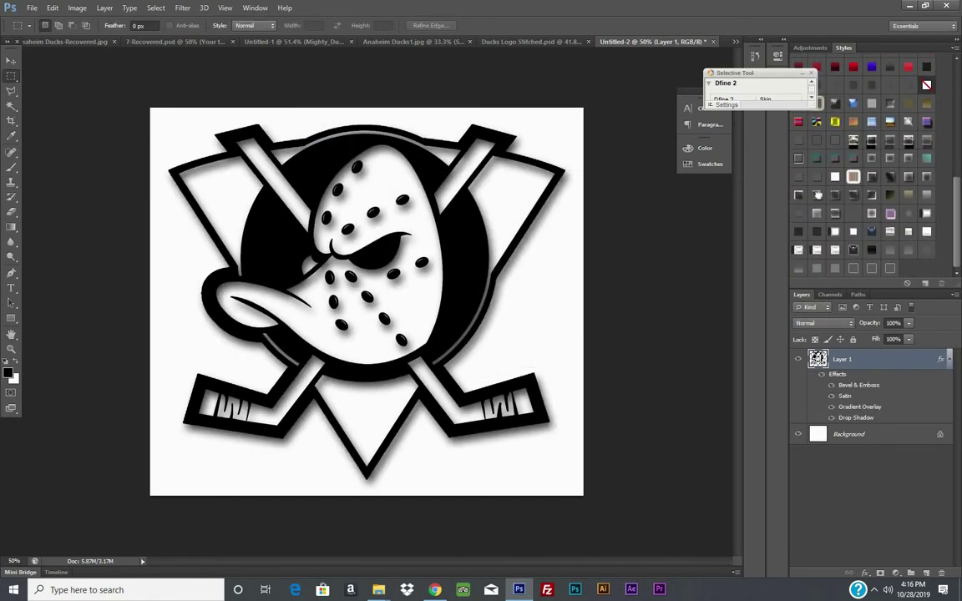
scroll(852, 208, "up", 2)
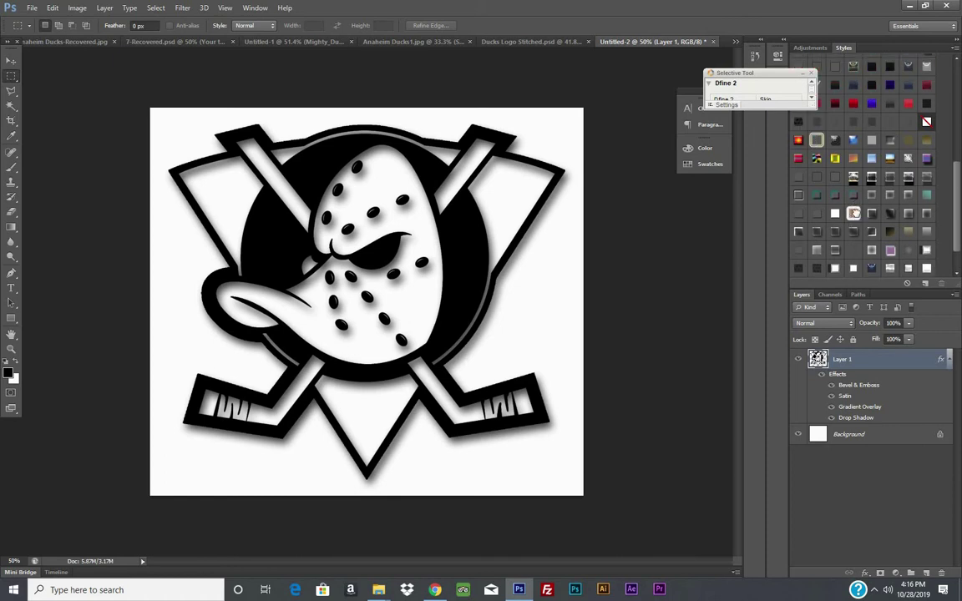
left_click(853, 214)
scroll(835, 218, "up", 2)
scroll(802, 222, "up", 2)
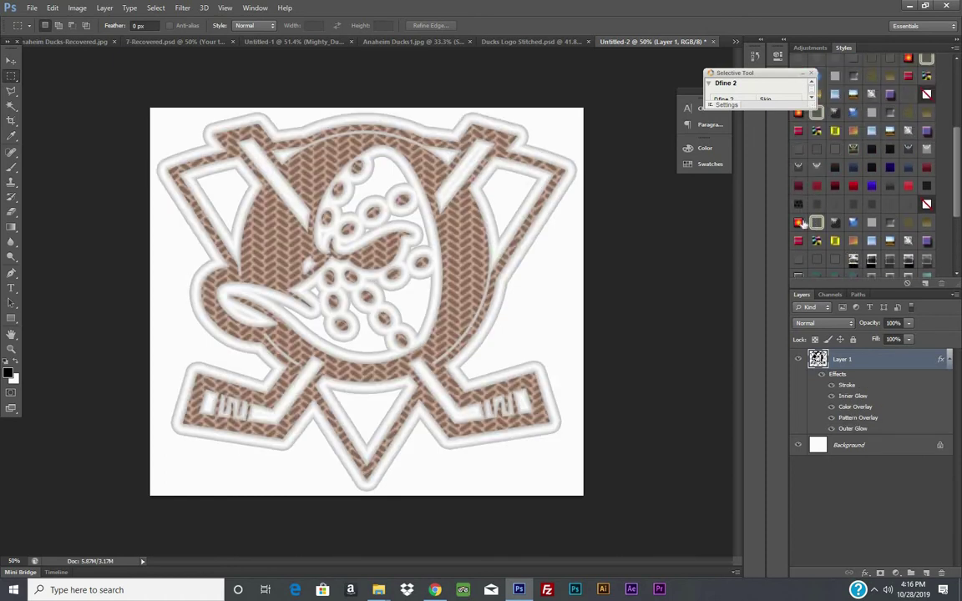
left_click(798, 223)
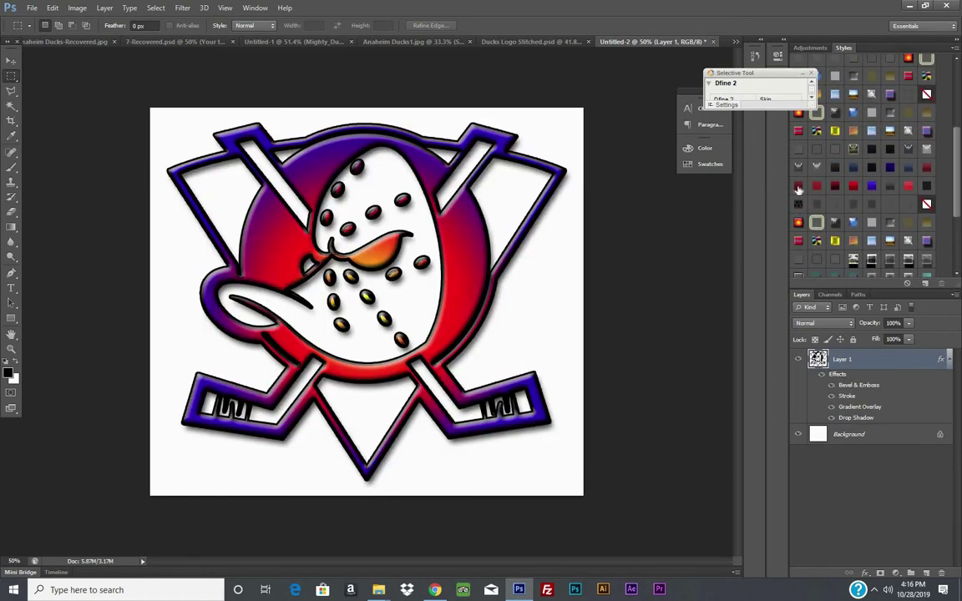
left_click(798, 186)
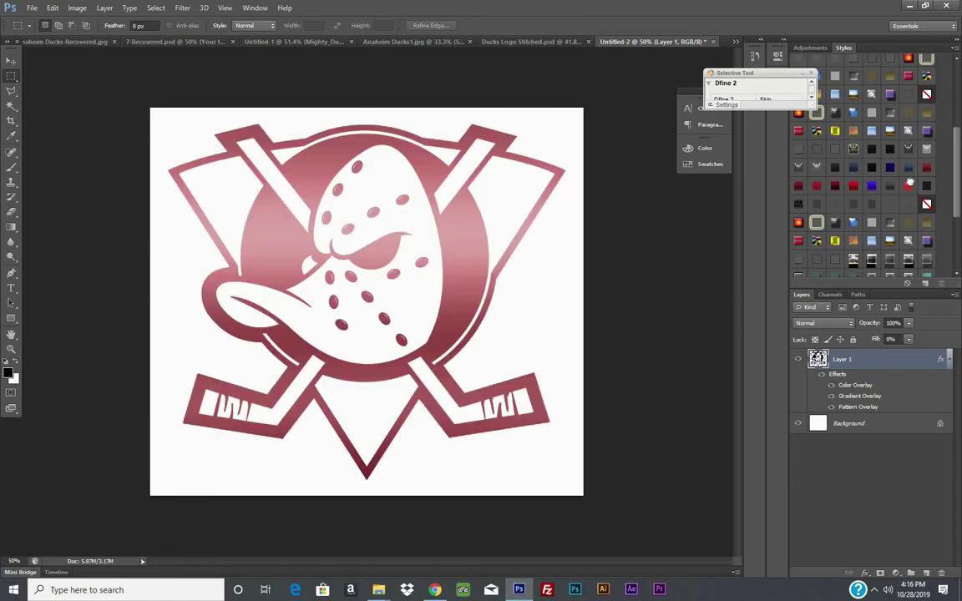
left_click(909, 184)
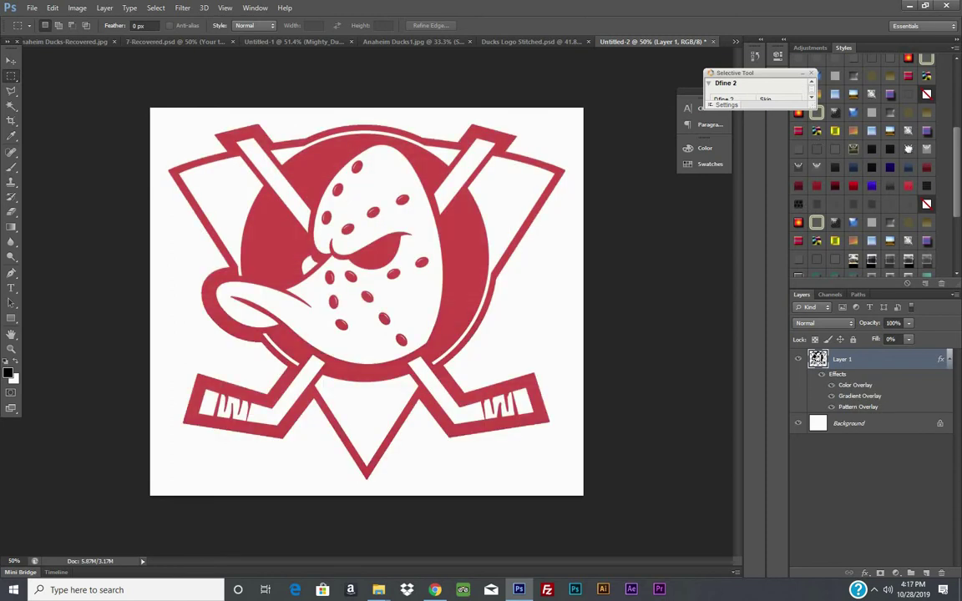
left_click(890, 167)
left_click(852, 149)
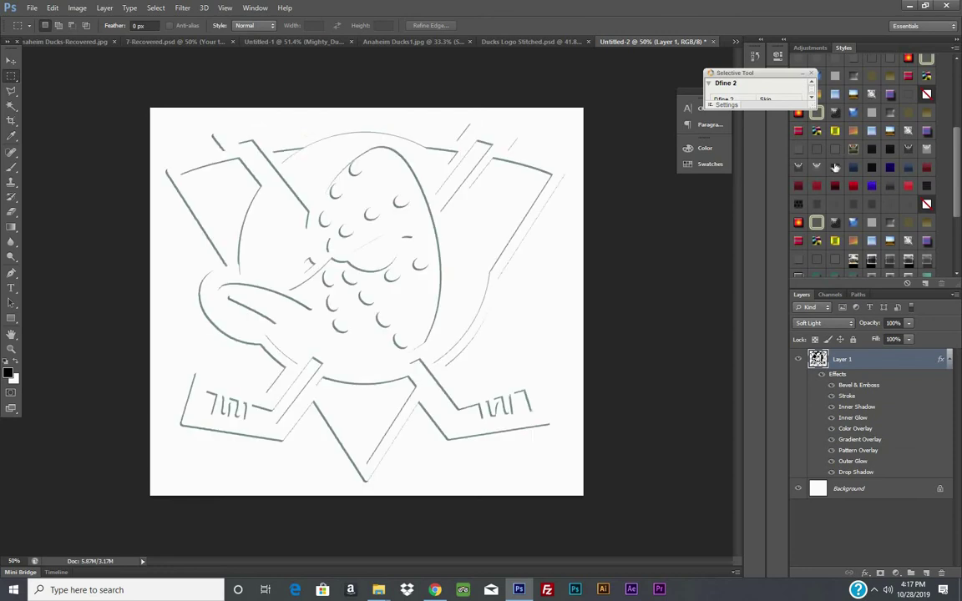
- Select the whole canvas and hide the white Background layer
left_click_drag(82, 71, 659, 511)
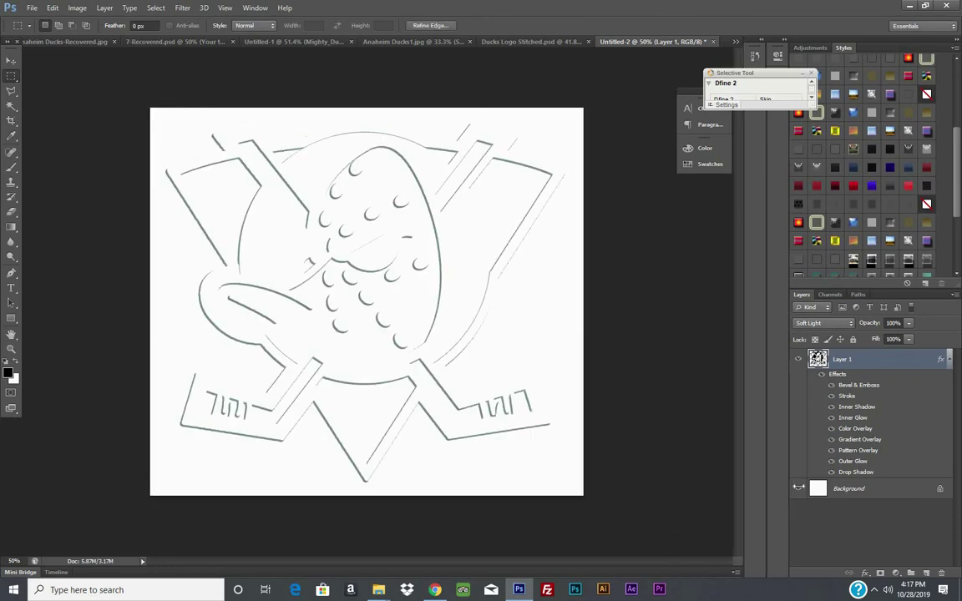
left_click_drag(786, 488, 790, 488)
left_click(803, 490)
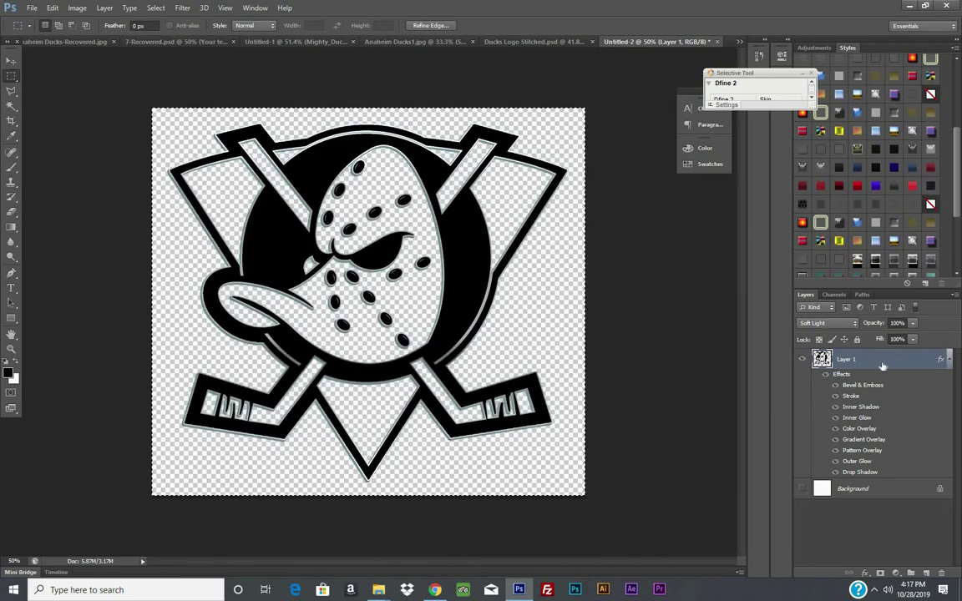
- Magic Wand-select the logo's shapes, trying a cut and then undoing it
double_click(837, 358)
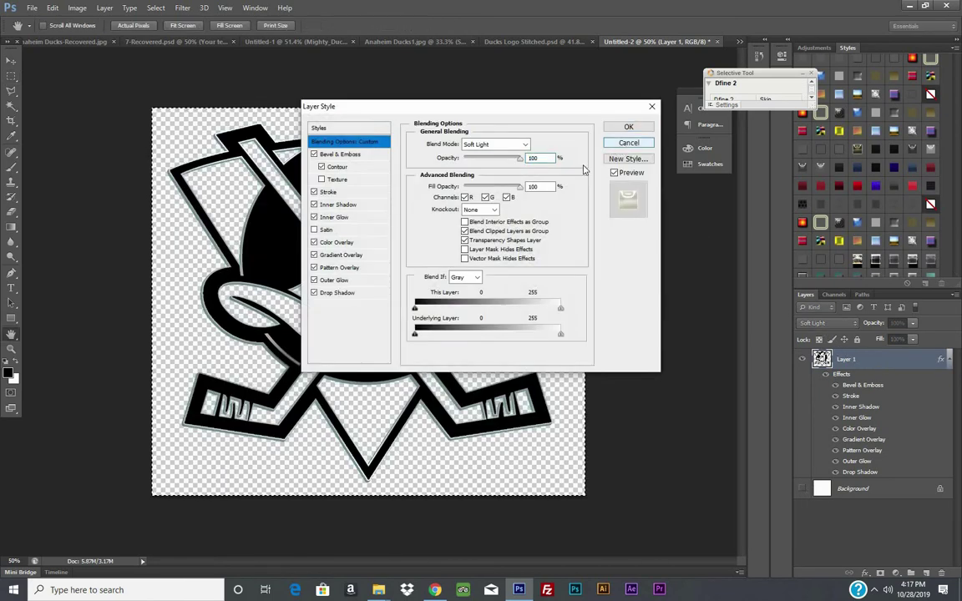
left_click(622, 125)
key("w")
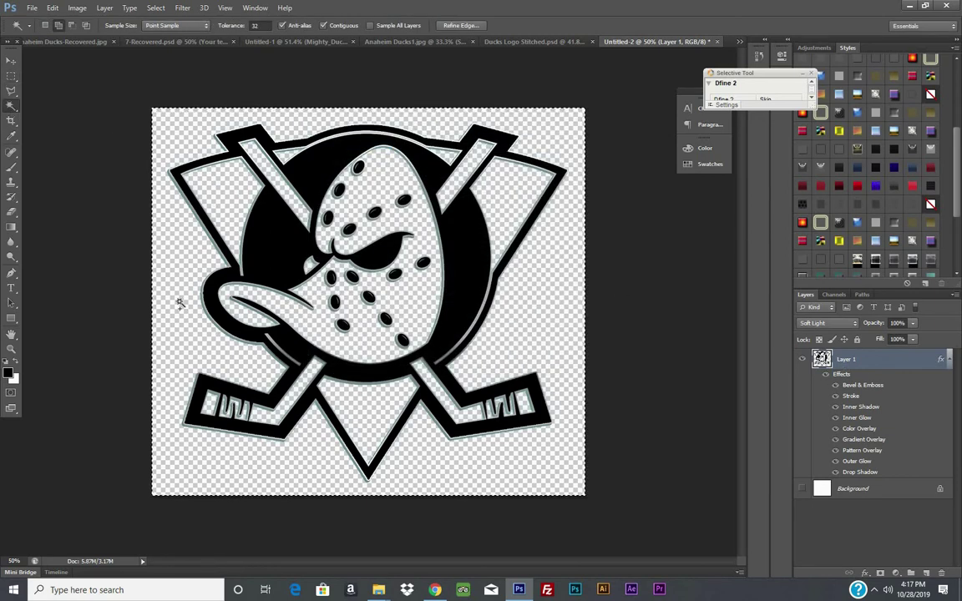
key("ctrl+d")
left_click(327, 328)
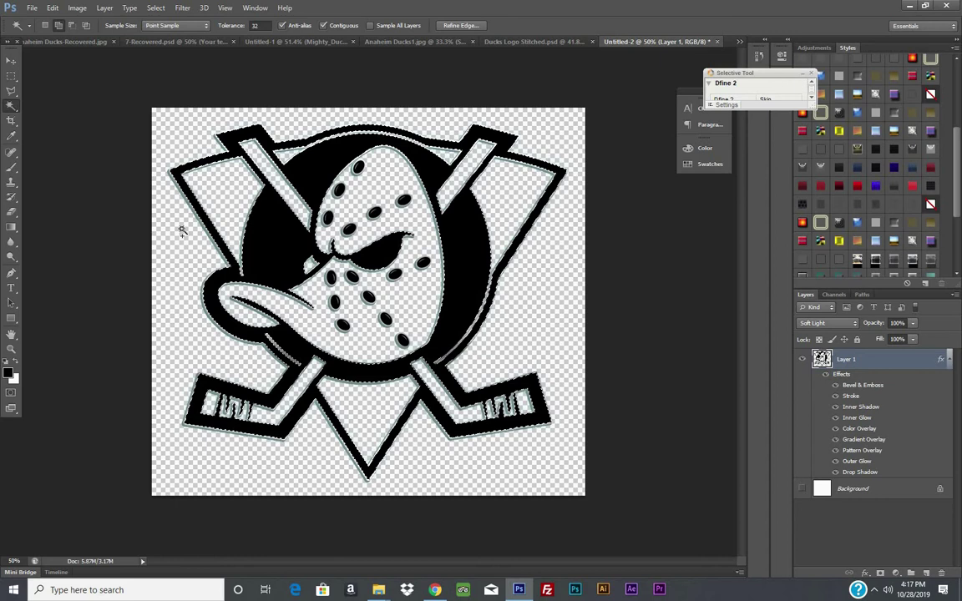
left_click(53, 7)
left_click(97, 74)
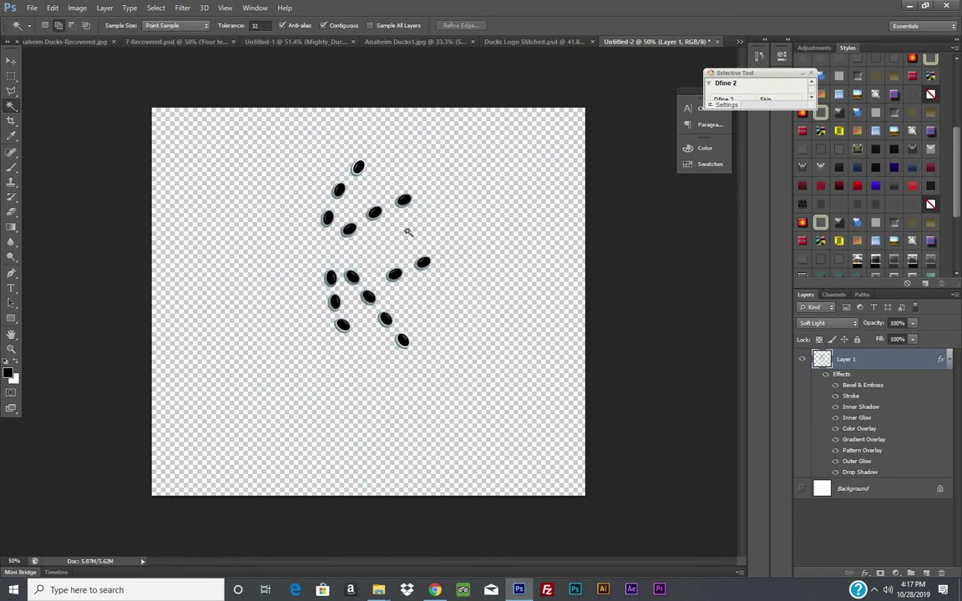
left_click(53, 8)
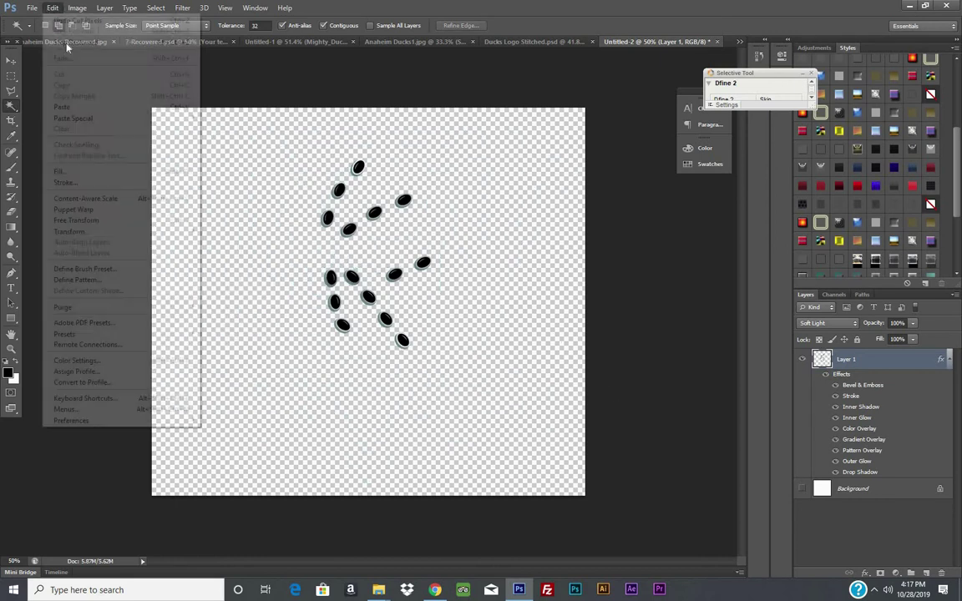
left_click(63, 40)
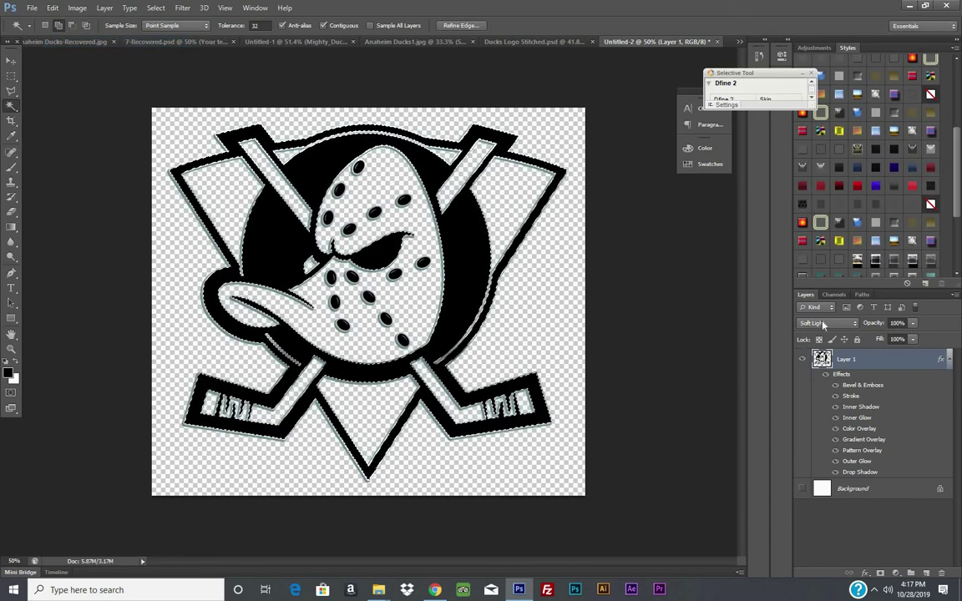
- Set the logo layer to Multiply and clear all its styling
left_click(823, 324)
left_click(805, 68)
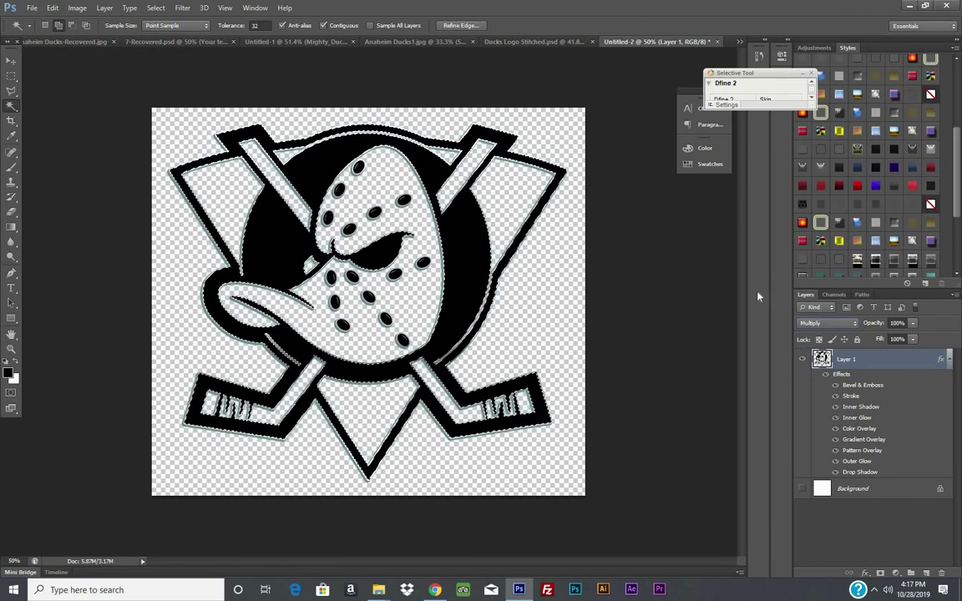
left_click_drag(708, 73, 632, 71)
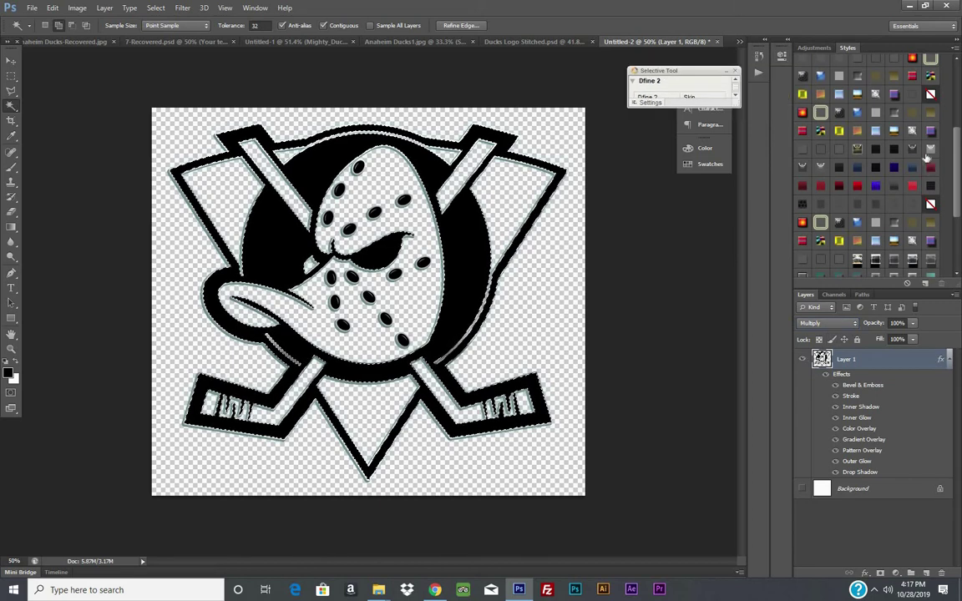
scroll(860, 167, "up", 3)
left_click(857, 262)
scroll(843, 234, "down", 2)
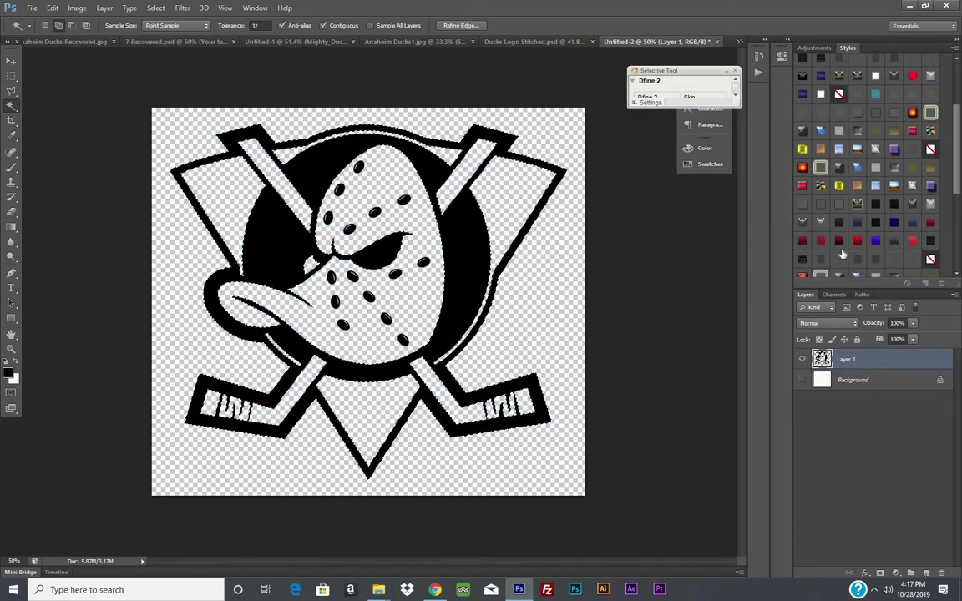
- Try inner glow and chrome styles, ending with a flat grey Color Overlay
left_click(804, 101)
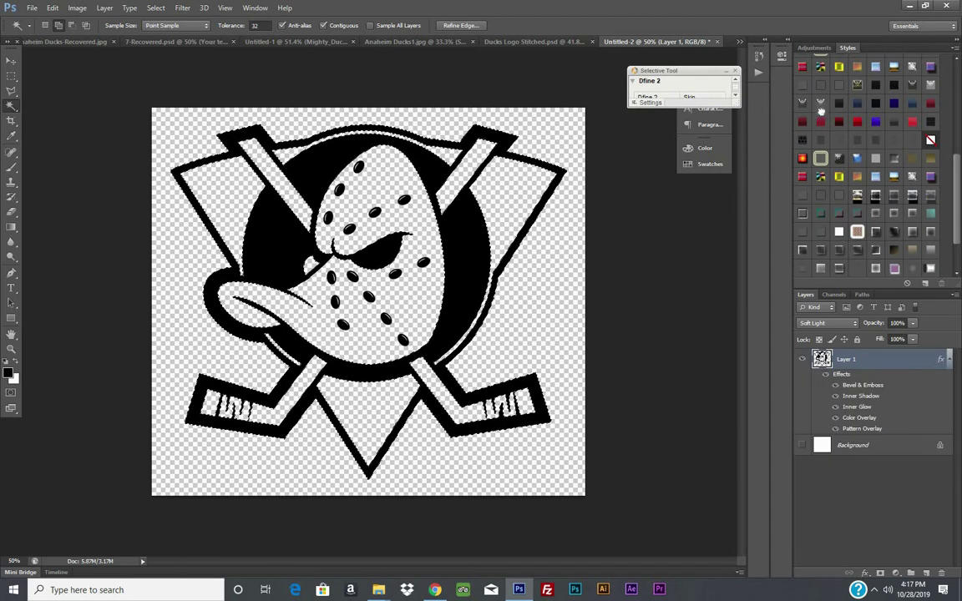
scroll(887, 243, "down", 3)
left_click(929, 213)
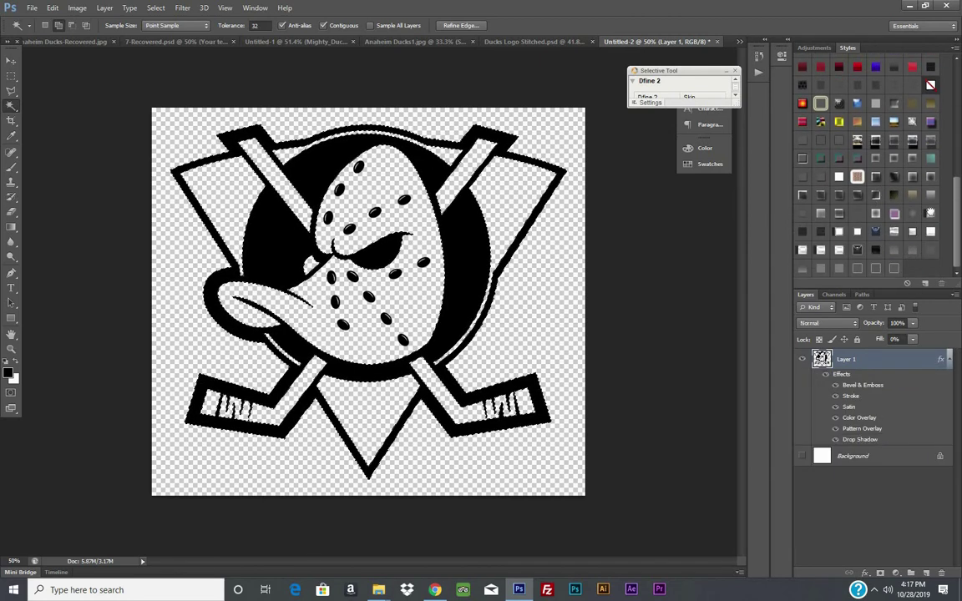
left_click(802, 249)
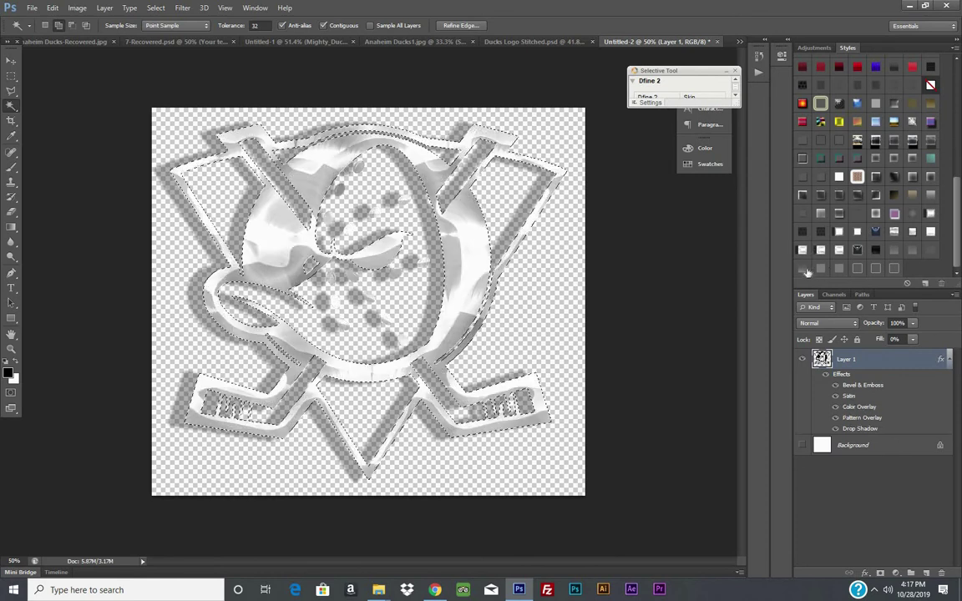
left_click(819, 268)
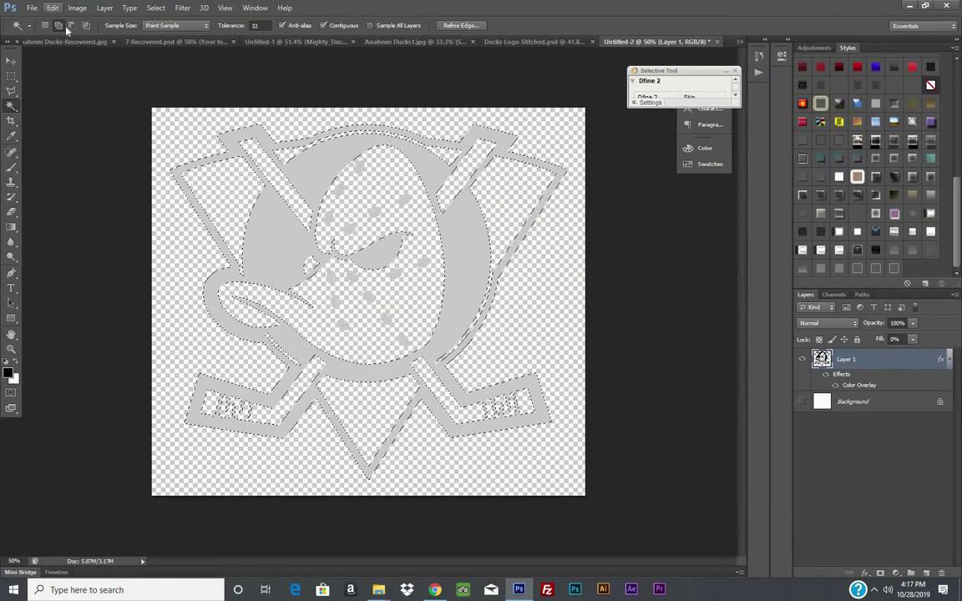
left_click(52, 8)
- Copy the grey logo merged, paste it into the fan composite and shift it left
left_click(92, 87)
left_click(512, 41)
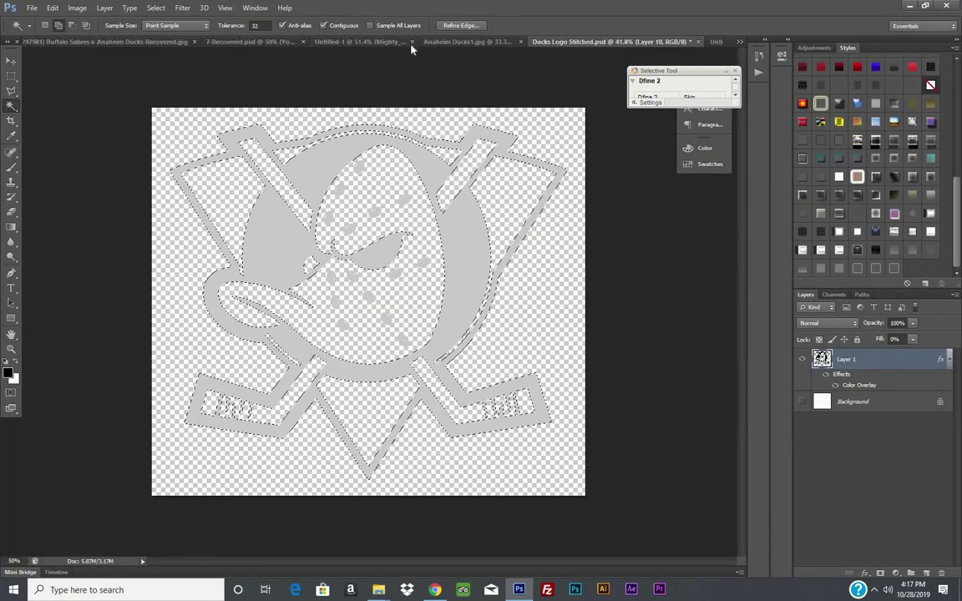
left_click(374, 40)
left_click(368, 43)
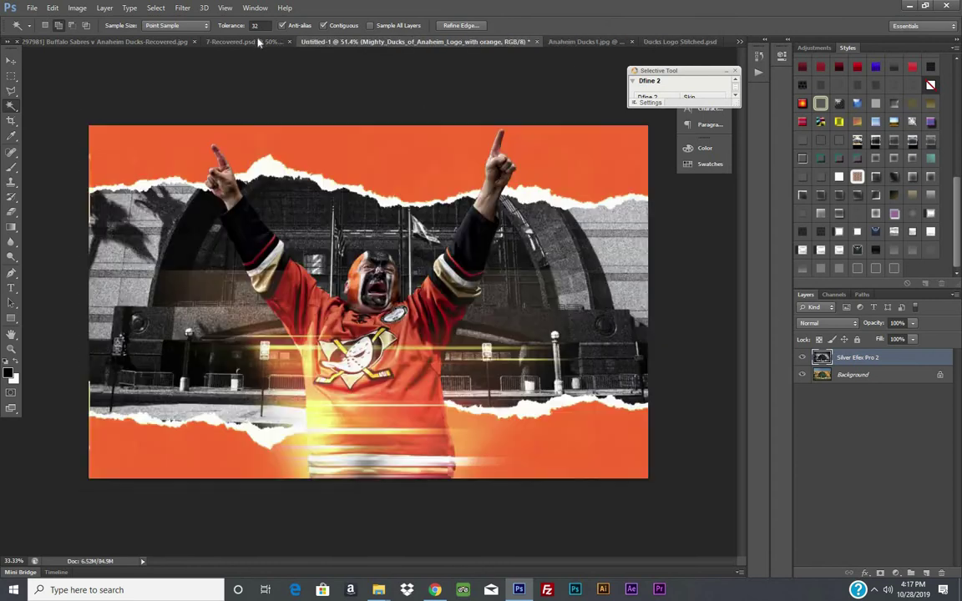
left_click(56, 7)
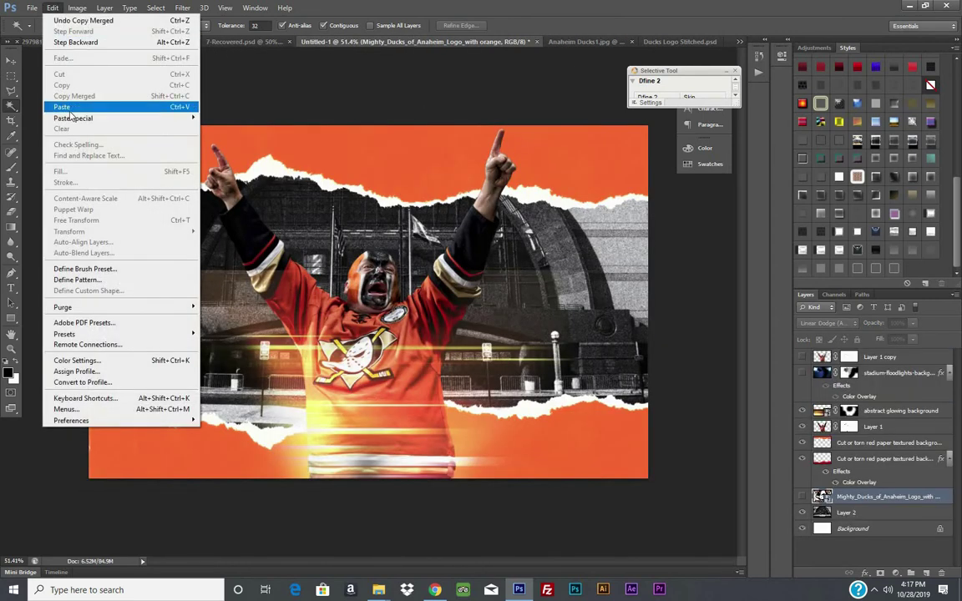
left_click(67, 101)
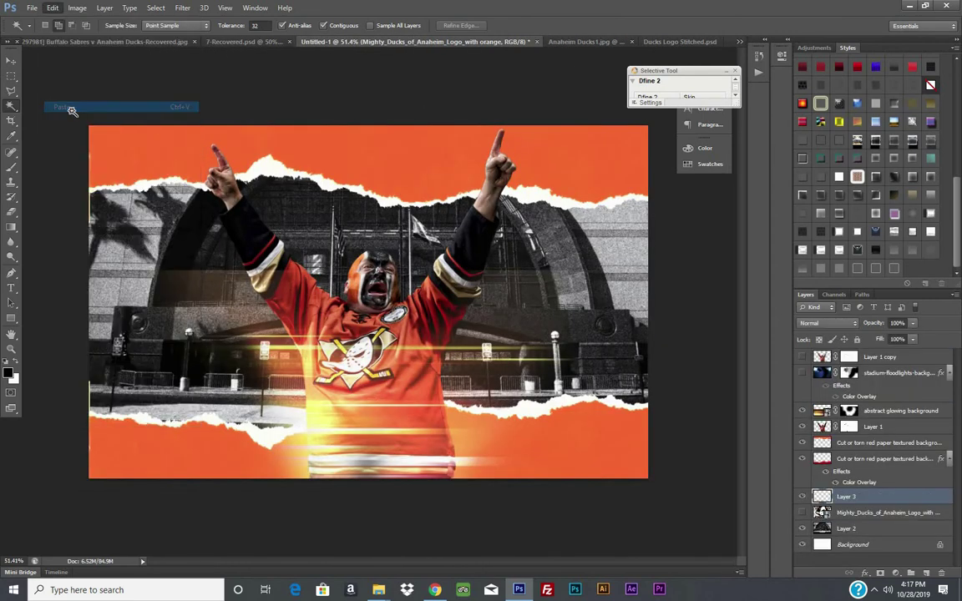
left_click(11, 60)
left_click_drag(351, 258, 239, 262)
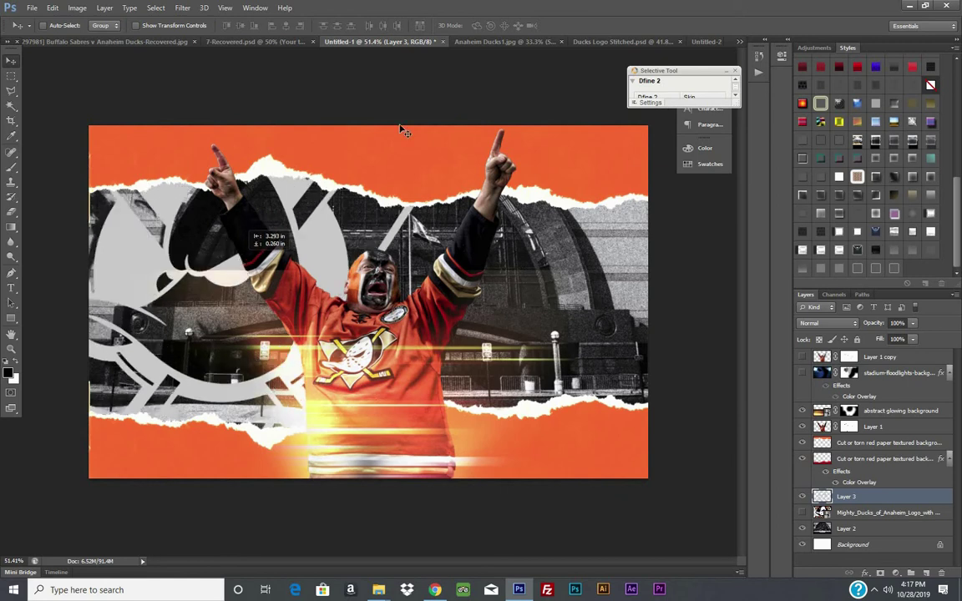
- Undo the move, delete the pasted Layer 3, and return to Untitled-2
left_click(57, 8)
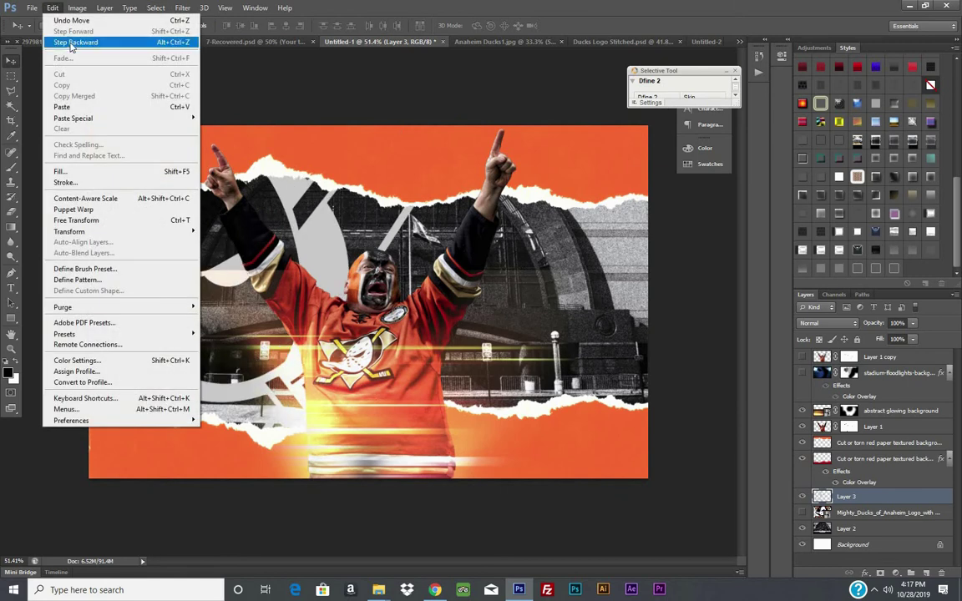
left_click(67, 41)
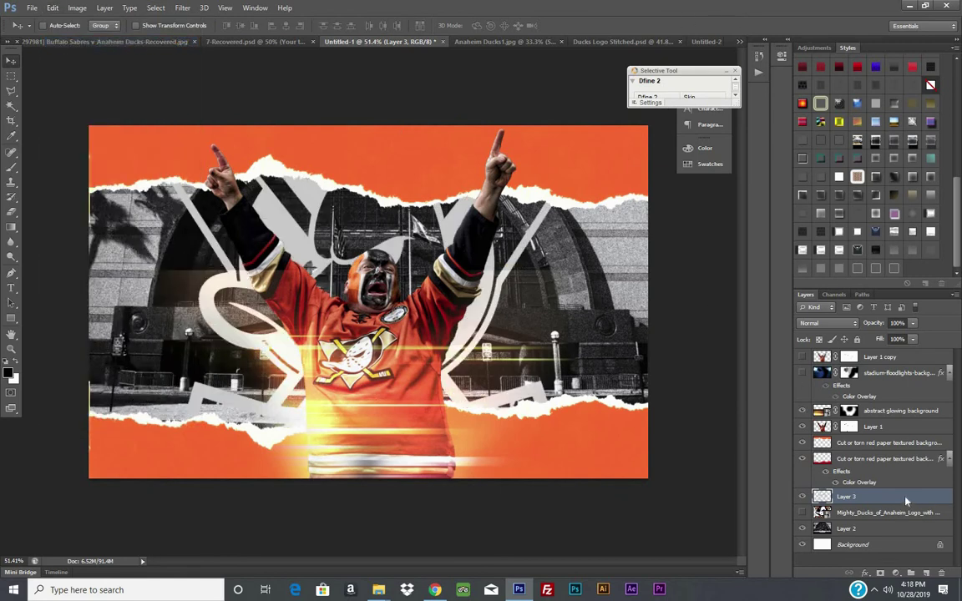
right_click(902, 499)
left_click(835, 112)
left_click(434, 222)
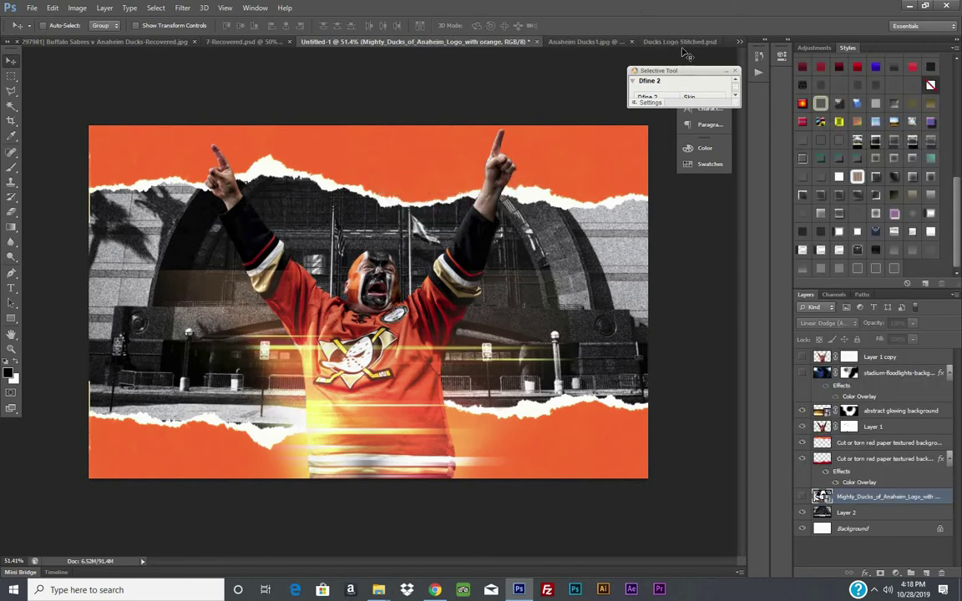
left_click(614, 41)
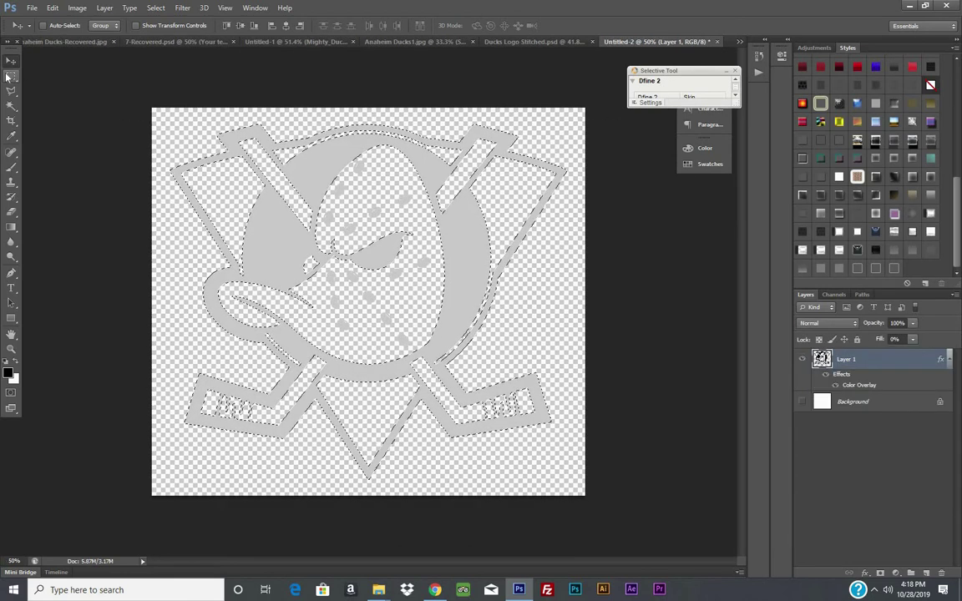
- Add two duck face spots to the logo selection with the Magic Wand, then Copy Merged
left_click(11, 76)
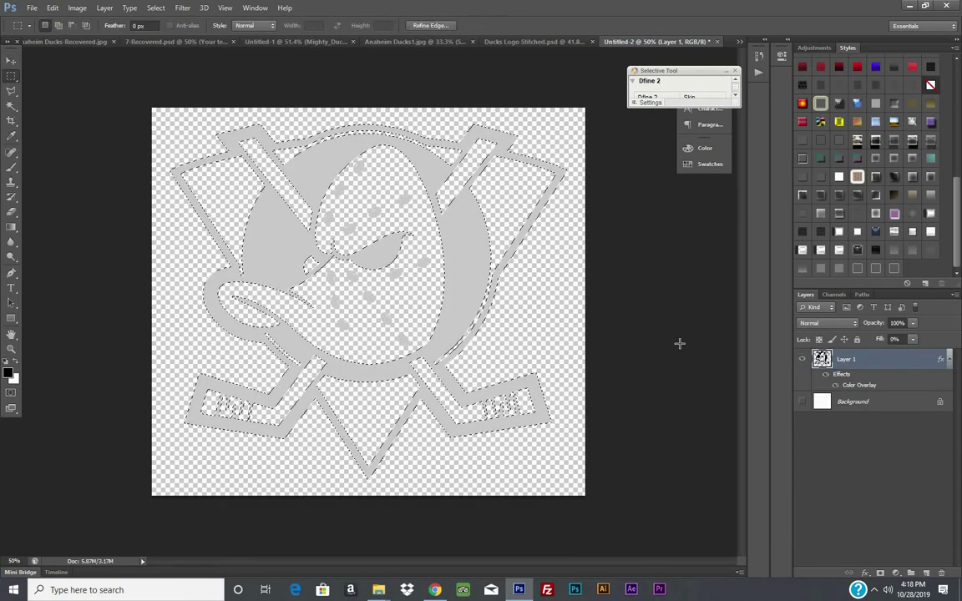
left_click(11, 106)
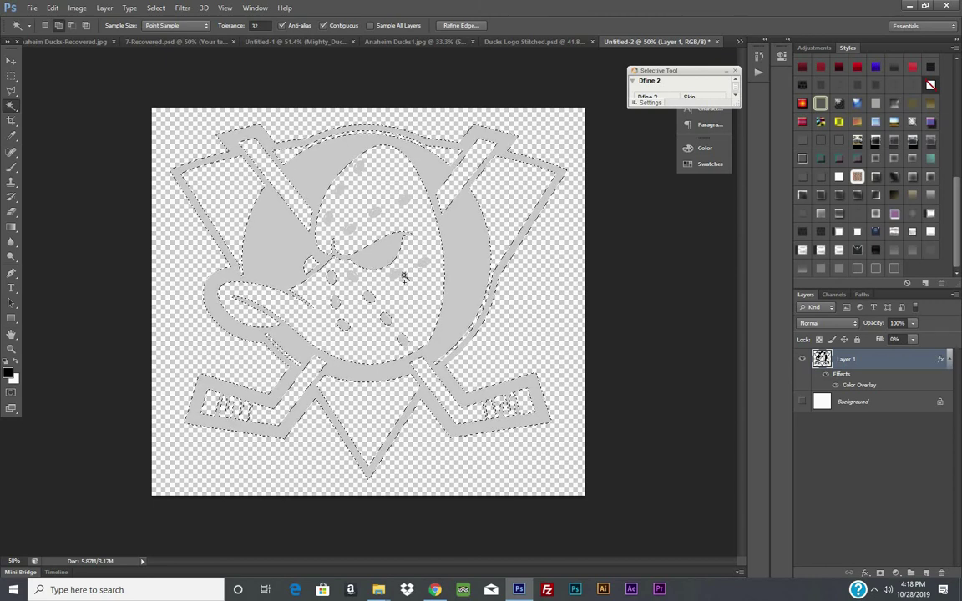
left_click(404, 198, "shift")
left_click(357, 167, "shift")
left_click(52, 8)
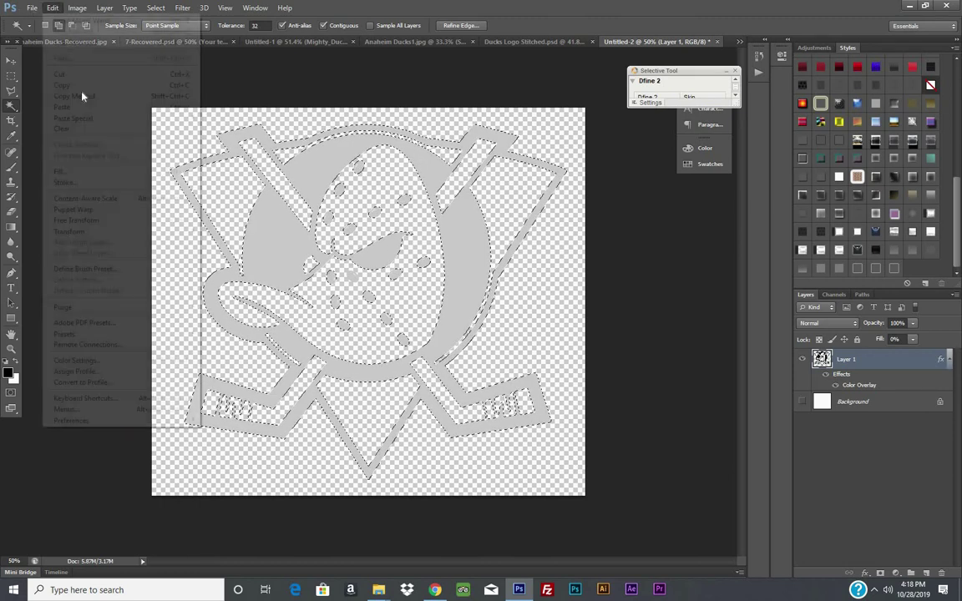
left_click(76, 87)
- Paste the grey logo into Untitled-1 as Layer 3, centred behind the fan
left_click(505, 42)
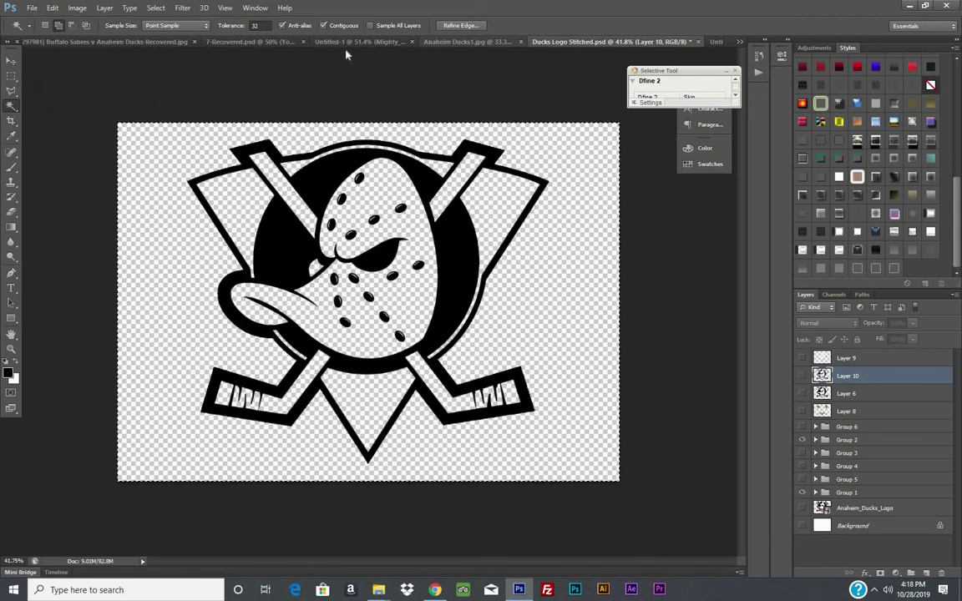
left_click(392, 42)
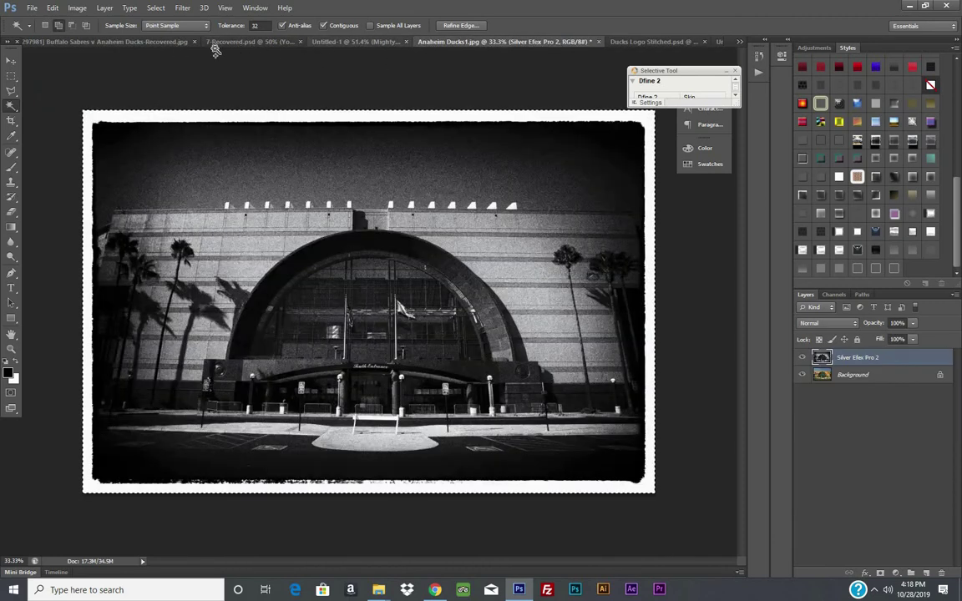
left_click(255, 43)
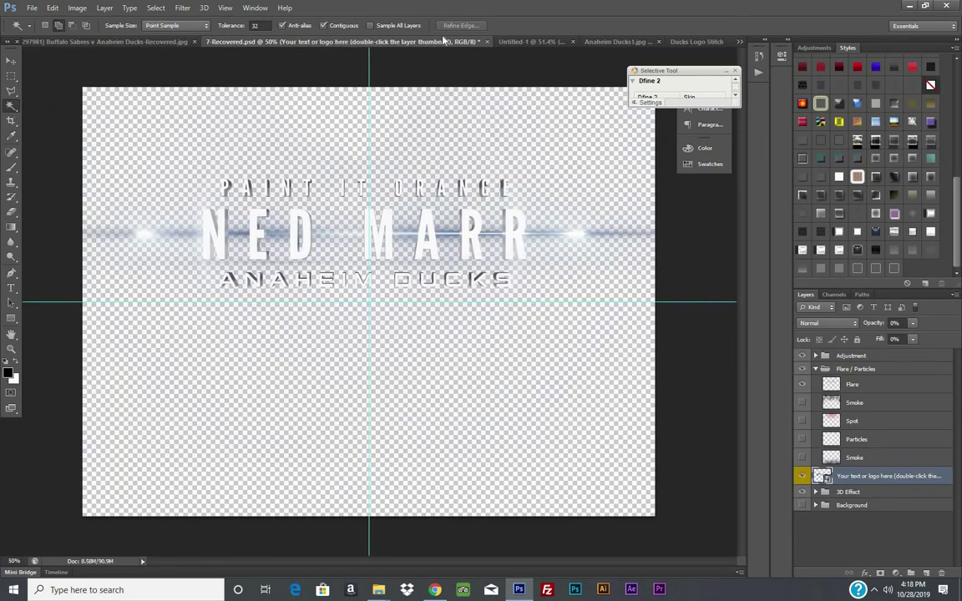
left_click(511, 42)
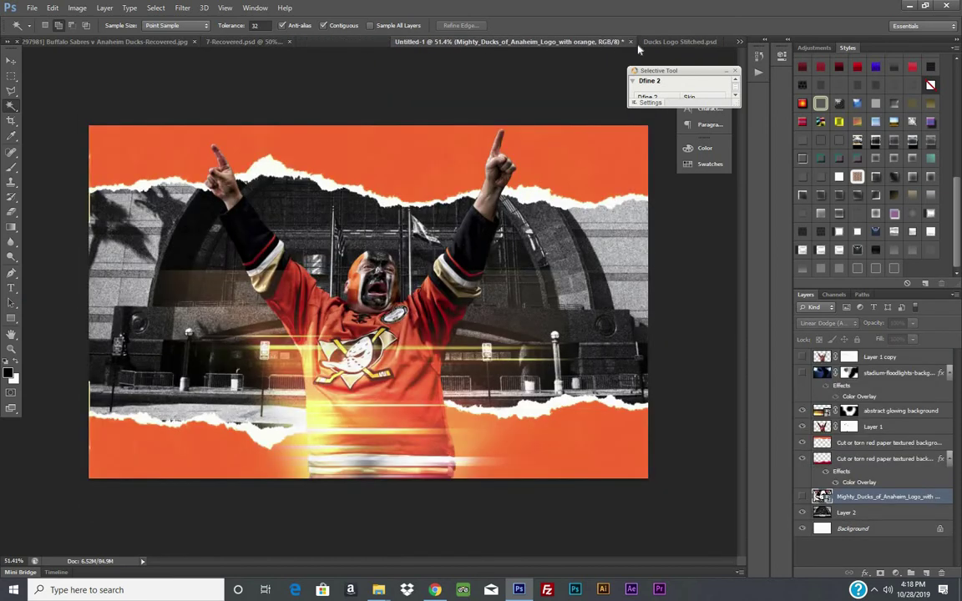
left_click(51, 7)
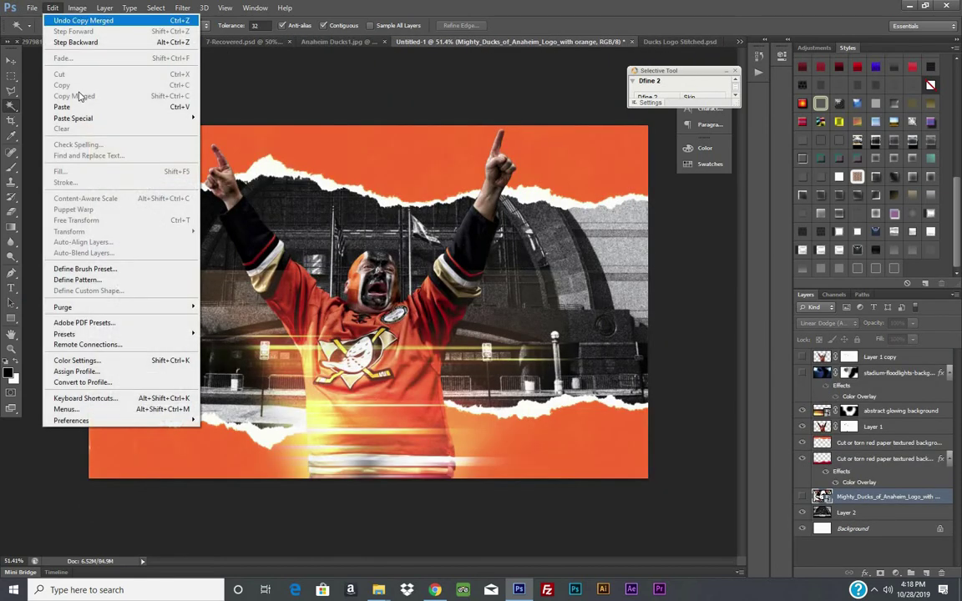
left_click(76, 107)
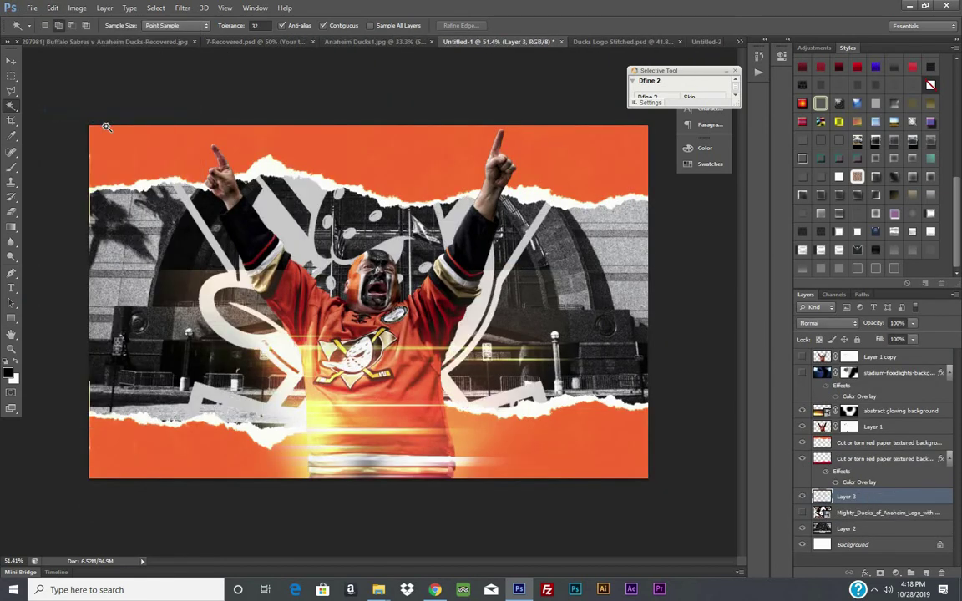
left_click(10, 61)
mouse_move(255, 264)
left_mouse_down()
mouse_move(338, 267)
mouse_move(311, 258)
left_mouse_up()
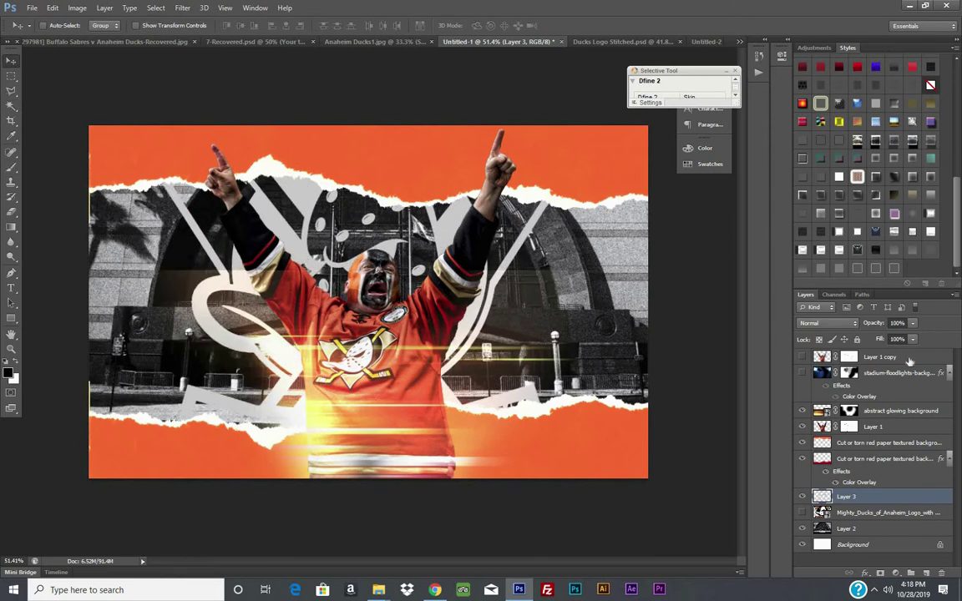
- Try Multiply and neighbouring blend modes on the logo, settling on Hard Light
left_click(827, 324)
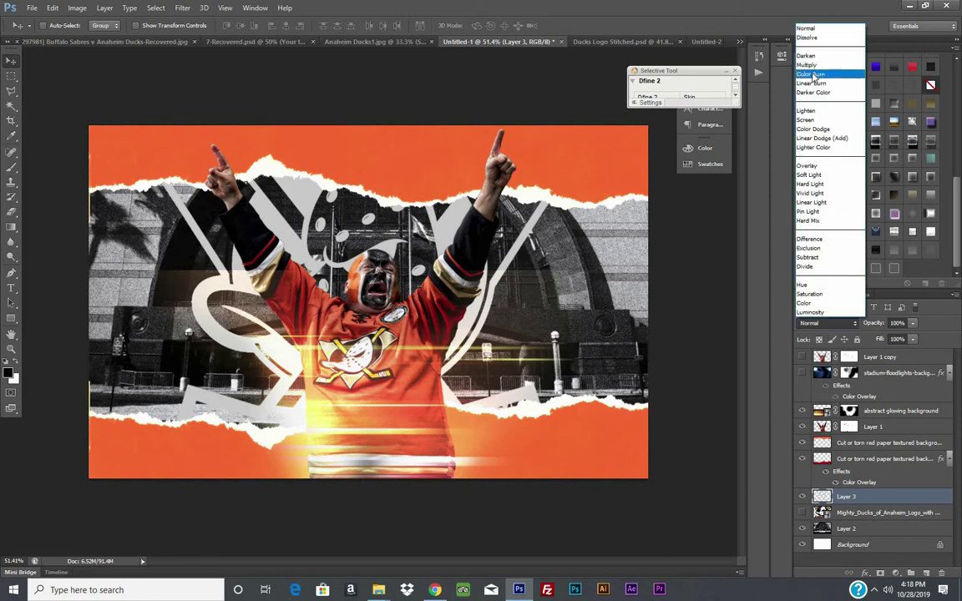
left_click(810, 69)
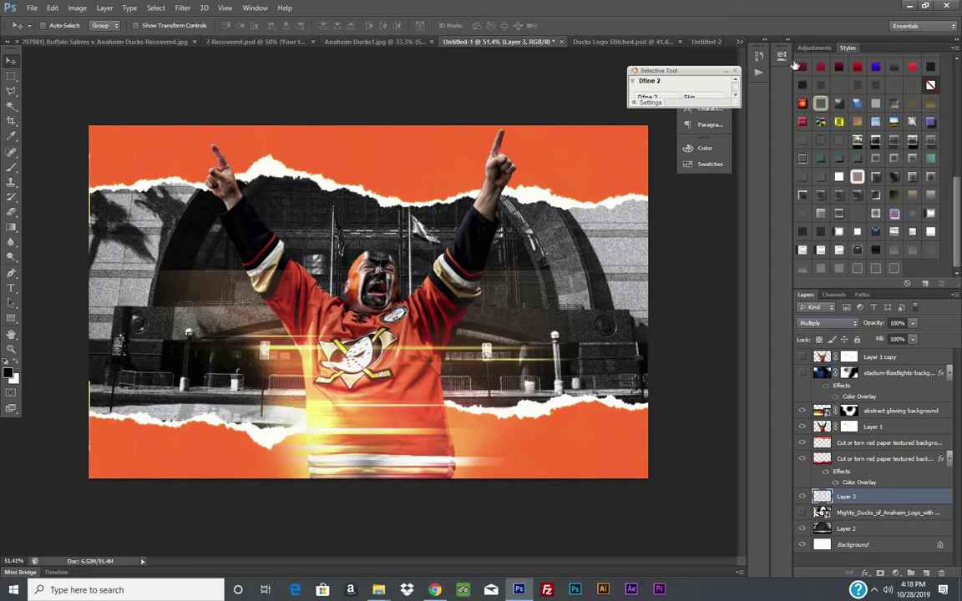
key("Down")
key("Down")
key("Down")
key("Down")
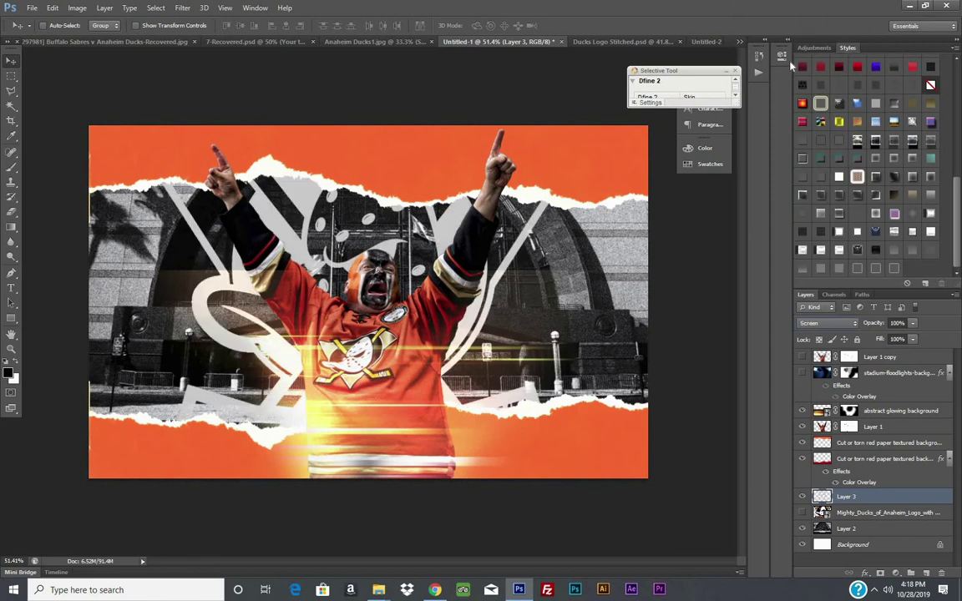
key("Down")
key("Down")
key("Down")
key("Down")
key("Down")
key("Down")
key("Up")
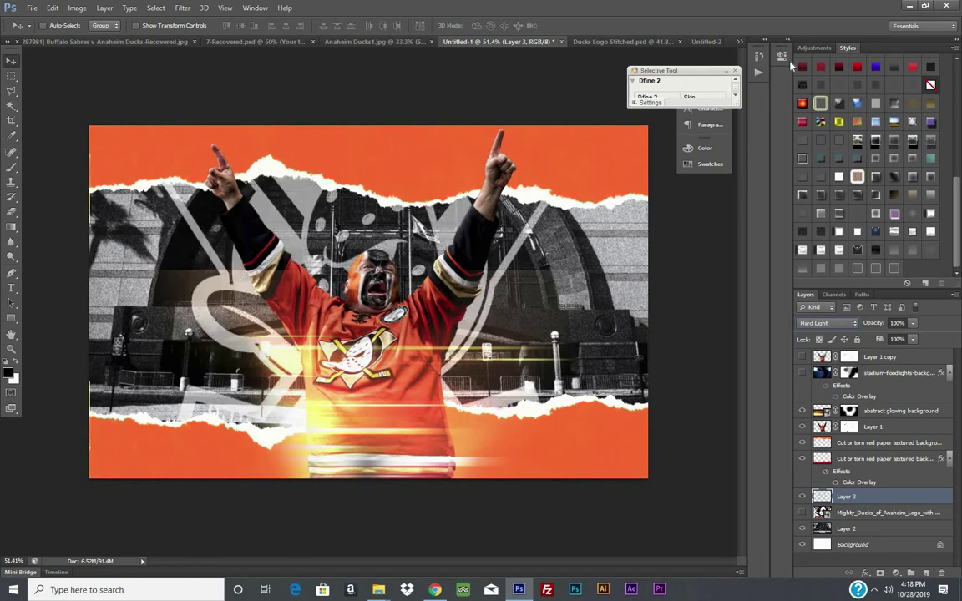
- Add Bevel & Emboss to Layer 3 with highlight opacity 100 and Normal highlight and shadow modes
double_click(902, 496)
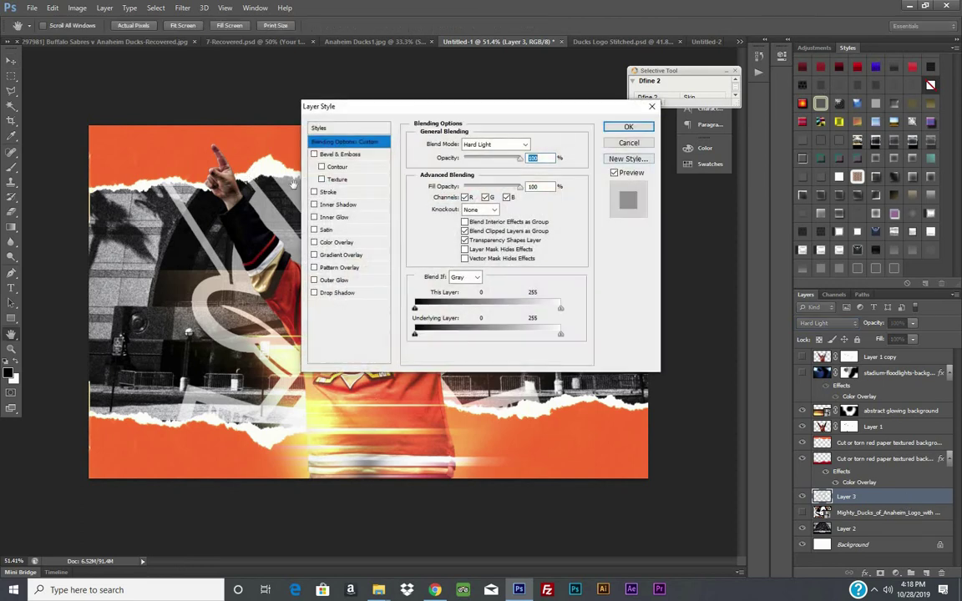
left_click(342, 155)
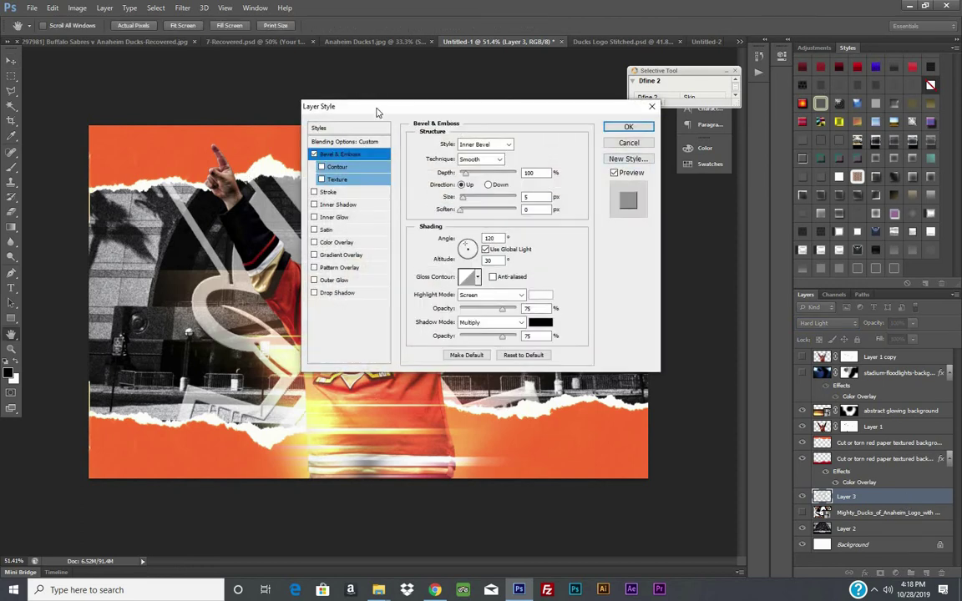
left_click_drag(376, 112, 476, 83)
left_click_drag(609, 284, 620, 281)
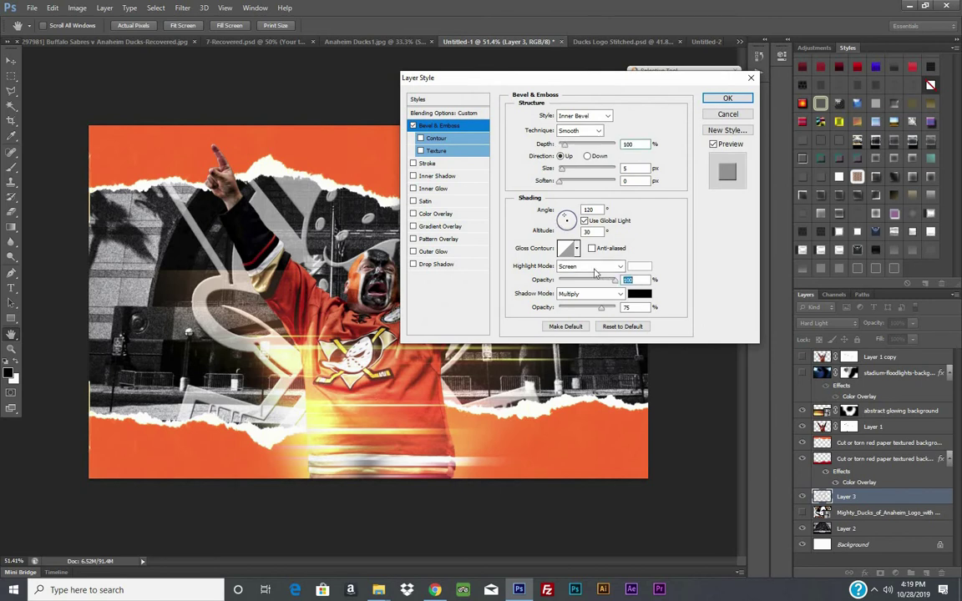
left_click(588, 266)
left_click(582, 281)
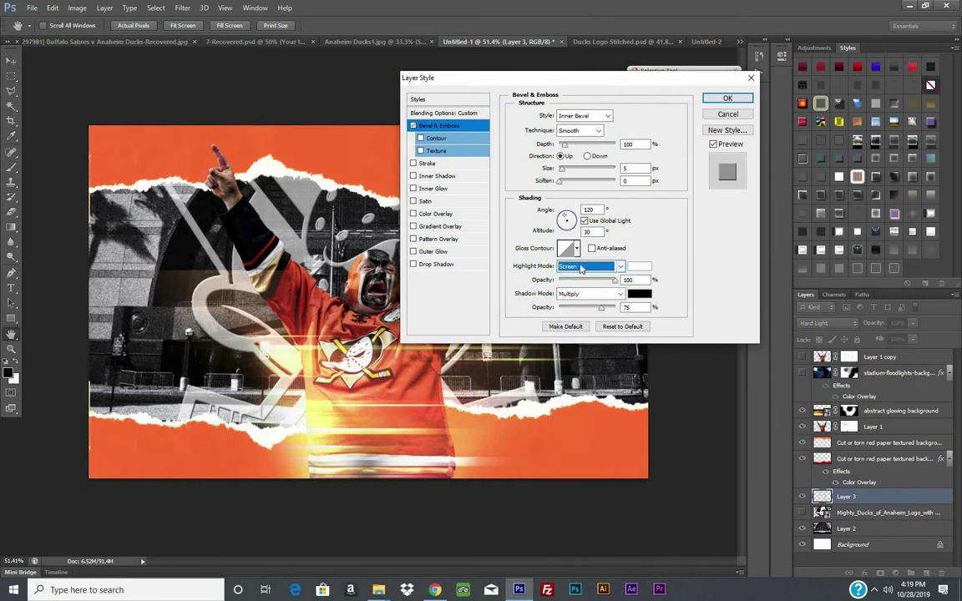
left_click(589, 266)
left_click(576, 284)
left_click(576, 294)
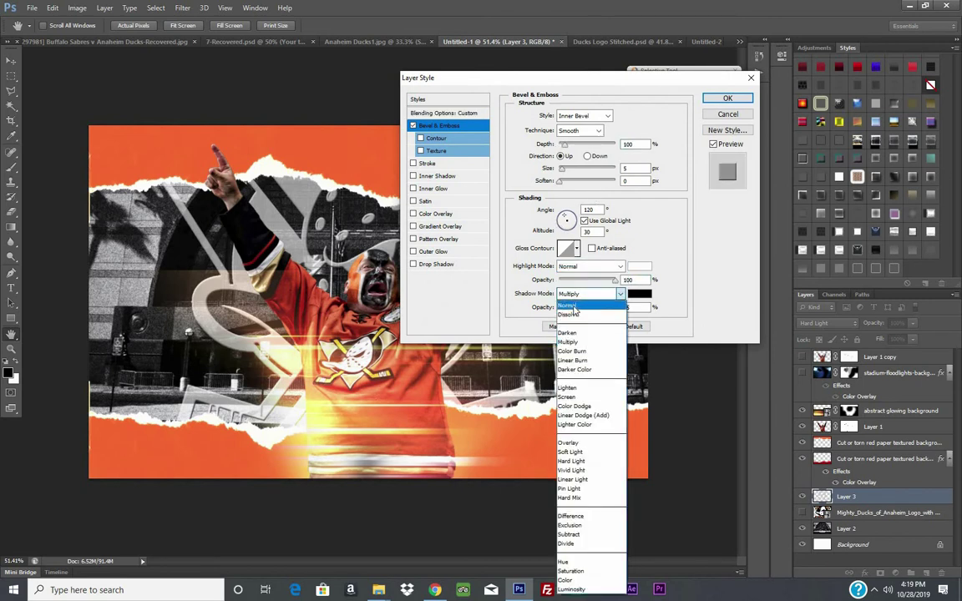
left_click(576, 296)
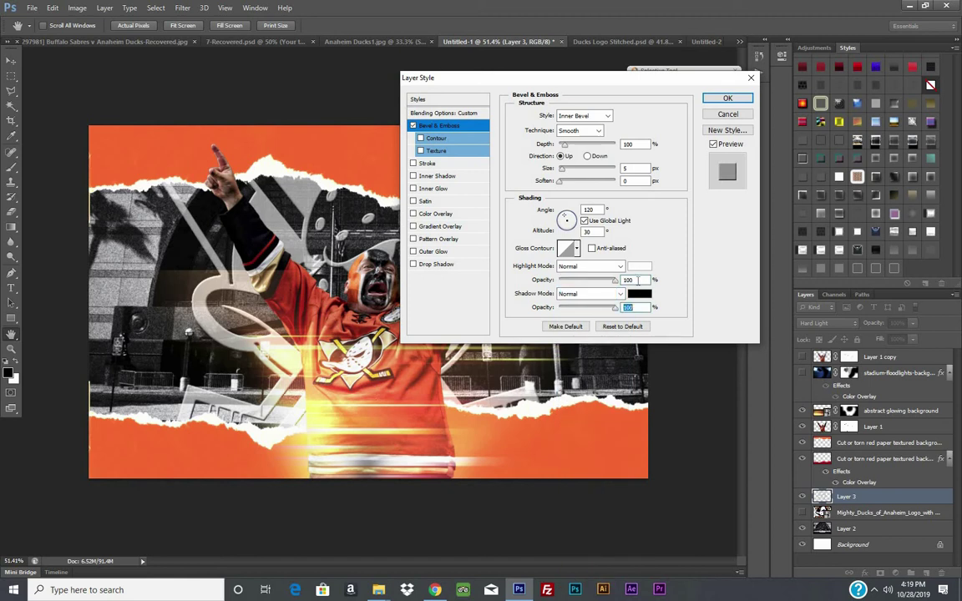
- Set the bevel highlight colour to the orange sampled from the image
left_click(637, 281)
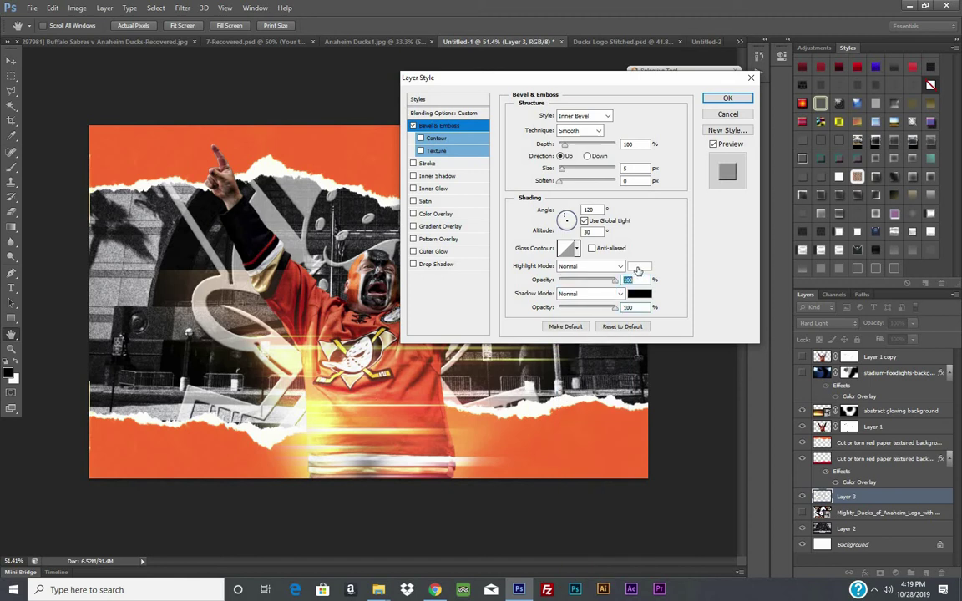
left_click(639, 266)
left_click(219, 460)
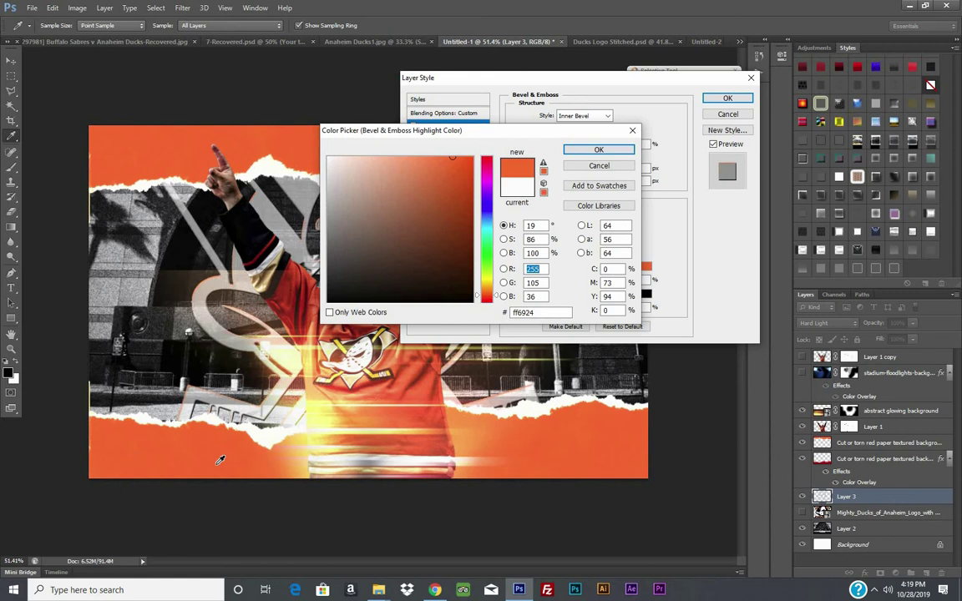
left_click(587, 150)
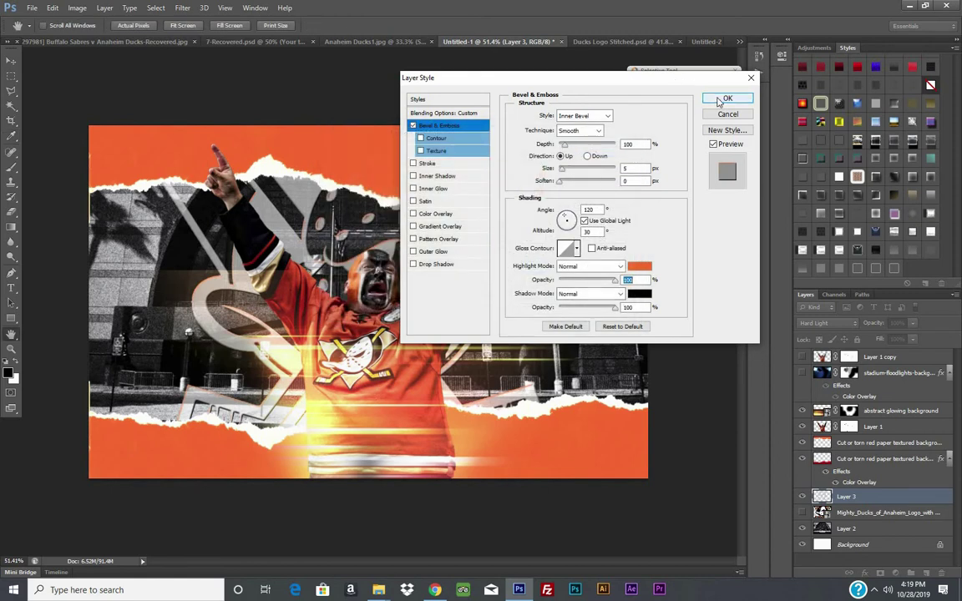
- Add a Gradient Overlay using a dark transparent preset gradient
left_click(436, 226)
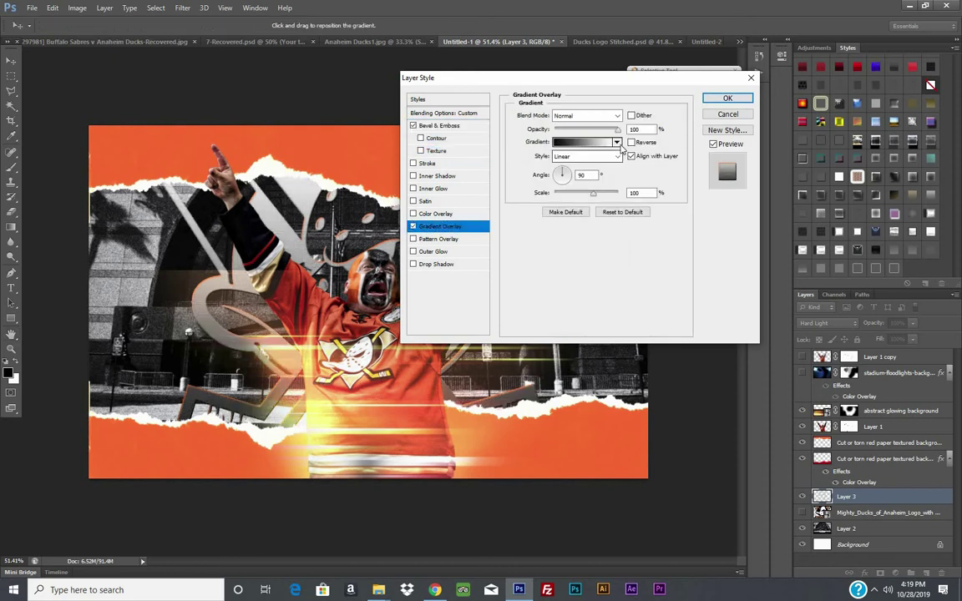
left_click(617, 142)
scroll(637, 217, "down", 5)
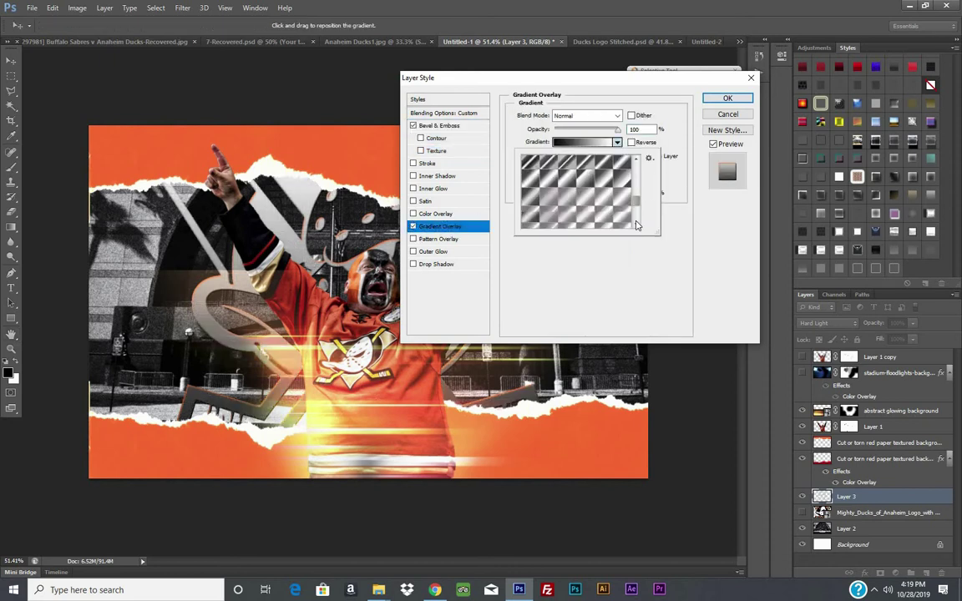
scroll(601, 201, "down", 3)
left_click(604, 184)
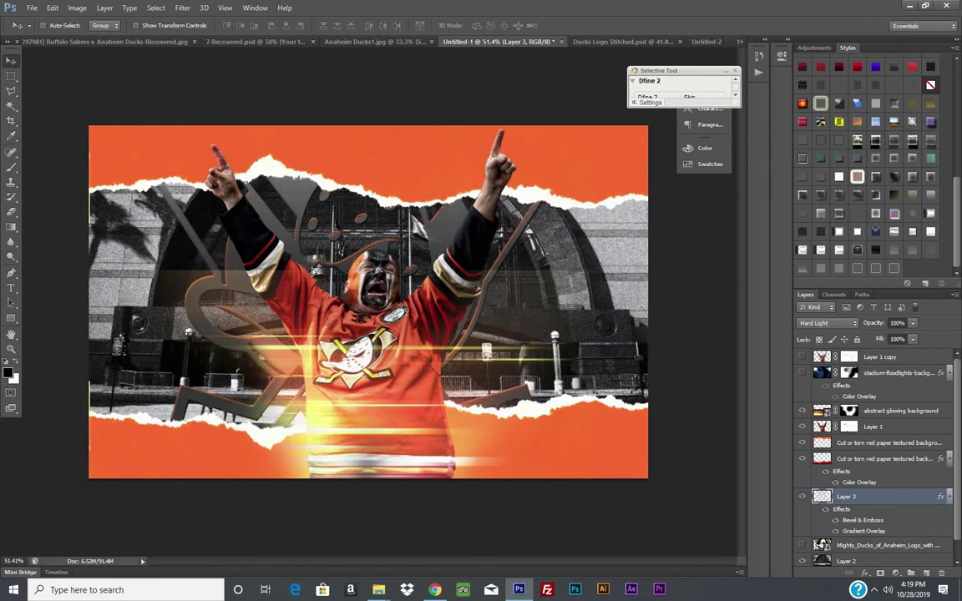
- Shift the Ducks logo into place, then lower the fan photo layer slightly
left_click_drag(289, 278, 247, 284)
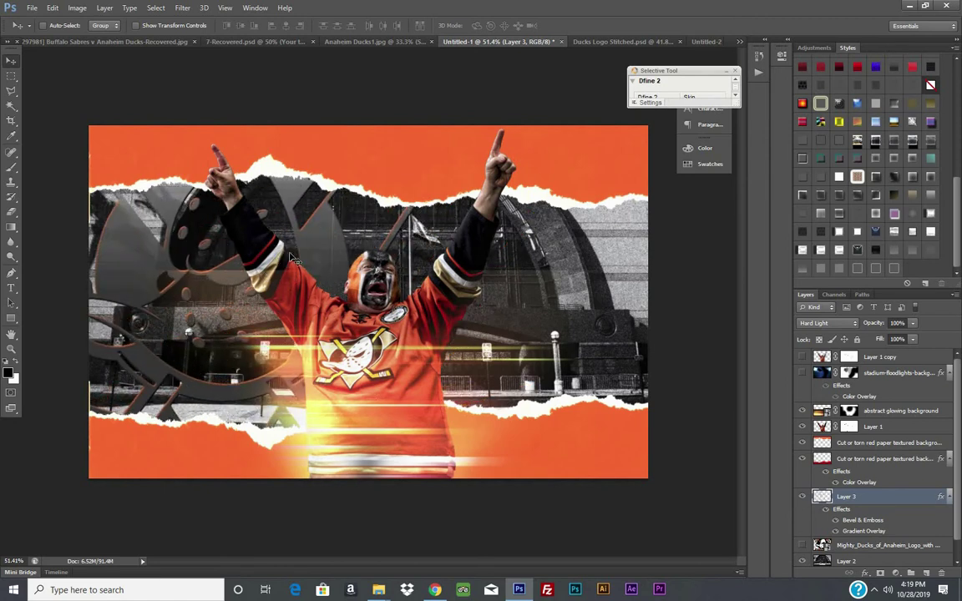
mouse_move(203, 226)
left_mouse_down()
mouse_move(386, 244)
mouse_move(345, 225)
left_mouse_up()
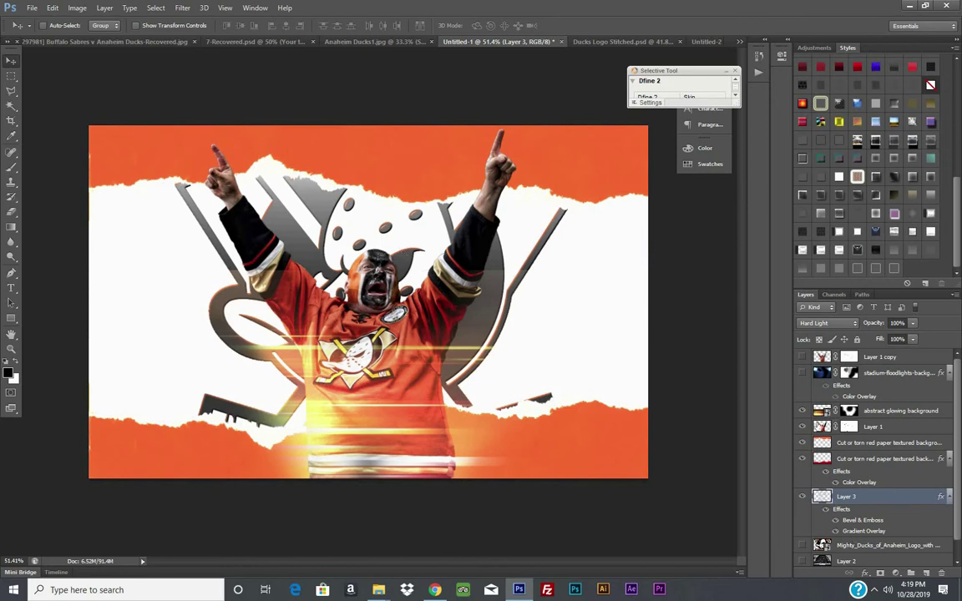
left_click(808, 427)
left_click(802, 426)
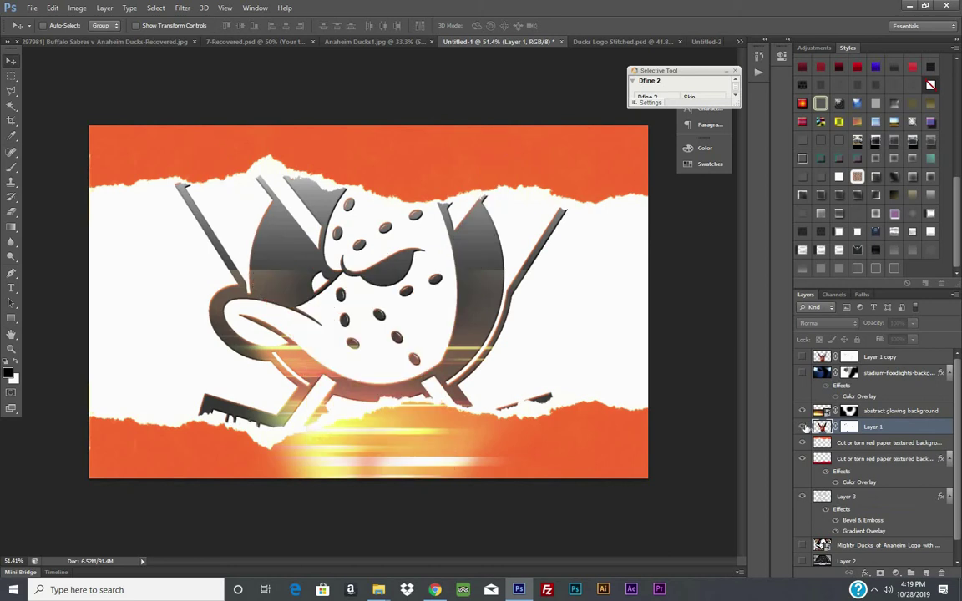
left_click(802, 427)
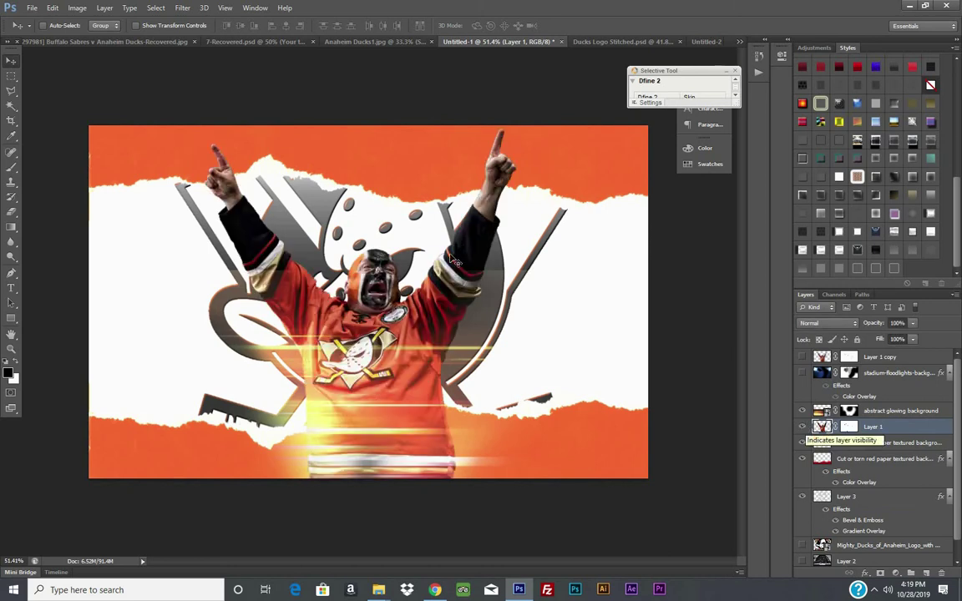
left_click_drag(378, 210, 410, 249)
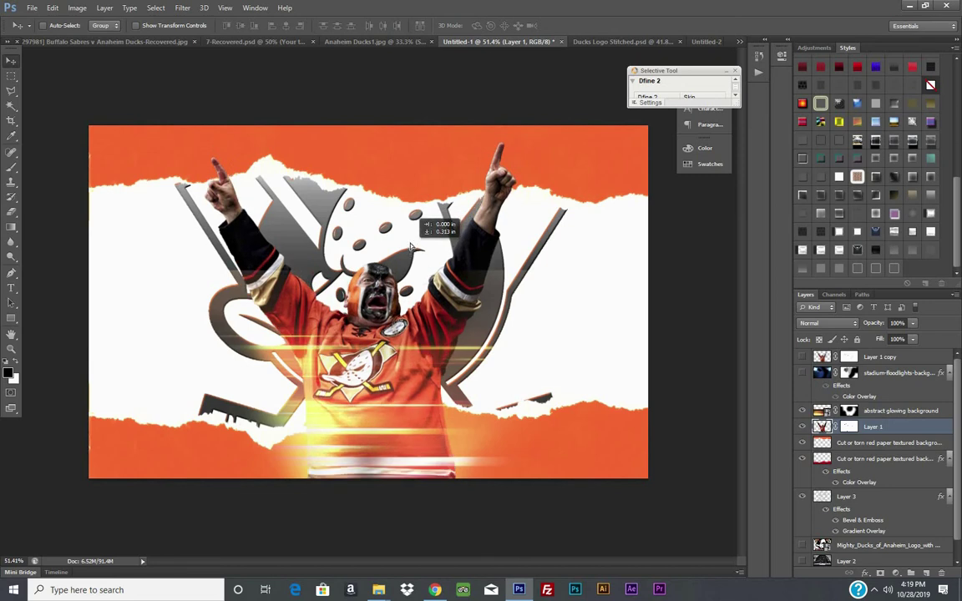
left_click_drag(410, 249, 410, 248)
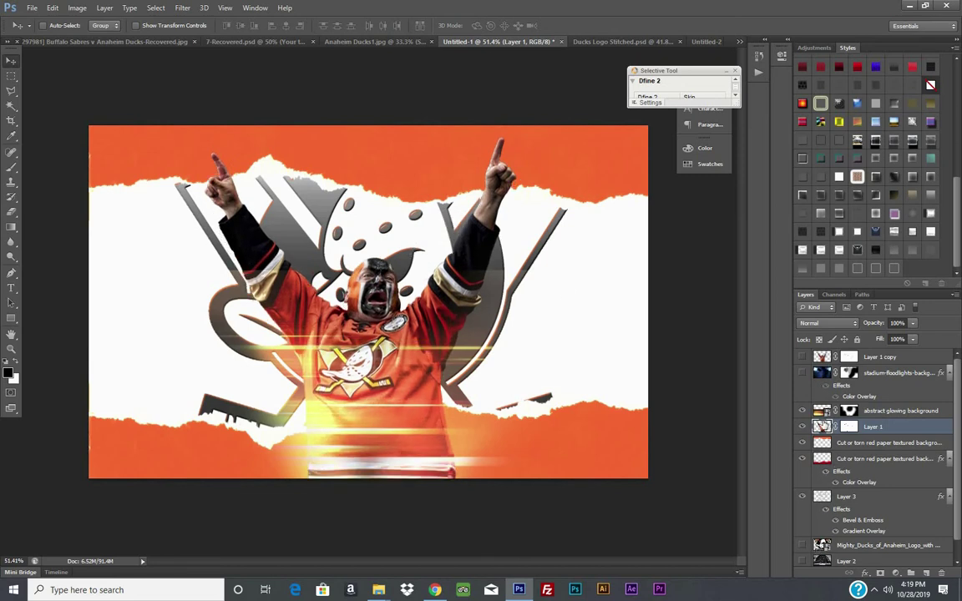
- Compare with the logo hidden, then settle Layer 3's logo behind the fan
scroll(833, 474, "down", 1)
scroll(829, 534, "up", 1)
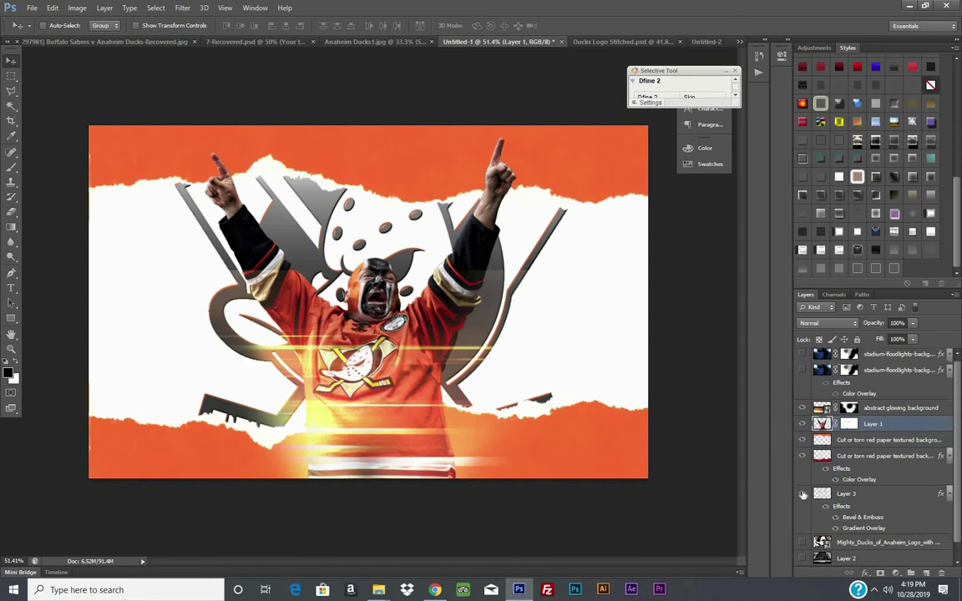
left_click(802, 495)
left_click(801, 494)
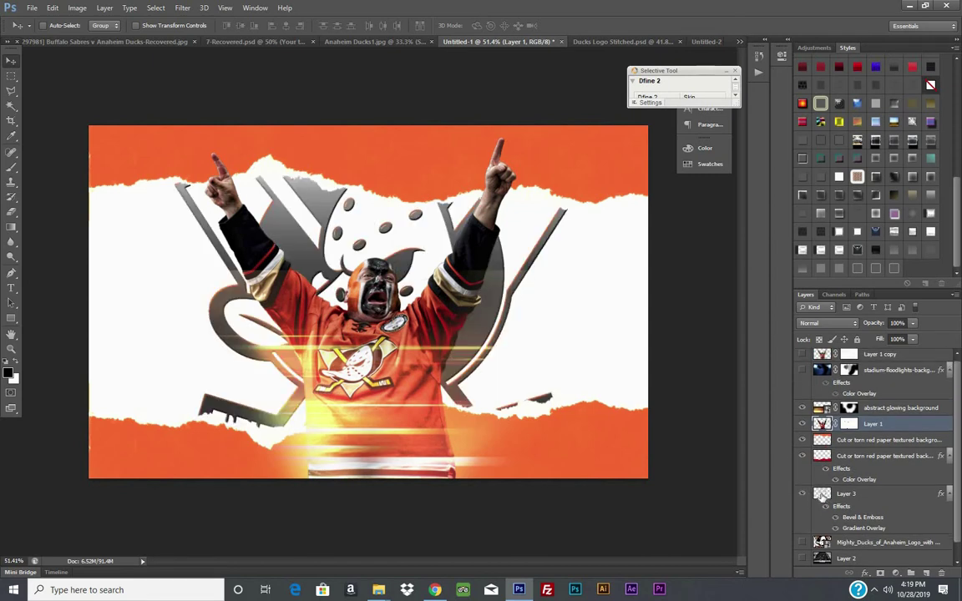
left_click(845, 494)
left_click_drag(399, 228, 382, 208)
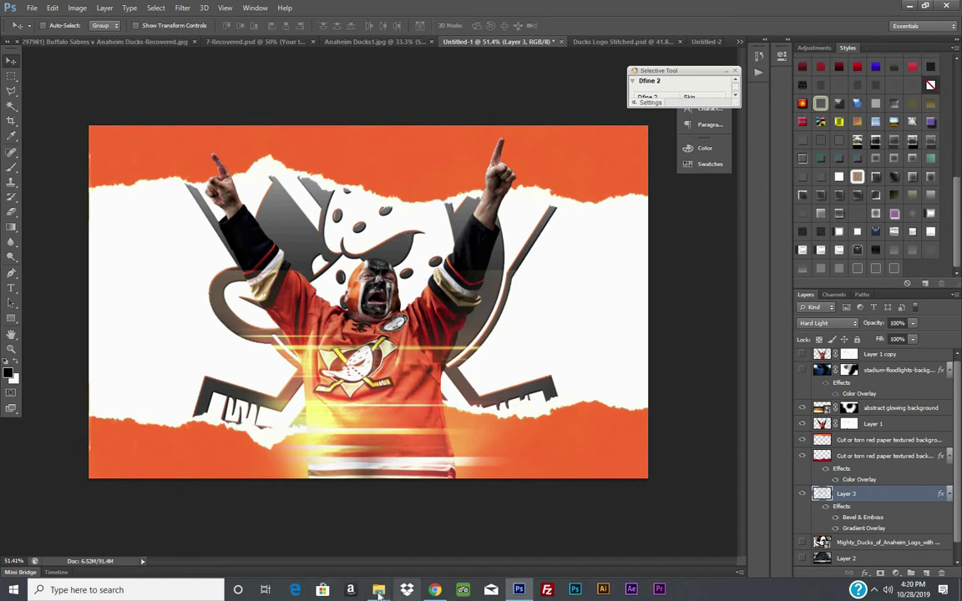
- Place the shiny silver grunge texture into the composite, stretched to cover the canvas
mouse_move(378, 590)
left_click(332, 548)
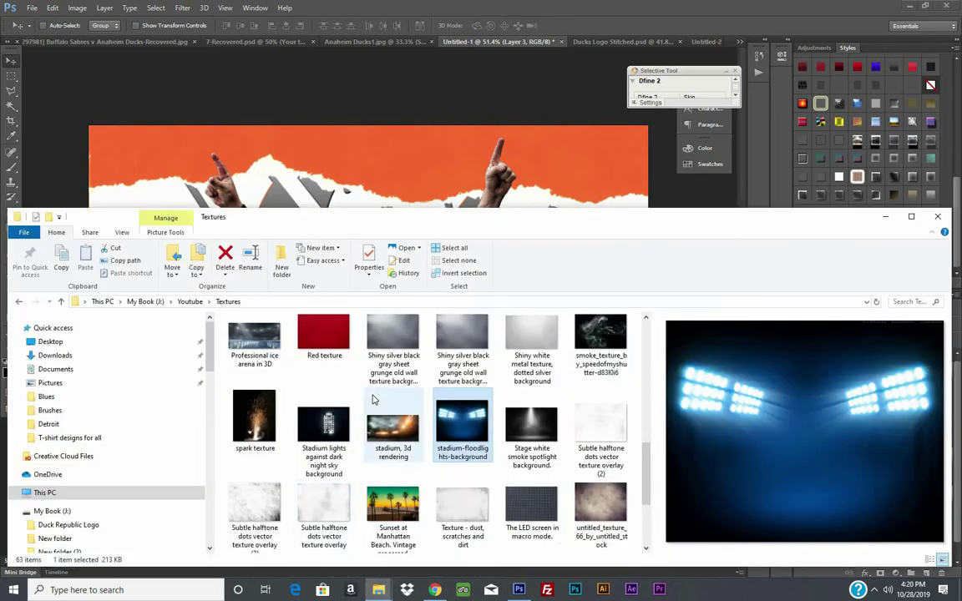
scroll(423, 468, "up", 2)
left_click(389, 500)
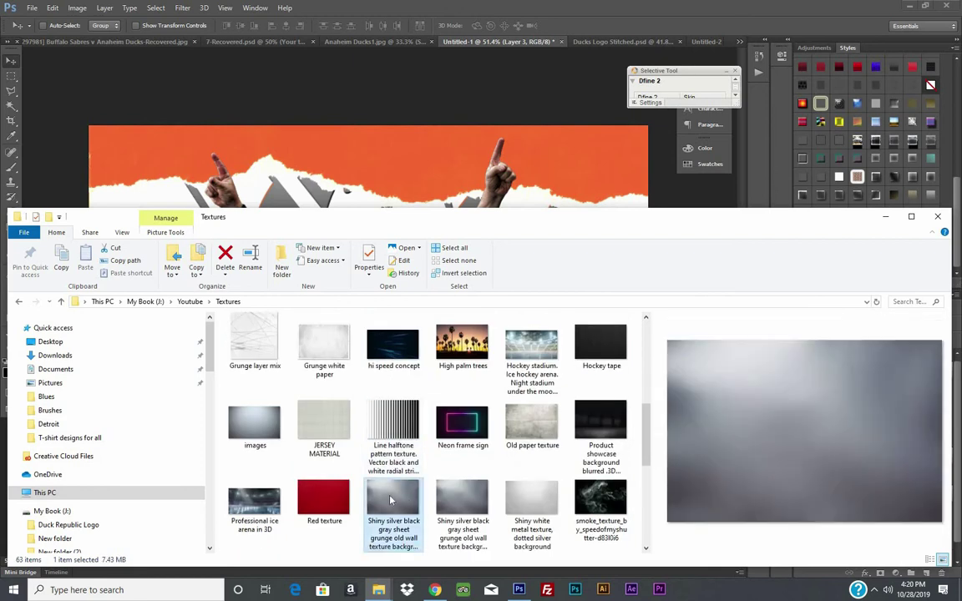
left_click_drag(226, 162, 167, 158)
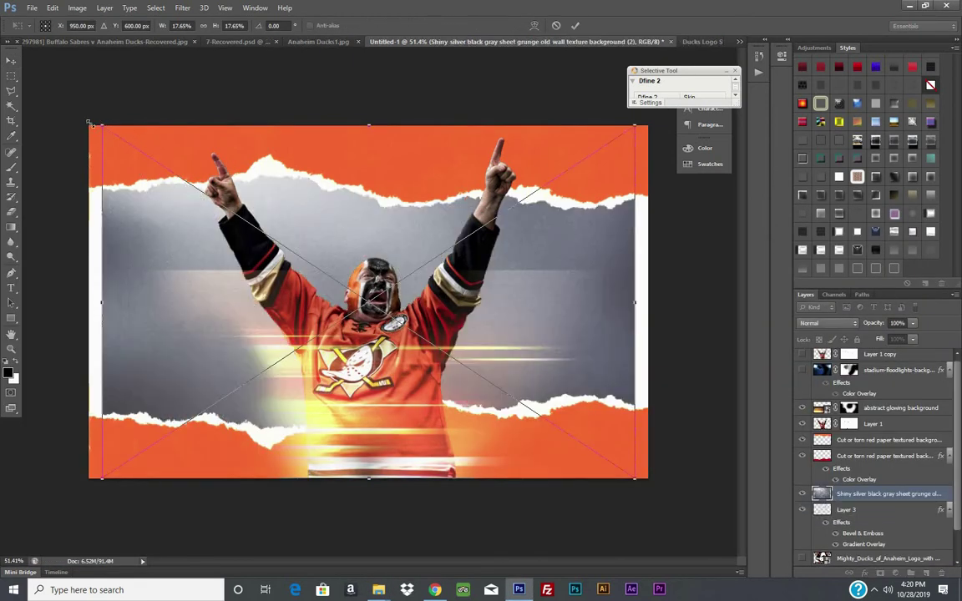
left_click_drag(89, 122, 87, 124)
left_click_drag(644, 485, 649, 483)
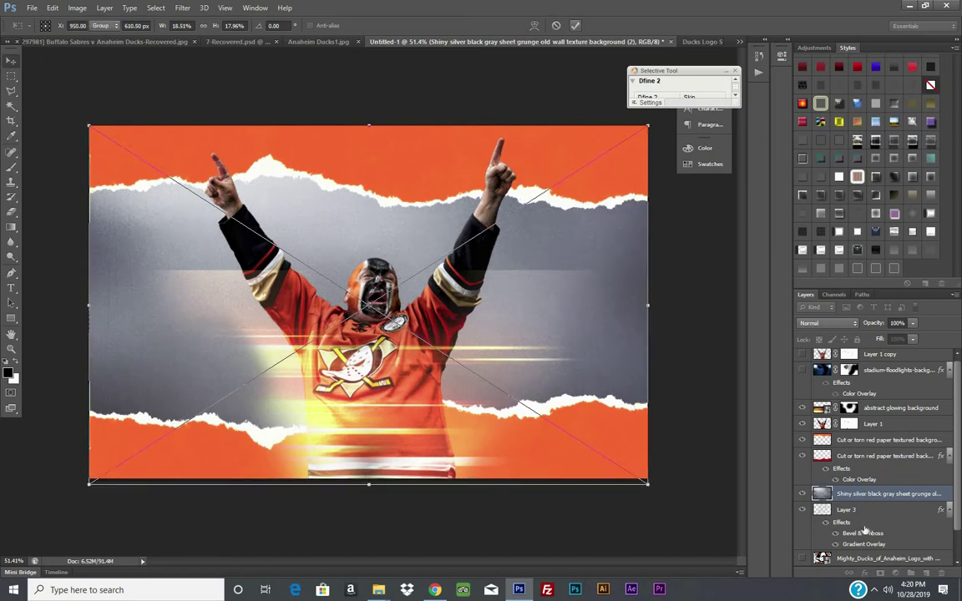
key("Return")
- Move the grunge layer near the top of the stack and blend it in Overlay mode
left_click_drag(868, 493, 853, 368)
left_click(826, 323)
left_click(818, 121)
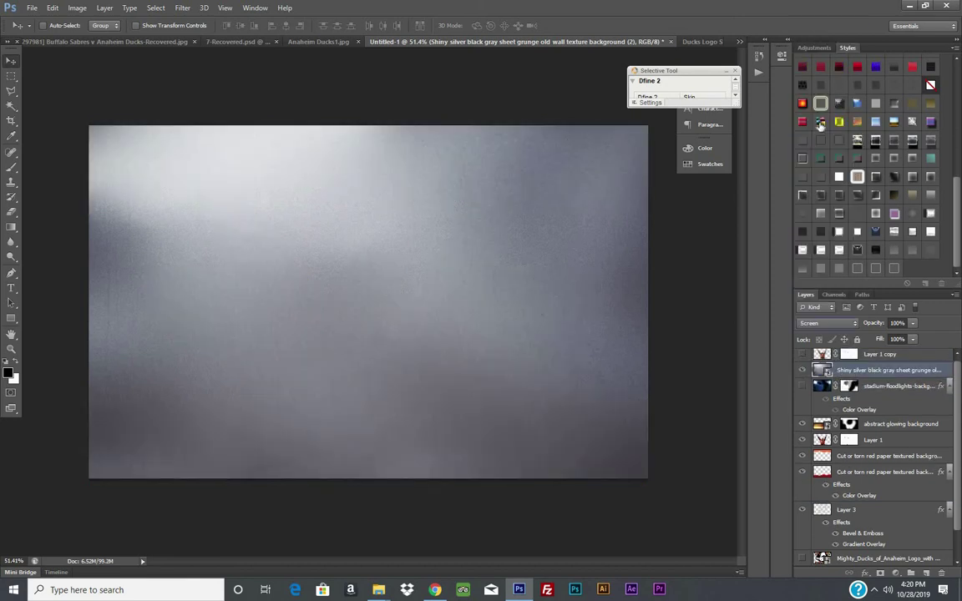
key("Down")
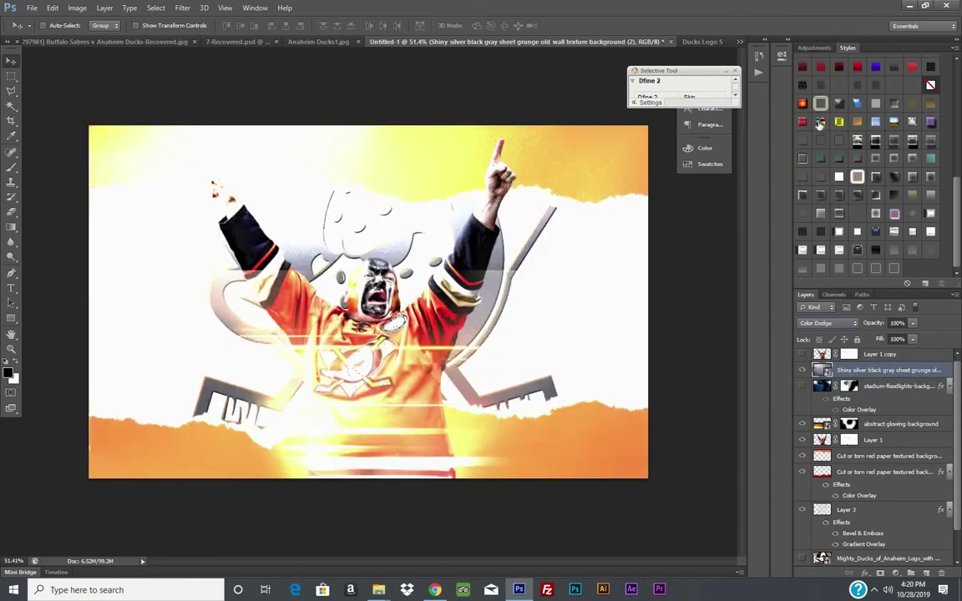
key("Down")
key("Down")
key("Down")
key("Down")
key("Down")
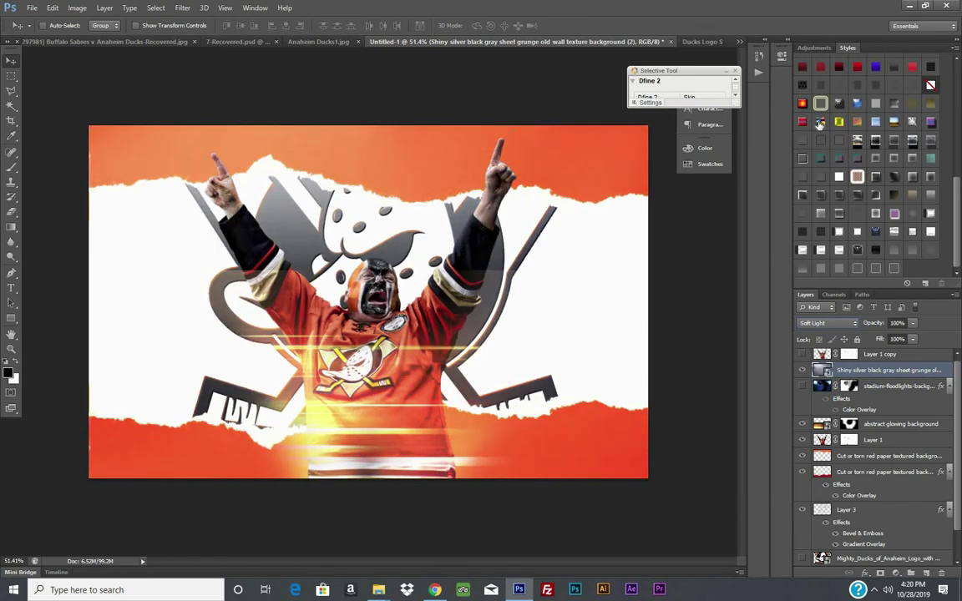
key("Up")
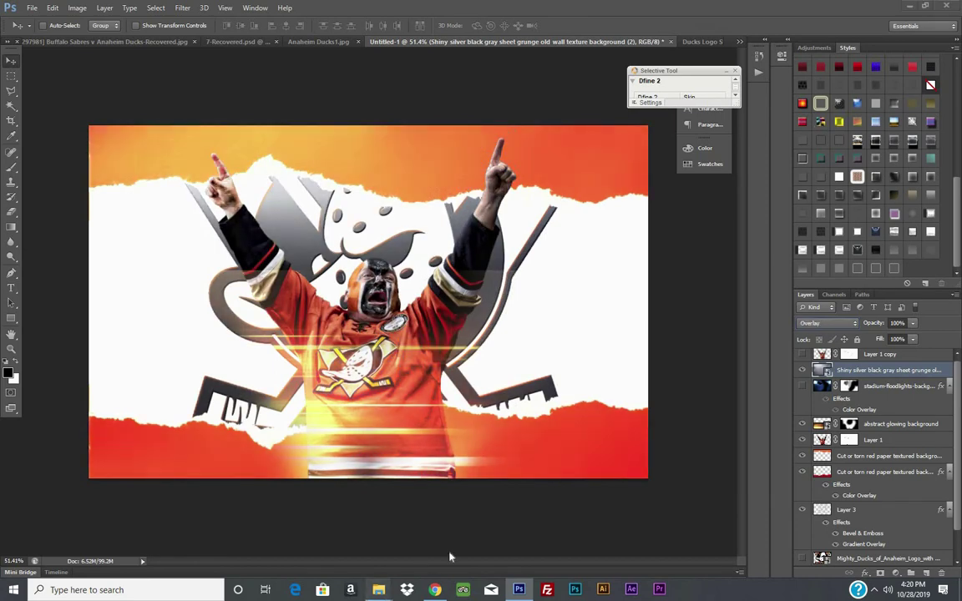
left_click(378, 589)
left_click(318, 543)
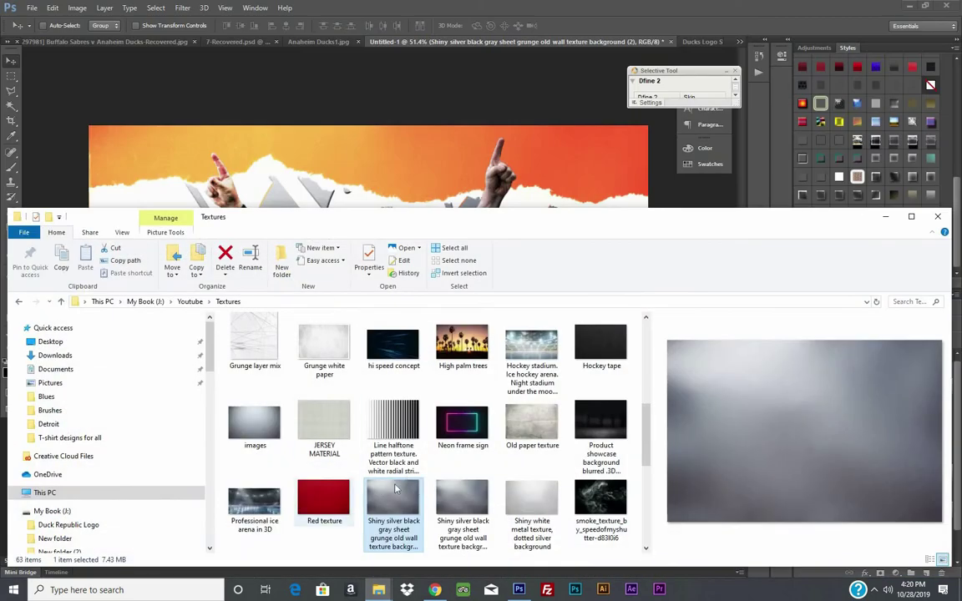
- Preview the smoke spotlight, Manhattan Beach sunset and untitled_texture_66 images in Textures
scroll(609, 476, "down", 1)
scroll(605, 489, "down", 1)
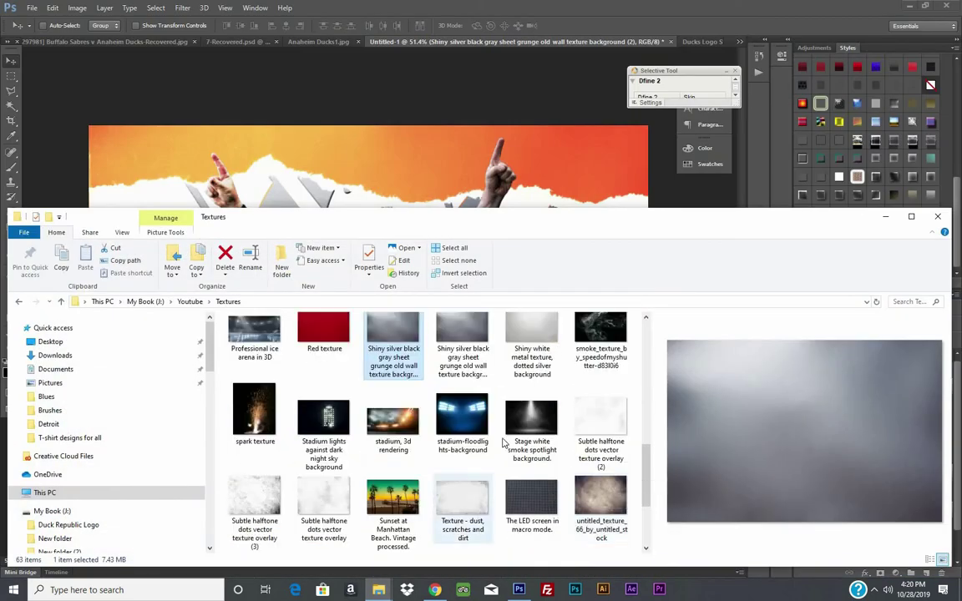
left_click(531, 418)
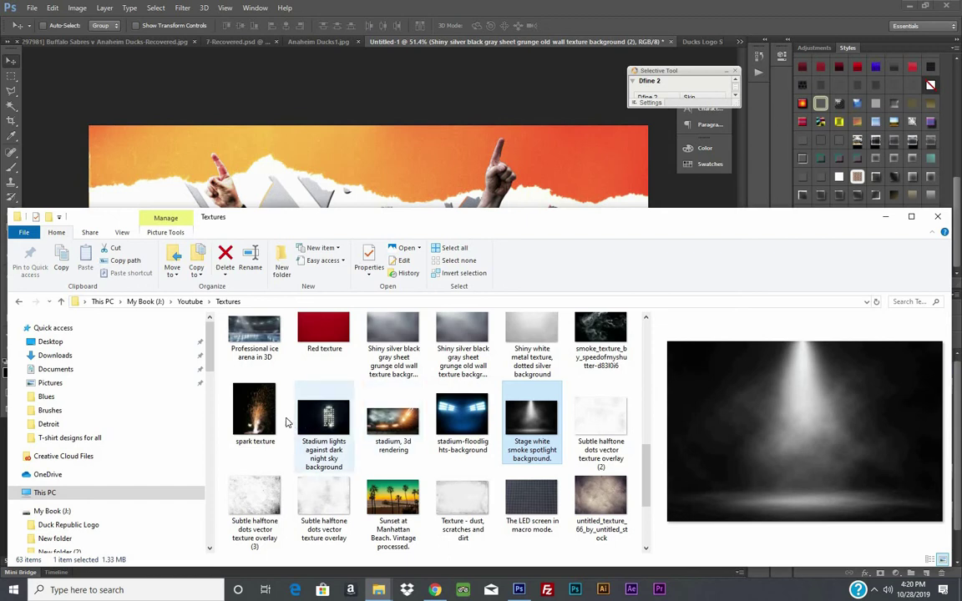
left_click(359, 475)
left_click(393, 505)
left_click(601, 501)
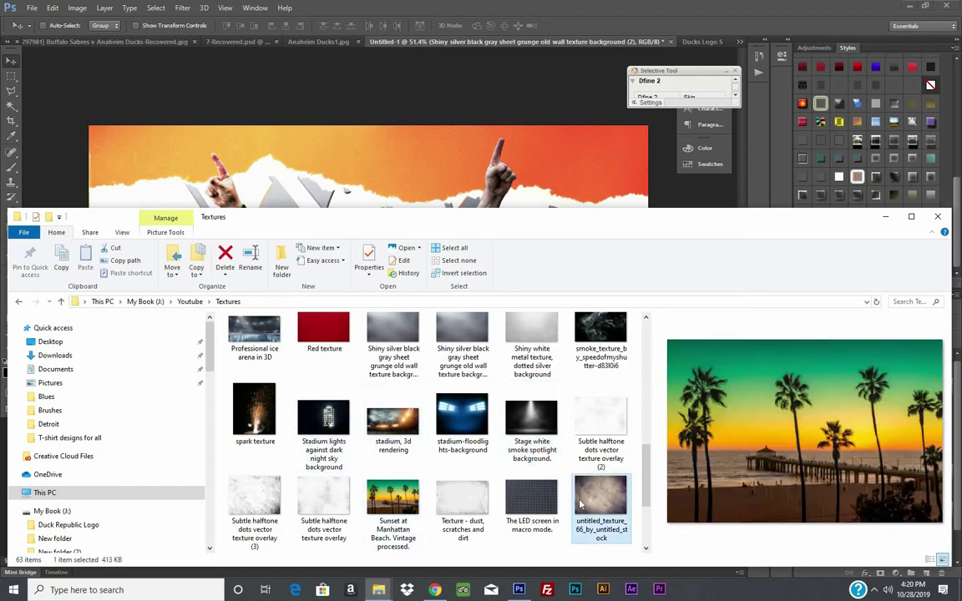
- Preview the dust, jersey and denim textures, then select the vintage spotlights image
key("Left")
left_click(465, 501)
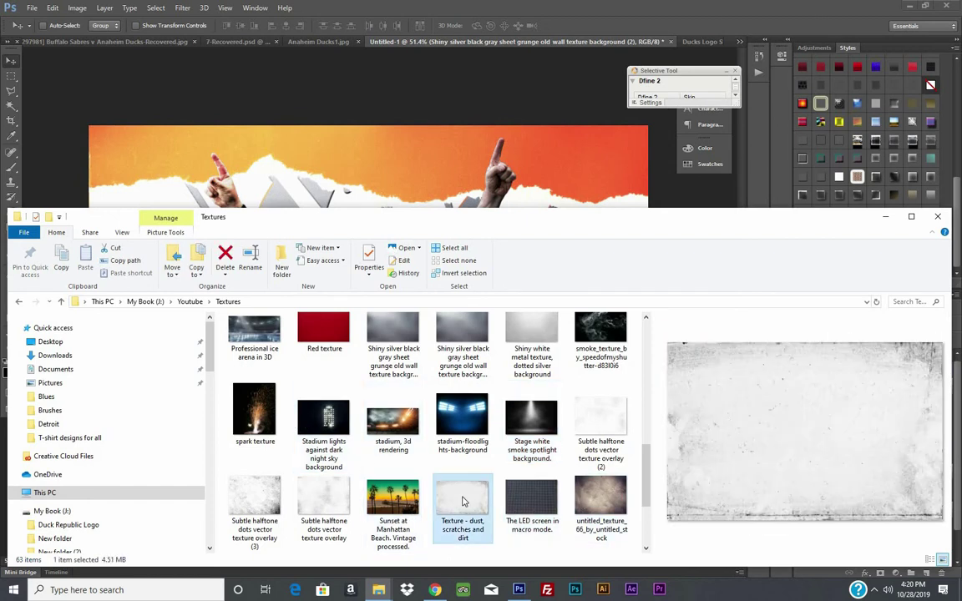
scroll(465, 501, "down", 3)
left_click(310, 500)
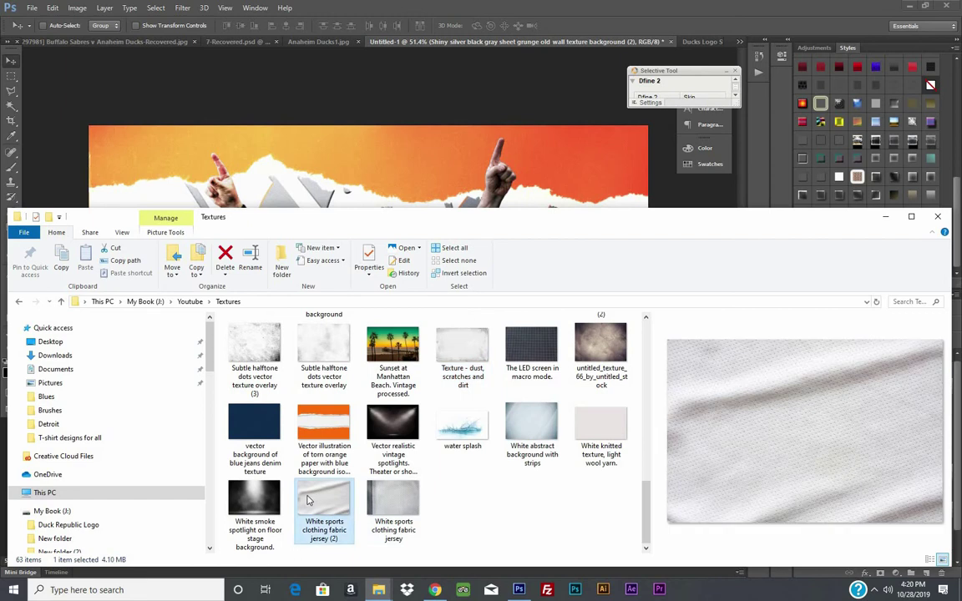
left_click(253, 426)
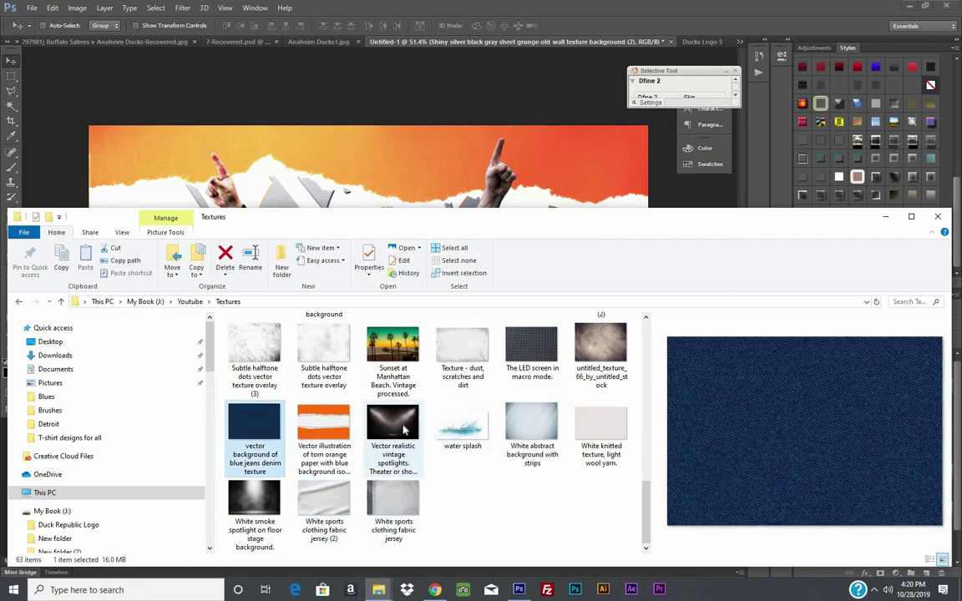
left_click(404, 429)
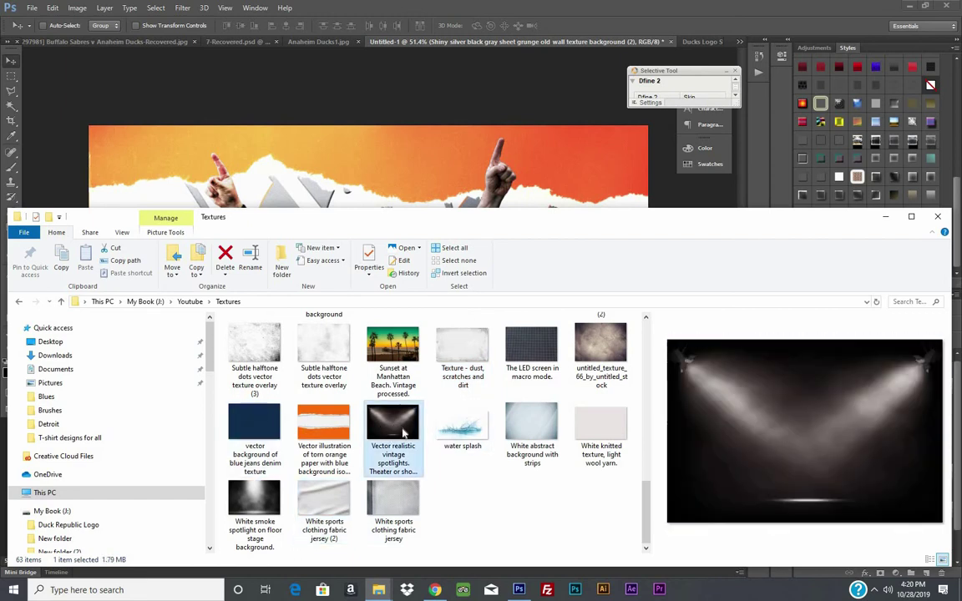
left_click(338, 192)
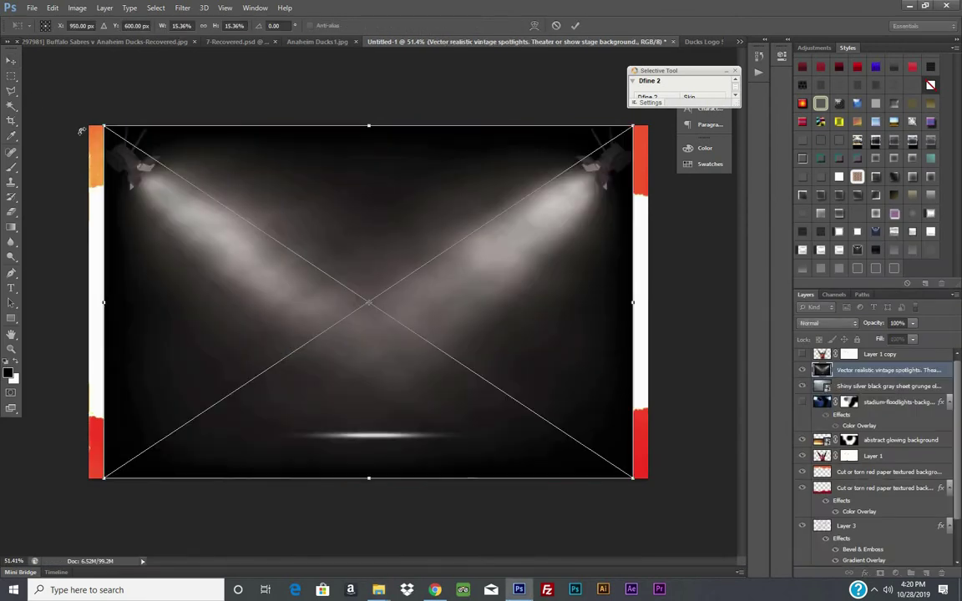
- Enlarge the vintage spotlights image past the canvas edges and commit the transform
left_click_drag(102, 123, 37, 83)
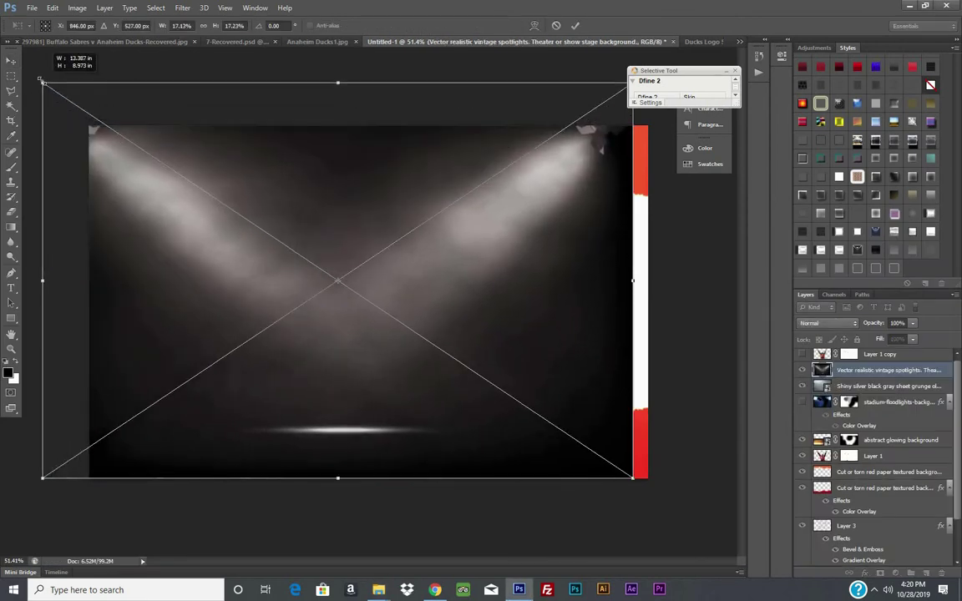
left_click_drag(636, 479, 759, 553)
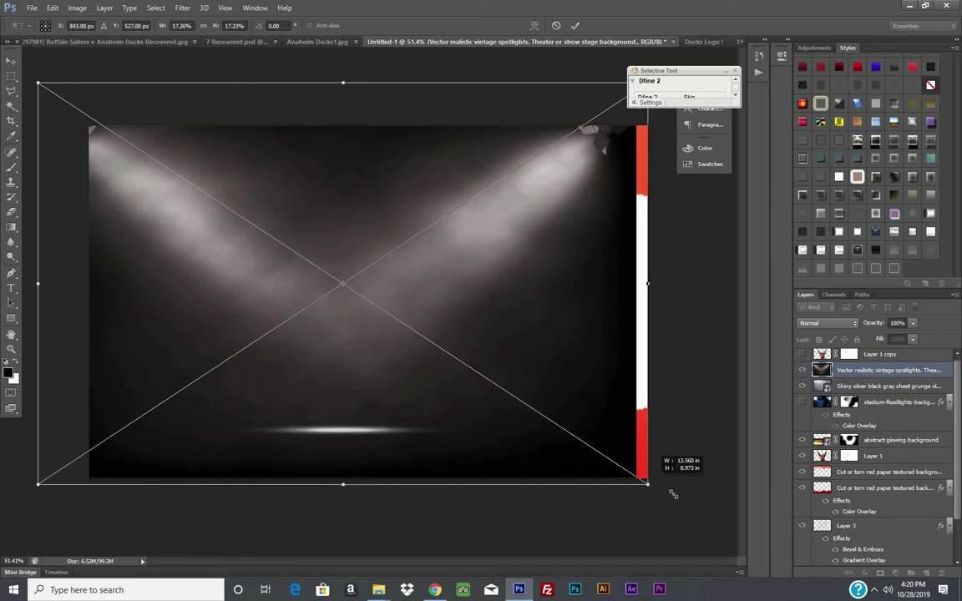
left_click_drag(445, 376, 414, 365)
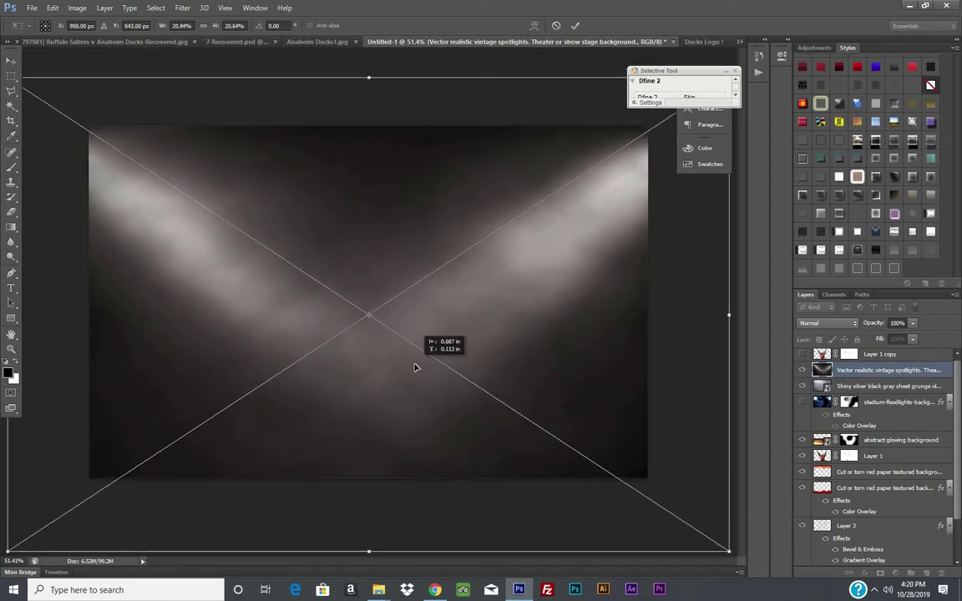
left_click(576, 26)
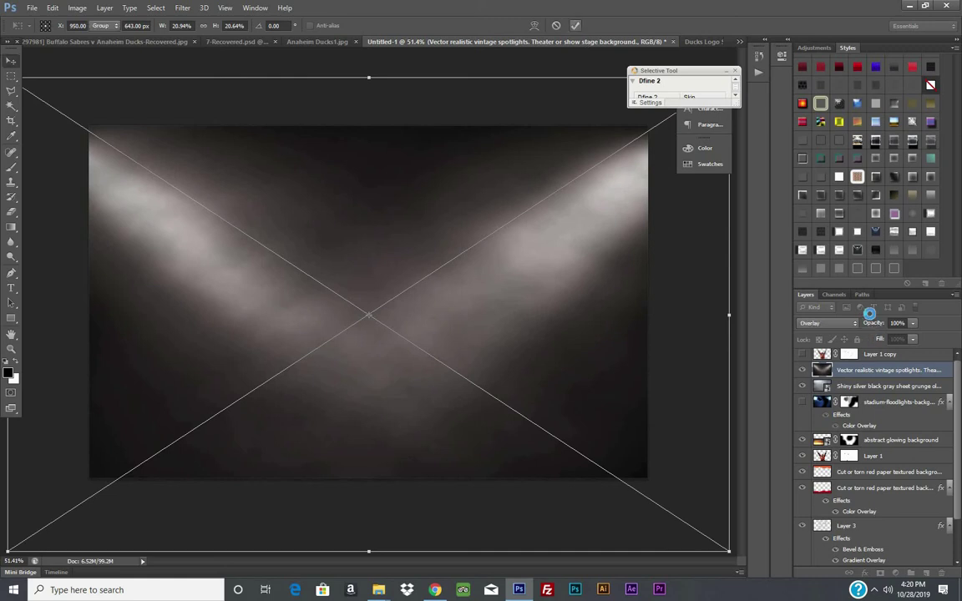
- Try Multiply, Color Dodge and other blend modes, settling the spotlights layer on Soft Light
left_click(845, 323)
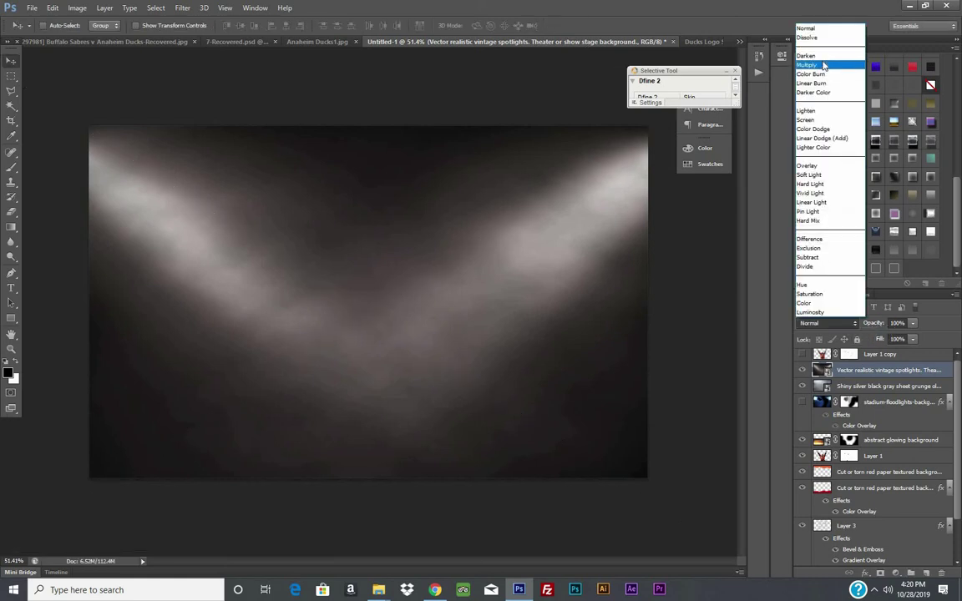
left_click(823, 63)
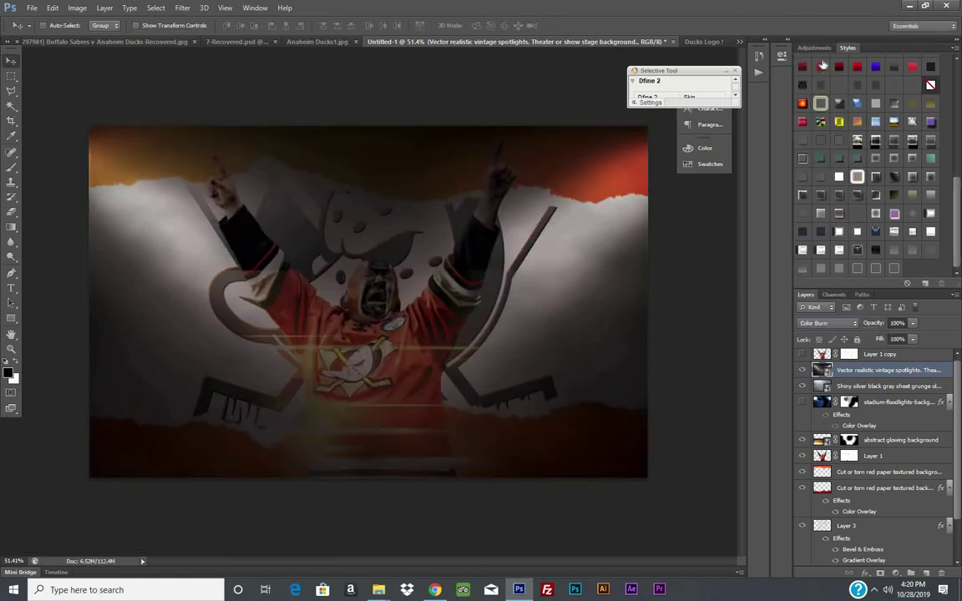
key("Down")
key("Down")
key("Down")
key("Down")
key("Down")
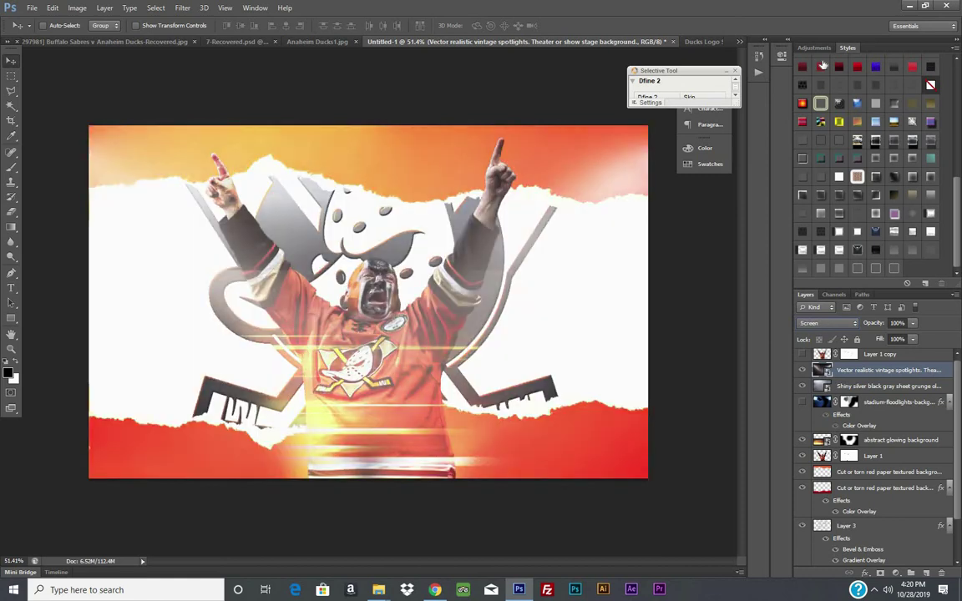
key("Down")
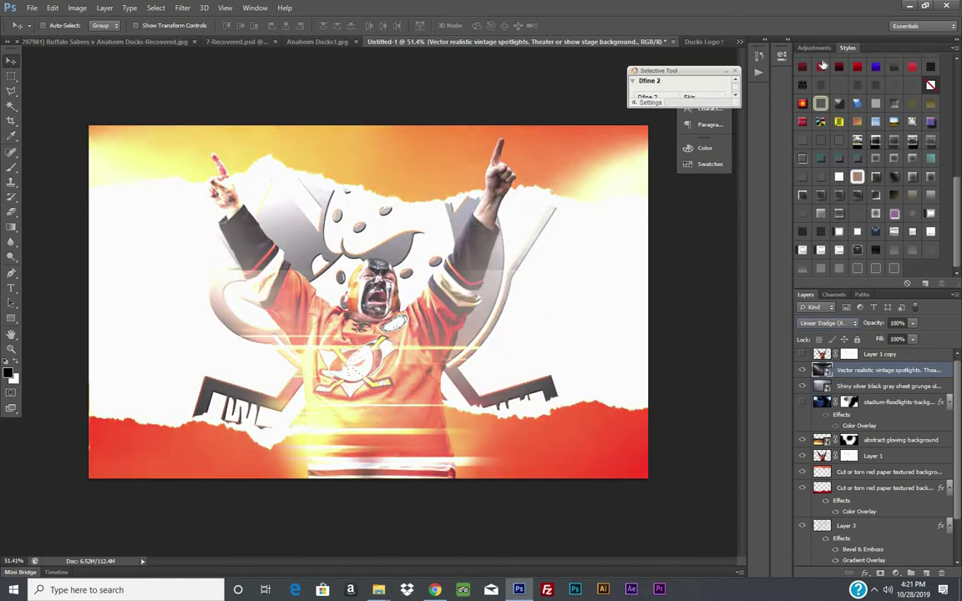
key("Up")
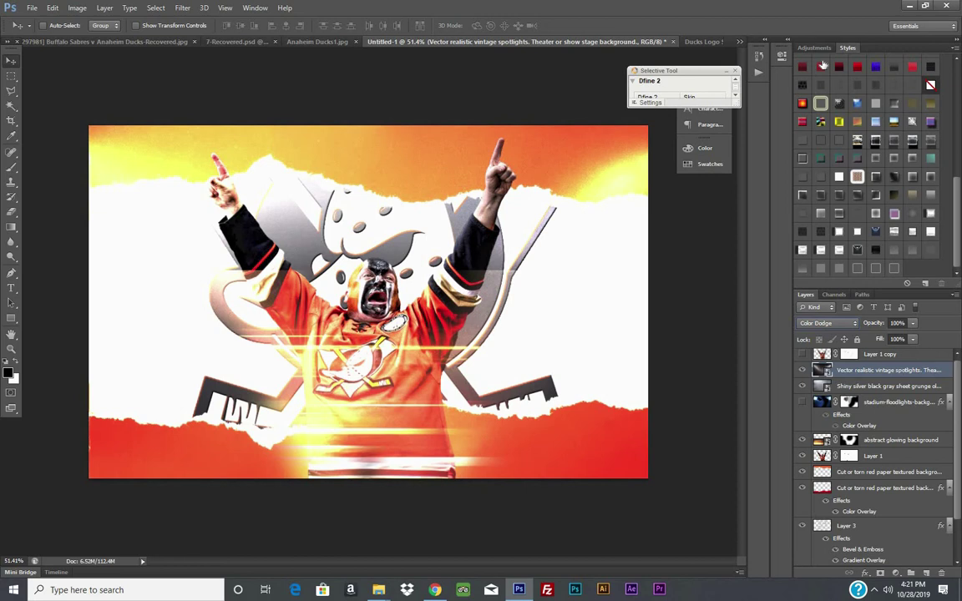
key("Down")
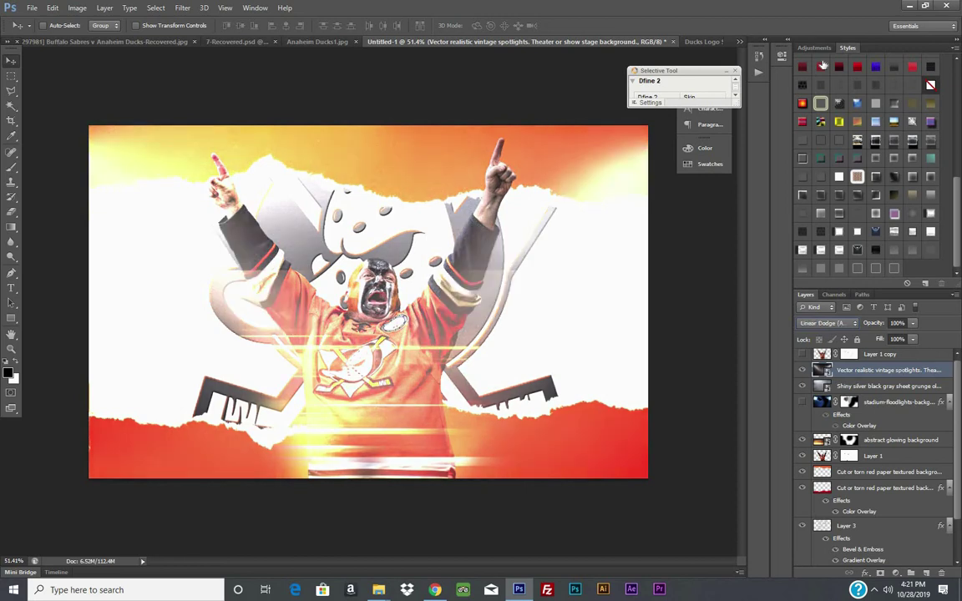
key("Down")
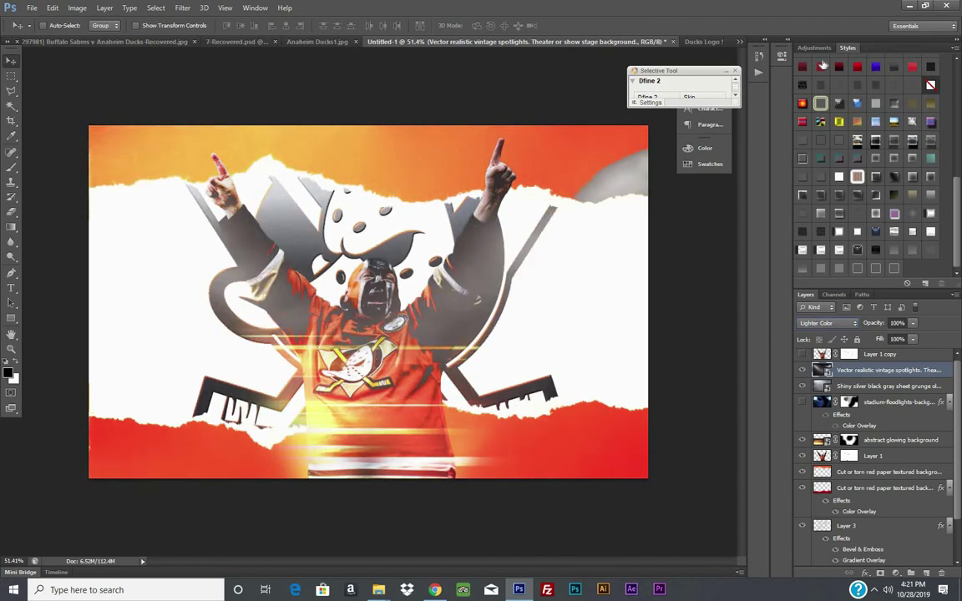
key("Down")
key("Down")
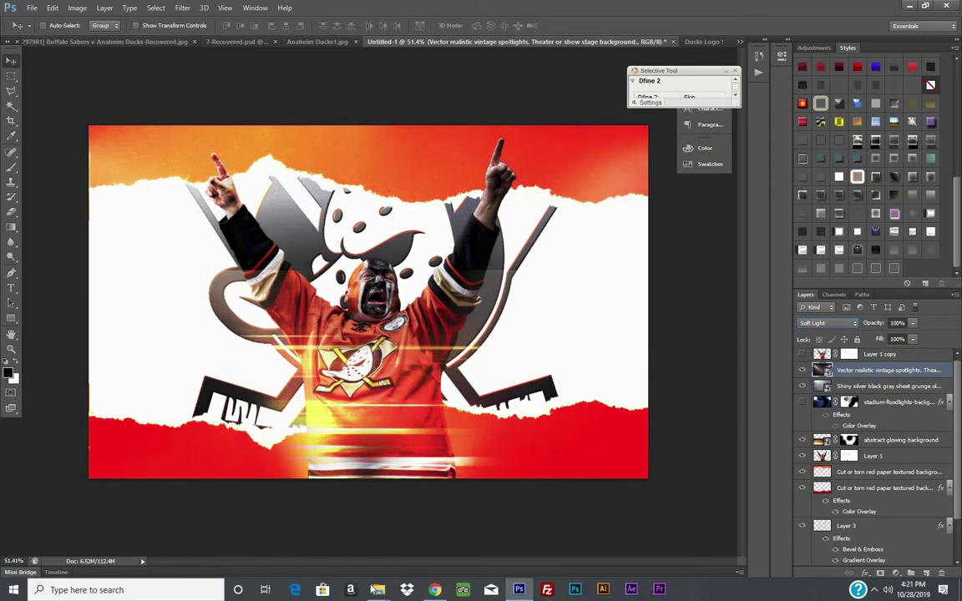
left_click(378, 589)
left_click(248, 528)
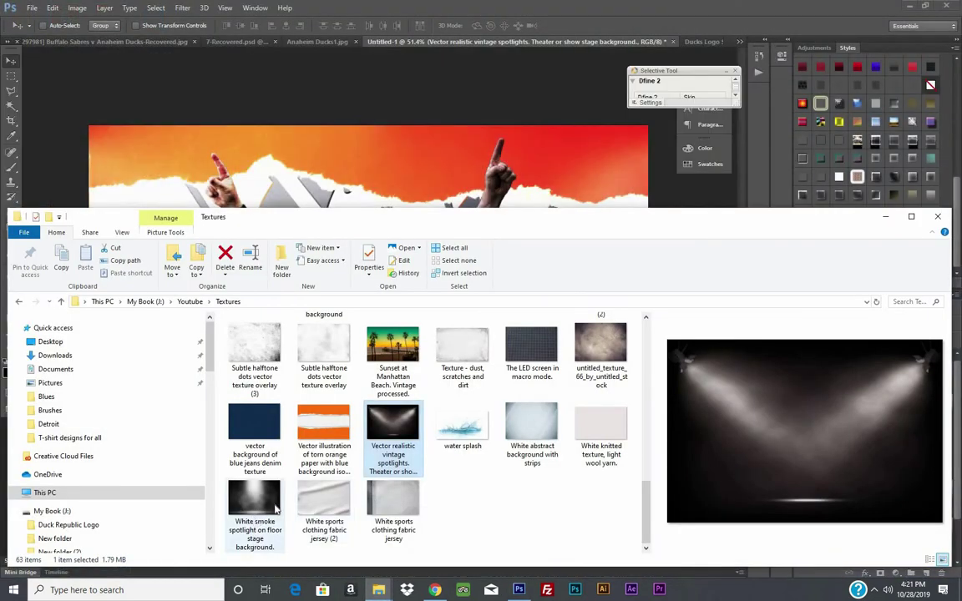
- Place the White smoke spotlight image scaled to fill the whole canvas
left_click(248, 501)
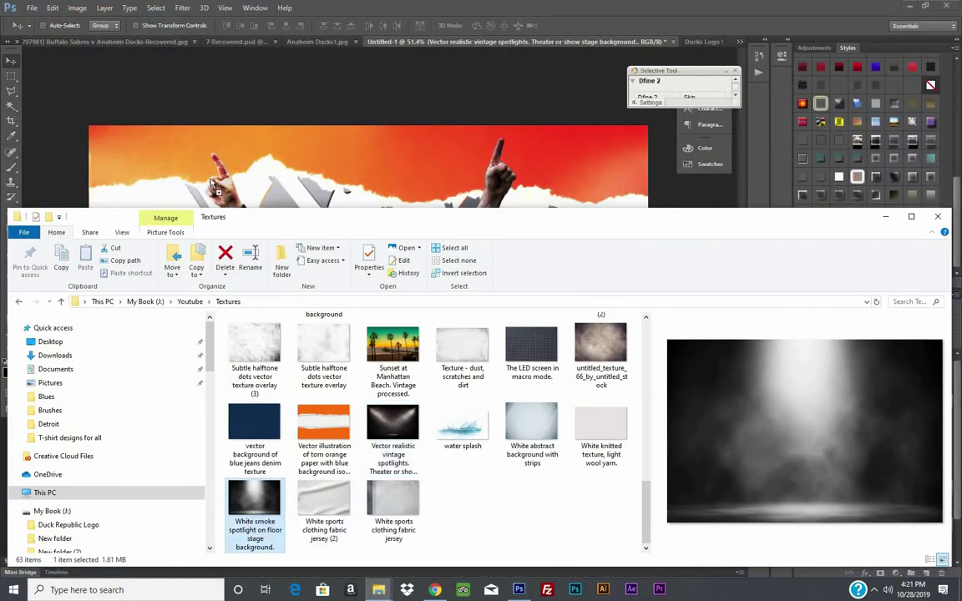
left_click(133, 149)
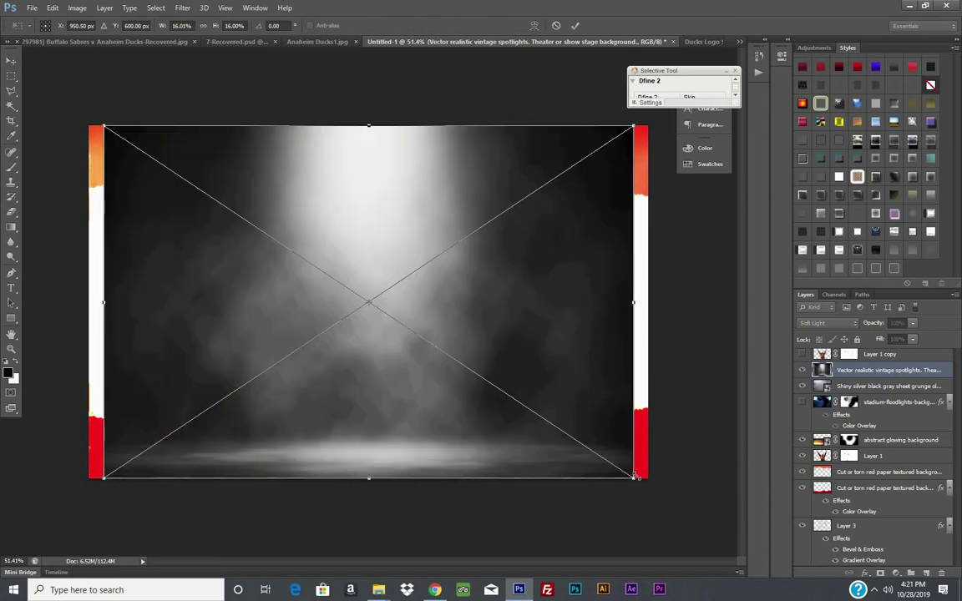
left_click_drag(644, 475, 656, 491)
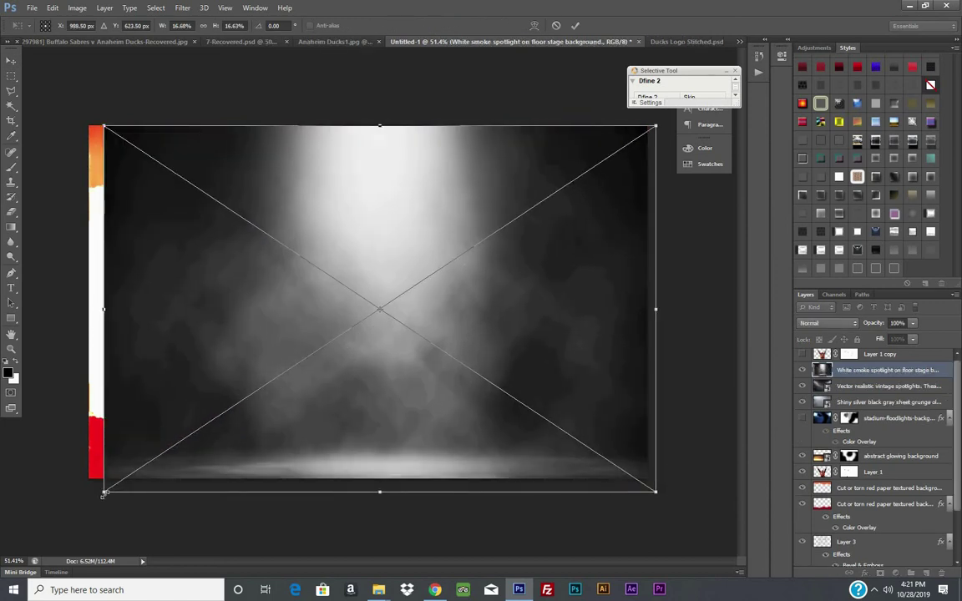
left_click_drag(103, 491, 77, 509)
left_click_drag(373, 287, 365, 279)
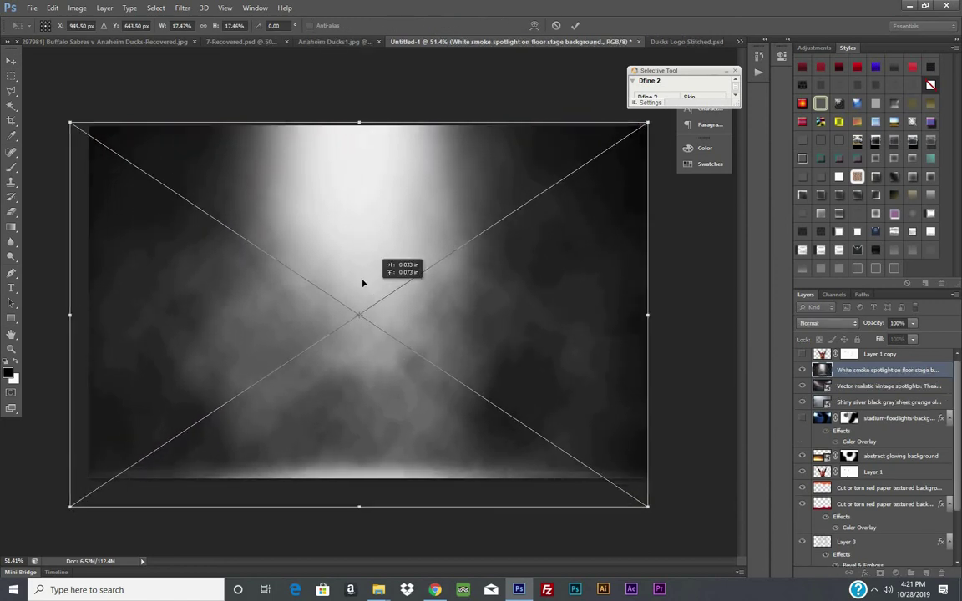
left_click(576, 25)
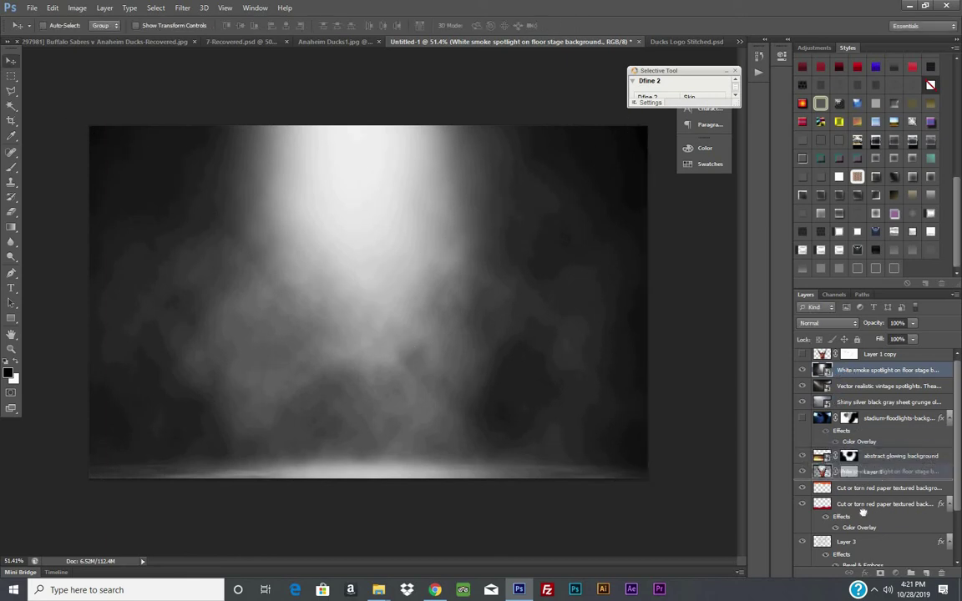
- Move the smoke layer down to sit just above the Ducks logo layer
left_click_drag(856, 445, 860, 534)
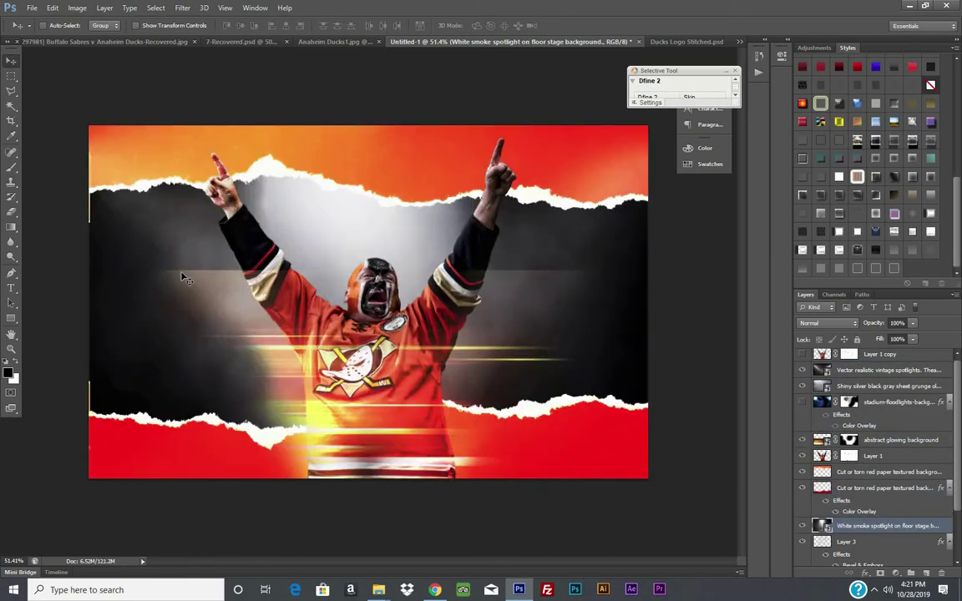
left_click_drag(172, 280, 165, 254)
scroll(854, 547, "down", 2)
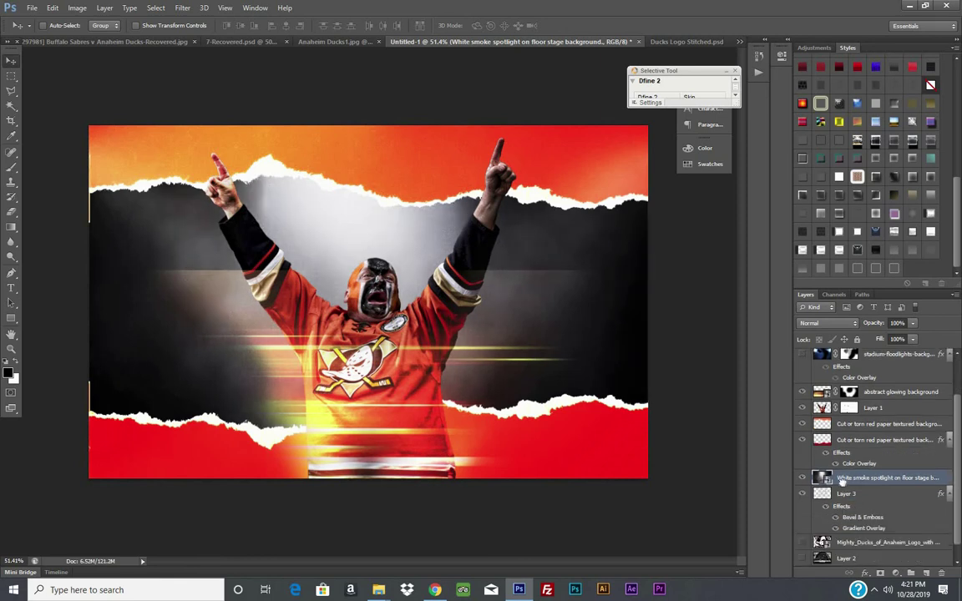
left_click_drag(841, 482, 843, 535)
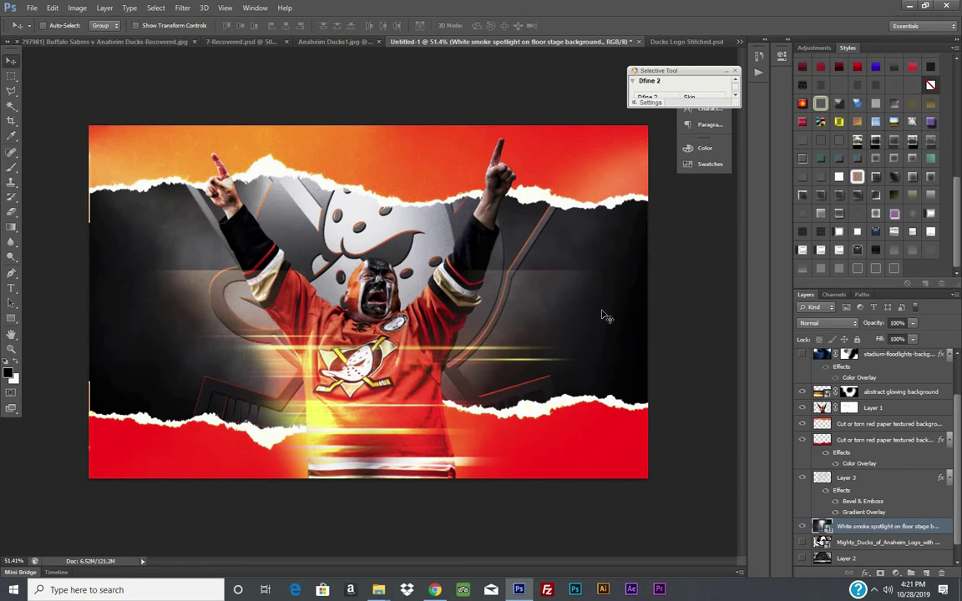
left_click_drag(601, 316, 601, 314)
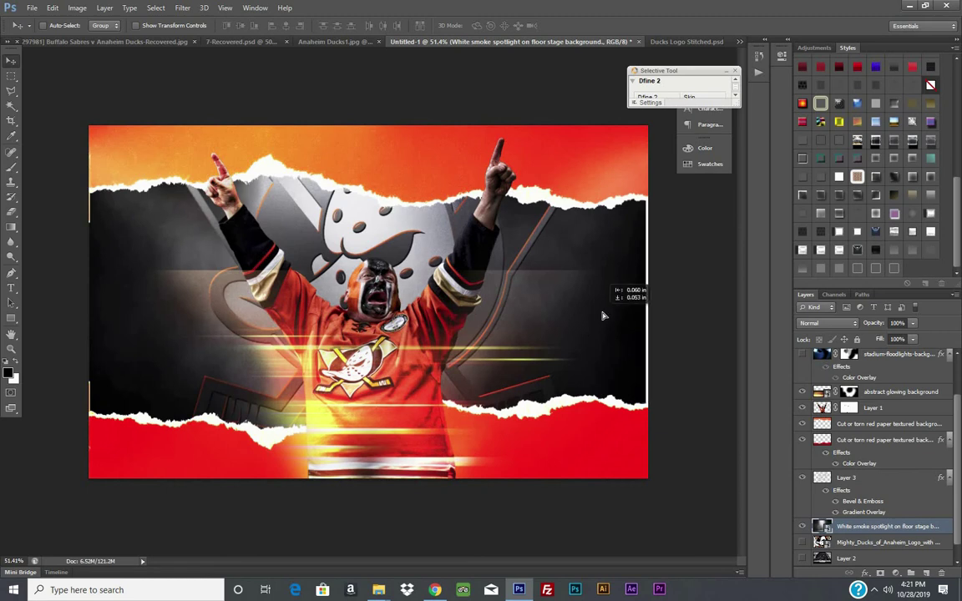
- Rasterize the smoke layer, lower its brightness, raise contrast, and hide both torn red paper strips
left_click(77, 7)
mouse_move(94, 37)
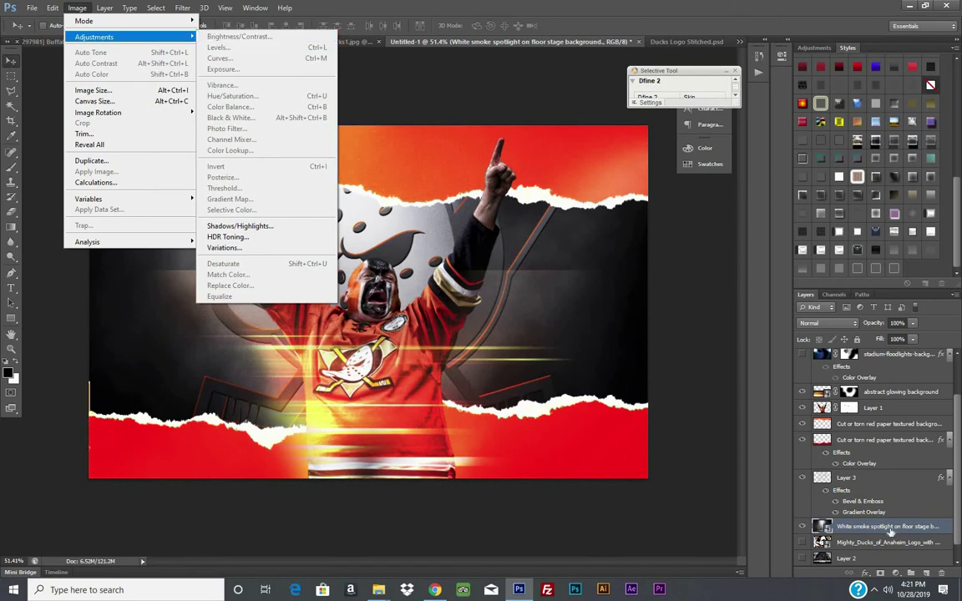
right_click(890, 531)
left_click(860, 206)
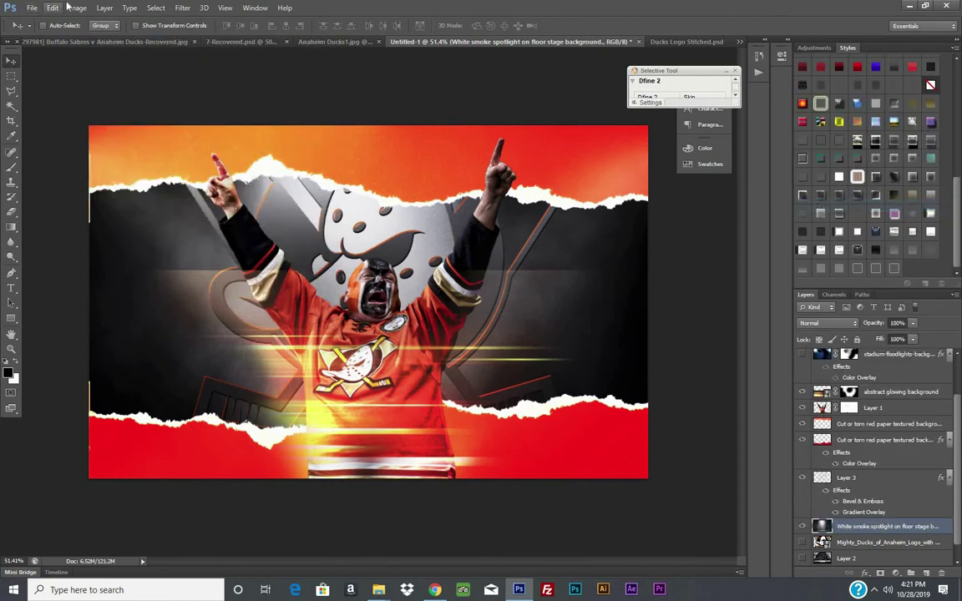
left_click(76, 7)
left_click(230, 34)
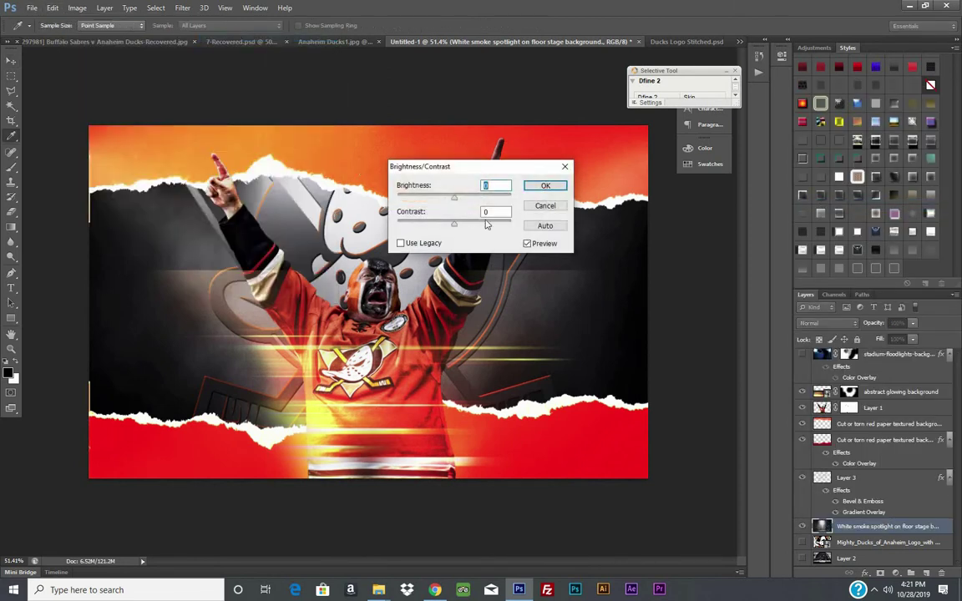
left_click_drag(486, 224, 489, 223)
left_click(449, 201)
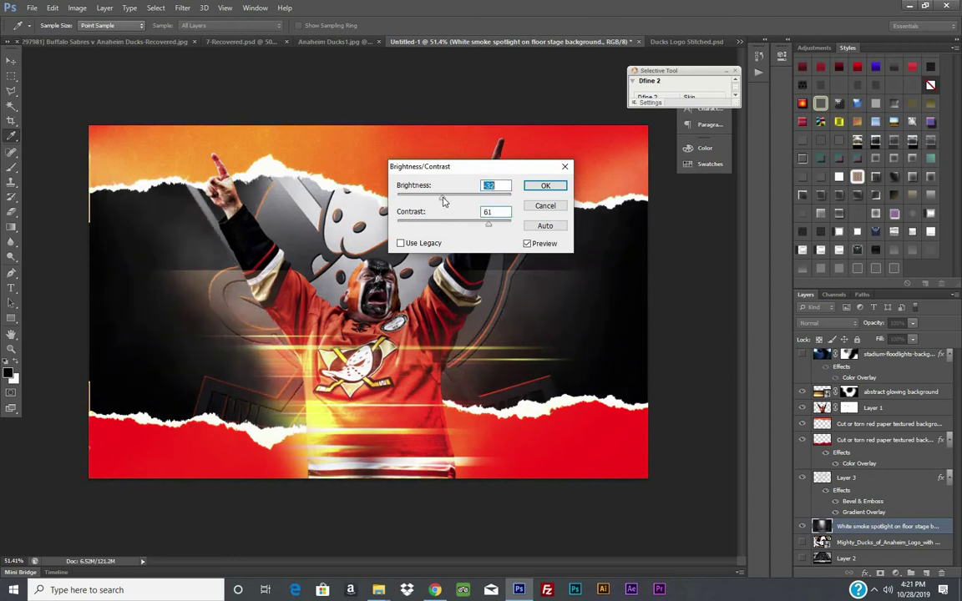
left_click(534, 185)
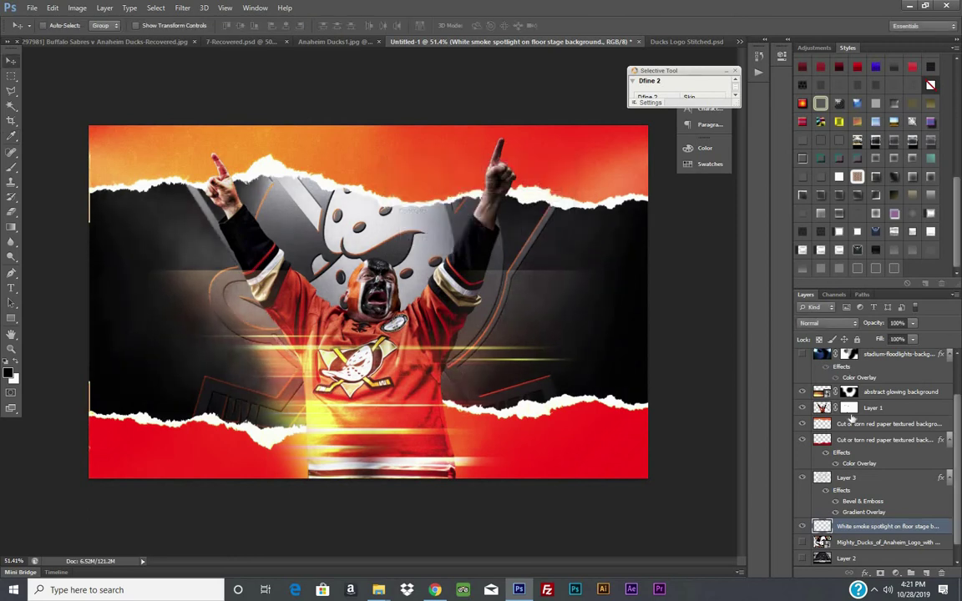
left_click(803, 434)
left_click(803, 424)
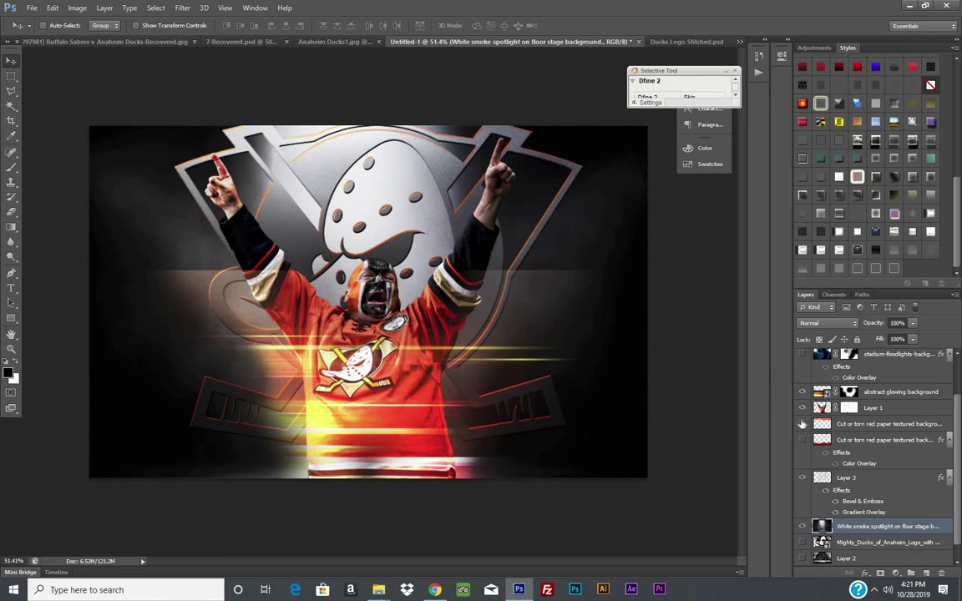
- Toggle the stadium floodlights and abstract glowing background layers' visibility to compare them
left_click(801, 355)
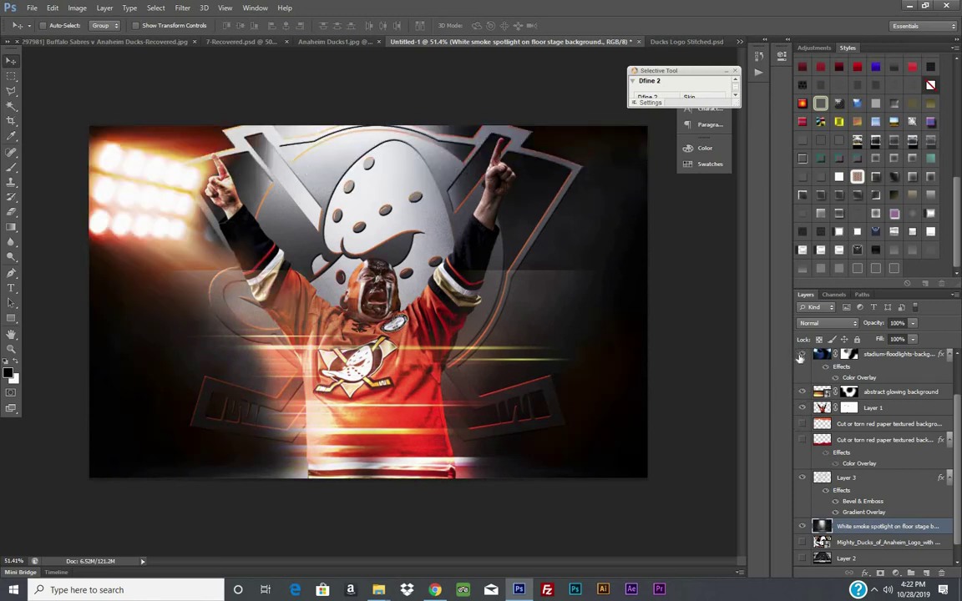
scroll(815, 367, "up", 1)
scroll(818, 393, "up", 1)
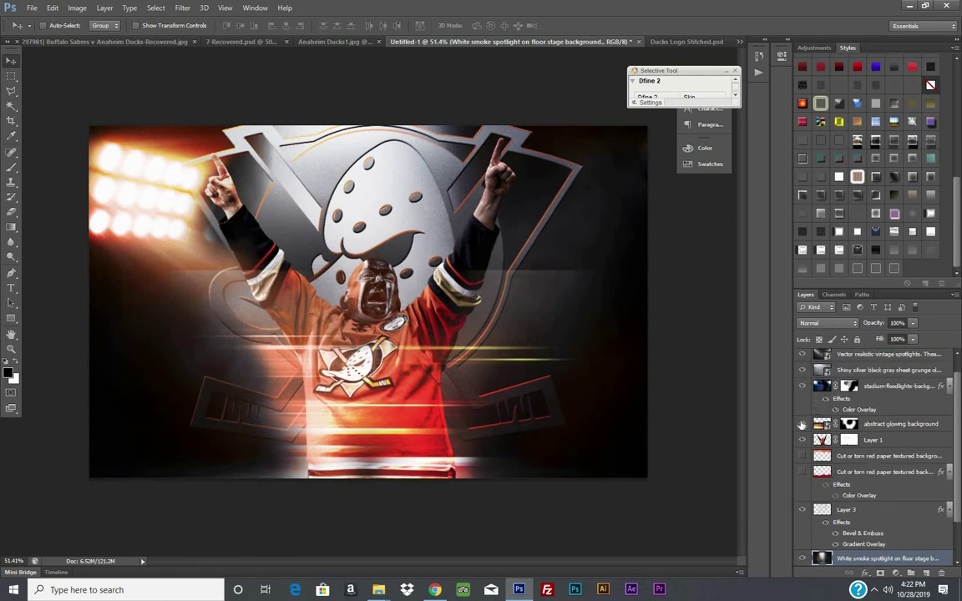
left_click(801, 424)
left_click(801, 424)
left_click(823, 424)
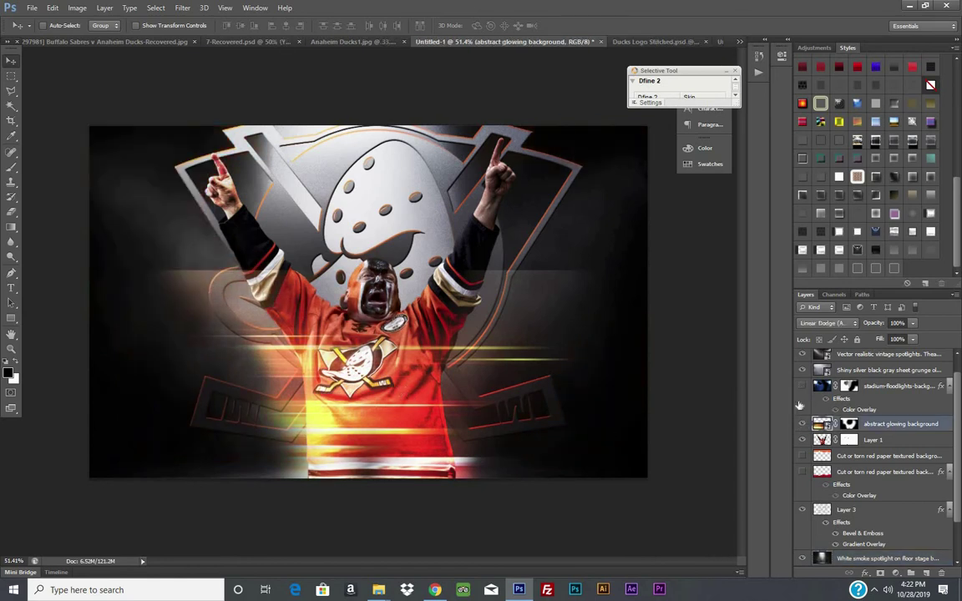
- Duplicate the abstract glowing background, place the copy behind the fan and shift it left
right_click(918, 426)
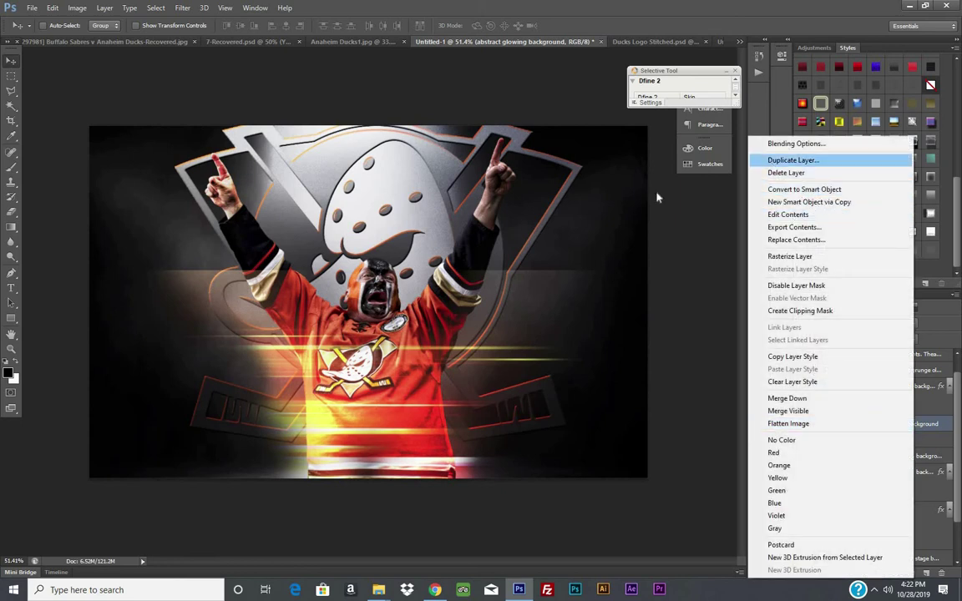
left_click(793, 159)
left_click(564, 184)
mouse_move(355, 395)
left_mouse_down()
mouse_move(395, 290)
mouse_move(396, 255)
left_mouse_up()
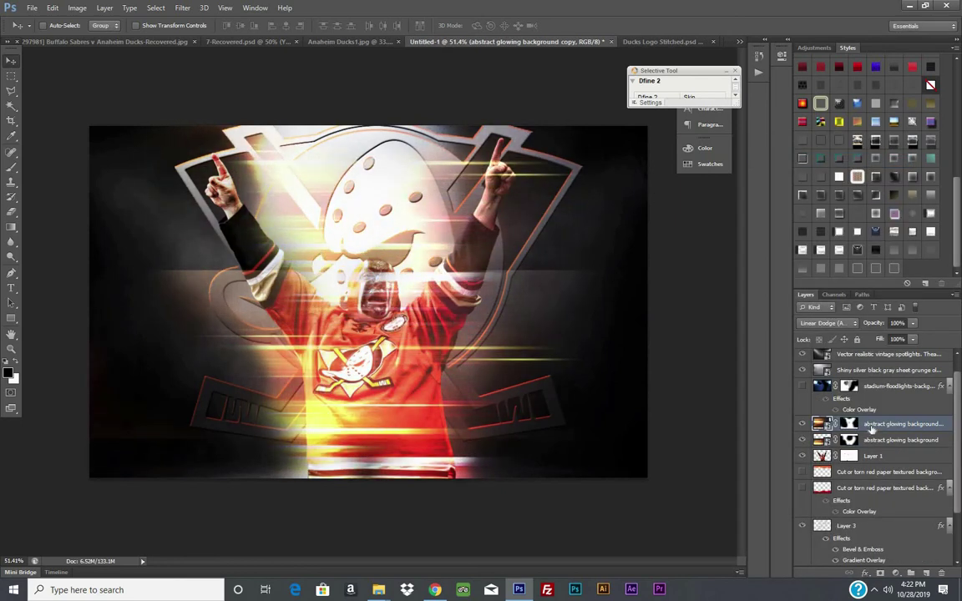
scroll(868, 543, "down", 1)
scroll(872, 541, "down", 1)
scroll(885, 538, "down", 1)
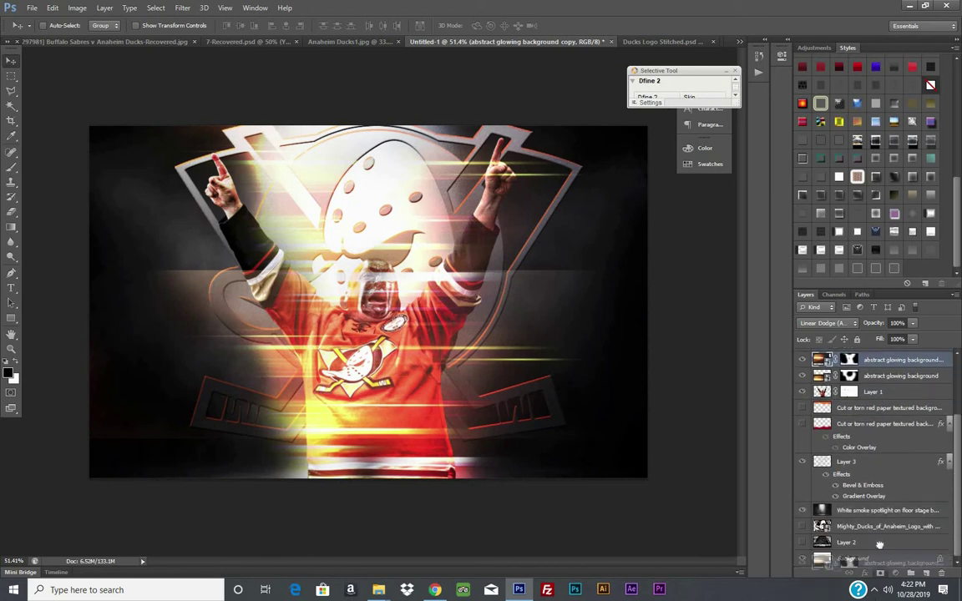
left_click_drag(892, 534, 894, 443)
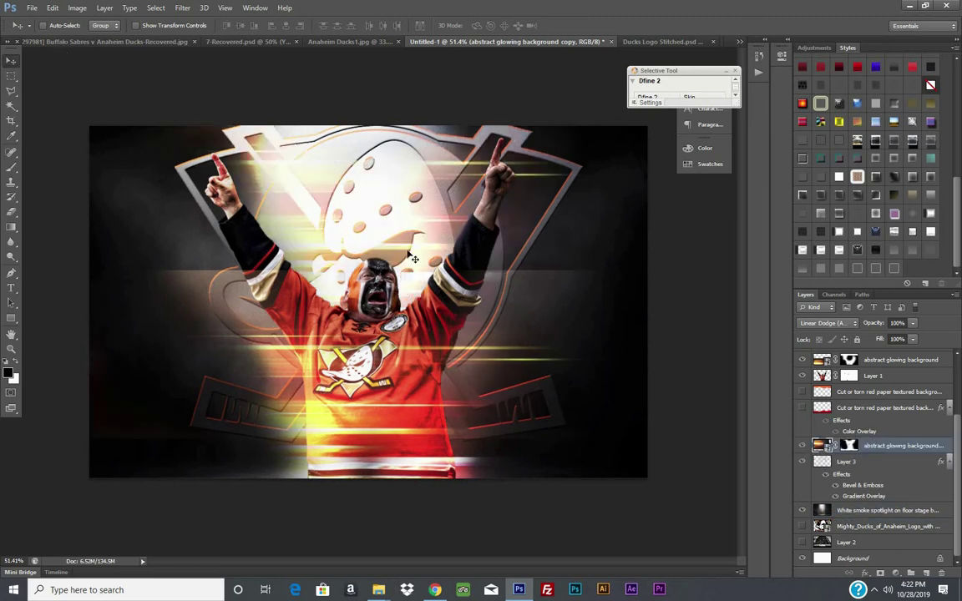
left_click_drag(414, 259, 284, 238)
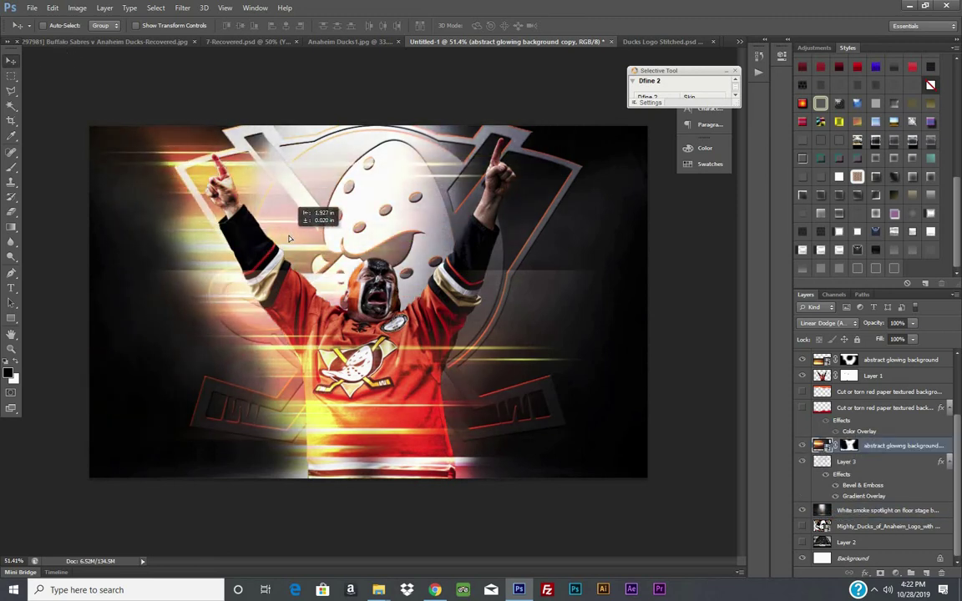
- Make a second glow copy, flip it horizontally and move it to the right side
right_click(892, 445)
left_click(726, 157)
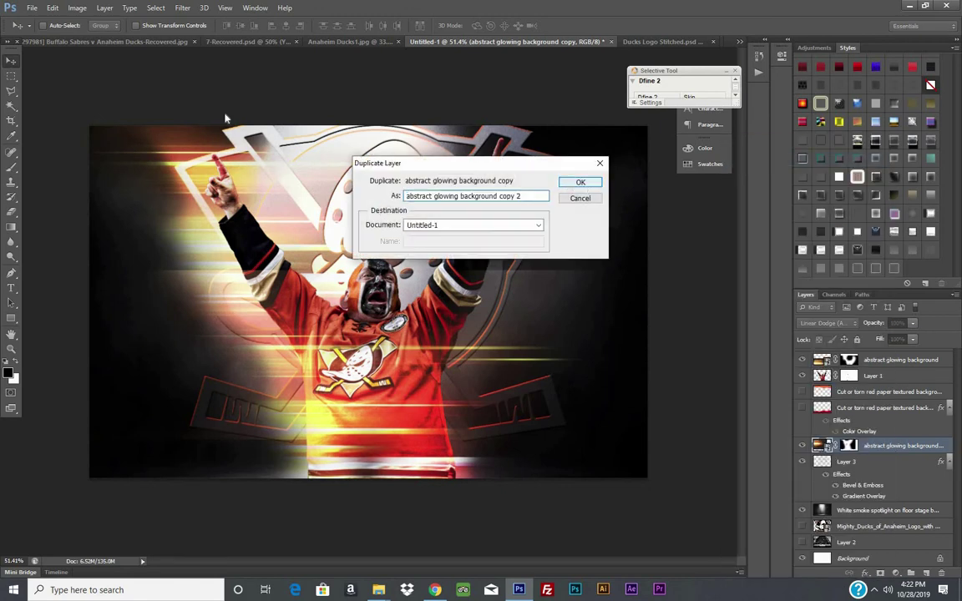
key("Return")
left_click(52, 8)
mouse_move(70, 231)
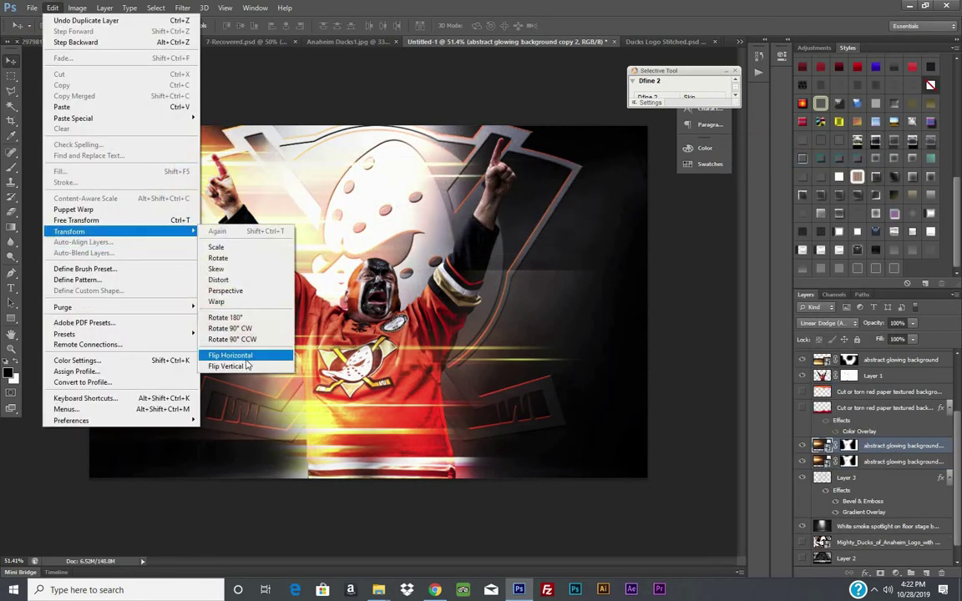
left_click(238, 355)
mouse_move(413, 251)
left_mouse_down()
mouse_move(575, 263)
mouse_move(576, 251)
left_mouse_up()
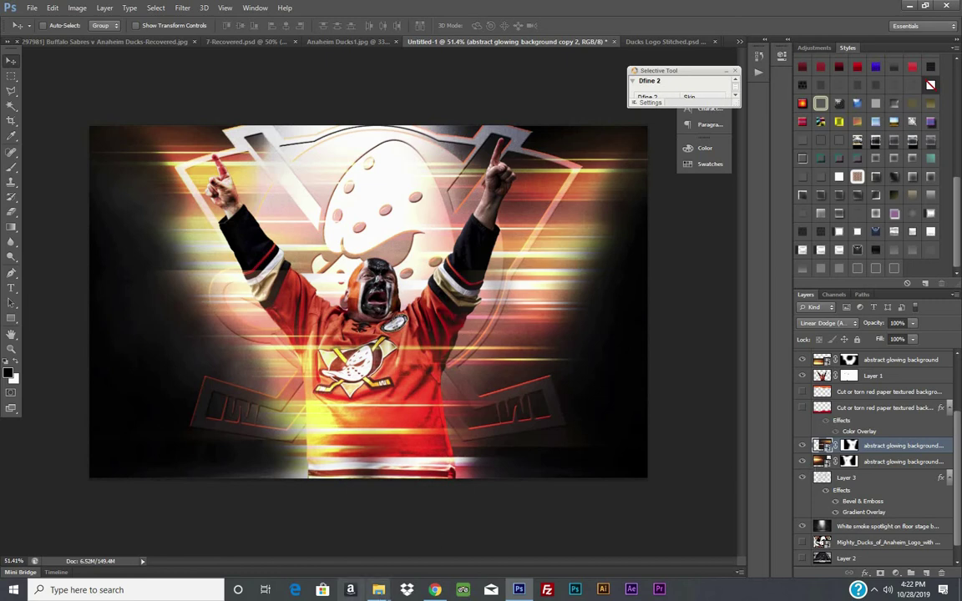
- Drag 'stadium, 3d rendering' from the Textures folder onto the poster and shift it up-right
mouse_move(379, 590)
left_click(311, 499)
scroll(340, 399, "up", 1)
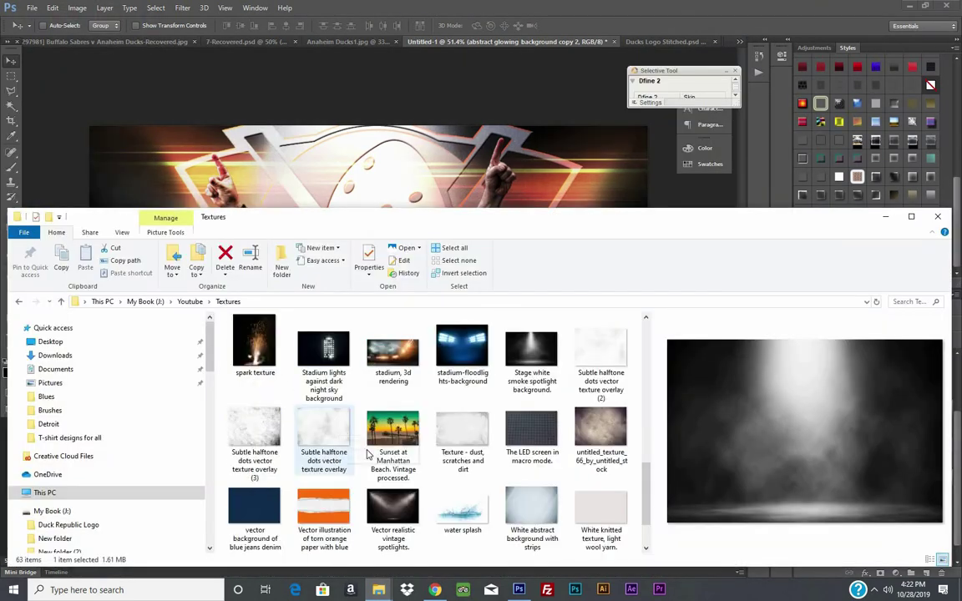
scroll(397, 452, "up", 1)
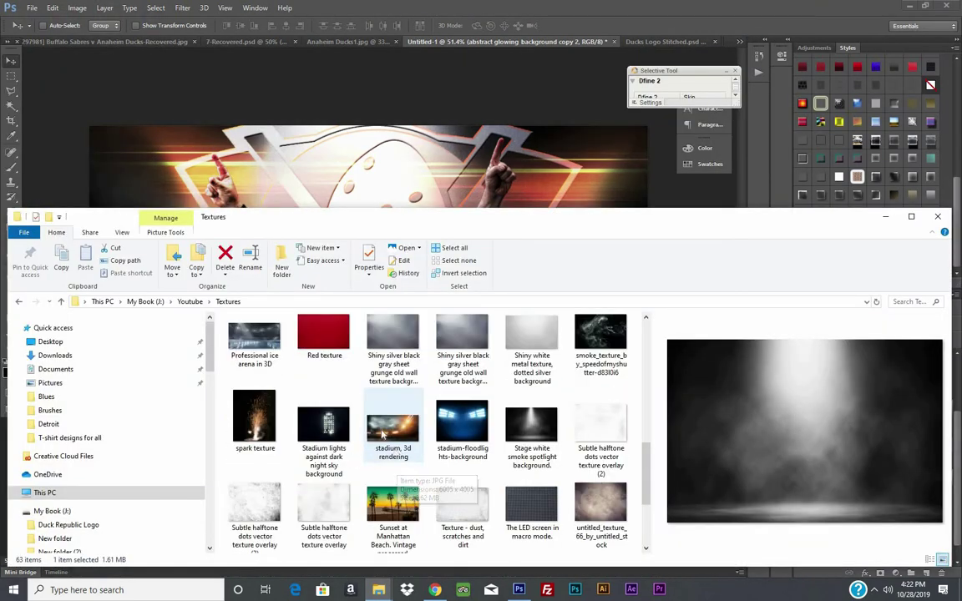
left_click(397, 432)
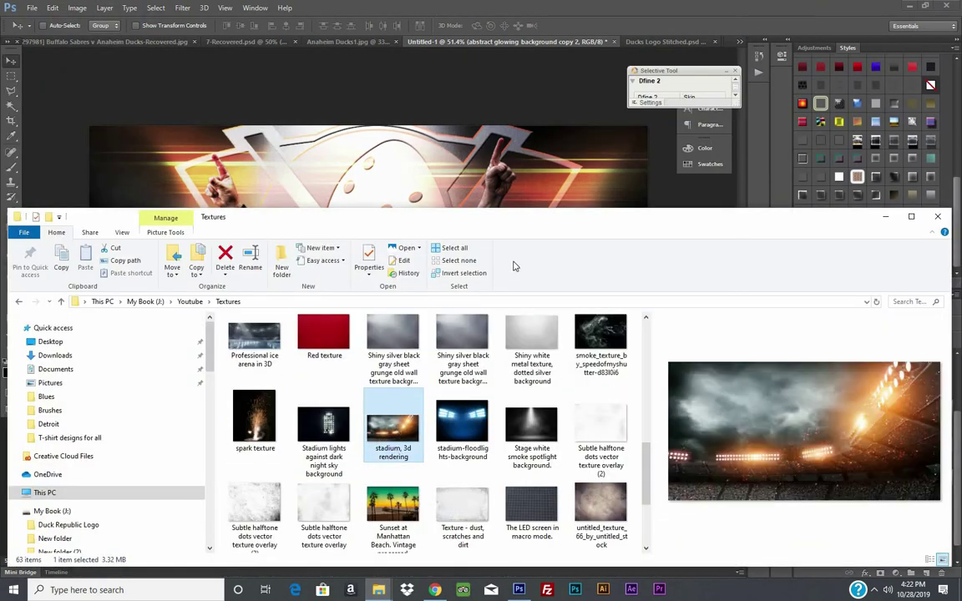
mouse_move(514, 266)
left_mouse_down()
mouse_move(740, 9)
mouse_move(729, 28)
left_mouse_up()
left_click_drag(656, 102, 525, 156)
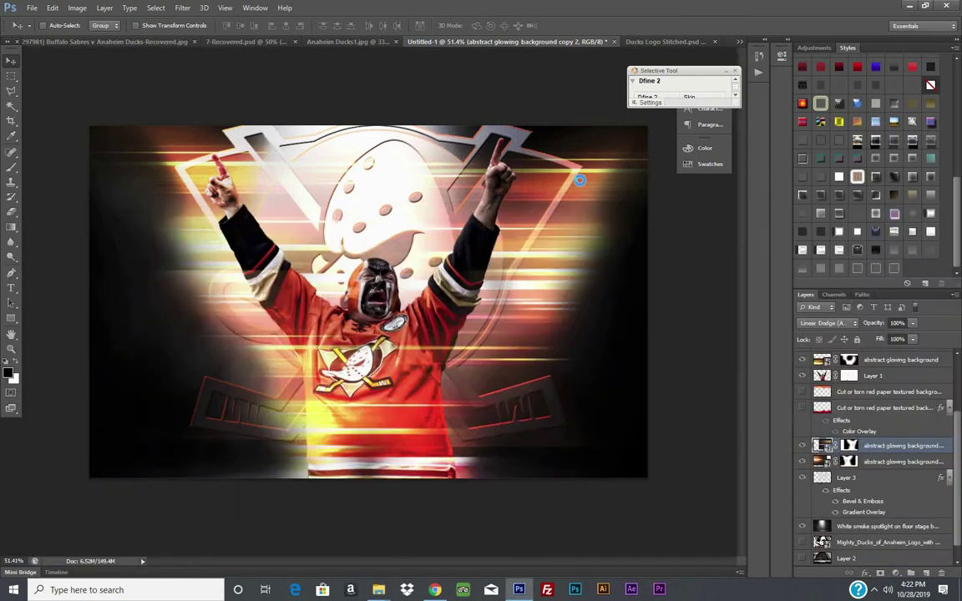
mouse_move(493, 338)
left_mouse_down()
mouse_move(543, 246)
mouse_move(605, 307)
mouse_move(596, 307)
left_mouse_up()
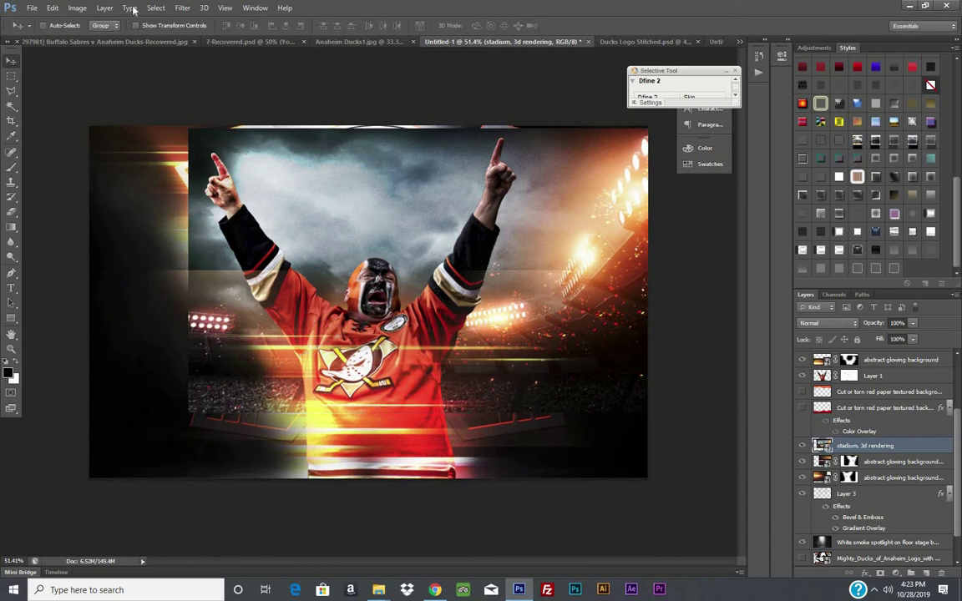
- Add a Reveal All mask to the stadium and paint out areas over the duck logo and WIN lettering
left_click(104, 8)
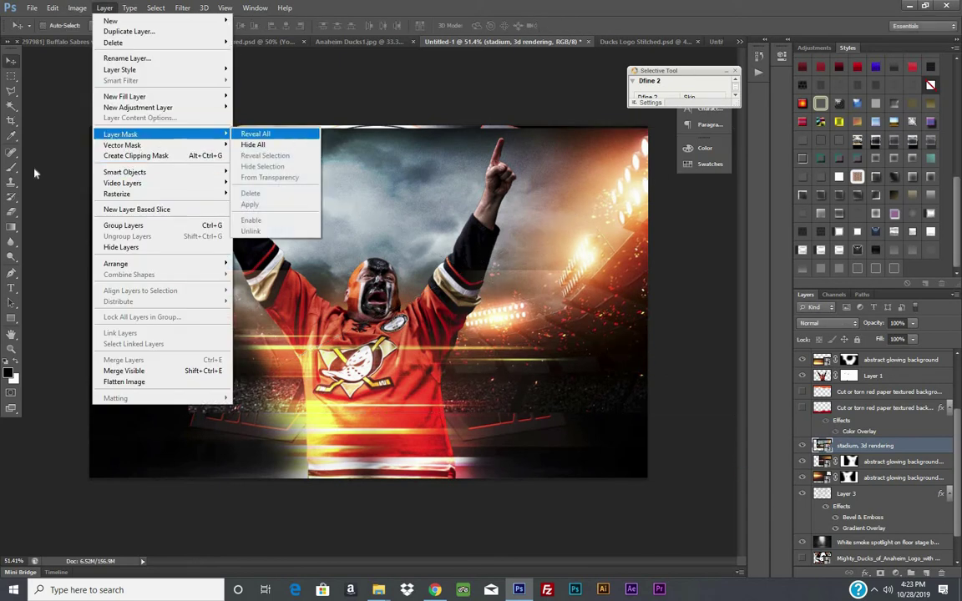
left_click(276, 135)
key("b")
left_click_drag(276, 141, 192, 276)
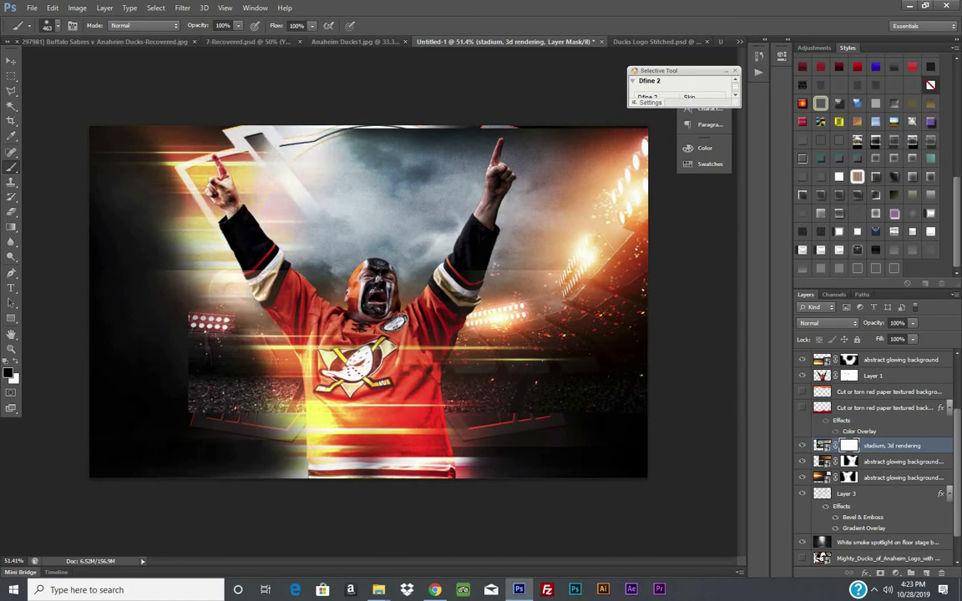
mouse_move(251, 276)
left_mouse_down()
mouse_move(359, 158)
mouse_move(396, 200)
mouse_move(467, 134)
mouse_move(460, 192)
mouse_move(392, 242)
mouse_move(468, 226)
mouse_move(188, 288)
left_mouse_up()
mouse_move(176, 367)
left_mouse_down()
mouse_move(225, 342)
mouse_move(271, 338)
left_mouse_up()
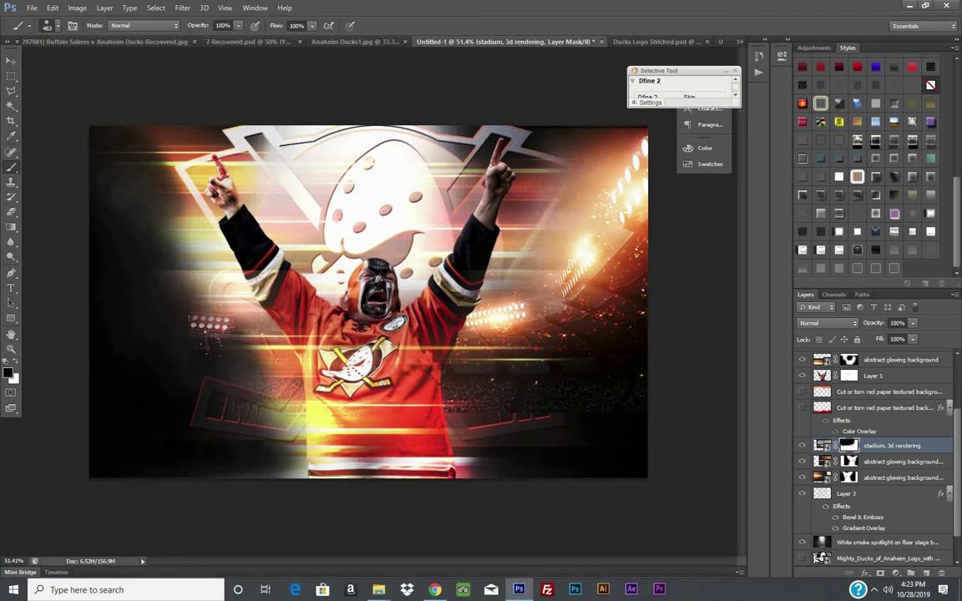
mouse_move(401, 350)
left_mouse_down()
mouse_move(492, 343)
mouse_move(409, 330)
left_mouse_up()
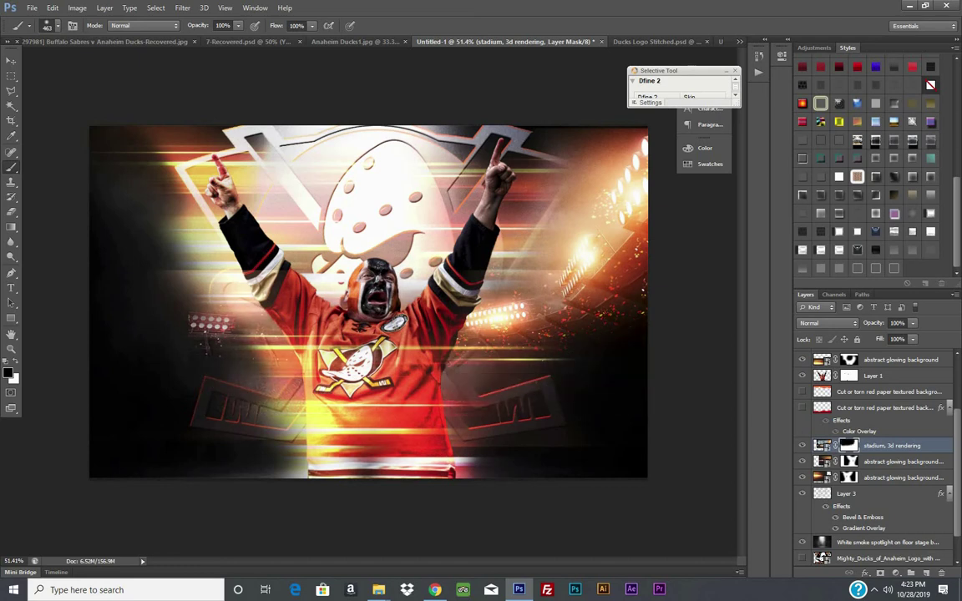
left_click_drag(267, 334, 213, 330)
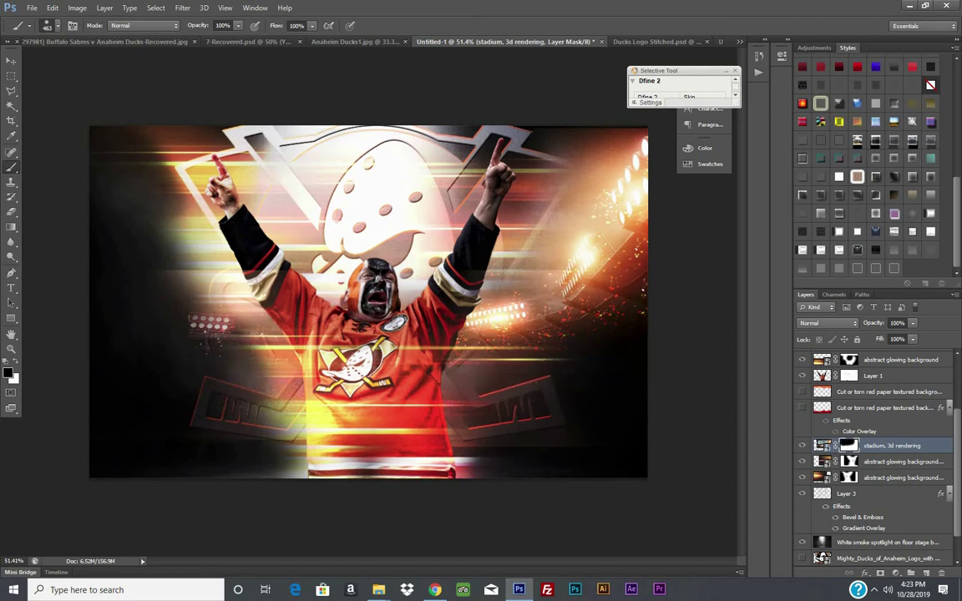
- Nudge the stadium layer slightly down with the Move tool
left_click(10, 63)
left_click_drag(597, 314, 598, 334)
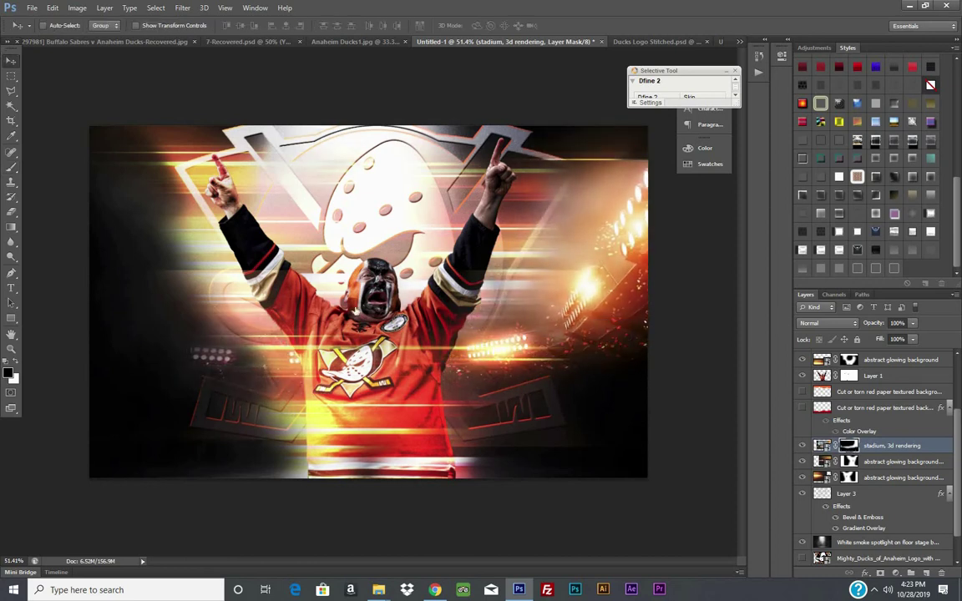
left_click(11, 167)
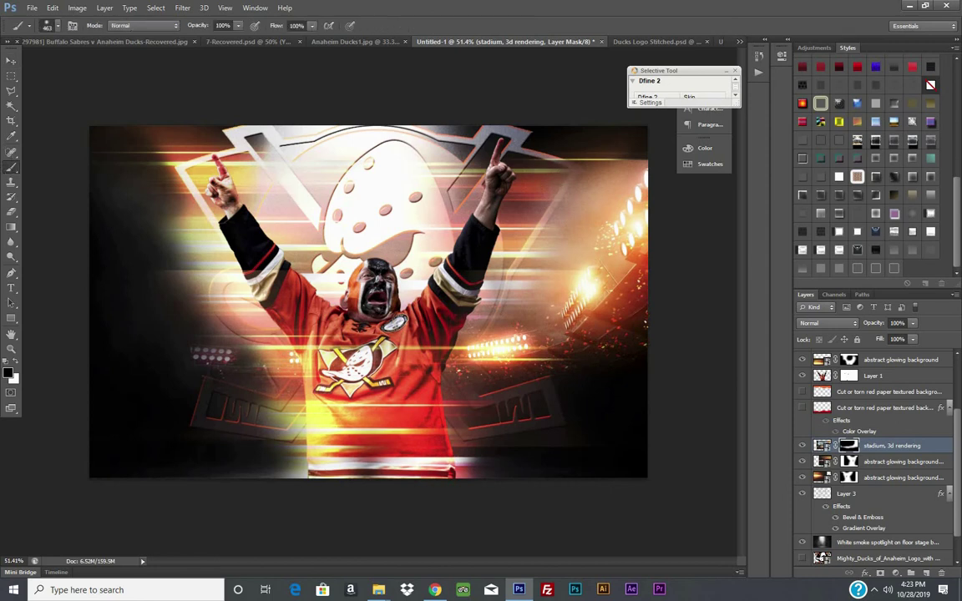
- Duplicate the stadium layer, flip the copy horizontally and place its lights on the left
right_click(942, 451)
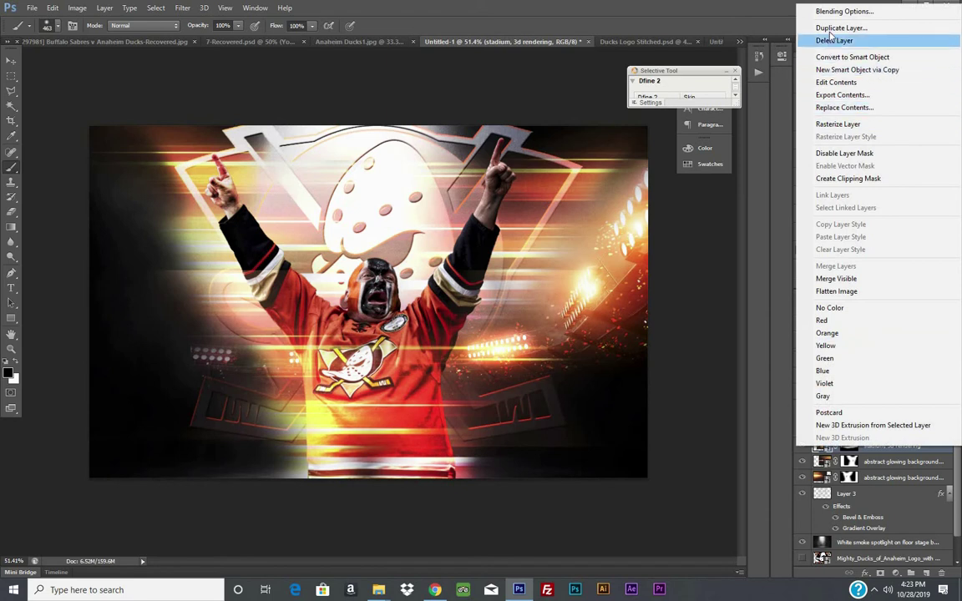
left_click(768, 25)
left_click(576, 185)
left_click(76, 8)
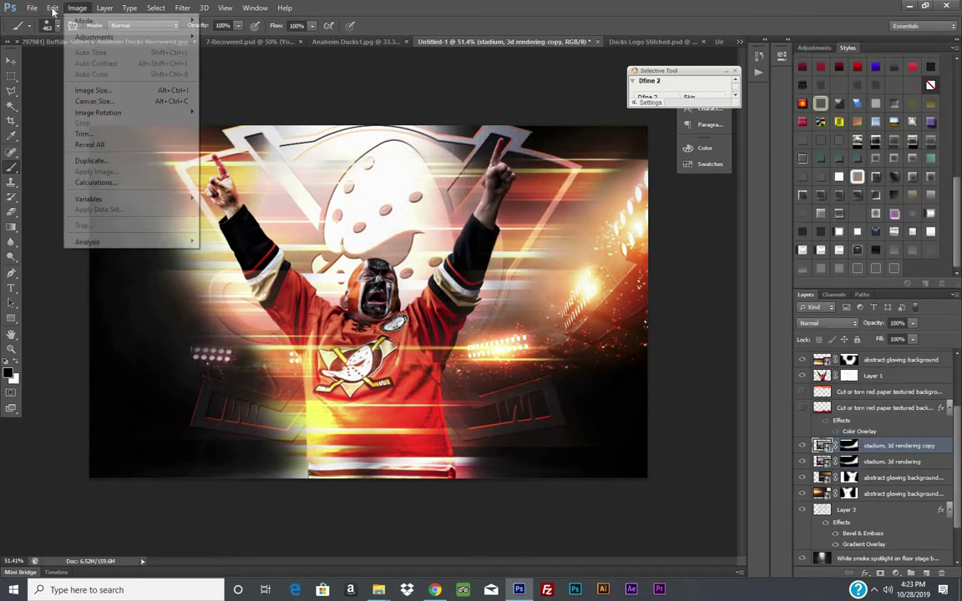
mouse_move(69, 231)
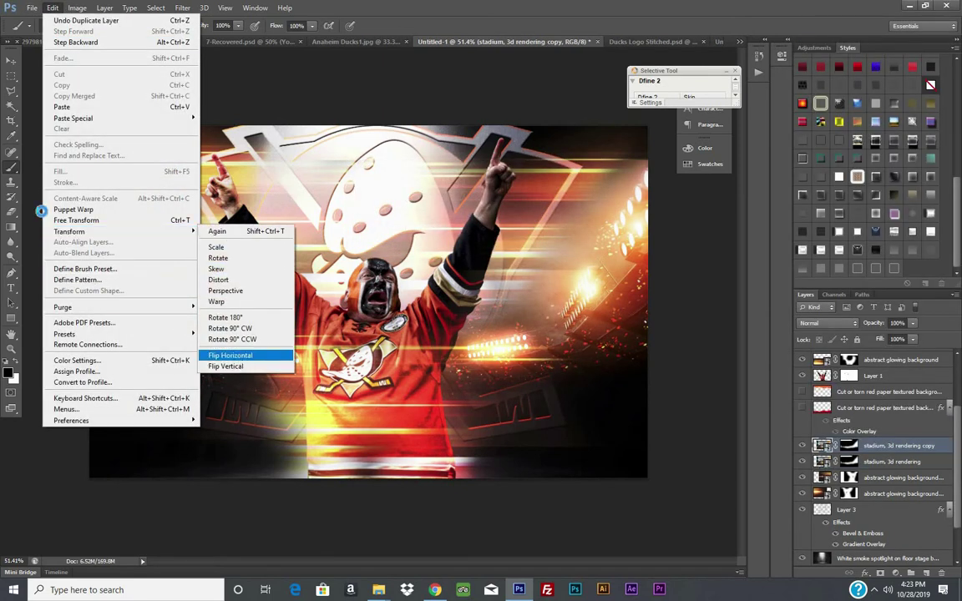
left_click(226, 355)
key("v")
mouse_move(476, 252)
left_mouse_down()
mouse_move(433, 373)
mouse_move(565, 369)
mouse_move(553, 342)
mouse_move(536, 337)
left_mouse_up()
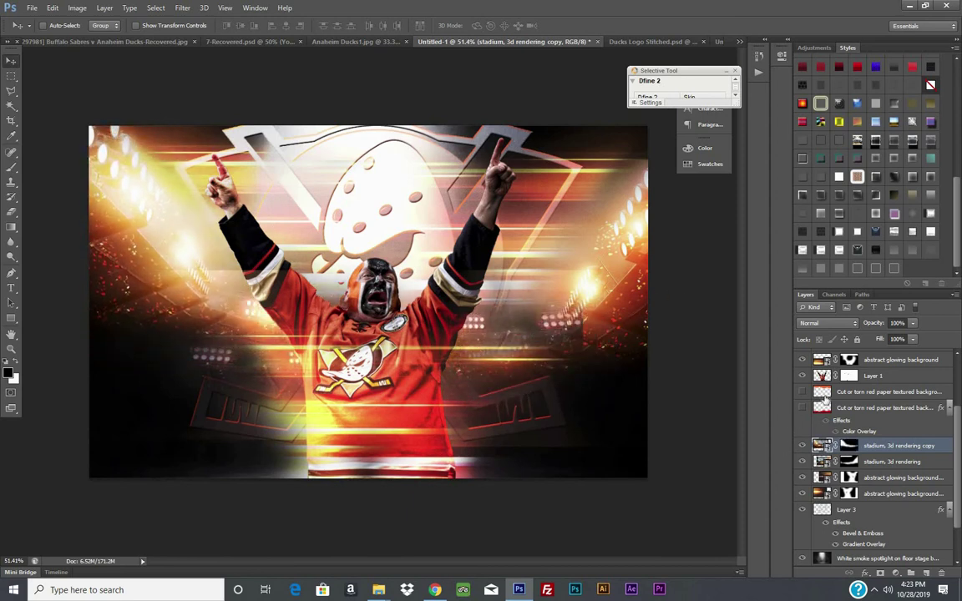
mouse_move(601, 299)
left_mouse_down()
mouse_move(601, 262)
mouse_move(585, 263)
left_mouse_up()
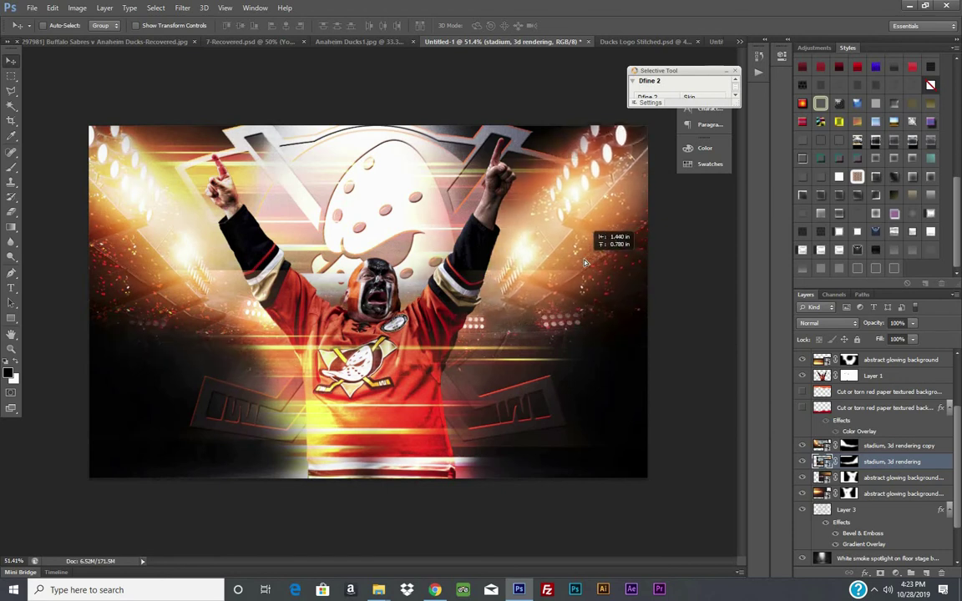
- Fine-tune the stadium copy, then select both stadium layers and drag them below Layer 3
left_click(898, 445)
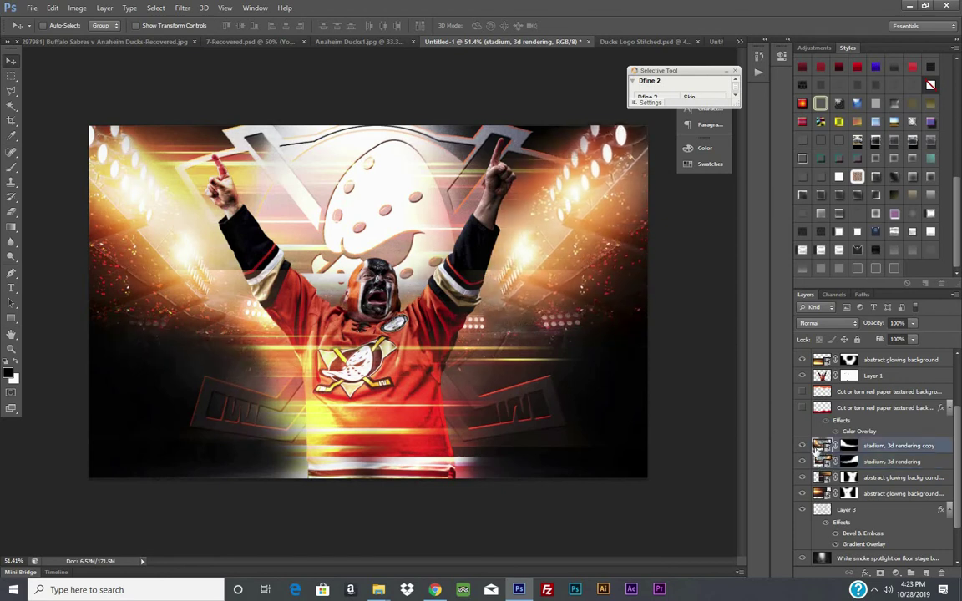
mouse_move(113, 198)
left_mouse_down()
mouse_move(152, 195)
mouse_move(145, 220)
mouse_move(159, 214)
left_mouse_up()
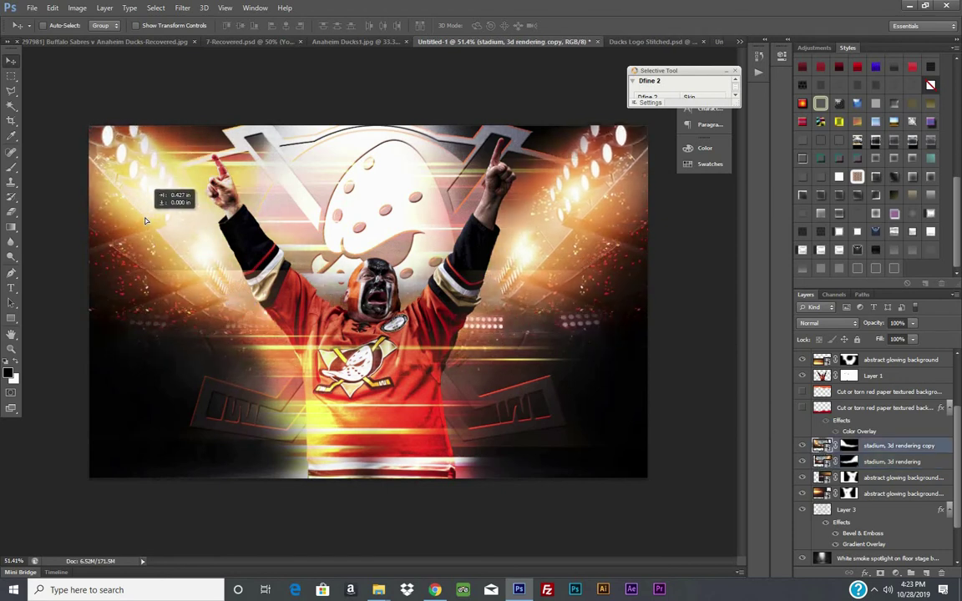
left_click(849, 445)
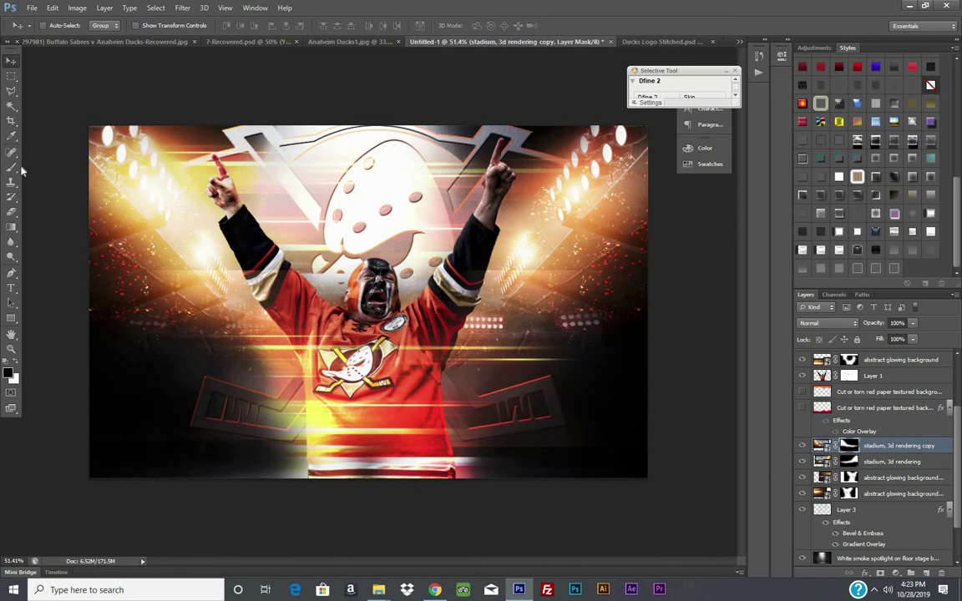
key("b")
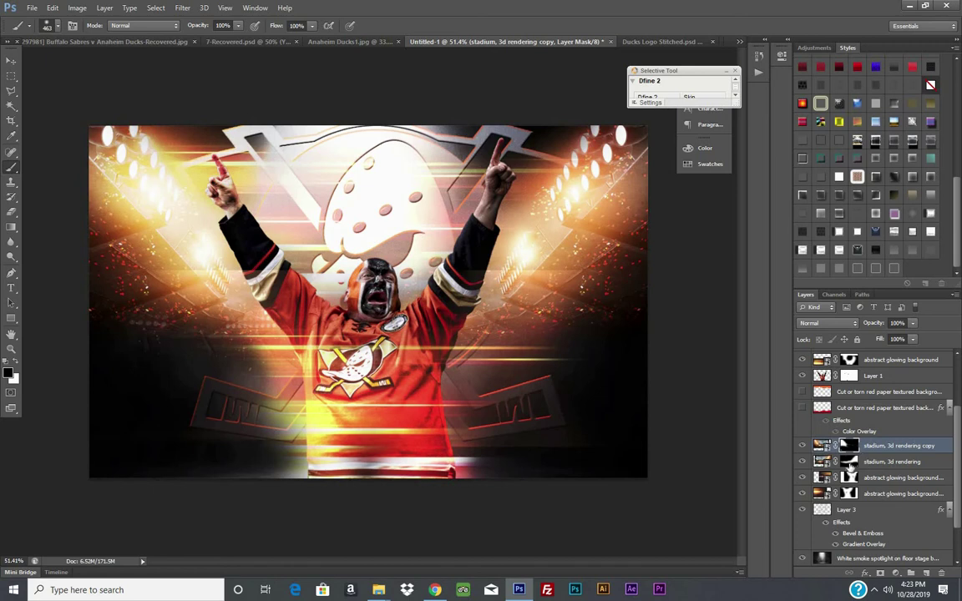
left_click(848, 461)
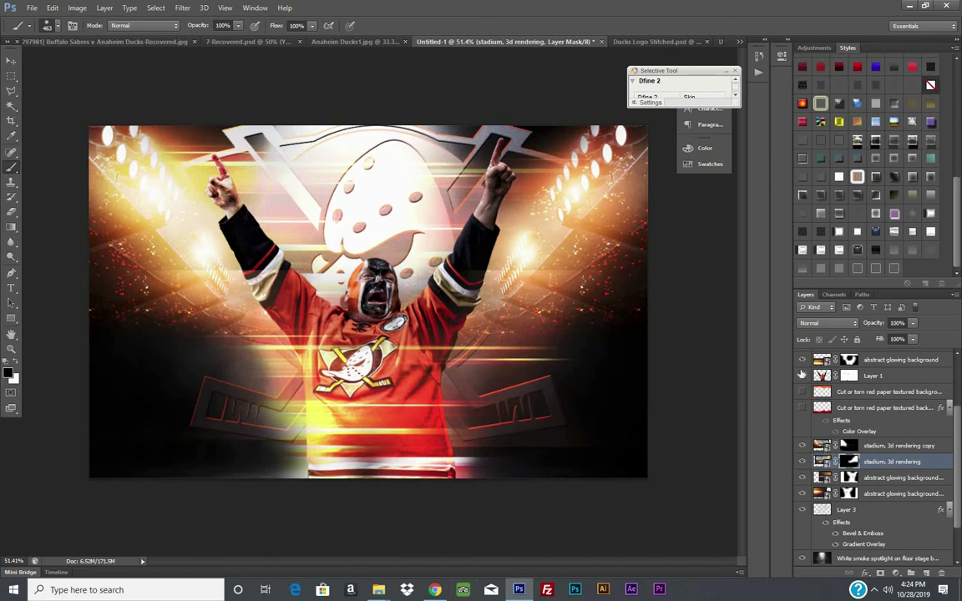
left_click(822, 447, "shift")
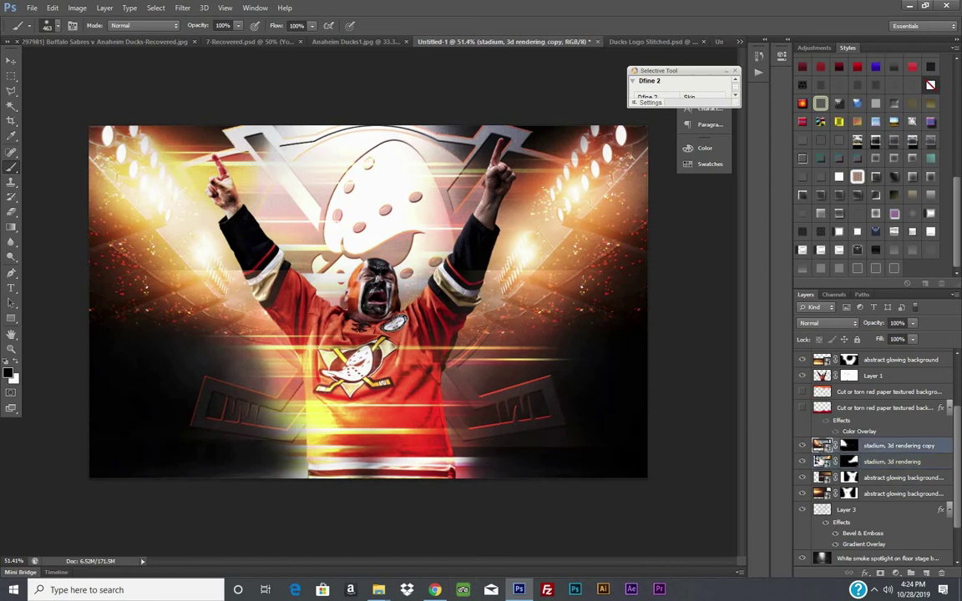
left_click_drag(822, 447, 837, 526)
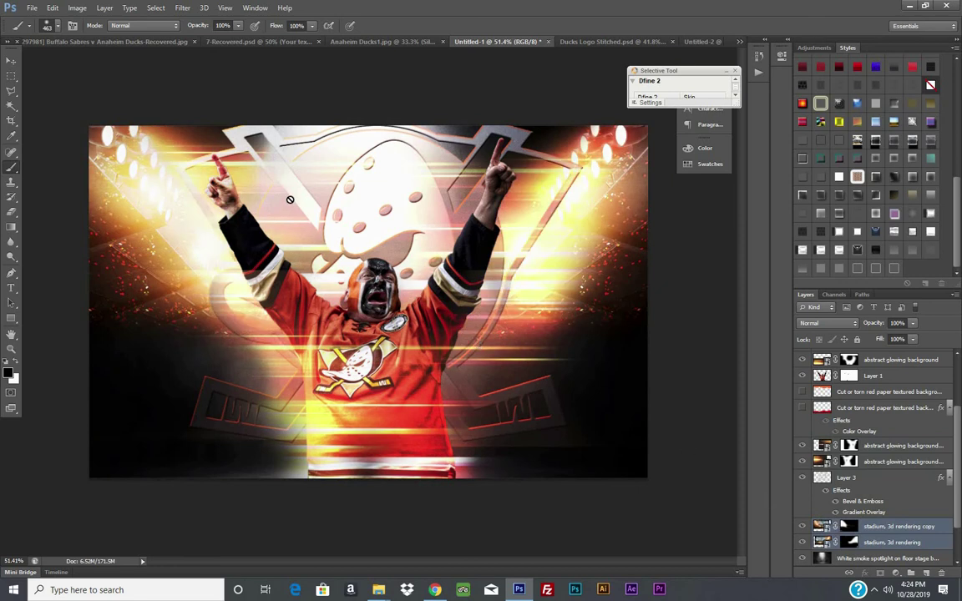
- Try flipping the stadium image vertically, undo it, and reposition so the lights sit at the top
left_click(12, 61)
mouse_move(175, 259)
left_mouse_down()
mouse_move(179, 312)
mouse_move(179, 290)
left_mouse_up()
left_click(52, 7)
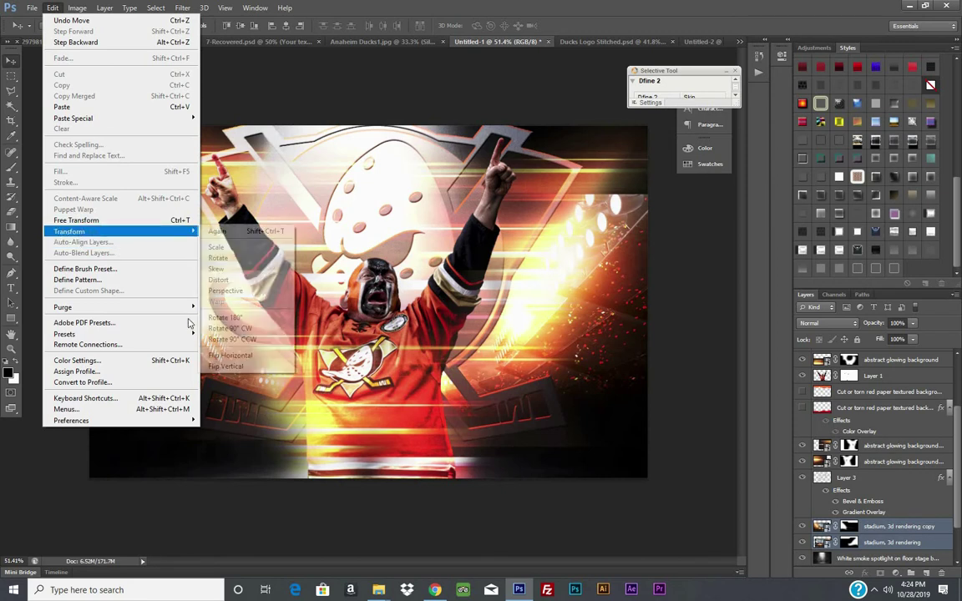
left_click(225, 425)
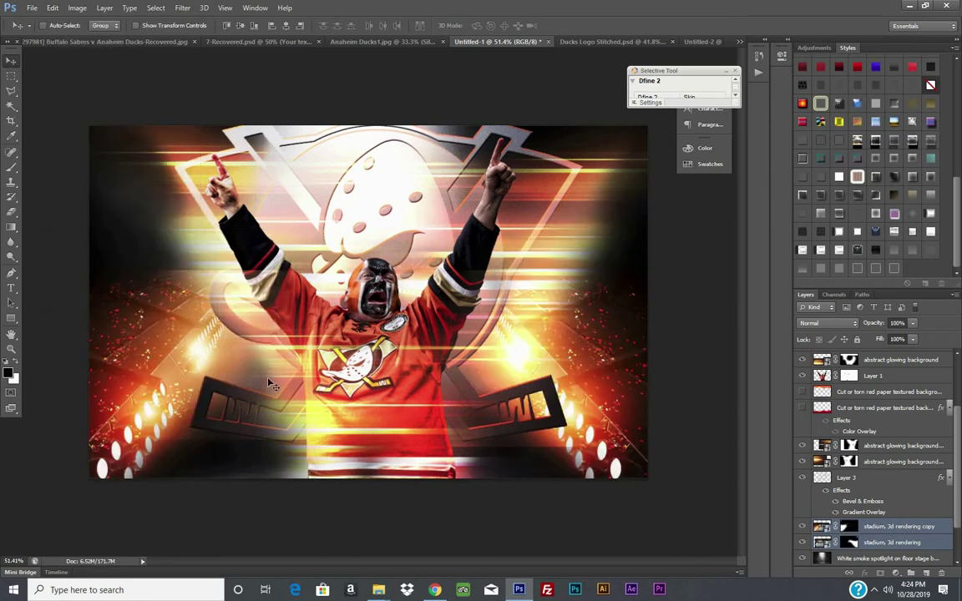
mouse_move(576, 456)
left_mouse_down()
mouse_move(569, 280)
mouse_move(584, 328)
left_mouse_up()
left_click(52, 8)
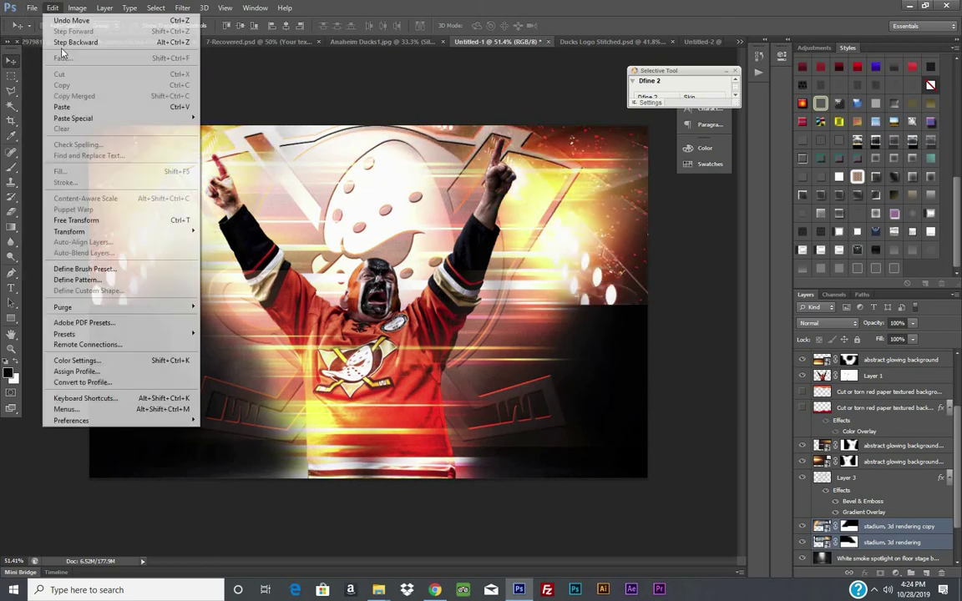
left_click(58, 43)
left_click(52, 7)
left_click(63, 42)
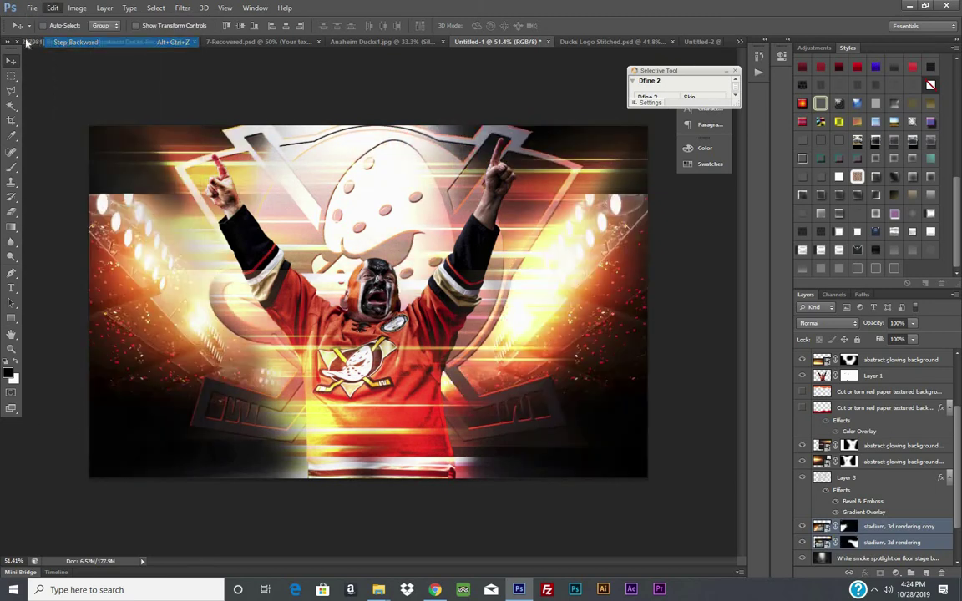
left_click_drag(216, 287, 148, 176)
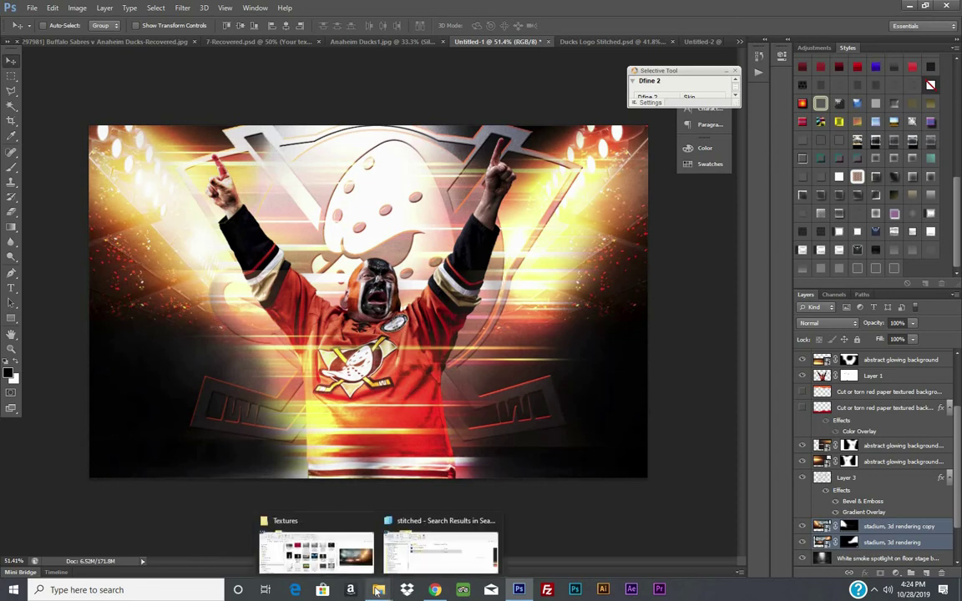
- Hide the stadium layers and drag the Futuristic Sci-Fi neon corridor image into the poster
left_click(802, 526)
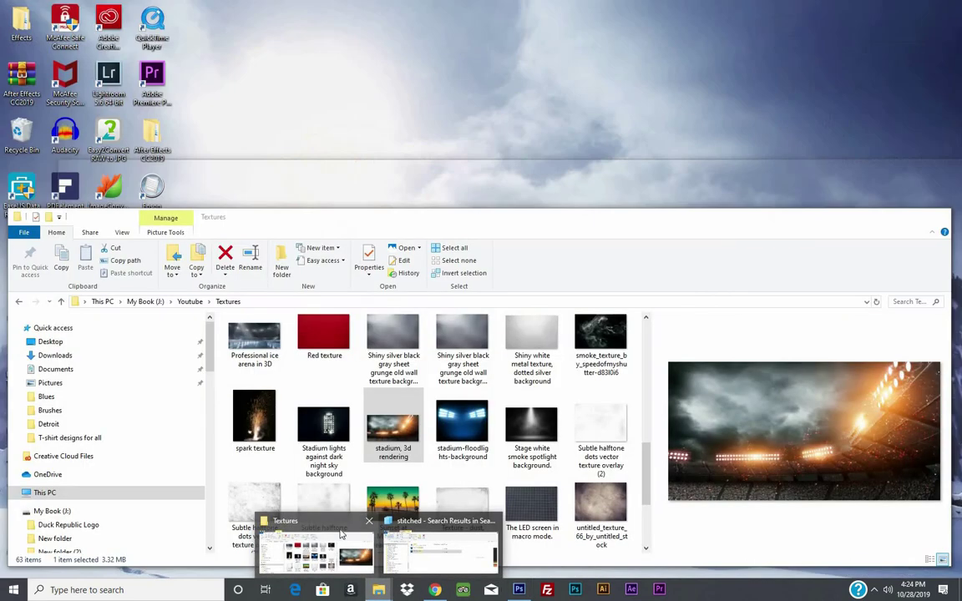
left_click(342, 534)
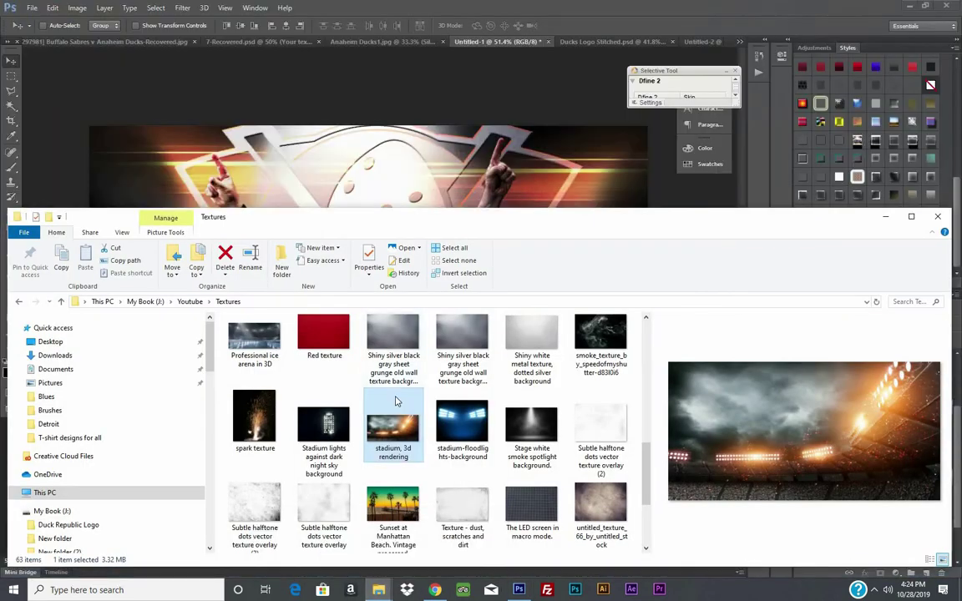
scroll(397, 403, "up", 5)
scroll(396, 403, "up", 10)
scroll(396, 403, "up", 3)
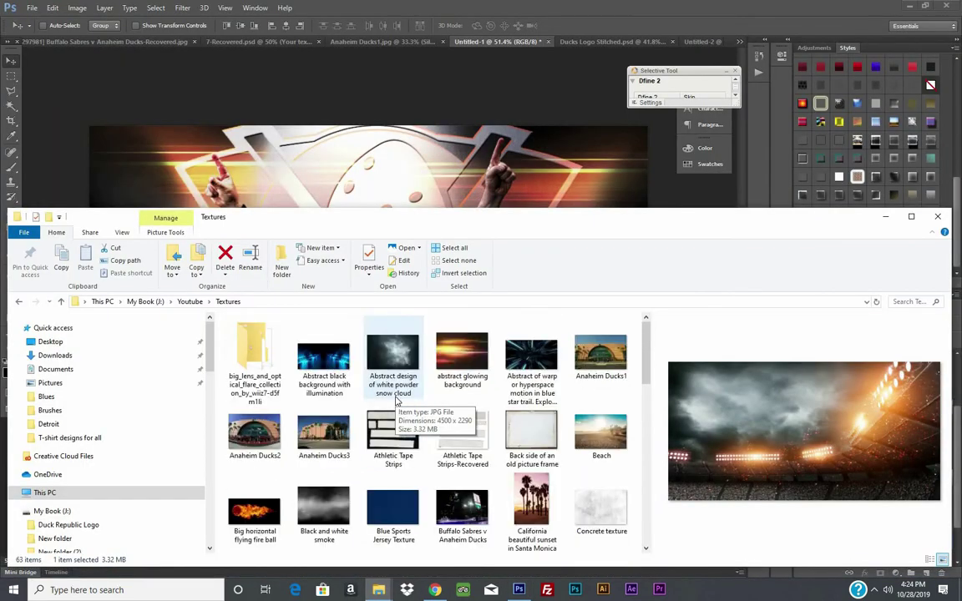
scroll(493, 450, "down", 2)
left_click(606, 498)
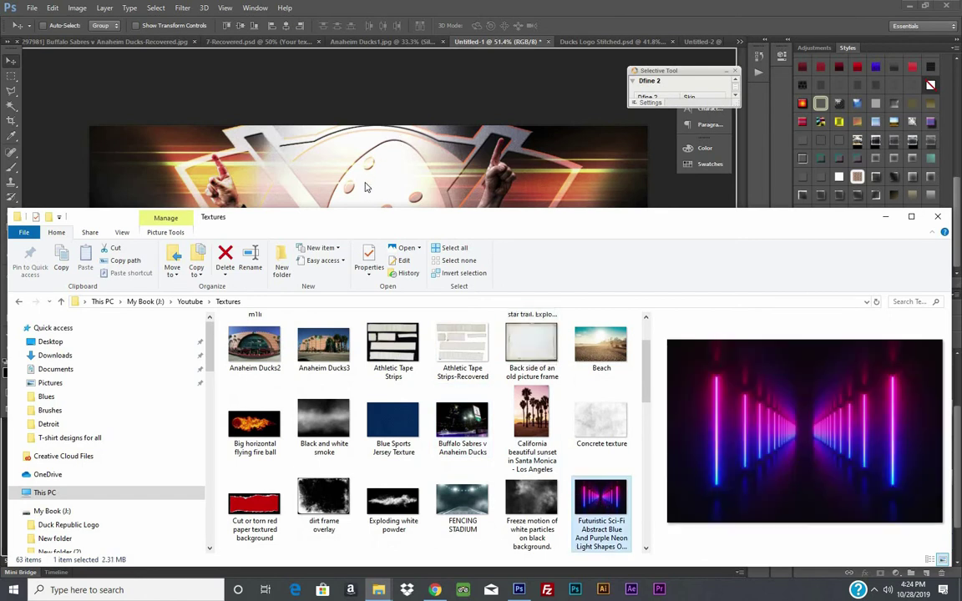
left_click_drag(367, 181, 366, 183)
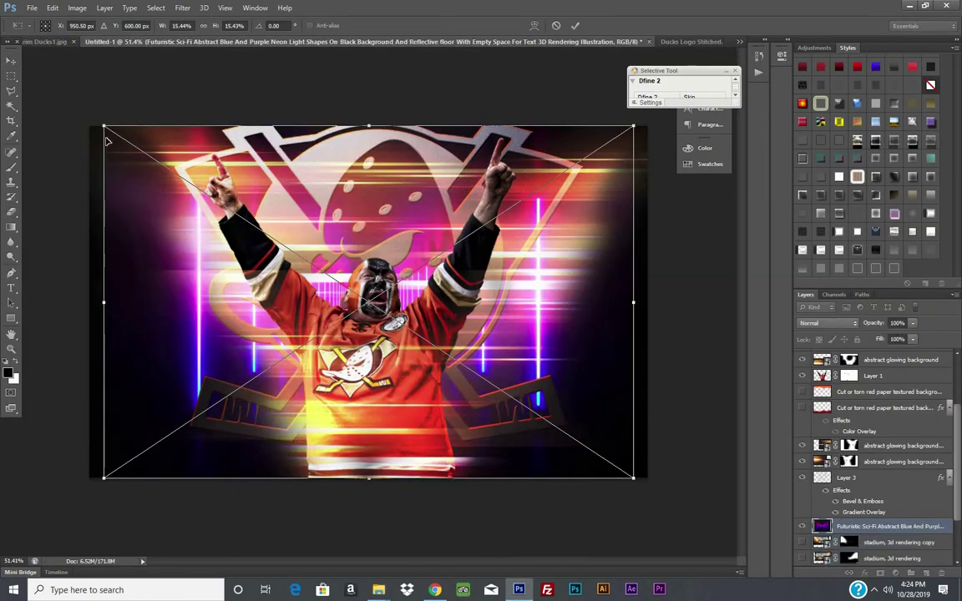
left_click_drag(104, 124, 8, 98)
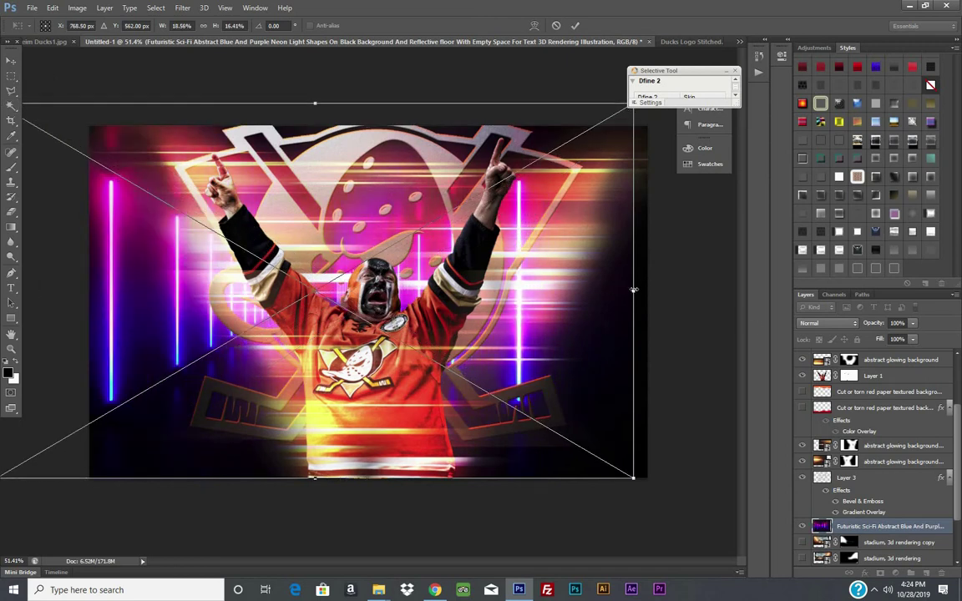
left_click_drag(634, 289, 720, 291)
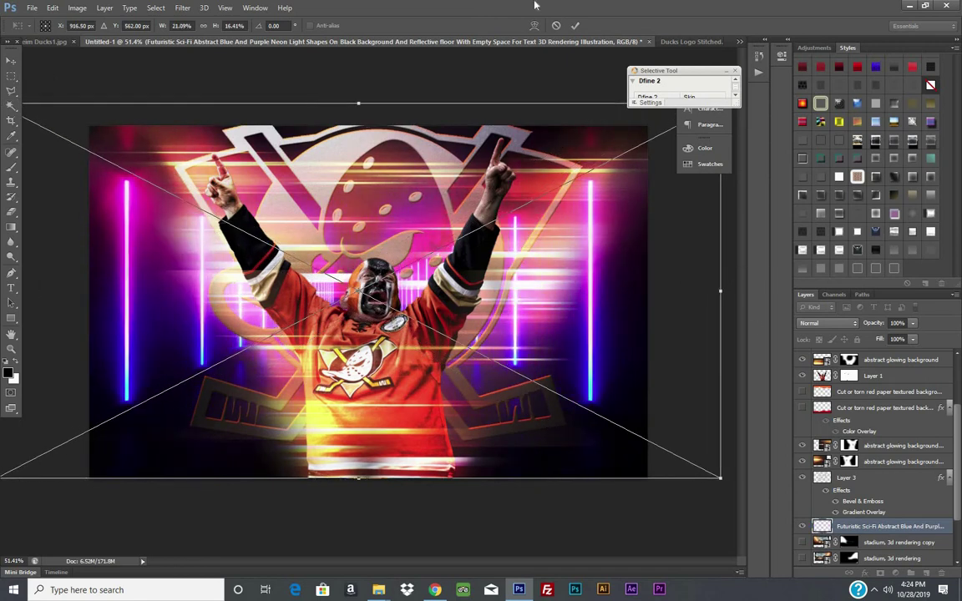
key("Escape")
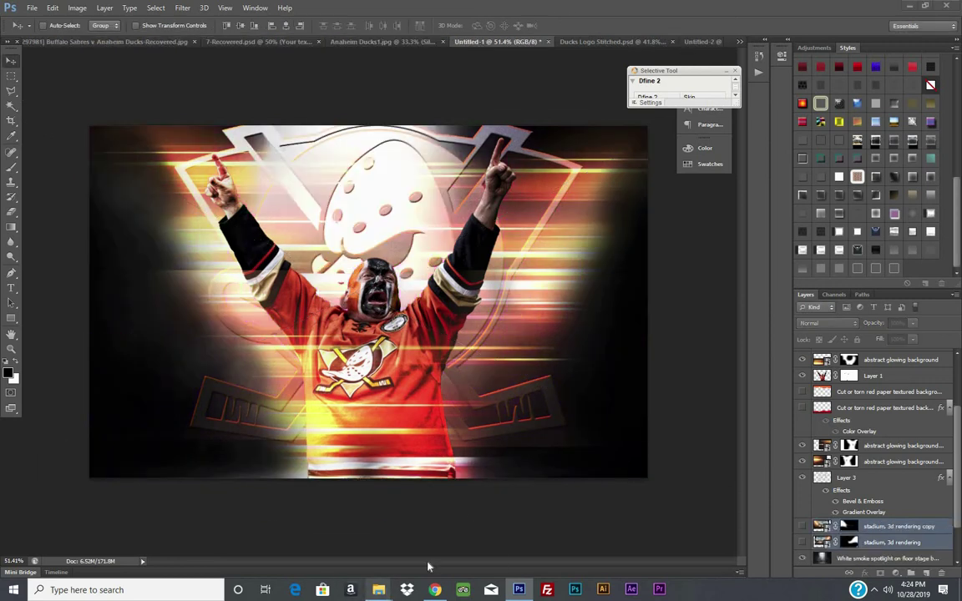
mouse_move(379, 590)
left_click(334, 542)
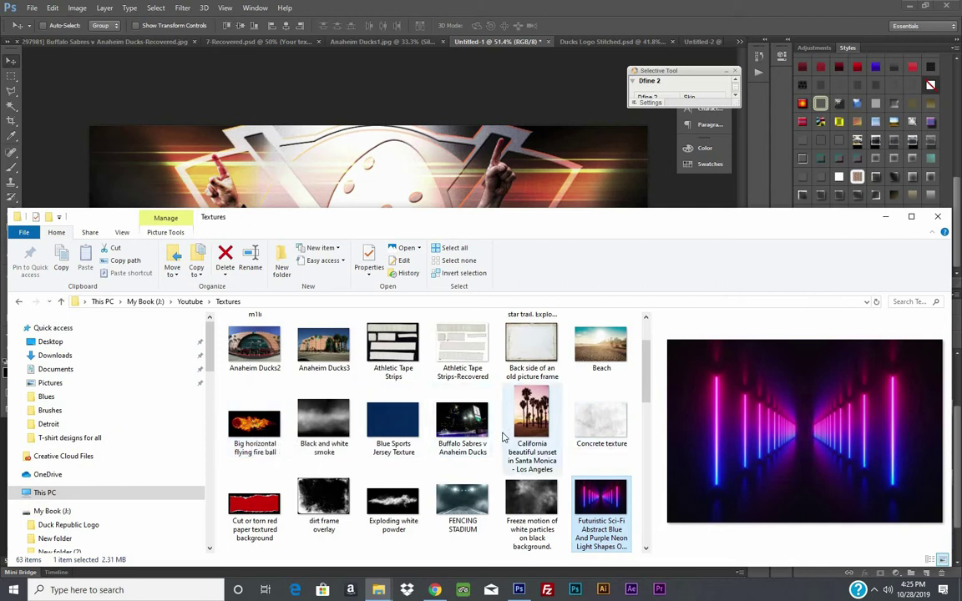
- Browse past the hi speed and halftone dots images to select stadium-floodlights-background
scroll(501, 397, "down", 1)
left_click(391, 500)
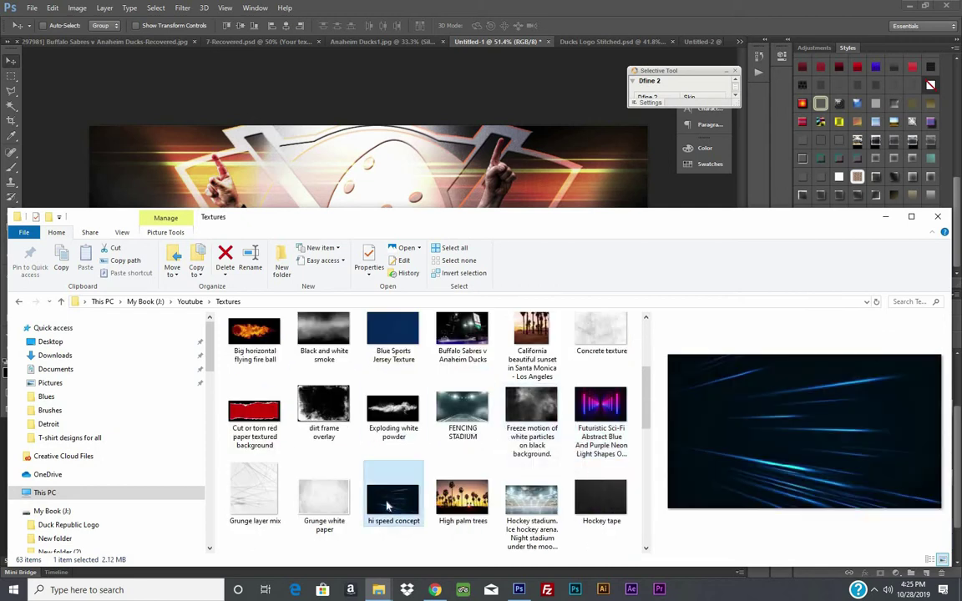
left_click_drag(388, 396, 392, 220)
scroll(458, 420, "down", 5)
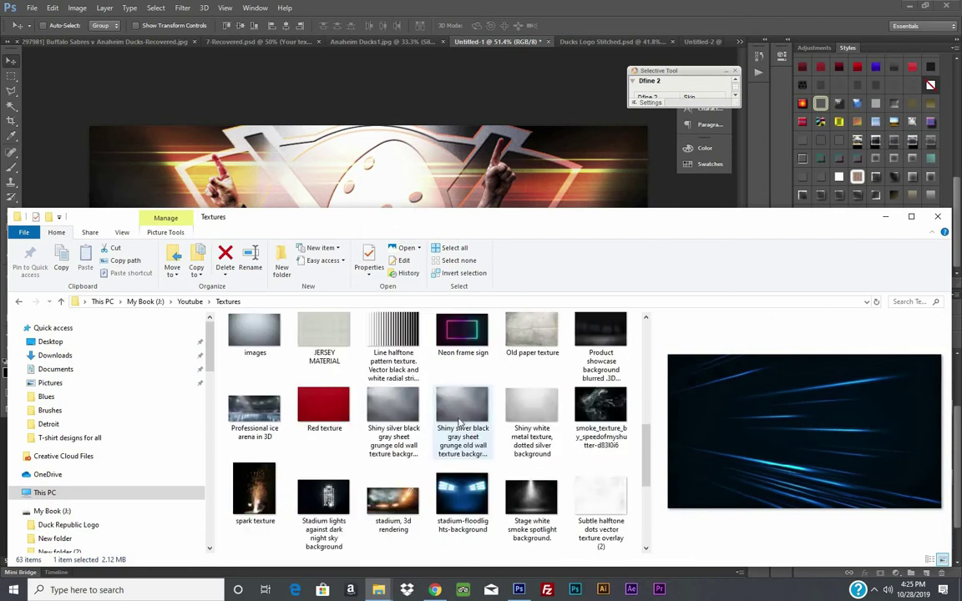
scroll(415, 380, "down", 5)
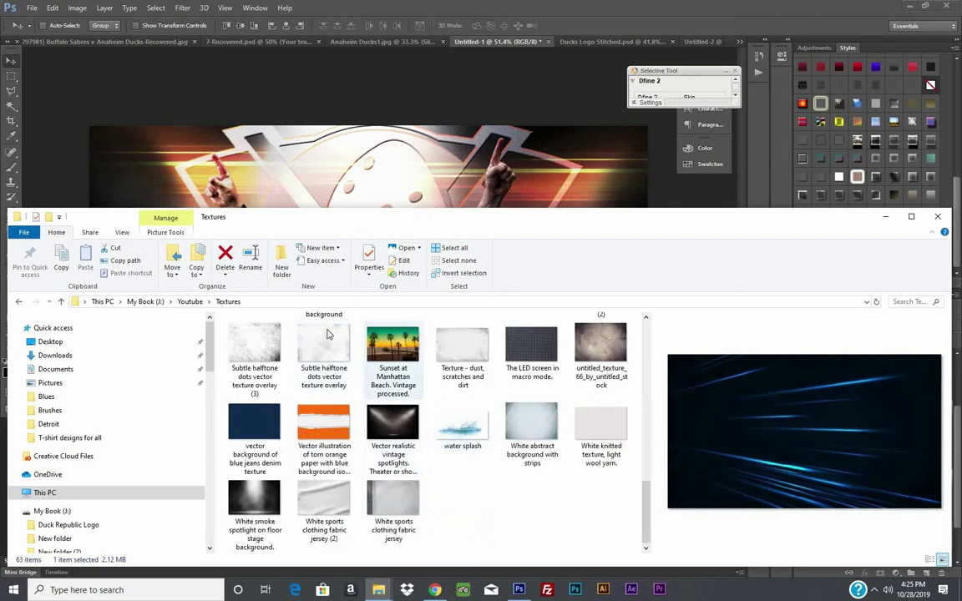
left_click(255, 346)
scroll(493, 451, "up", 1)
scroll(468, 426, "up", 1)
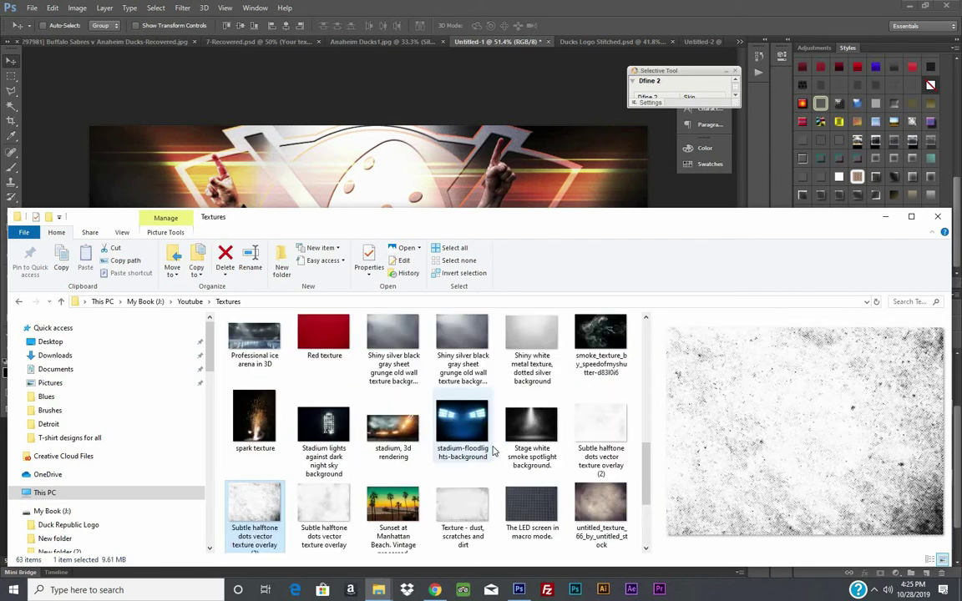
scroll(471, 440, "up", 1)
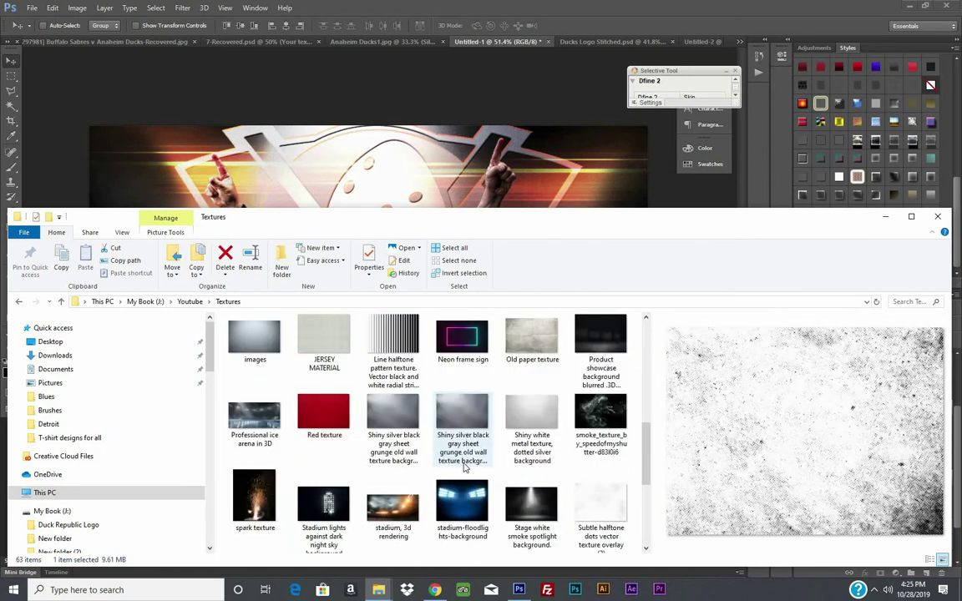
scroll(467, 430, "down", 1)
left_click(458, 506)
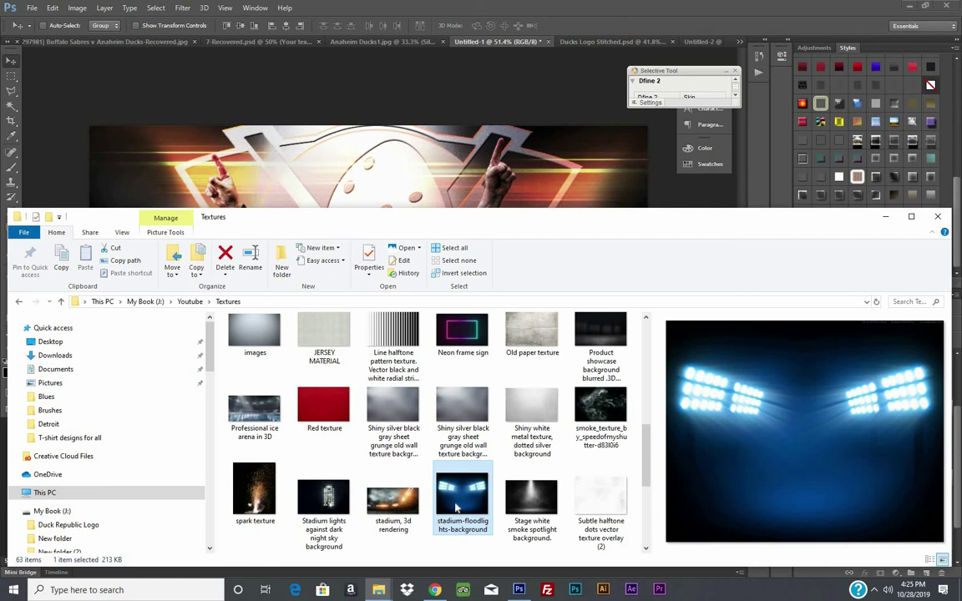
- Place the stadium floodlights image, scale it to fill the canvas and move it to the top
left_click_drag(455, 501, 326, 157)
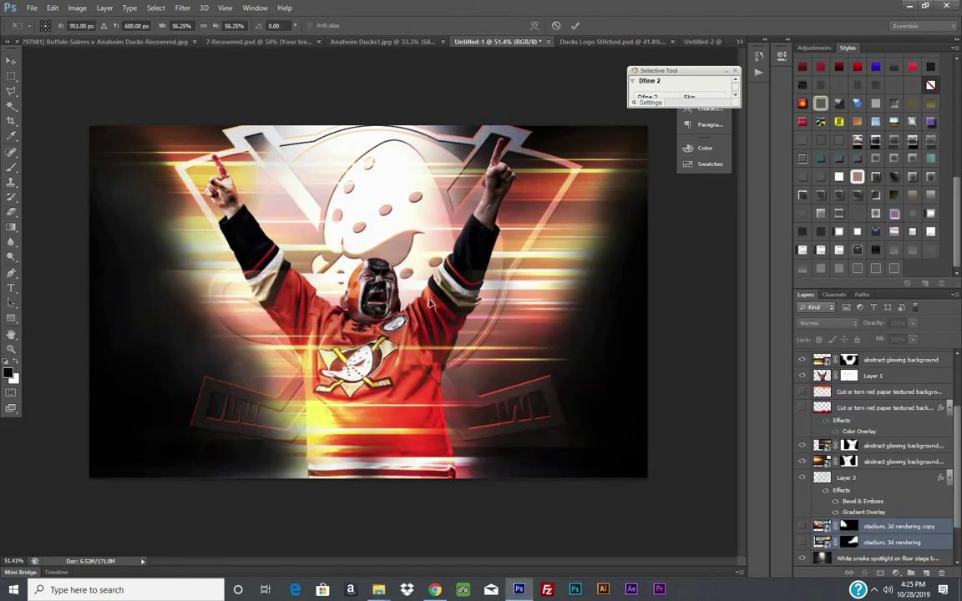
left_click_drag(148, 126, 70, 77)
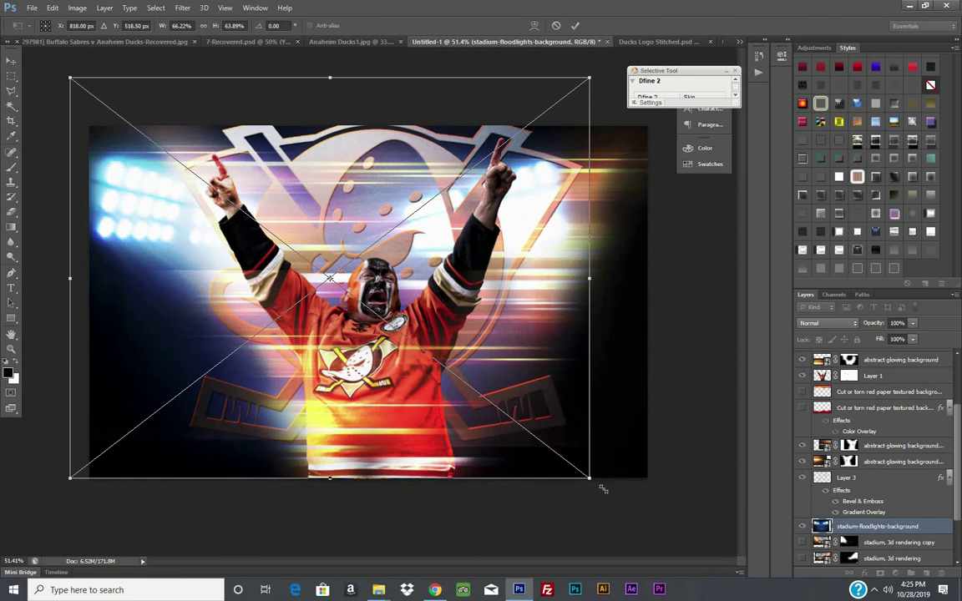
left_click_drag(603, 489, 733, 548)
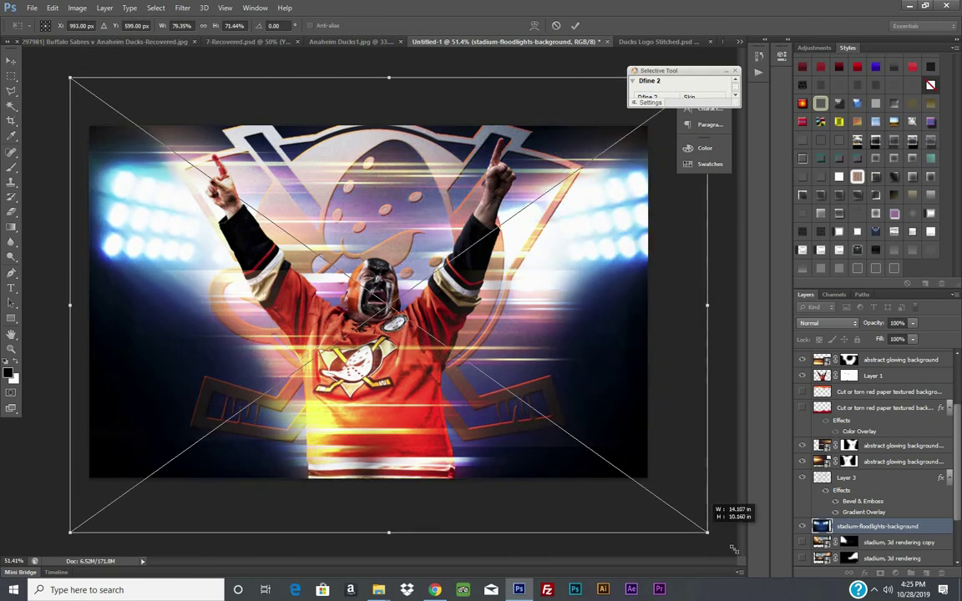
left_click_drag(522, 403, 535, 403)
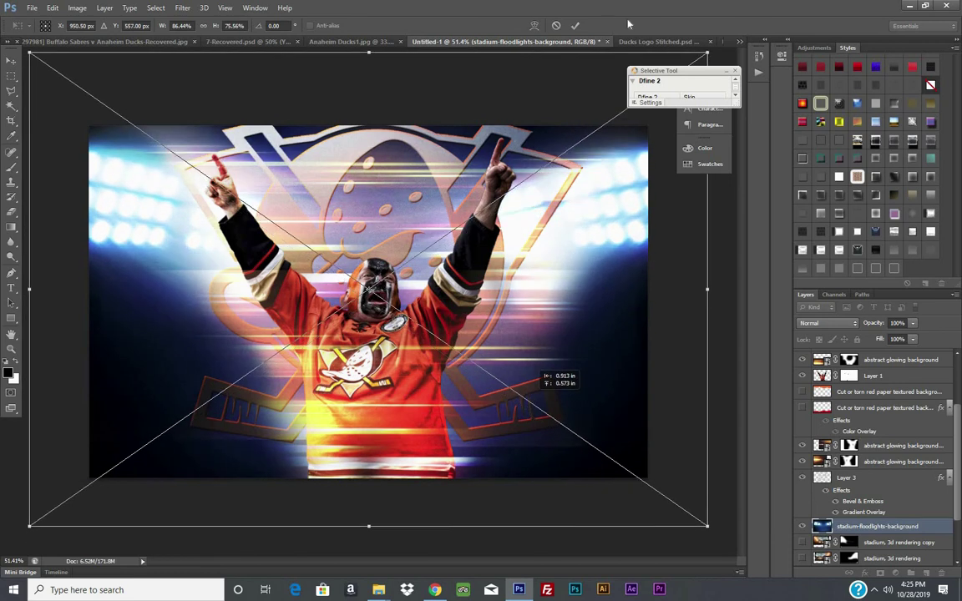
left_click(572, 25)
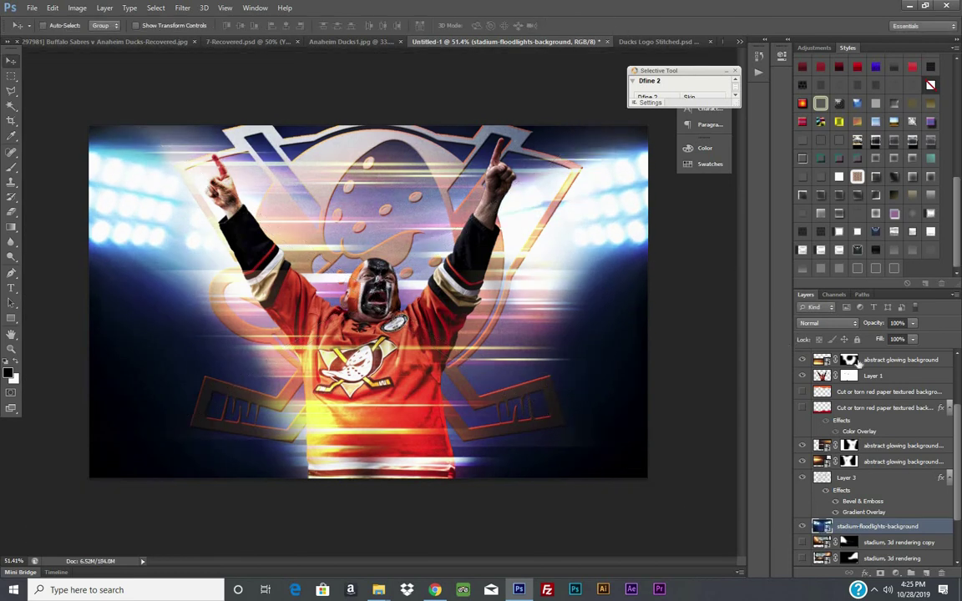
mouse_move(823, 528)
left_mouse_down()
mouse_move(842, 357)
mouse_move(822, 327)
left_mouse_up()
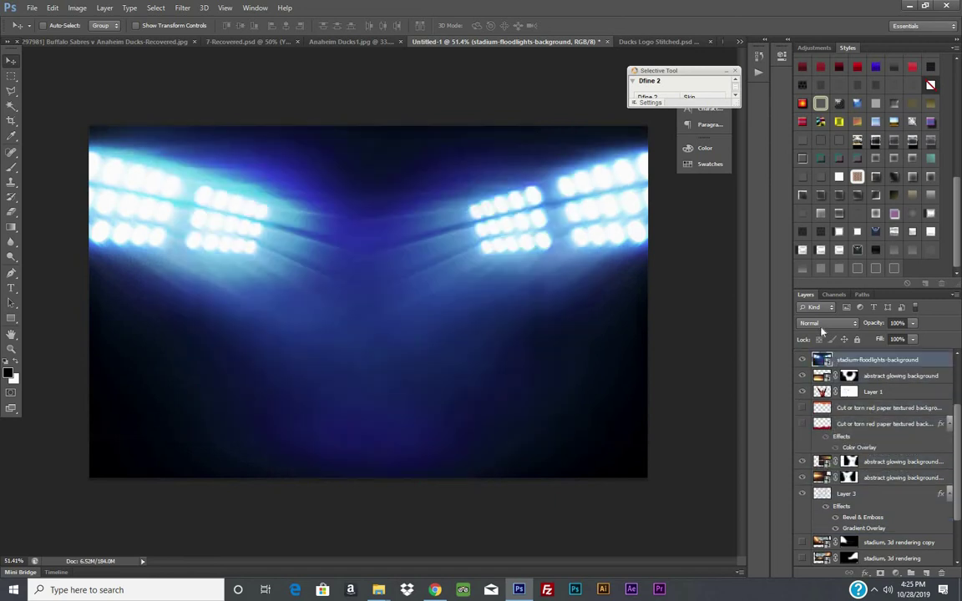
- Cycle the floodlights layer's blend modes starting from Overlay and settle on Color
left_click(826, 323)
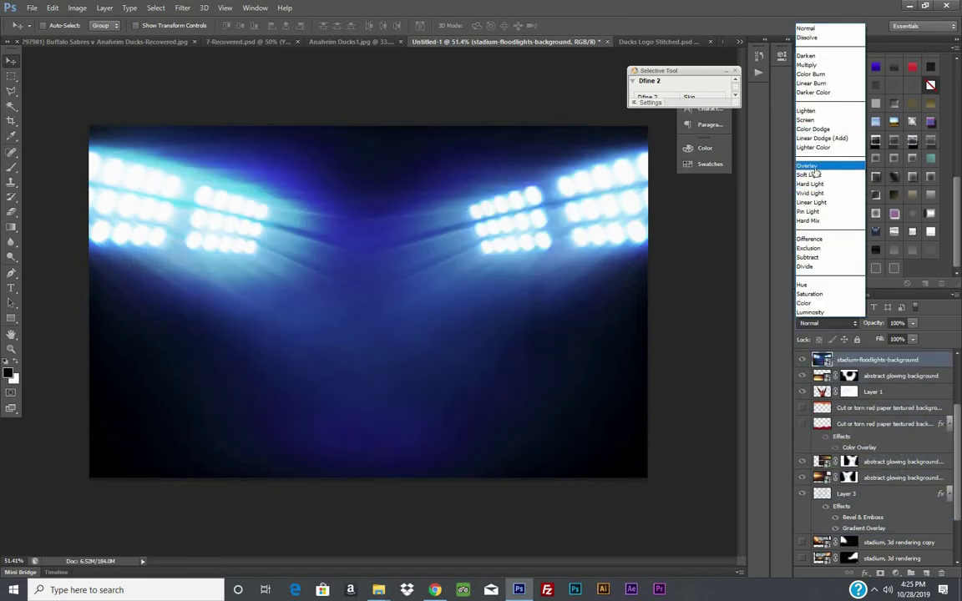
left_click(815, 166)
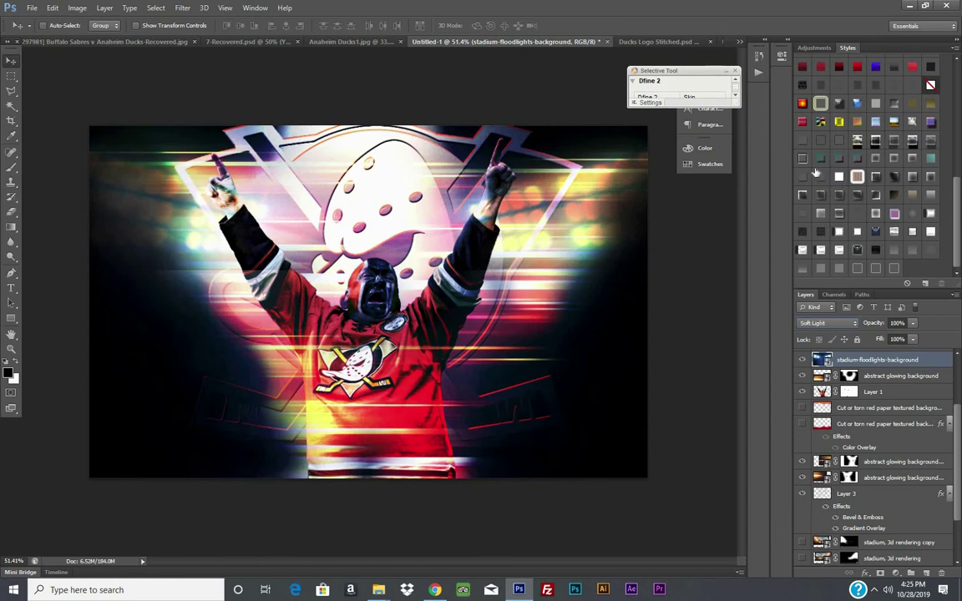
key("Down")
key("Down")
key("Down")
key("Down")
key("Down")
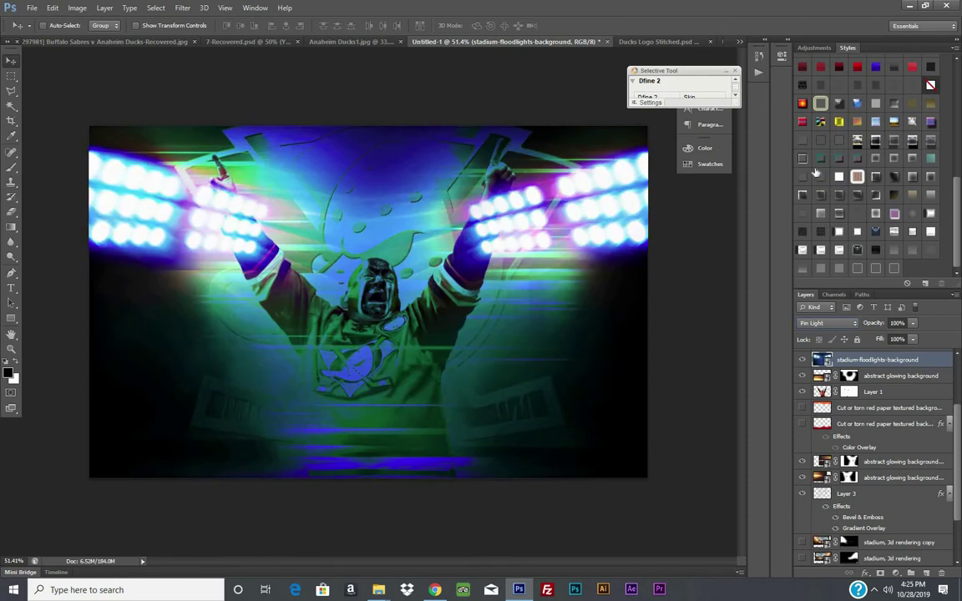
key("Down")
key("Down")
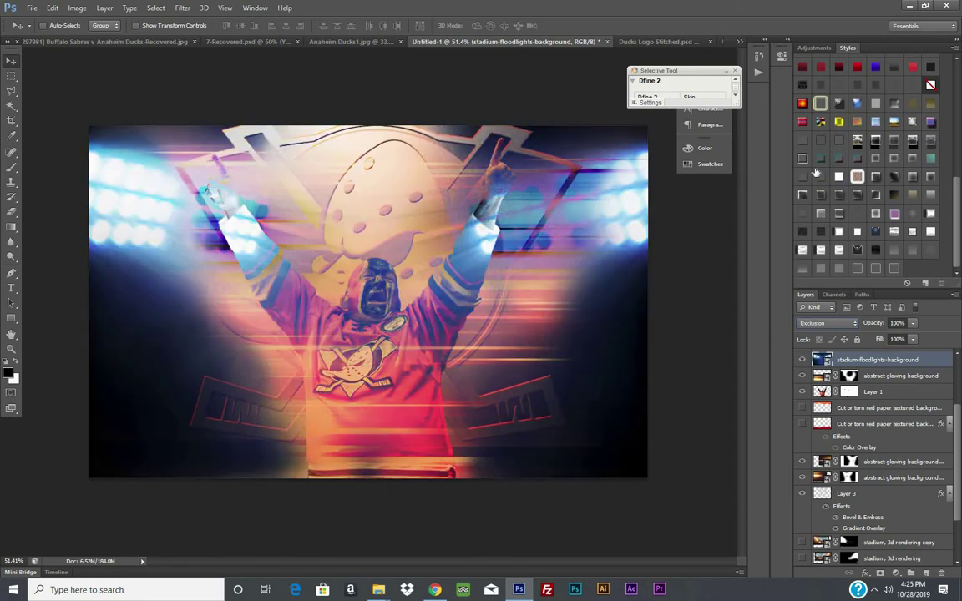
key("Down")
key("Down")
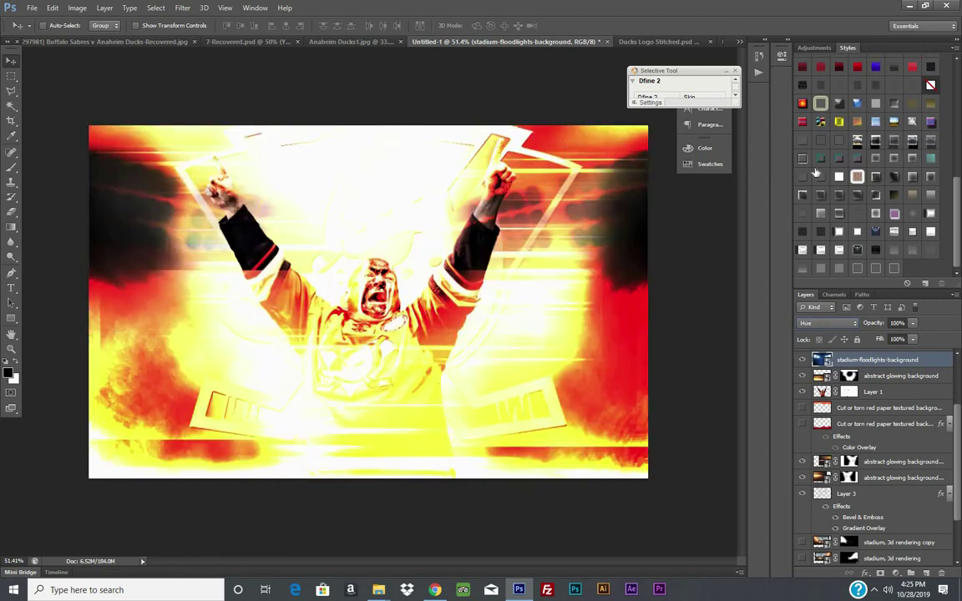
key("Down")
key("Down")
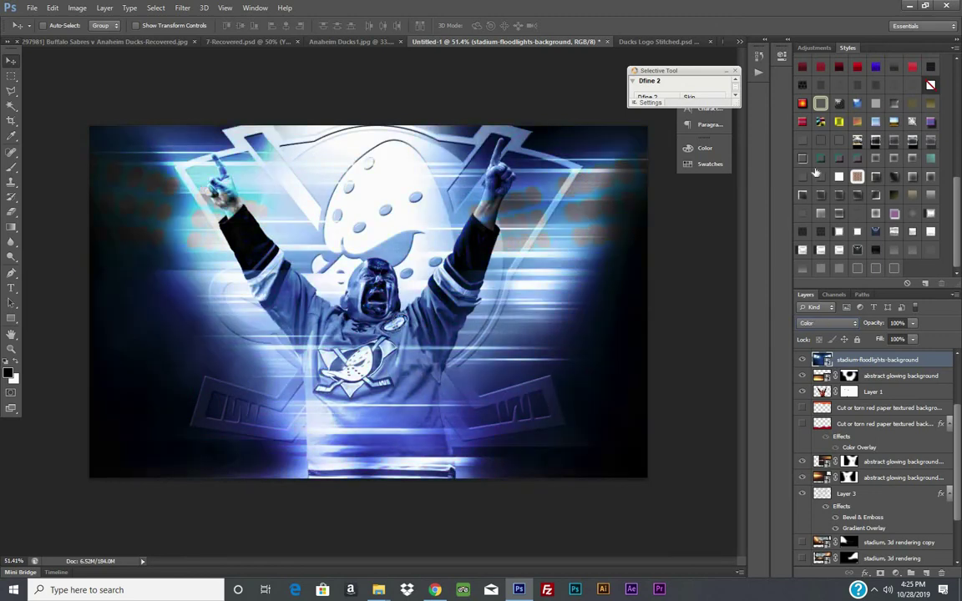
key("Down")
key("Up")
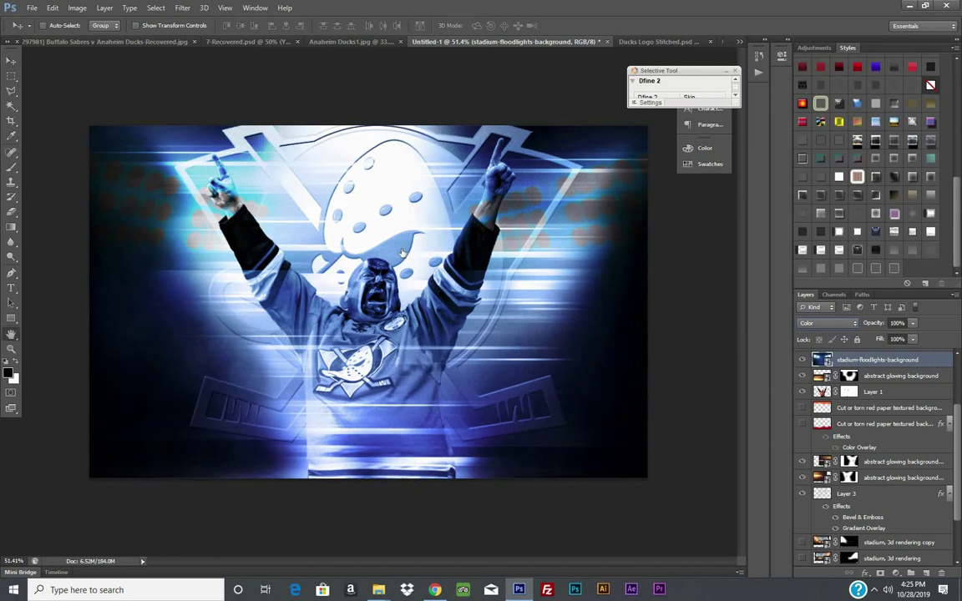
double_click(927, 360)
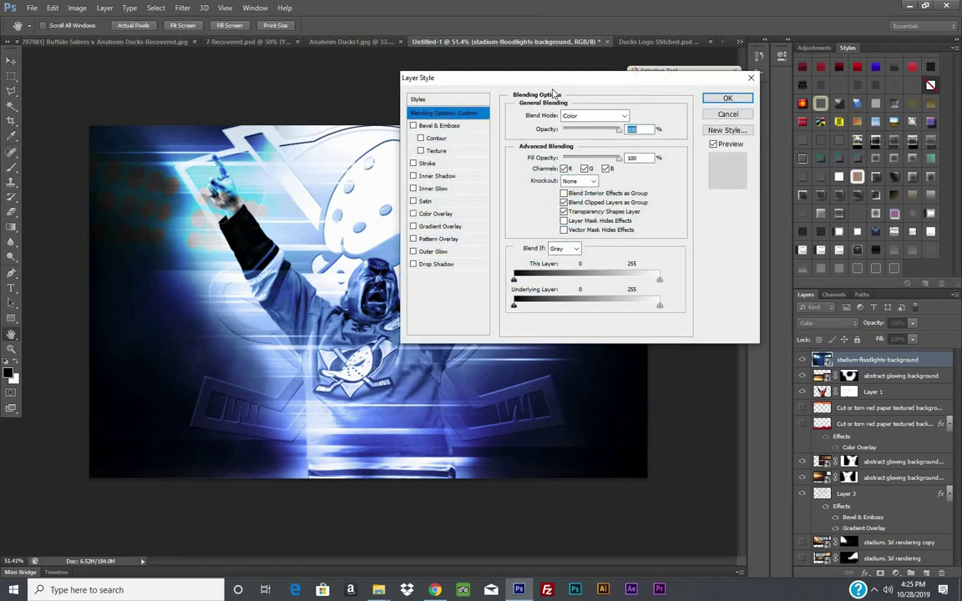
- Add an orange Color Overlay blended in Hue to the floodlights layer, keeping layer blending Normal
left_click(434, 213)
left_click(587, 116)
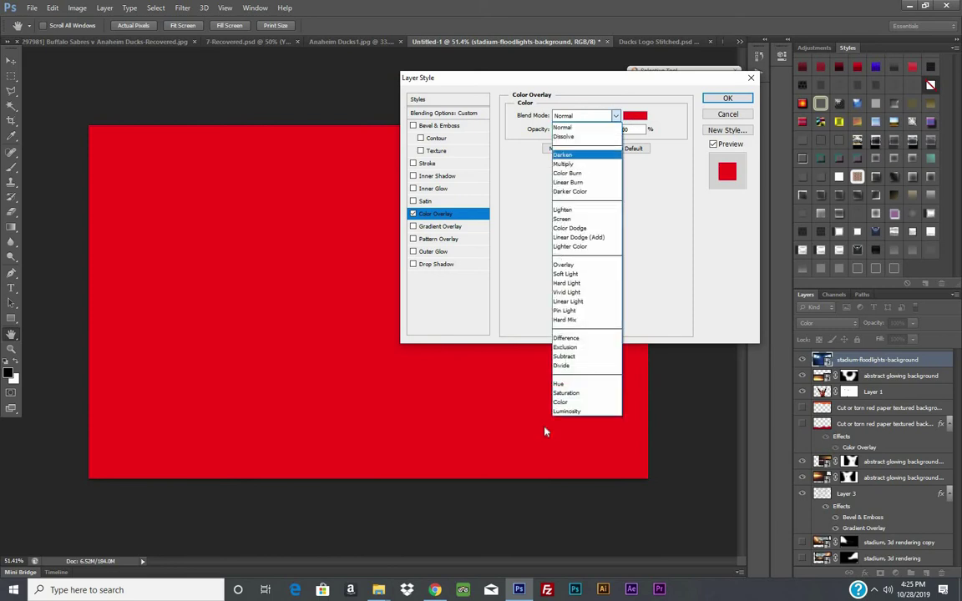
left_click(585, 410)
left_click(633, 117)
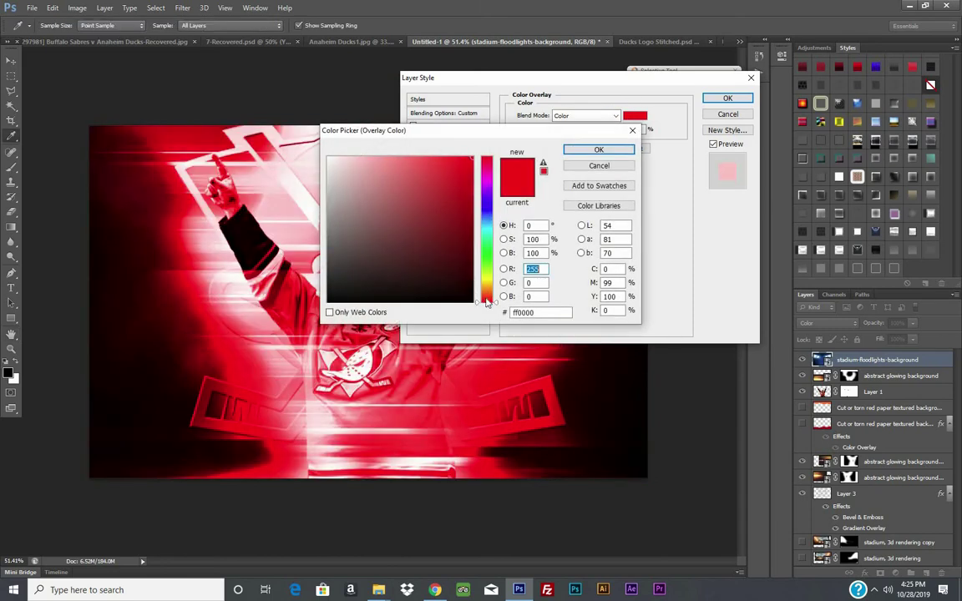
left_click_drag(487, 302, 487, 289)
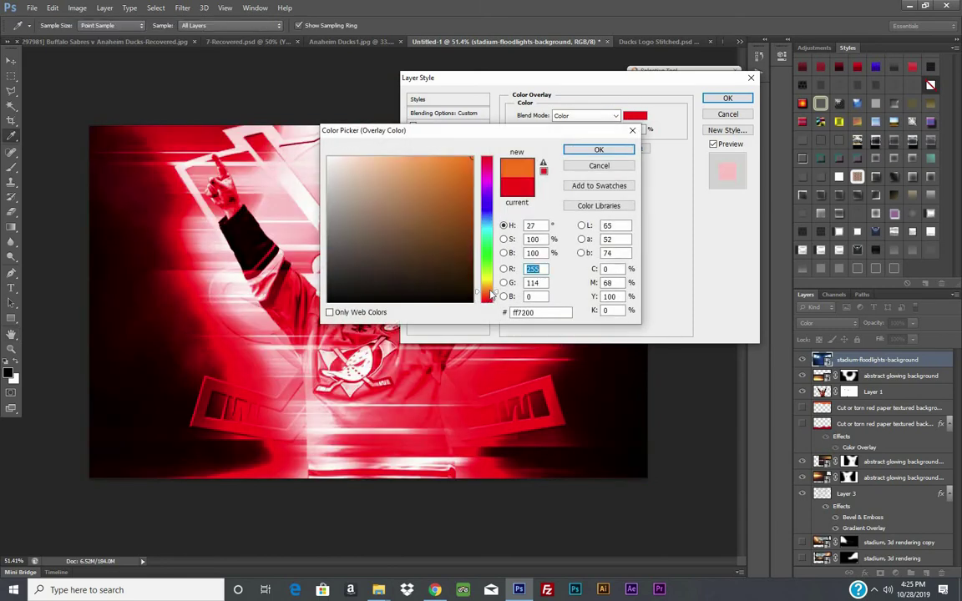
left_click(599, 149)
left_click(587, 116)
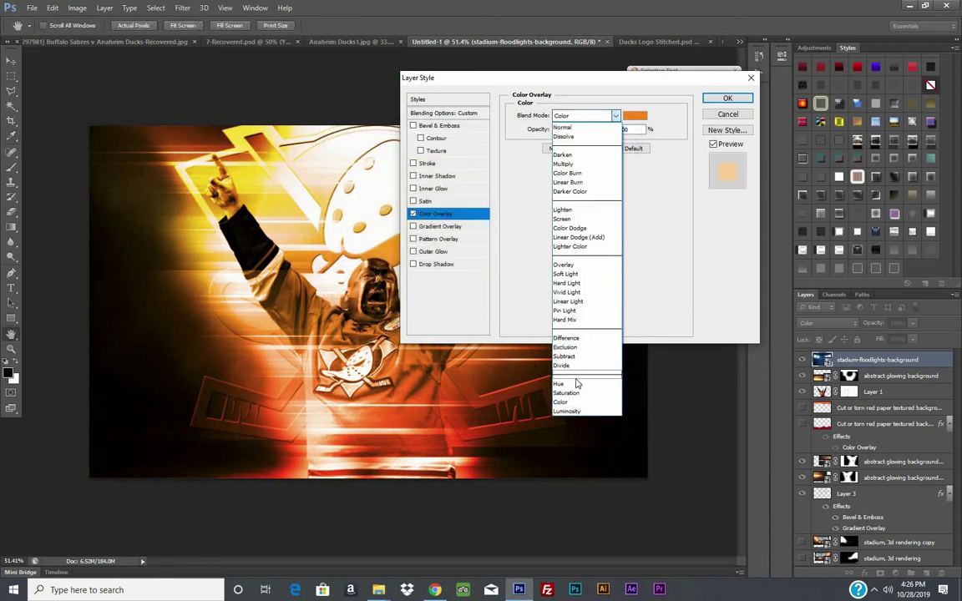
left_click(576, 383)
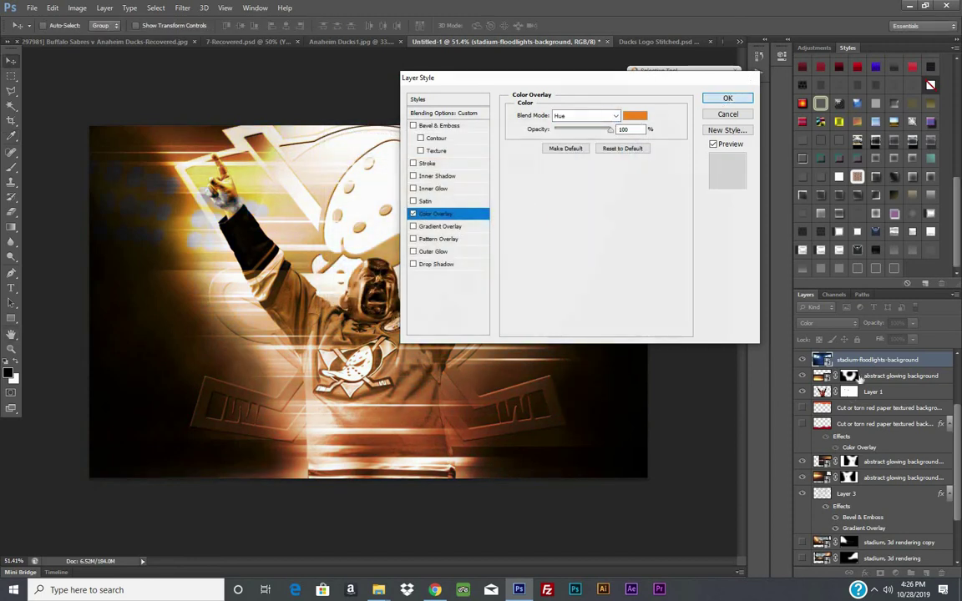
key("Return")
left_click(827, 322)
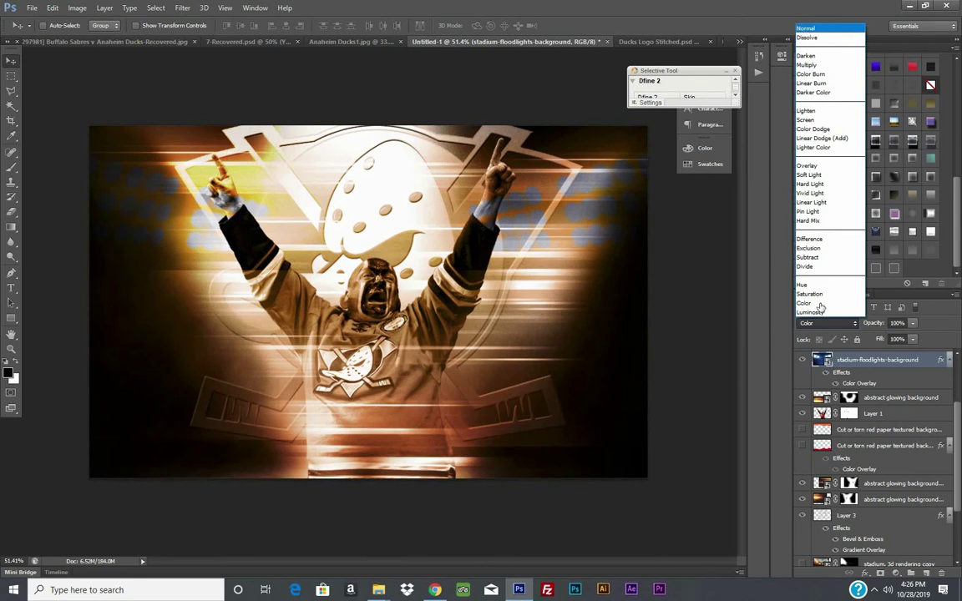
key("Escape")
- Open the floodlights layer's context menu, then select the whole canvas and deselect it
right_click(878, 364)
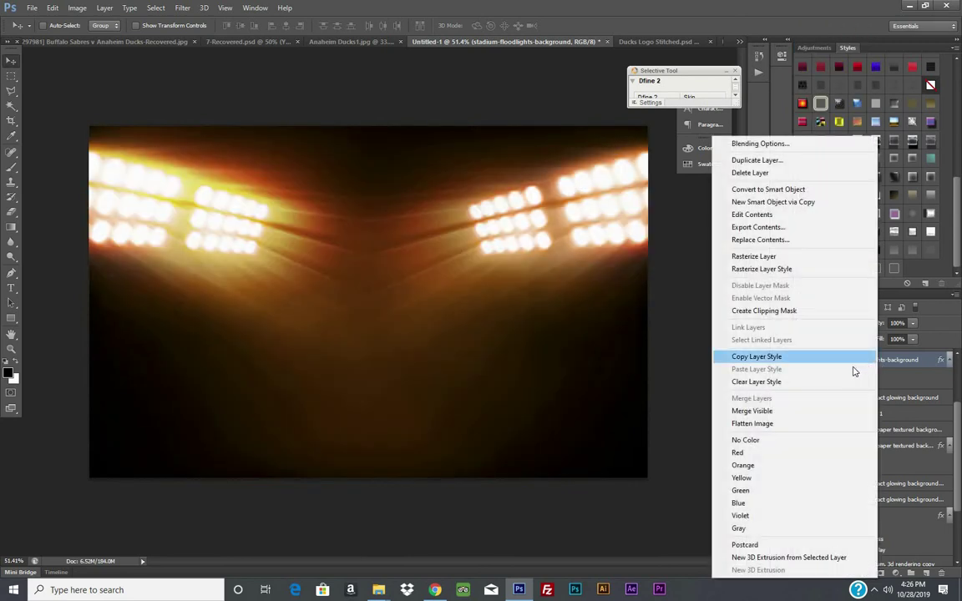
left_click(759, 260)
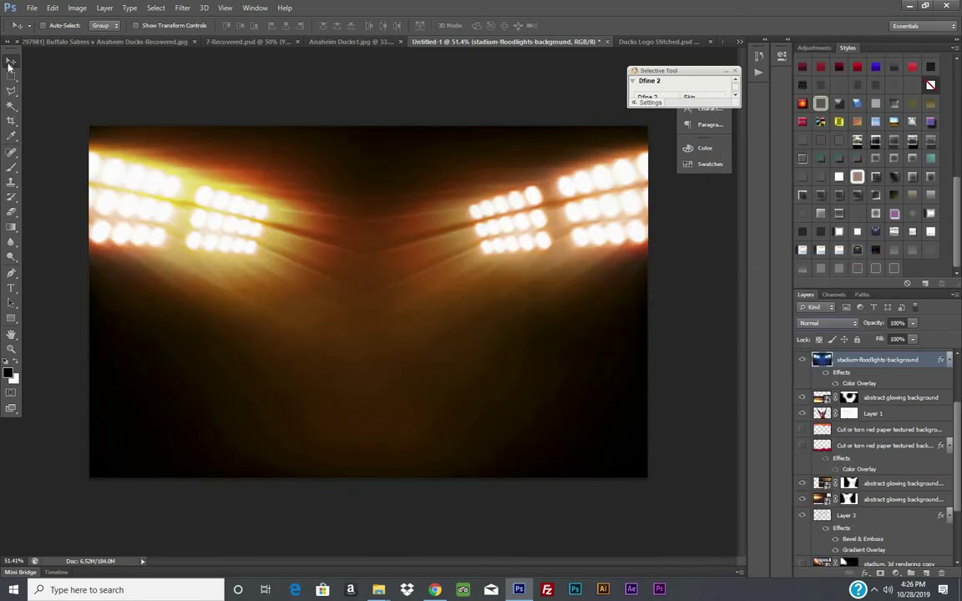
left_click(10, 80)
key("ctrl+a")
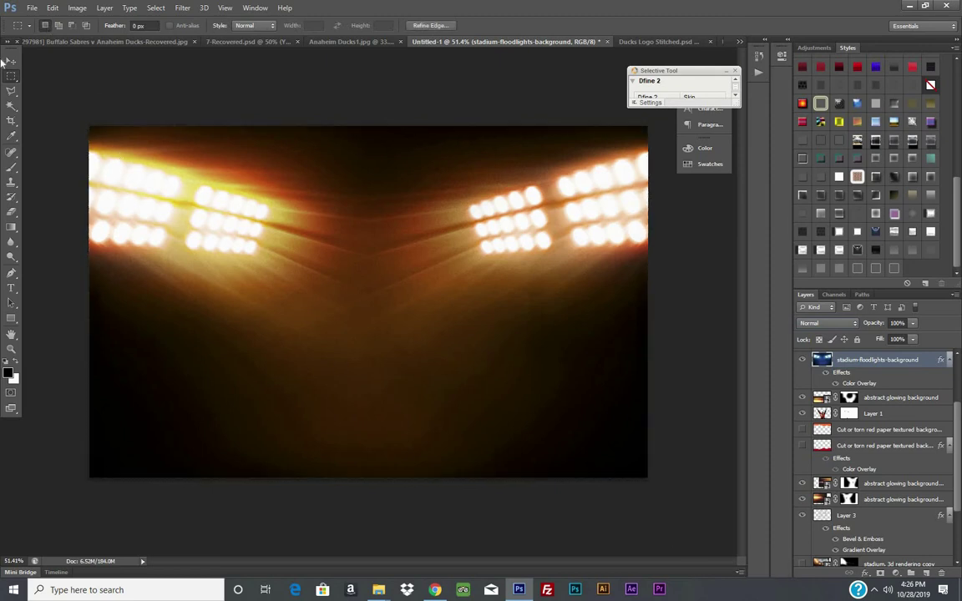
left_click(11, 60)
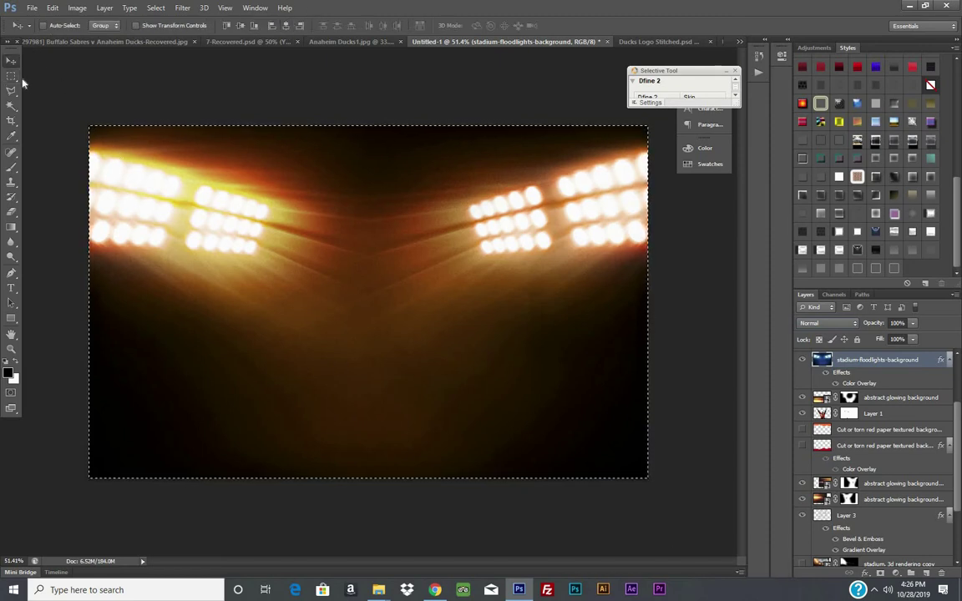
key("m")
key("ctrl+d")
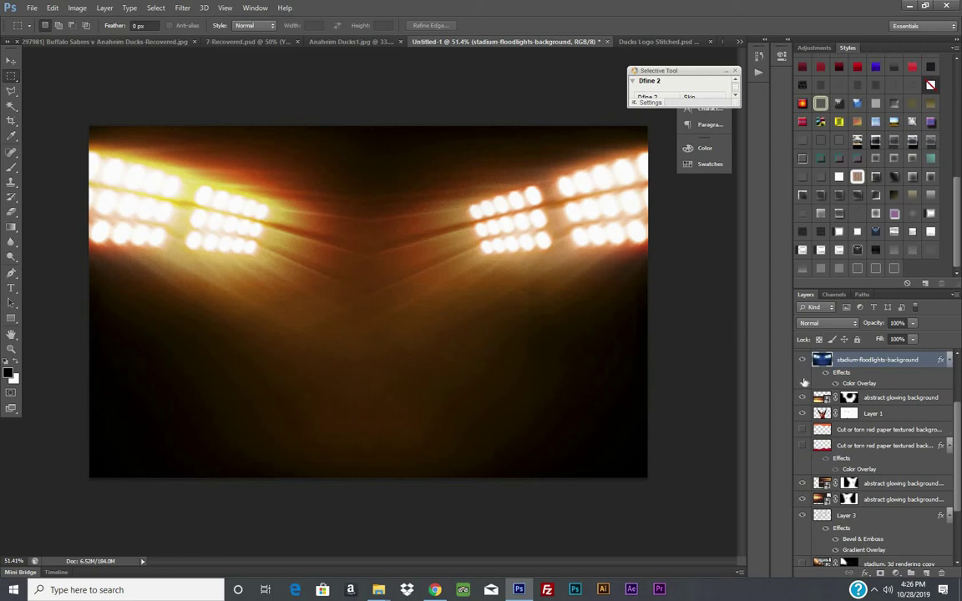
- Try Multiply and the following darkening blend modes on the floodlights layer
left_click(823, 323)
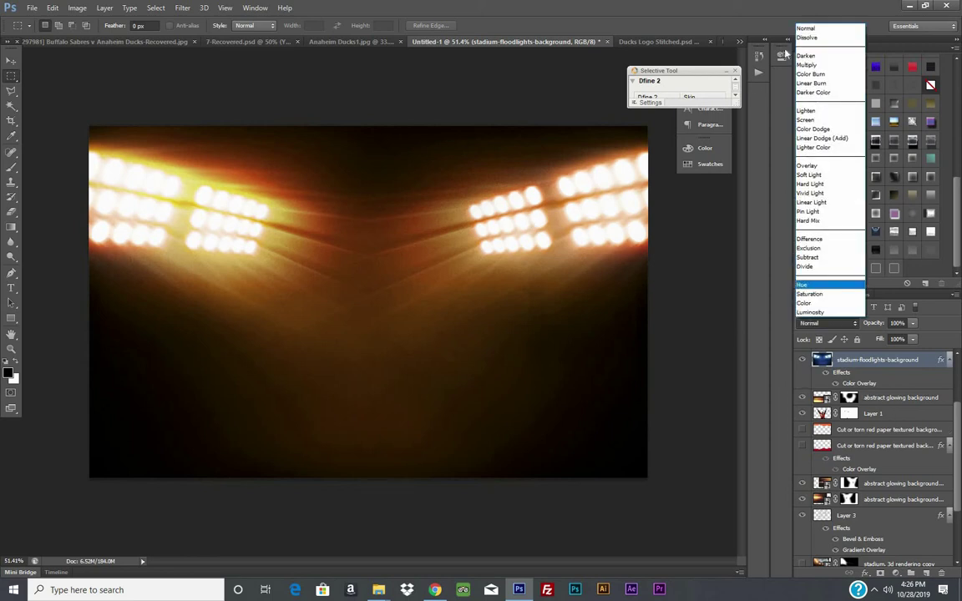
left_click(817, 70)
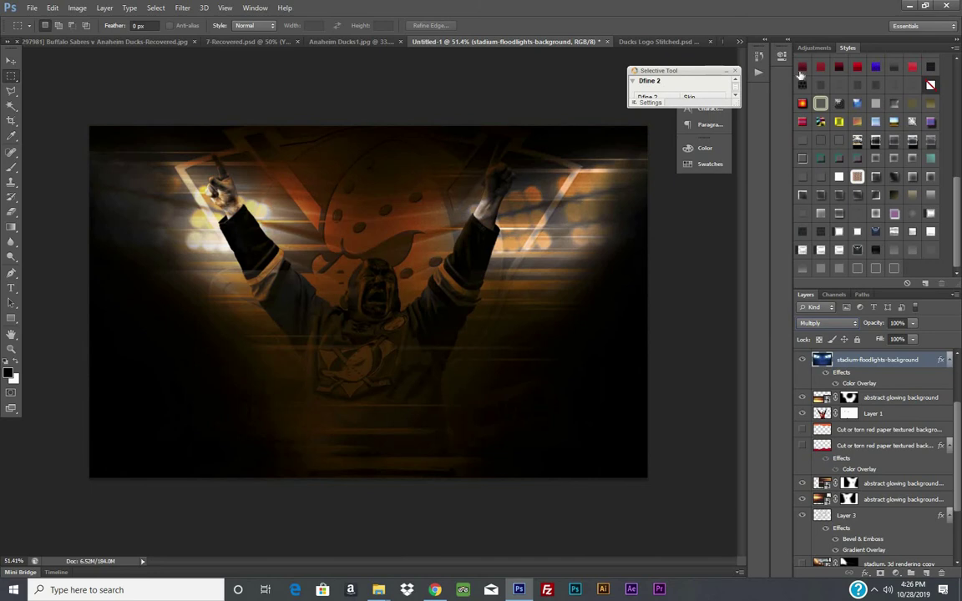
key("Down")
key("Down")
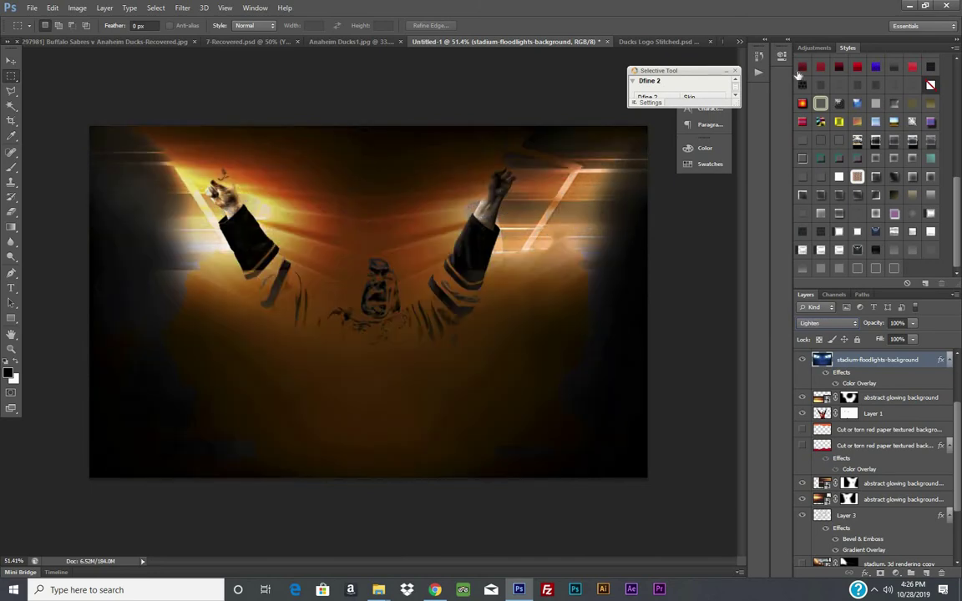
key("Down")
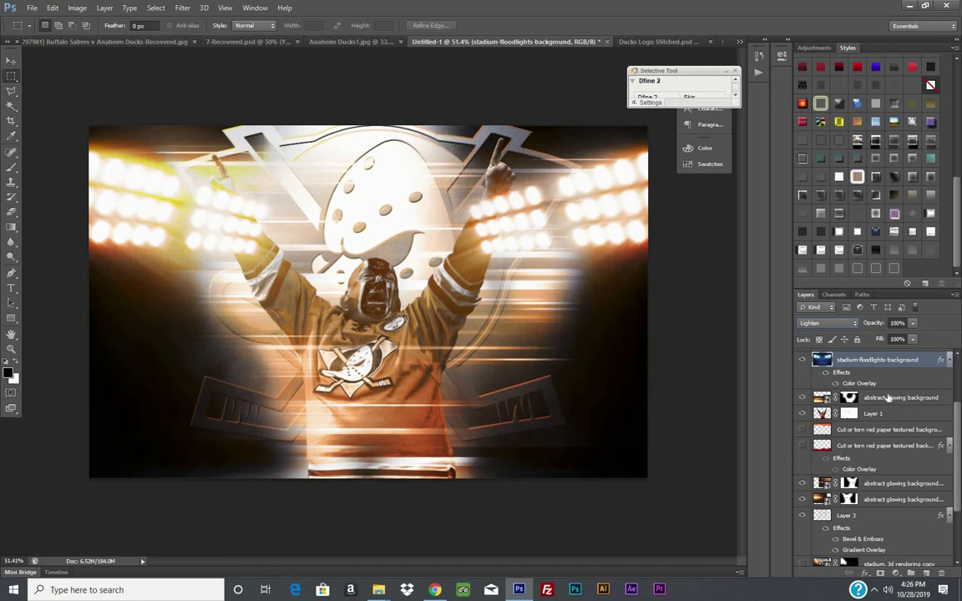
- Move Layer 1 above the abstract glowing background and put the floodlights layer on top in Lighten
left_click(822, 415)
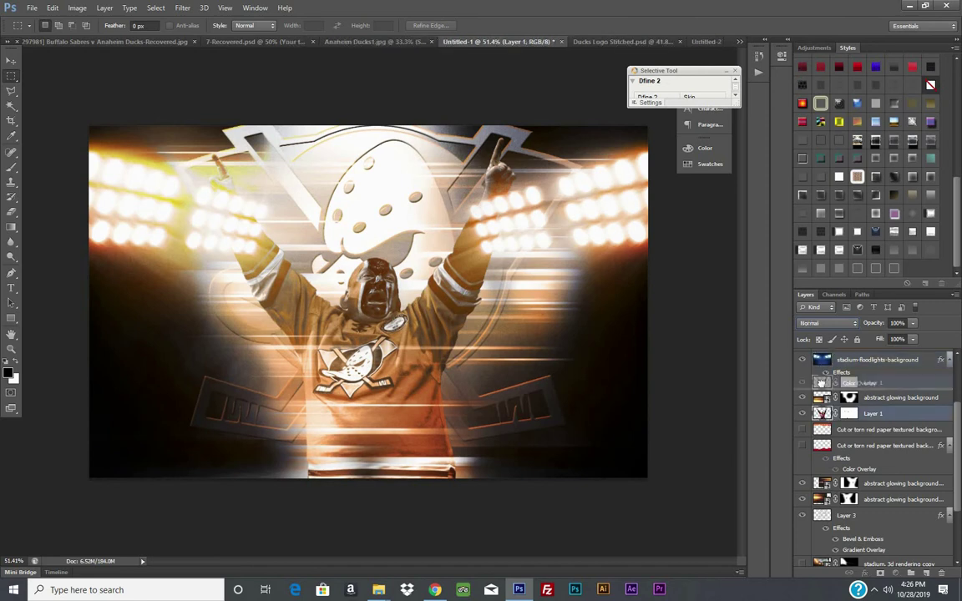
left_click_drag(822, 386, 812, 420)
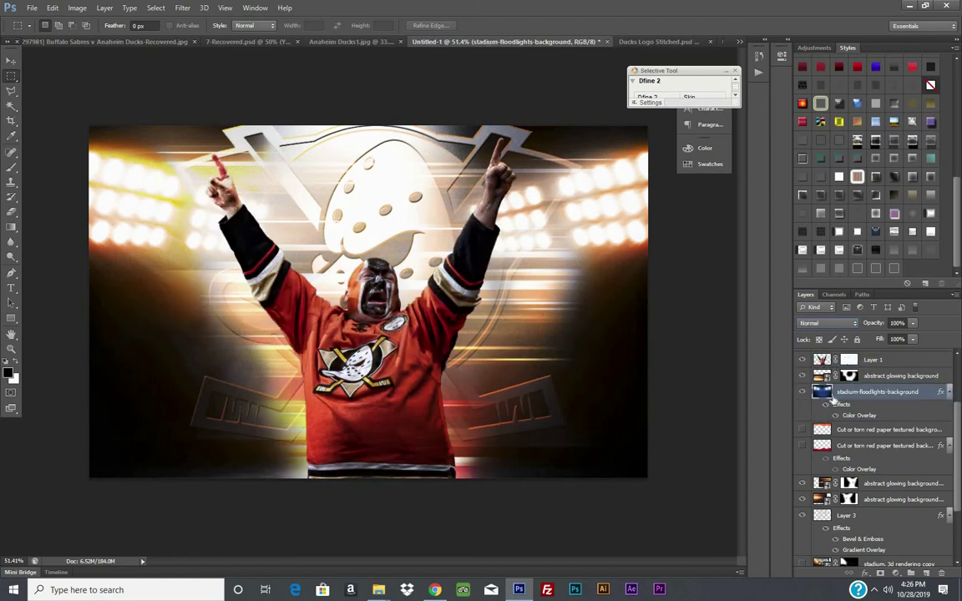
key("alt+shift+g")
mouse_move(823, 392)
left_mouse_down()
mouse_move(821, 356)
mouse_move(804, 360)
left_mouse_up()
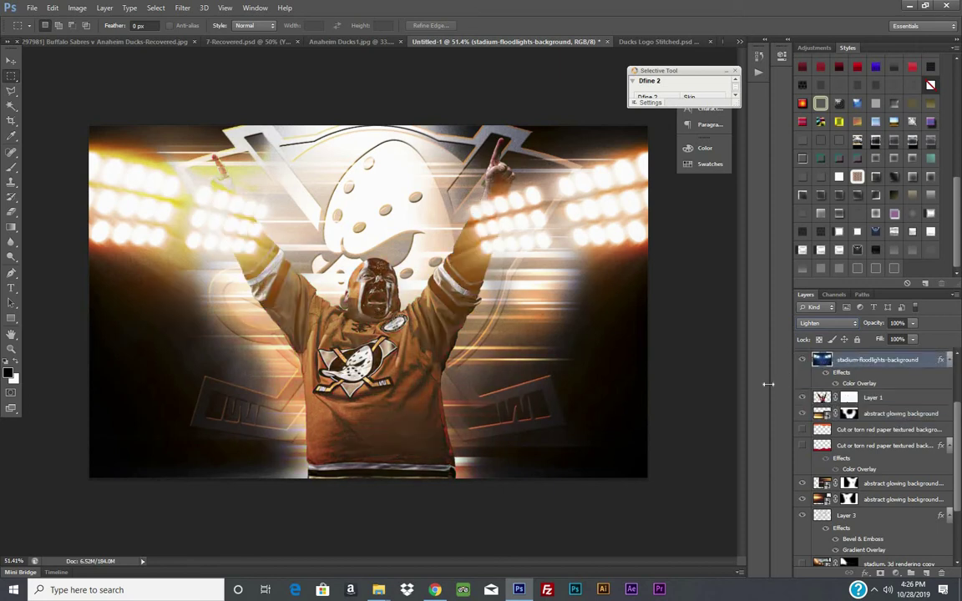
- Cycle the floodlights layer through Screen, Linear Dodge and contrast modes, settling on Lighten
left_click(821, 324)
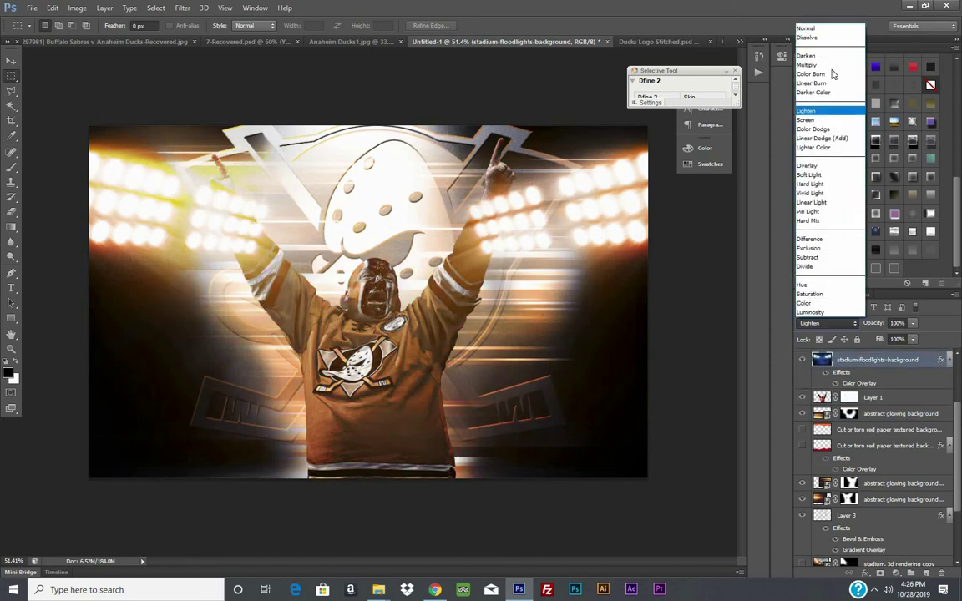
left_click(822, 120)
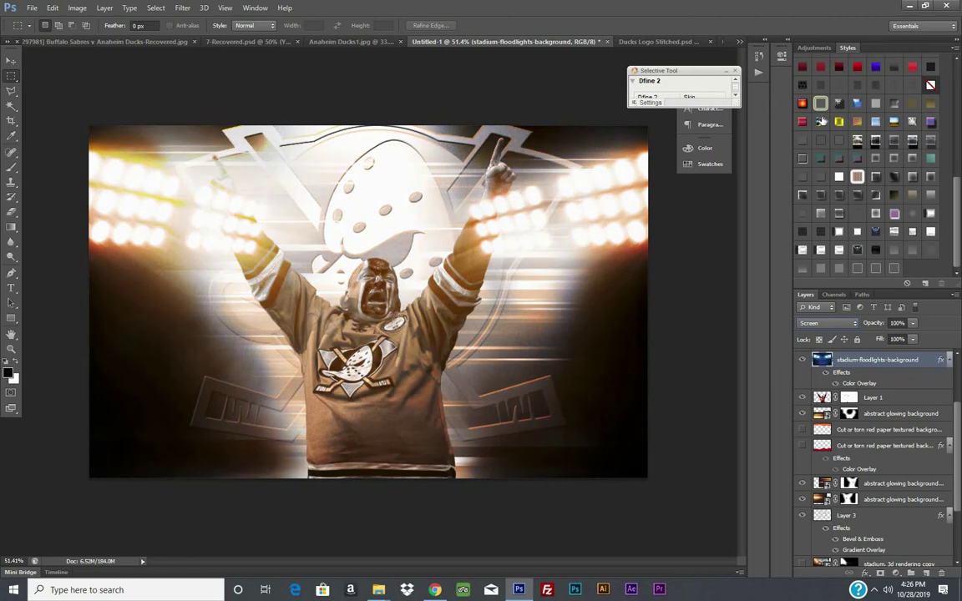
key("shift+plus")
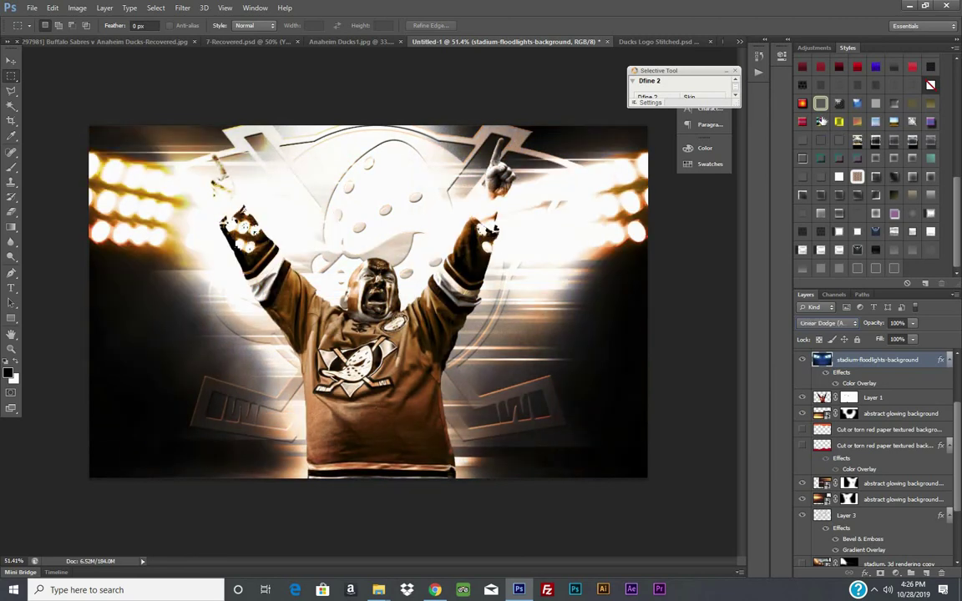
key("shift+plus")
key("shift+plus")
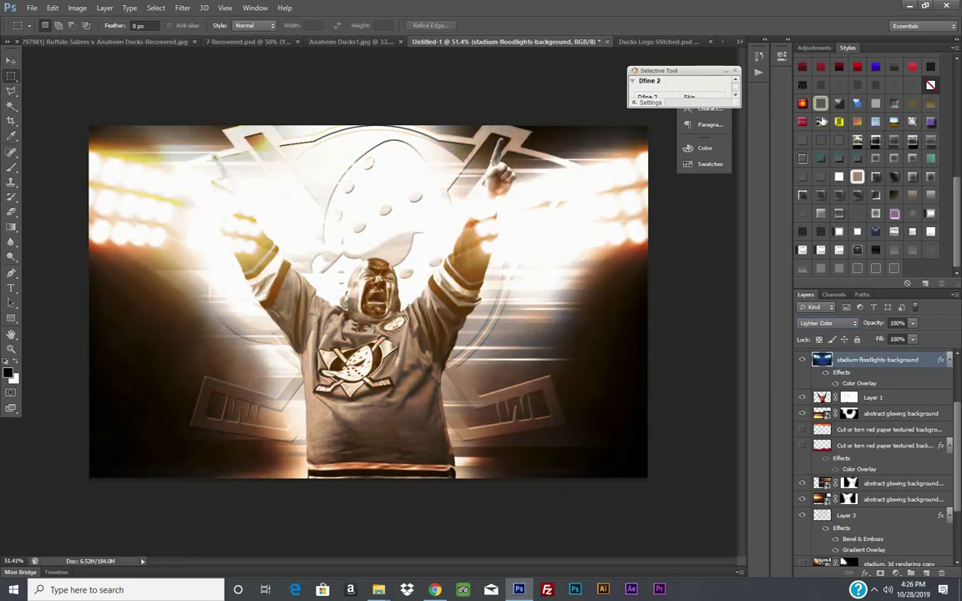
key("shift+plus")
key("shift+plus")
key("shift+plus")
key("shift+plus")
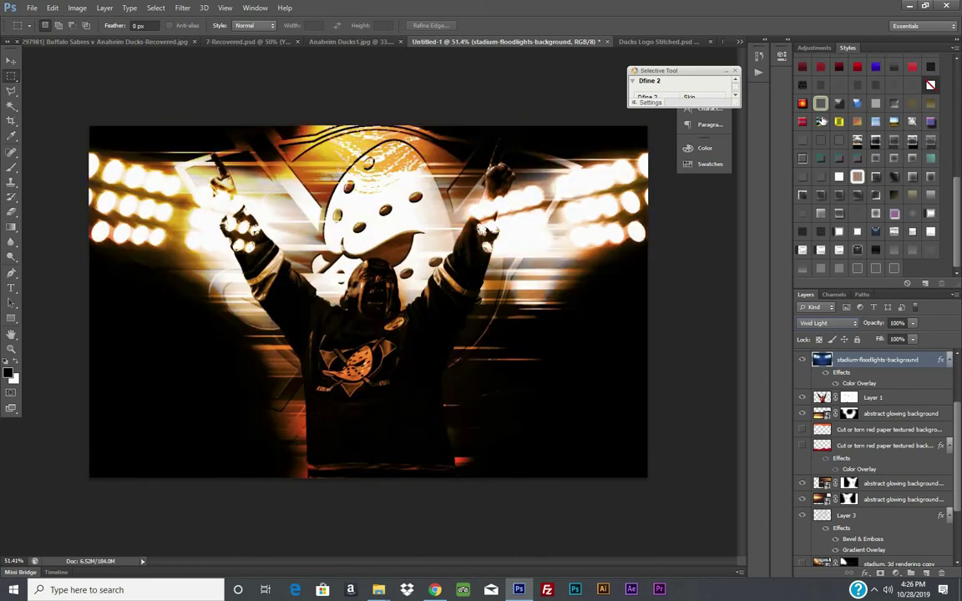
key("shift+plus")
key("shift+plus")
key("shift+plus")
key("shift+plus")
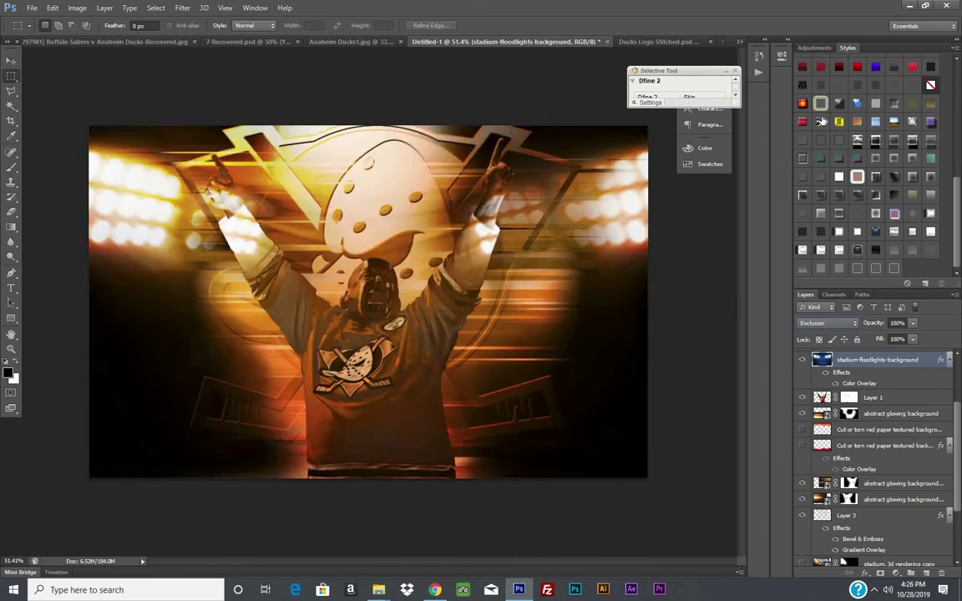
key("shift+plus")
key("shift+plus")
key("shift+plus")
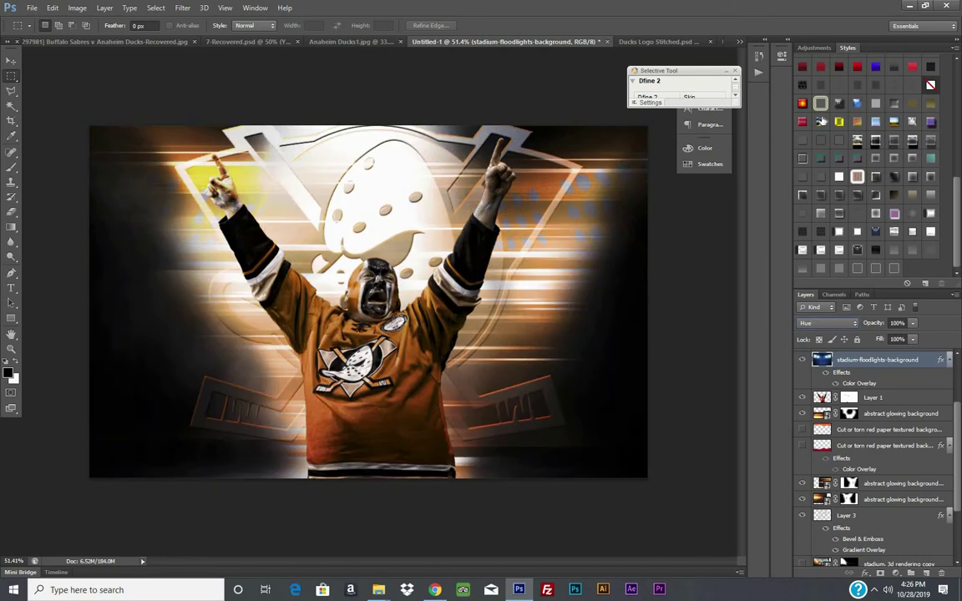
key("shift+minus")
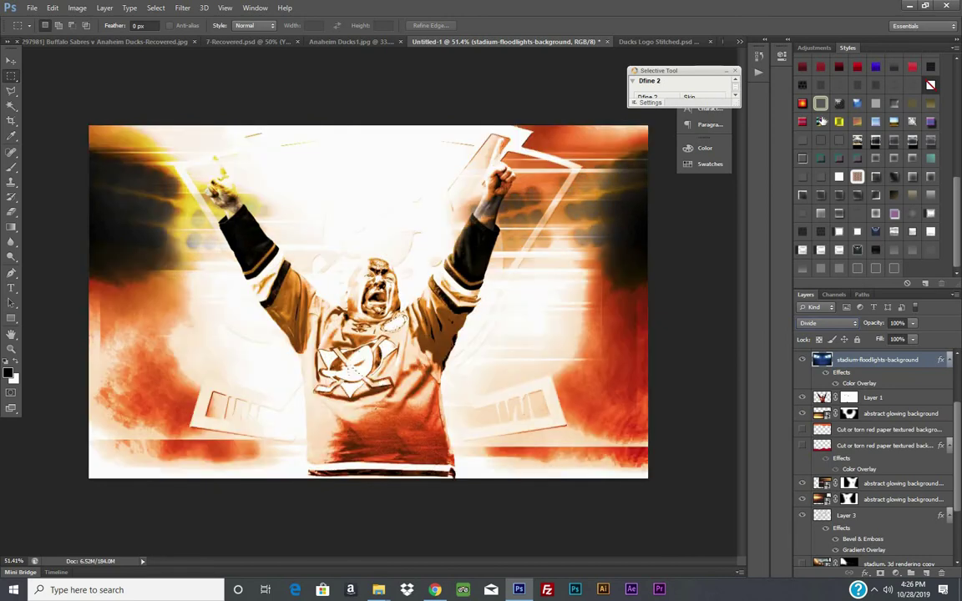
key("shift+plus")
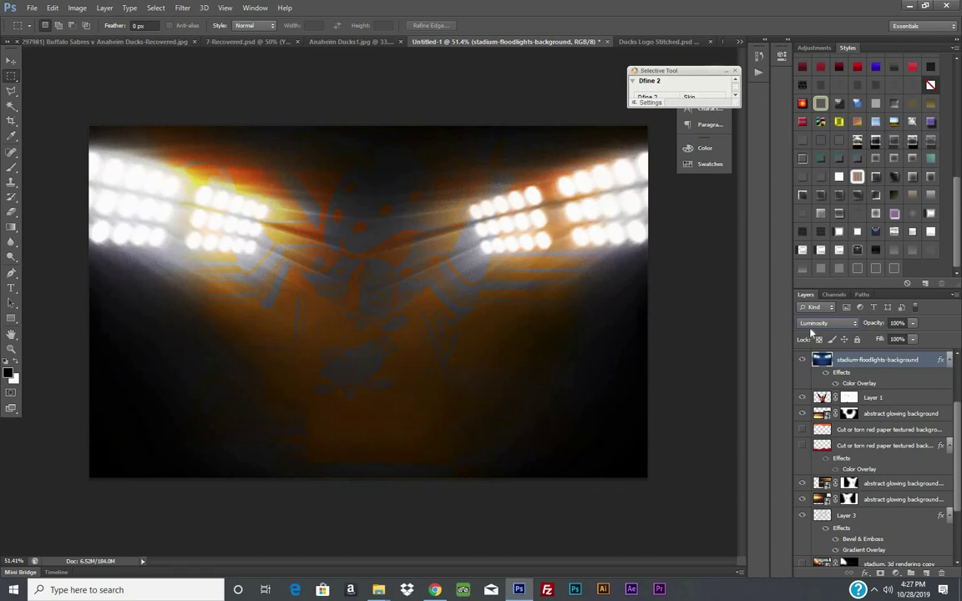
left_click(827, 323)
left_click(535, 179)
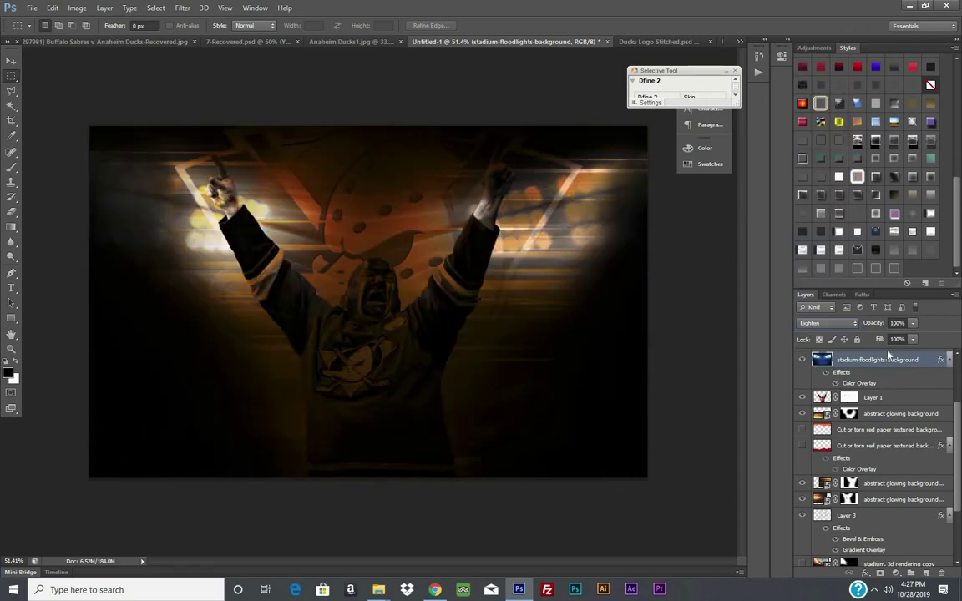
- Delete the lower stadium-floodlights-background layer
right_click(799, 322)
left_click(828, 325)
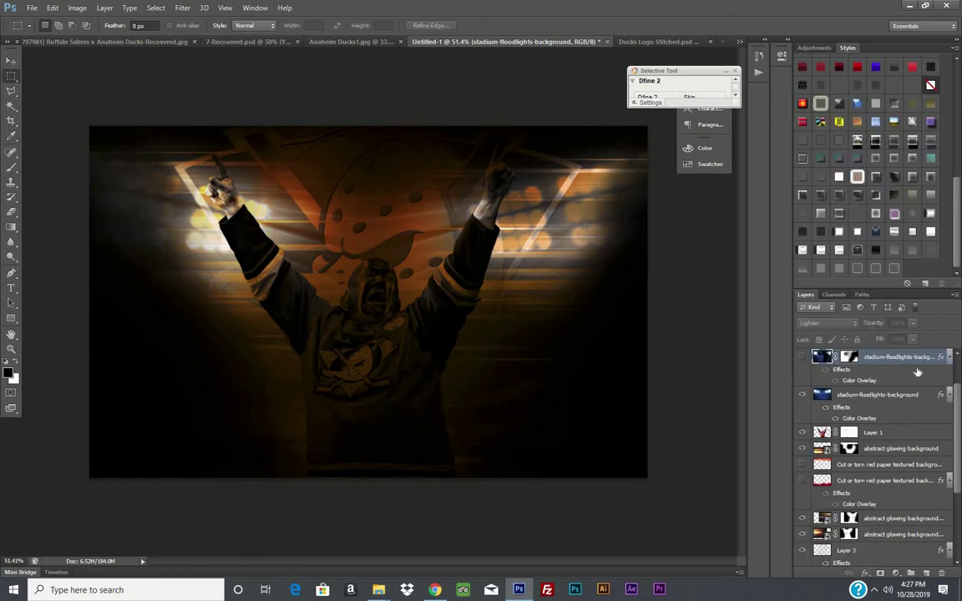
scroll(877, 373, "up", 2)
left_click(864, 374)
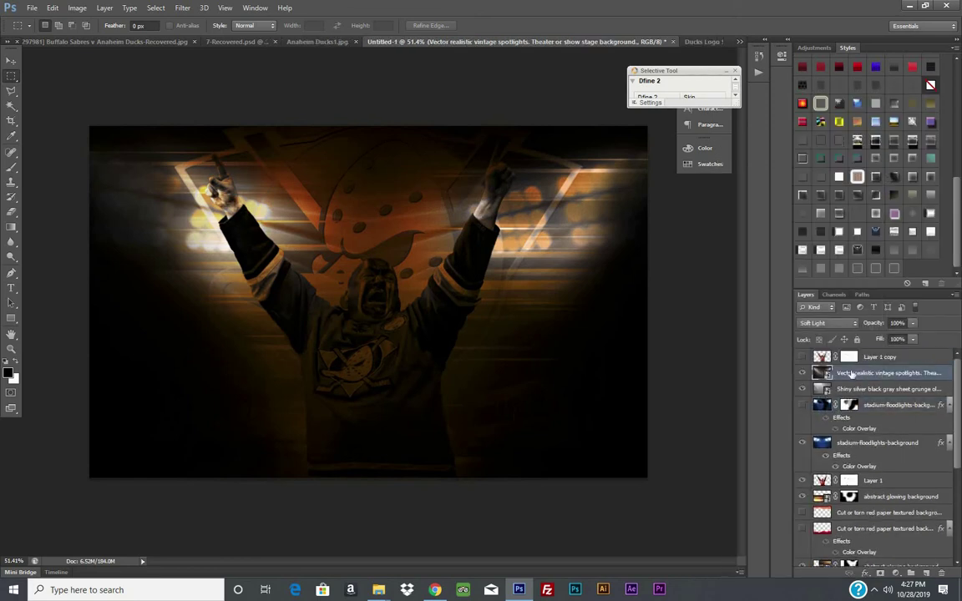
left_click(876, 406)
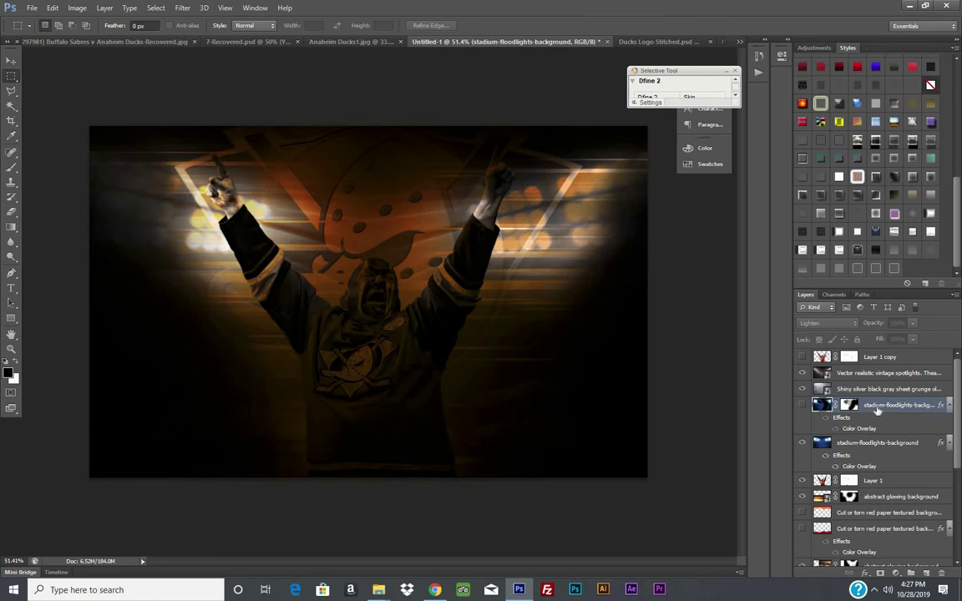
left_click(871, 450)
right_click(871, 449)
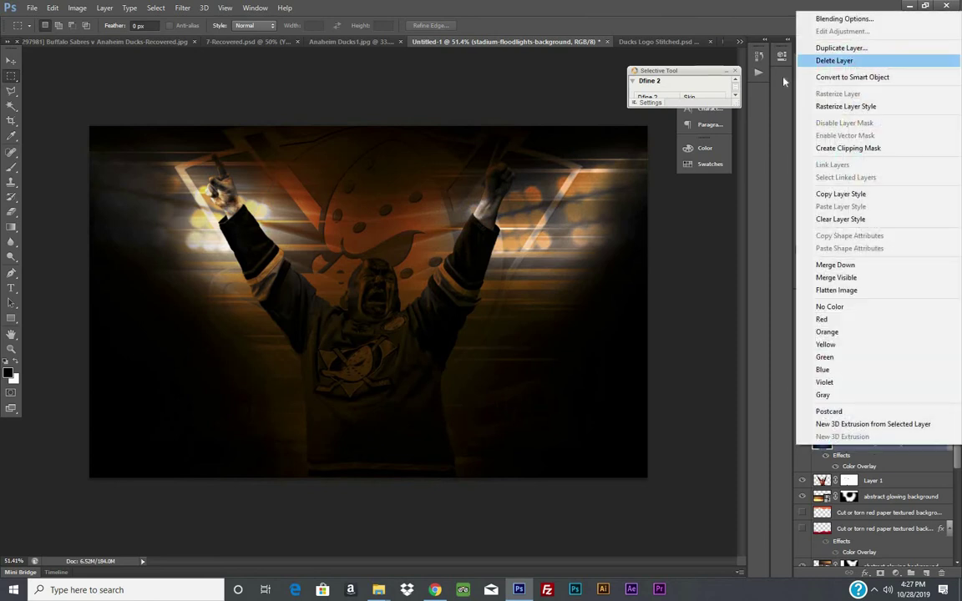
left_click(834, 61)
left_click(433, 222)
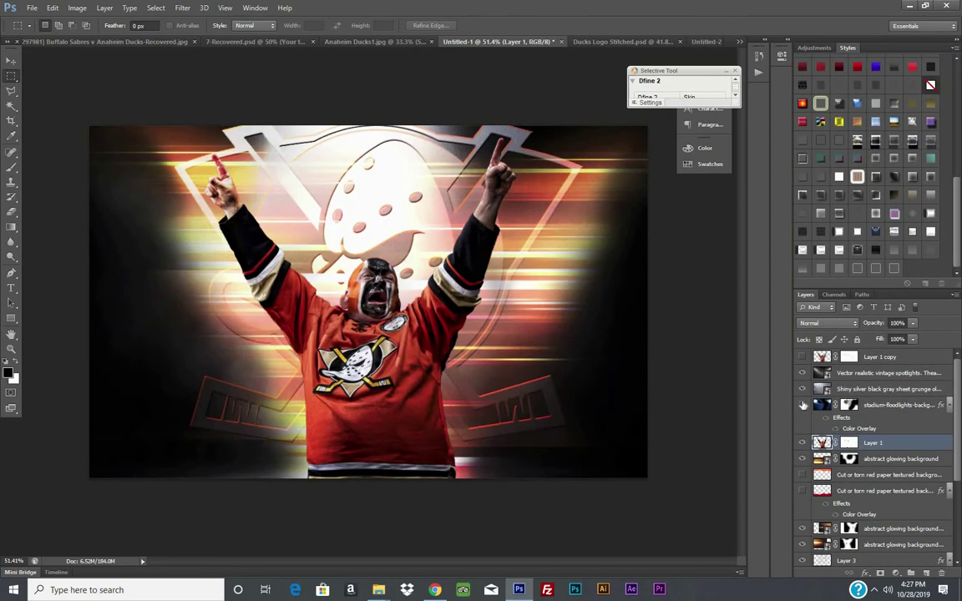
- Briefly show the masked floodlights copy, then hide it again
left_click(802, 405)
key("ctrl+alt+a")
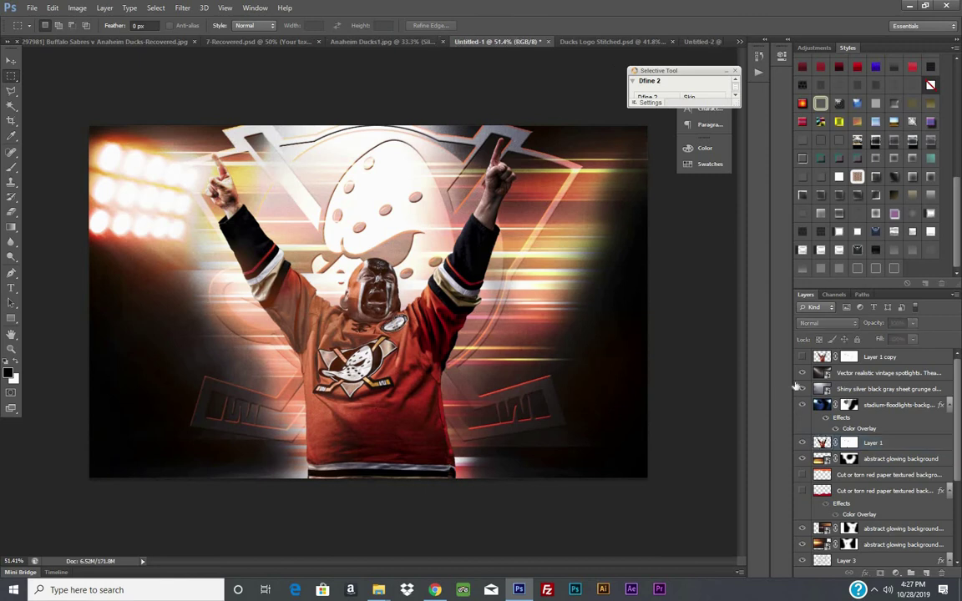
left_click(803, 404)
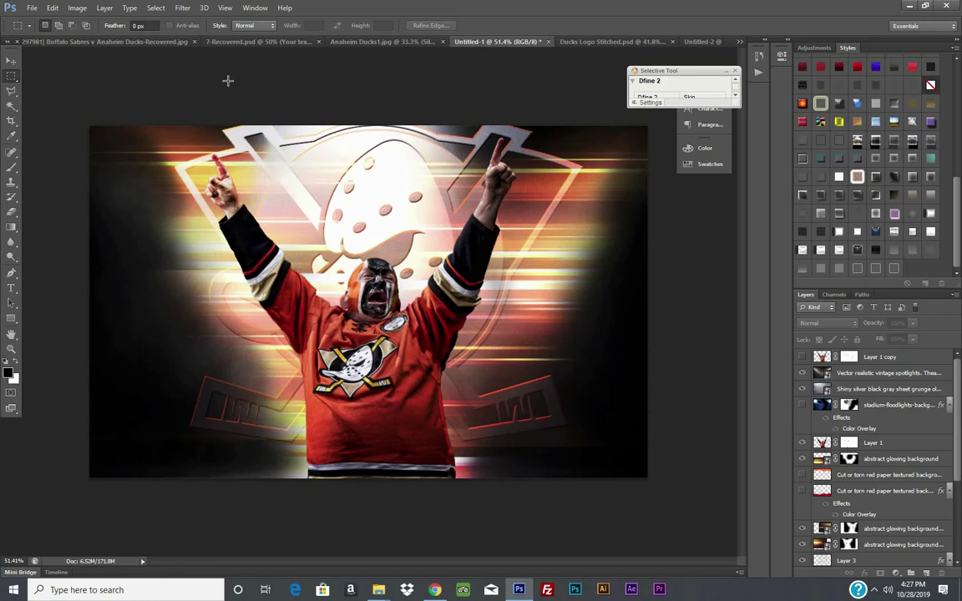
- Copy Merged the title area of the 7-Recovered.psd canvas
left_click(210, 40)
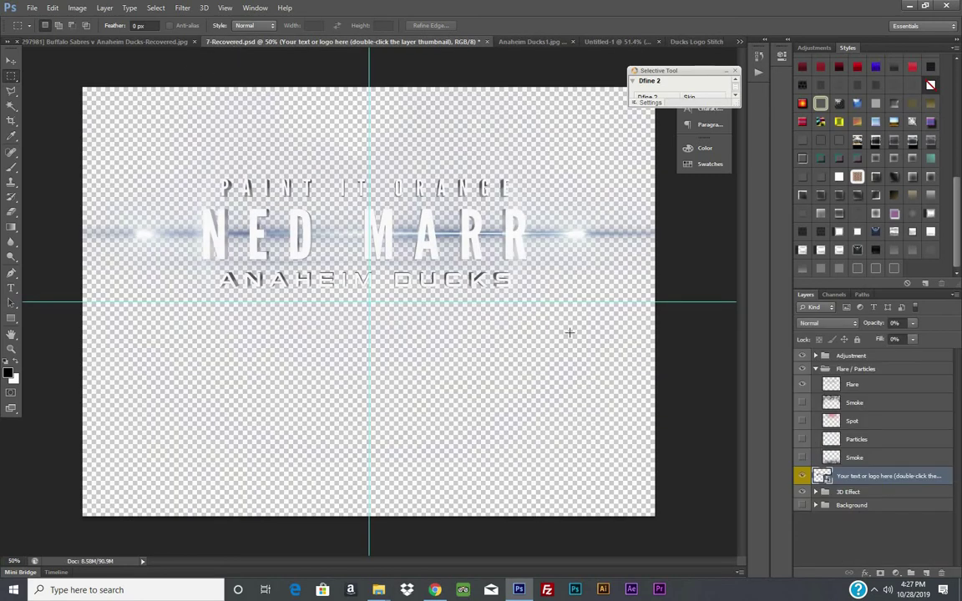
left_click_drag(423, 288, 748, 438)
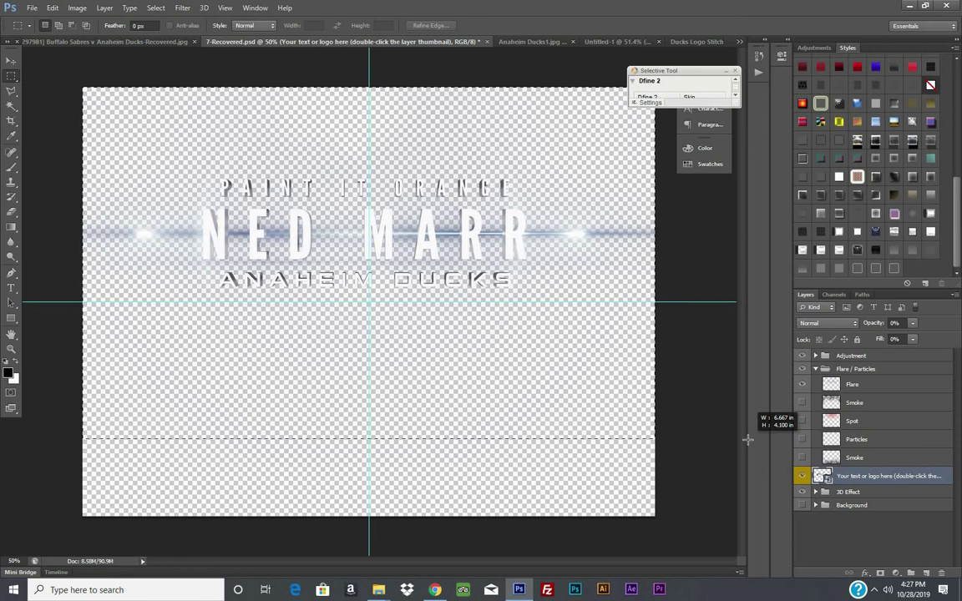
left_click(52, 8)
left_click(101, 96)
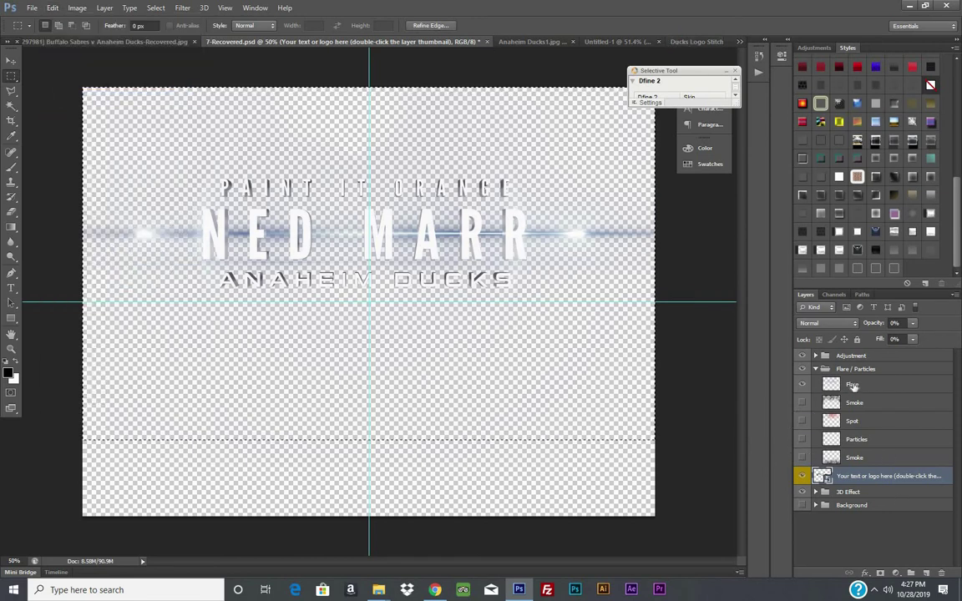
- Give the Flare layer an orange Color Overlay with a changed blend mode
left_click(883, 389)
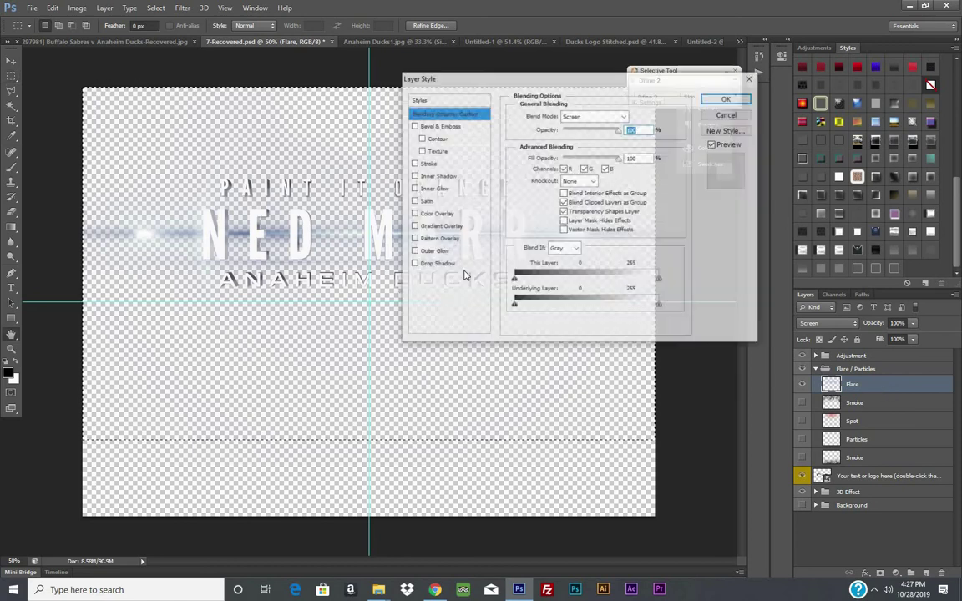
left_click(435, 213)
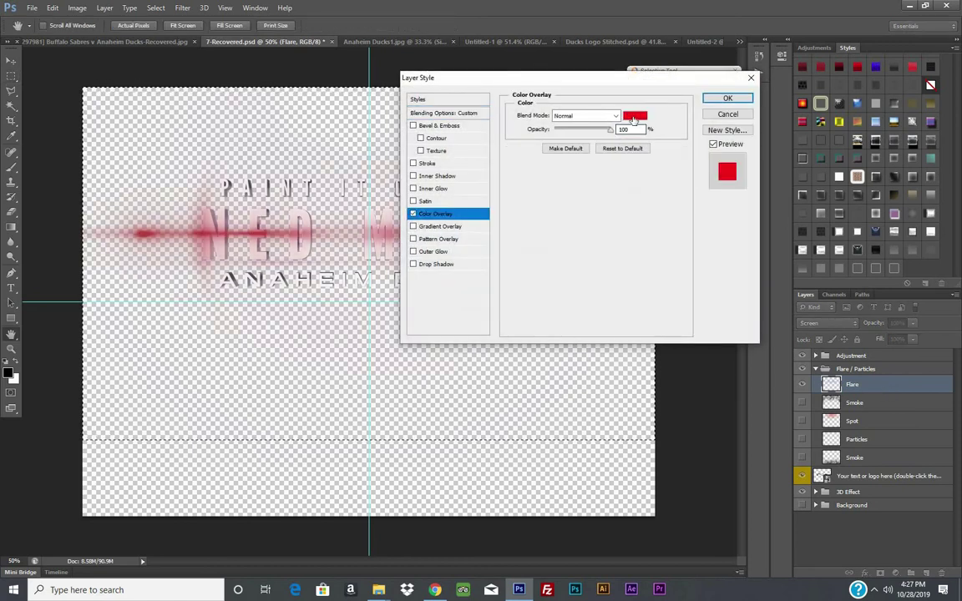
left_click(634, 116)
left_click_drag(485, 301, 484, 294)
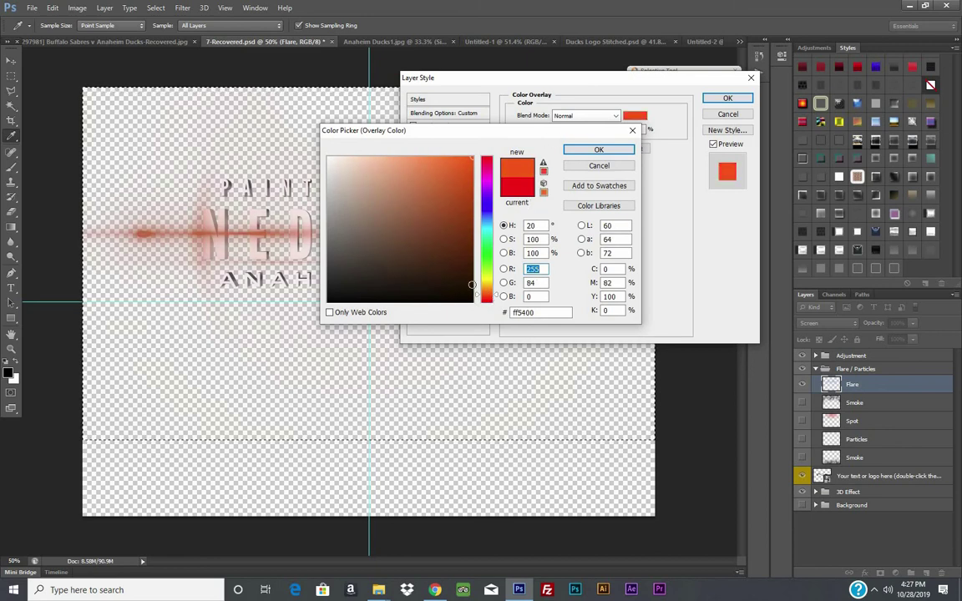
left_click_drag(483, 295, 490, 293)
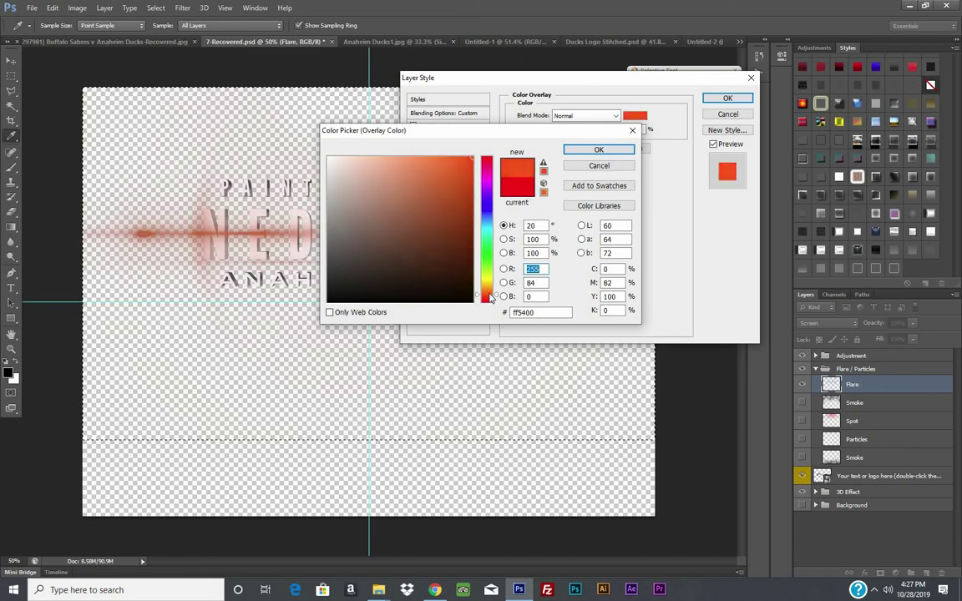
left_click(598, 149)
left_click(584, 115)
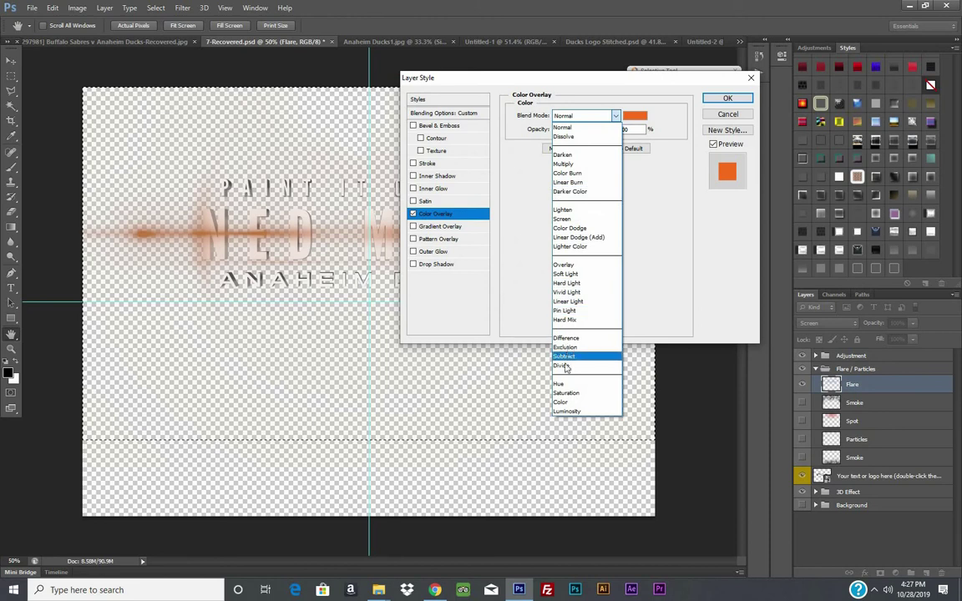
left_click(559, 383)
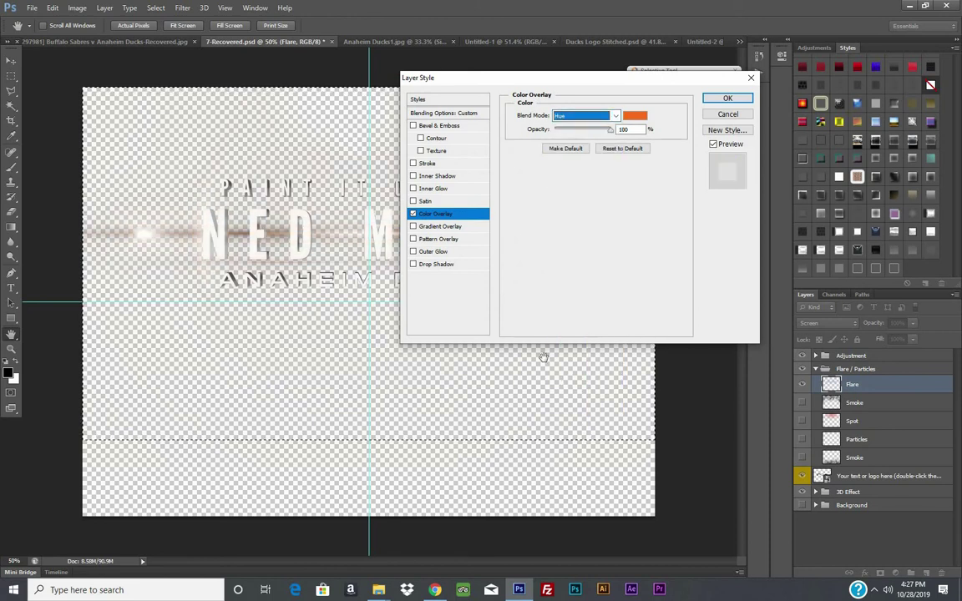
key("Down")
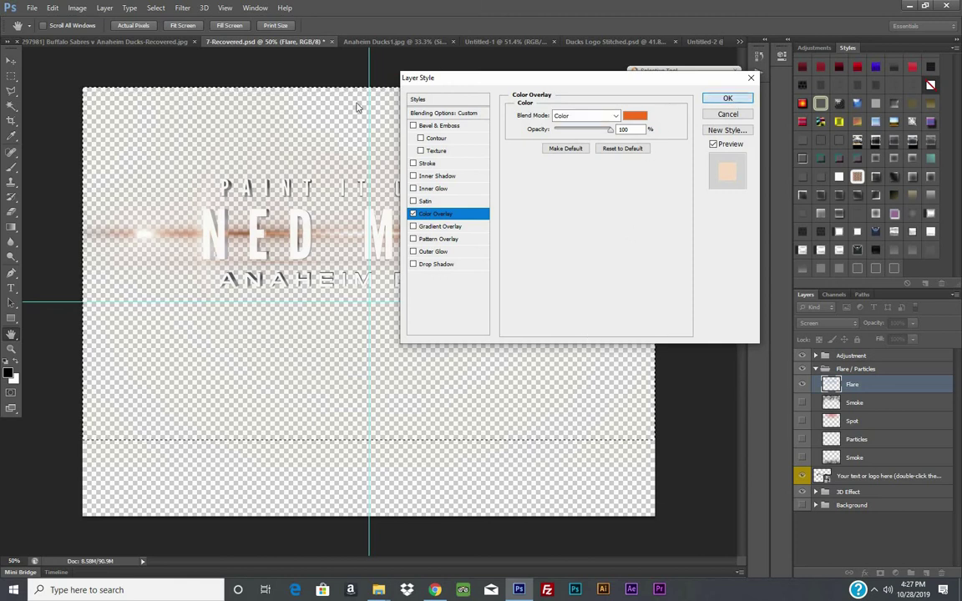
left_click(735, 102)
left_click(52, 8)
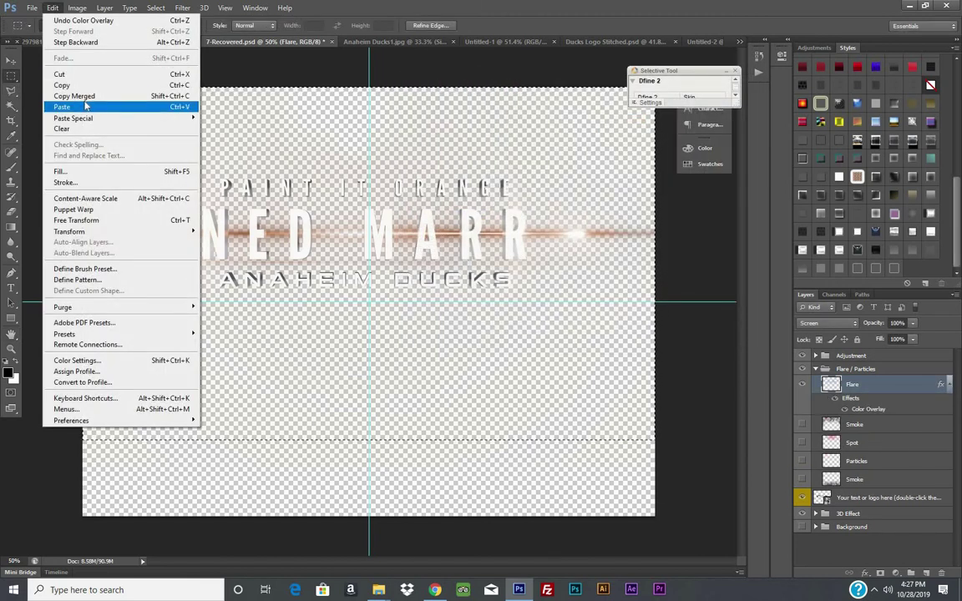
left_click(858, 479)
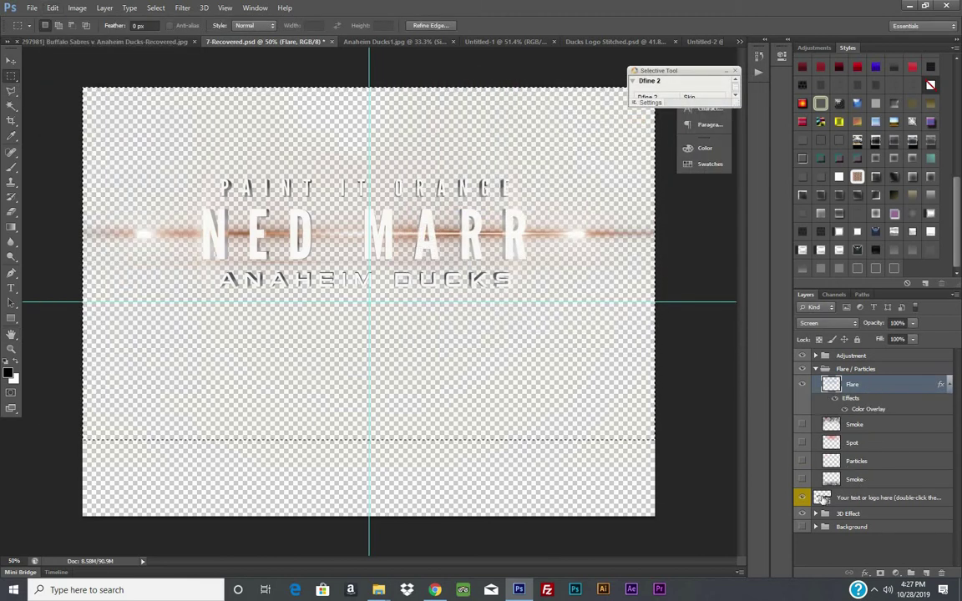
- Open Layer Style for the nested Effect layer inside the 3D Effect group
left_click(14, 289)
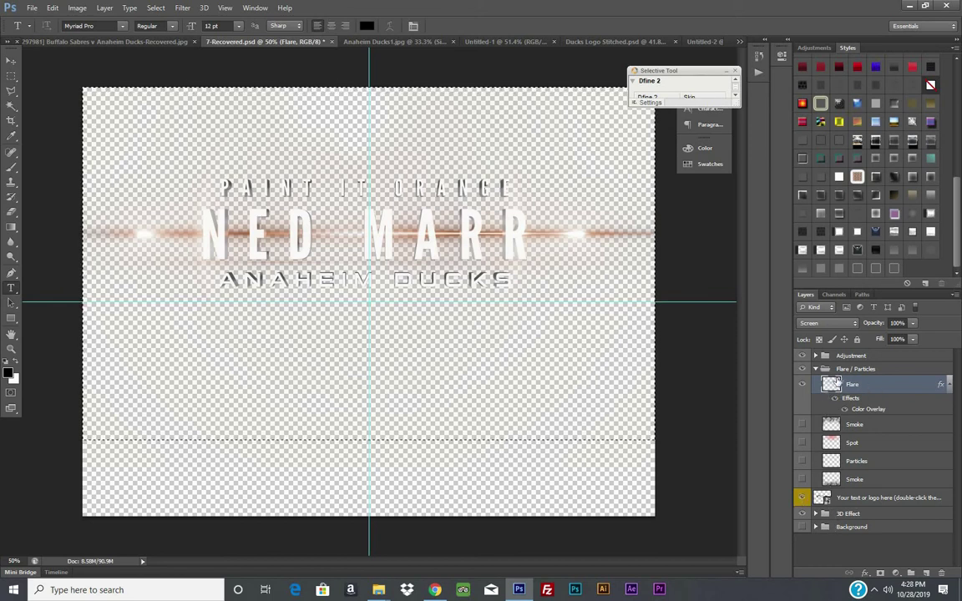
left_click(852, 501)
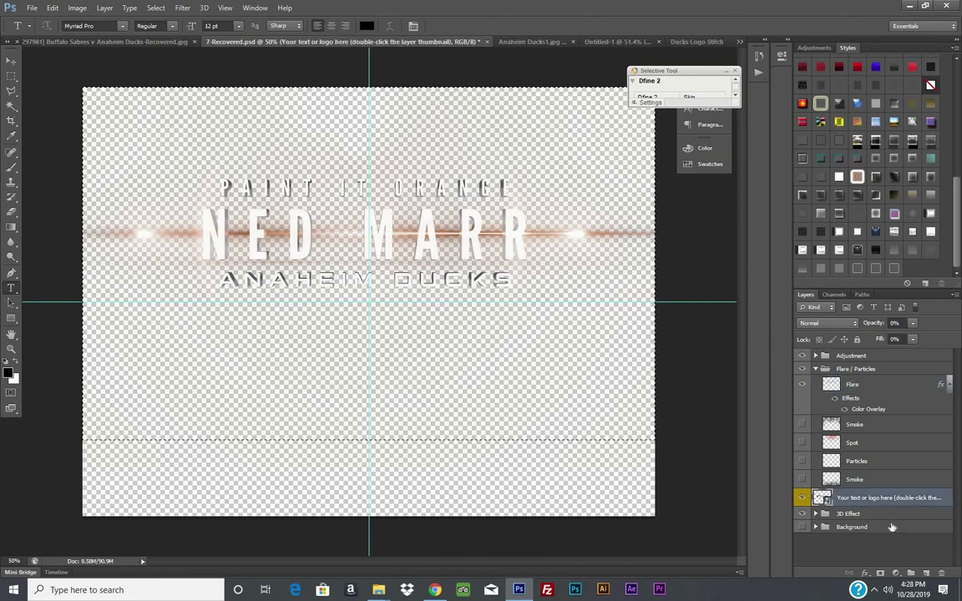
left_click(847, 514)
left_click(815, 514)
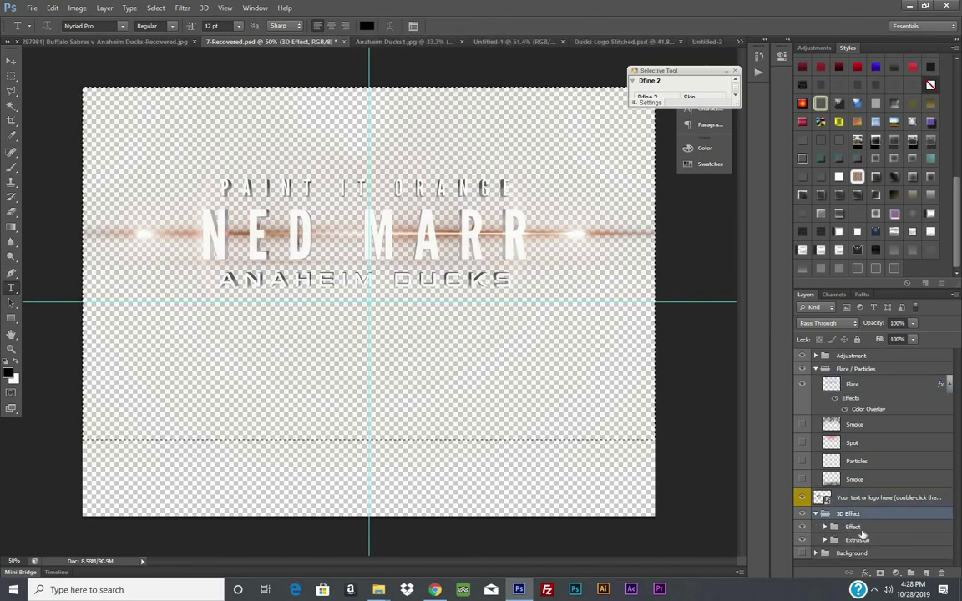
left_click(851, 529)
left_click(824, 528)
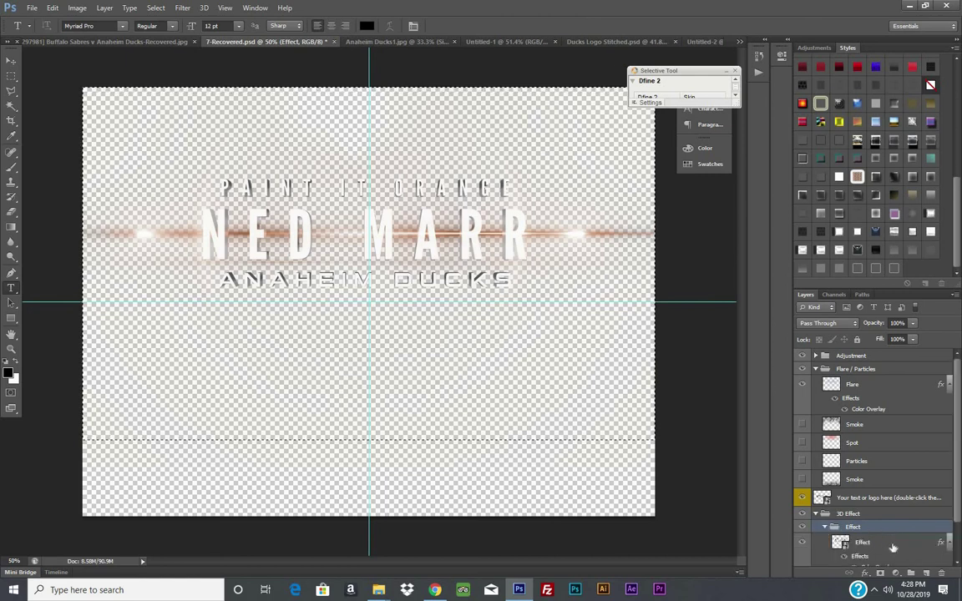
left_click(892, 544)
double_click(888, 534)
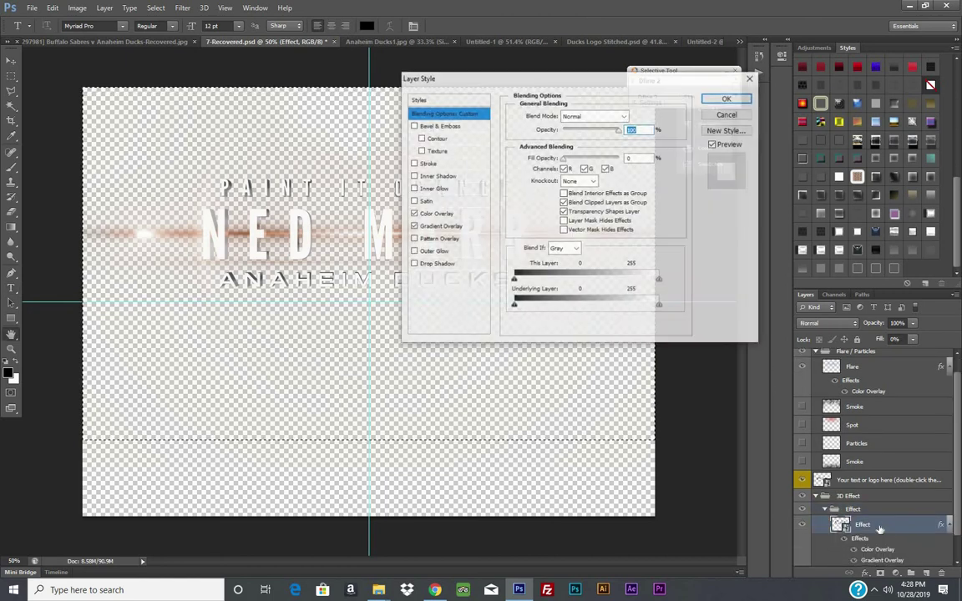
- Change the Effect layer's Color Overlay to reddish orange ff5400
left_click(438, 215)
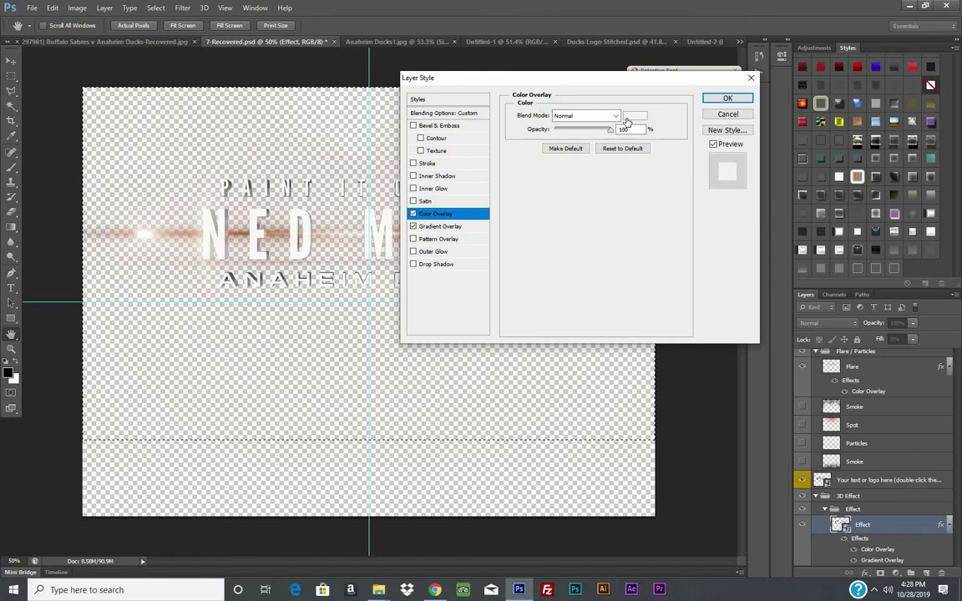
left_click(630, 118)
left_click_drag(482, 301, 483, 289)
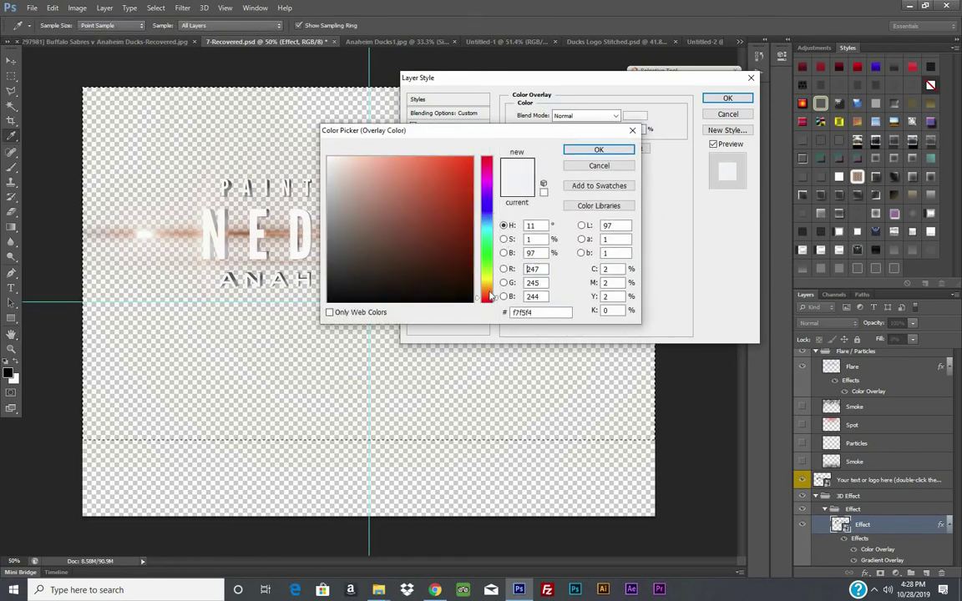
left_click_drag(447, 237, 554, 150)
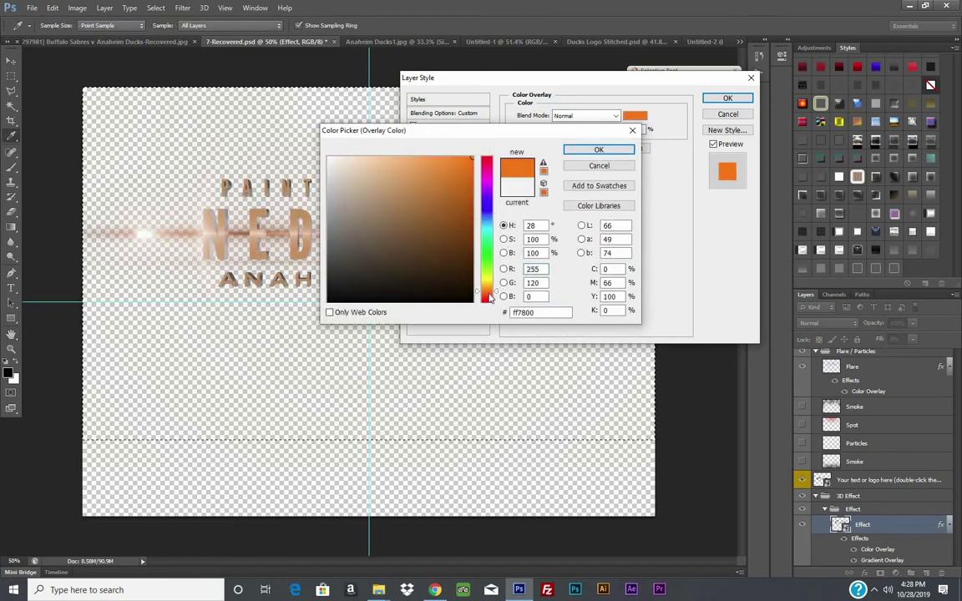
left_click_drag(490, 298, 490, 294)
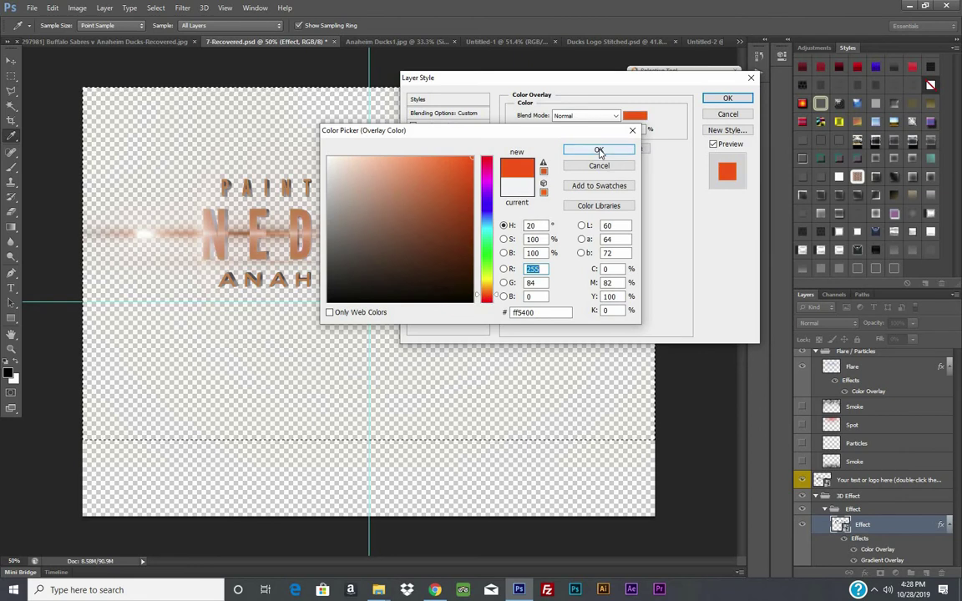
- Copy the ff5400 hex code and apply the layer style
left_click(539, 313)
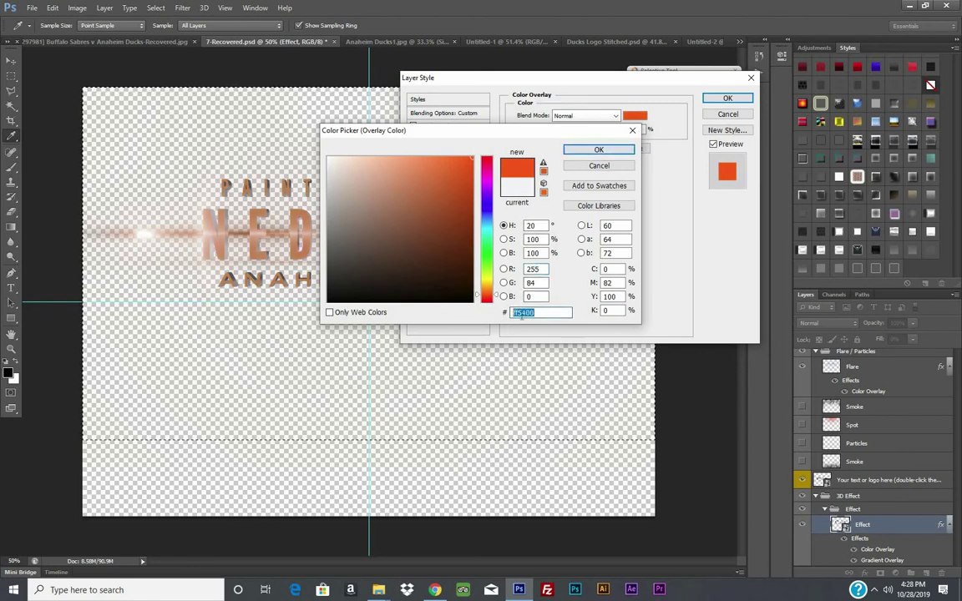
right_click(527, 315)
left_click(555, 349)
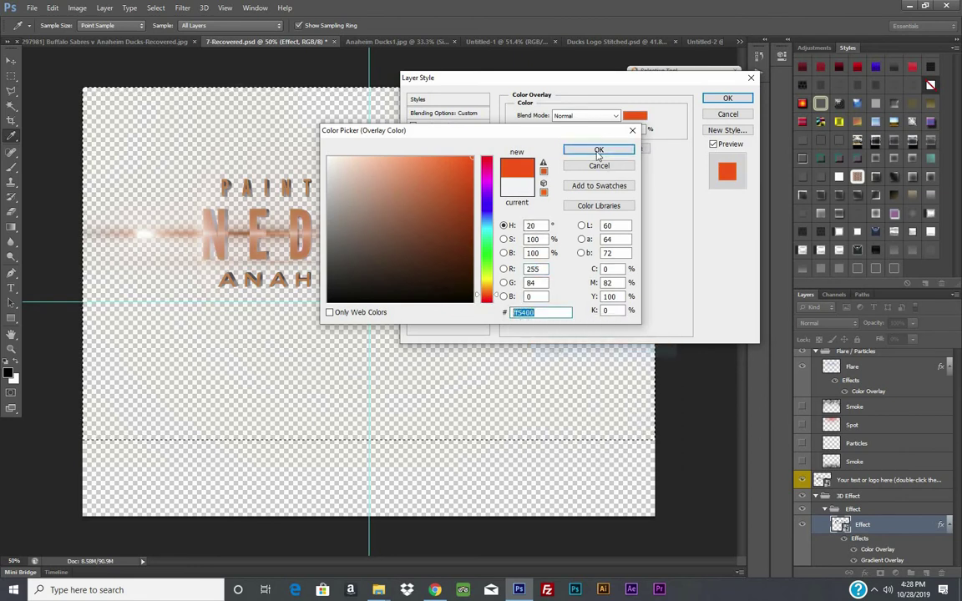
key("Return")
left_click(435, 227)
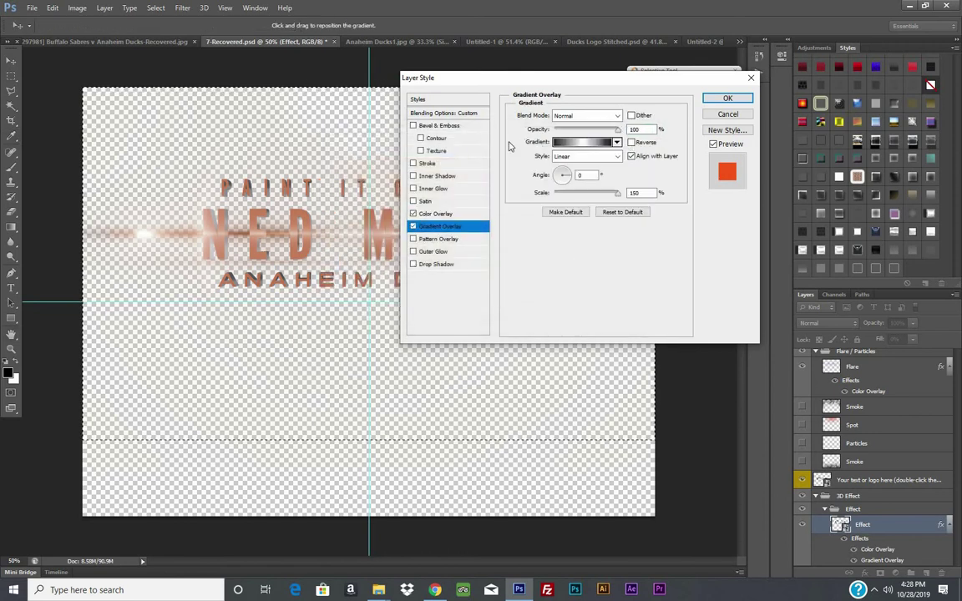
left_click(434, 214)
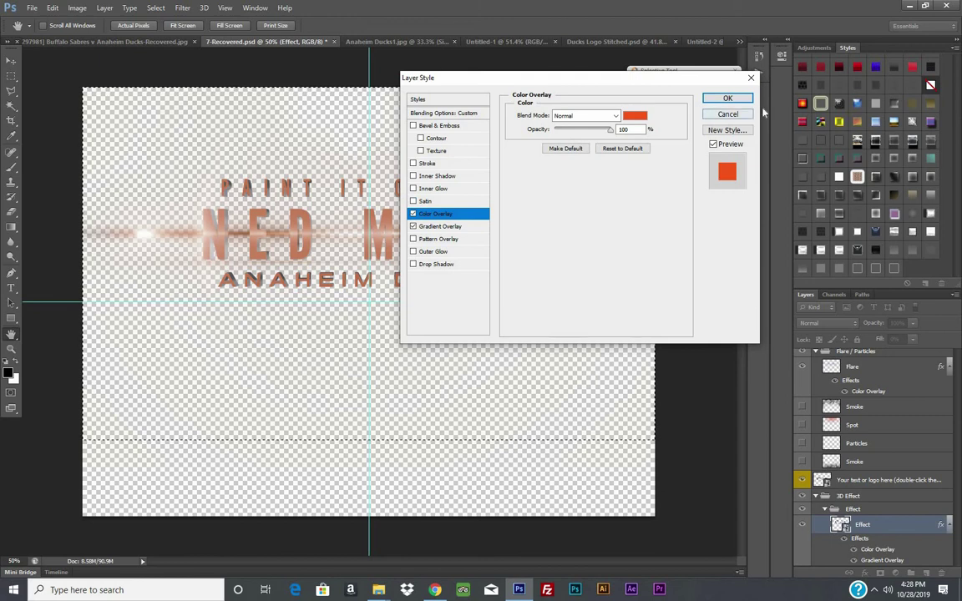
key("Return")
- Apply a black (000000) Color Overlay to the Extrusion group
scroll(852, 513, "down", 1)
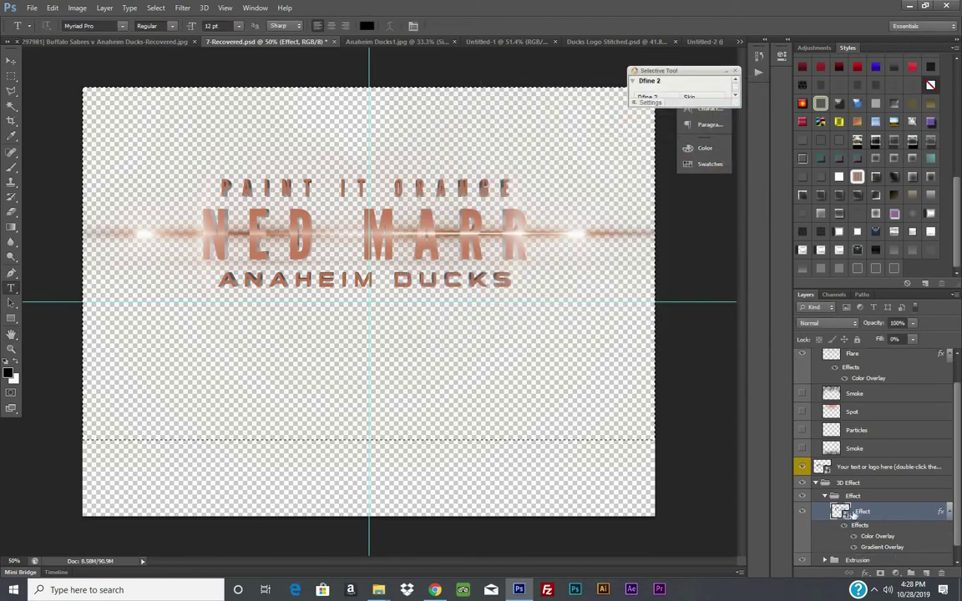
scroll(893, 529, "down", 3)
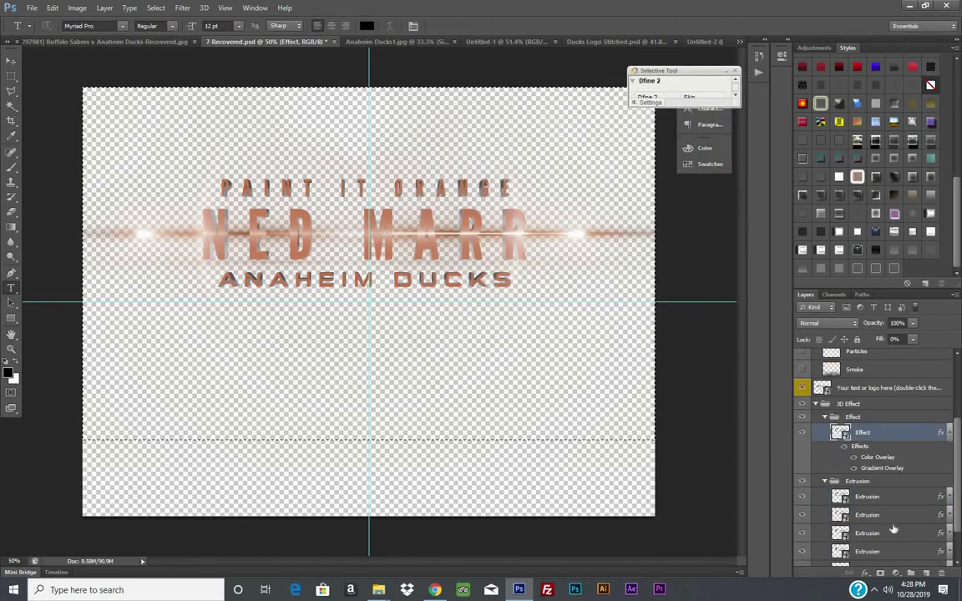
scroll(899, 500, "down", 2)
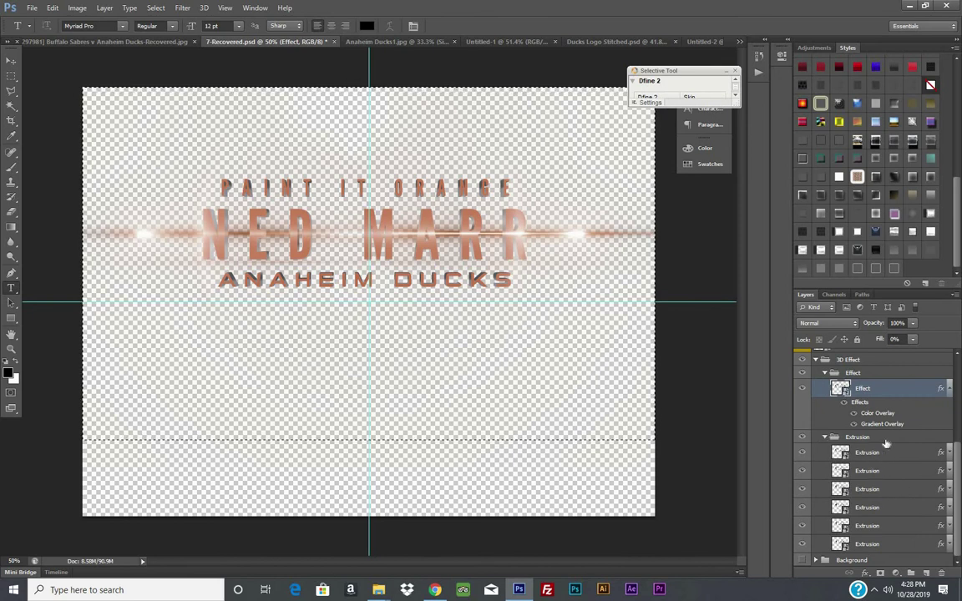
left_click(886, 440)
double_click(886, 443)
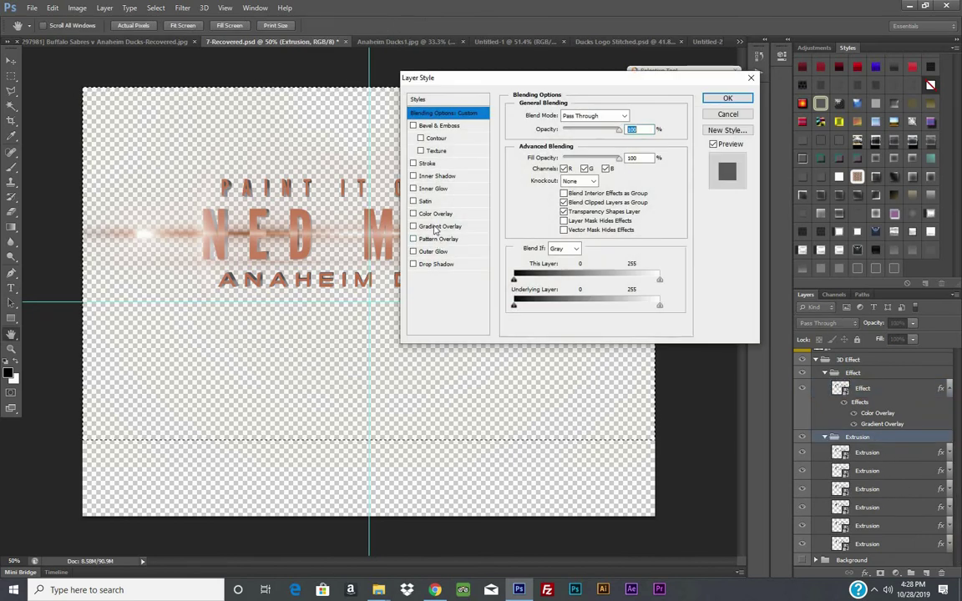
left_click(429, 216)
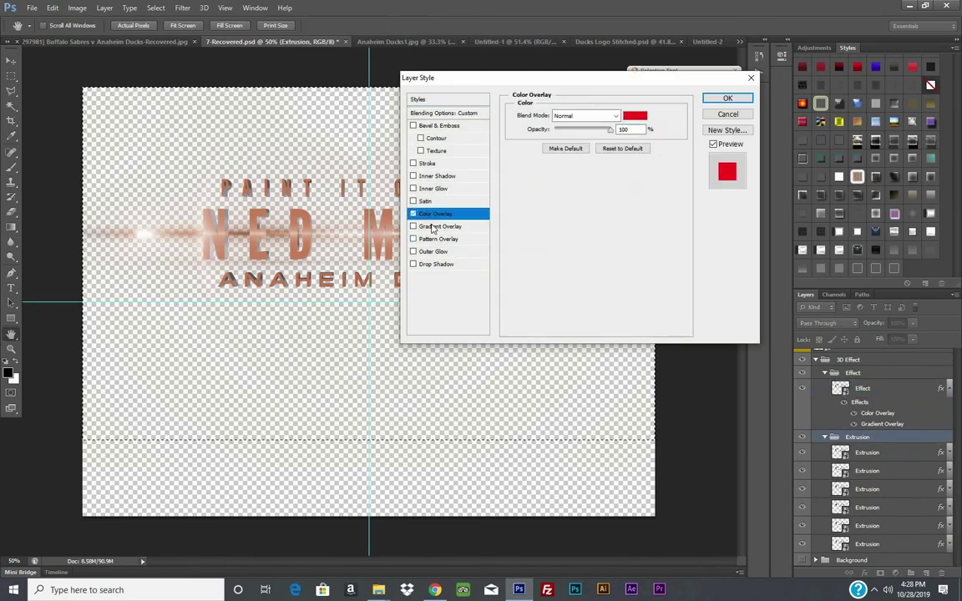
left_click(633, 116)
left_click(303, 330)
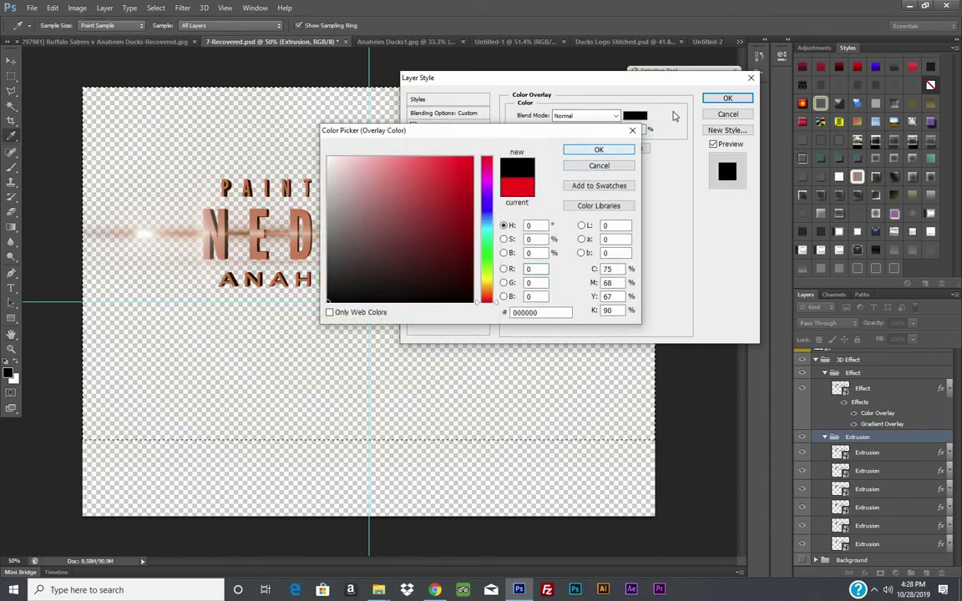
key("Return")
left_click(727, 98)
- Collapse the 3D Effect group and hide the Flare glow layer
key("m")
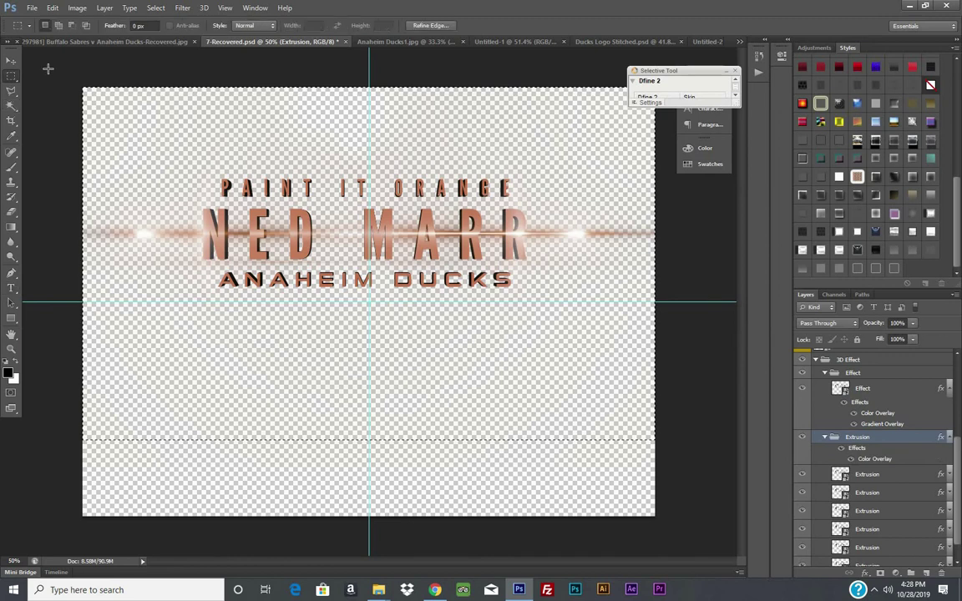
left_click(52, 8)
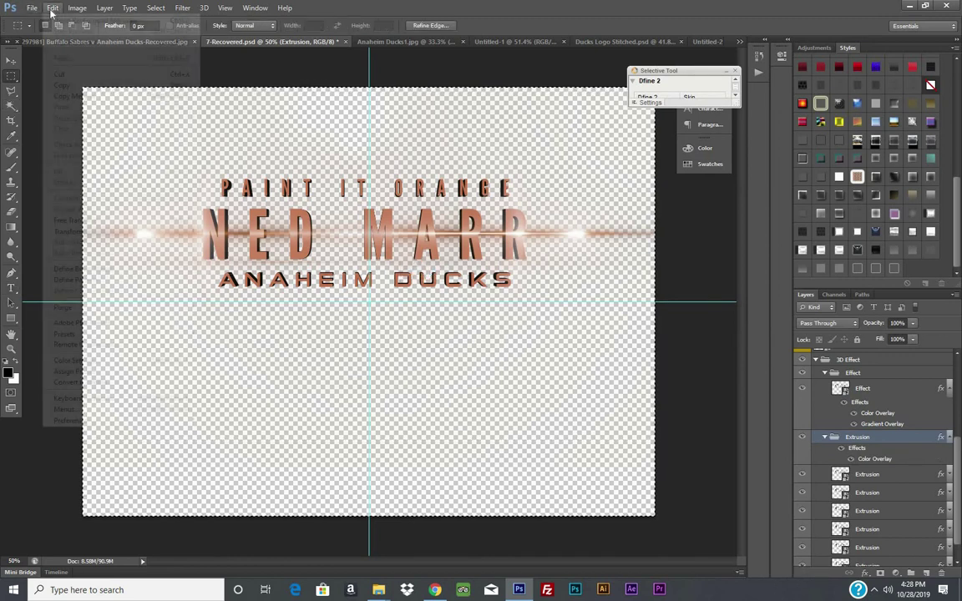
left_click(823, 373)
scroll(803, 496, "up", 3)
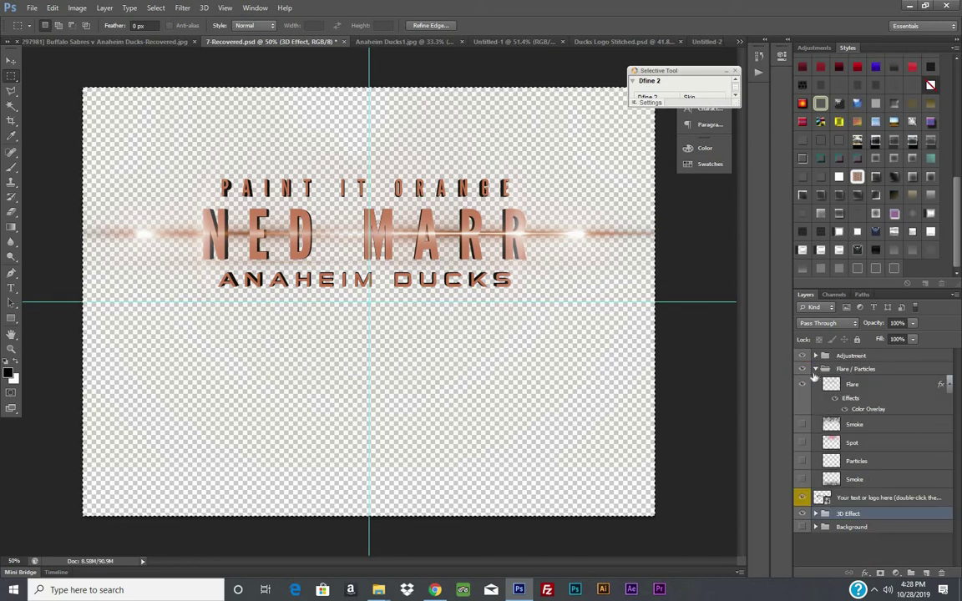
left_click(803, 369)
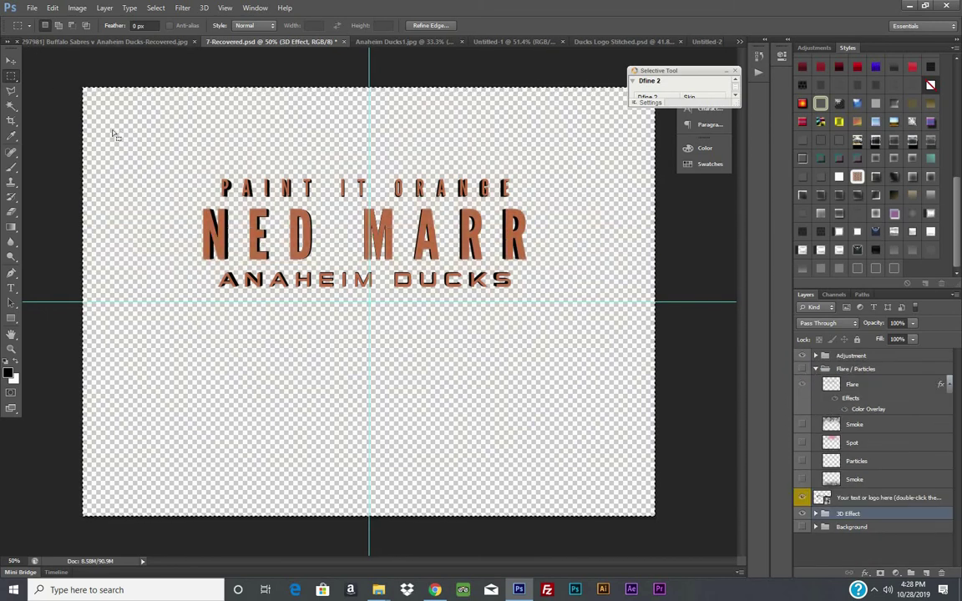
- Copy Merged the NED MARR title and go to the fan photo document
left_click(52, 8)
left_click(92, 96)
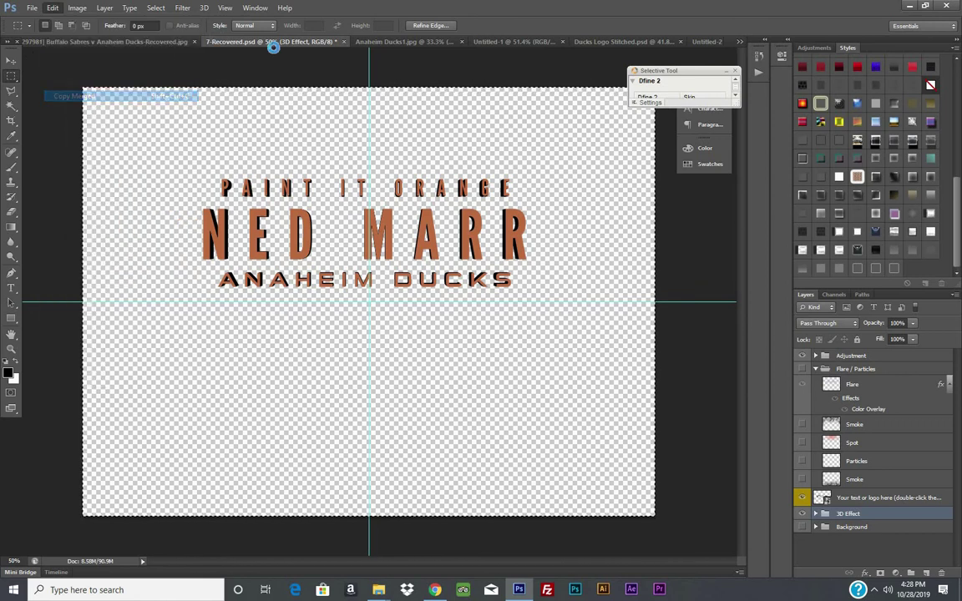
left_click(101, 42)
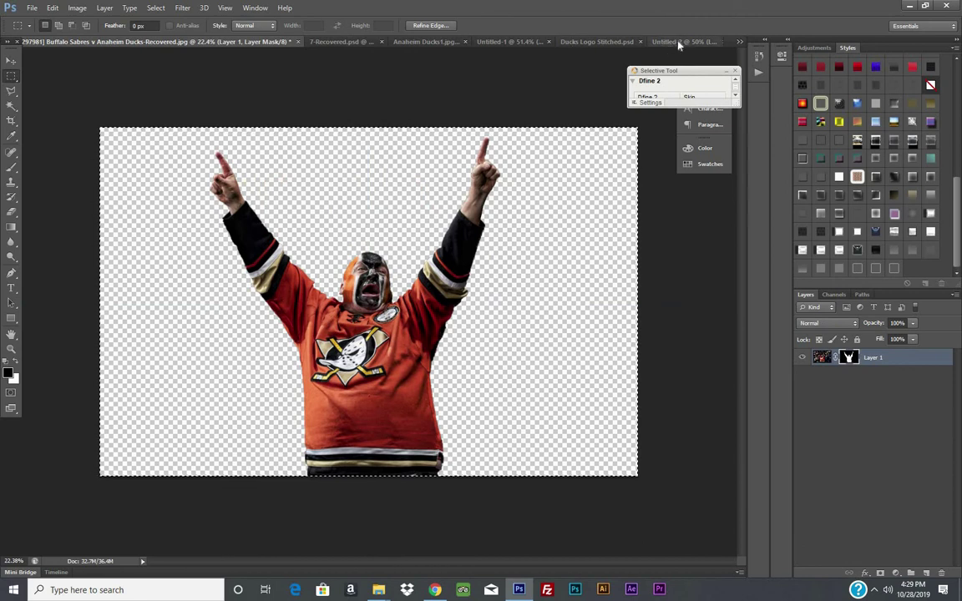
- Switch through the open documents to the Untitled-1 poster
left_click(683, 42)
left_click(535, 42)
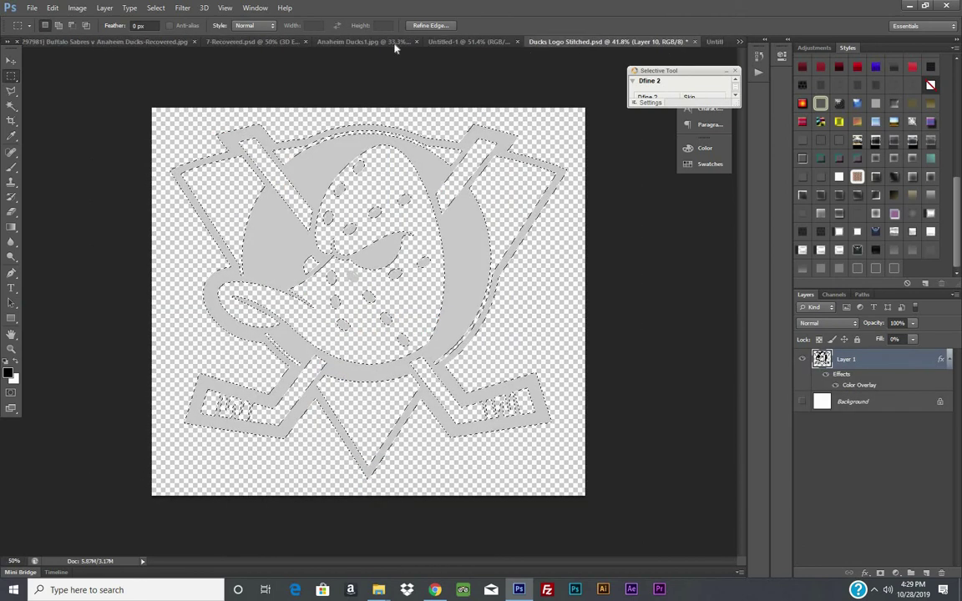
left_click(343, 41)
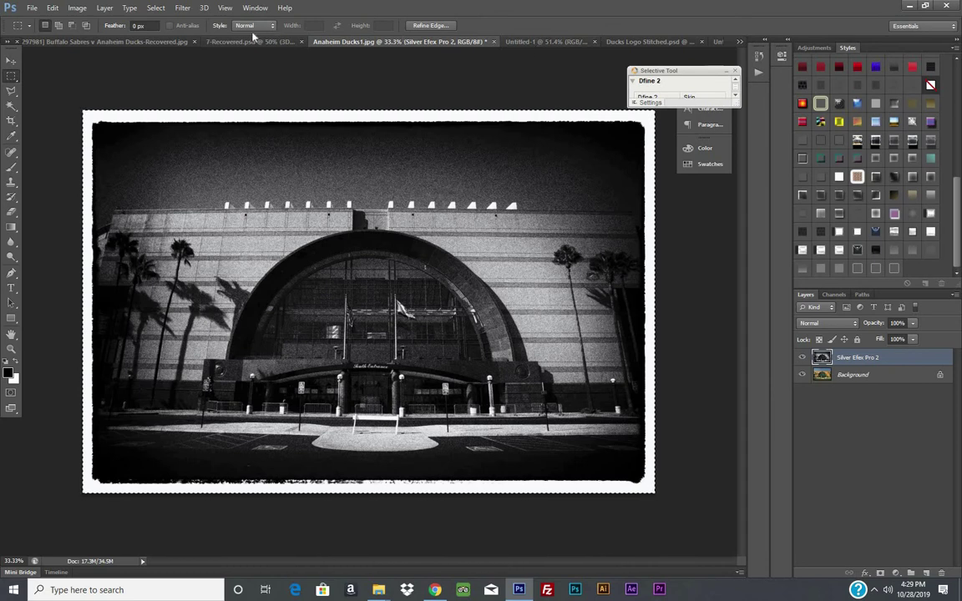
left_click(224, 39)
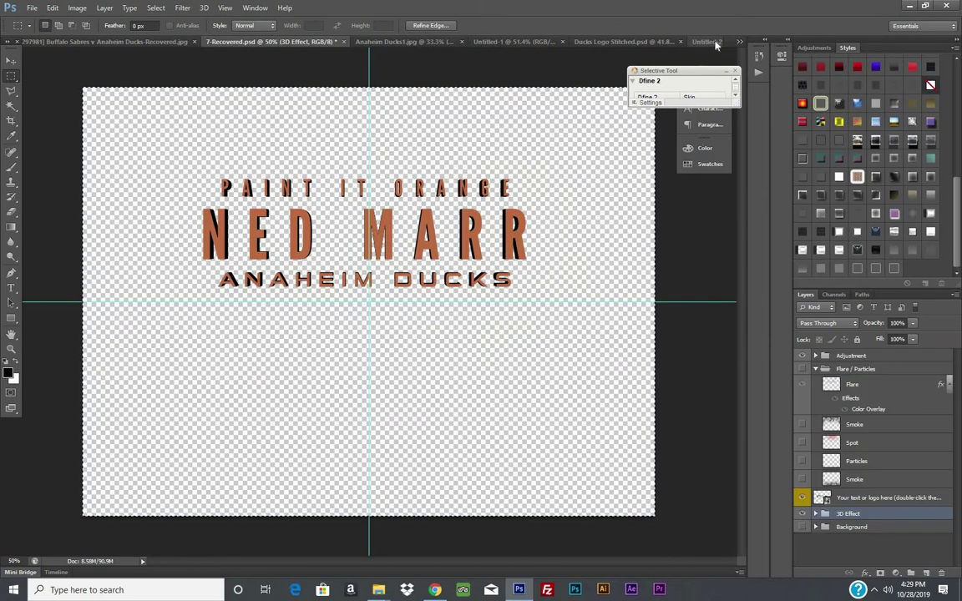
left_click(739, 41)
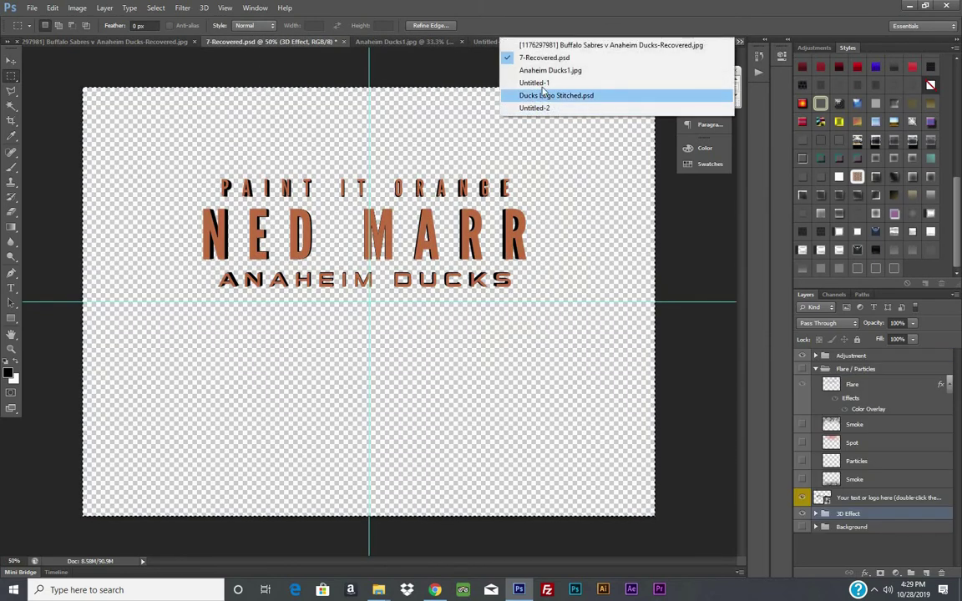
left_click(541, 83)
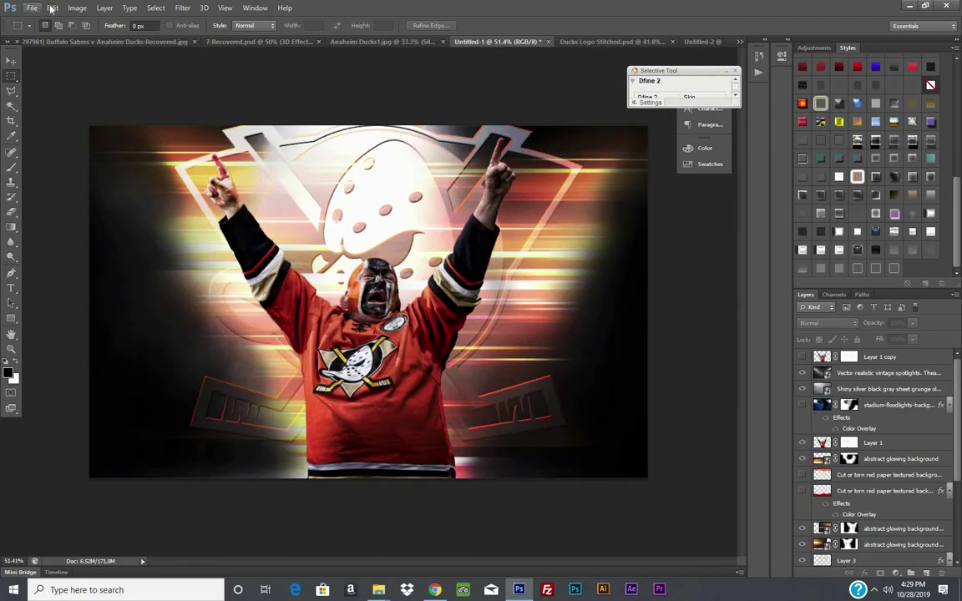
- Paste the NED MARR title and move it down over the jersey
left_click(52, 9)
left_click(75, 101)
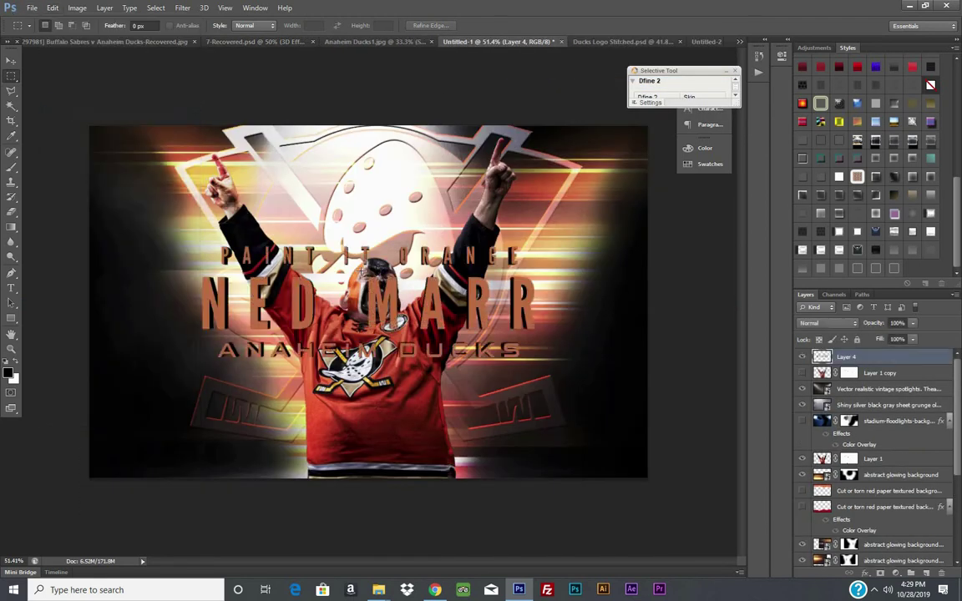
left_click(11, 61)
left_click_drag(378, 285, 379, 389)
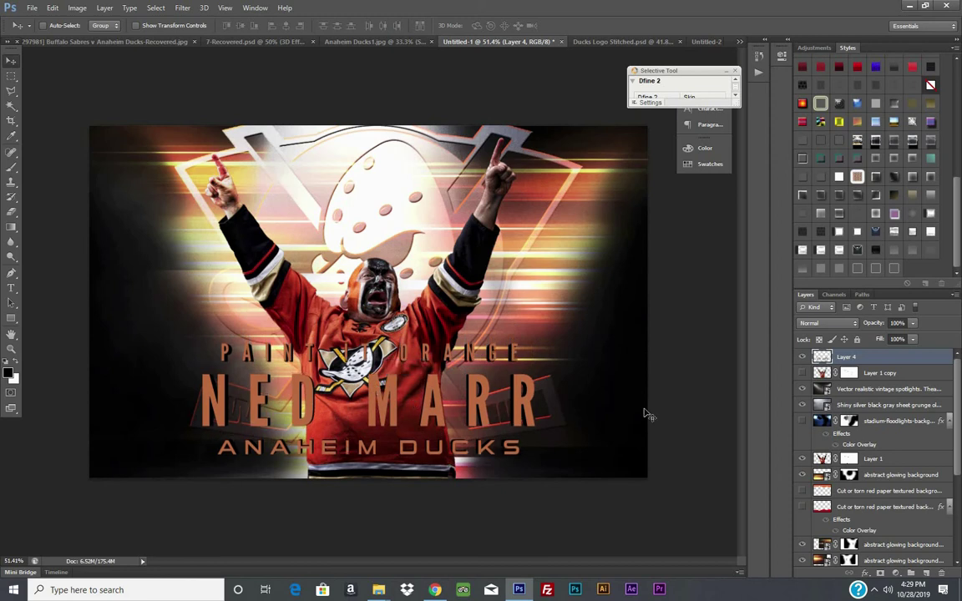
- Find the White smoke spotlight image in the Textures folder in File Explorer
left_click(433, 589)
mouse_move(378, 589)
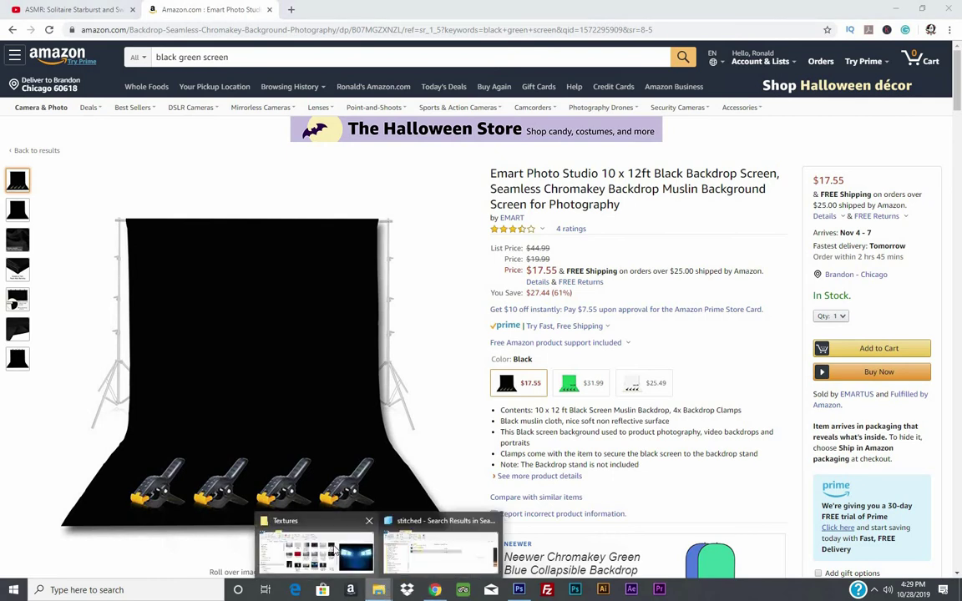
left_click(301, 543)
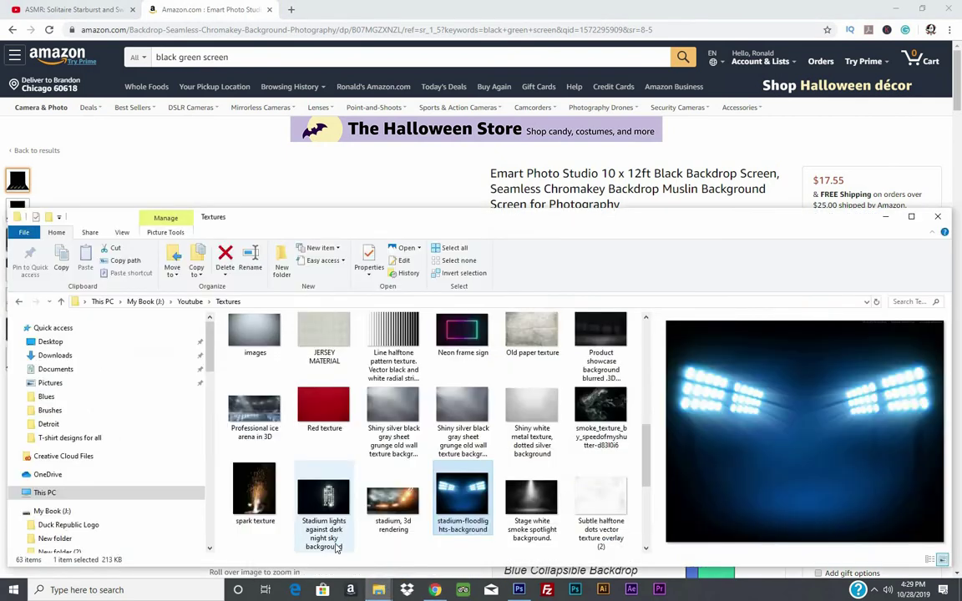
left_click(899, 8)
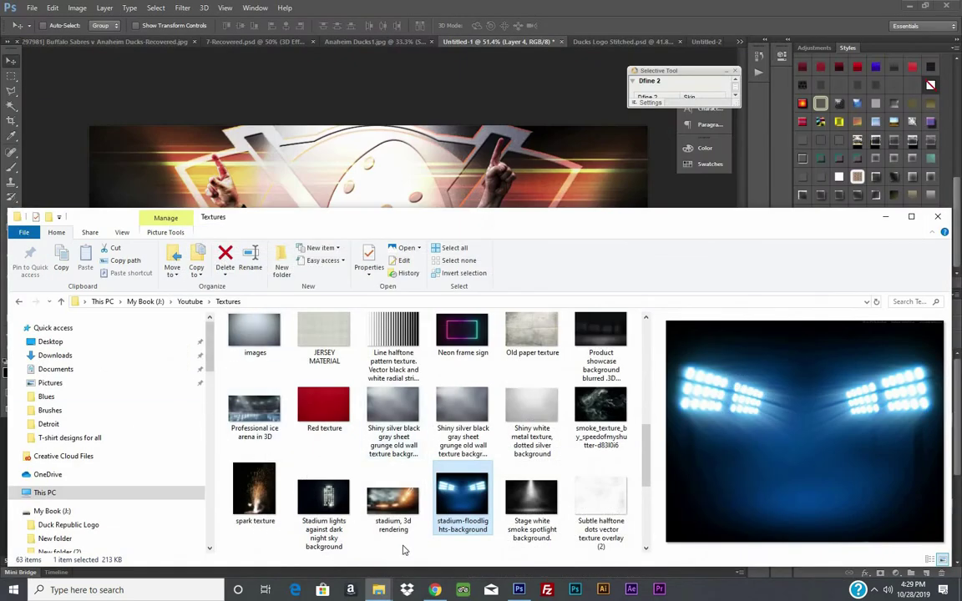
left_click(259, 501)
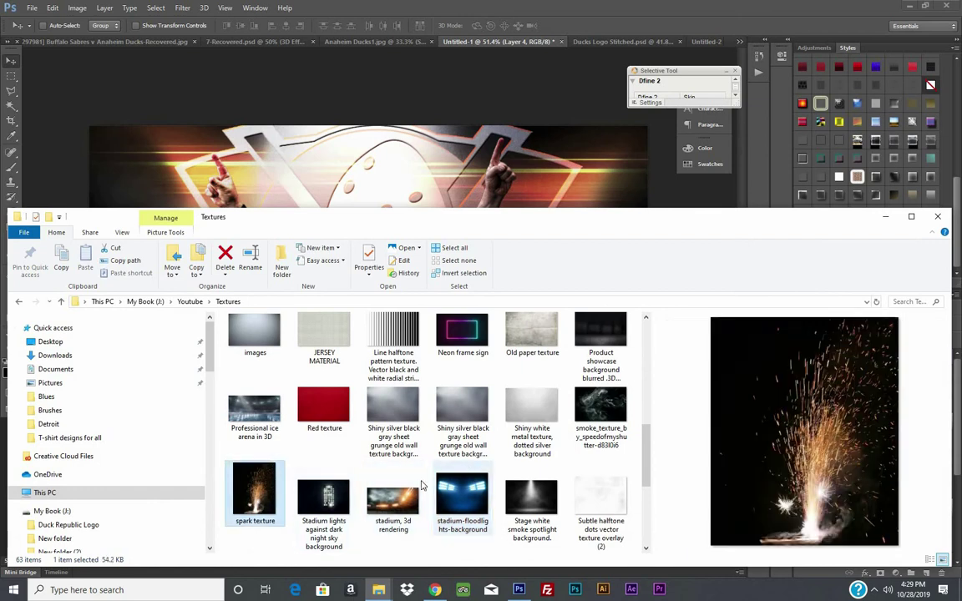
scroll(275, 493, "down", 5)
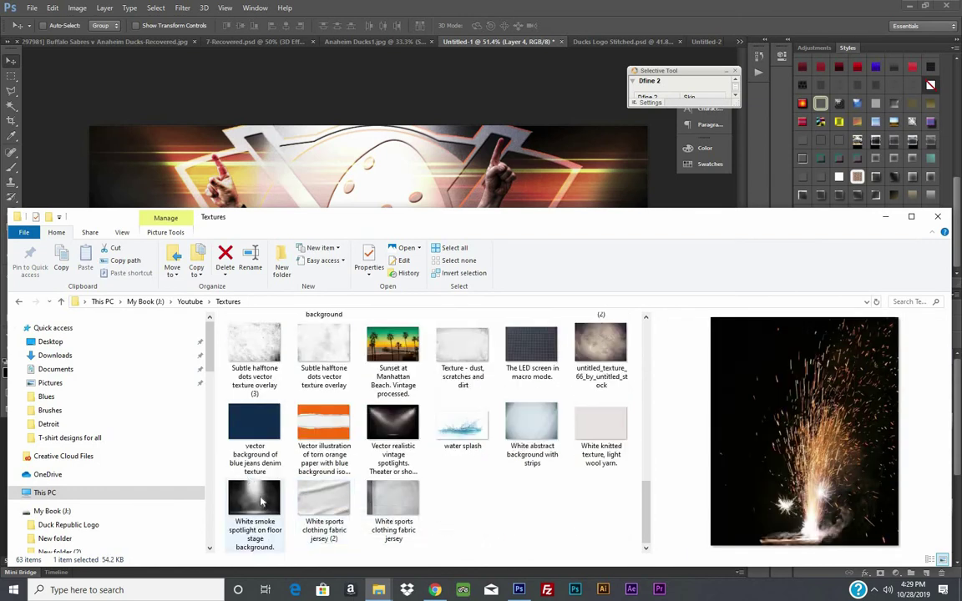
left_click(260, 501)
left_click(260, 146)
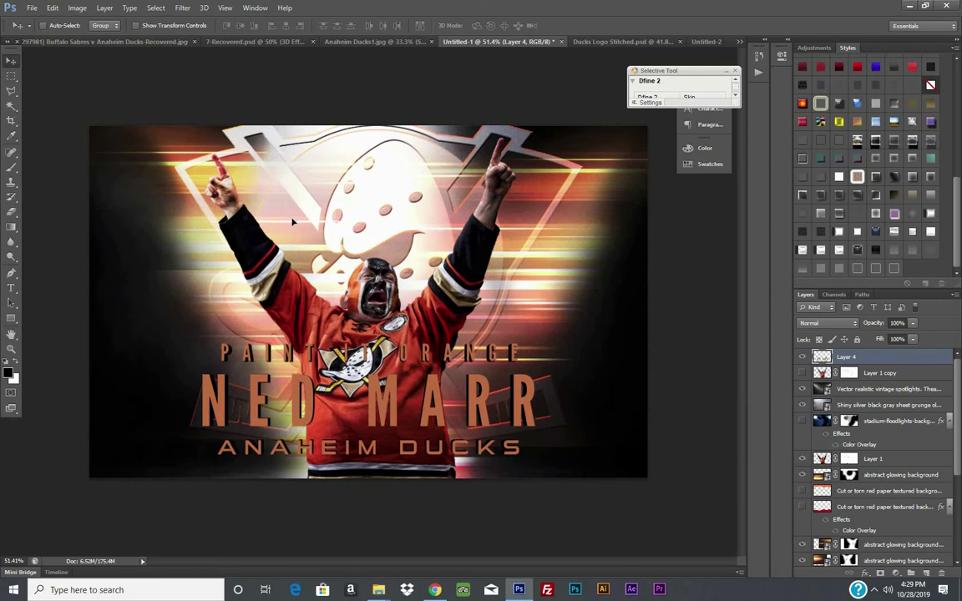
- Cancel the first placement of the smoke spotlight image
left_click_drag(90, 102, 82, 91)
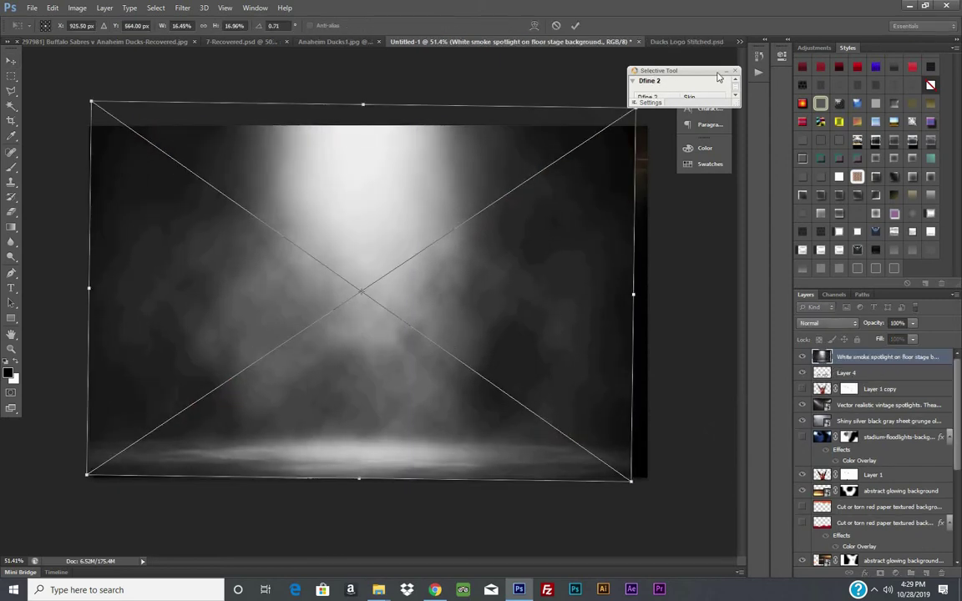
left_click_drag(650, 73, 720, 74)
left_click(556, 25)
mouse_move(315, 557)
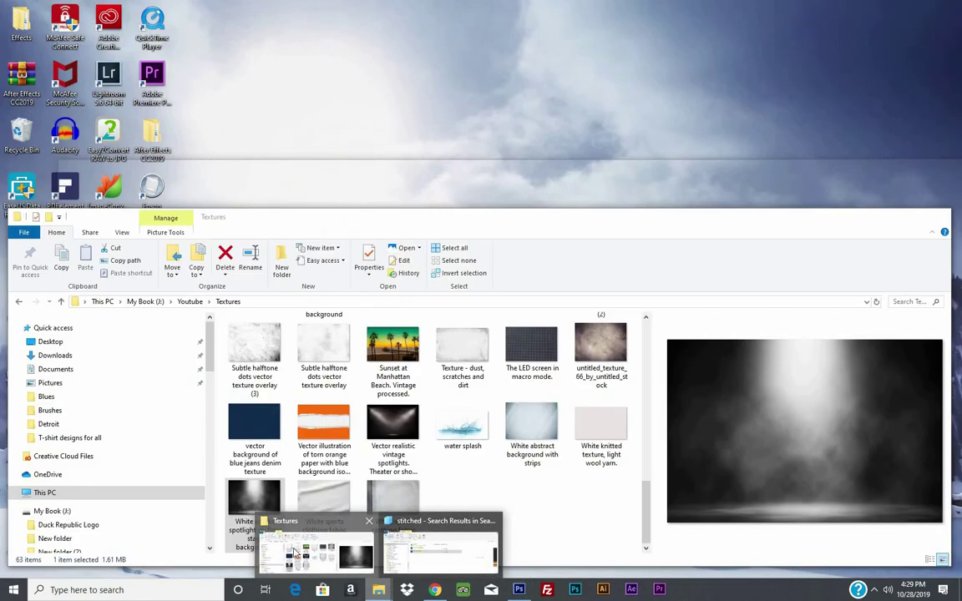
- Drop the White smoke spotlight file onto the poster and scale it past the canvas edges
left_click(294, 554)
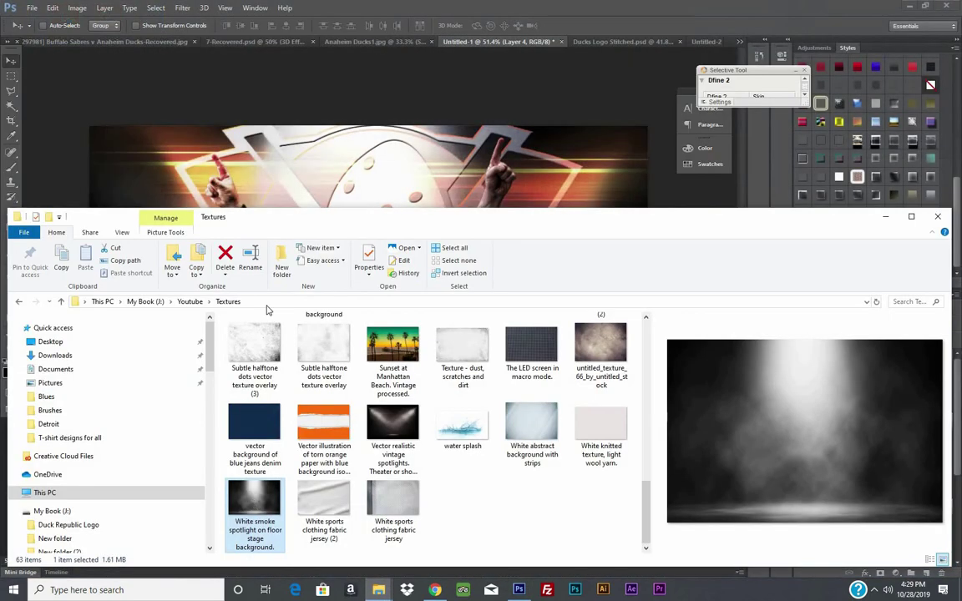
left_click(110, 167)
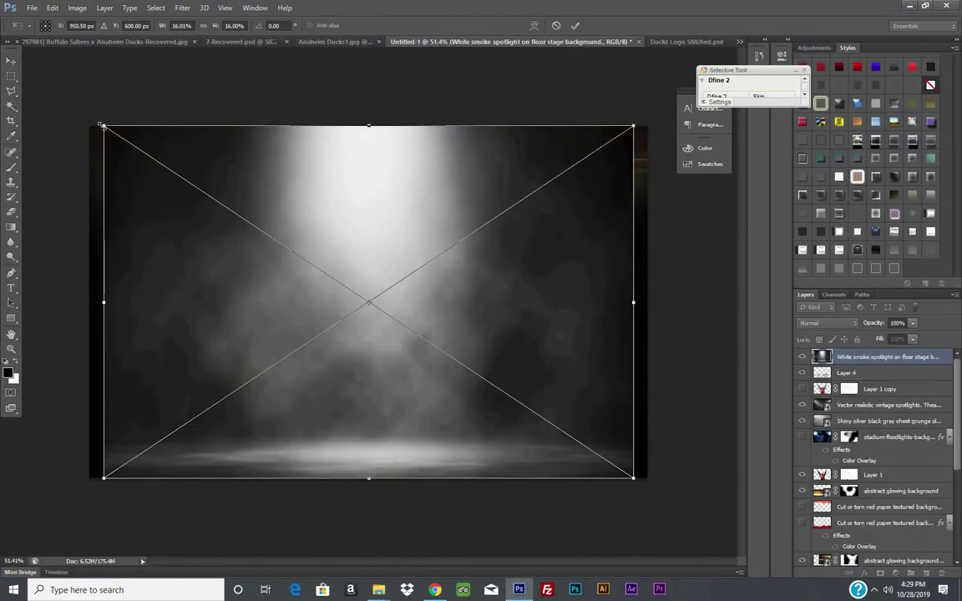
left_click_drag(103, 123, 82, 87)
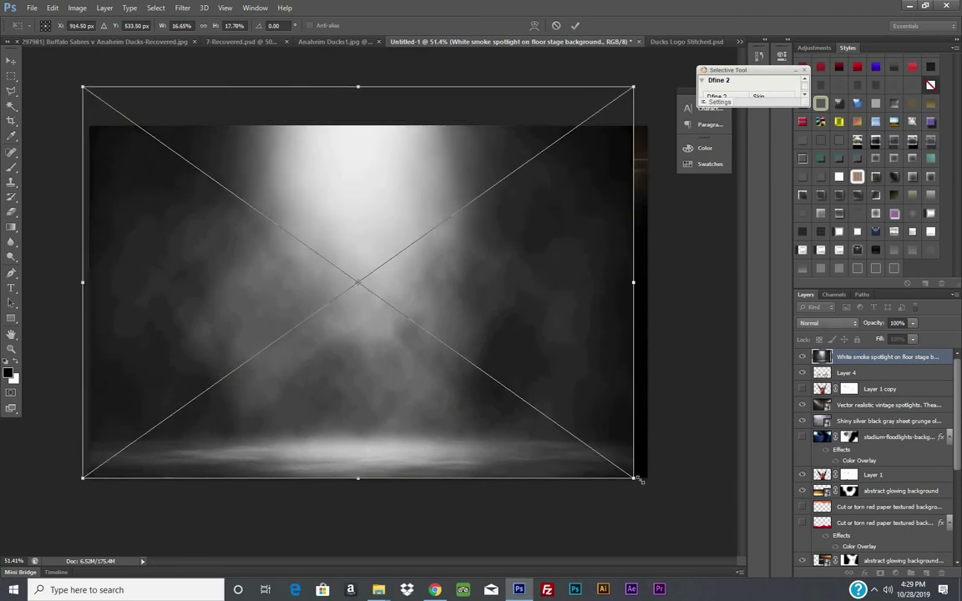
left_click_drag(659, 495, 685, 506)
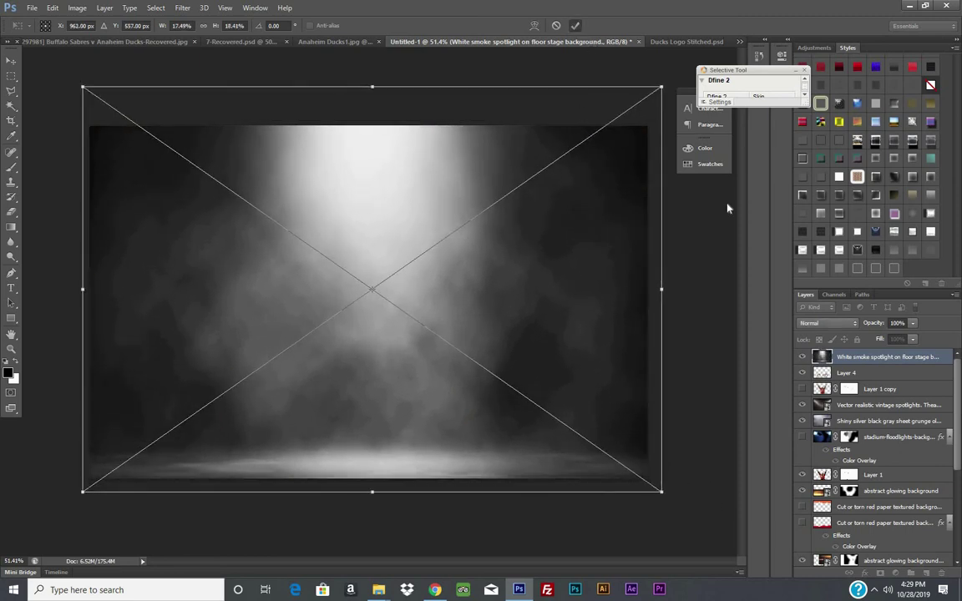
- Commit the smoke spotlight layer and set its blend mode to Screen
left_click(829, 324)
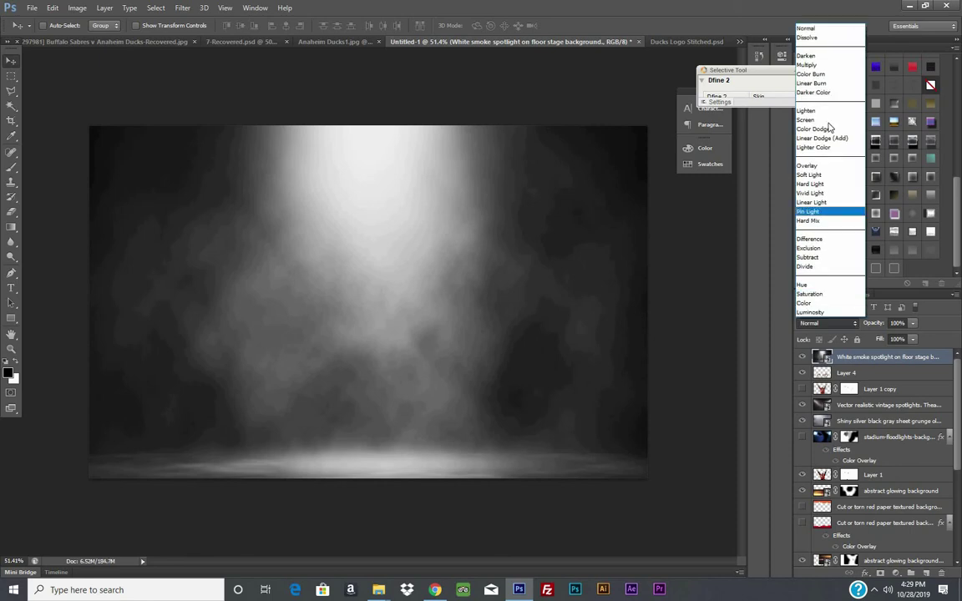
left_click(817, 122)
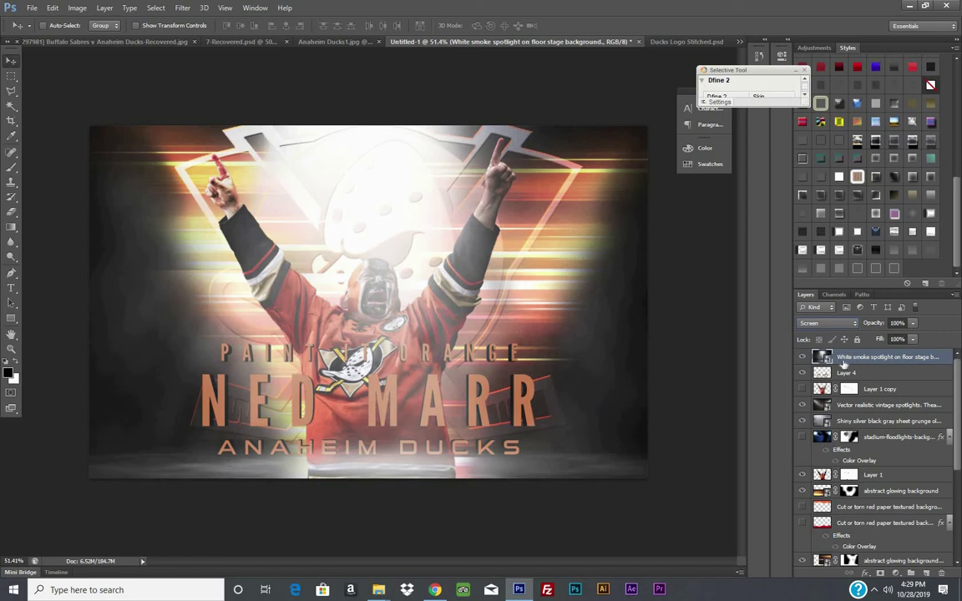
scroll(860, 449, "down", 2)
scroll(859, 453, "down", 2)
scroll(858, 456, "down", 2)
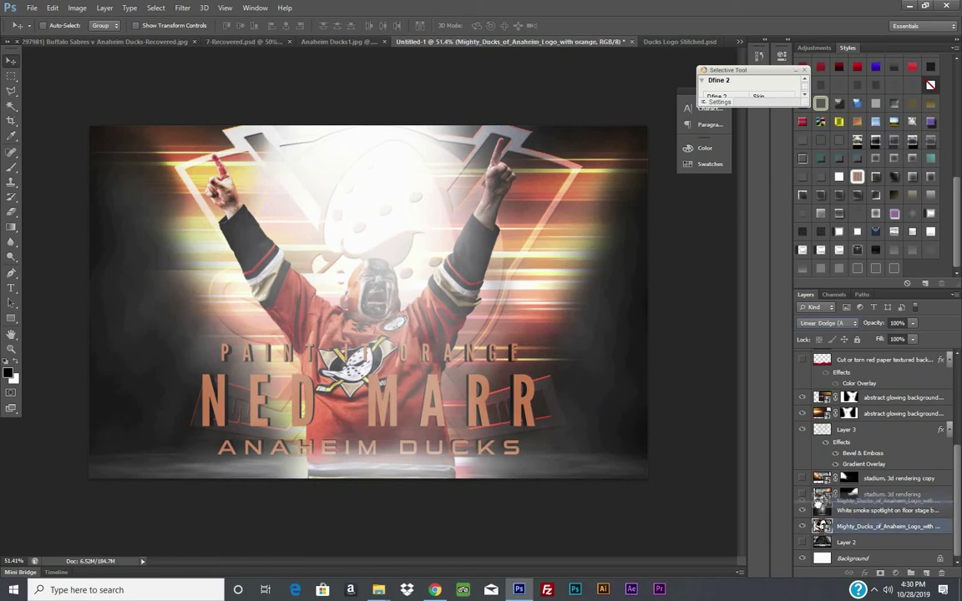
- Move the Mighty Ducks logo layer above the smoke and set it to Multiply
left_click_drag(823, 528, 822, 511)
left_click(822, 325)
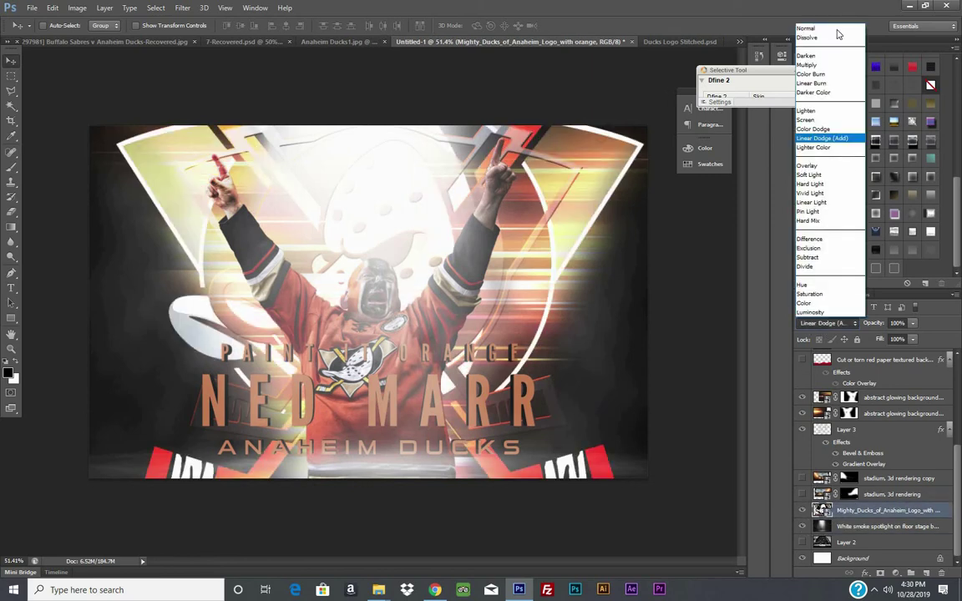
left_click(817, 65)
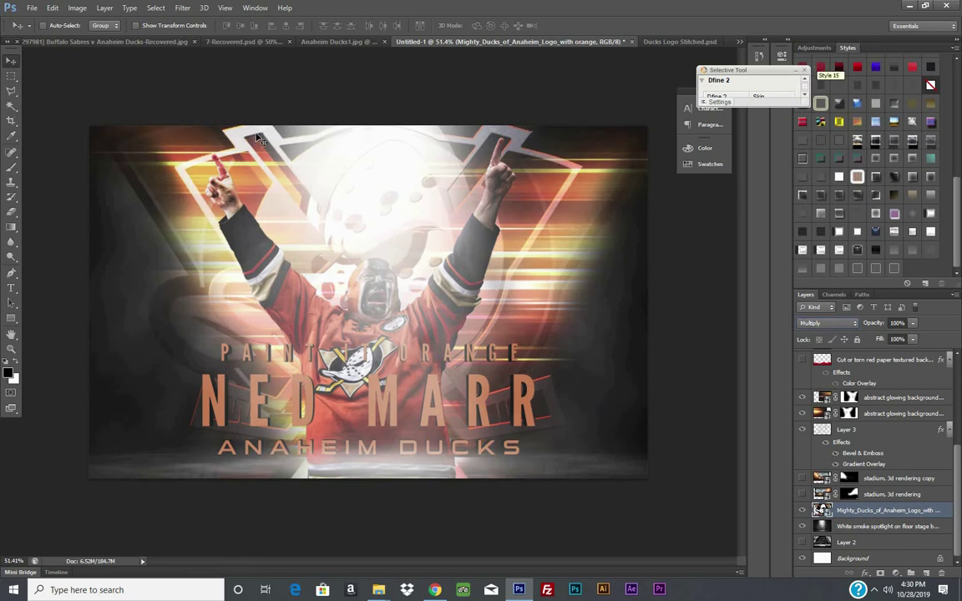
- Reposition the Mighty Ducks logo on the poster, then hide its layer
left_click_drag(123, 216, 81, 209)
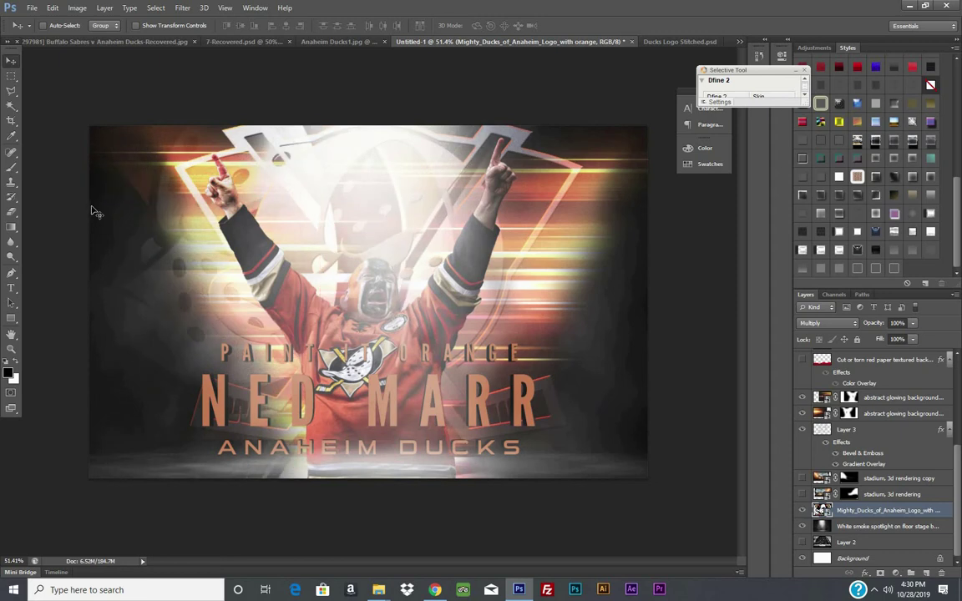
left_click_drag(81, 209, 250, 222)
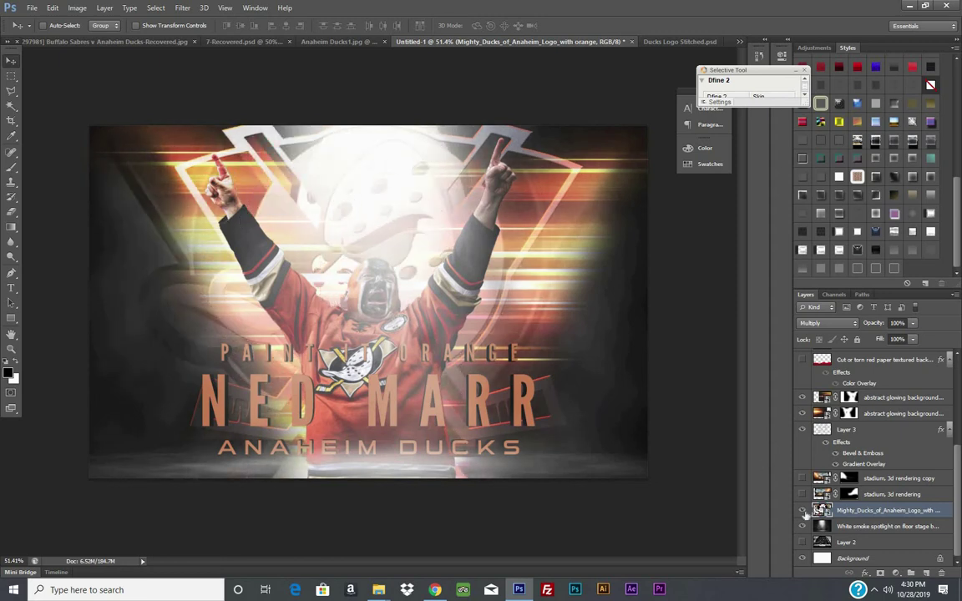
left_click(801, 511)
- Toggle the stadium floodlights layer on and off to compare, leaving it hidden
scroll(814, 443, "up", 2)
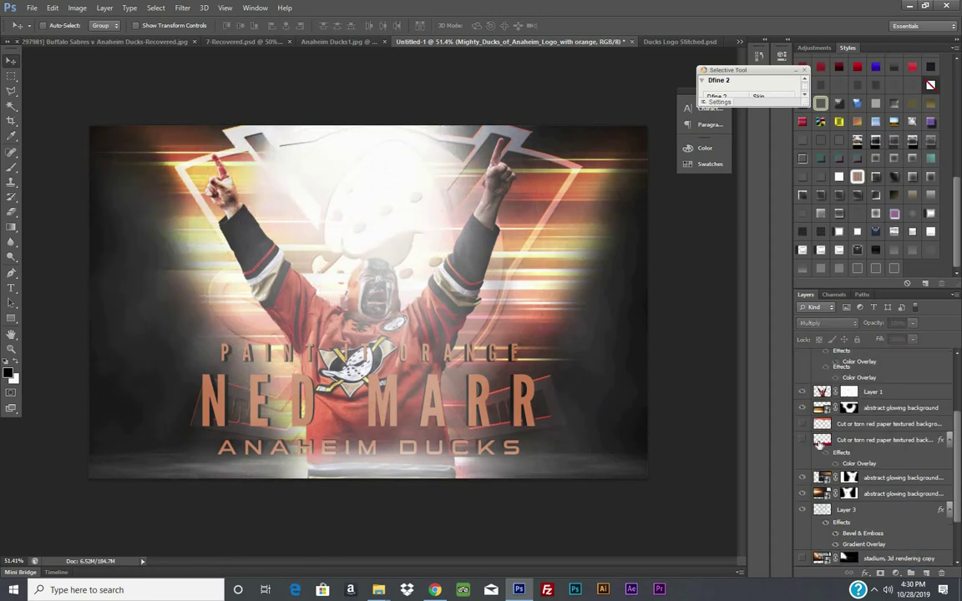
scroll(814, 442, "up", 2)
scroll(814, 443, "up", 2)
scroll(814, 442, "up", 1)
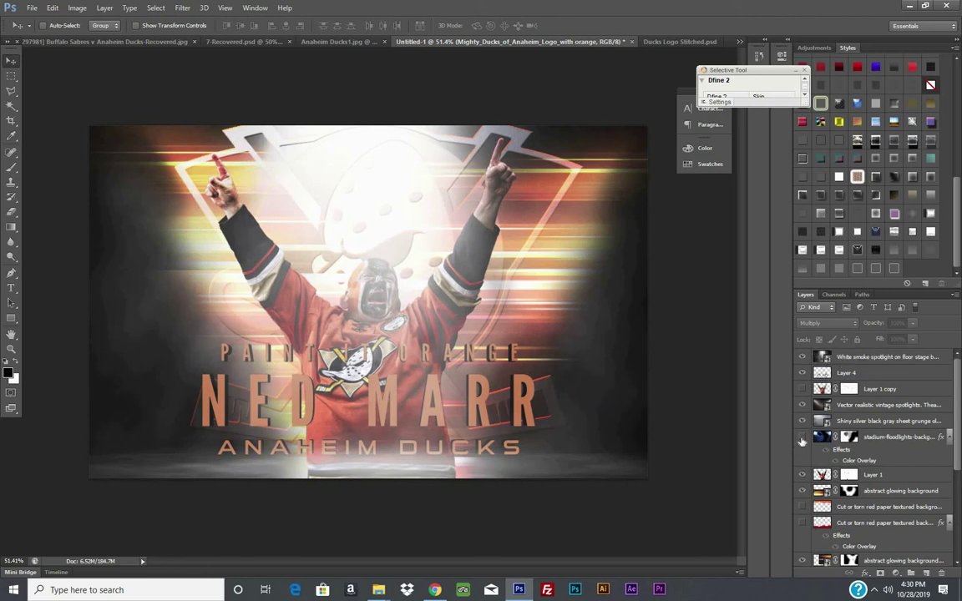
left_click(802, 438)
left_click(802, 438)
left_click(801, 437)
left_click(801, 438)
- Toggle the White smoke spotlight layer to compare, then reselect it
scroll(869, 484, "down", 2)
scroll(896, 542, "down", 3)
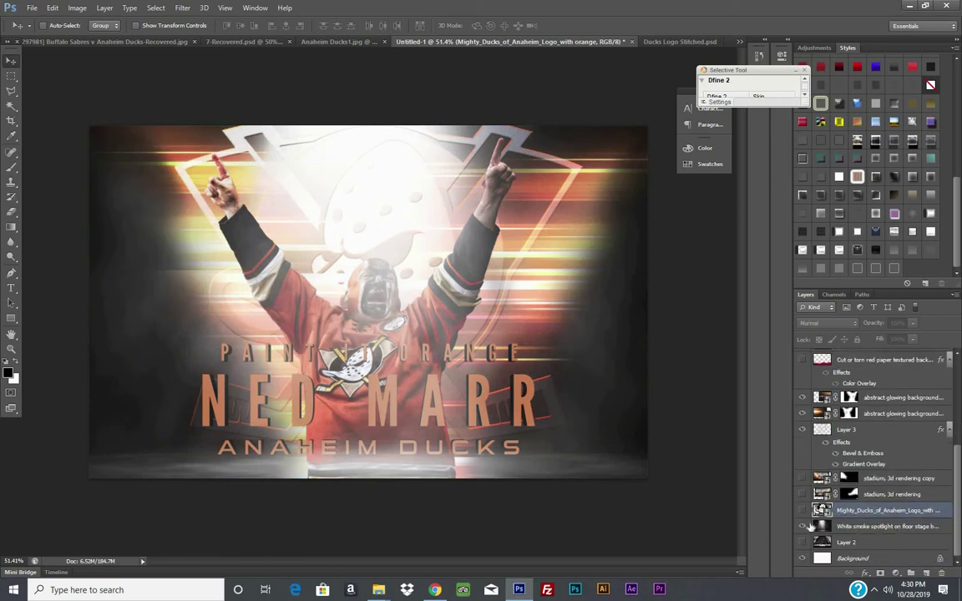
left_click(845, 527)
left_click(802, 527)
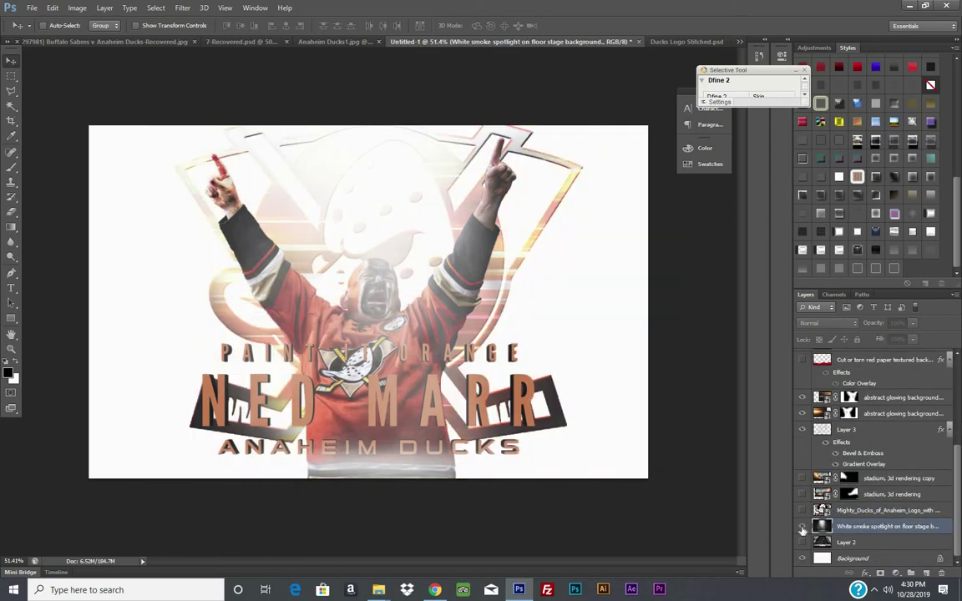
left_click(801, 527)
scroll(910, 458, "up", 3)
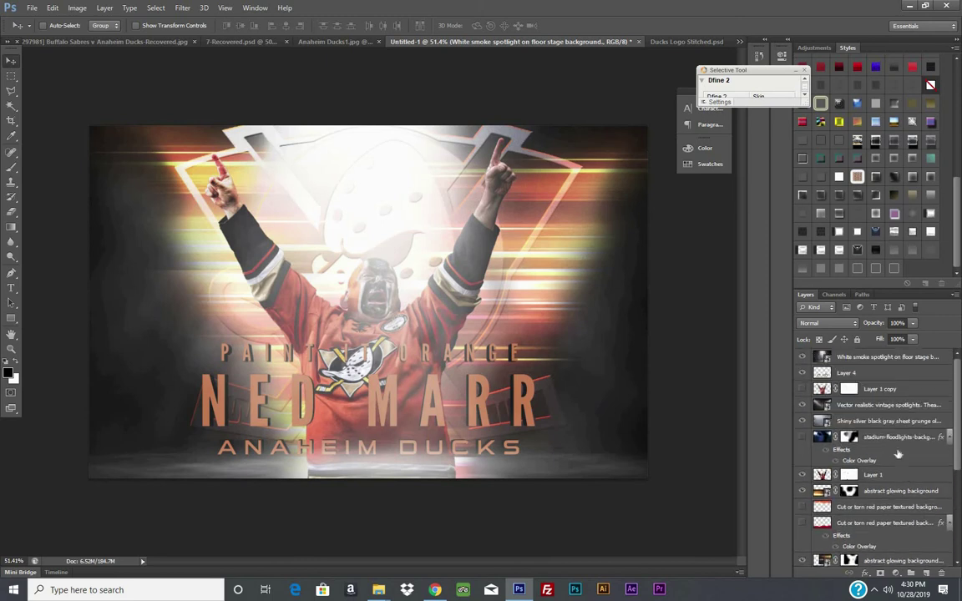
left_click(945, 364)
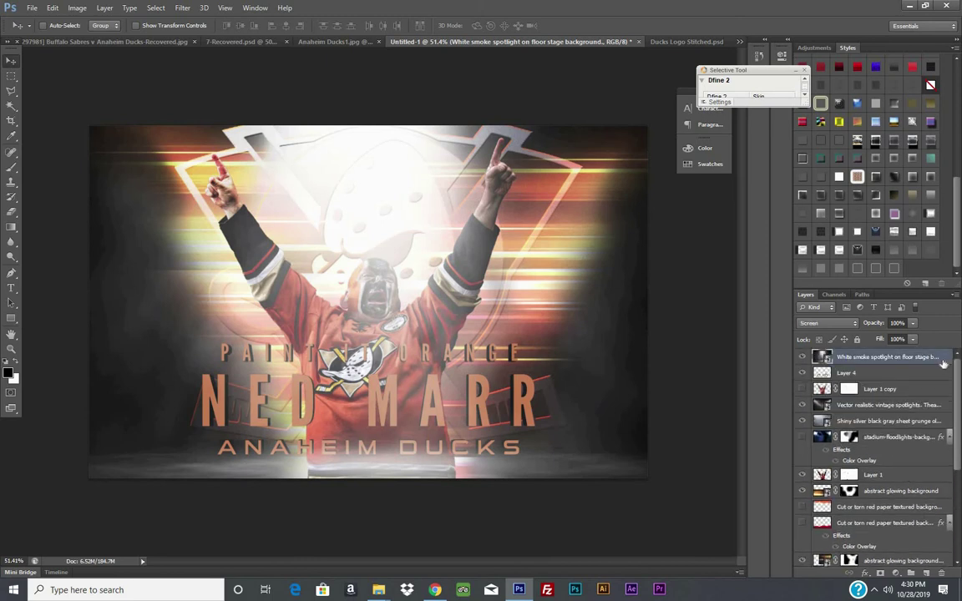
- Add an orange (ff6c00) Color Overlay in Hue mode to the White smoke spotlight layer
double_click(945, 364)
left_click(435, 214)
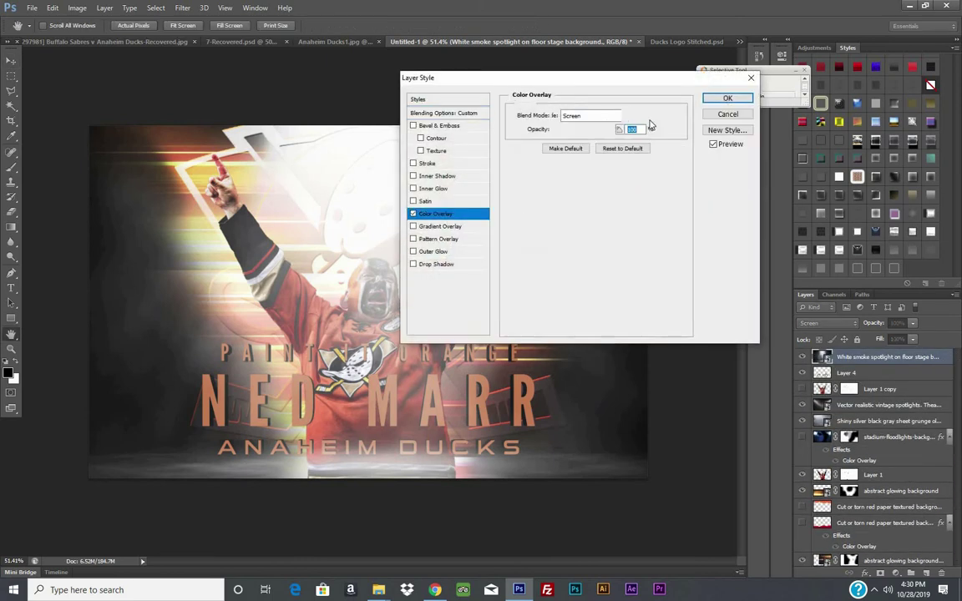
left_click(634, 115)
left_click_drag(487, 299, 487, 292)
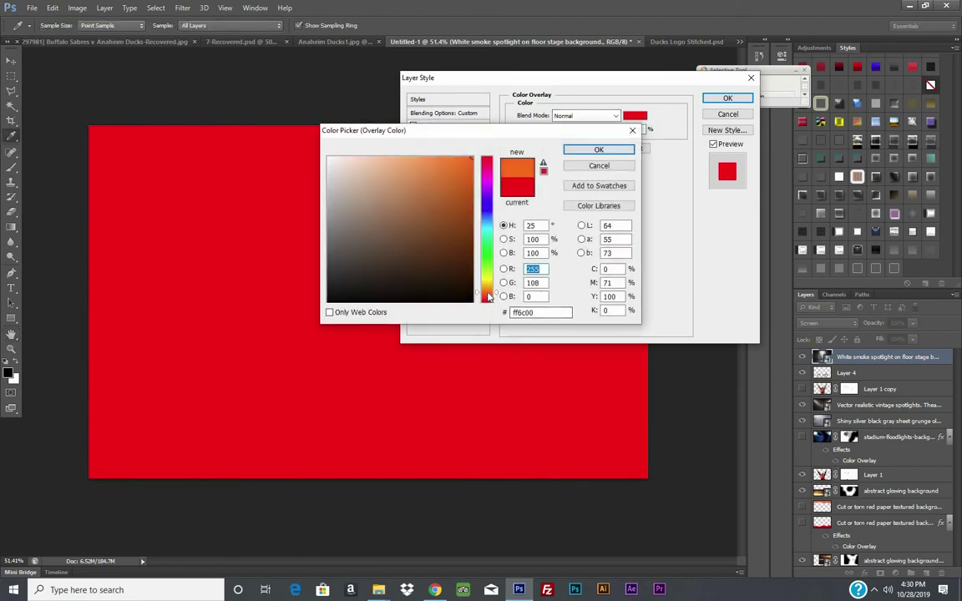
key("Return")
left_click(585, 115)
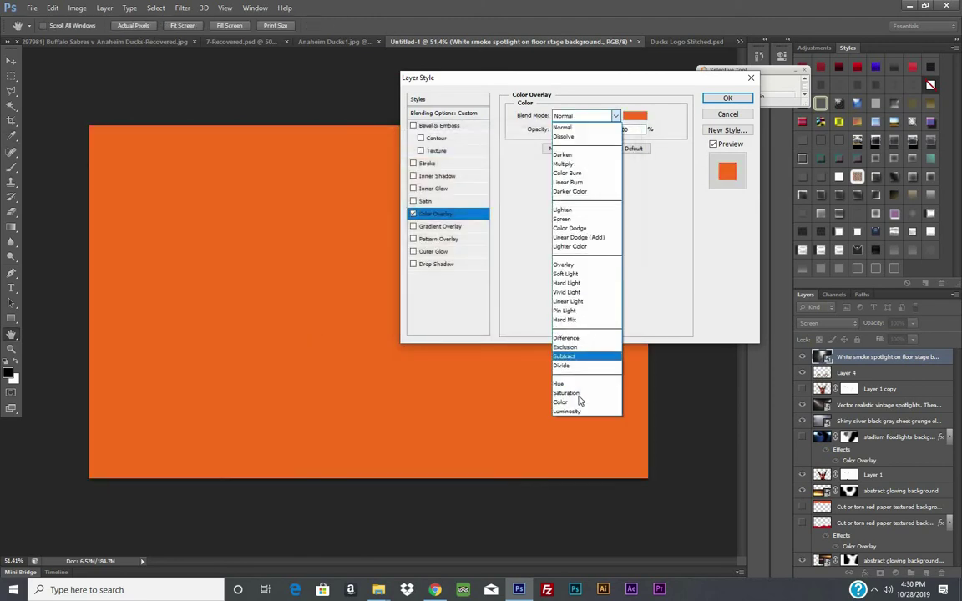
left_click(588, 398)
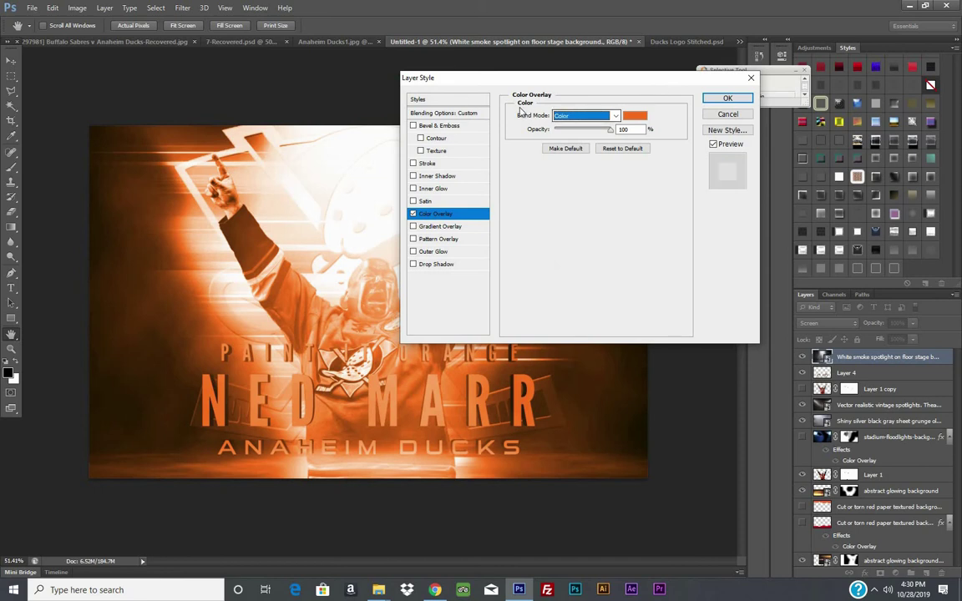
key("Up")
key("Up")
key("Up")
key("Down")
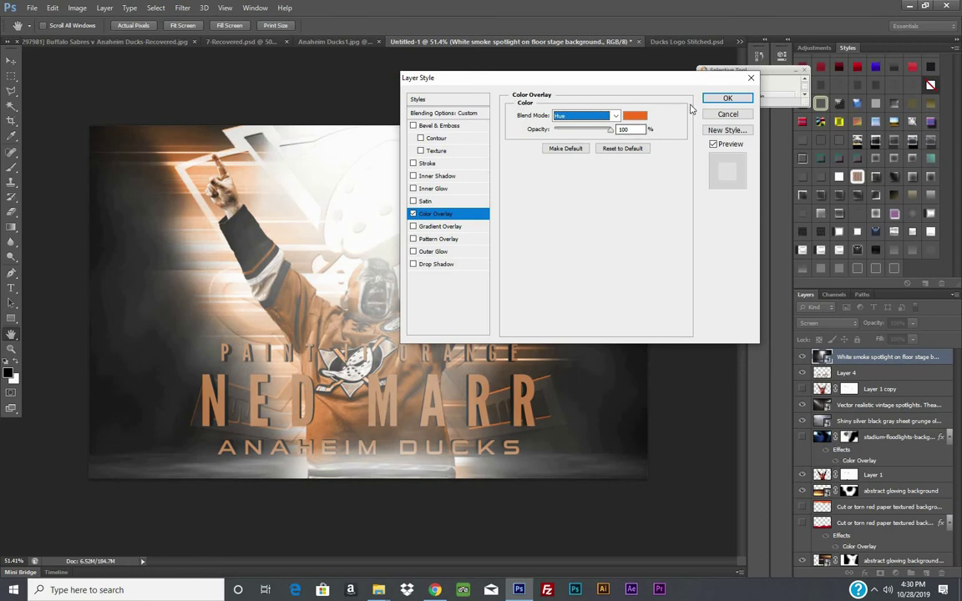
key("Return")
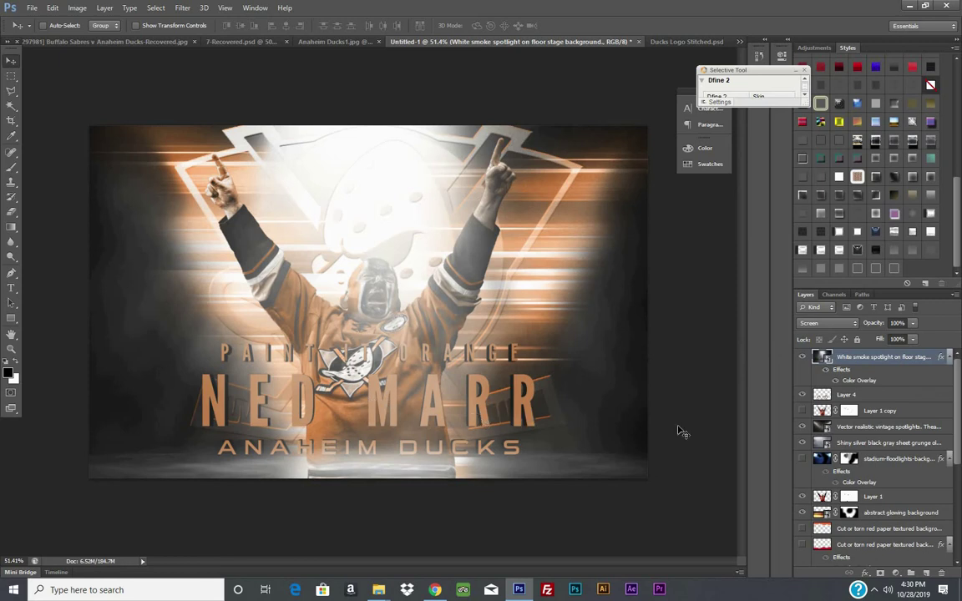
- Add a Color Burn Gradient Overlay at 90° to the Layer 4 NED MARR title
double_click(890, 399)
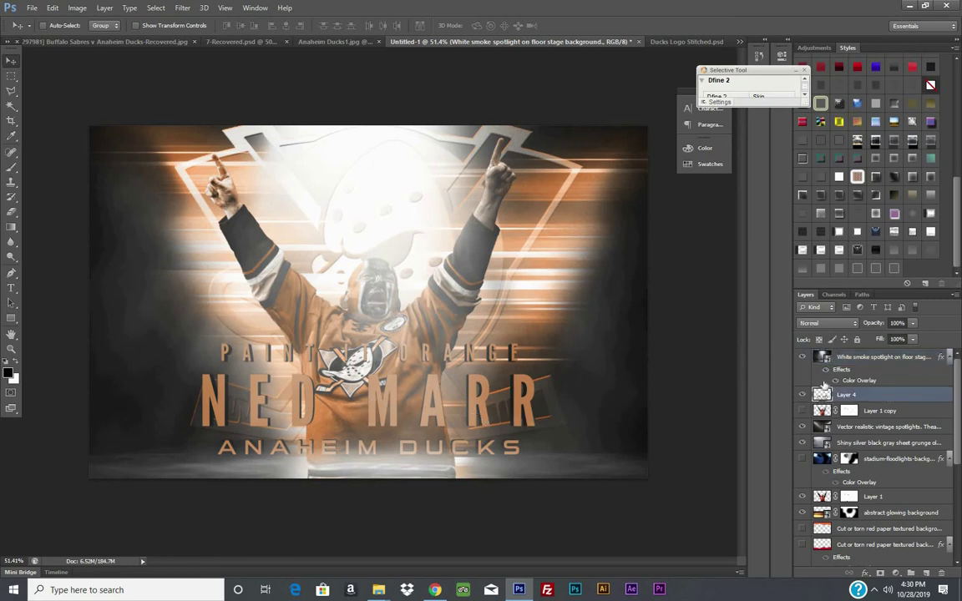
left_click(438, 227)
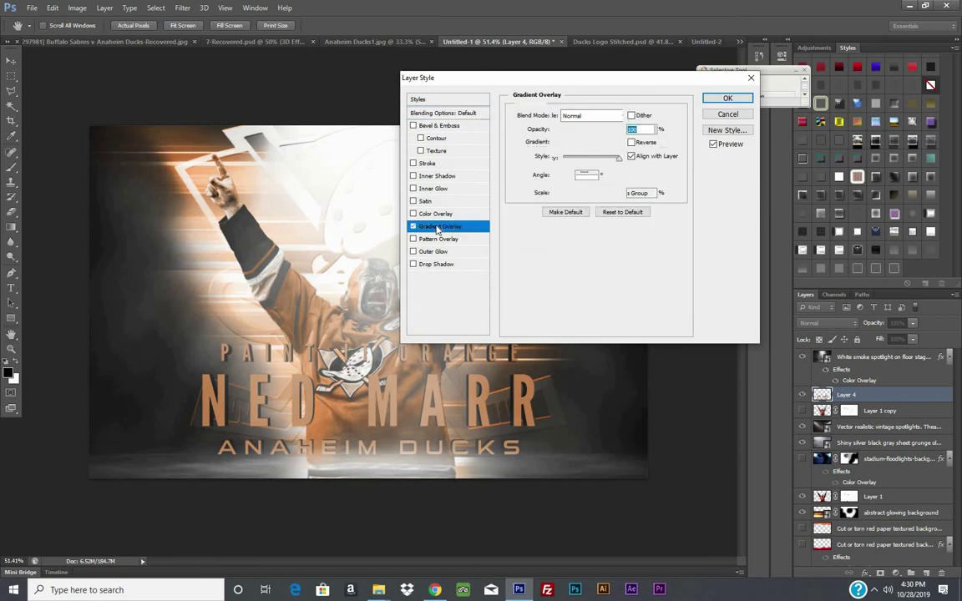
left_click(576, 117)
left_click(579, 167)
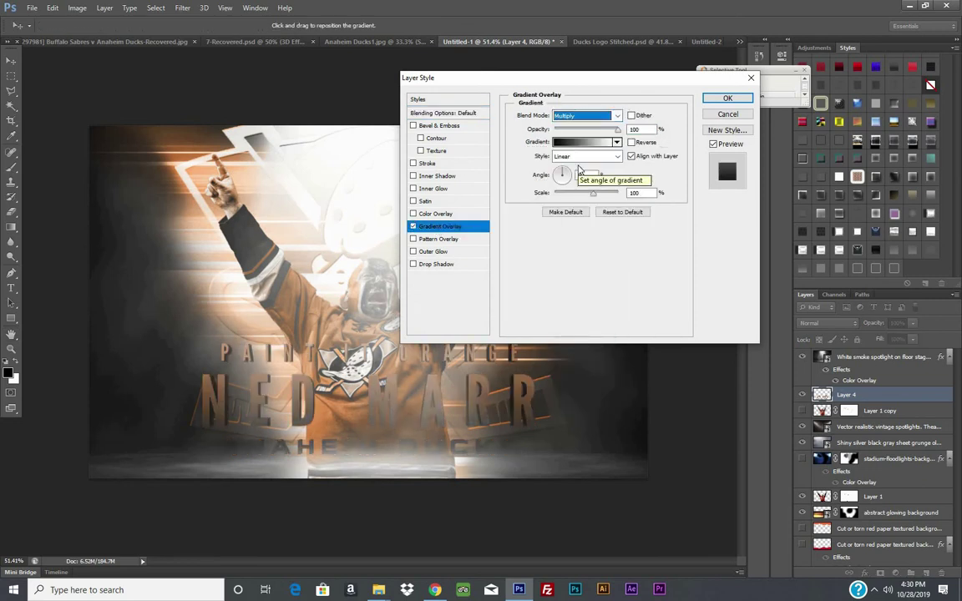
key("Down")
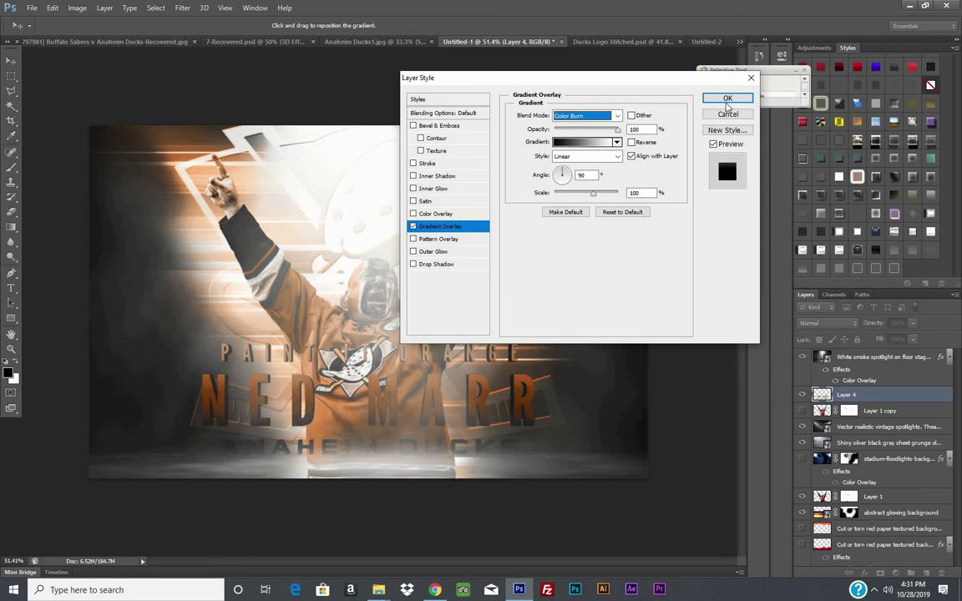
left_click(727, 101)
mouse_move(378, 590)
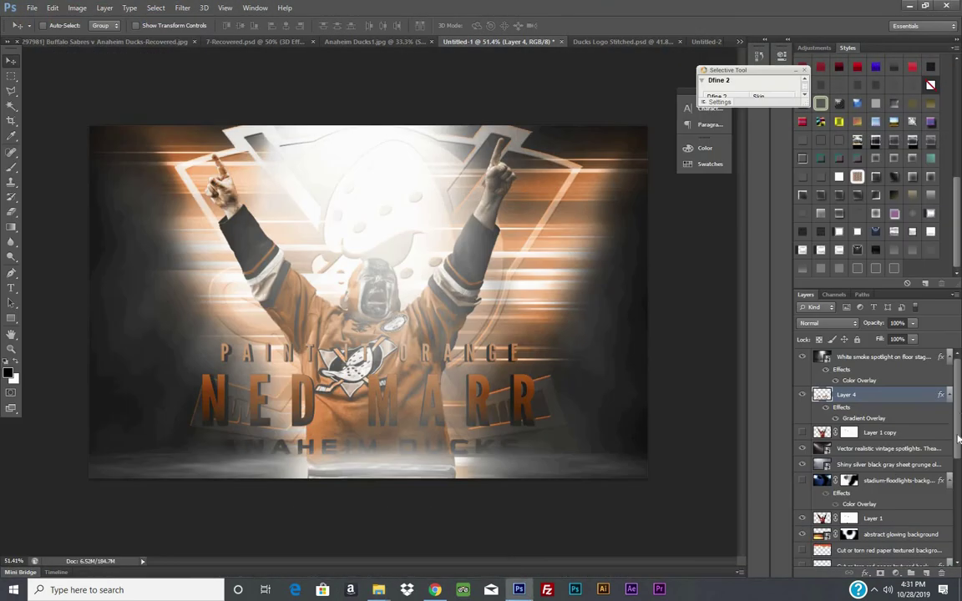
scroll(835, 442, "down", 2)
scroll(835, 442, "down", 1)
scroll(804, 483, "up", 3)
scroll(808, 483, "down", 5)
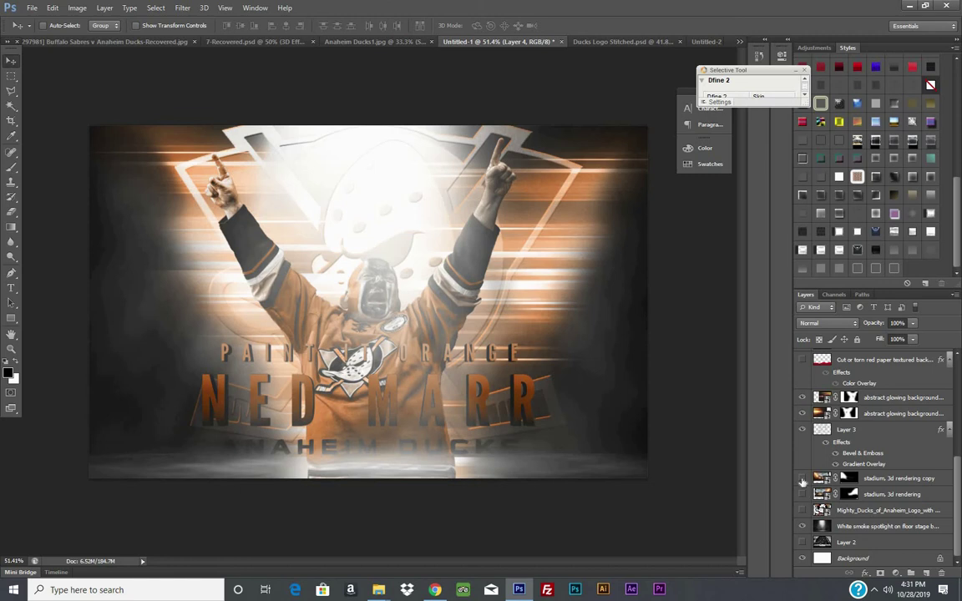
- Show the 'stadium, 3d rendering copy' layer, drag it down-right, then hide it
left_click(802, 479)
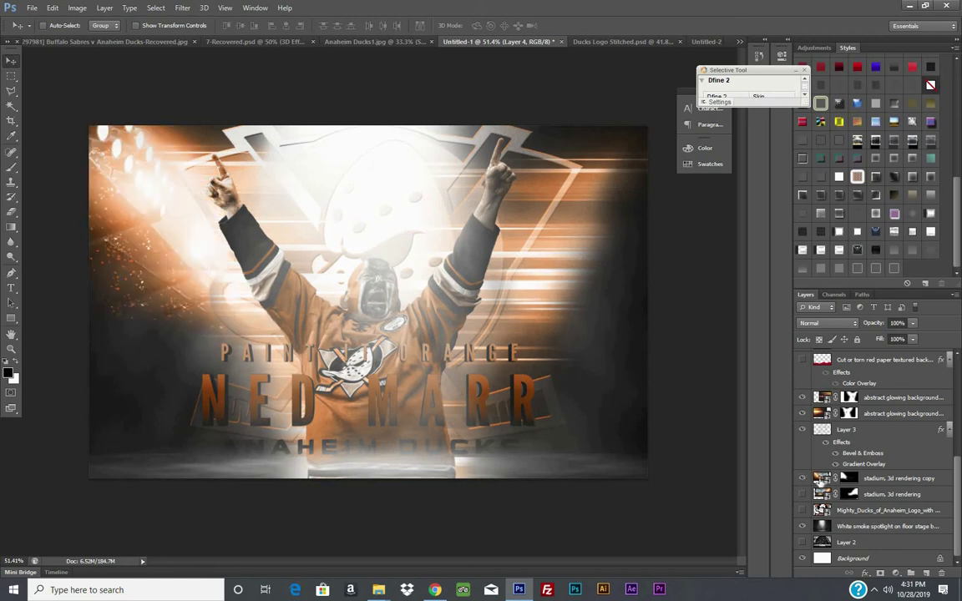
left_click_drag(100, 142, 110, 235)
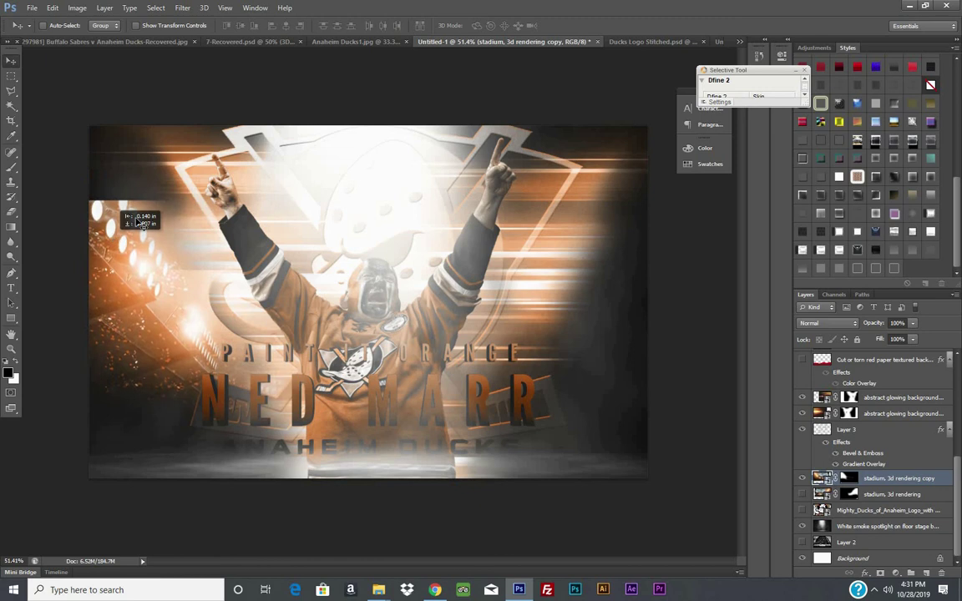
left_click(12, 350)
left_click_drag(203, 316, 213, 315)
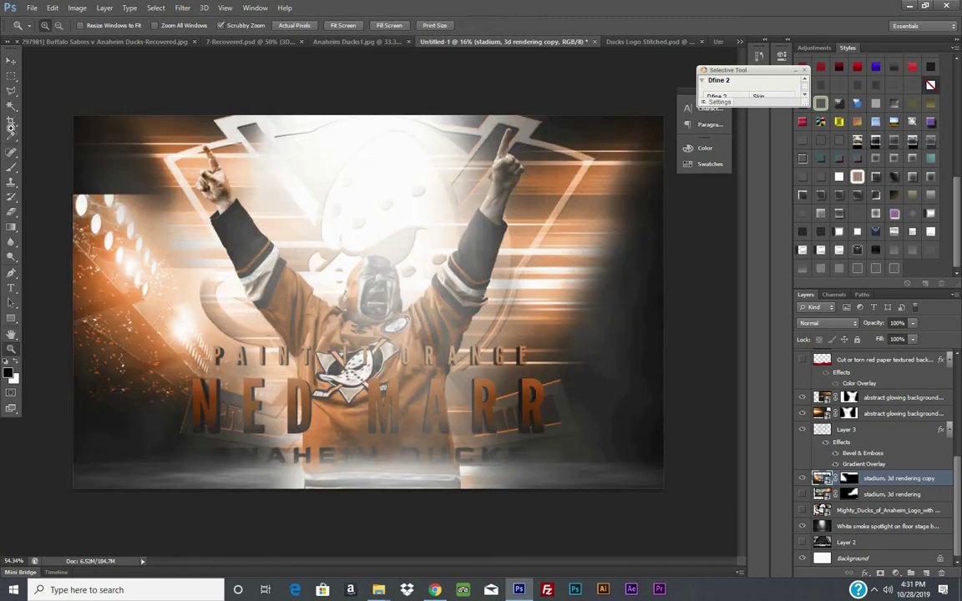
left_click(11, 60)
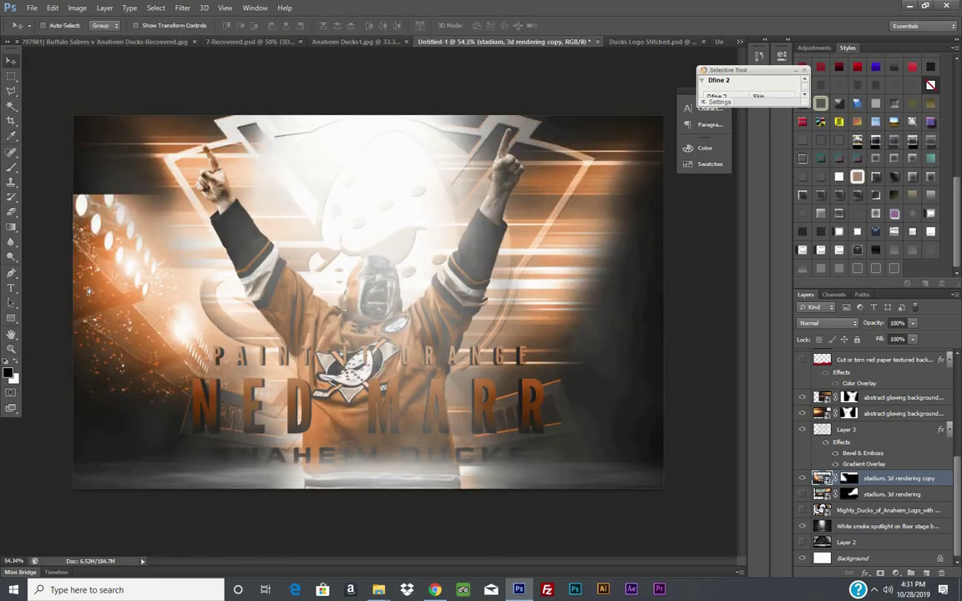
mouse_move(71, 268)
left_mouse_down()
mouse_move(128, 352)
mouse_move(175, 193)
left_mouse_up()
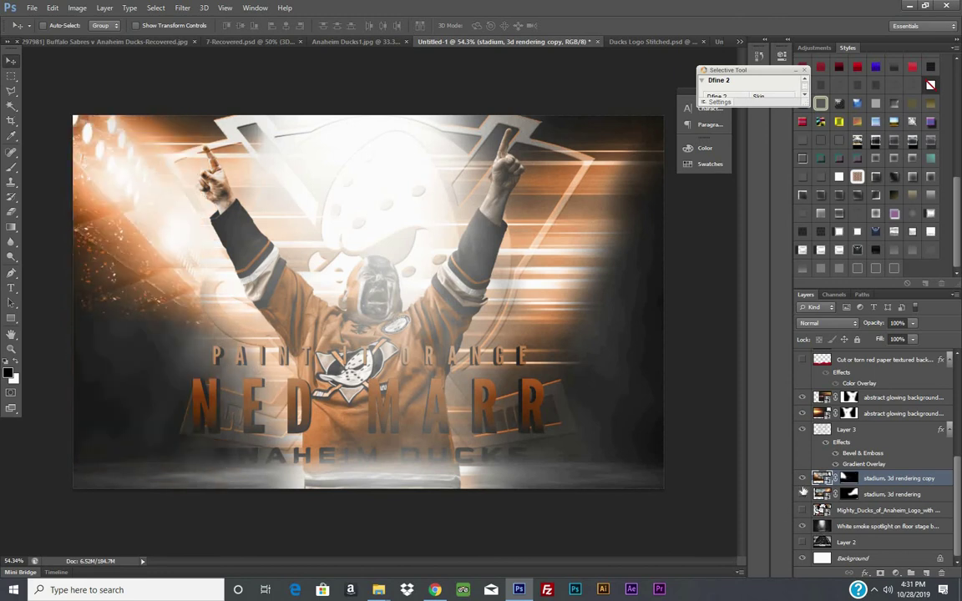
left_click(802, 478)
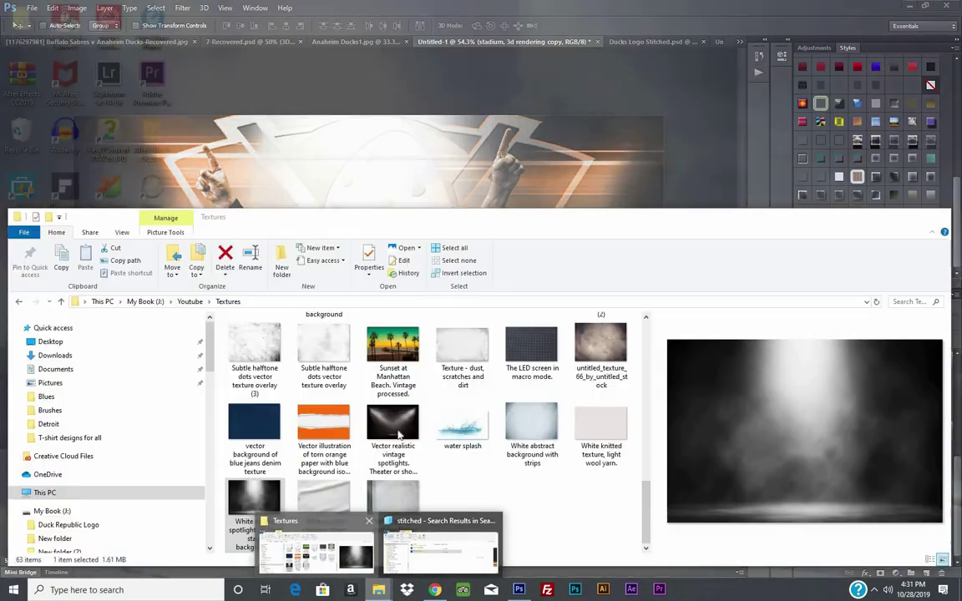
left_click(315, 563)
scroll(443, 449, "up", 1)
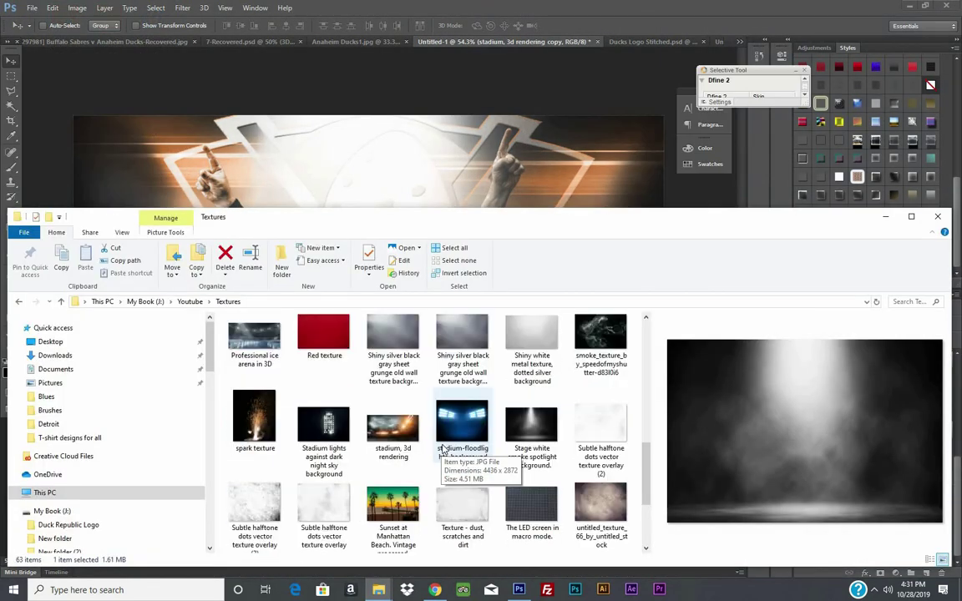
scroll(443, 449, "up", 2)
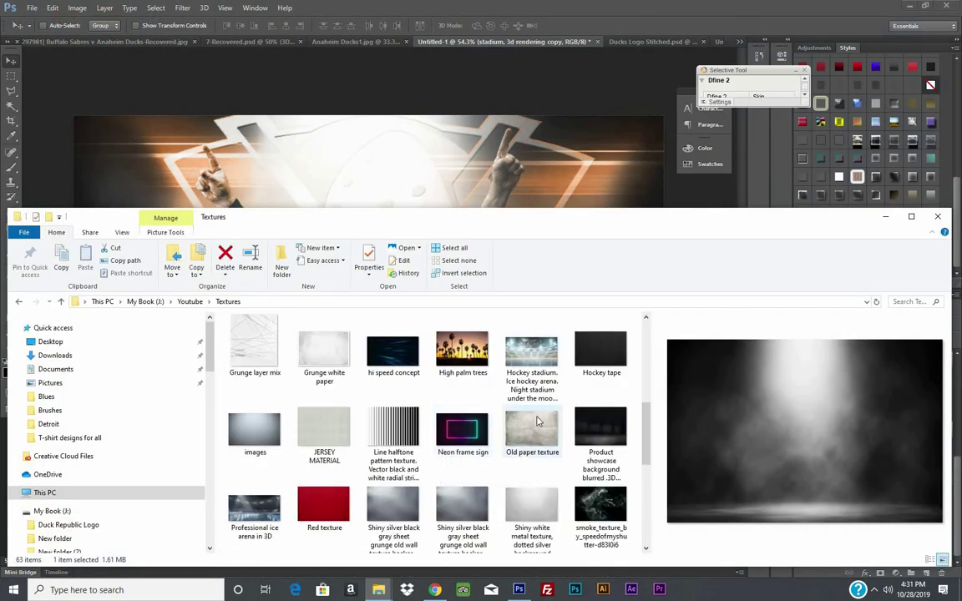
scroll(537, 422, "up", 1)
scroll(537, 422, "up", 2)
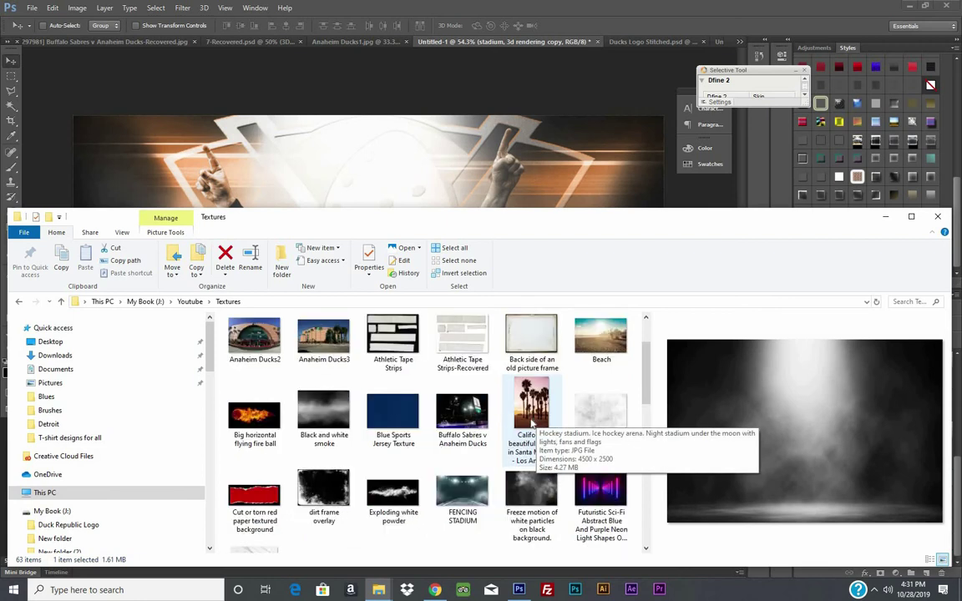
left_click(468, 493)
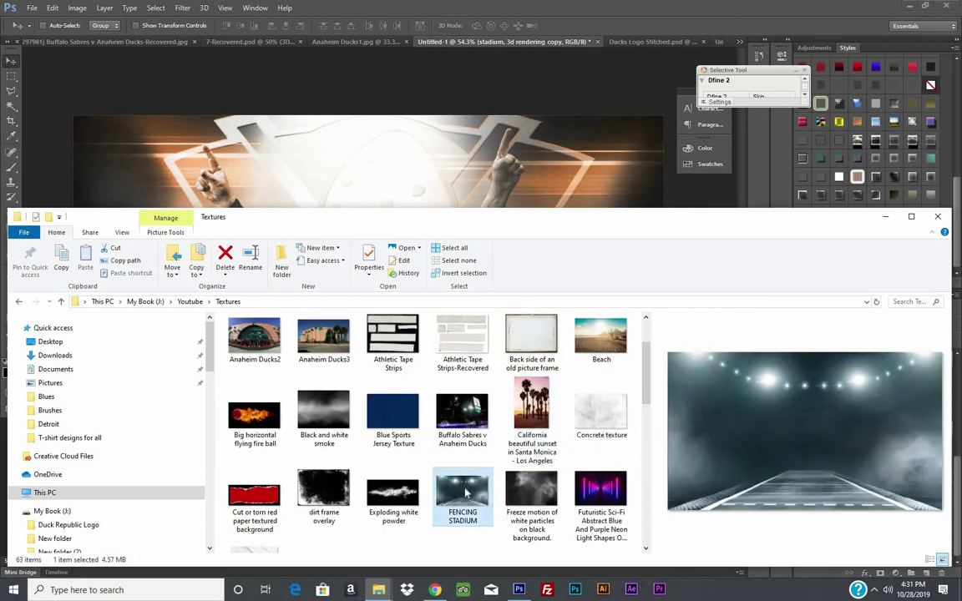
scroll(420, 445, "up", 1)
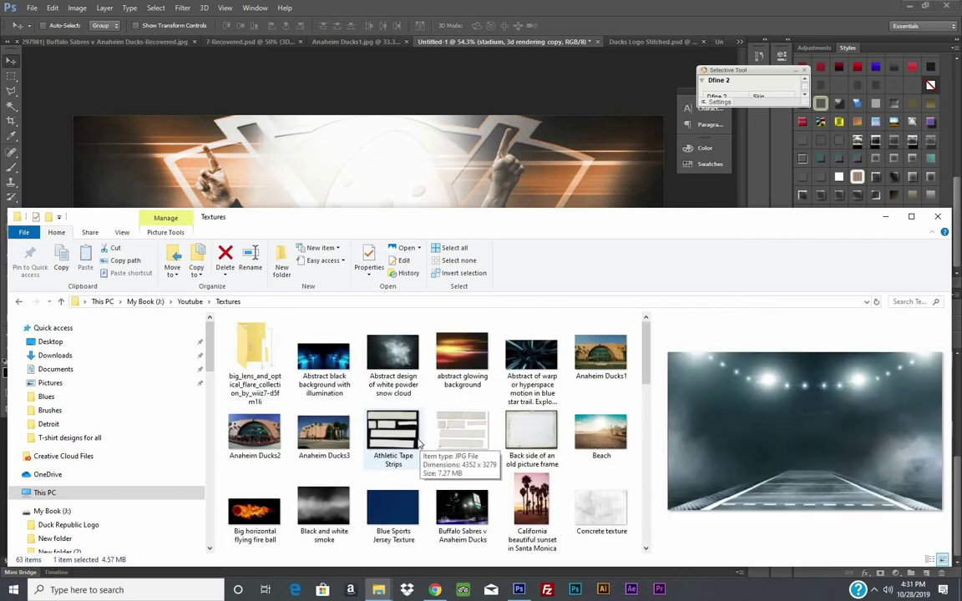
left_click(332, 368)
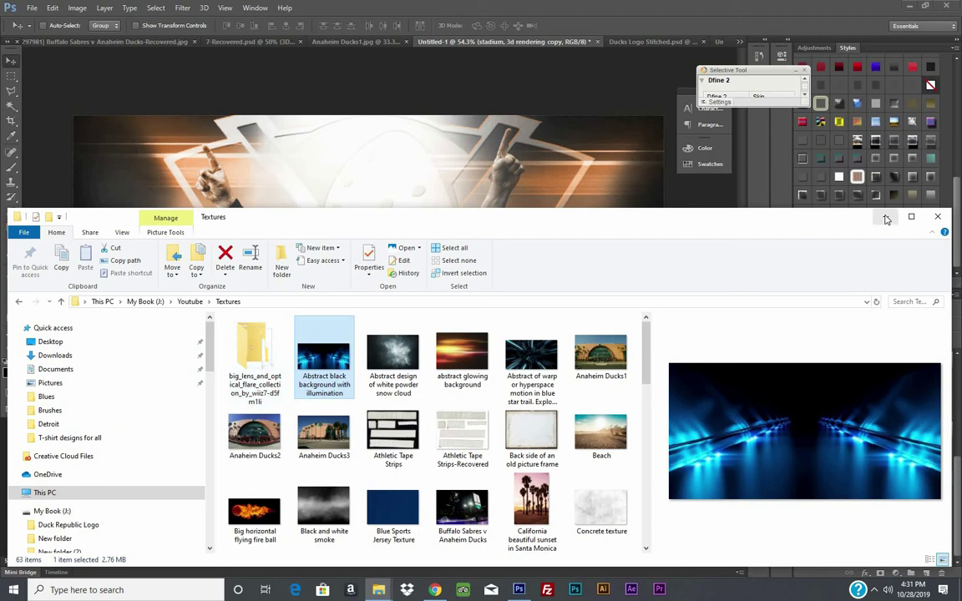
scroll(491, 466, "down", 1)
scroll(491, 465, "down", 1)
scroll(491, 465, "down", 1)
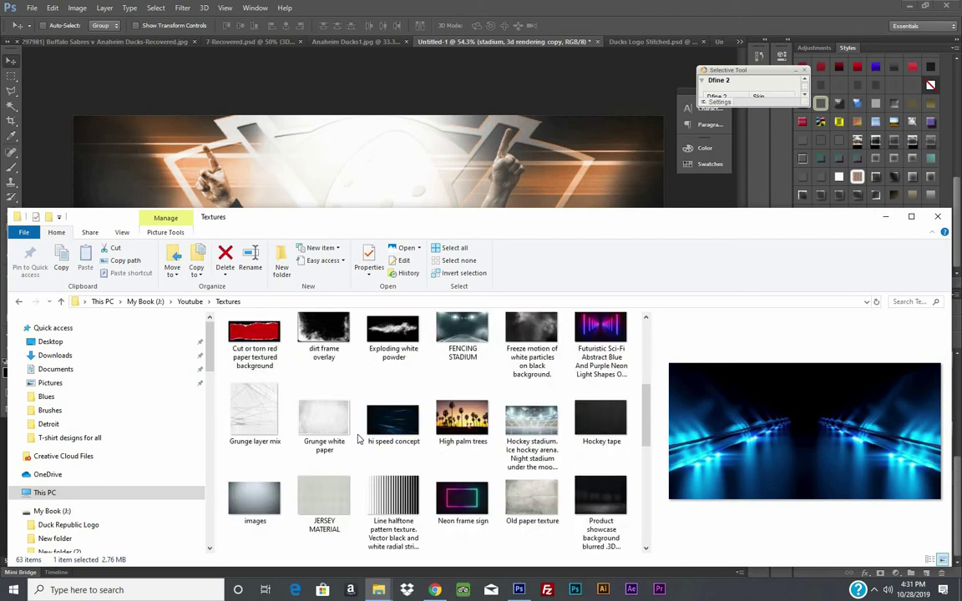
left_click(885, 216)
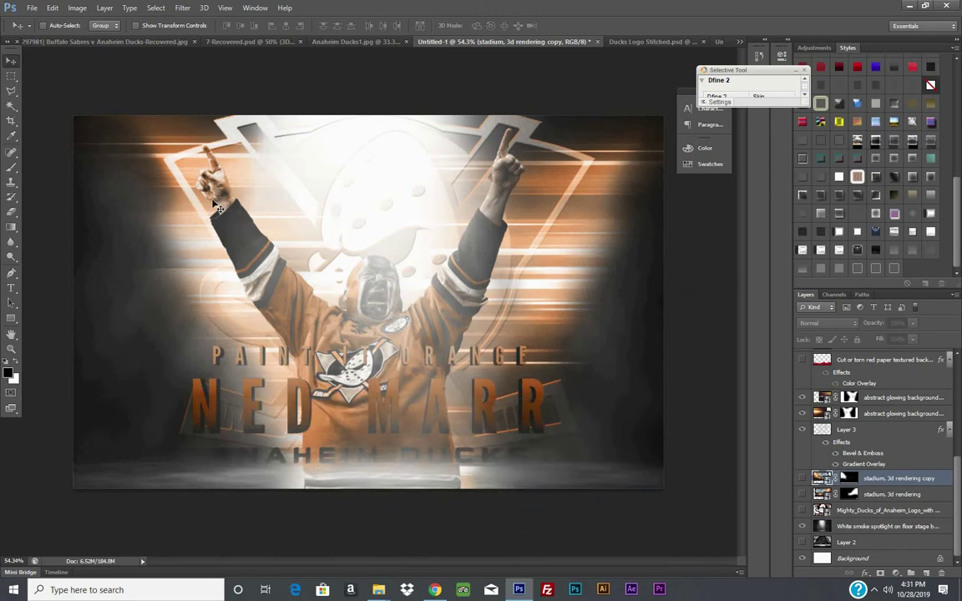
- Scale Layer 3's duck logo to 125.47% and drag the glowing streak layer upward
left_click(802, 430)
left_click(803, 431)
scroll(805, 401, "up", 2)
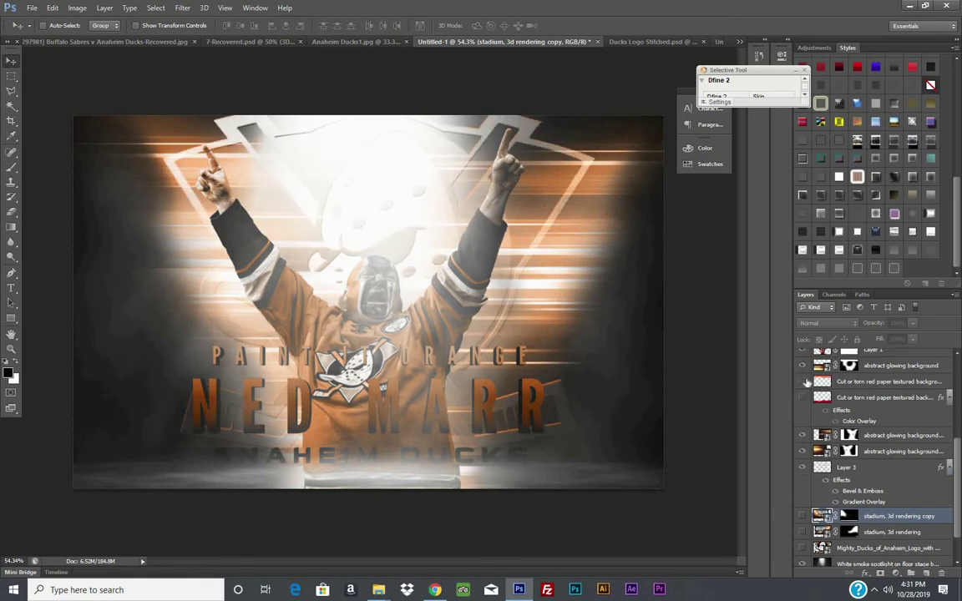
scroll(808, 390, "up", 2)
scroll(812, 417, "down", 4)
left_click(823, 433)
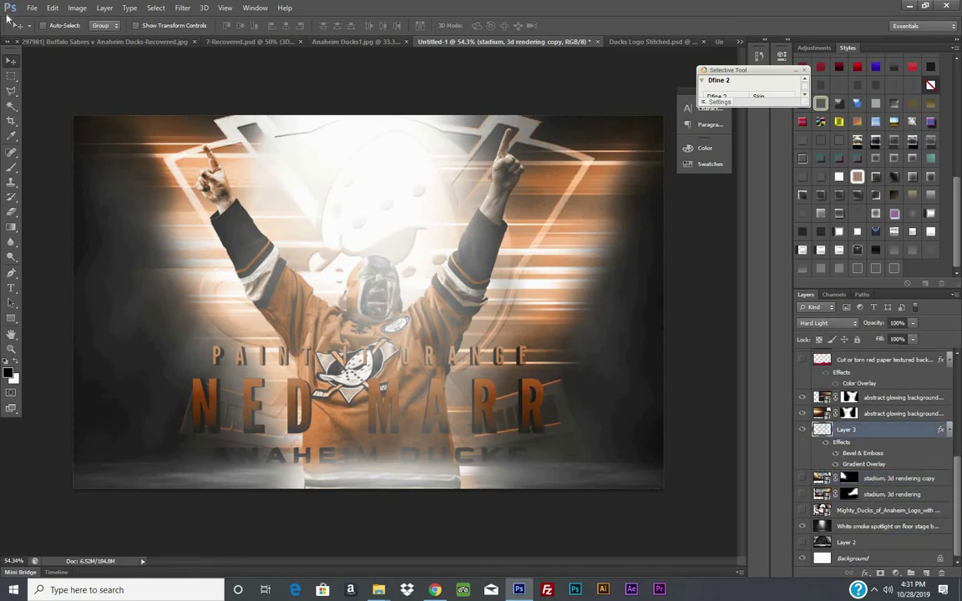
left_click(52, 8)
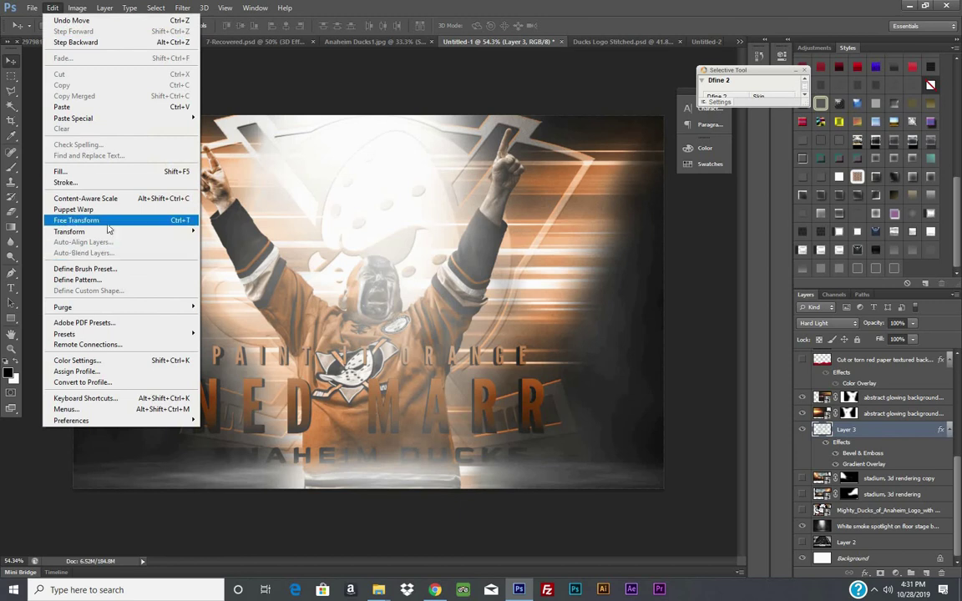
left_click(76, 219)
left_click_drag(595, 495, 650, 543)
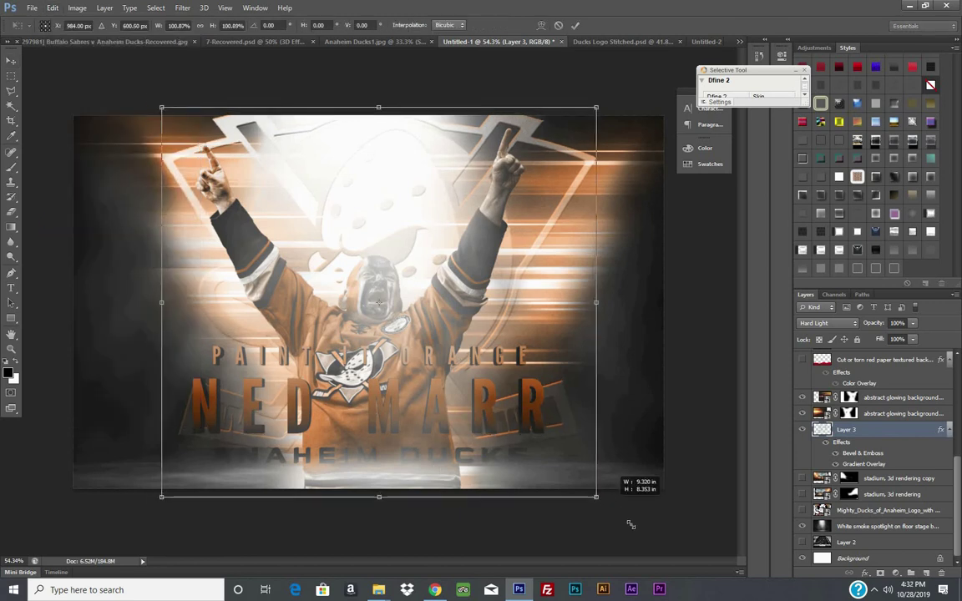
left_click(574, 26)
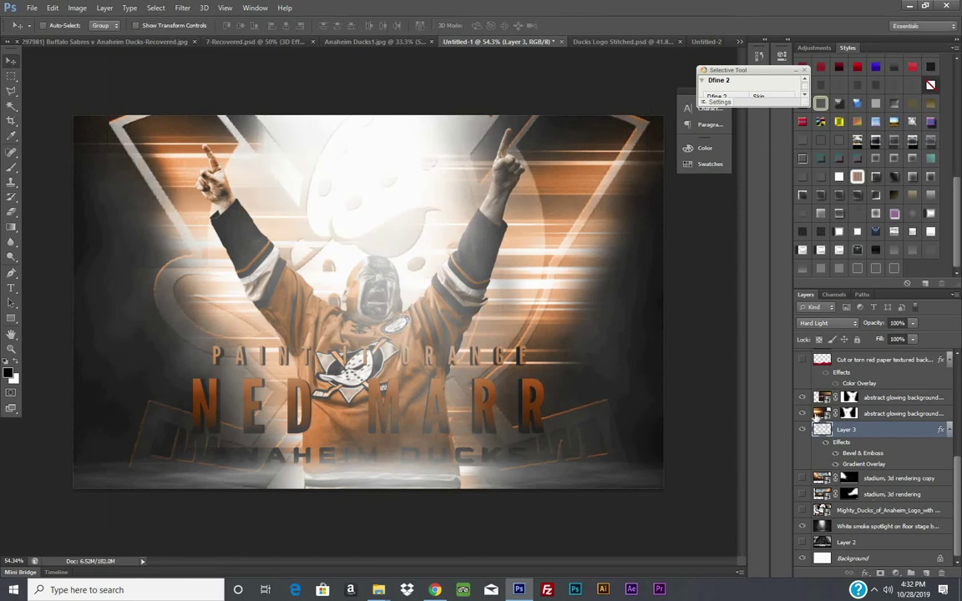
left_click_drag(259, 383, 268, 360)
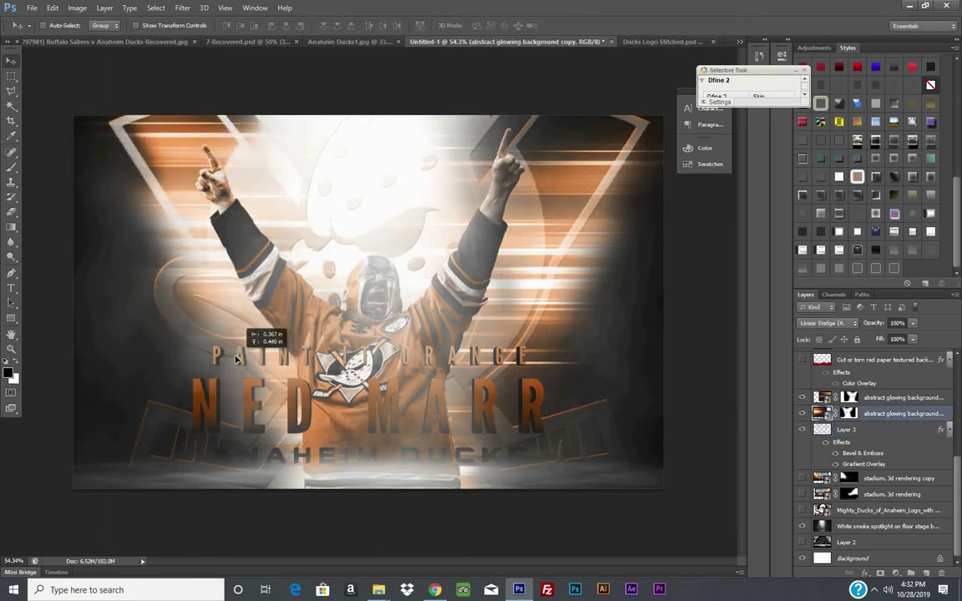
mouse_move(269, 361)
left_mouse_down()
mouse_move(233, 359)
mouse_move(280, 259)
left_mouse_up()
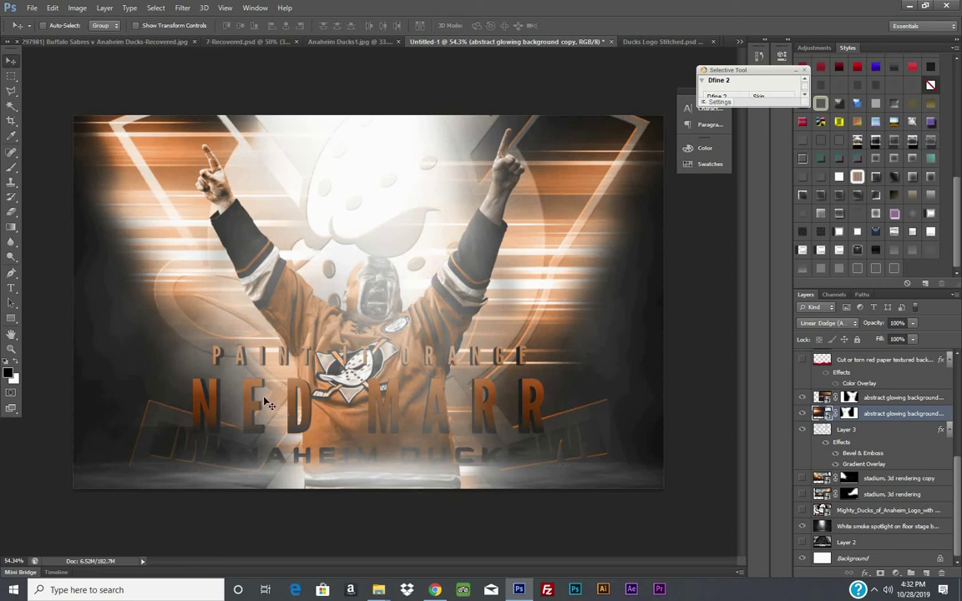
- Close the Anaheim Ducks1.jpg document, choosing not to save its changes
left_click(11, 289)
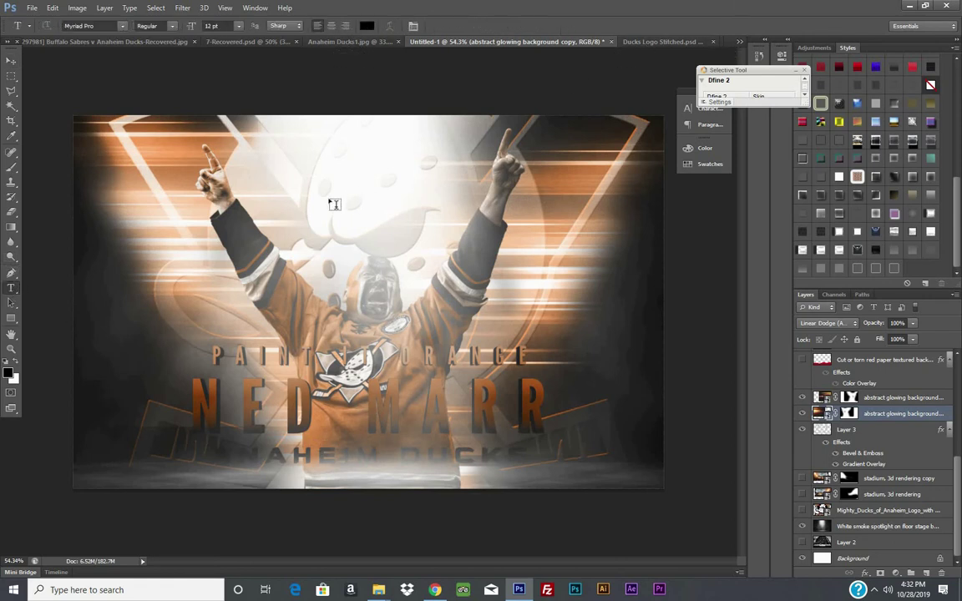
left_click(351, 42)
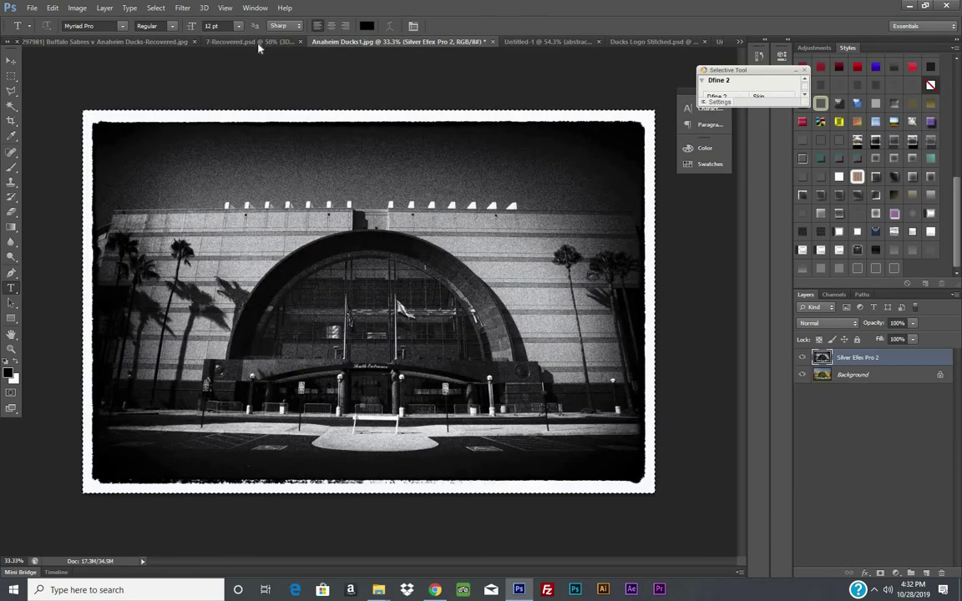
left_click(493, 42)
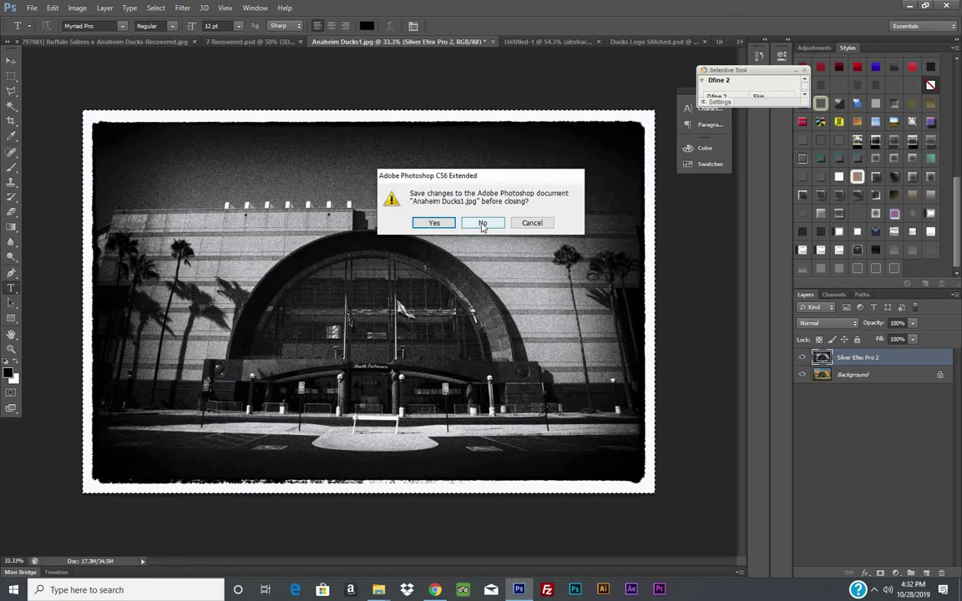
left_click(483, 224)
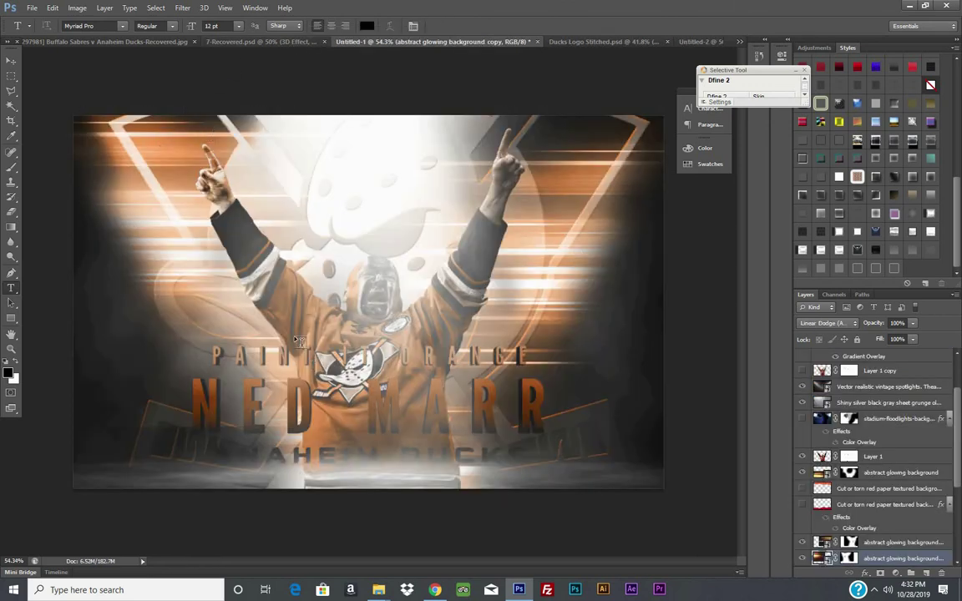
- Select the White smoke spotlight layer and drag its Opacity down to 79%
scroll(873, 455, "up", 2)
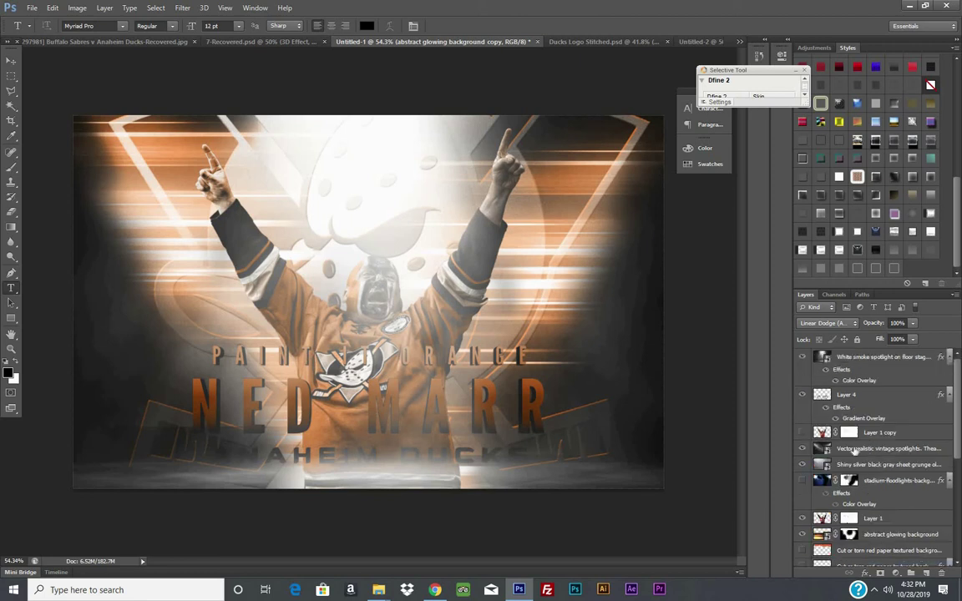
left_click(823, 357)
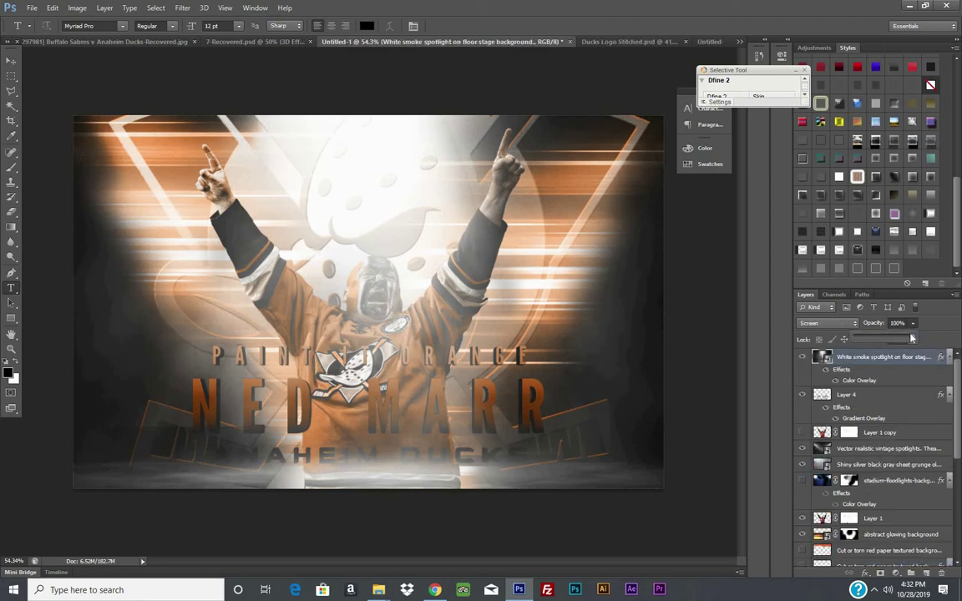
left_click_drag(910, 337, 899, 339)
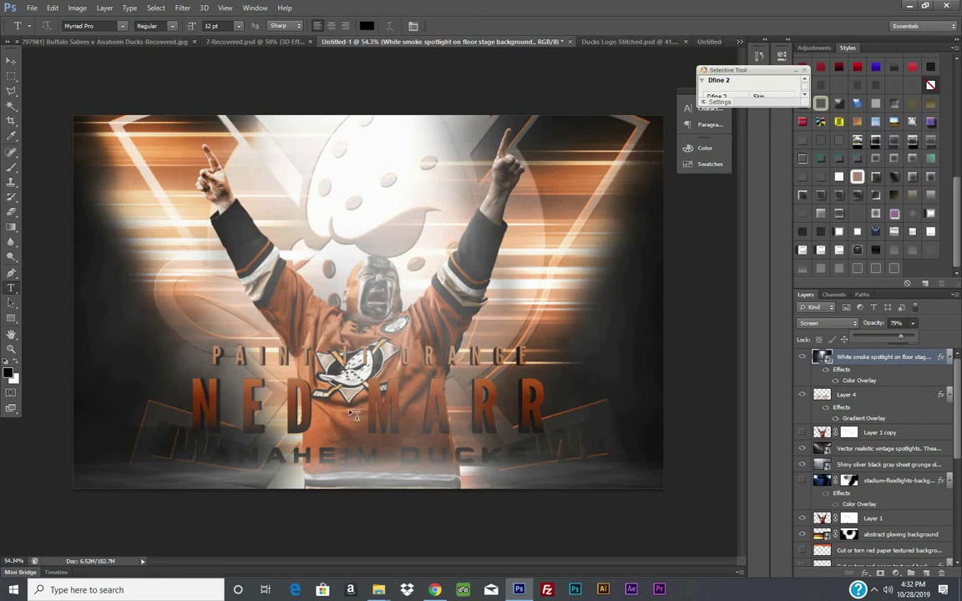
scroll(879, 436, "down", 5)
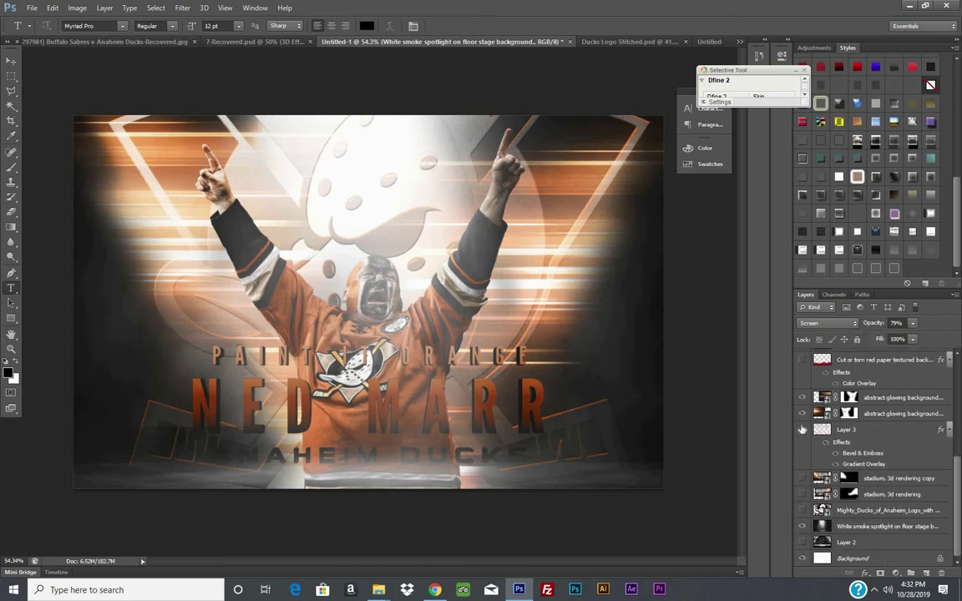
- Give Layer 3 a Normal-mode orange-red (ff4800) drop shadow with lowered opacity
left_click(803, 429)
left_click(802, 429)
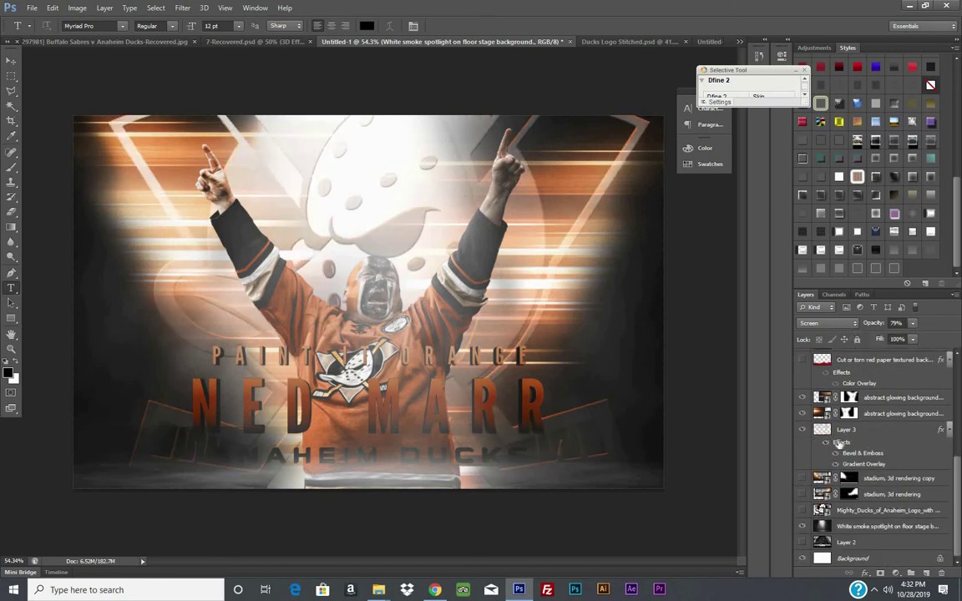
left_click(879, 431)
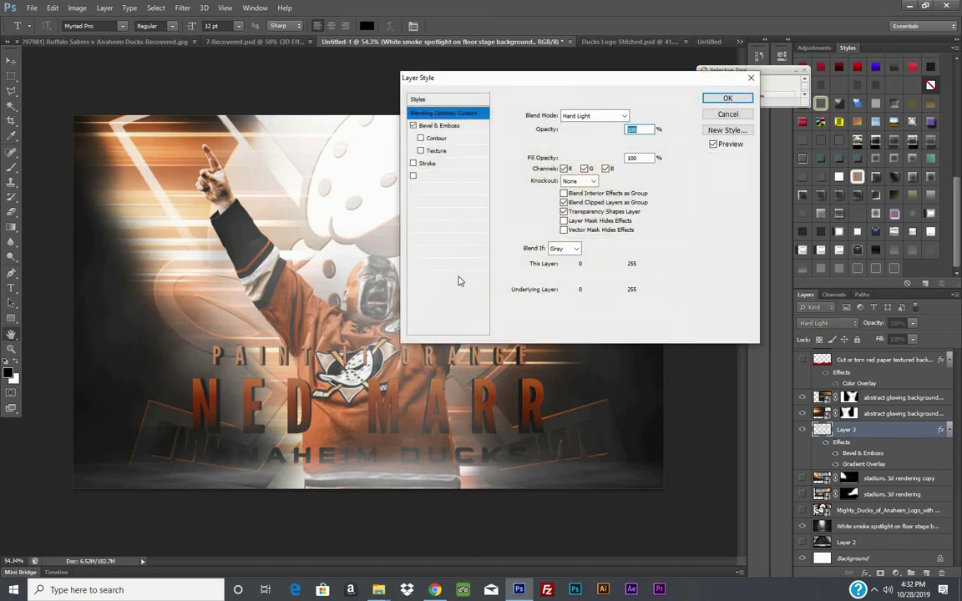
left_click(454, 264)
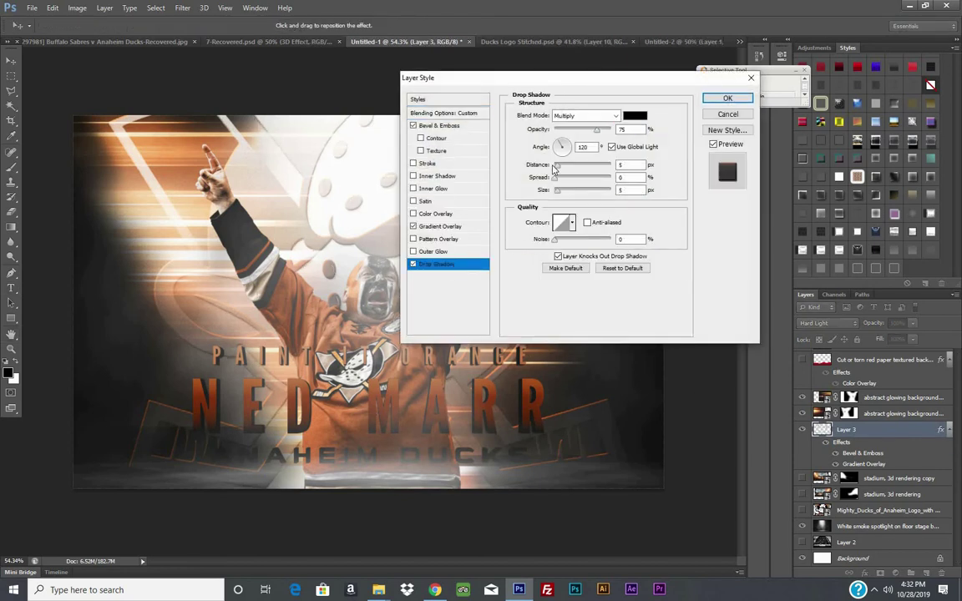
left_click(635, 115)
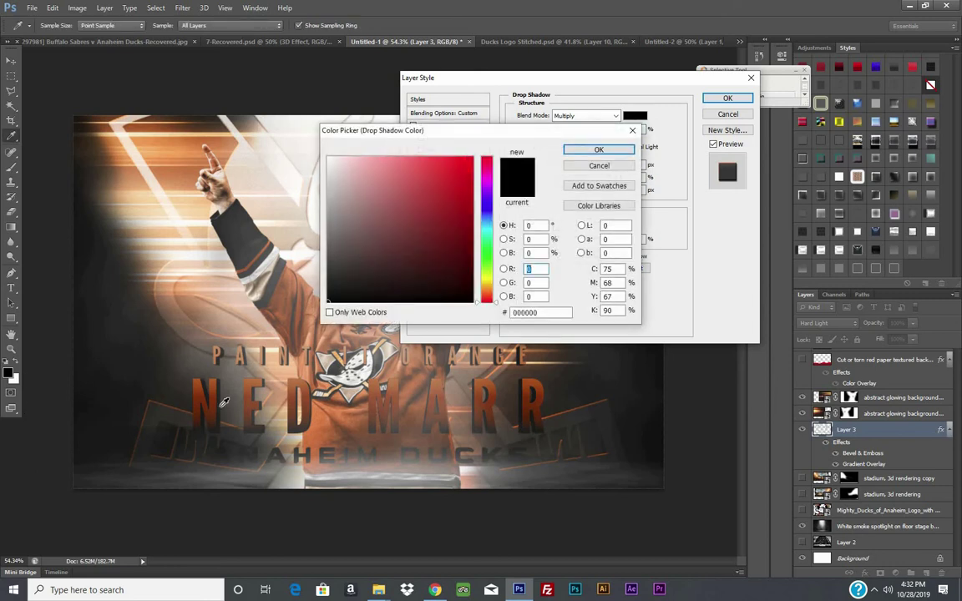
left_click(222, 378)
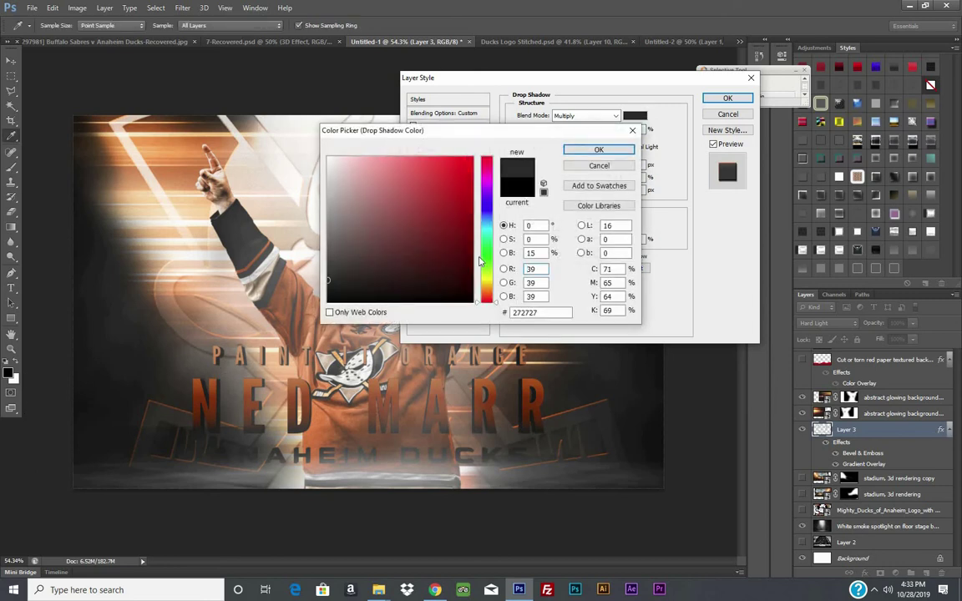
left_click_drag(489, 302, 489, 298)
left_click_drag(515, 145, 516, 151)
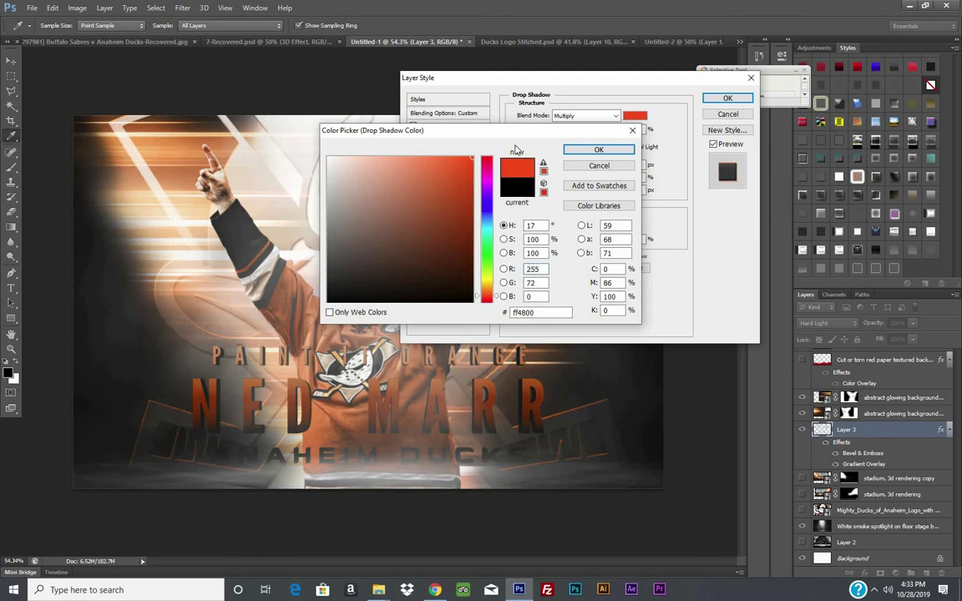
left_click(596, 148)
left_click(595, 115)
left_click(598, 129)
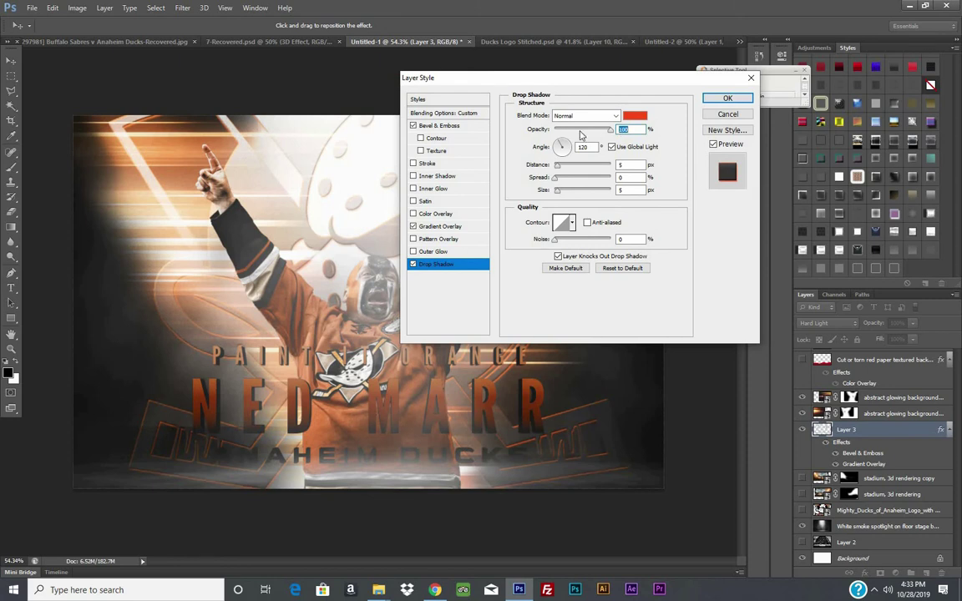
left_click_drag(598, 133, 584, 133)
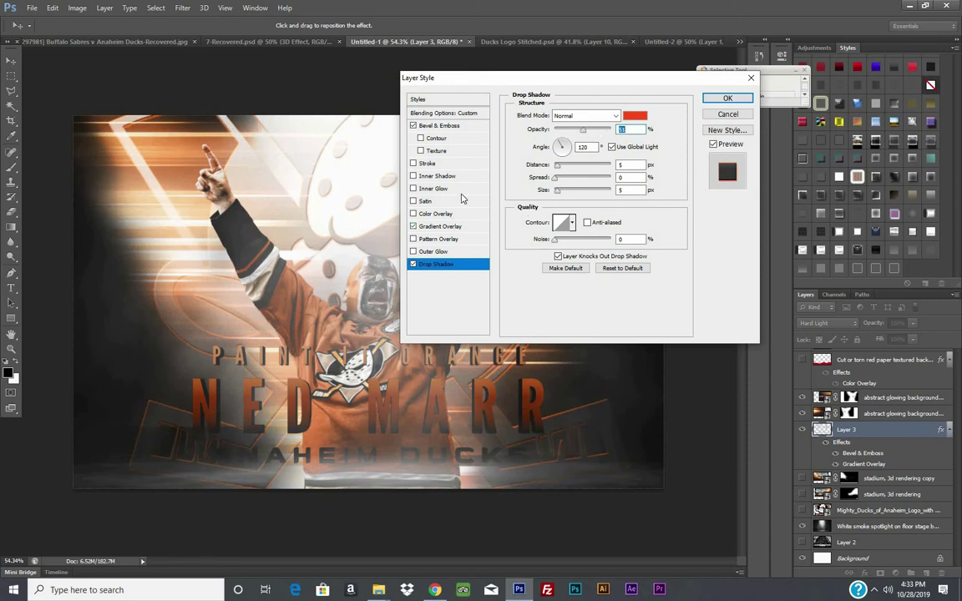
- Add a thin diagonal-line Pattern Overlay, save the effects as a new style, and apply
left_click(448, 240)
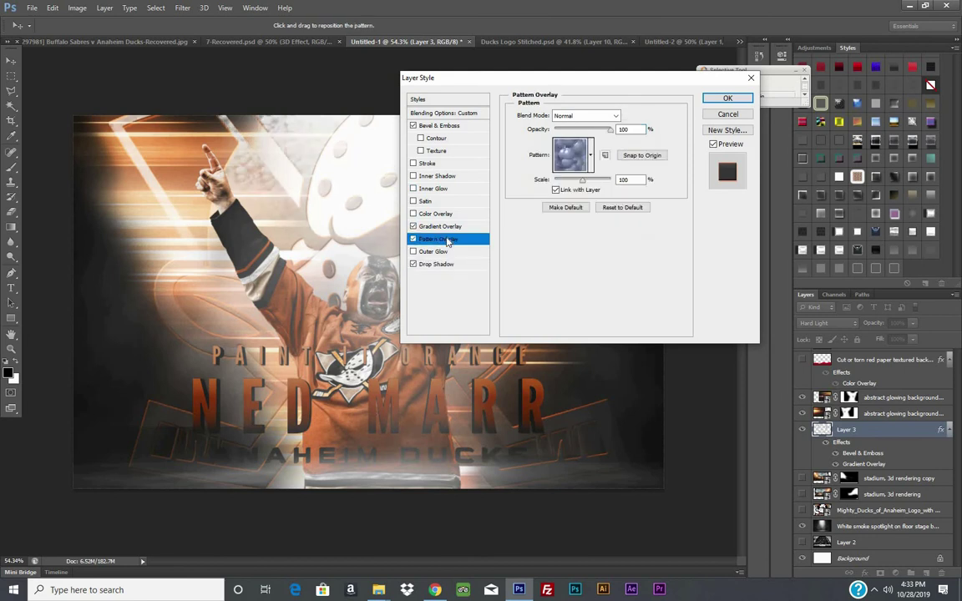
left_click(591, 160)
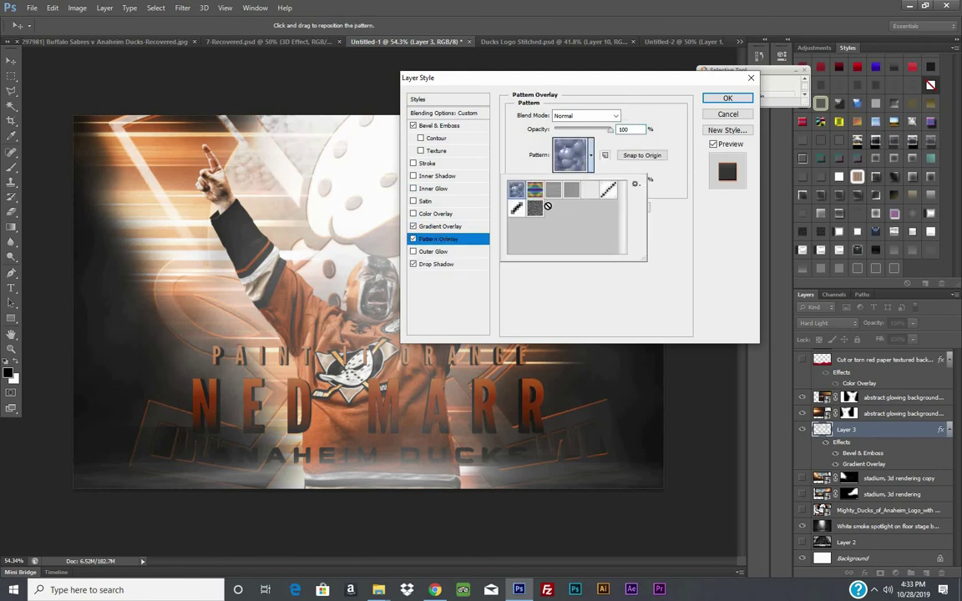
left_click(530, 211)
left_click(515, 211)
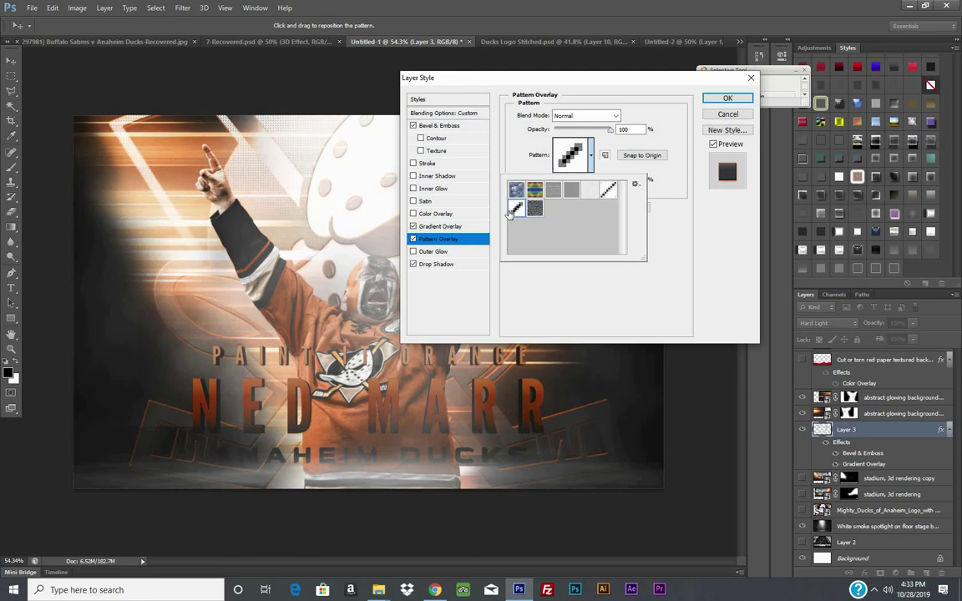
left_click(605, 191)
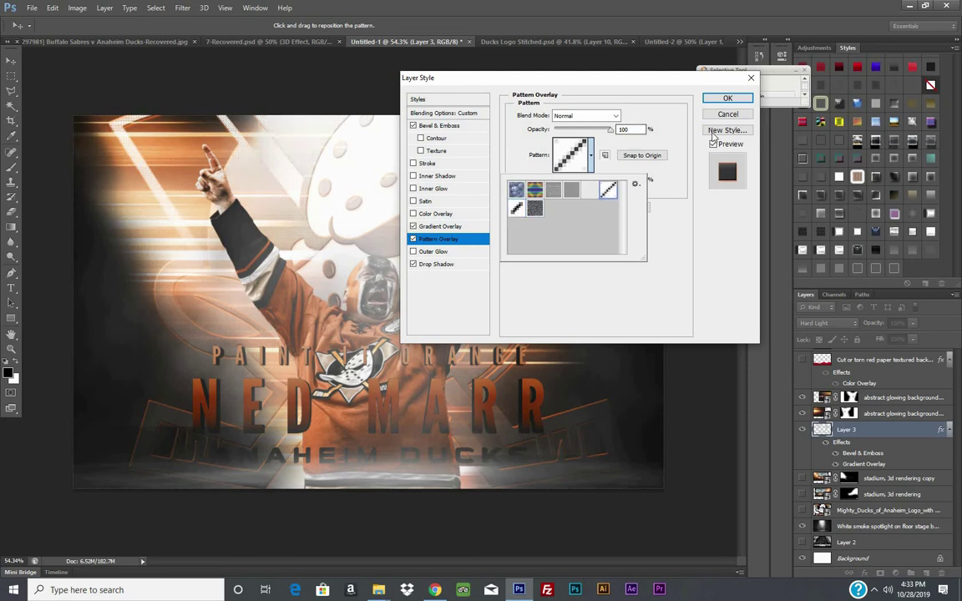
left_click(725, 131)
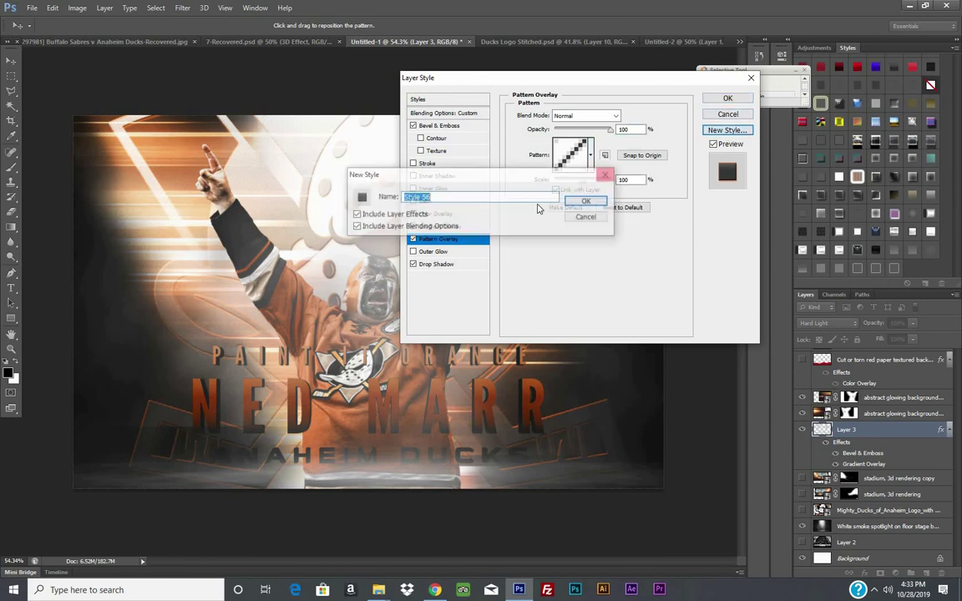
left_click(582, 198)
key("Return")
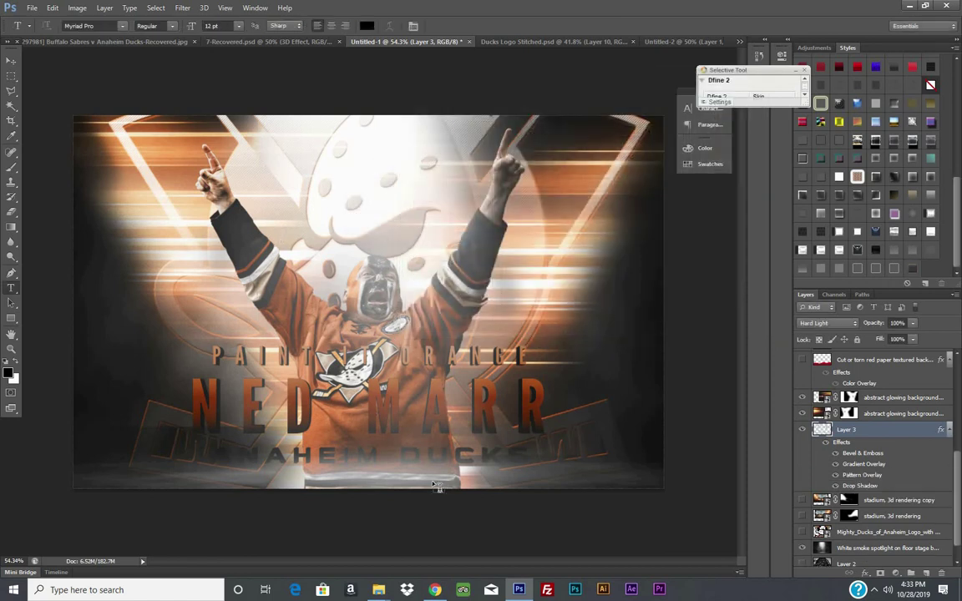
- Drag the Big horizontal flying fire ball image from the Textures folder onto the canvas
left_click(378, 590)
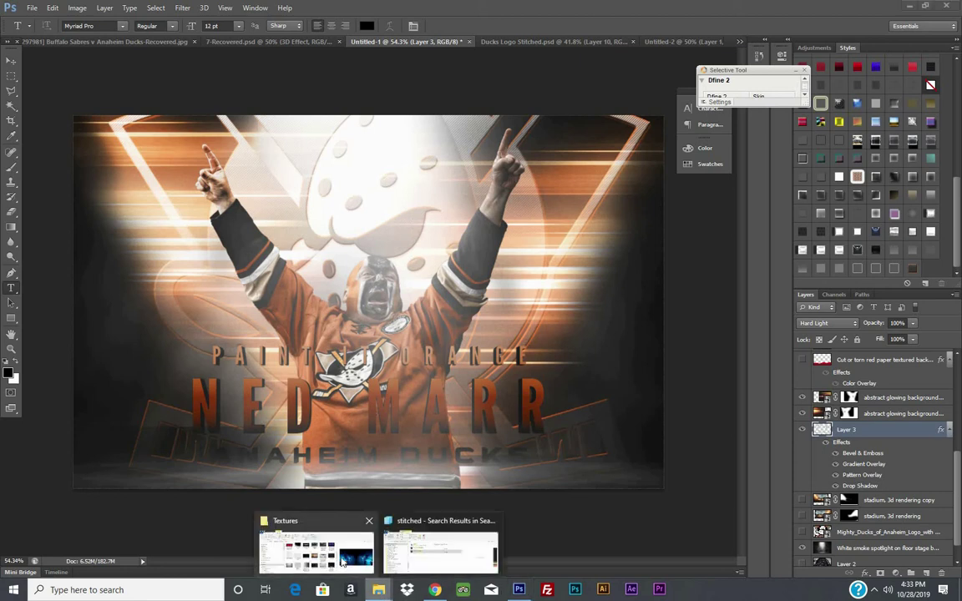
left_click(341, 564)
scroll(309, 443, "down", 5)
scroll(309, 450, "up", 3)
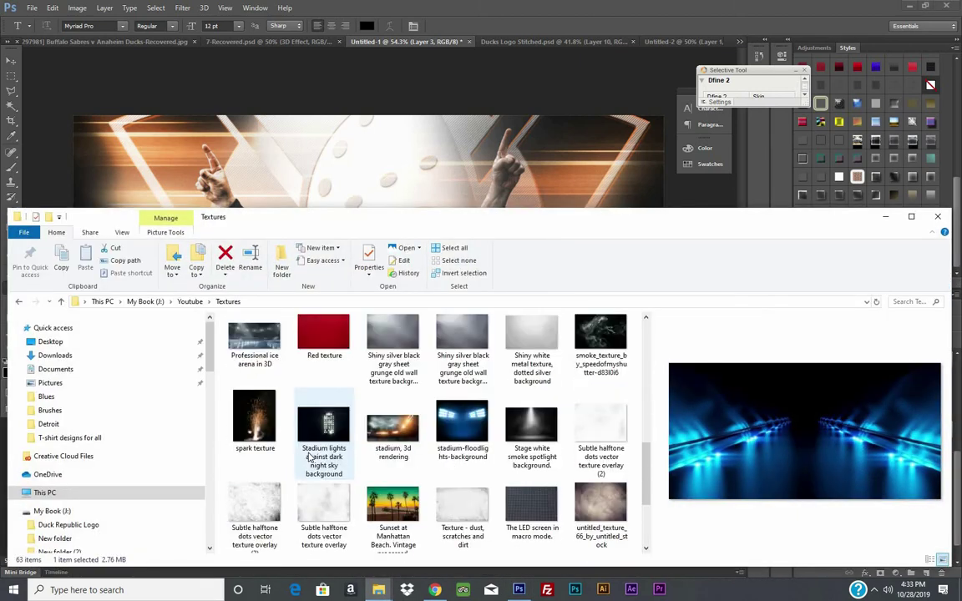
scroll(417, 468, "up", 1)
scroll(439, 493, "up", 2)
scroll(487, 499, "up", 2)
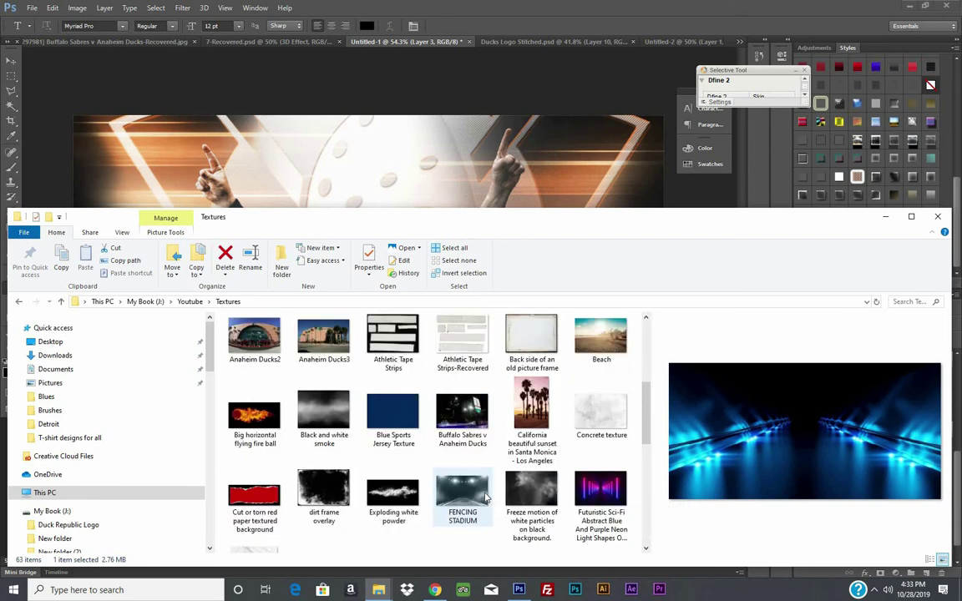
left_click_drag(254, 415, 295, 155)
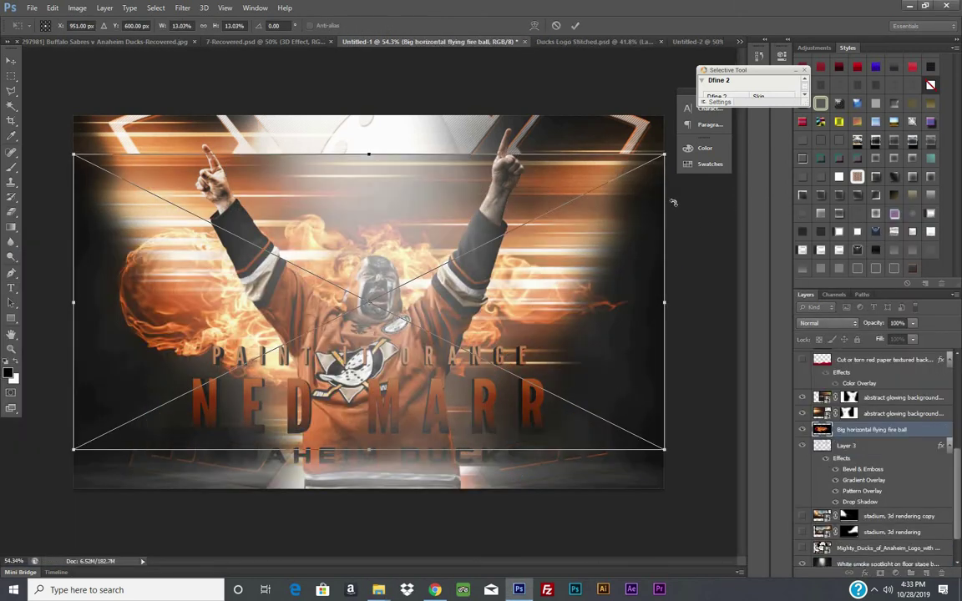
- Rotate the fireball about -68° and place it beside the fan's right arm
left_click_drag(673, 202, 402, 101)
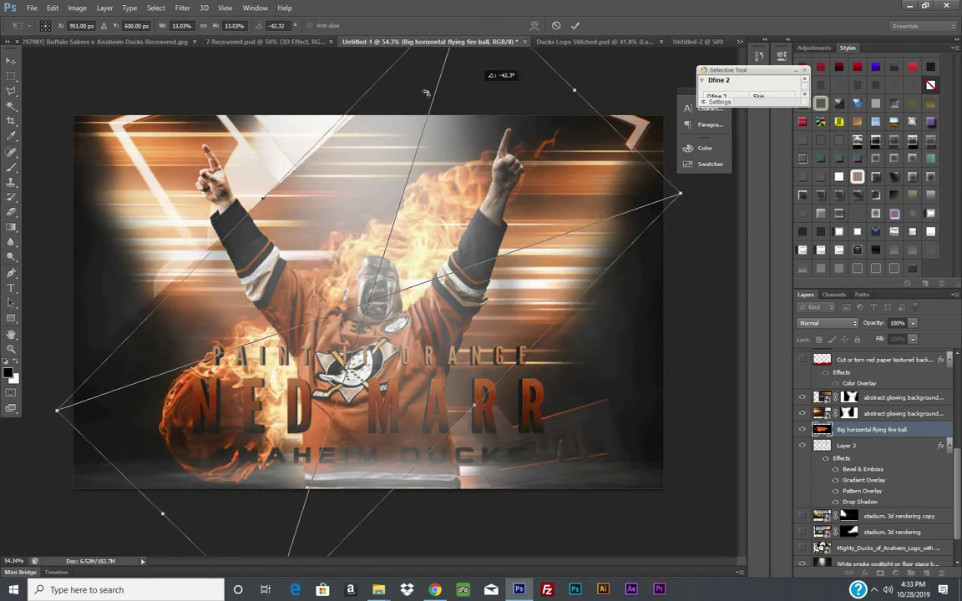
left_click_drag(402, 101, 394, 189)
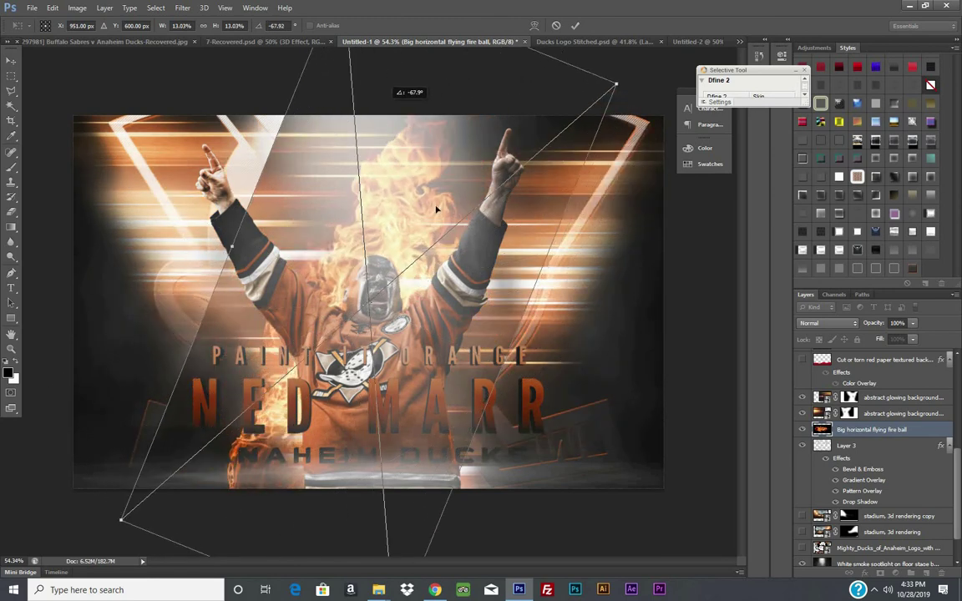
mouse_move(564, 227)
left_mouse_down()
mouse_move(493, 195)
mouse_move(544, 209)
left_mouse_up()
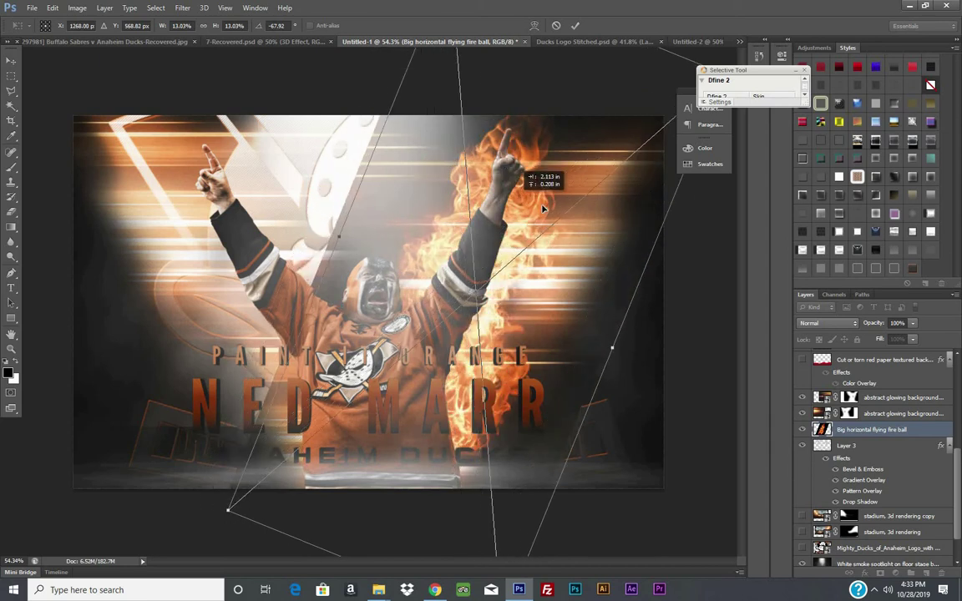
left_click_drag(544, 210, 532, 207)
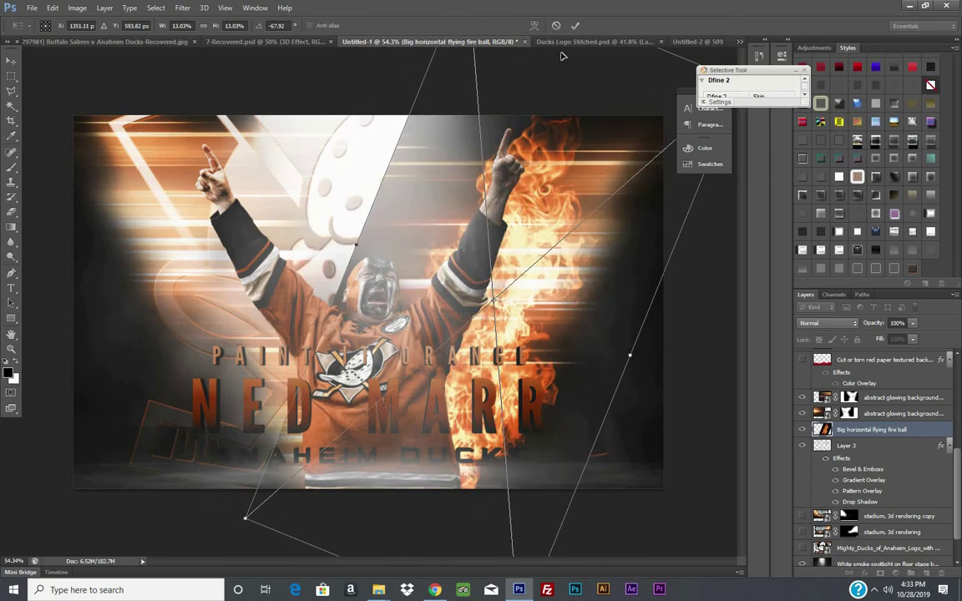
left_click(574, 25)
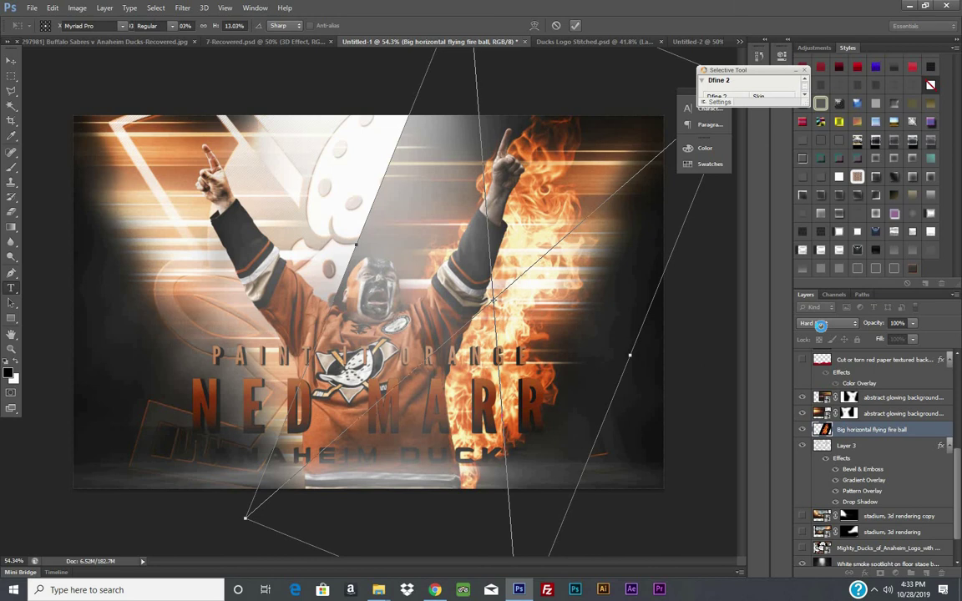
- Set the fireball layer to Screen blending and nudge it slightly left
left_click(823, 323)
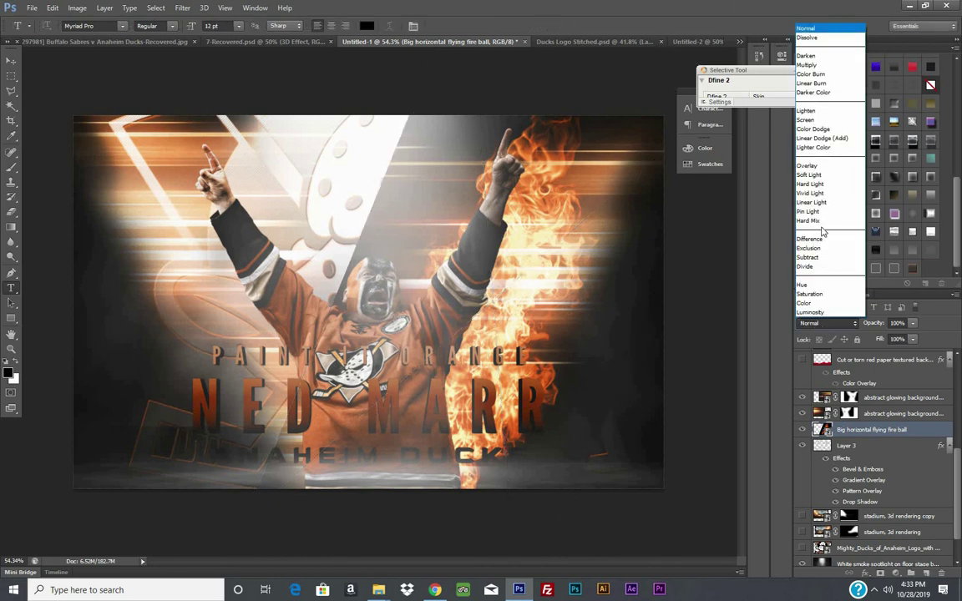
left_click(824, 125)
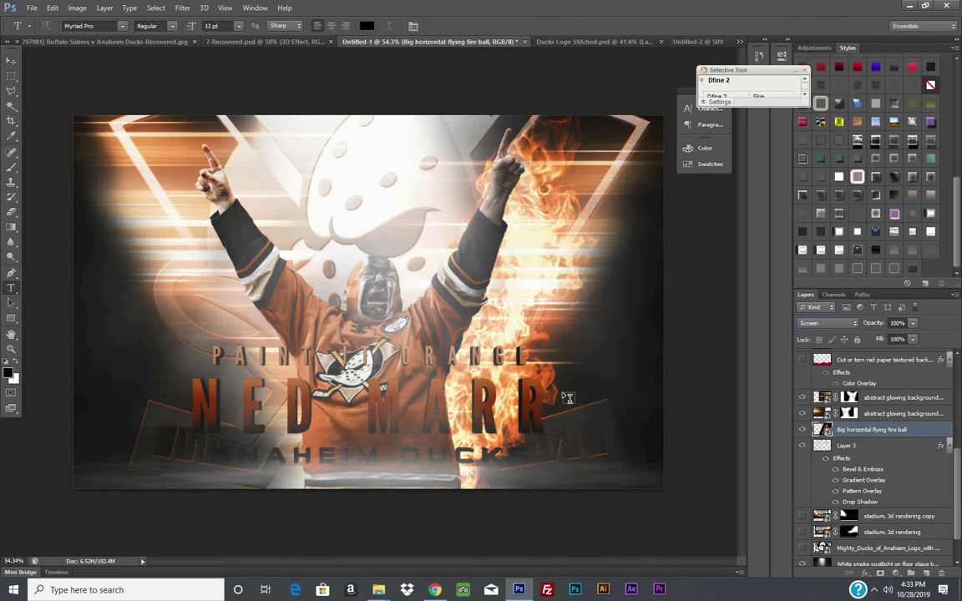
left_click(11, 61)
left_click_drag(541, 291, 526, 291)
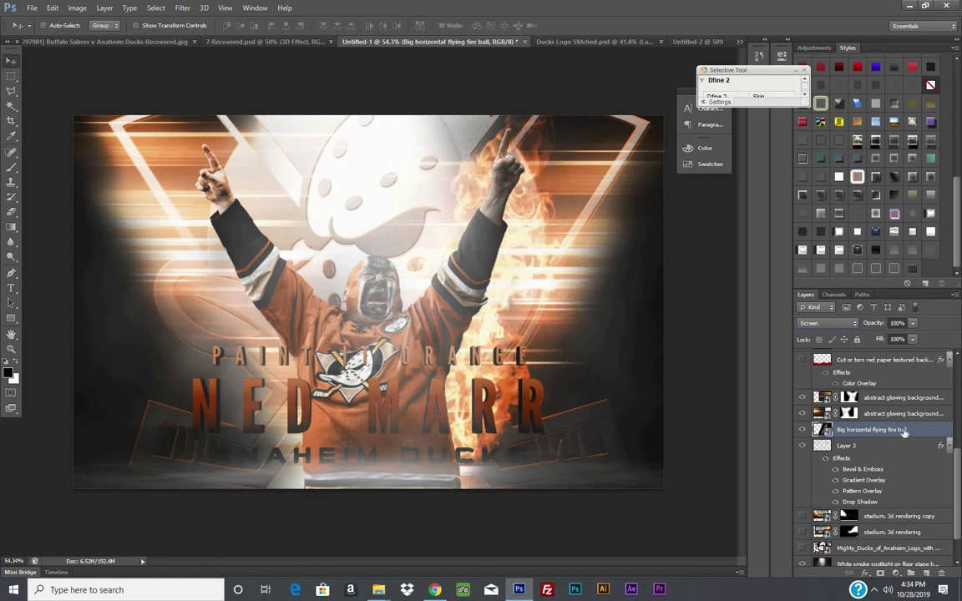
- Duplicate the fireball layer, flip the copy horizontally to the left, shift the original right
right_click(904, 431)
left_click(845, 171)
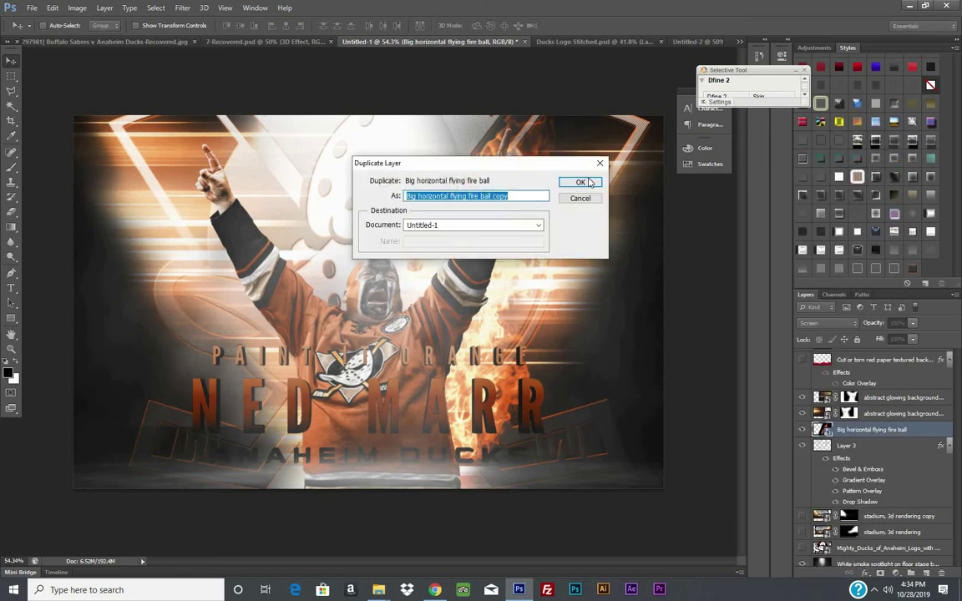
left_click(588, 182)
left_click(53, 8)
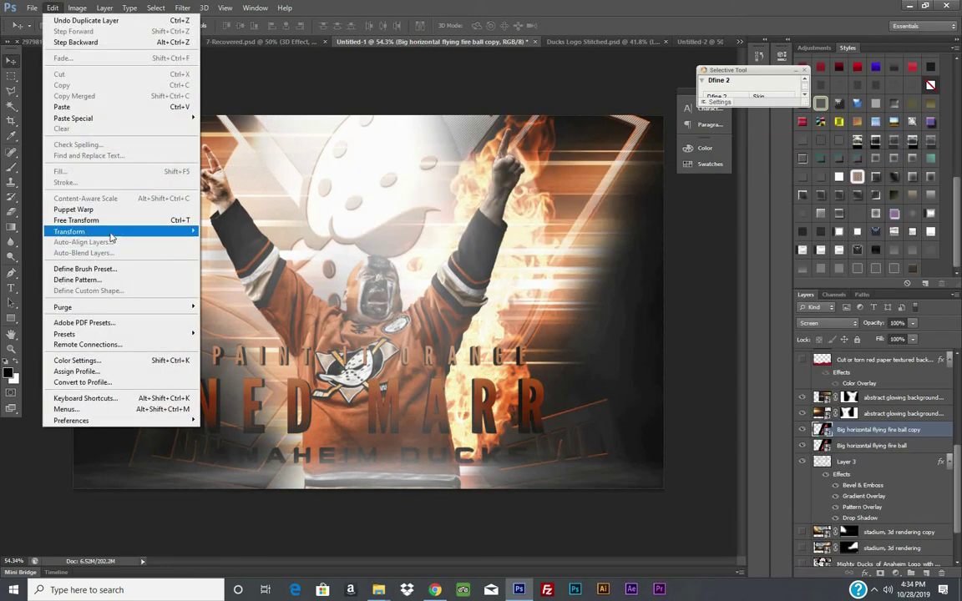
mouse_move(70, 231)
left_click(227, 352)
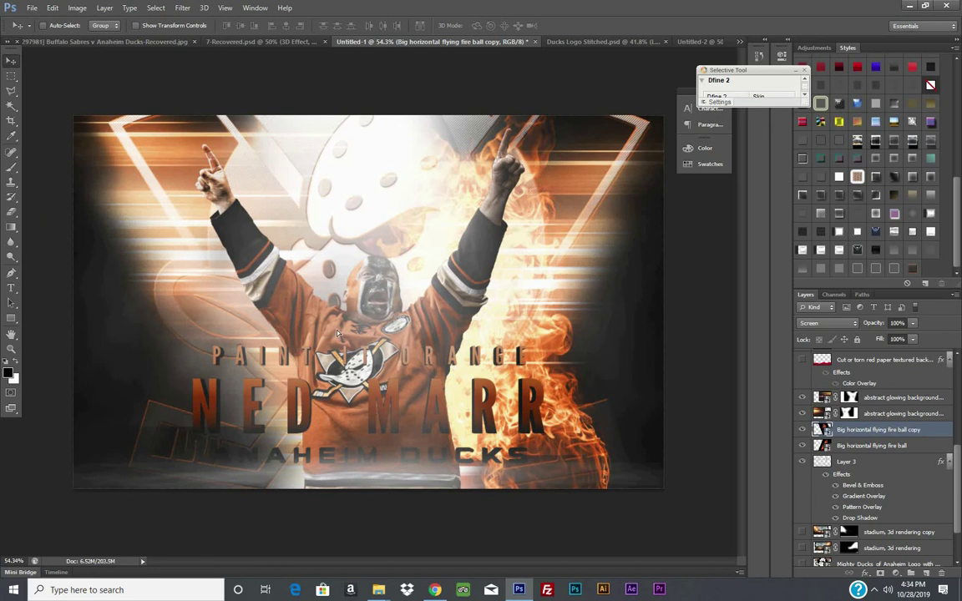
left_click_drag(338, 333, 296, 343)
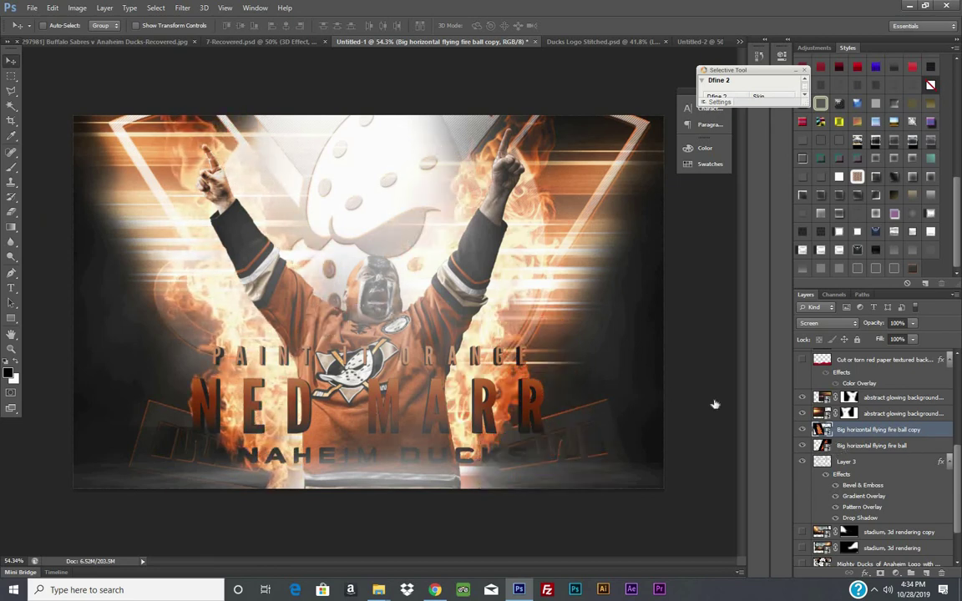
left_click_drag(522, 318, 537, 324)
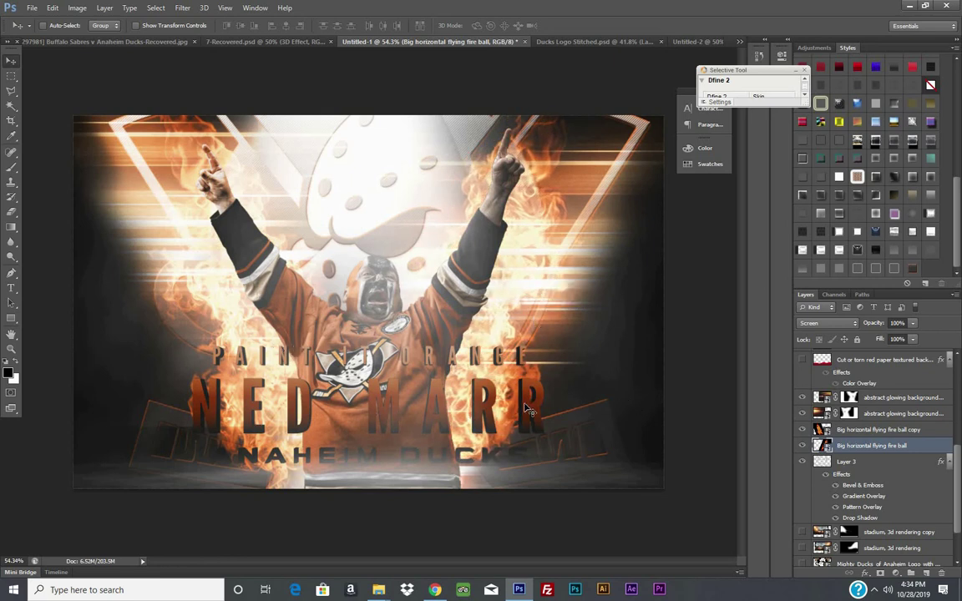
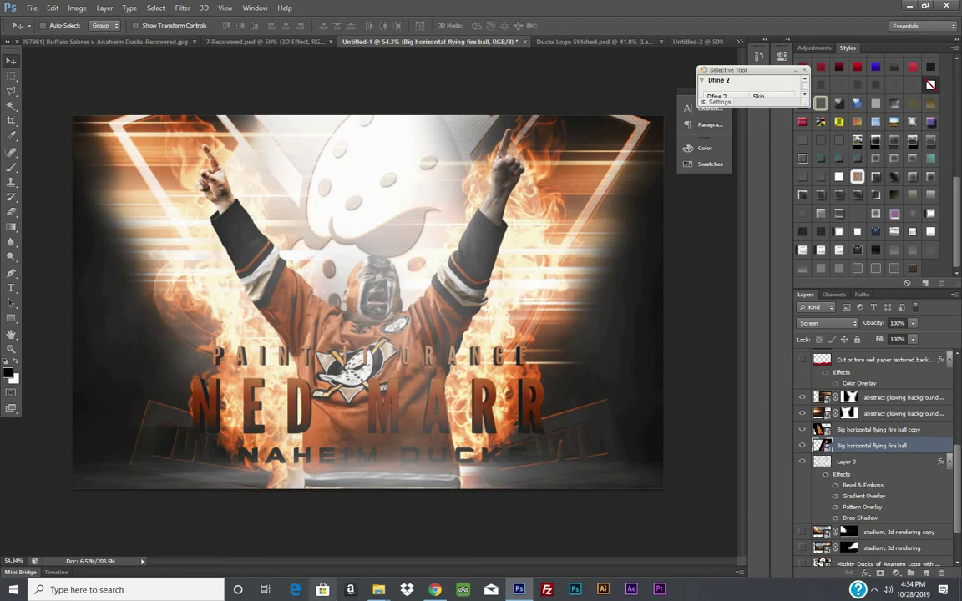
- Try red lens-flare image 3 on the poster, then cancel its placement
mouse_move(378, 591)
left_click(315, 565)
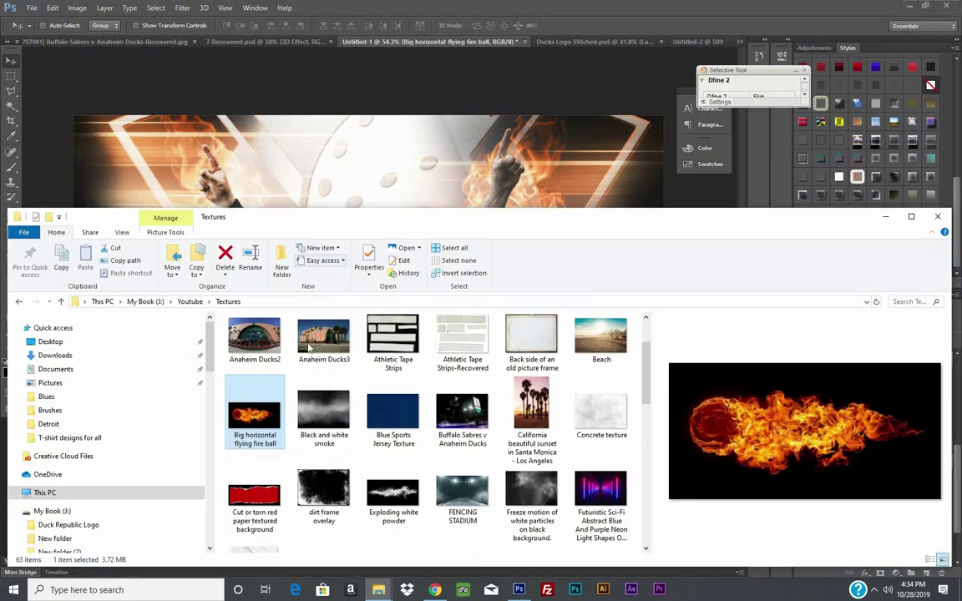
double_click(267, 367)
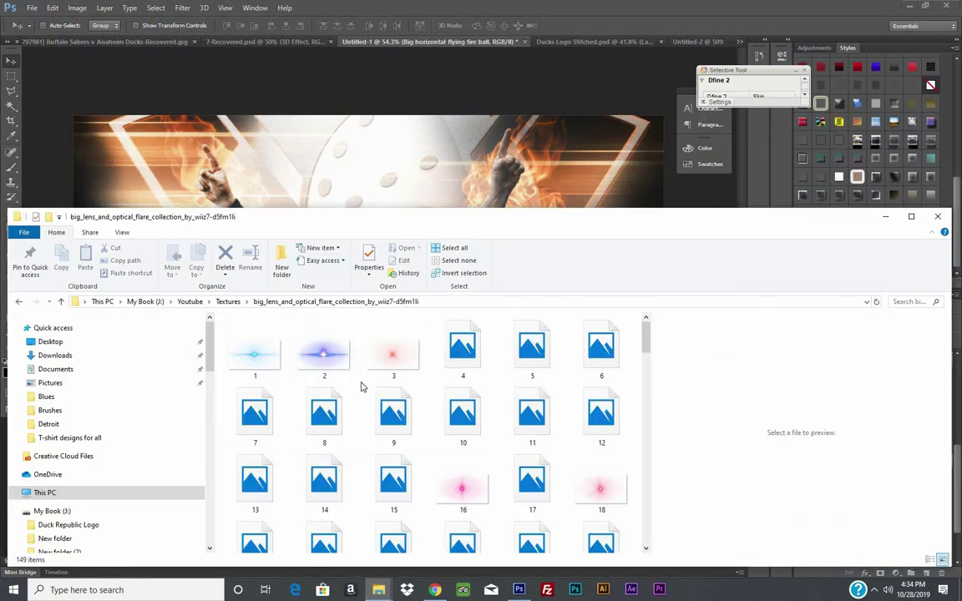
left_click(395, 362)
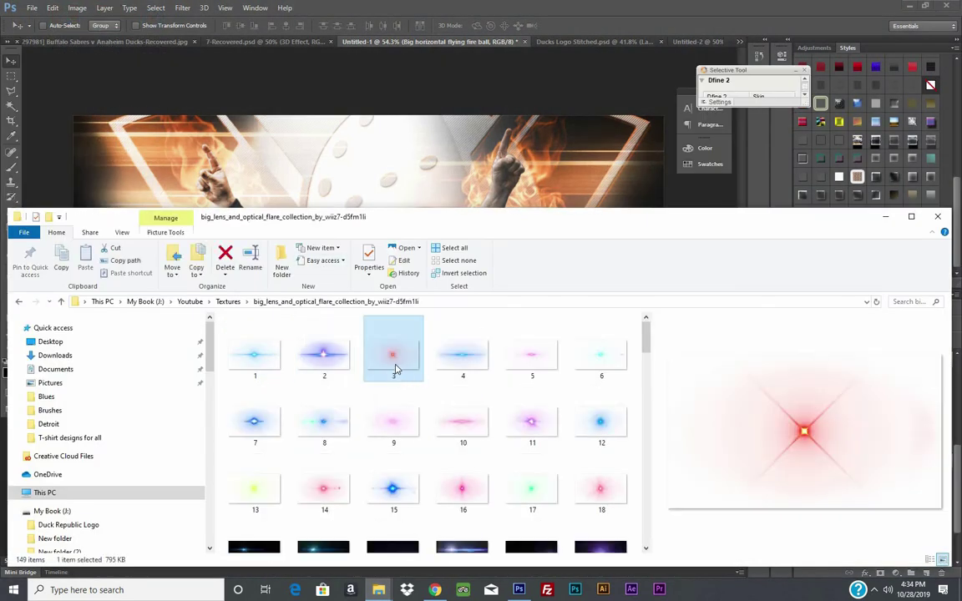
left_click_drag(391, 359, 353, 178)
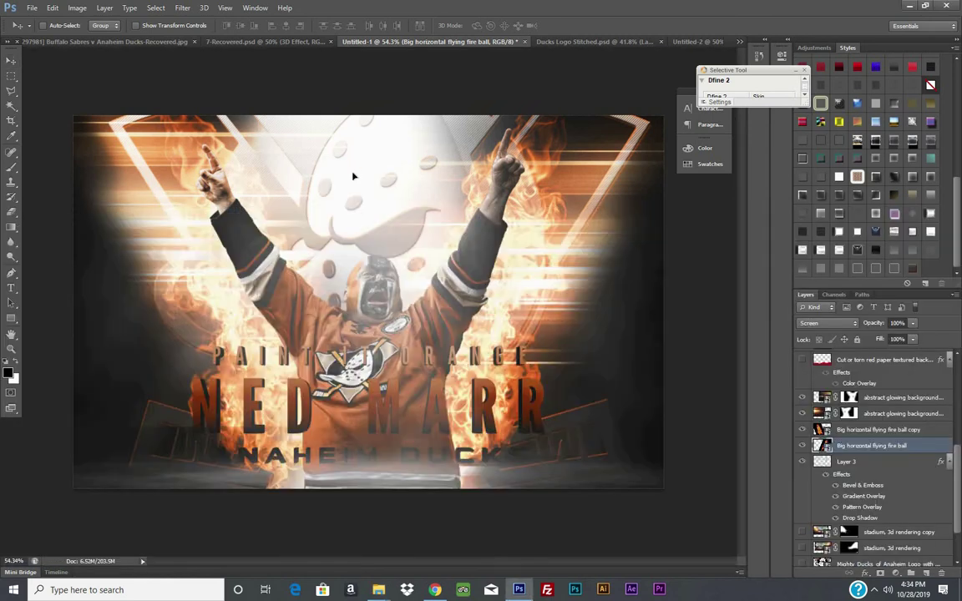
left_click_drag(365, 266, 273, 320)
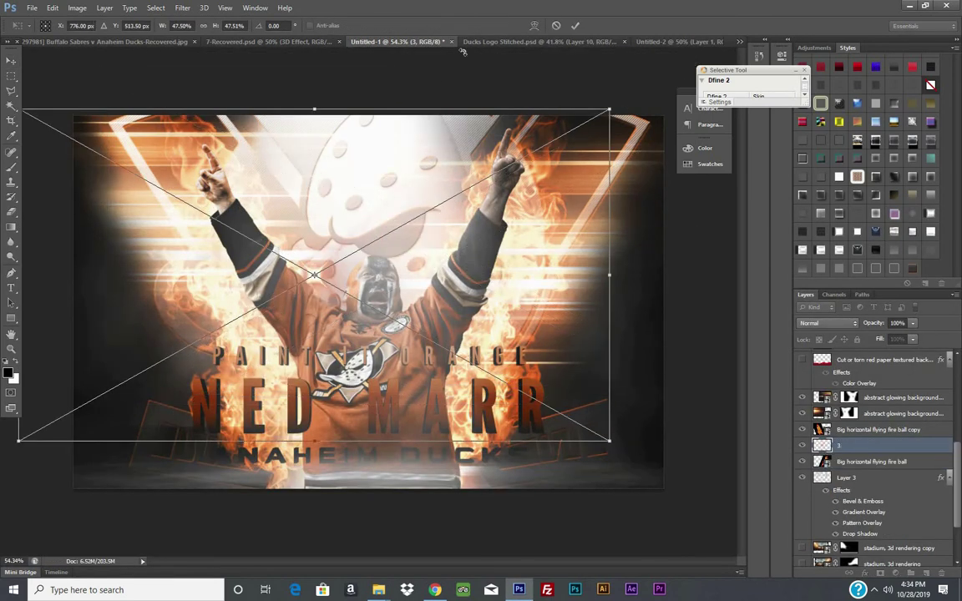
left_click(556, 26)
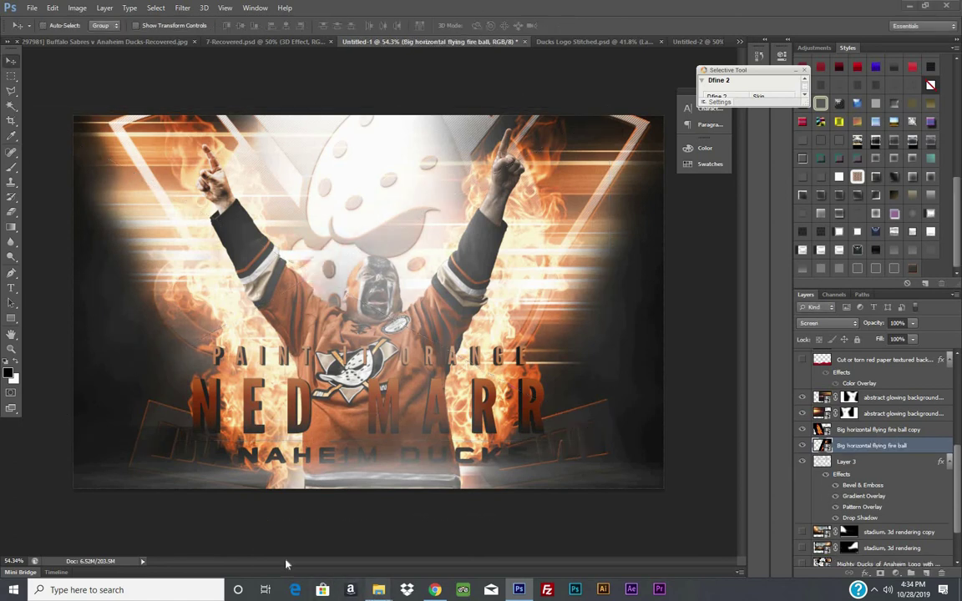
- Try blue flare 12 shrunk on the poster, cancel it, and bring the flare folder back
left_click(286, 565)
left_click(456, 491)
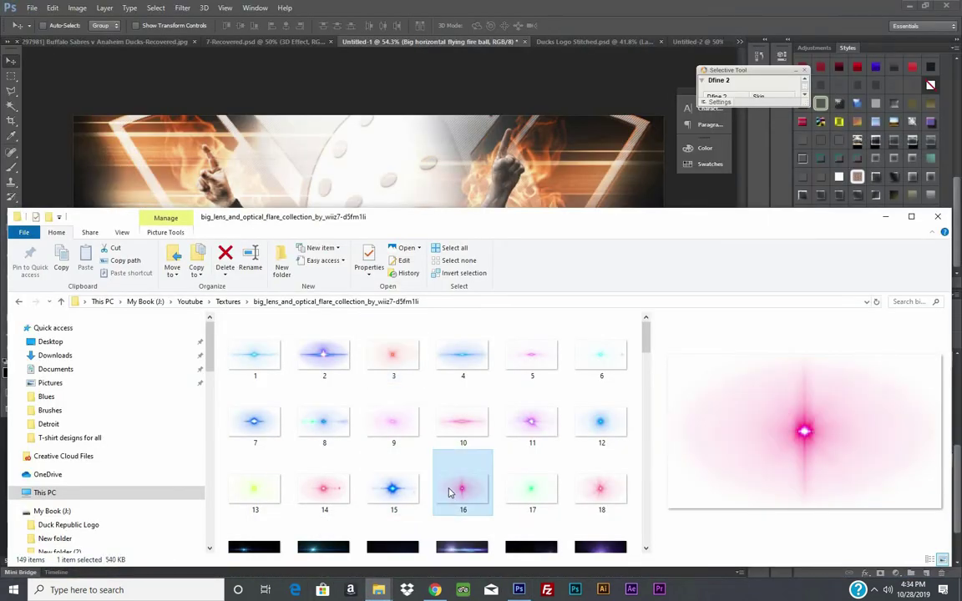
left_click(459, 435)
left_click(597, 428)
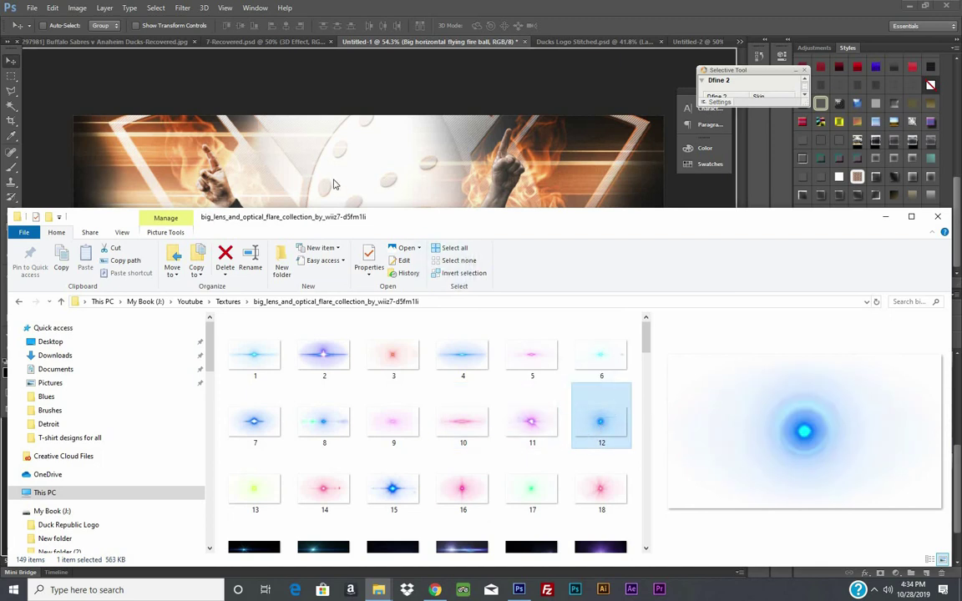
left_click_drag(355, 211, 309, 175)
left_click_drag(361, 201, 524, 305)
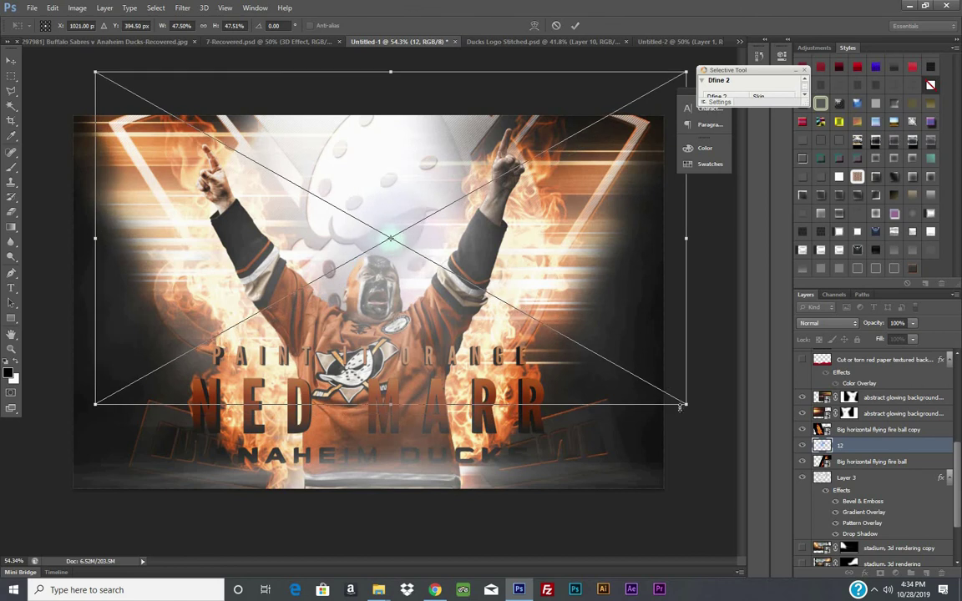
mouse_move(566, 373)
left_mouse_down()
mouse_move(263, 176)
mouse_move(404, 258)
left_mouse_up()
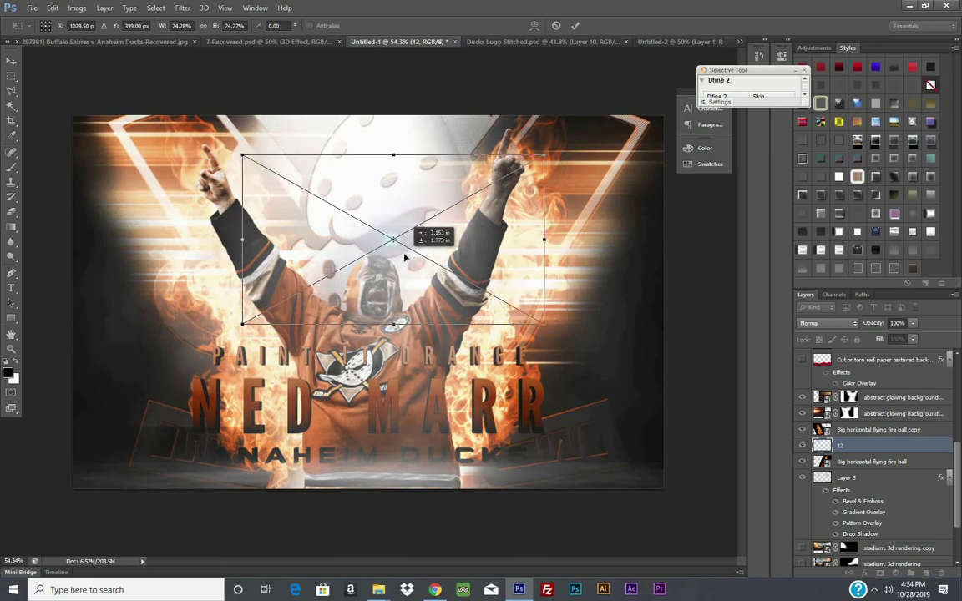
left_click(556, 26)
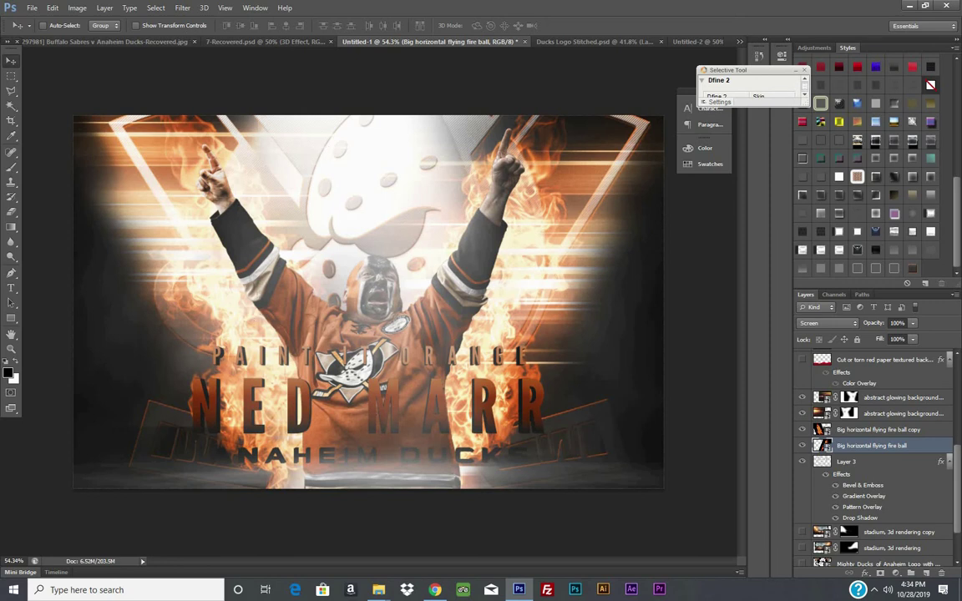
mouse_move(379, 590)
left_click(317, 547)
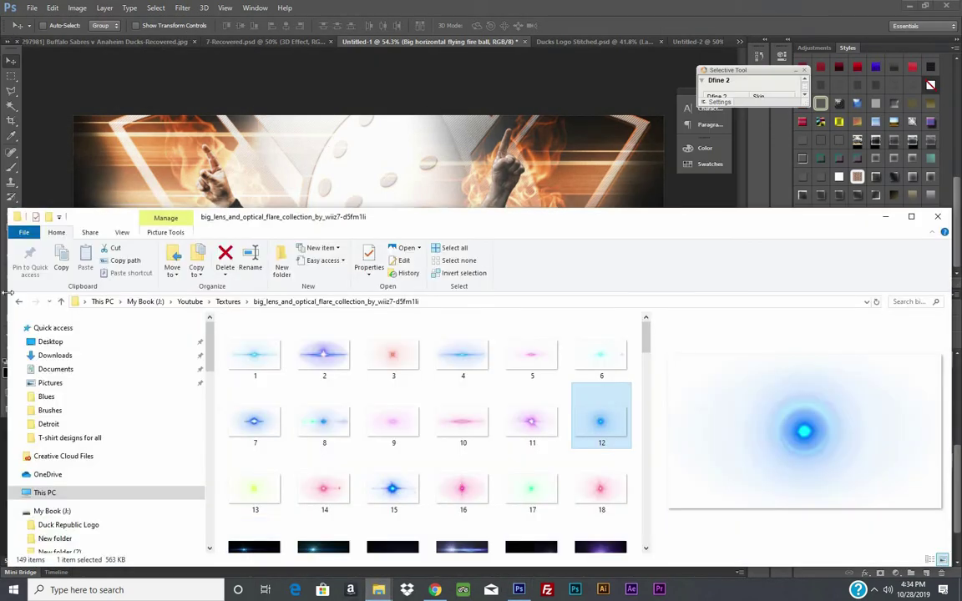
- Place the spark texture tilted over the fan's left arm in Screen blend mode
key("BackSpace")
scroll(282, 496, "down", 2)
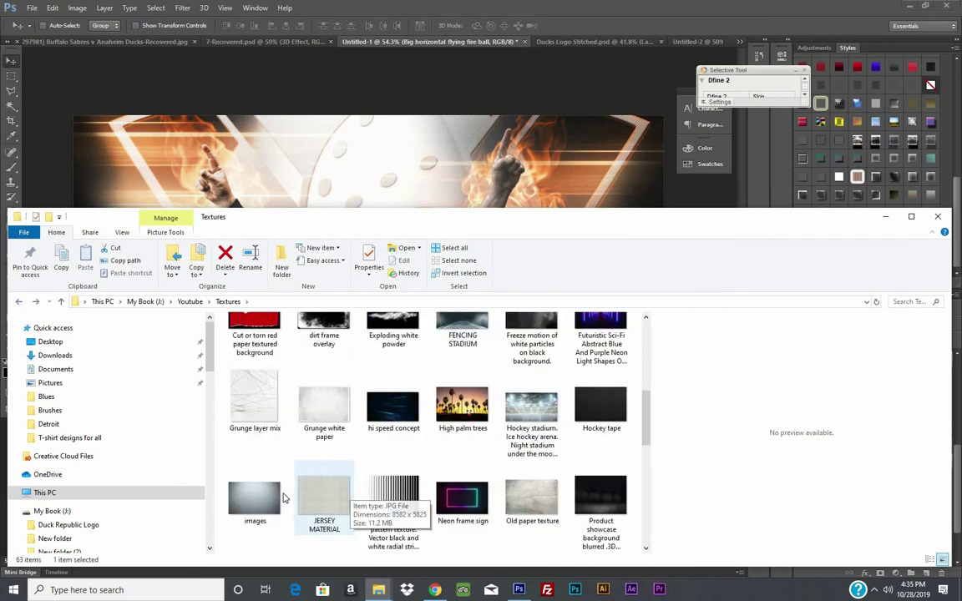
scroll(282, 499, "down", 5)
left_click_drag(255, 399, 387, 355)
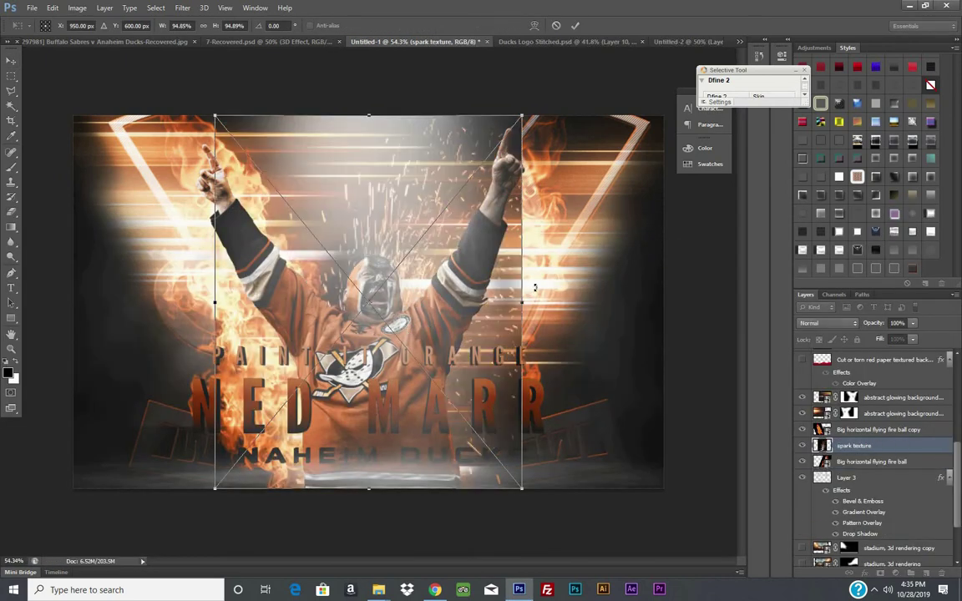
left_click_drag(534, 276, 488, 219)
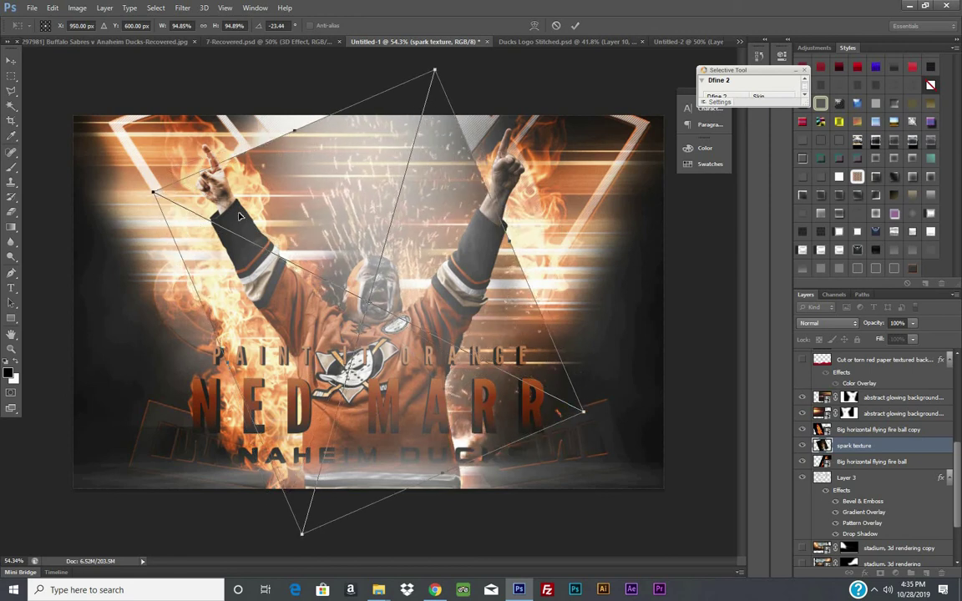
left_click_drag(238, 218, 100, 222)
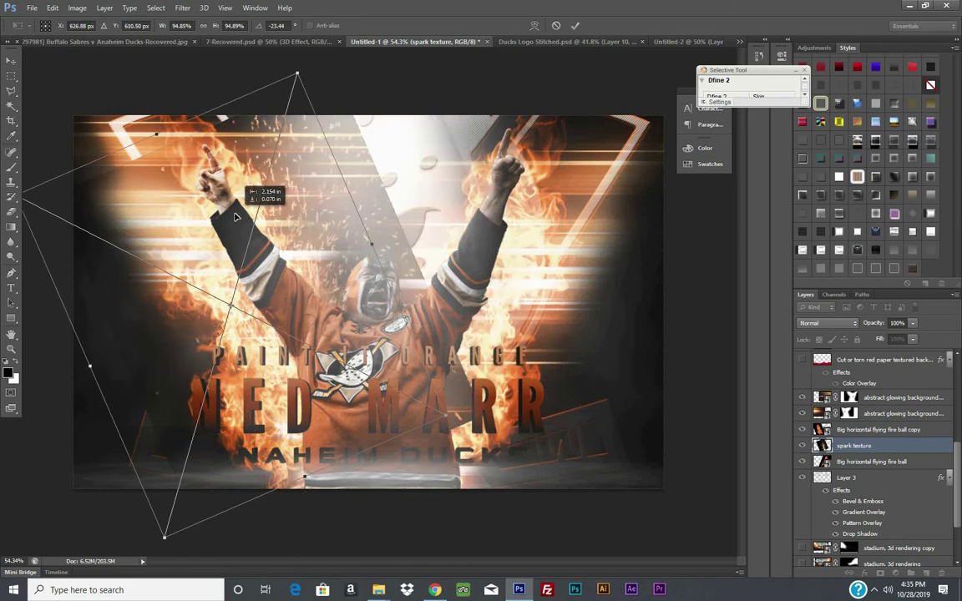
left_click(576, 25)
left_click(827, 323)
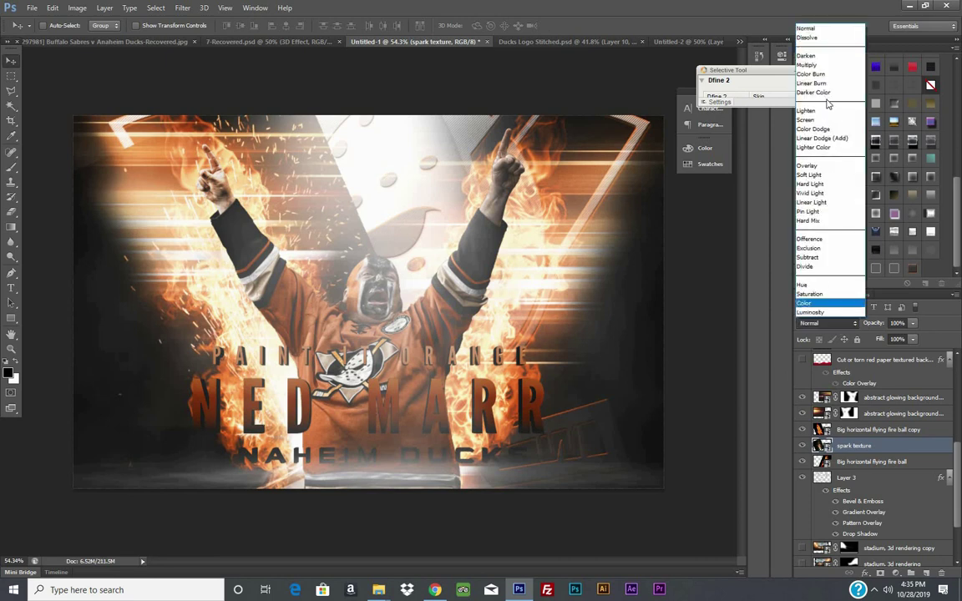
left_click(806, 119)
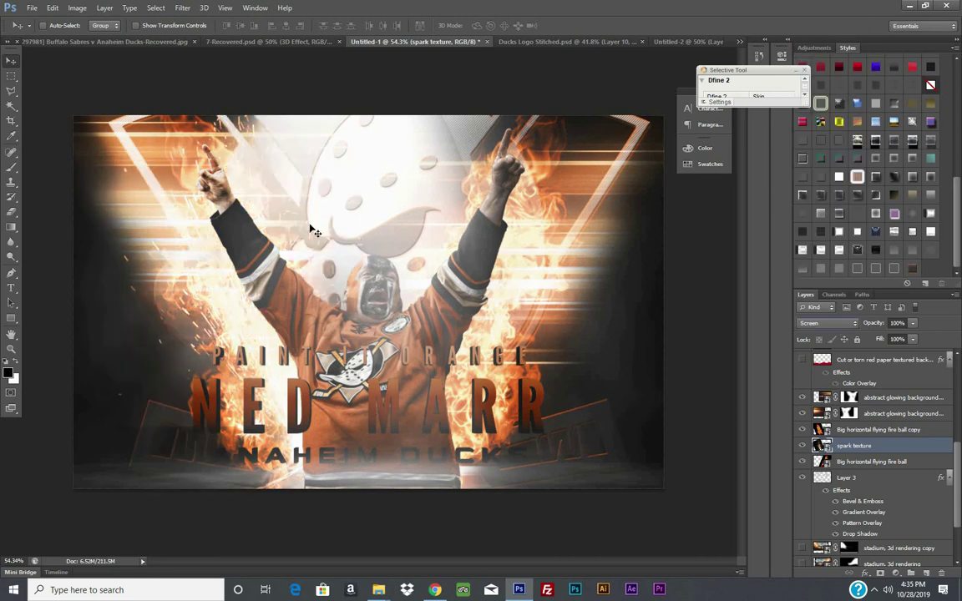
- Duplicate the spark layer, flip the copy horizontally, and move it to the right side
right_click(860, 445)
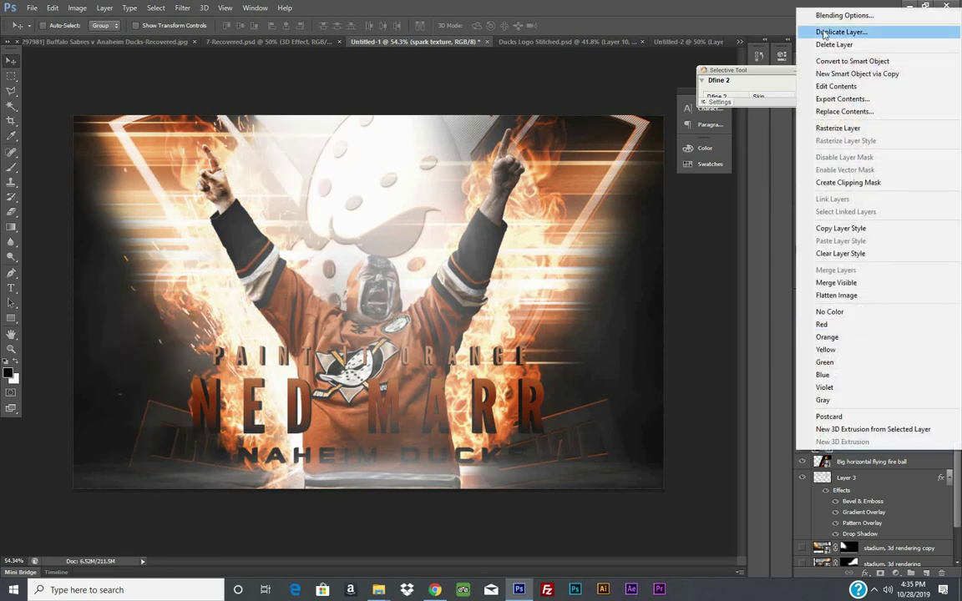
left_click(802, 30)
key("Return")
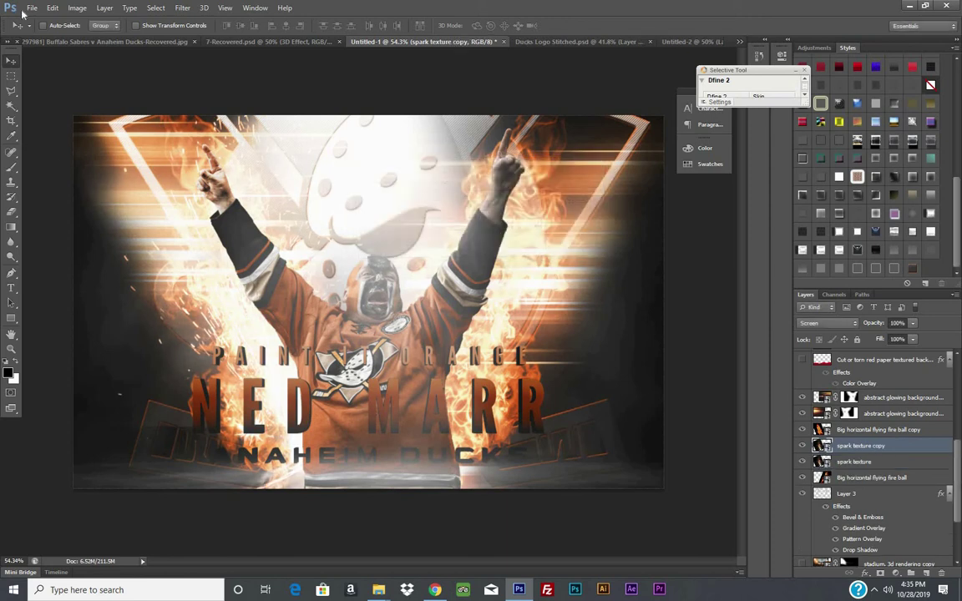
left_click(52, 7)
mouse_move(70, 231)
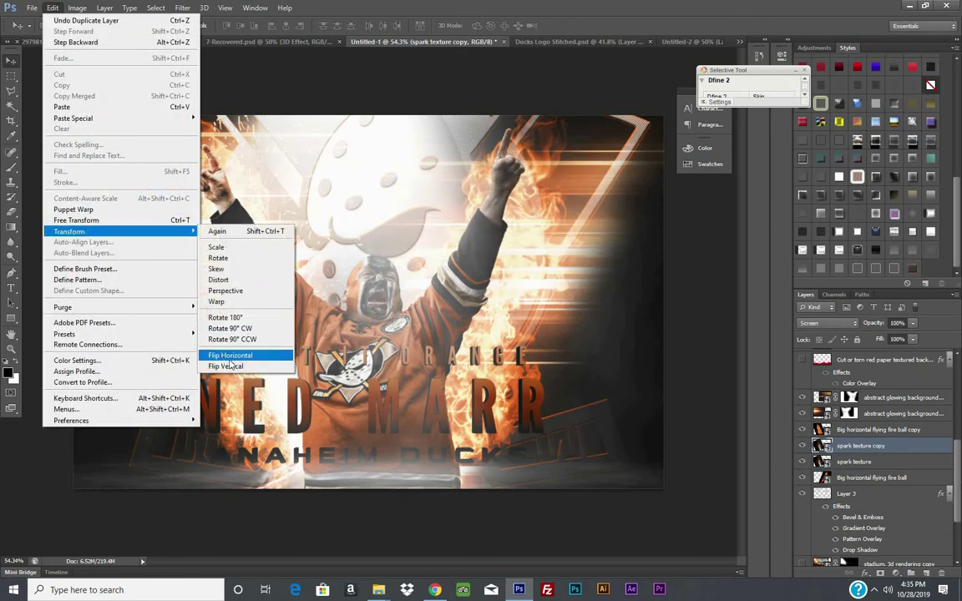
left_click(229, 355)
mouse_move(234, 351)
left_mouse_down()
mouse_move(456, 345)
mouse_move(483, 356)
left_mouse_up()
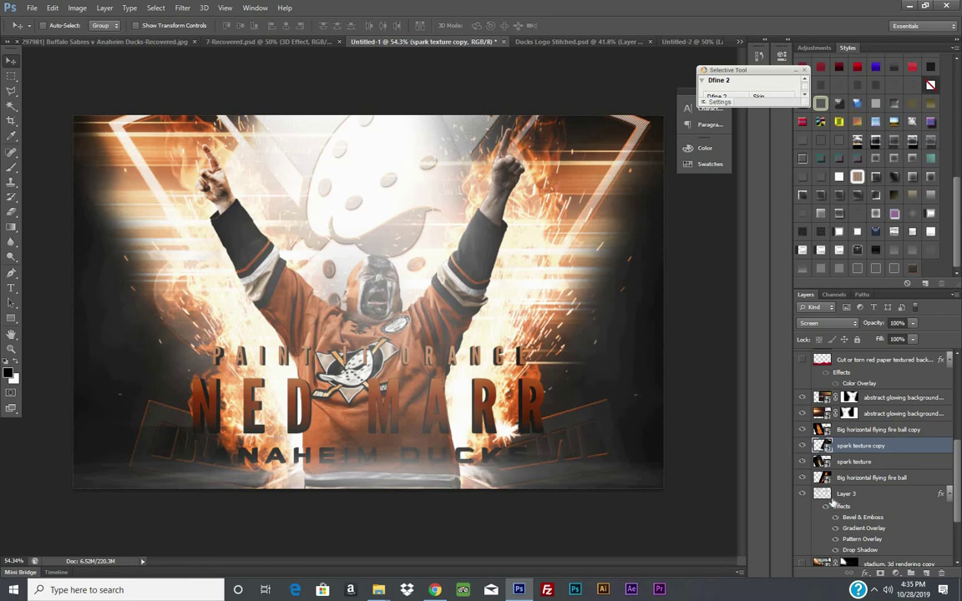
scroll(833, 501, "up", 3)
scroll(832, 502, "up", 3)
scroll(833, 502, "down", 3)
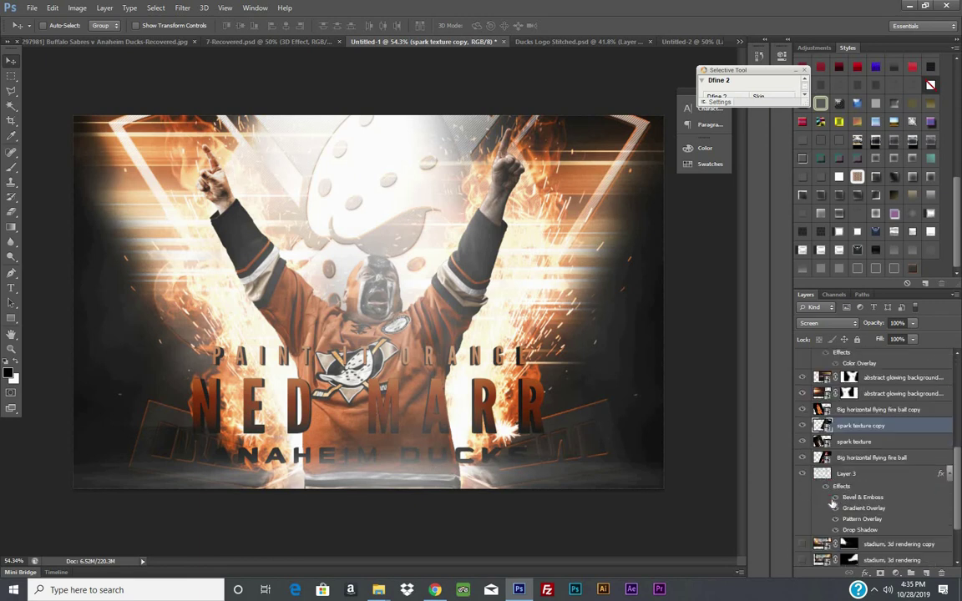
scroll(832, 503, "down", 3)
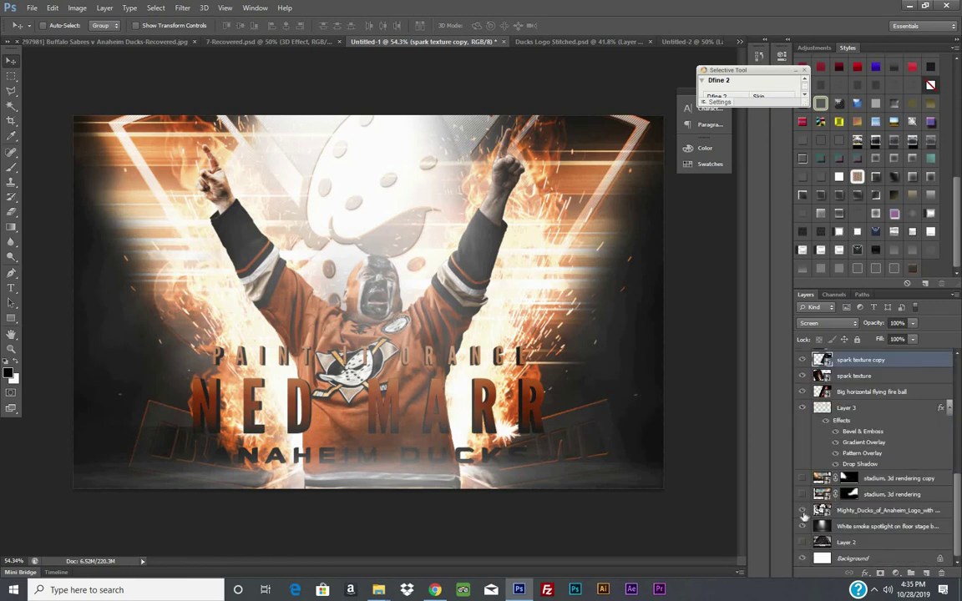
- Shrink the Mighty Ducks logo to face size and place it between NED and MARR
left_click(803, 511)
left_click(832, 512)
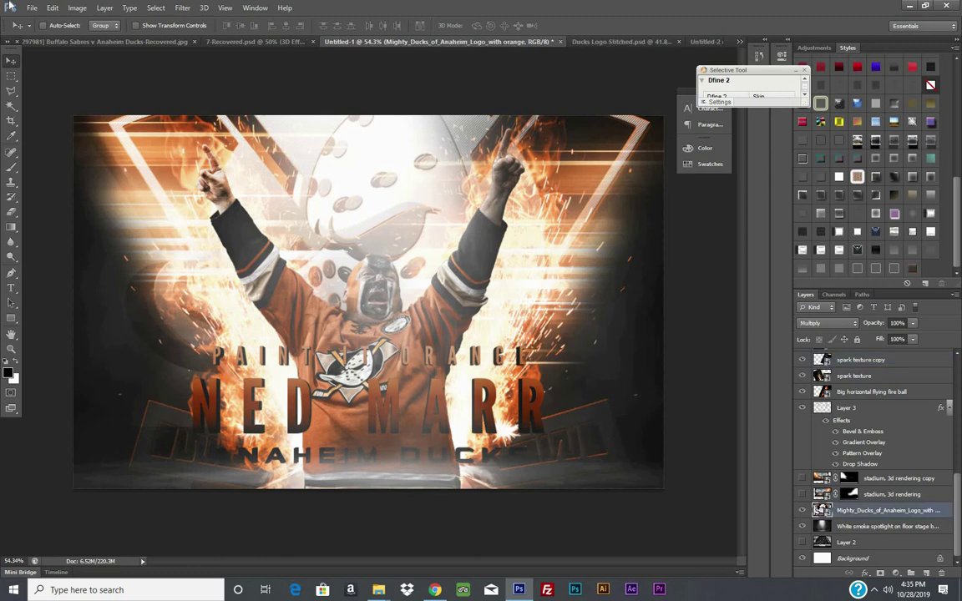
left_click(54, 7)
left_click(83, 213)
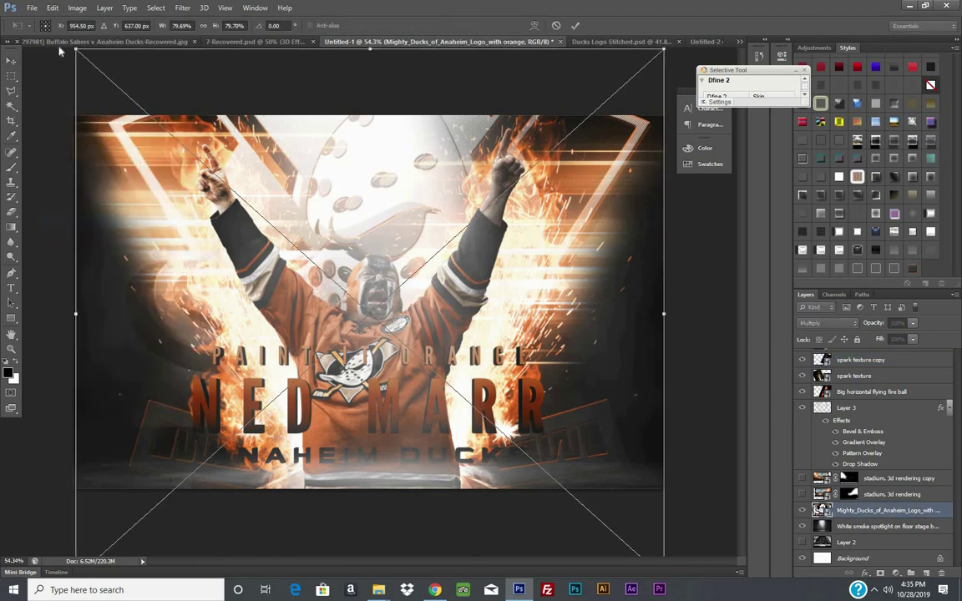
mouse_move(76, 50)
left_mouse_down()
mouse_move(336, 280)
mouse_move(400, 278)
left_mouse_up()
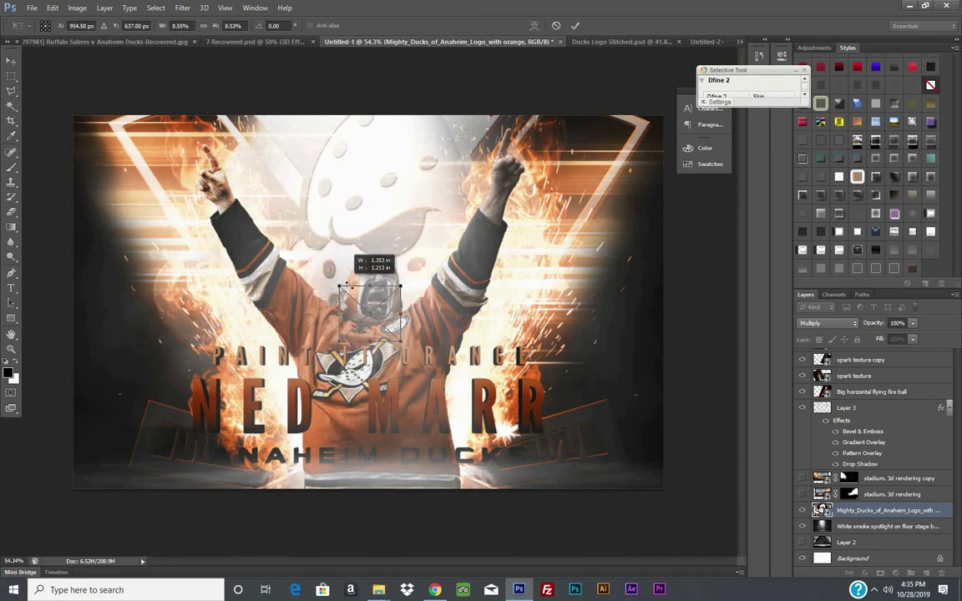
left_click(574, 25)
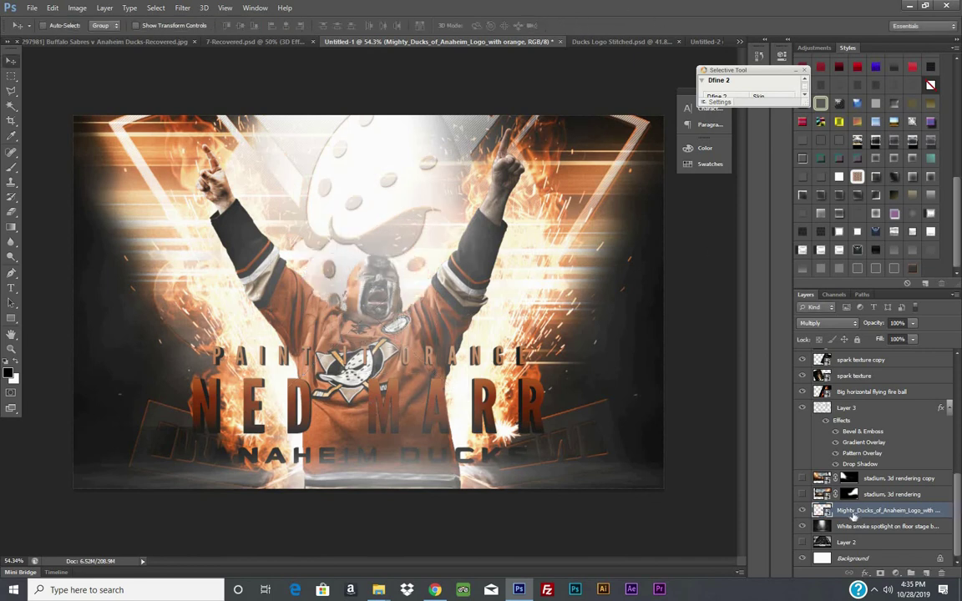
left_click_drag(887, 510, 889, 264)
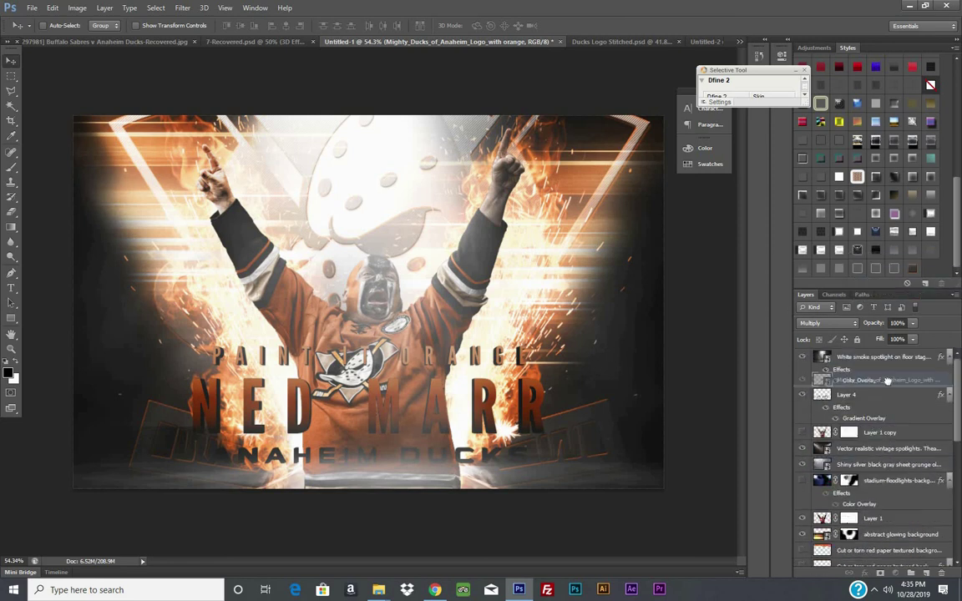
left_click_drag(889, 264, 885, 392)
mouse_move(349, 393)
left_mouse_down()
mouse_move(347, 406)
mouse_move(348, 394)
left_mouse_up()
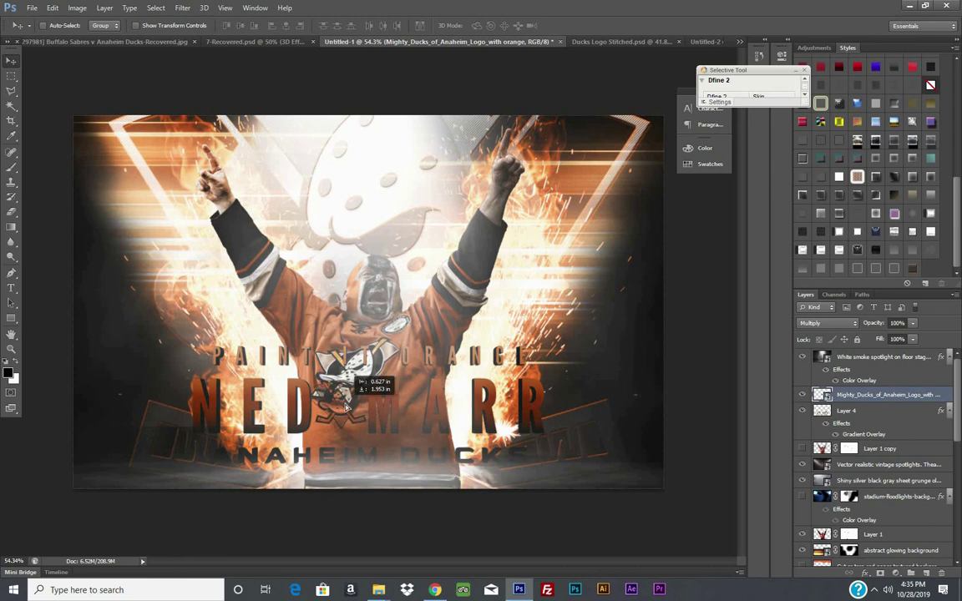
- Delete the Mighty Ducks logo layer and confirm
right_click(714, 170)
left_click(738, 172)
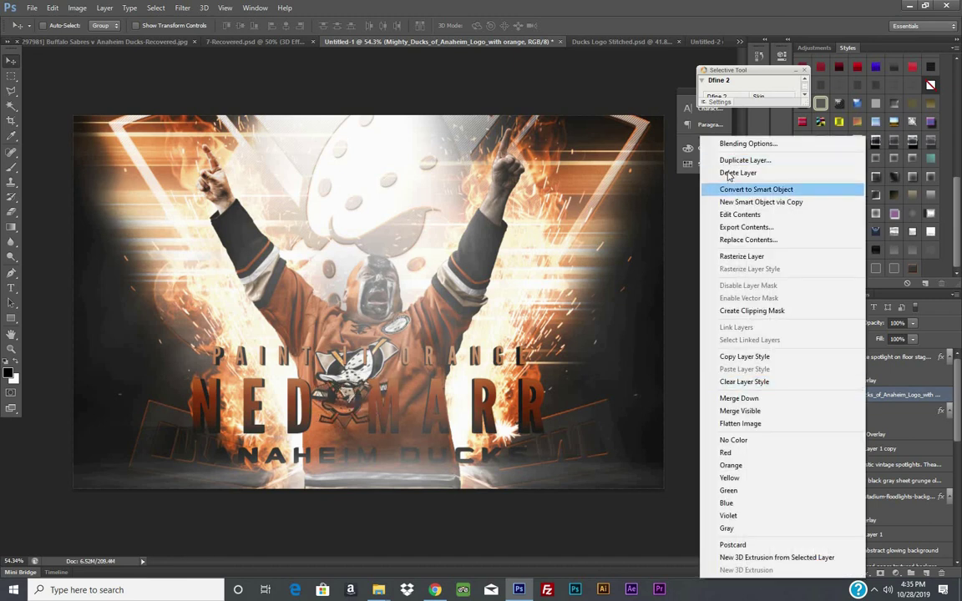
key("Return")
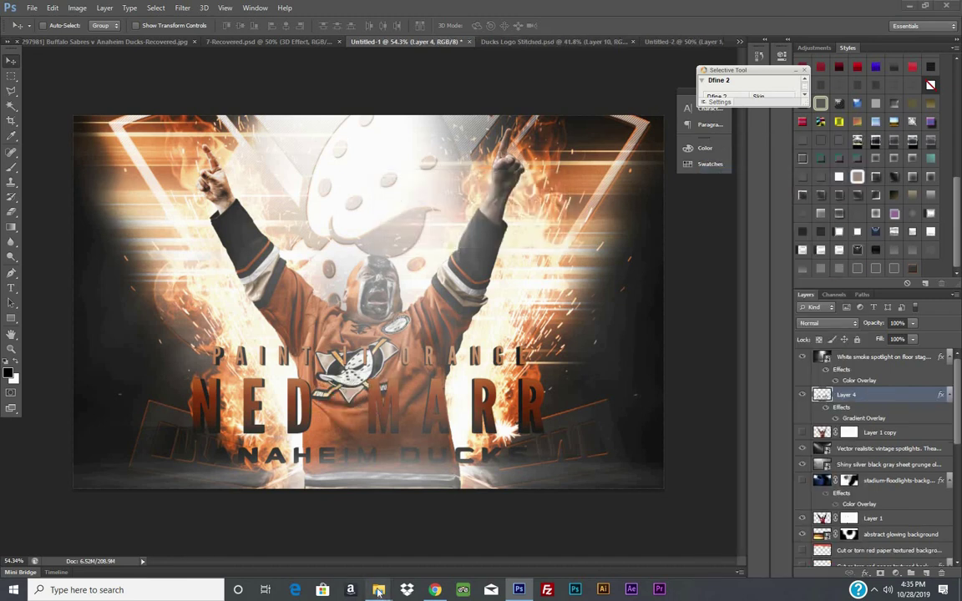
mouse_move(440, 549)
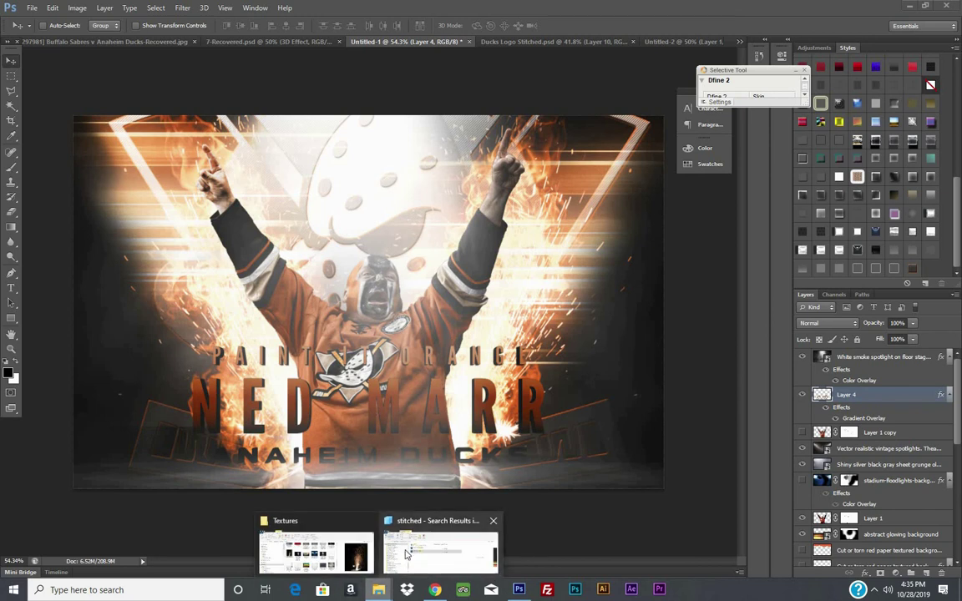
- Dismiss the stitched-file search results and undo the last change
left_click(406, 554)
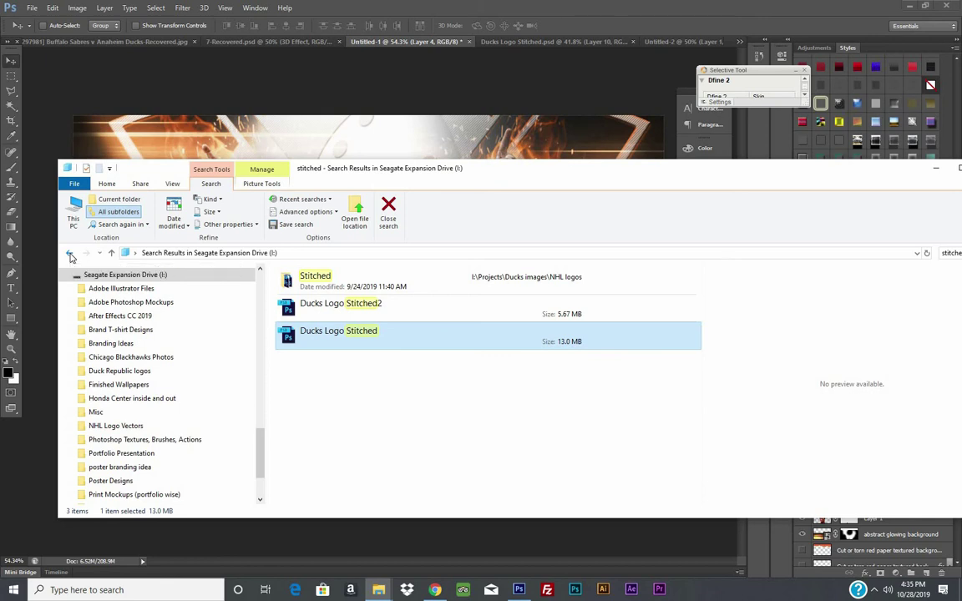
left_click(934, 169)
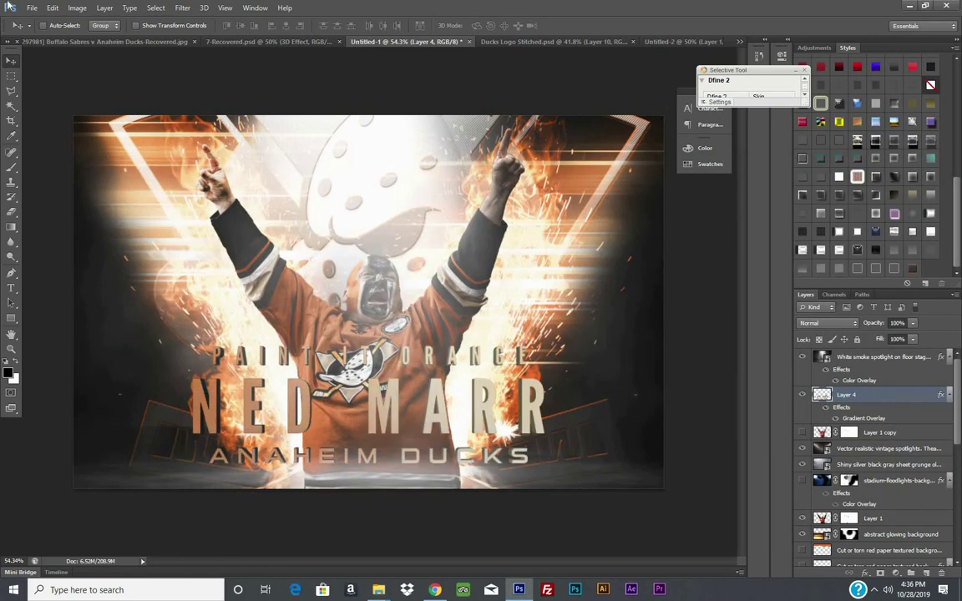
left_click(52, 8)
left_click(71, 38)
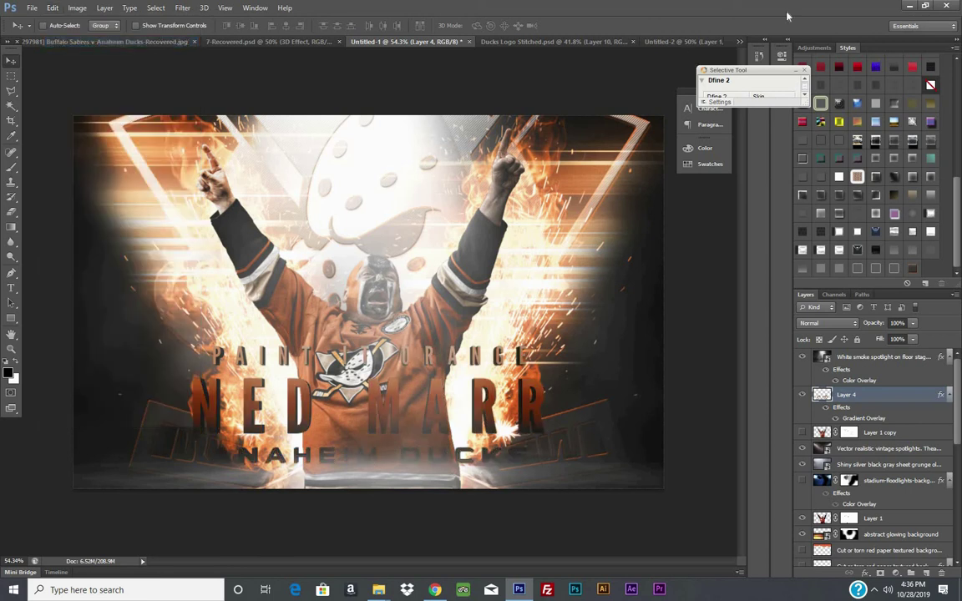
- In Untitled-2, deselect the logo and close its layer style settings without saving a preset
left_click(691, 42)
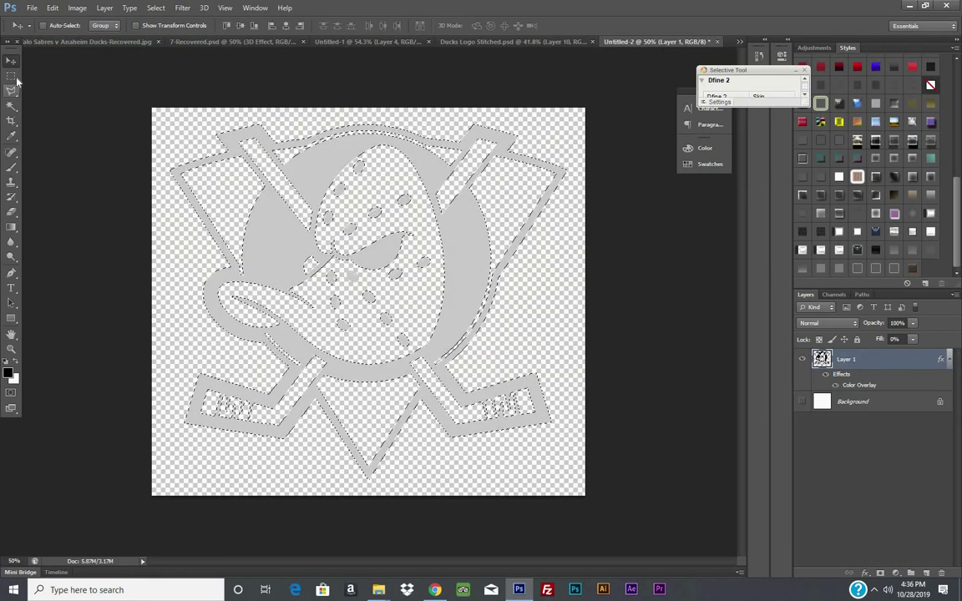
left_click(11, 76)
key("ctrl+d")
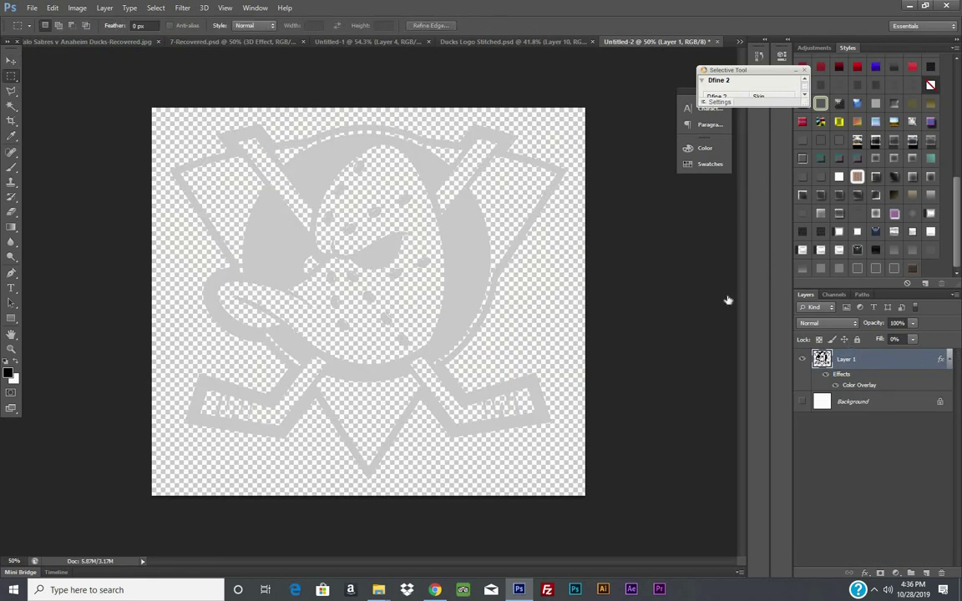
double_click(885, 359)
left_click(728, 129)
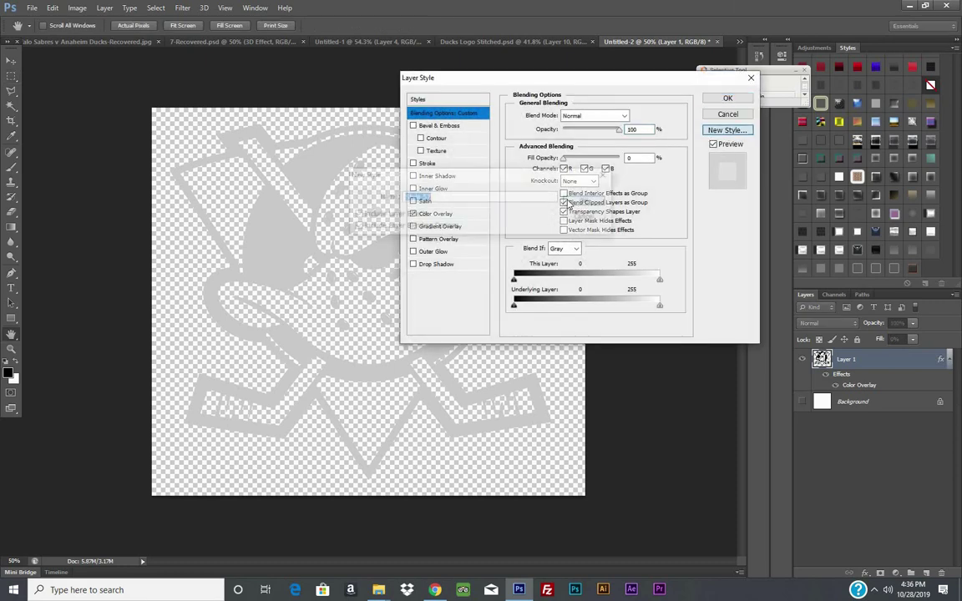
left_click(587, 202)
left_click(728, 98)
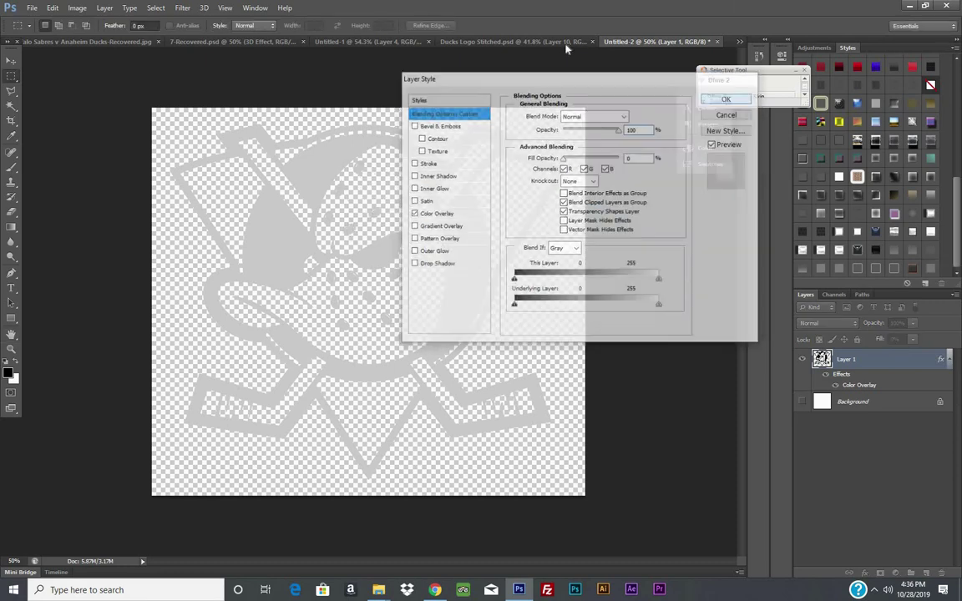
- In Ducks Logo Stitched, show the coloured and Anaheim_Ducks_Logo layers, hide Layer 10, and Copy Merged
left_click(564, 43)
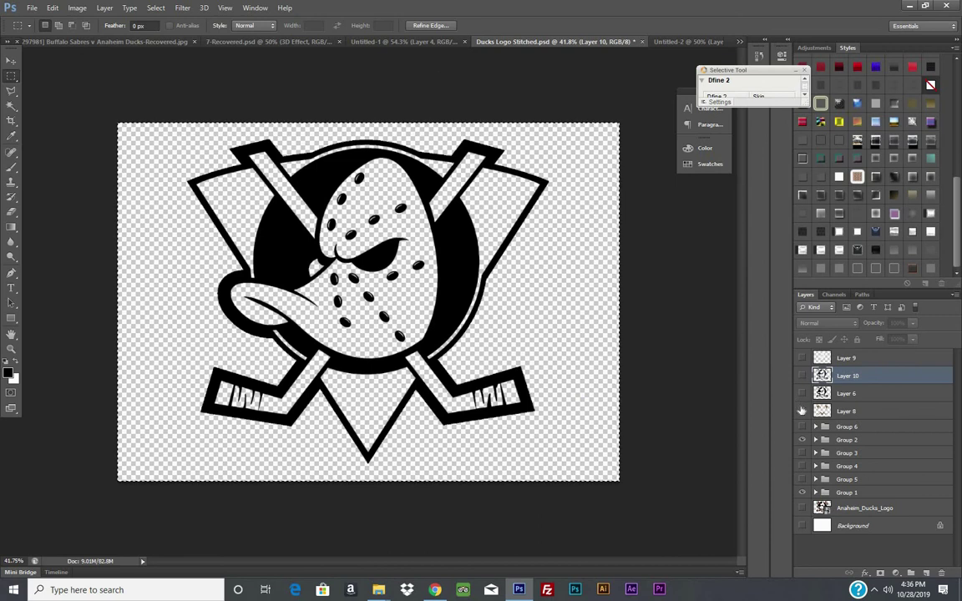
left_click(803, 394)
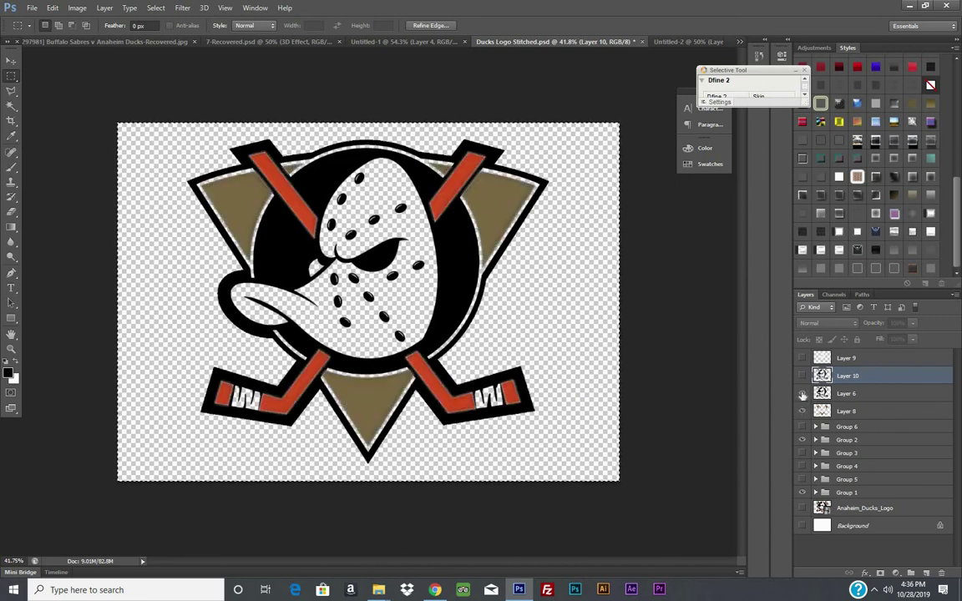
left_click(803, 376)
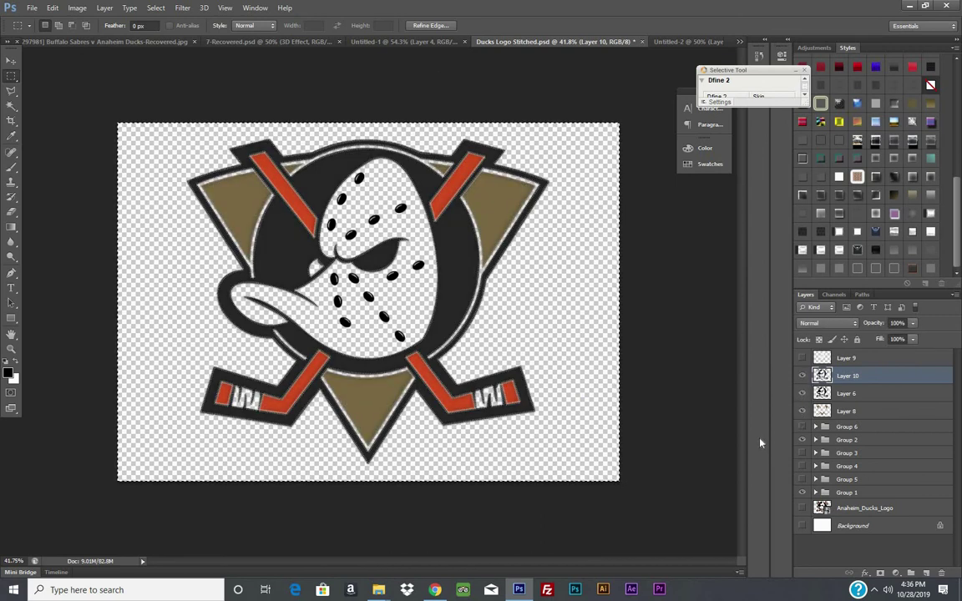
left_click(802, 509)
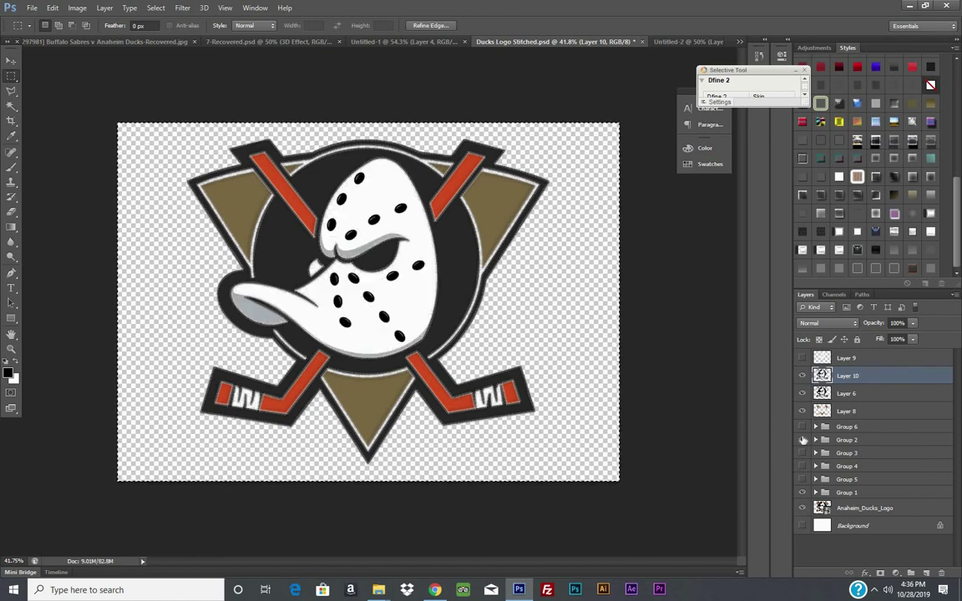
left_click(803, 376)
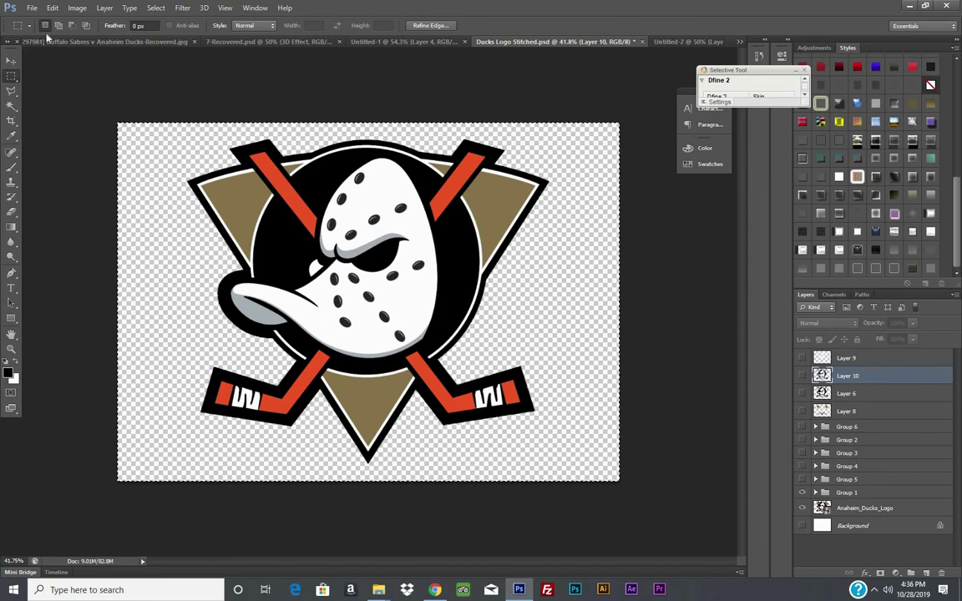
left_click(52, 7)
left_click(92, 87)
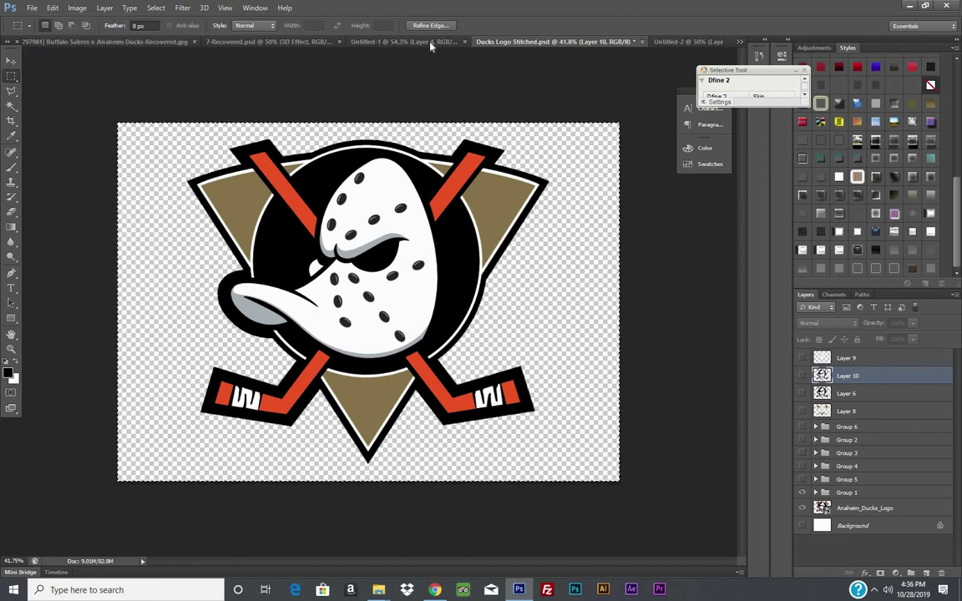
- Paste the merged Ducks logo into the Untitled-1 fan poster
left_click(234, 42)
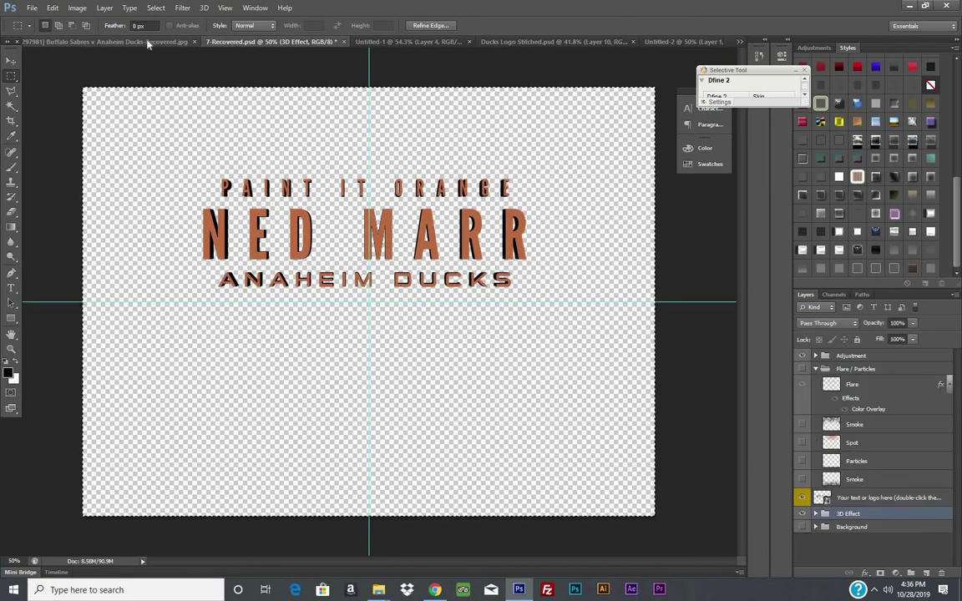
left_click(660, 41)
left_click(505, 42)
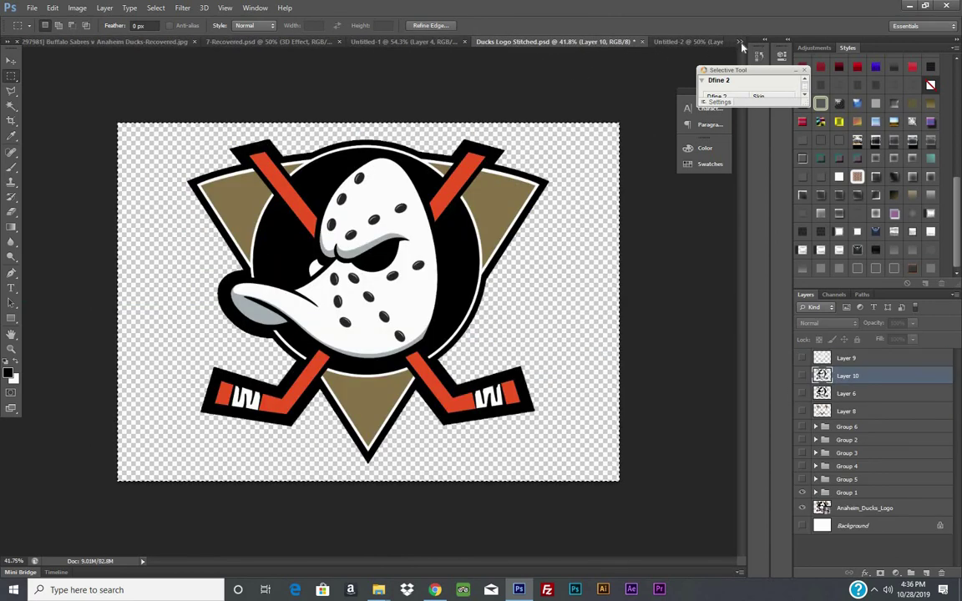
left_click(739, 41)
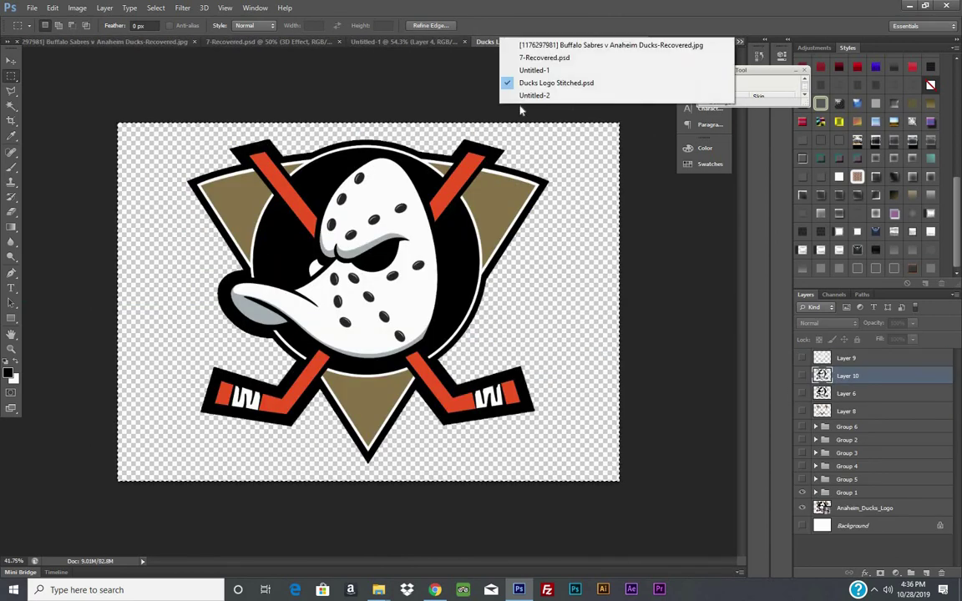
left_click(526, 71)
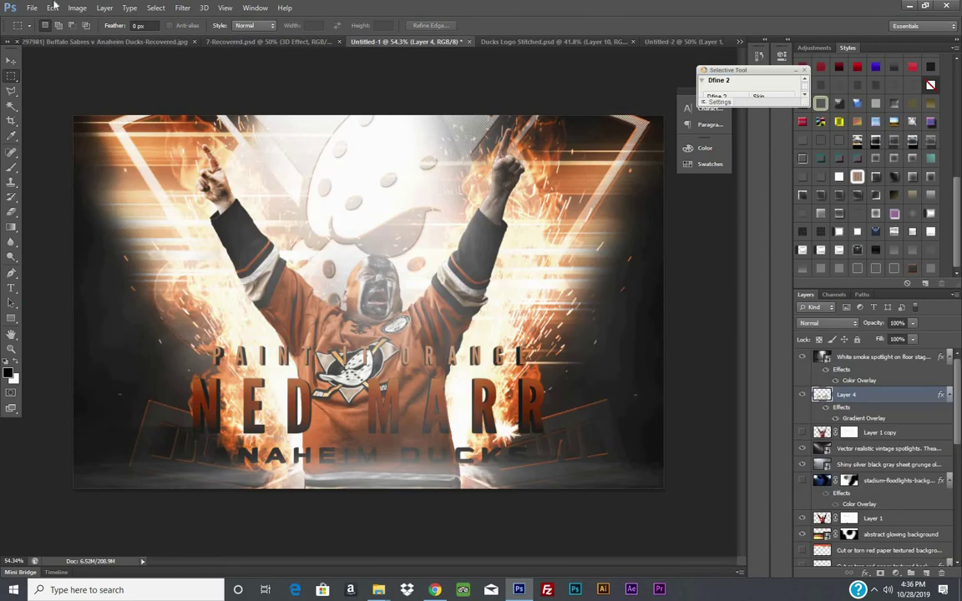
left_click(52, 9)
left_click(63, 97)
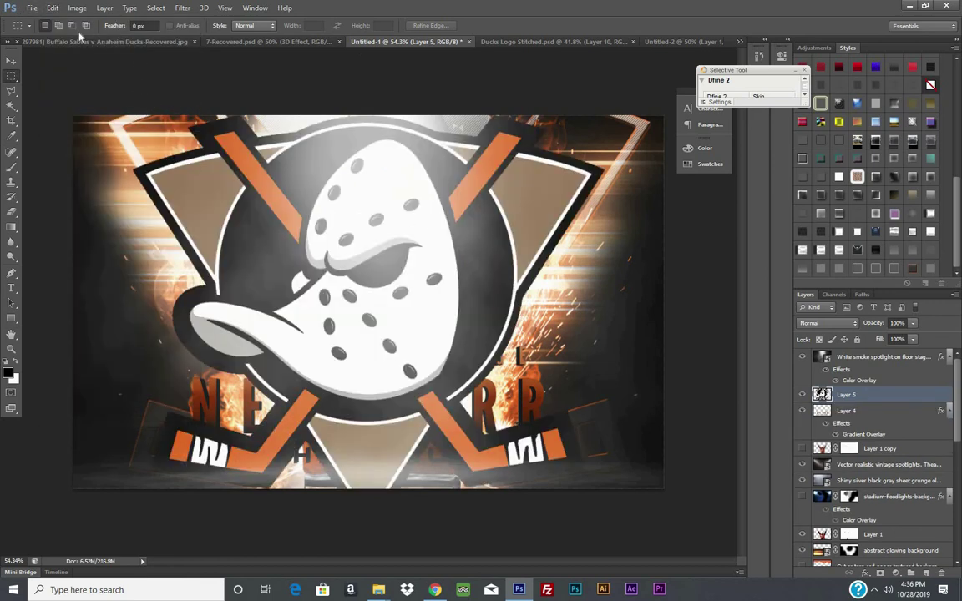
- Free-transform the pasted Ducks logo down to about 9.85%, set between NED and MARR
left_click(53, 8)
left_click(67, 203)
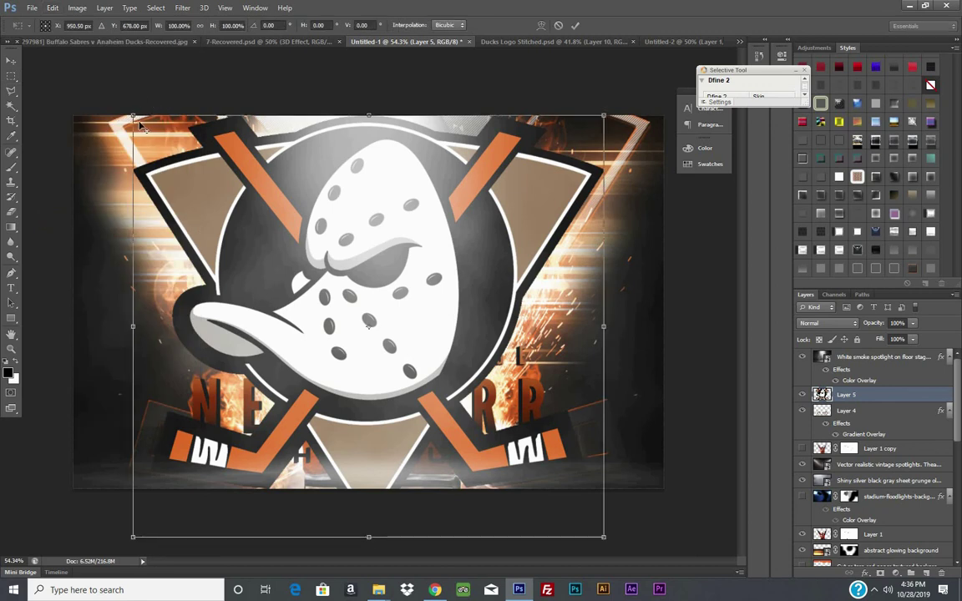
mouse_move(132, 116)
left_mouse_down()
mouse_move(350, 291)
mouse_move(359, 314)
left_mouse_up()
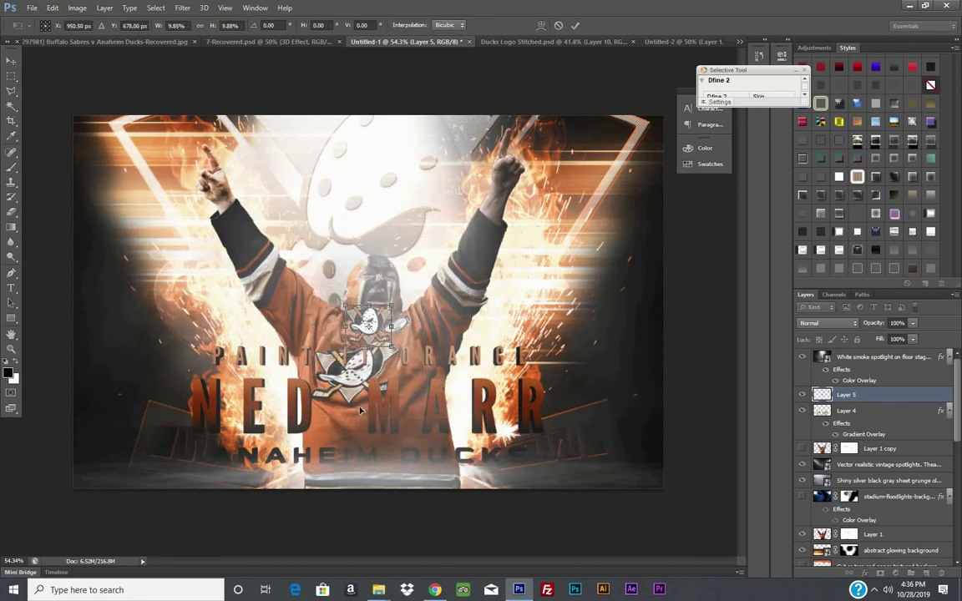
left_click_drag(338, 351, 363, 415)
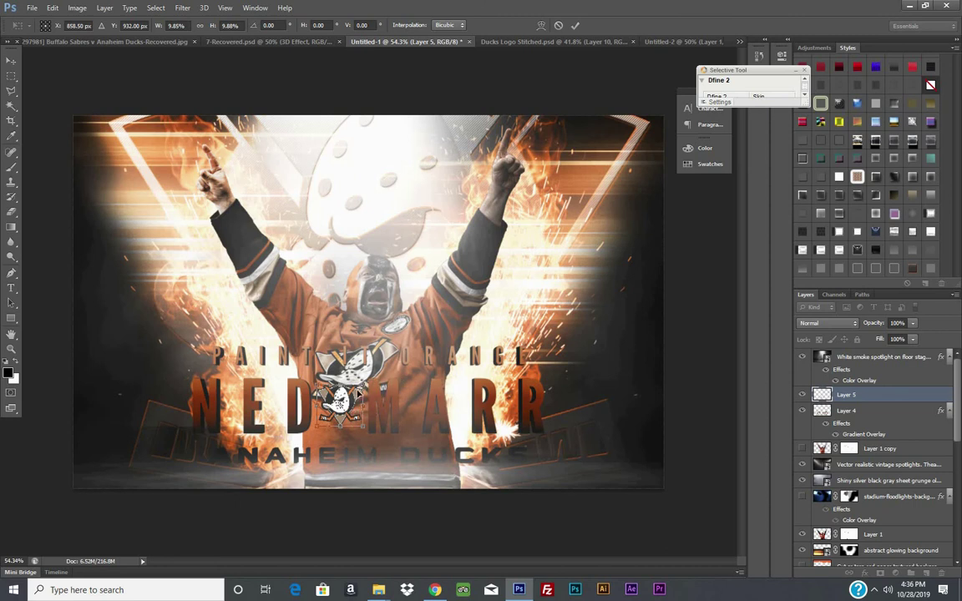
left_click(573, 30)
left_click(826, 533)
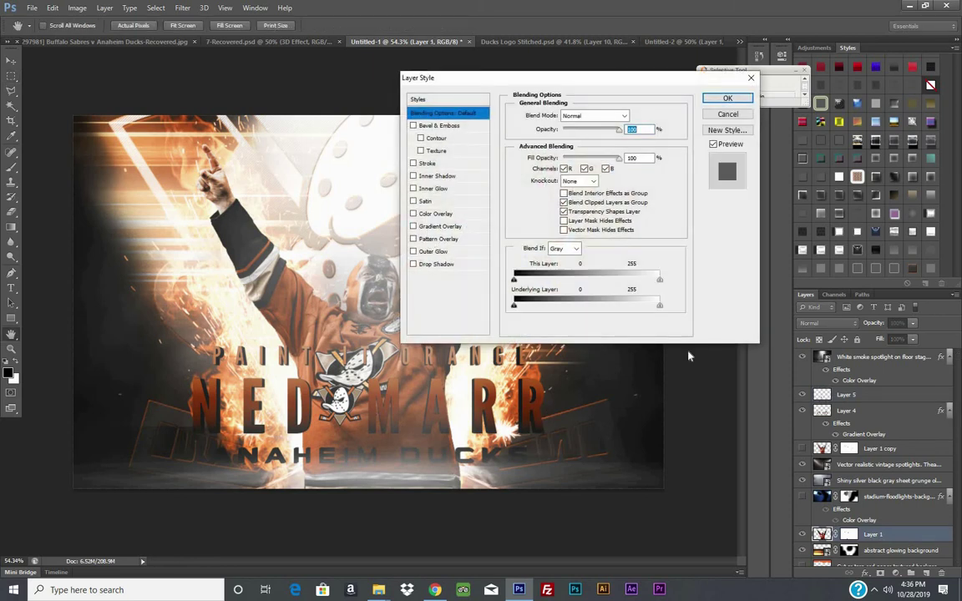
- Try a gradient overlay on Layer 1, cycling its blend mode from Color Burn
left_click(440, 226)
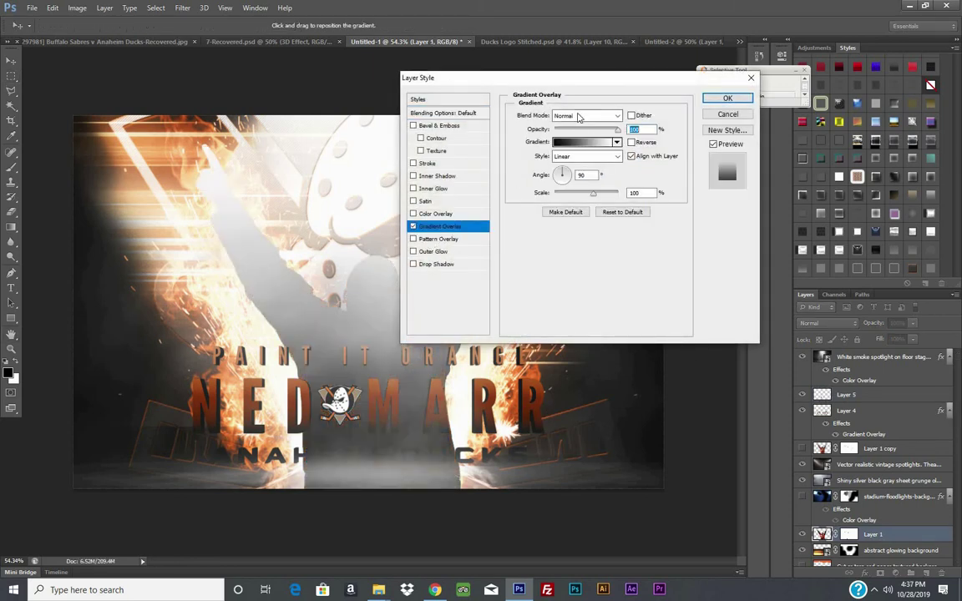
left_click(584, 115)
left_click(568, 172)
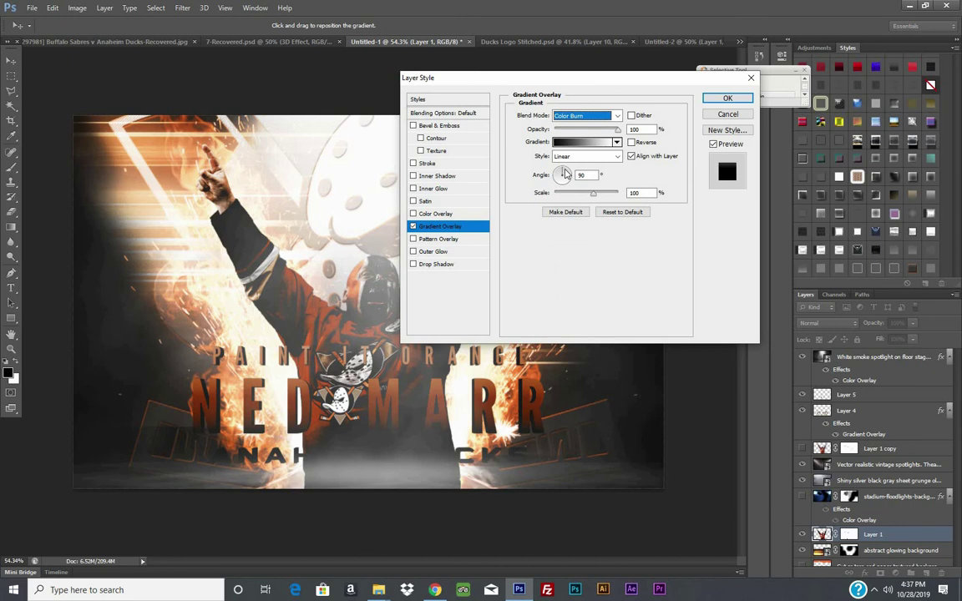
key("Down")
key("Down")
key("Down")
key("Down")
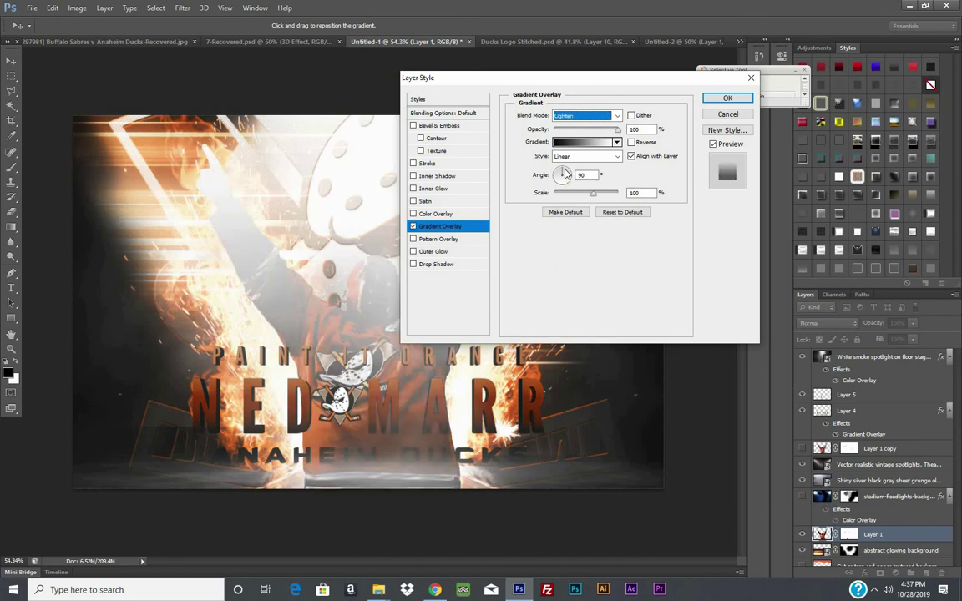
key("Down")
key("Down")
key("Down")
key("Down")
key("Down")
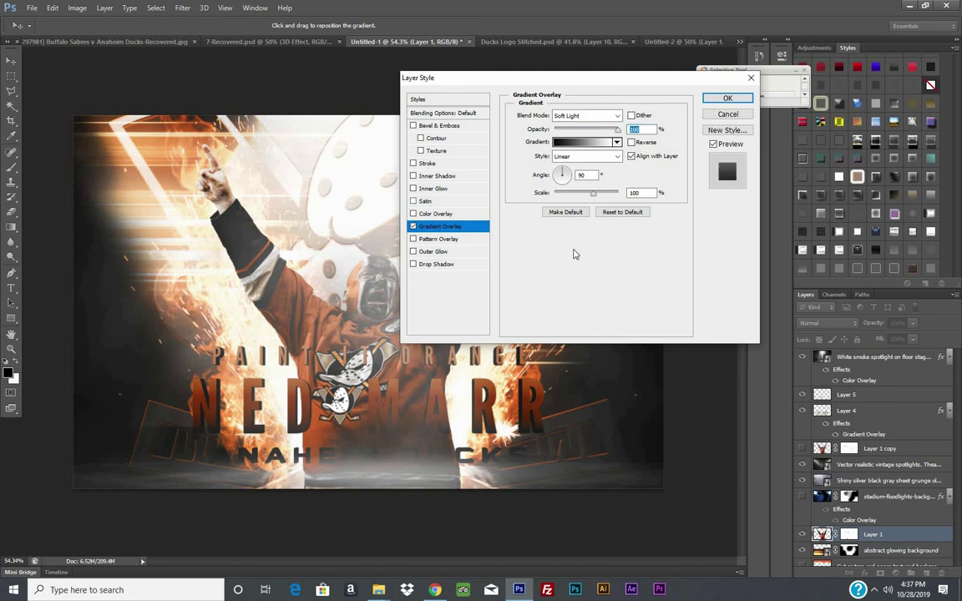
- Add a Satin effect to Layer 1 with Exclusion blend mode and apply it
left_click(425, 202)
left_click(585, 116)
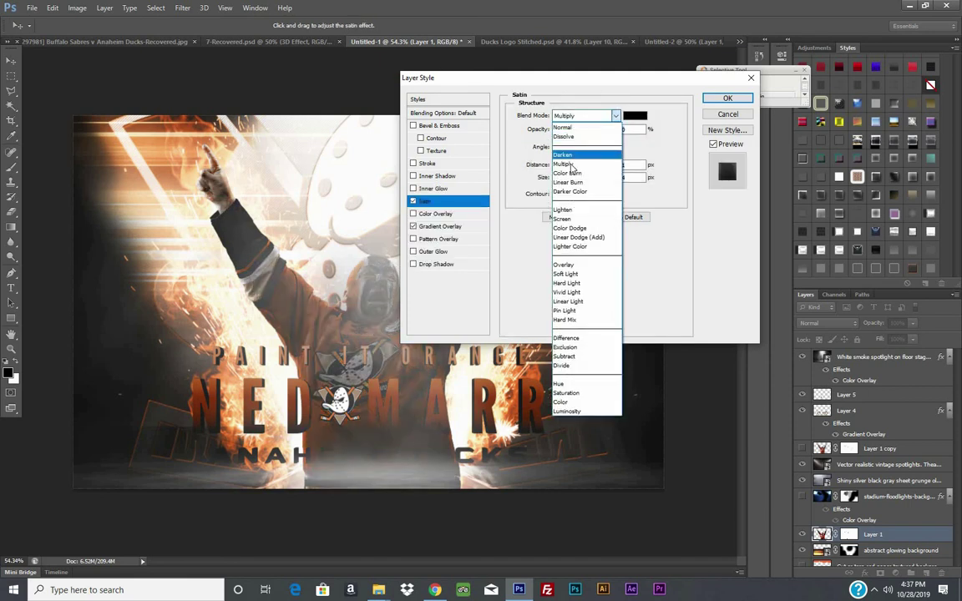
left_click(526, 150)
key("Down")
key("Down")
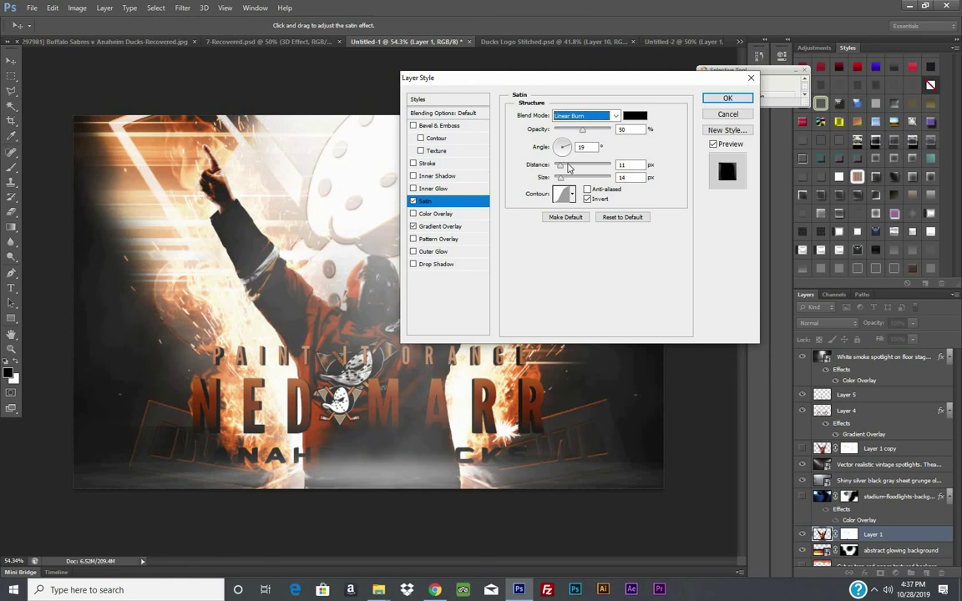
key("Down")
key("Down")
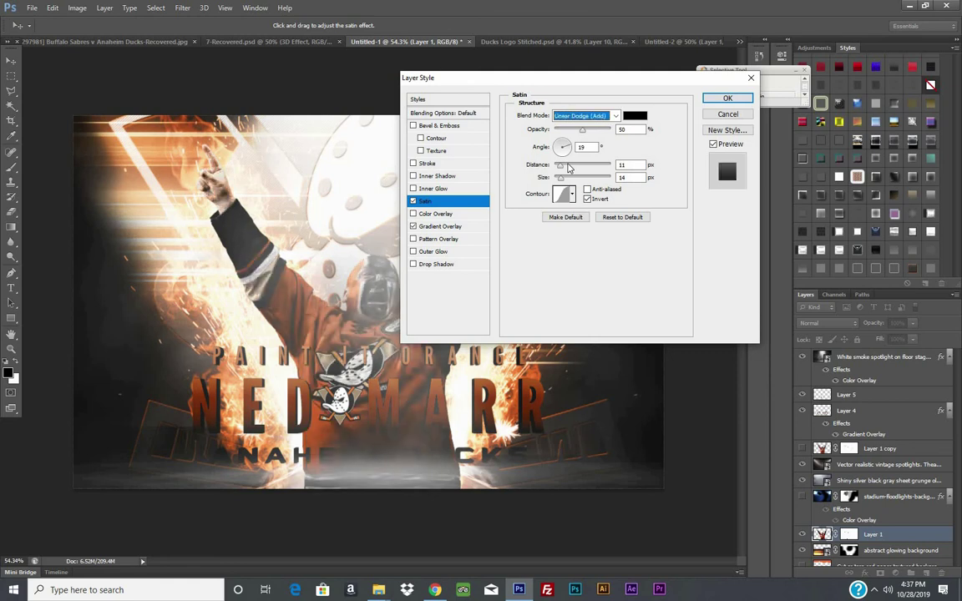
key("Down")
key("Down")
key("Down")
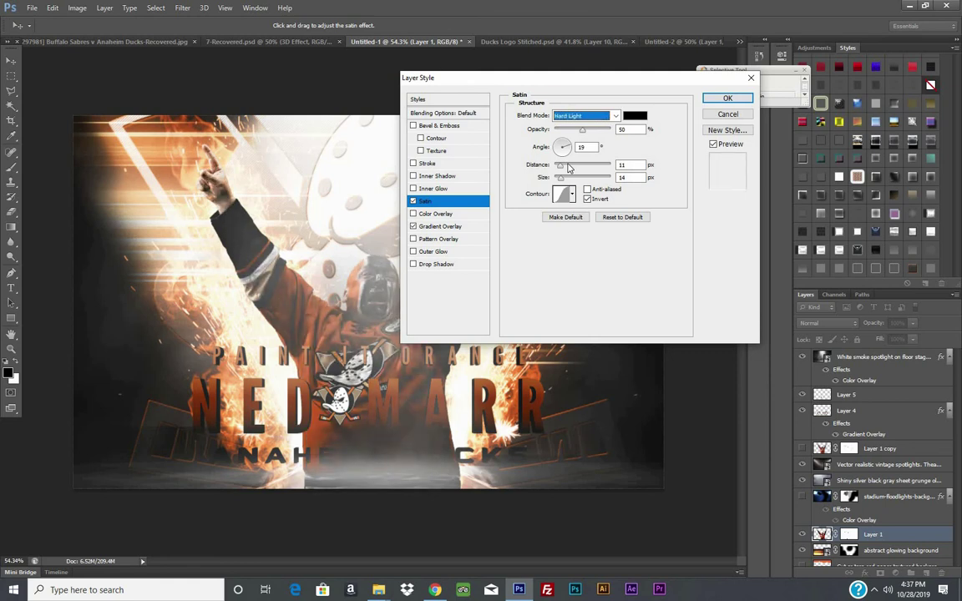
key("Down")
key("Down")
key("Down")
key("Down")
key("Down")
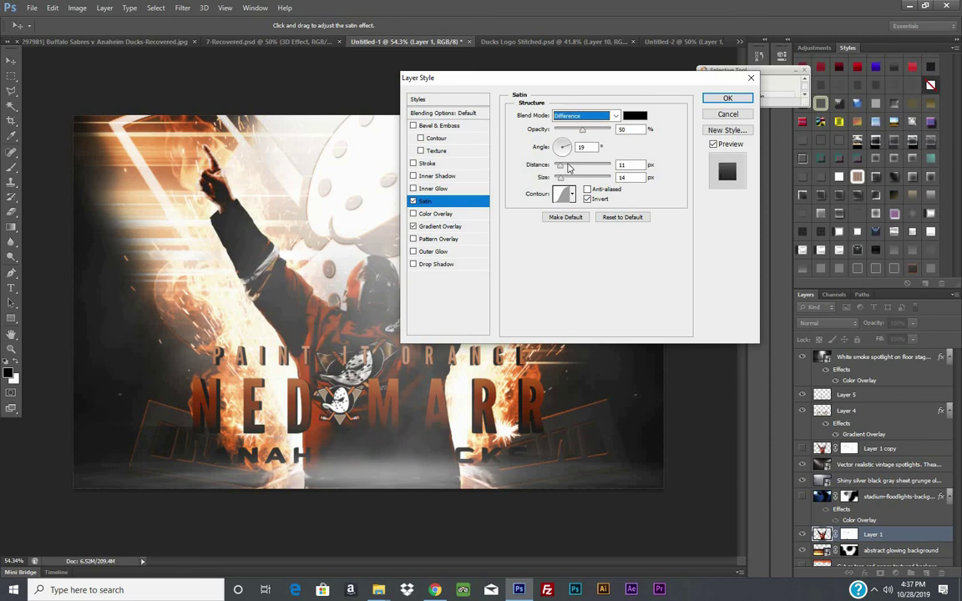
key("Down")
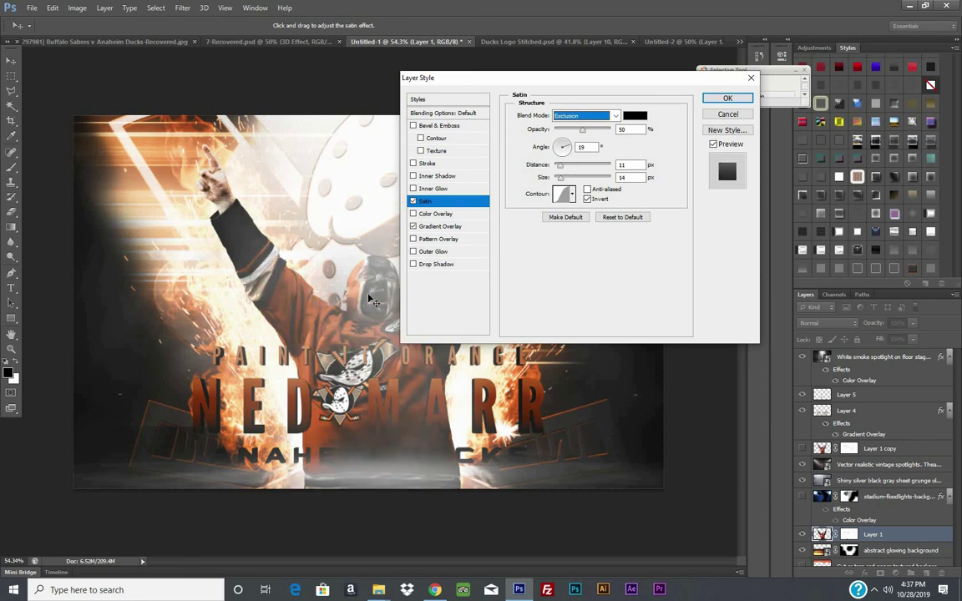
left_click(708, 99)
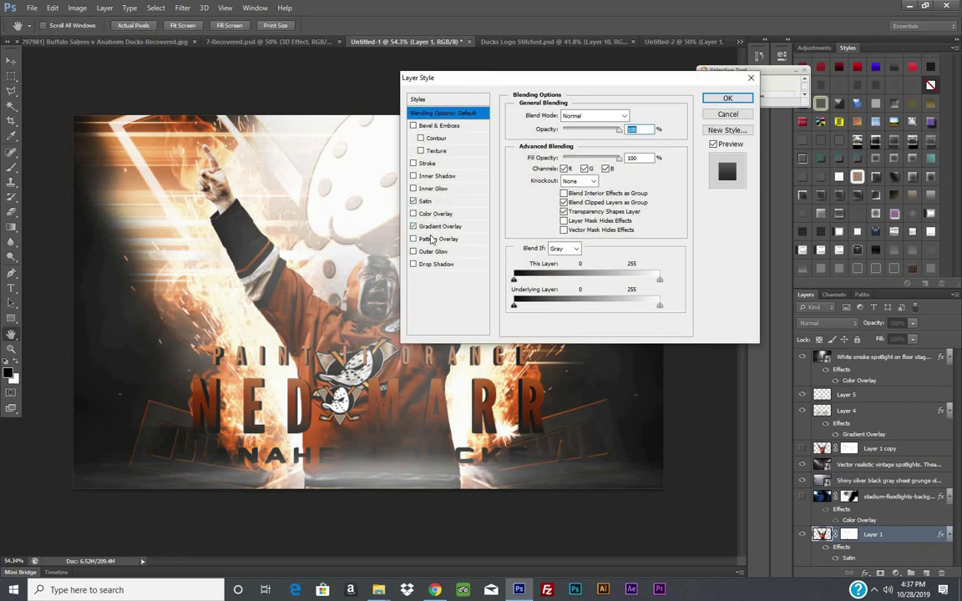
- Give the gradient overlay a darker metallic gradient preset
left_click(440, 226)
left_click(617, 142)
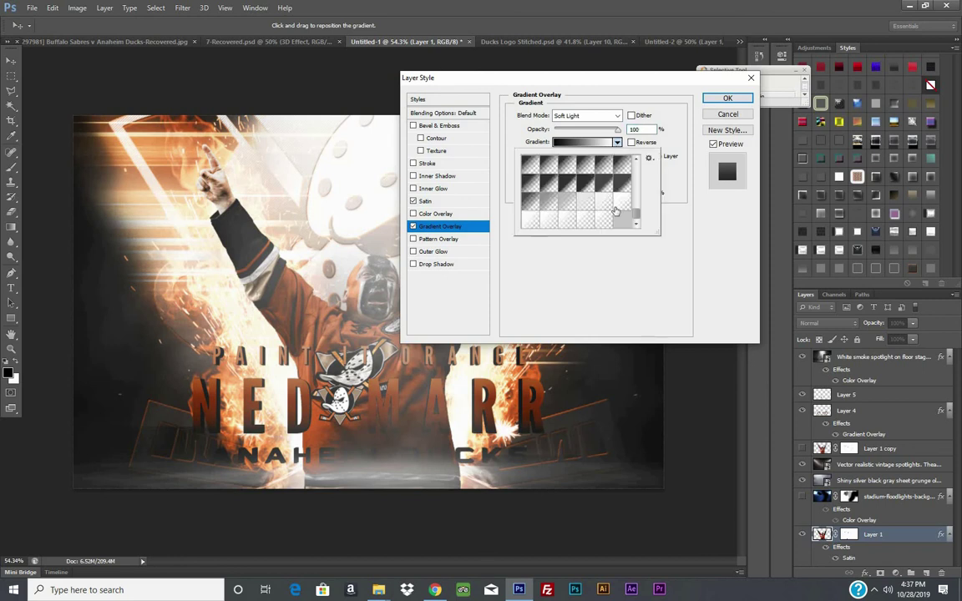
left_click(600, 185)
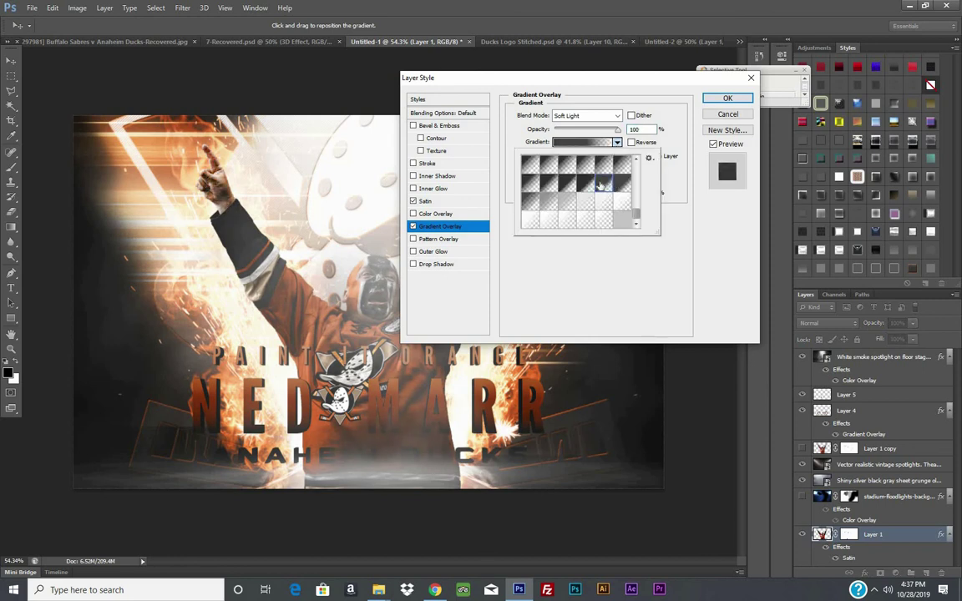
scroll(639, 202, "down", 3)
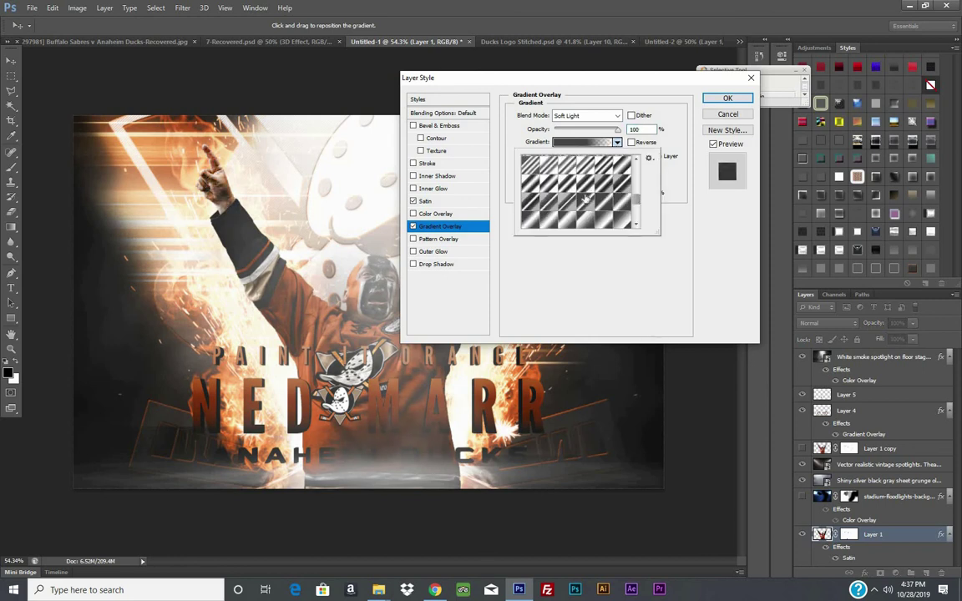
left_click(583, 221)
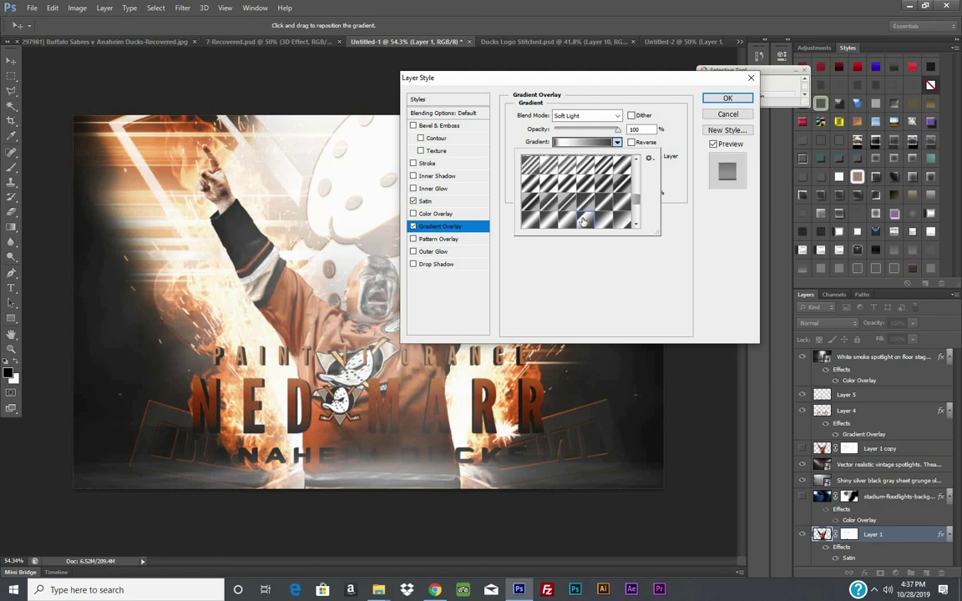
scroll(583, 209, "up", 2)
left_click(566, 201)
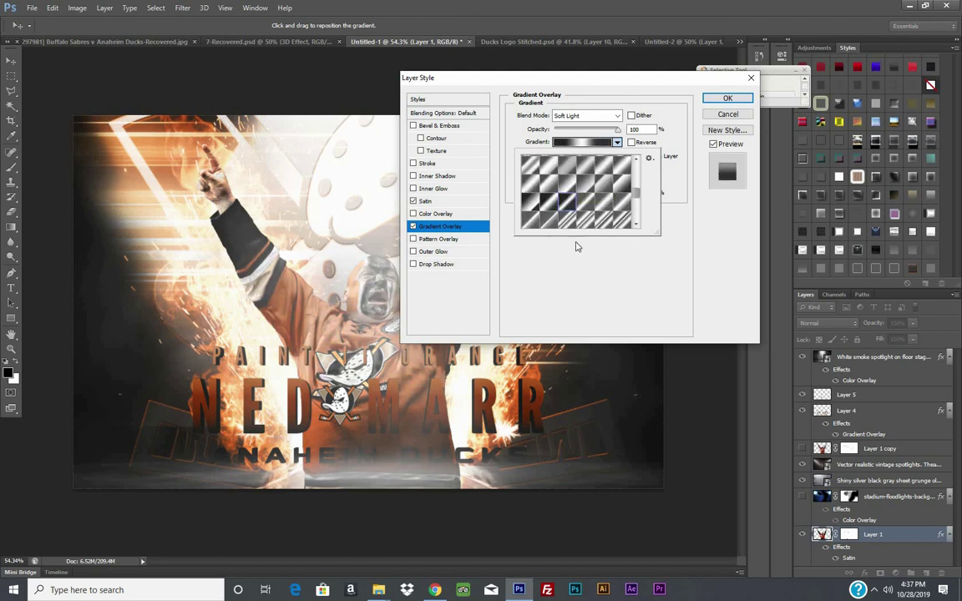
left_click(691, 278)
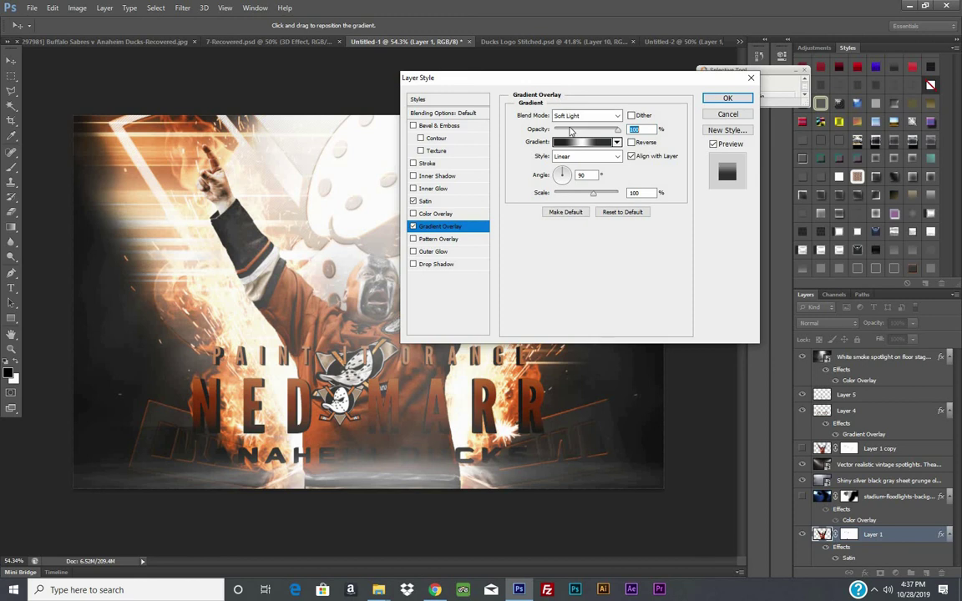
- Set the gradient overlay to Overlay blend, shift it over the fan's face, and apply
left_click(584, 116)
left_click(568, 169)
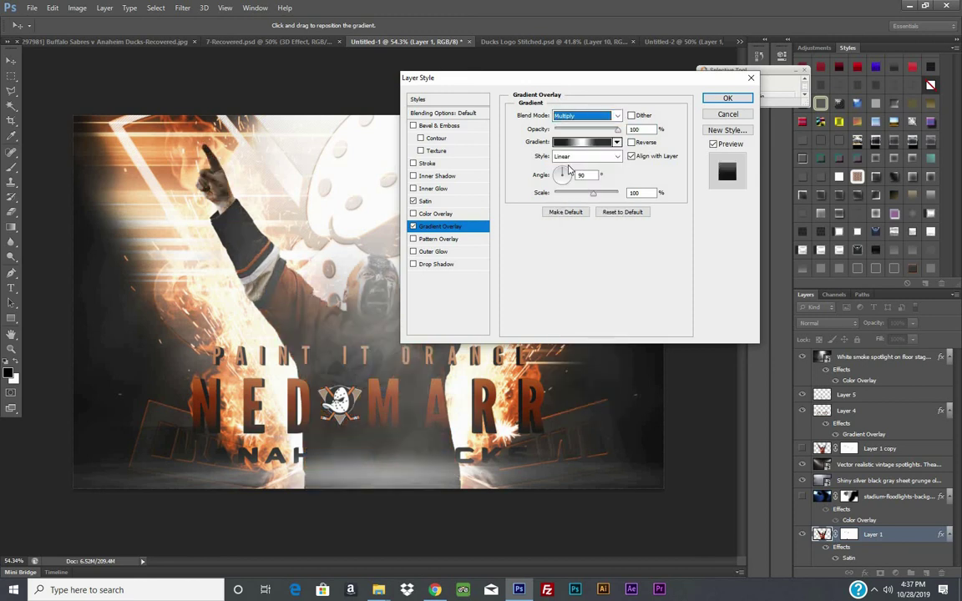
key("Down")
key("Down")
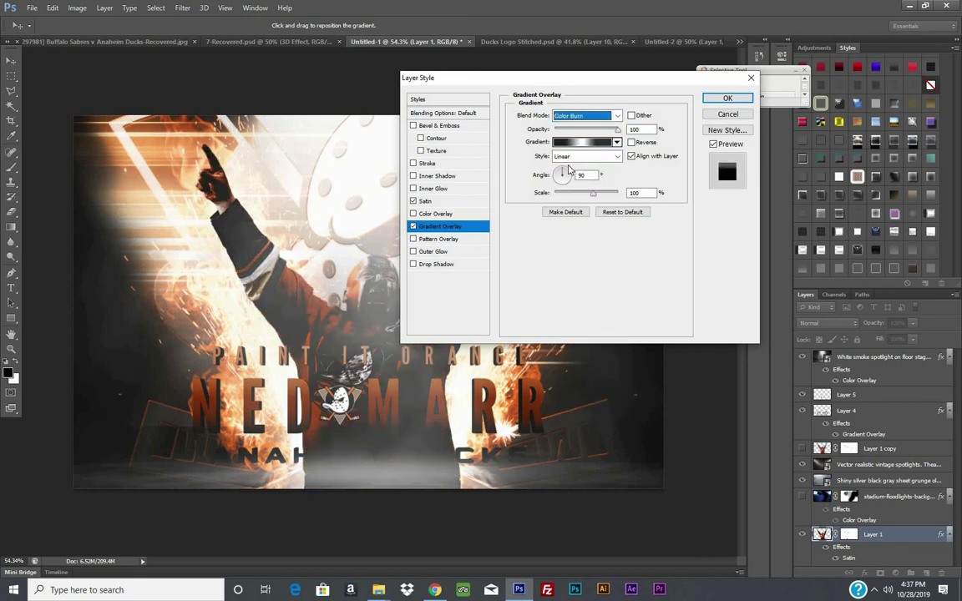
key("Down")
key("Down")
key("Down")
key("Down")
key("Down")
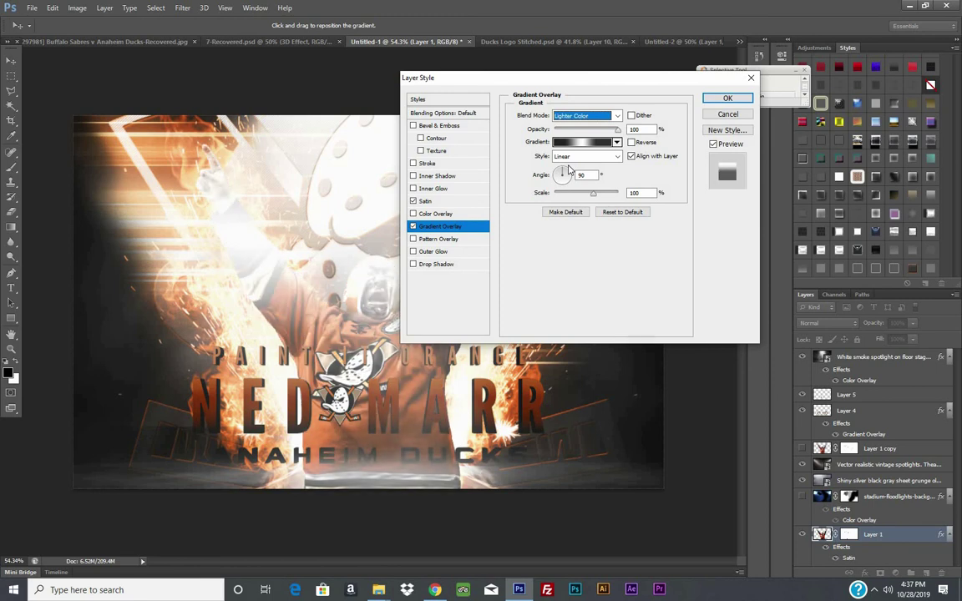
key("Down")
key("Down")
key("Down")
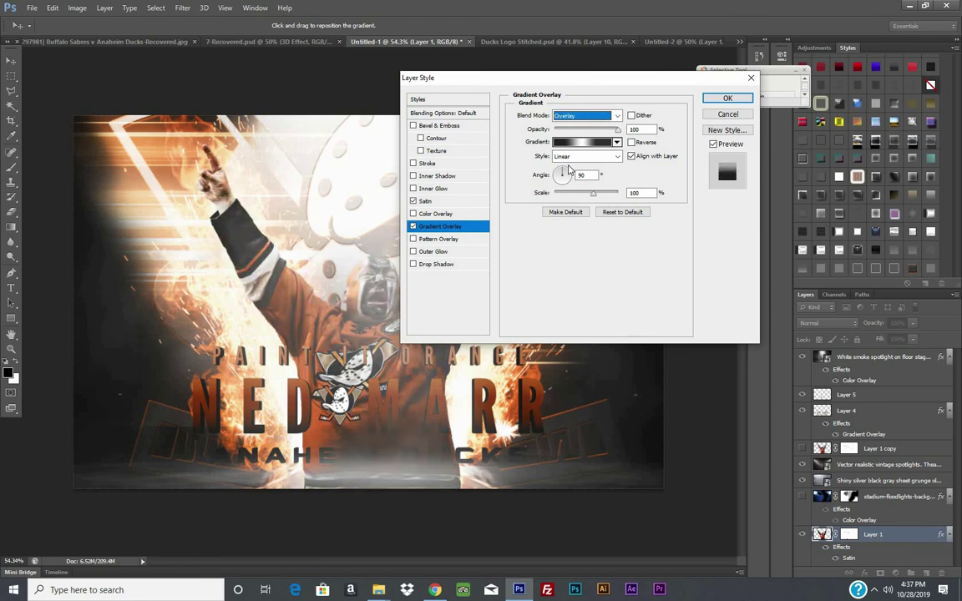
key("Up")
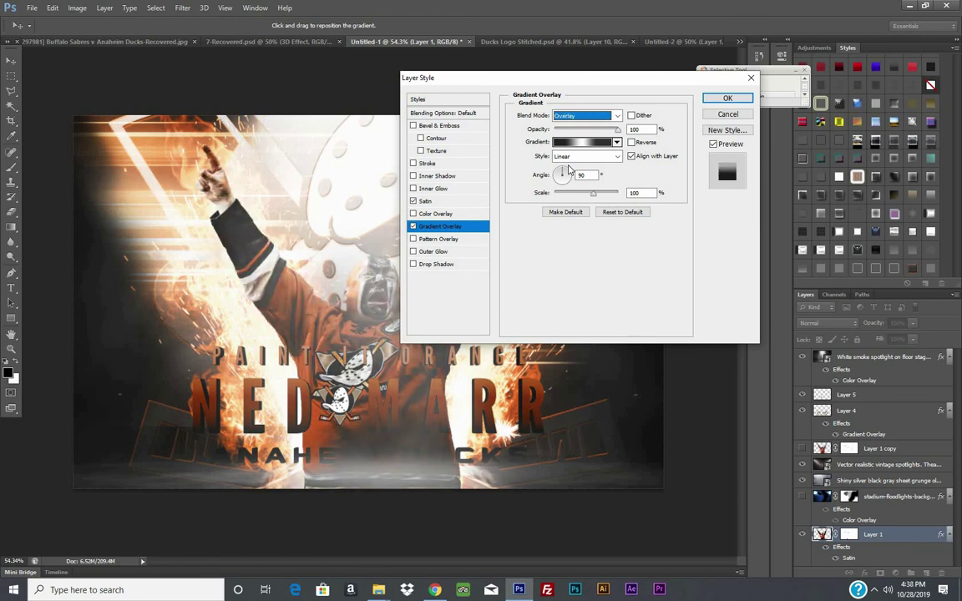
left_click_drag(410, 380, 412, 409)
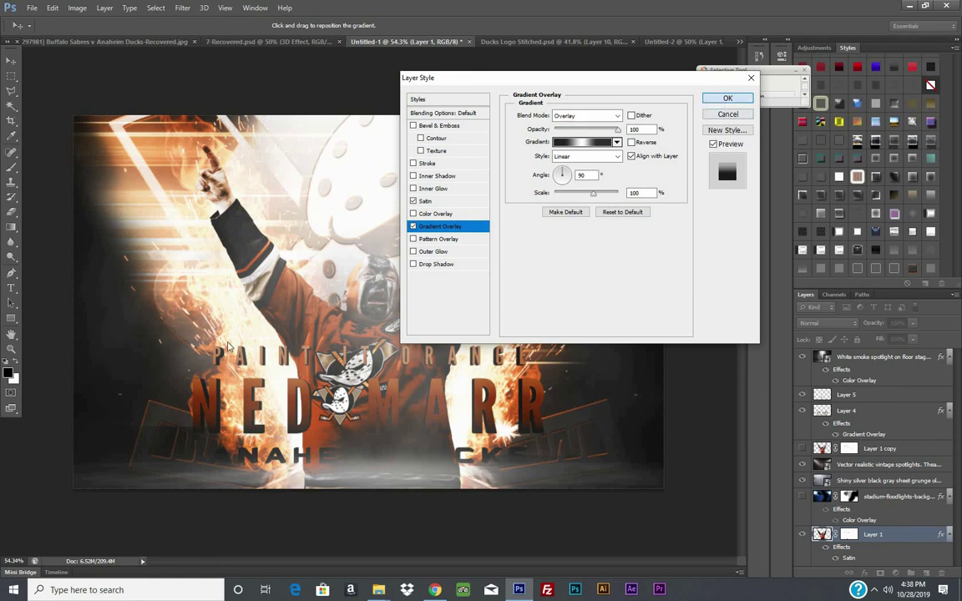
left_click(723, 104)
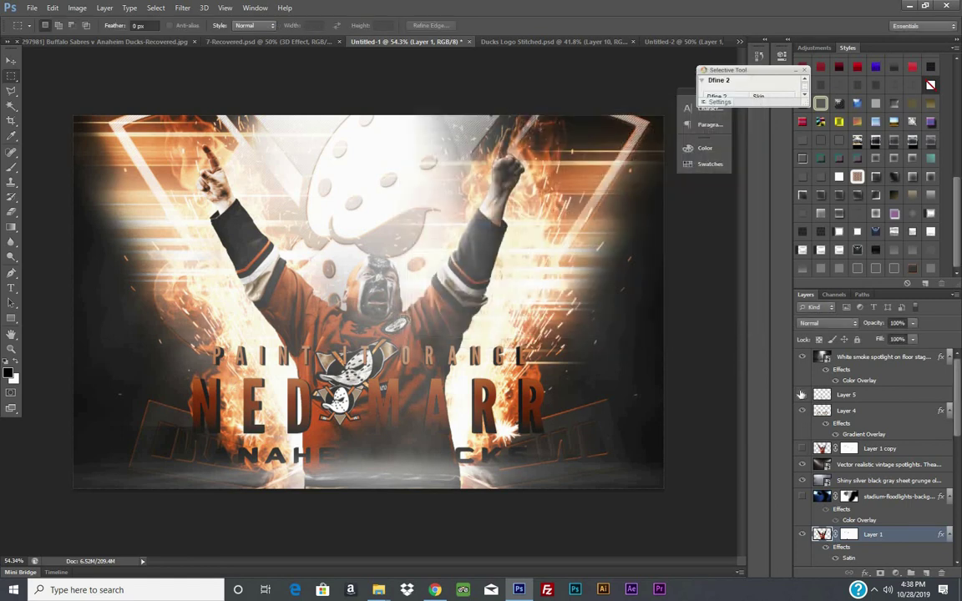
- Give Layer 5 an outer glow of size about 13
left_click(890, 400)
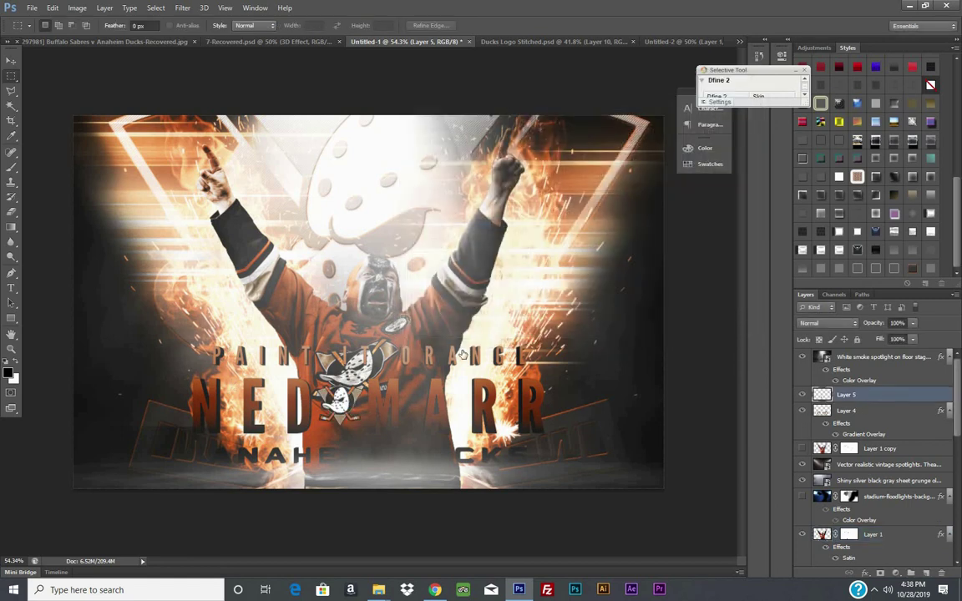
left_click(433, 251)
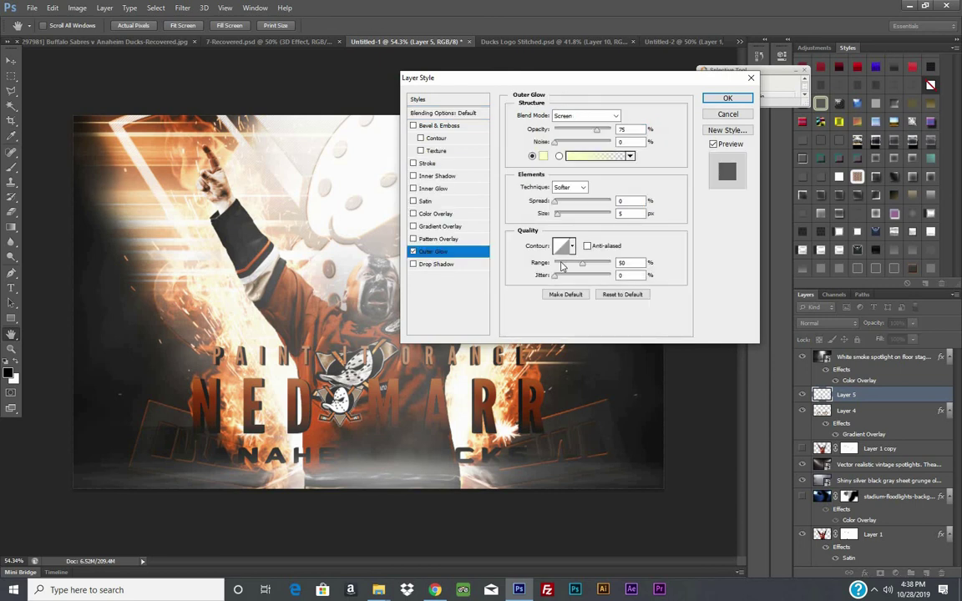
left_click_drag(572, 215, 561, 222)
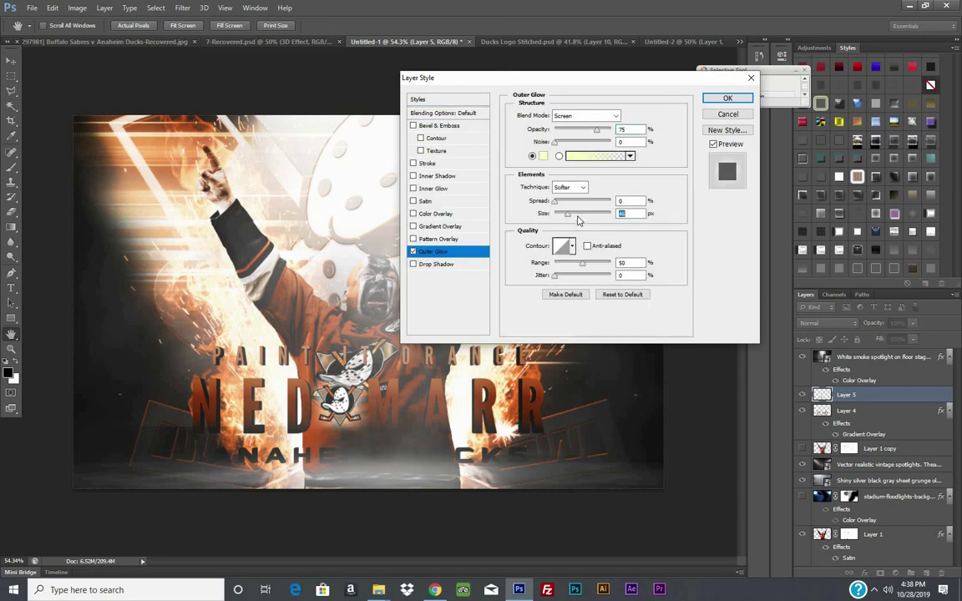
left_click(711, 99)
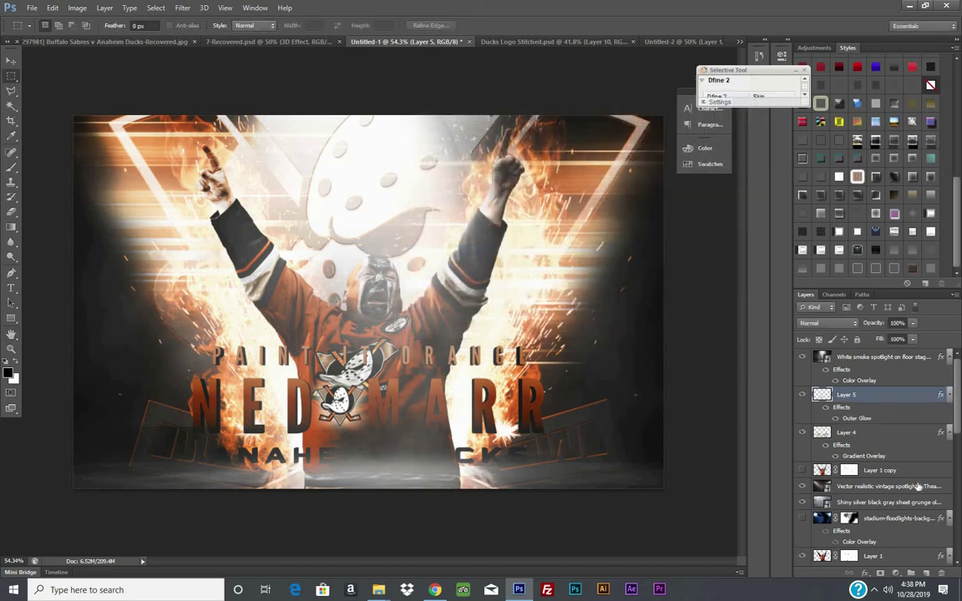
- Duplicate Layer 4 as Layer 4 copy
left_click(890, 432)
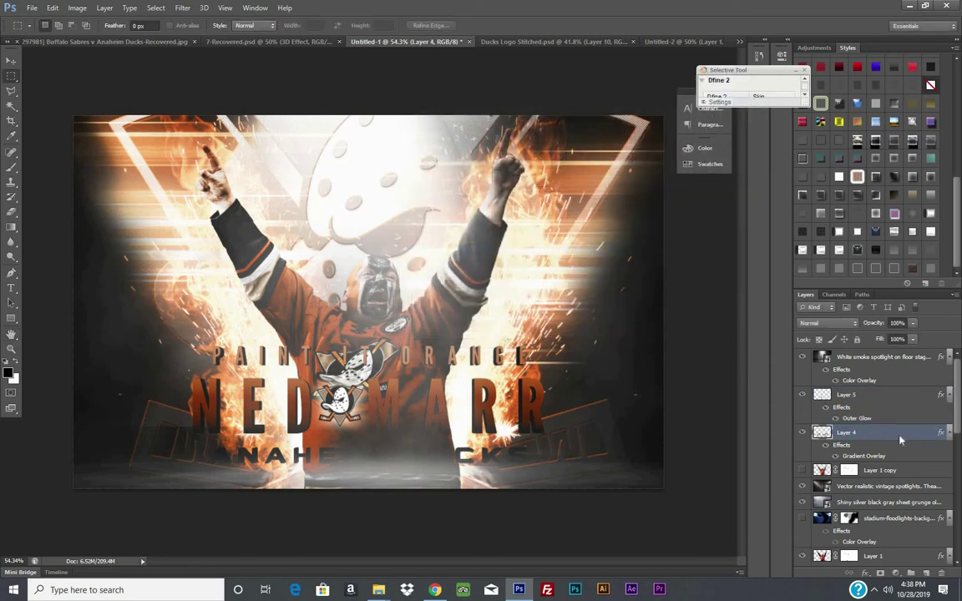
right_click(900, 440)
left_click(838, 36)
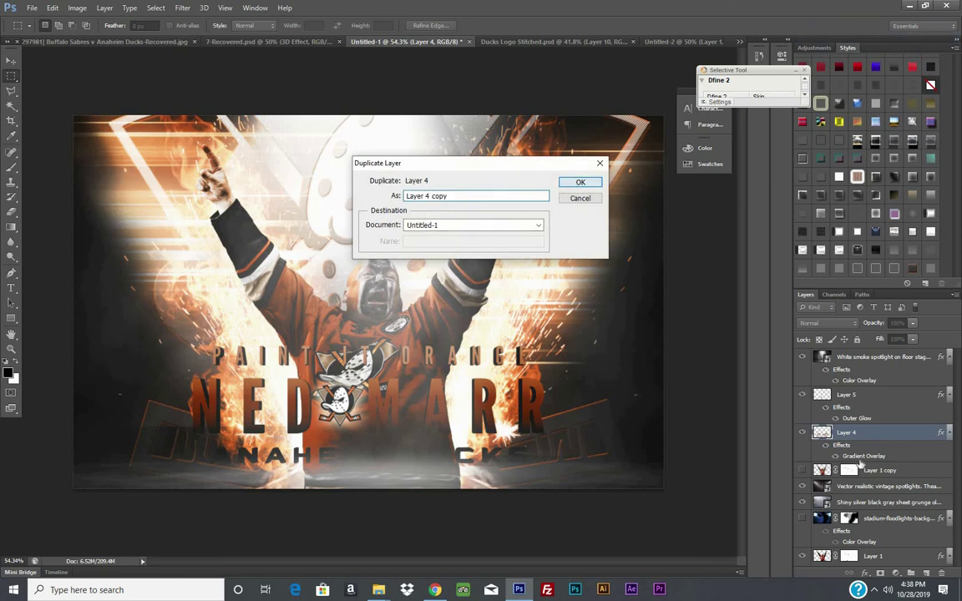
key("Return")
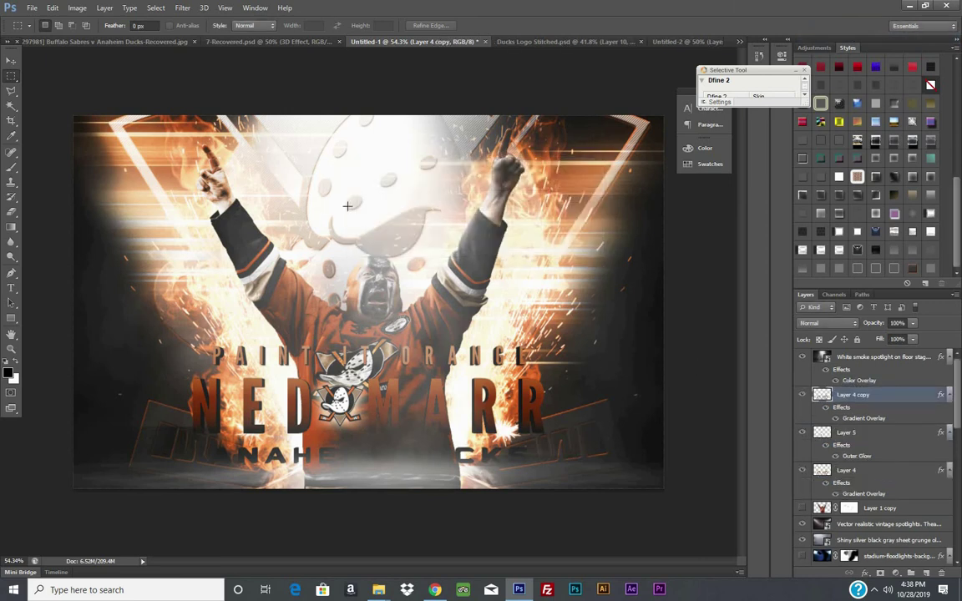
left_click(182, 8)
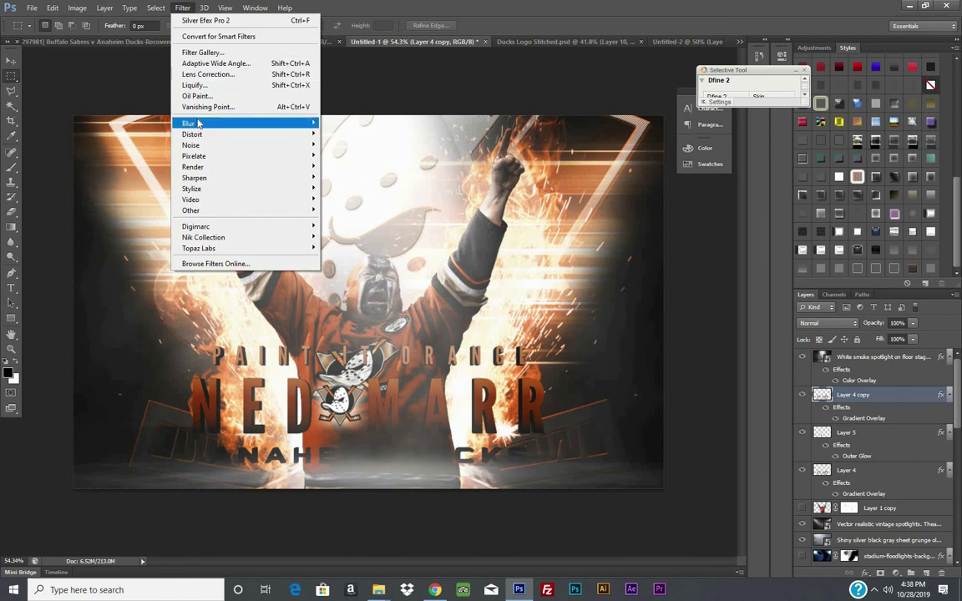
mouse_move(188, 124)
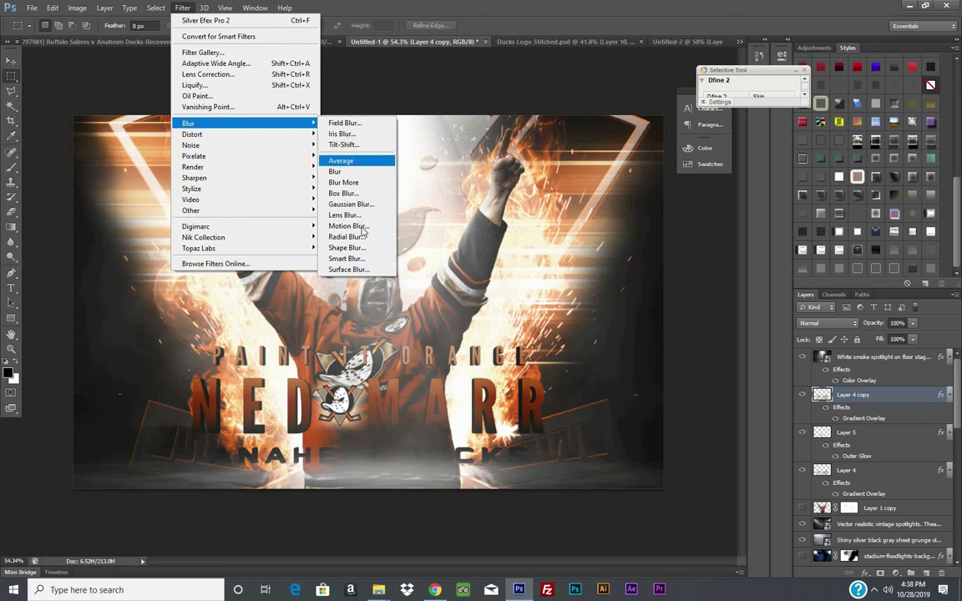
- Apply a Zoom radial blur of about 58 to Layer 4 copy
left_click(359, 236)
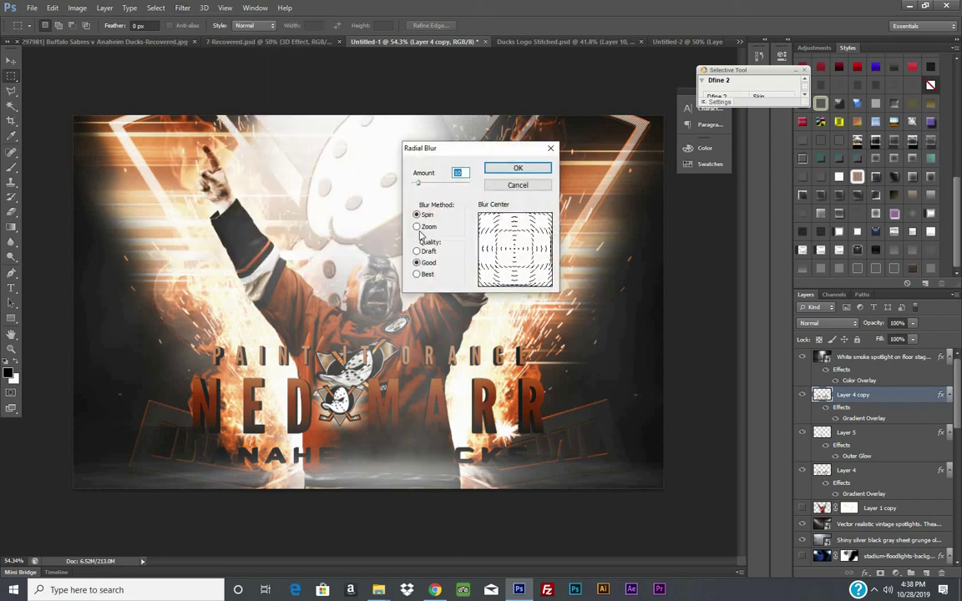
left_click(417, 226)
left_click_drag(418, 183, 451, 183)
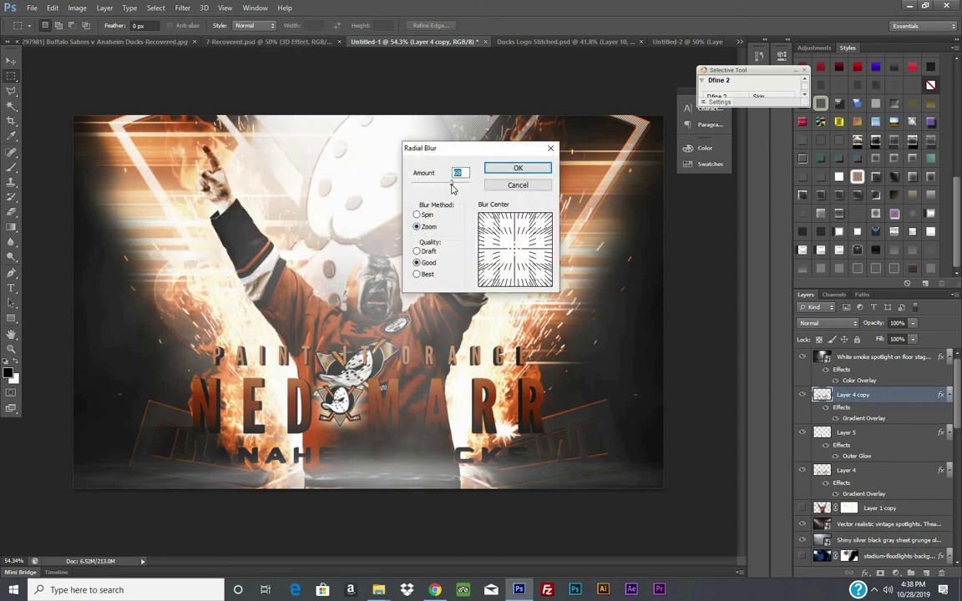
left_click(544, 173)
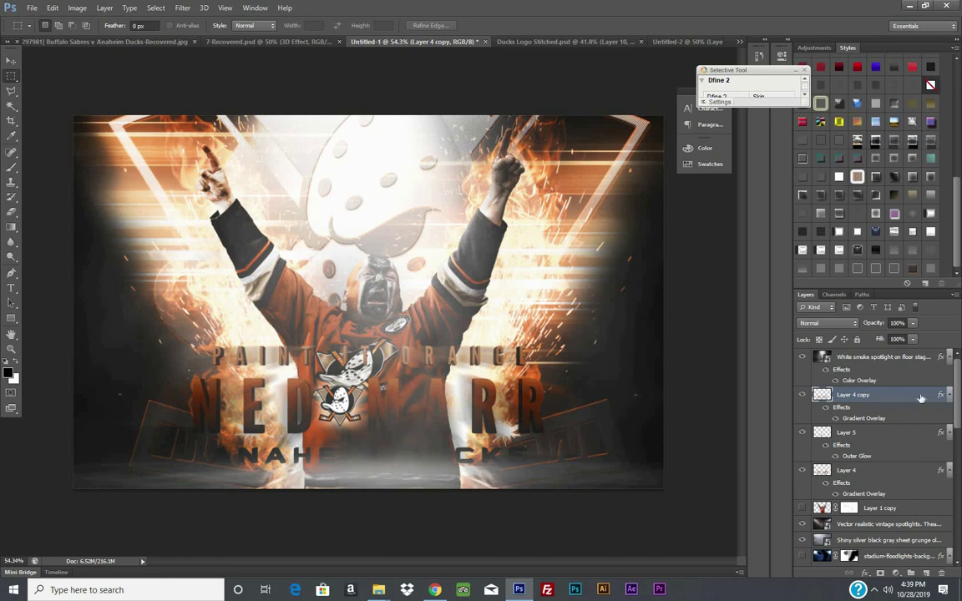
- Turn off Layer 4 copy's gradient overlay and convert the layer to a smart object
double_click(921, 398)
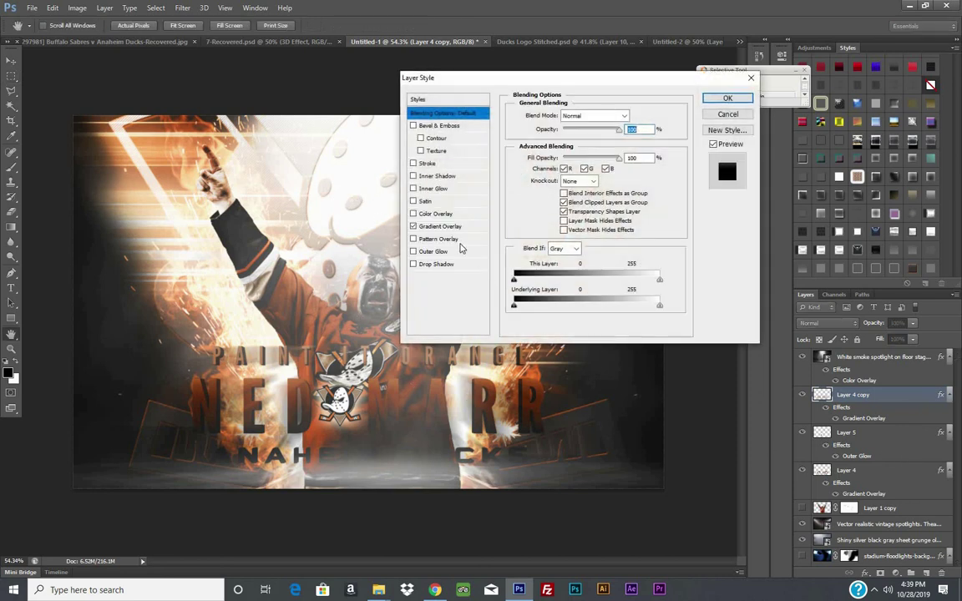
left_click(424, 229)
left_click(413, 227)
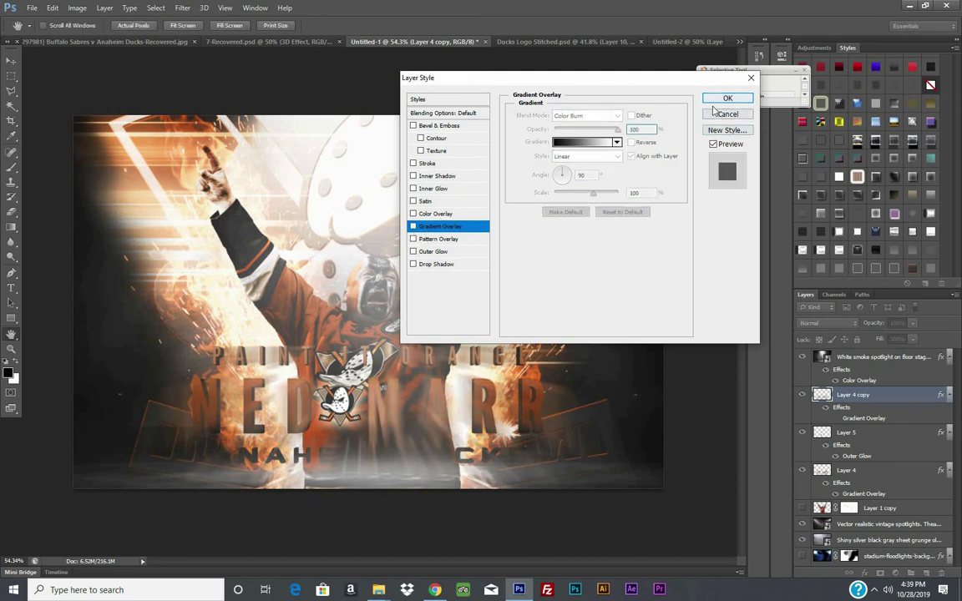
left_click(733, 116)
right_click(922, 396)
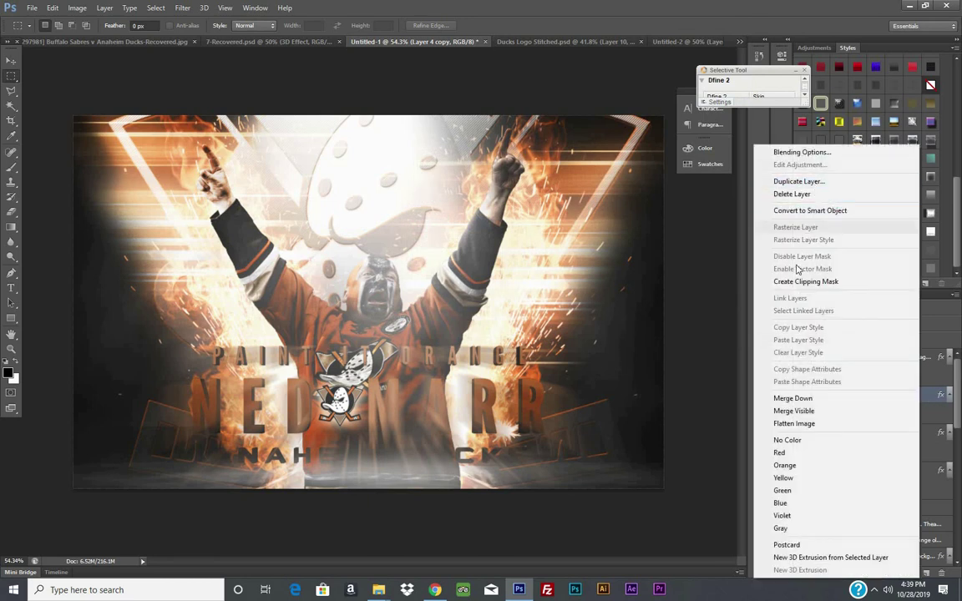
left_click(793, 211)
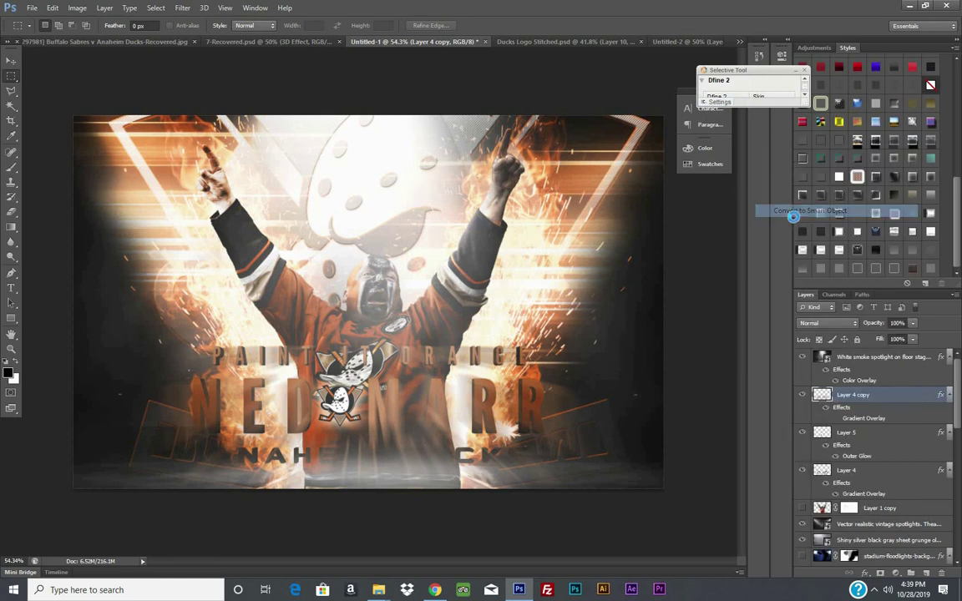
right_click(872, 395)
- Rasterize Layer 4 copy and raise its contrast to 75 with Brightness/Contrast
left_click(350, 121)
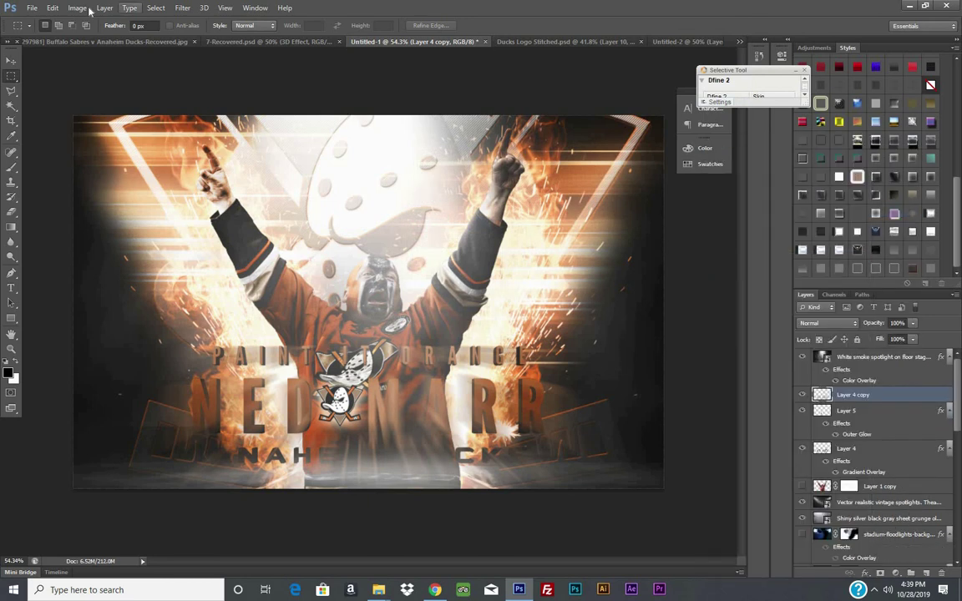
left_click(77, 8)
key("Return")
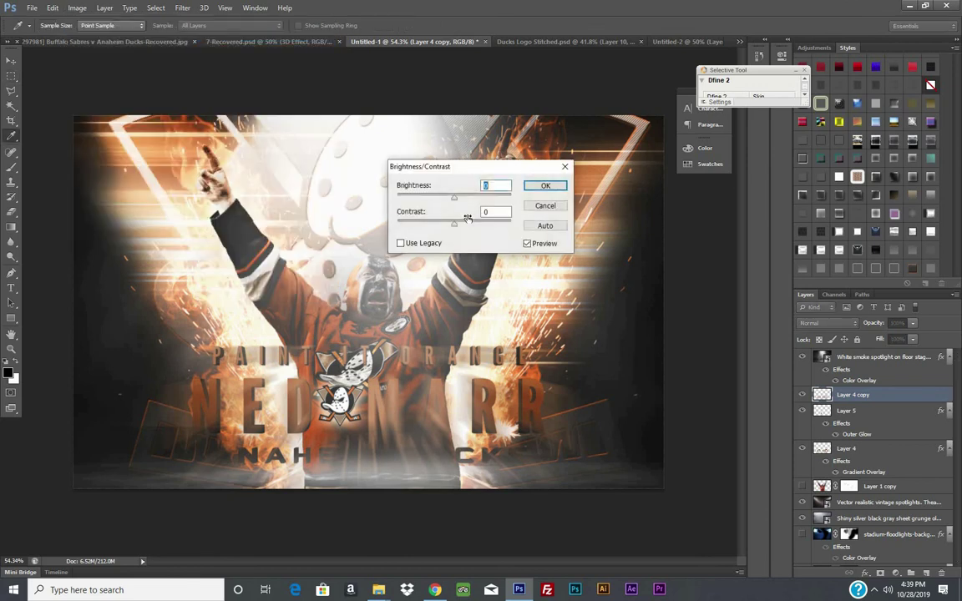
key("Tab")
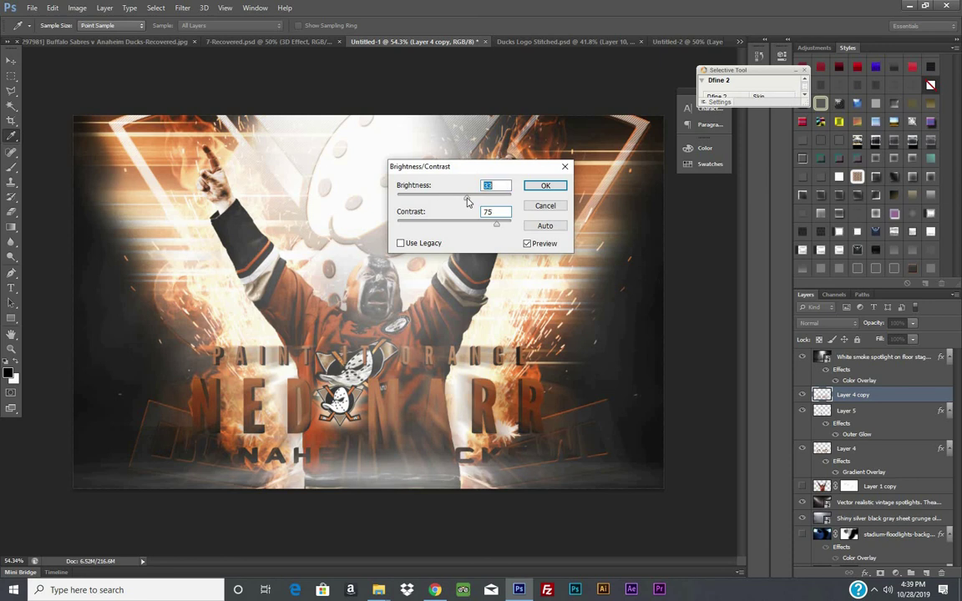
mouse_move(451, 198)
left_mouse_down()
mouse_move(472, 203)
mouse_move(457, 205)
left_mouse_up()
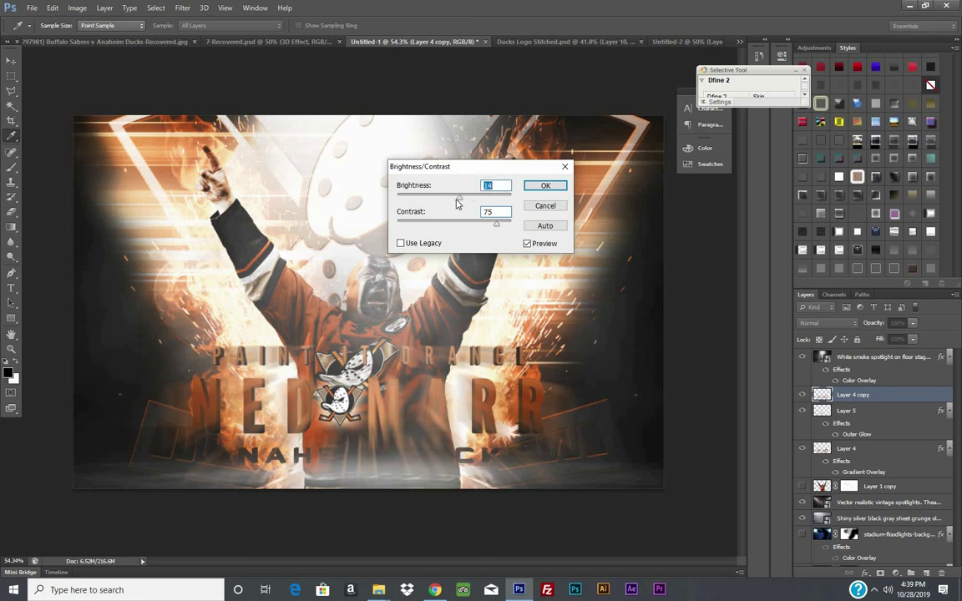
left_click(545, 185)
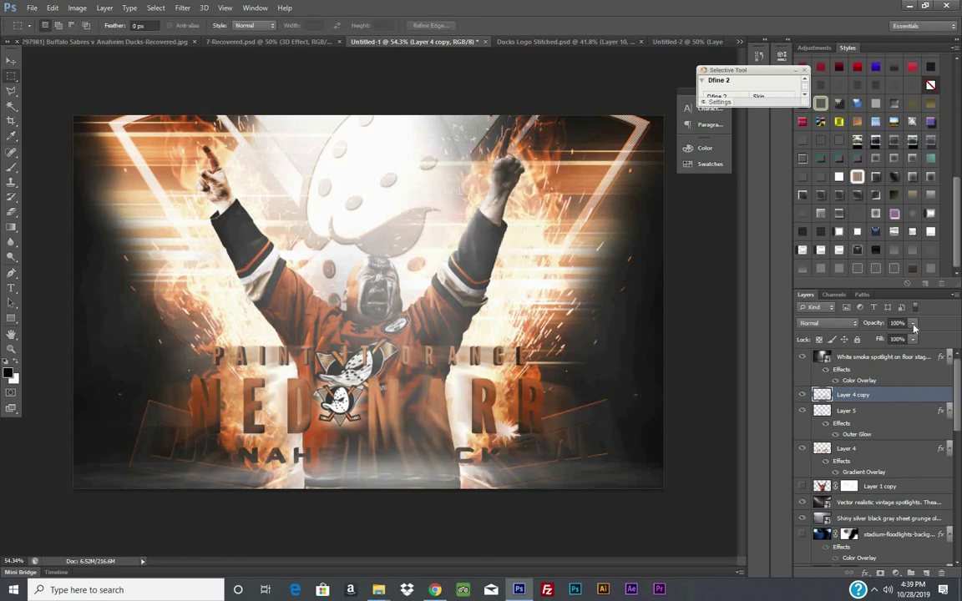
- Set Layer 4 copy's blend mode to Linear Light, then hide the layer
left_click(827, 323)
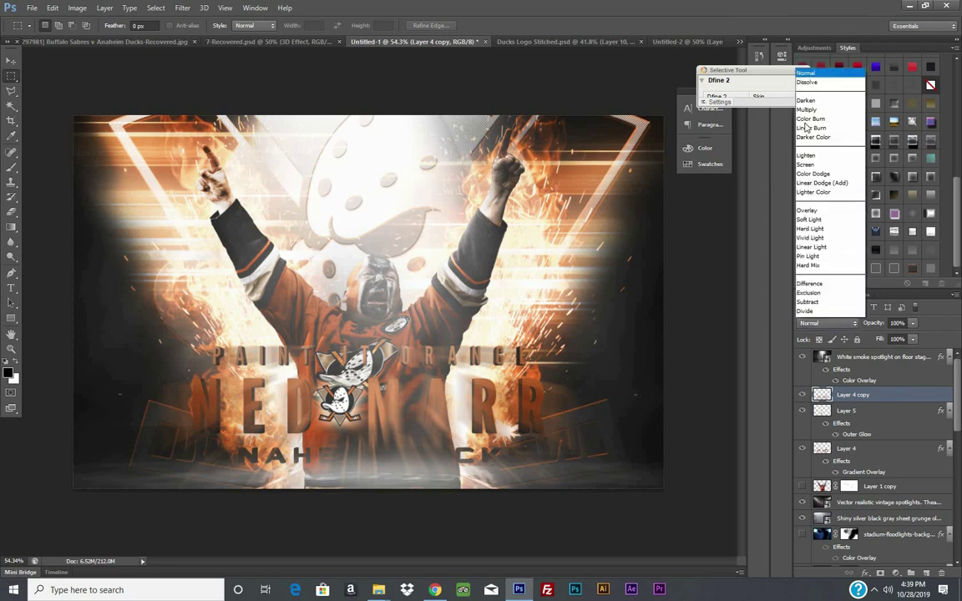
left_click(807, 64)
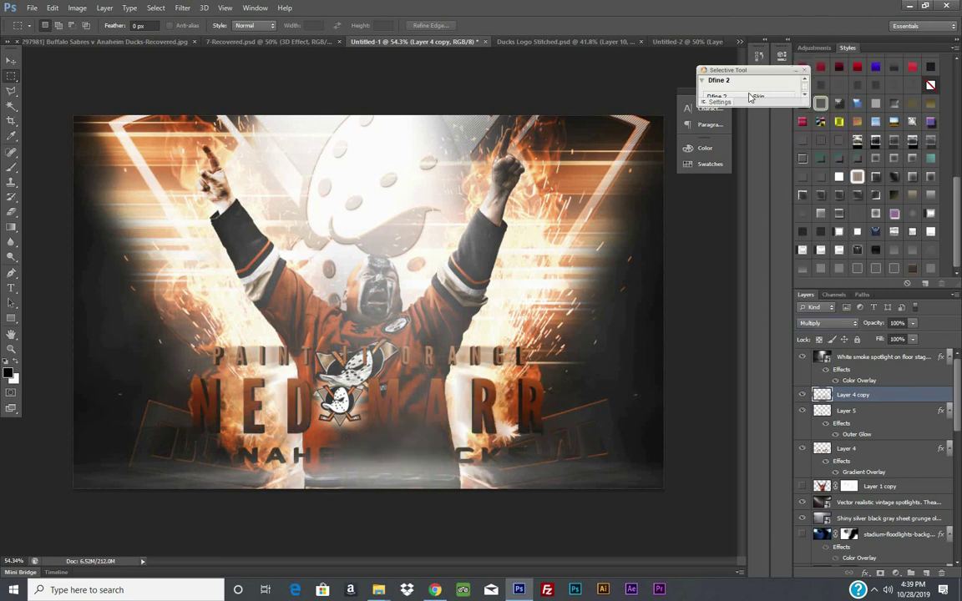
key("shift+plus")
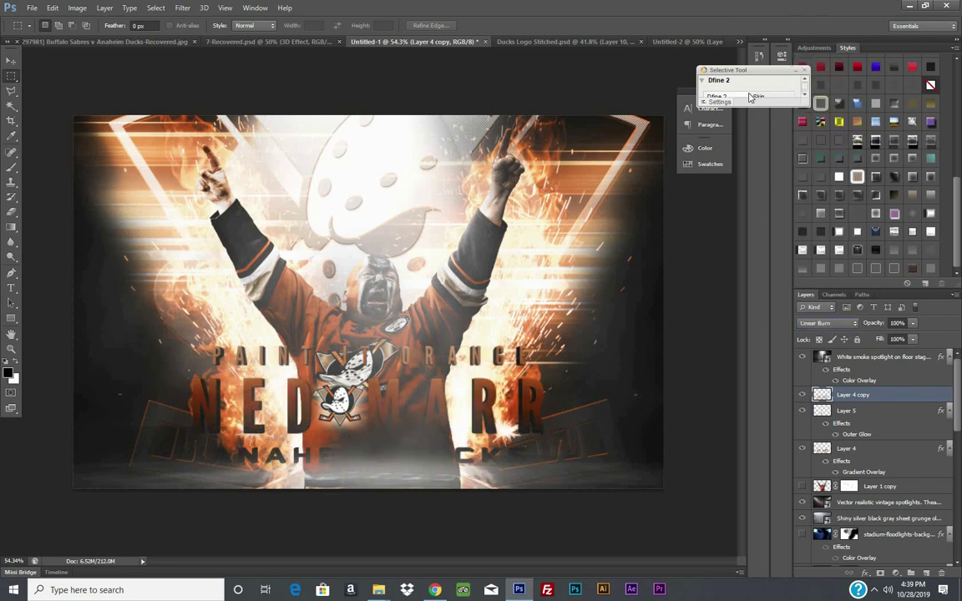
key("shift+plus")
key("shift+plus")
key("shift+plus")
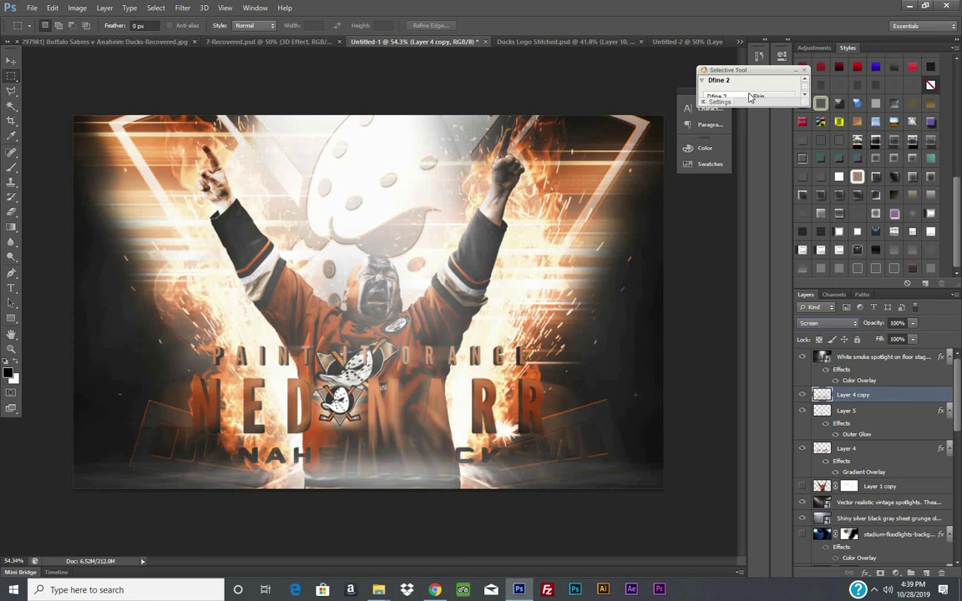
key("shift+plus")
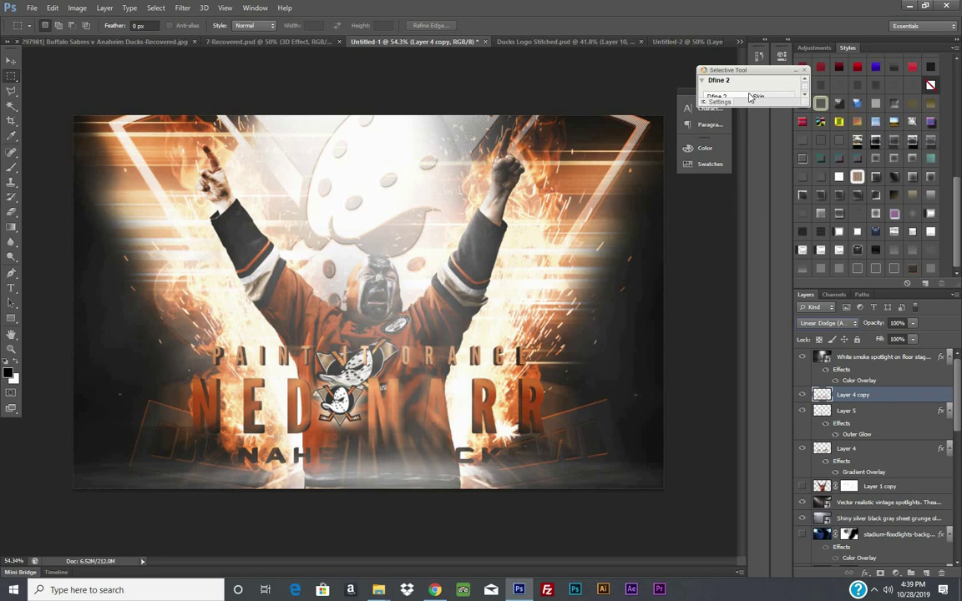
key("shift+plus")
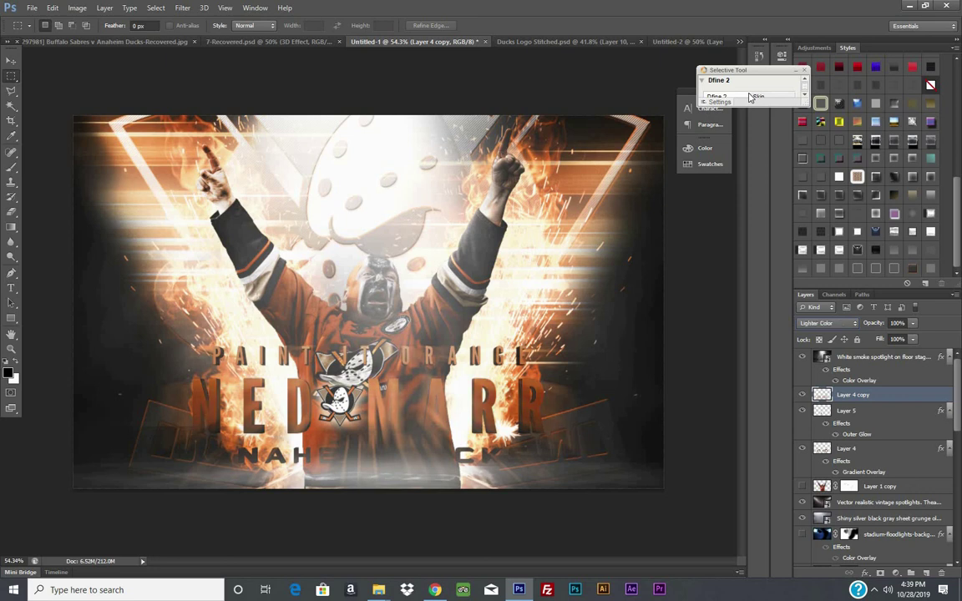
key("shift+plus")
key("shift+plus")
key("shift+plus")
key("shift+plus")
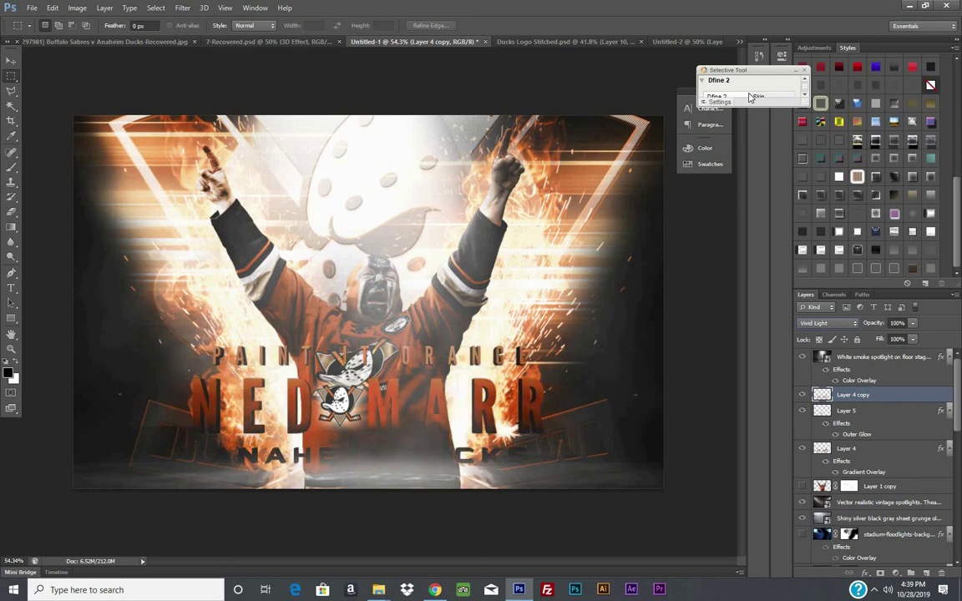
key("shift+plus")
key("shift+minus")
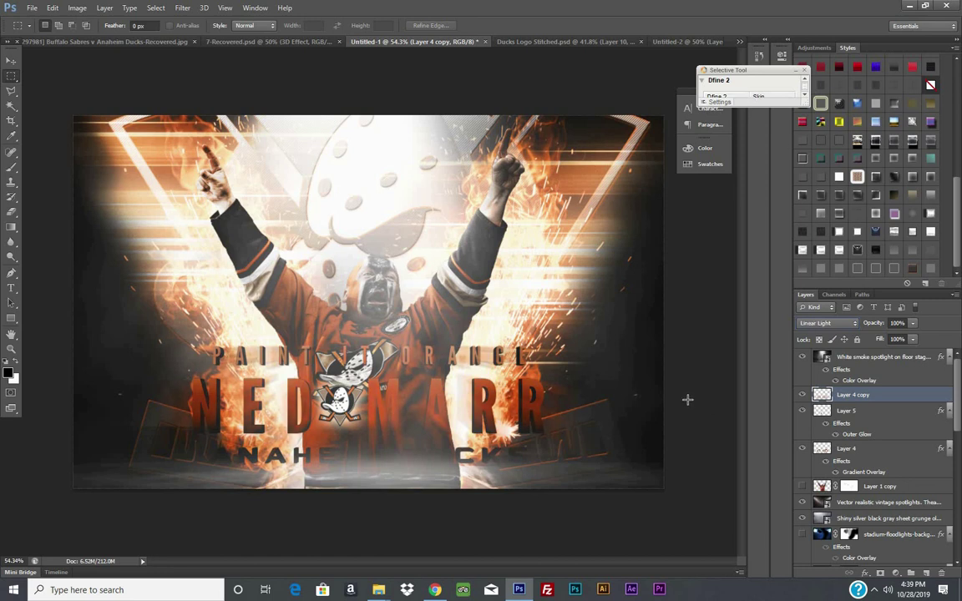
left_click(802, 394)
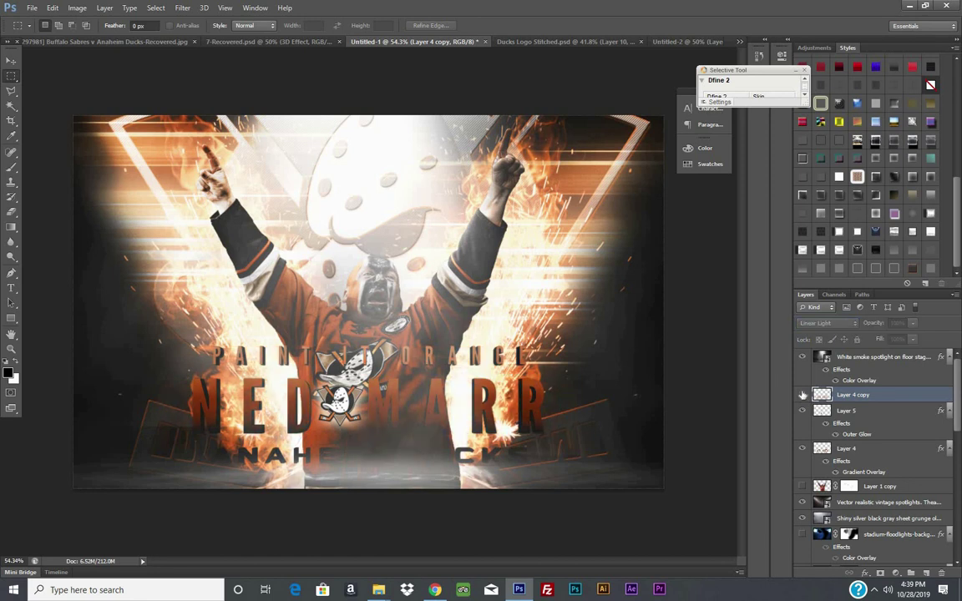
- Duplicate Layer 5 and remove the copy's Outer Glow effect
right_click(867, 410)
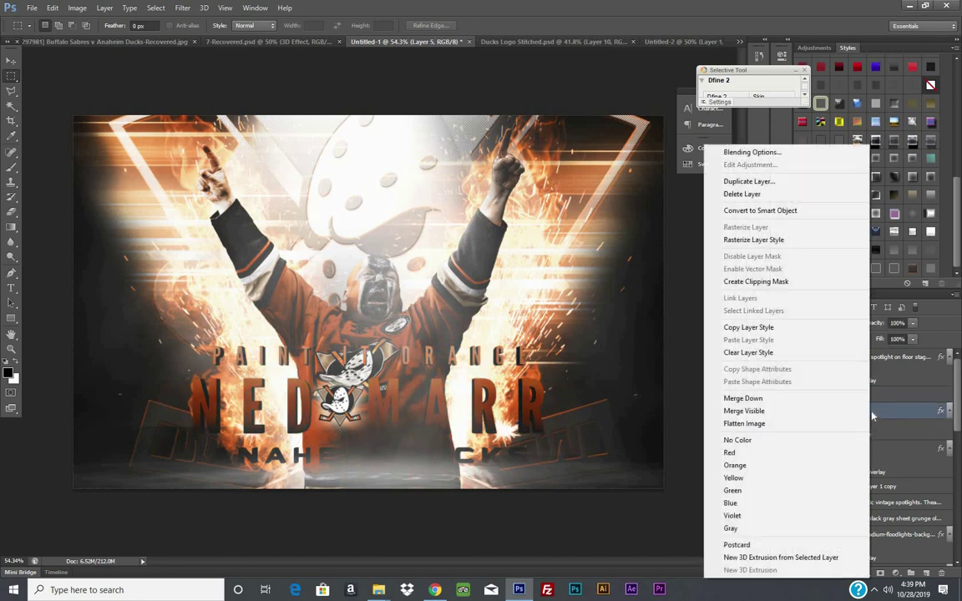
left_click(747, 181)
left_click(522, 173)
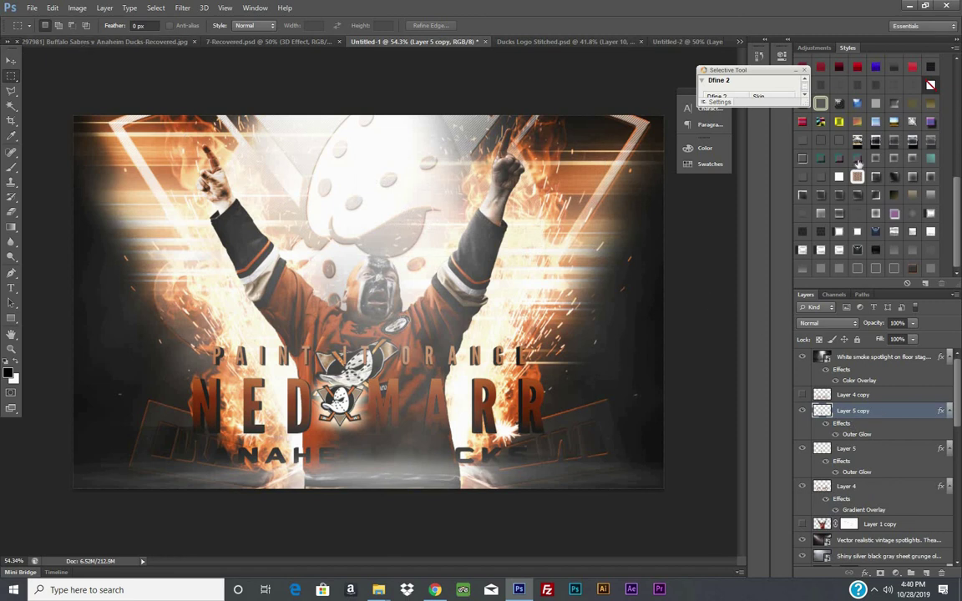
scroll(958, 204, "up", 2)
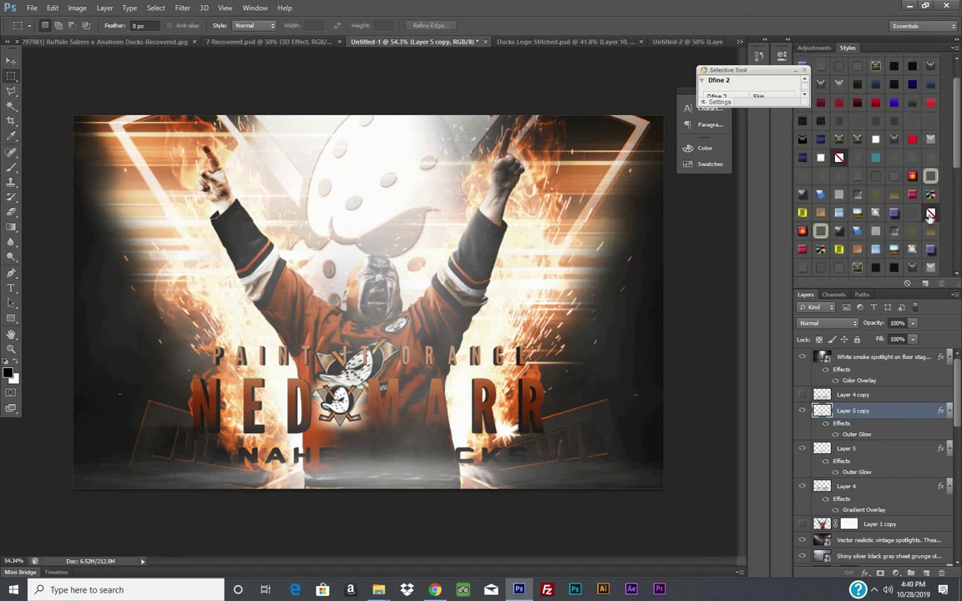
left_click_drag(842, 424, 847, 371)
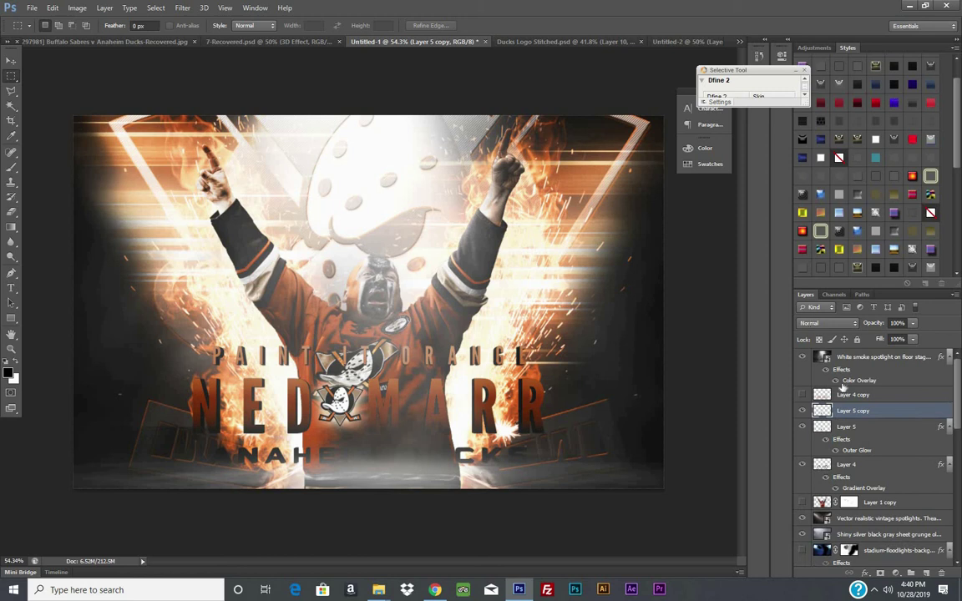
- Apply a trial Radial Blur to Layer 5 copy, then step backward to undo it
left_click(182, 8)
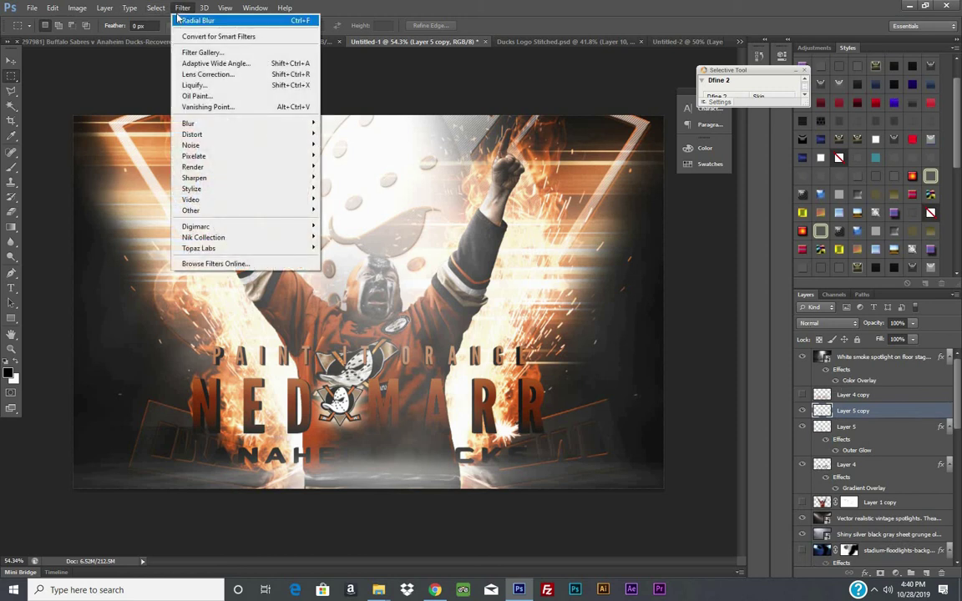
left_click(184, 21)
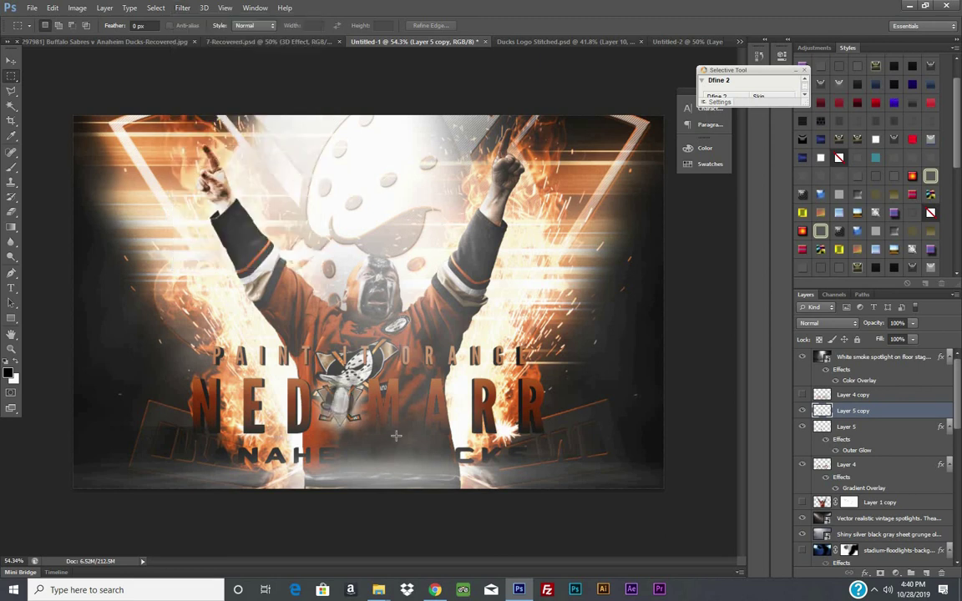
left_click(52, 8)
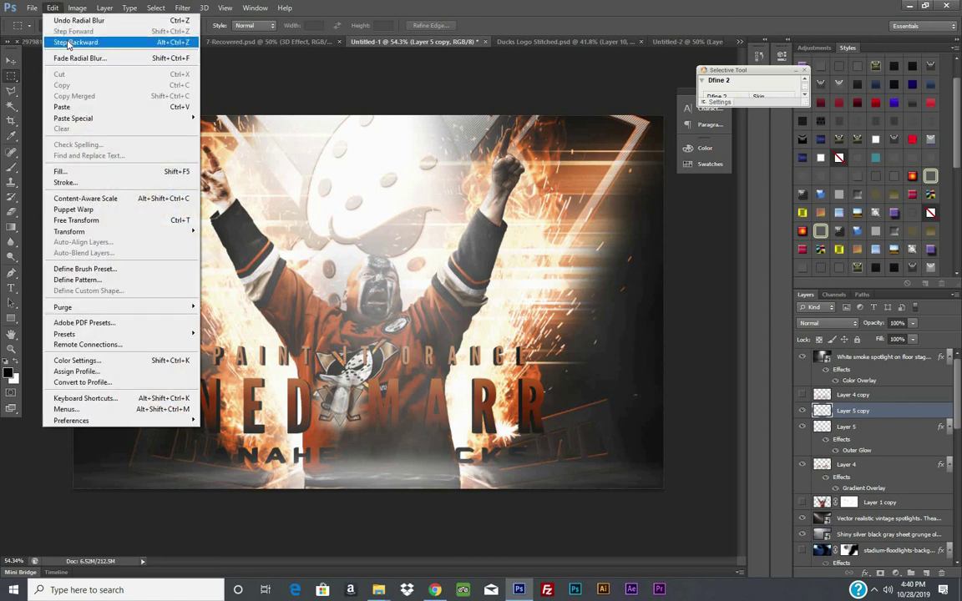
left_click(75, 38)
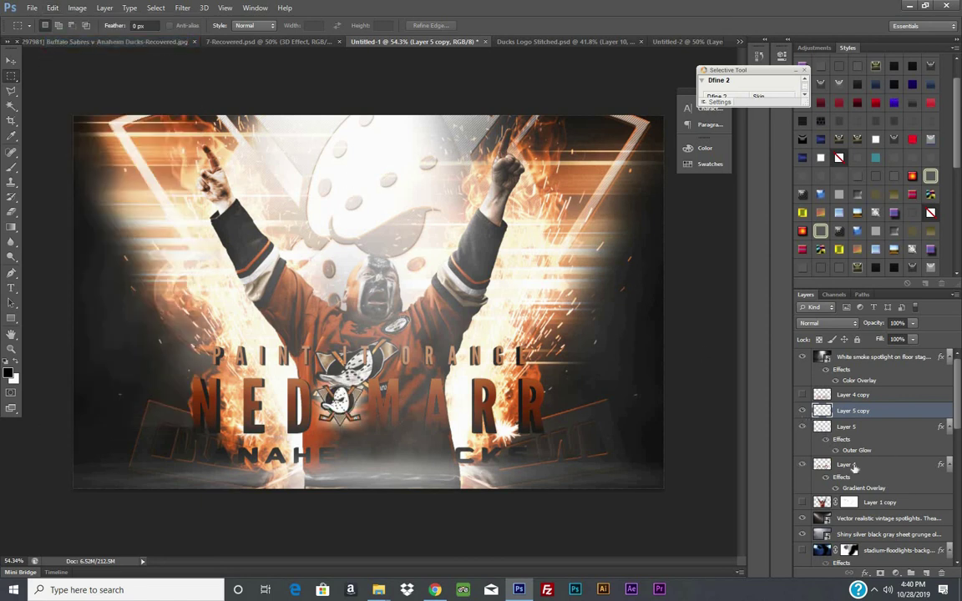
left_click(846, 464)
- Duplicate Layer 4 as Layer 4 copy 2 and remove its gradient overlay
right_click(846, 464)
left_click(825, 67)
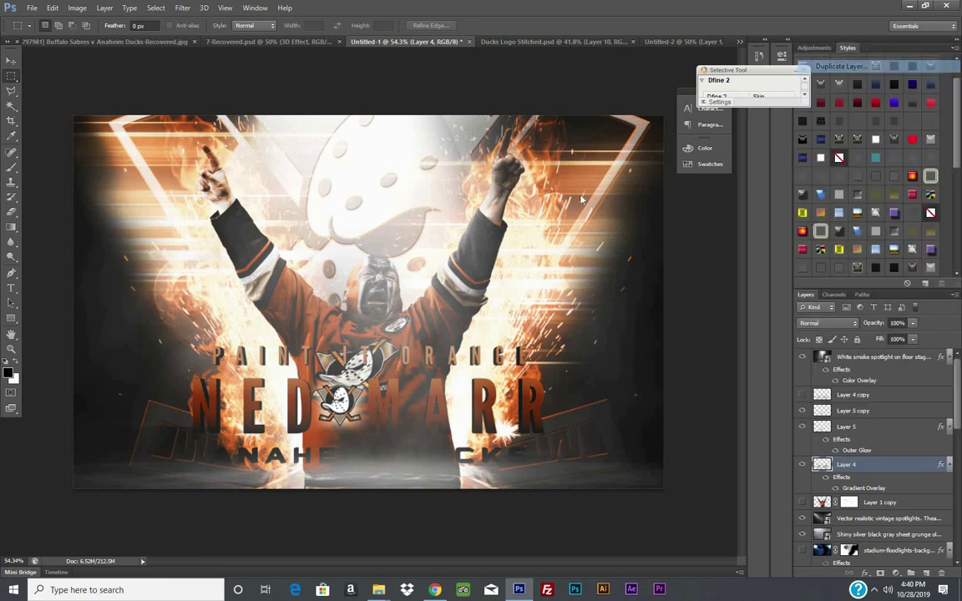
key("Return")
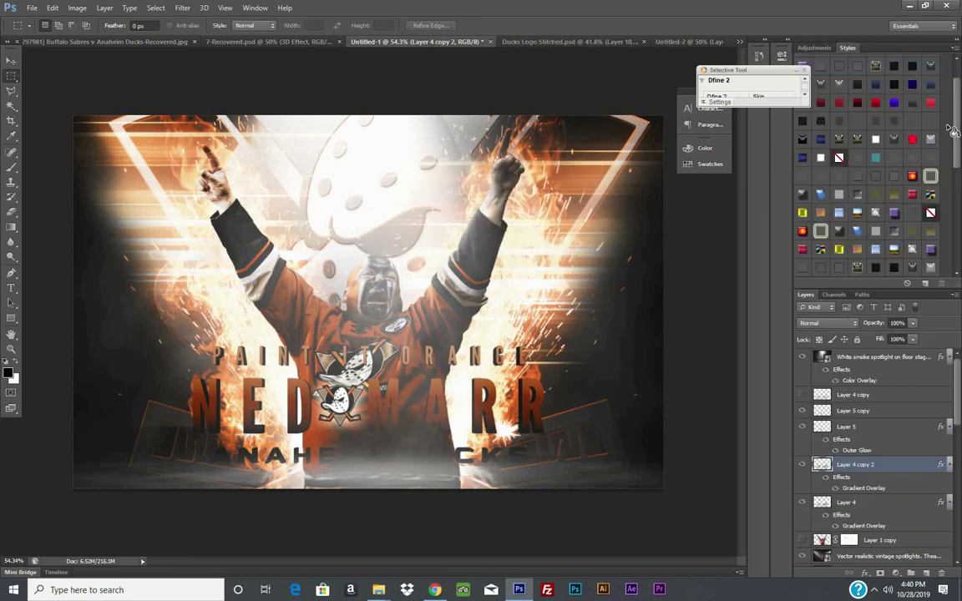
left_click(823, 196)
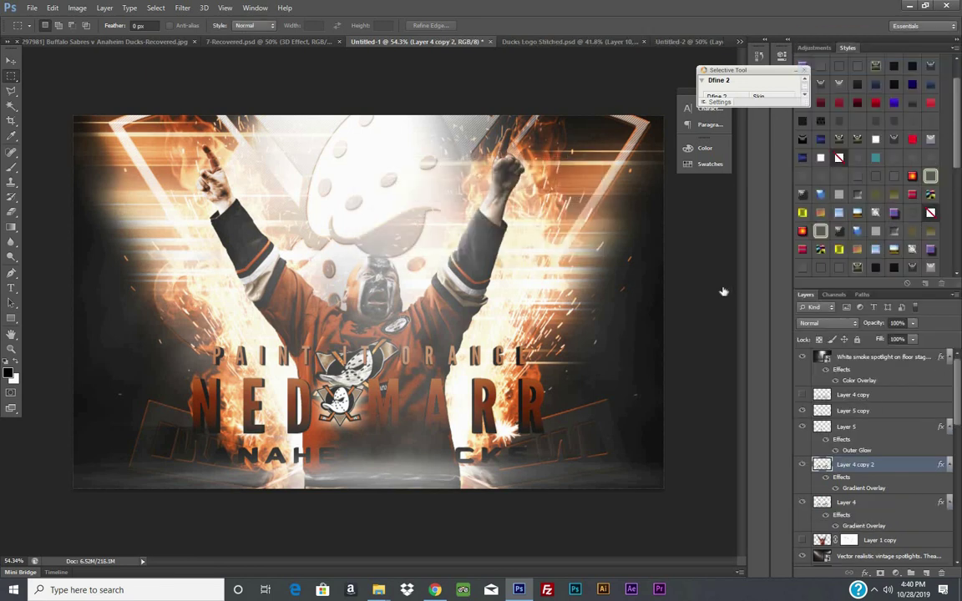
- Apply a zoom Radial Blur with amount 48 to Layer 4 copy 2
left_click(182, 7)
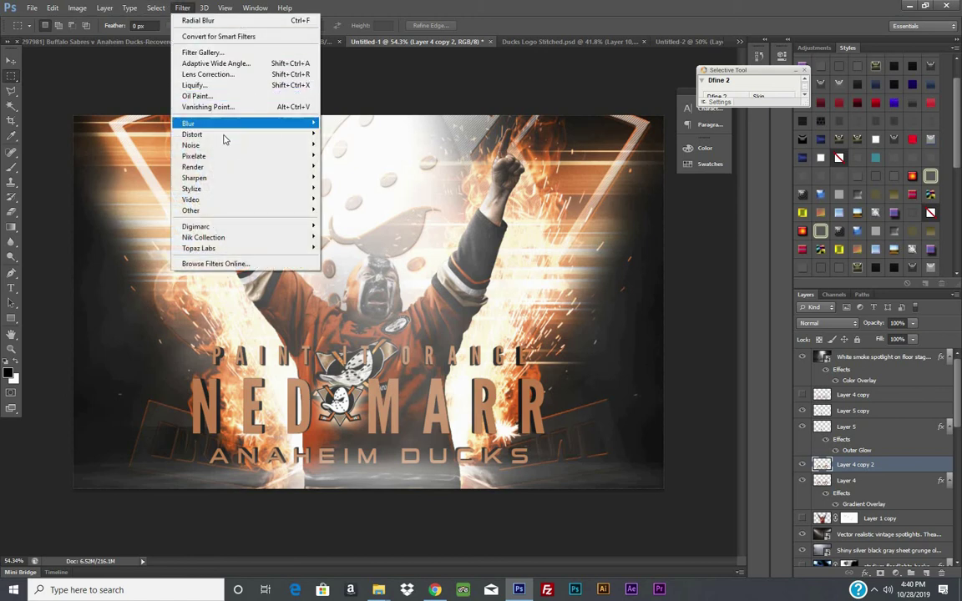
mouse_move(189, 123)
left_click(372, 241)
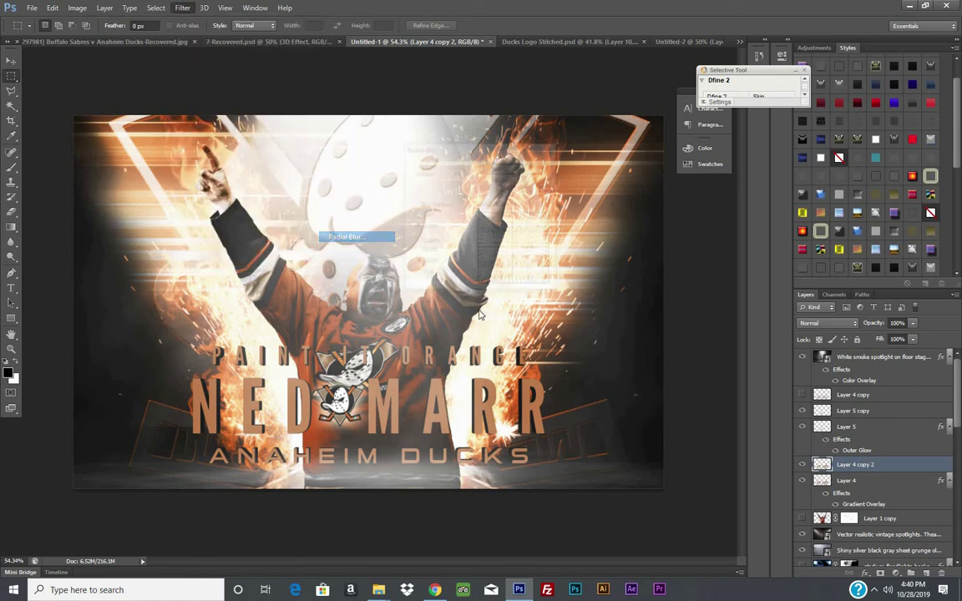
left_click_drag(452, 183, 440, 184)
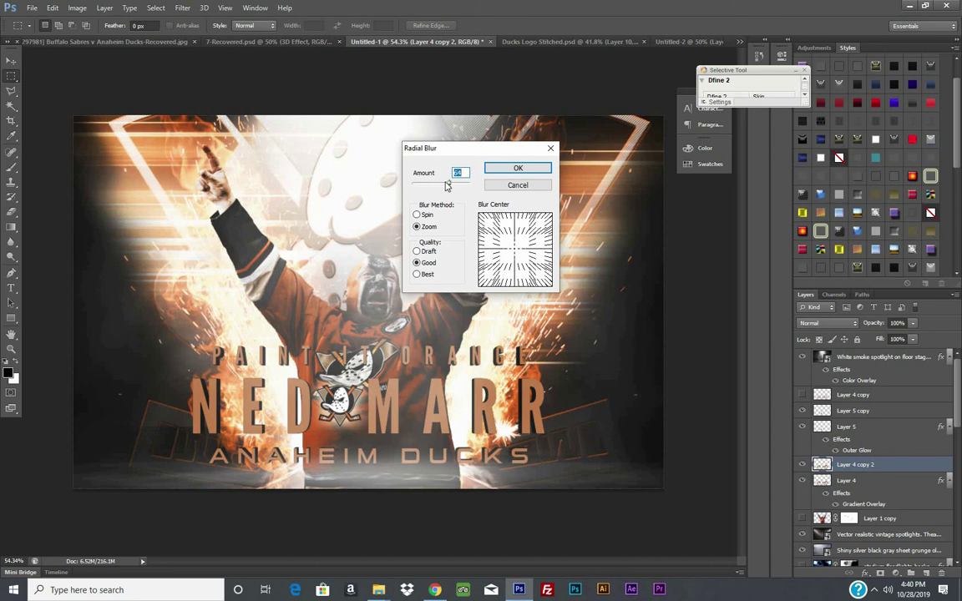
left_click(517, 169)
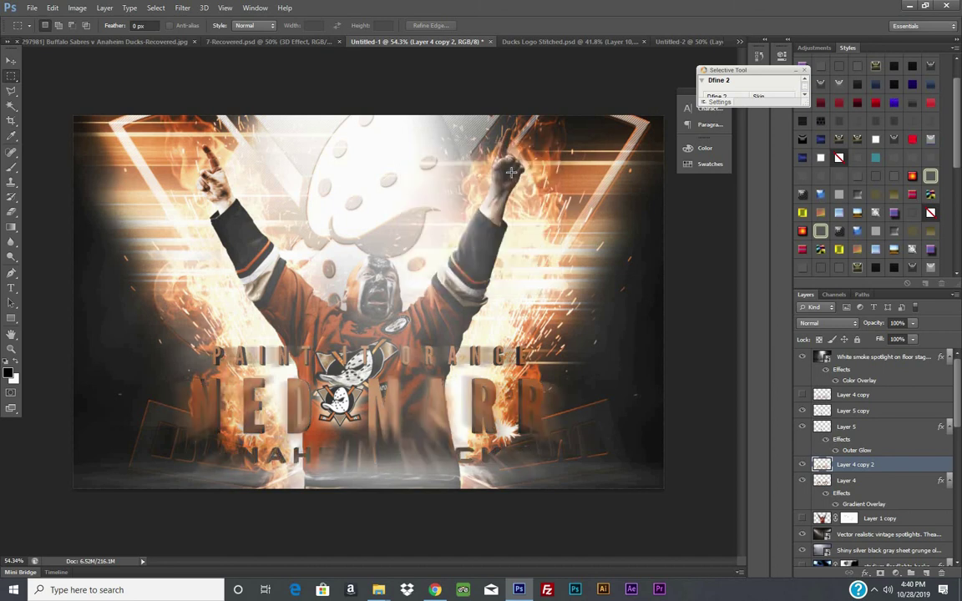
- Raise Layer 4 copy 2's contrast and brightness with Brightness/Contrast
left_click(77, 8)
mouse_move(94, 37)
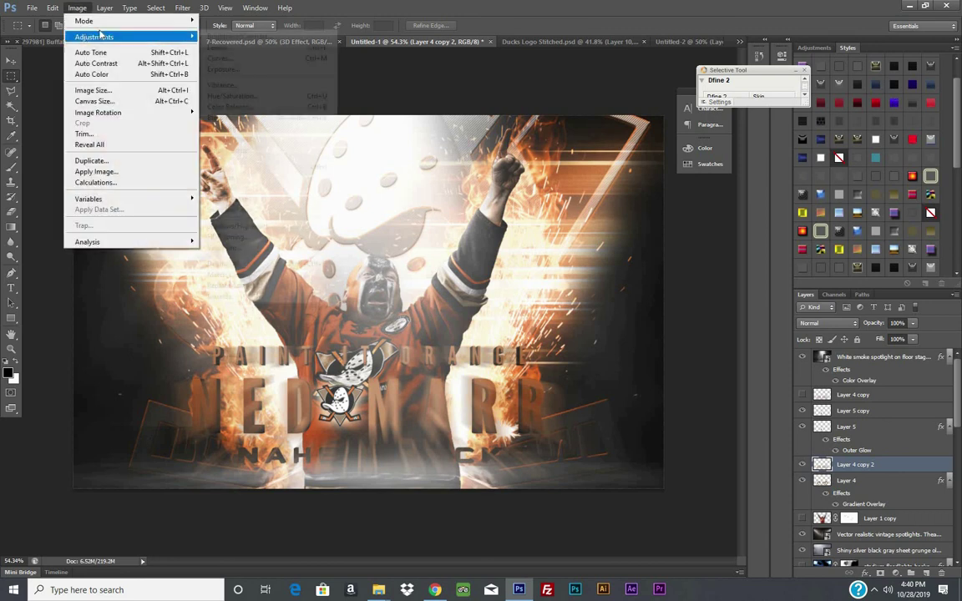
left_click(266, 37)
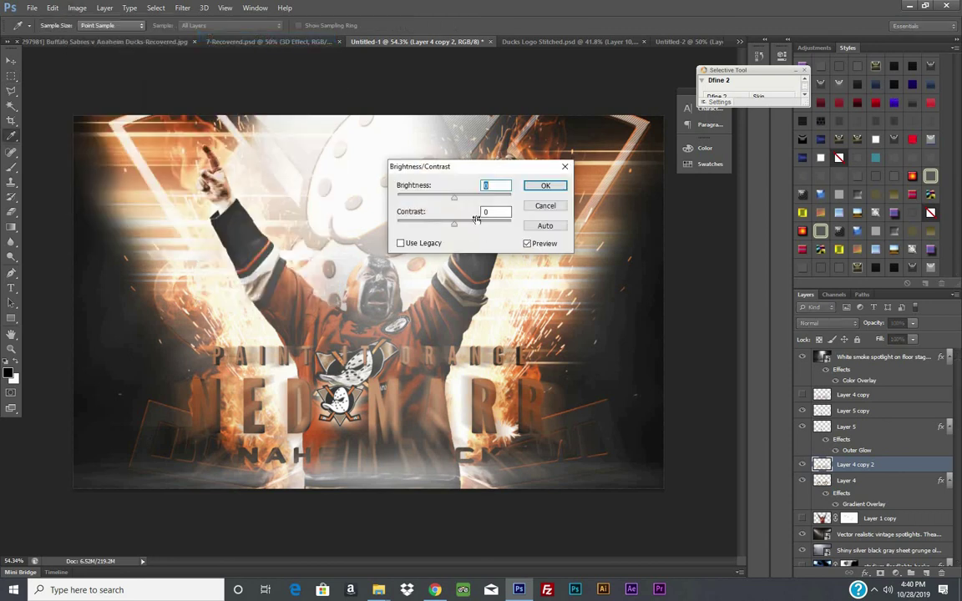
left_click_drag(413, 211, 449, 217)
left_click_drag(405, 185, 464, 201)
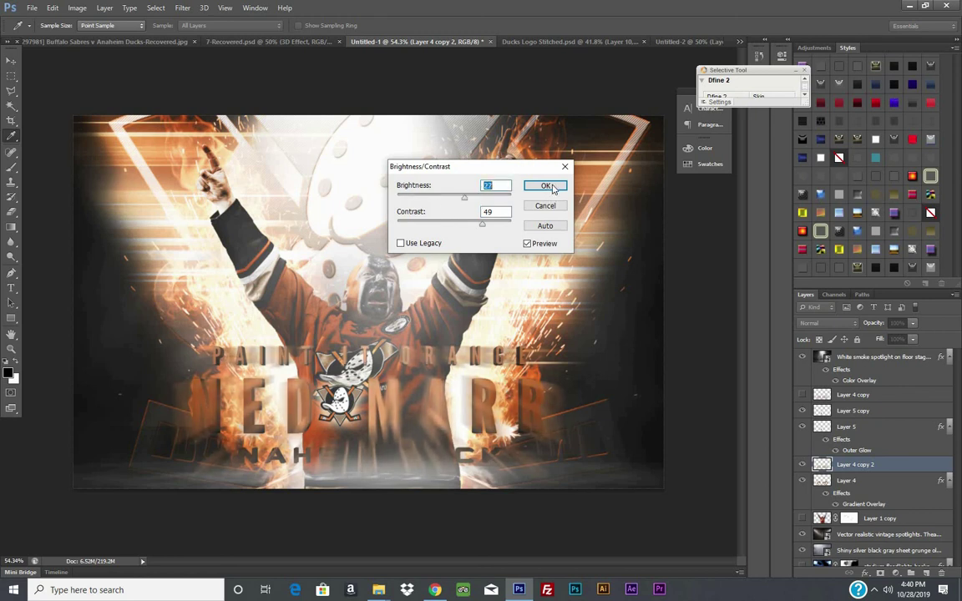
left_click(546, 186)
- Blend Layer 4 copy 2 as Linear Dodge (Add) and move it beneath Layer 4
left_click(827, 323)
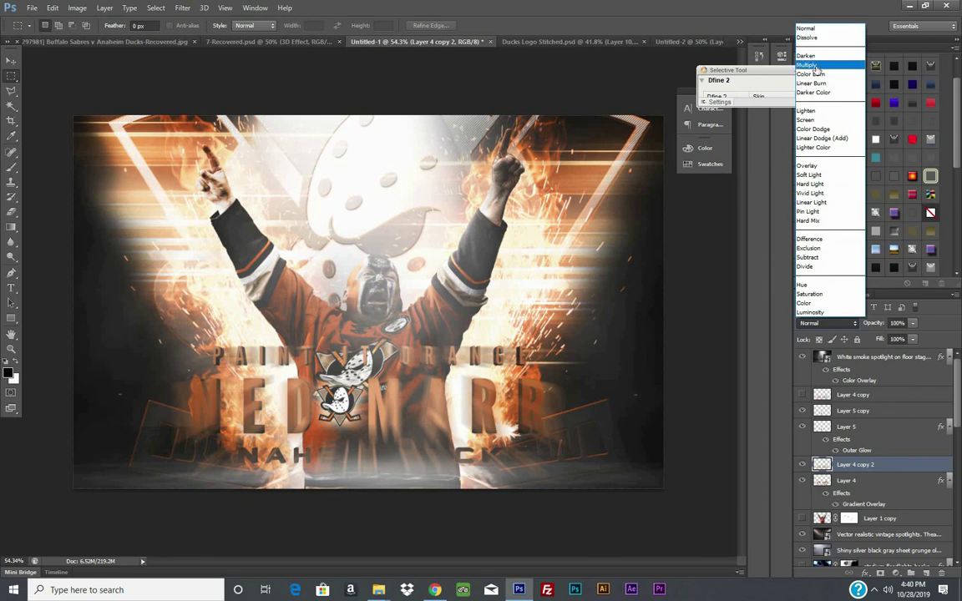
left_click(815, 67)
key("Down")
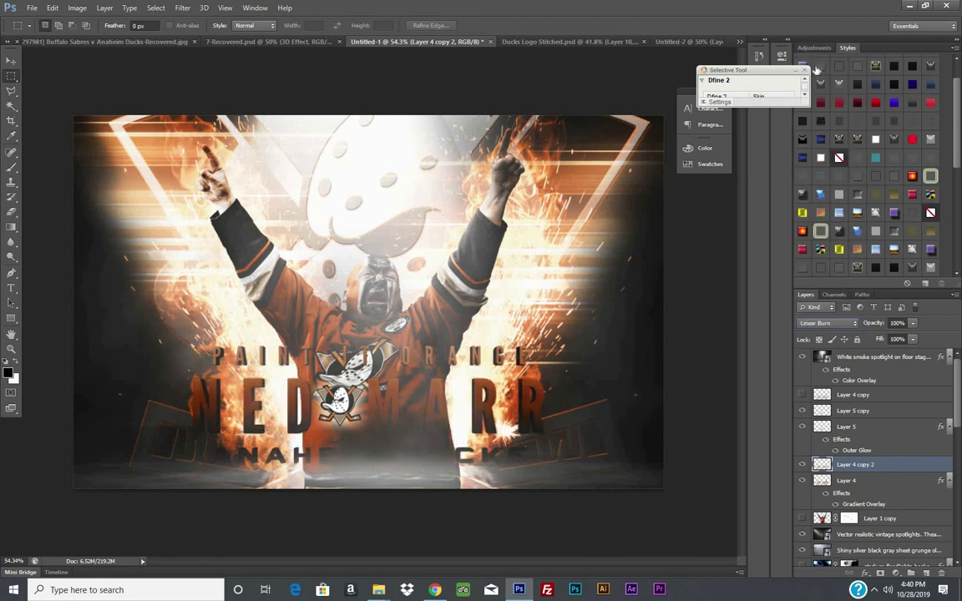
key("Down")
key("Down")
key("Down")
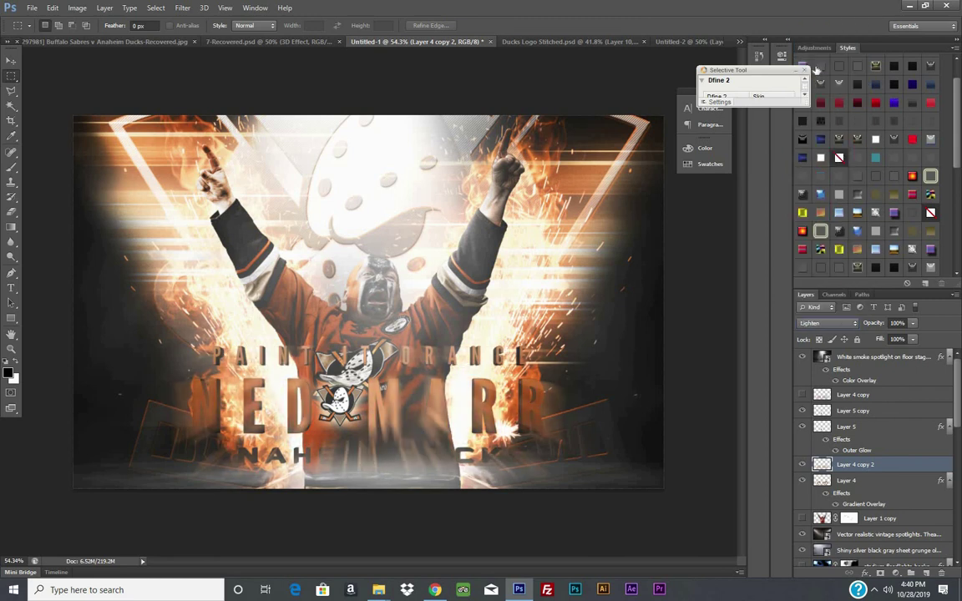
key("Up")
key("Down")
key("Down")
key("Down")
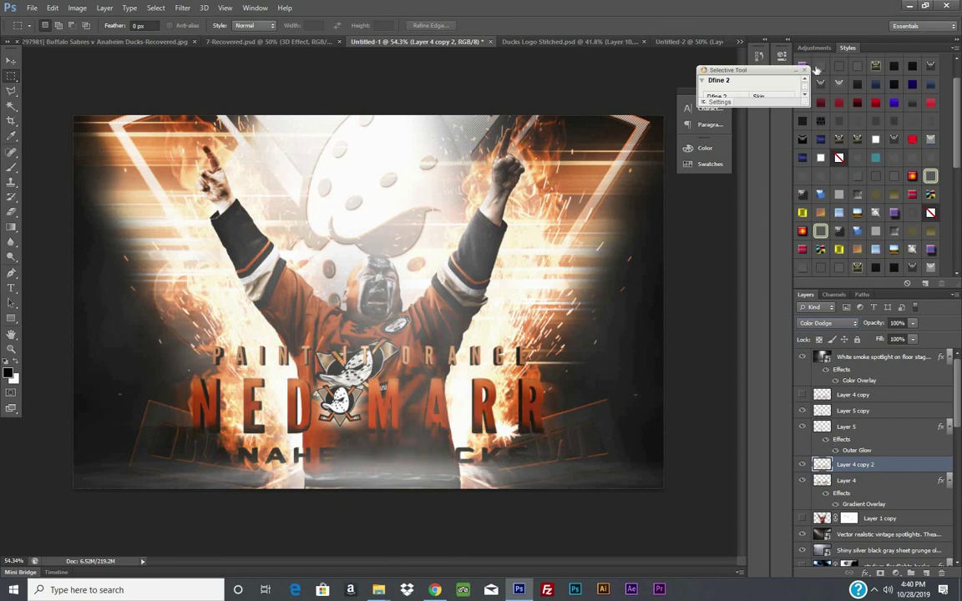
key("Down")
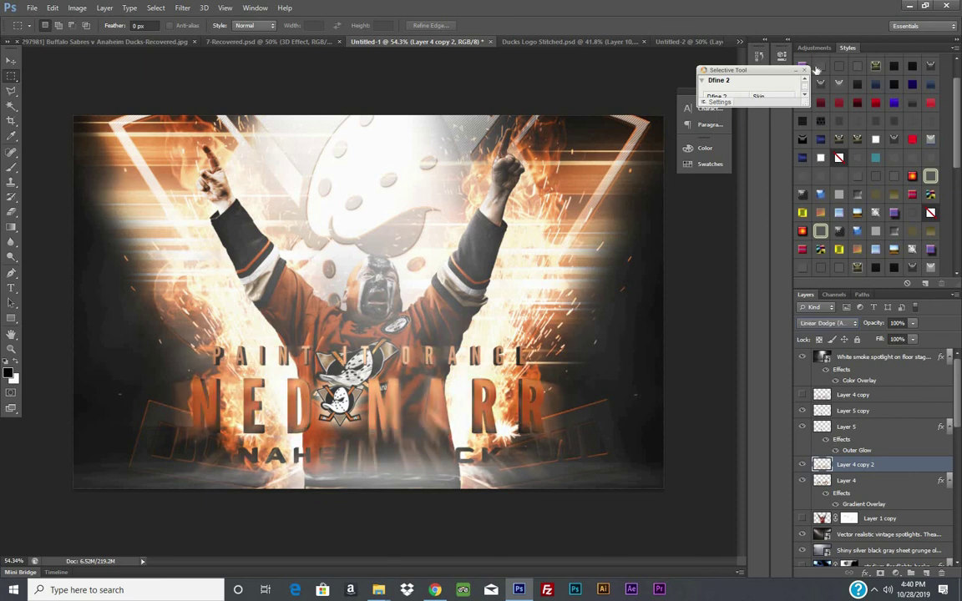
key("Down")
key("Up")
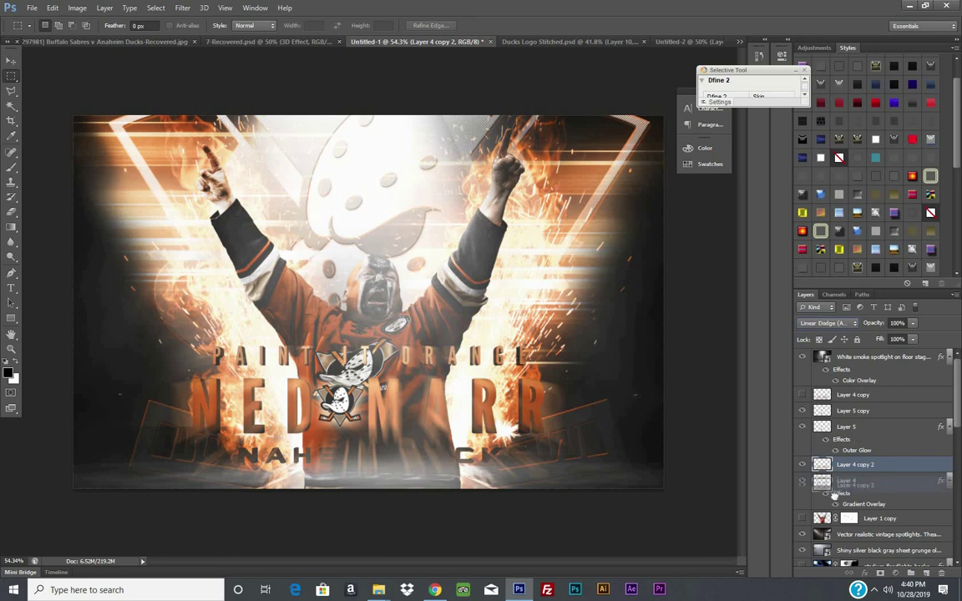
left_click_drag(839, 469, 844, 501)
- Free Transform the Layer 4 copy 2 text slightly larger and wider
left_click(51, 7)
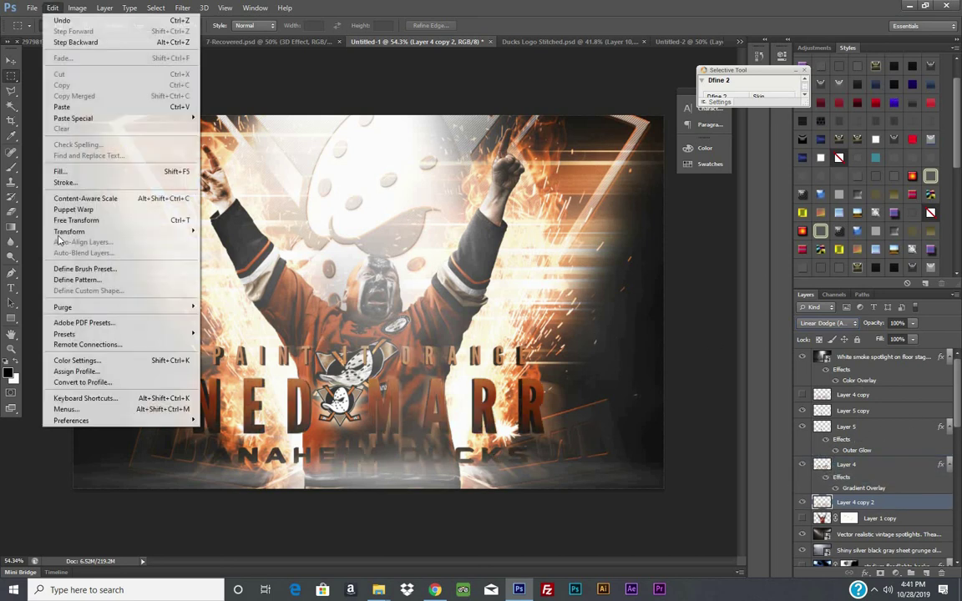
left_click(62, 218)
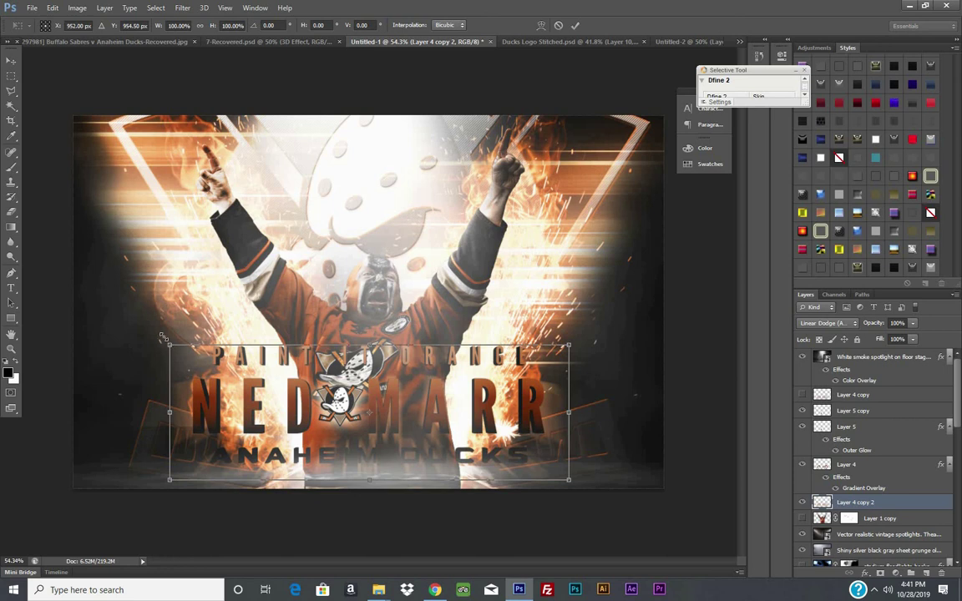
left_click_drag(163, 337, 155, 330)
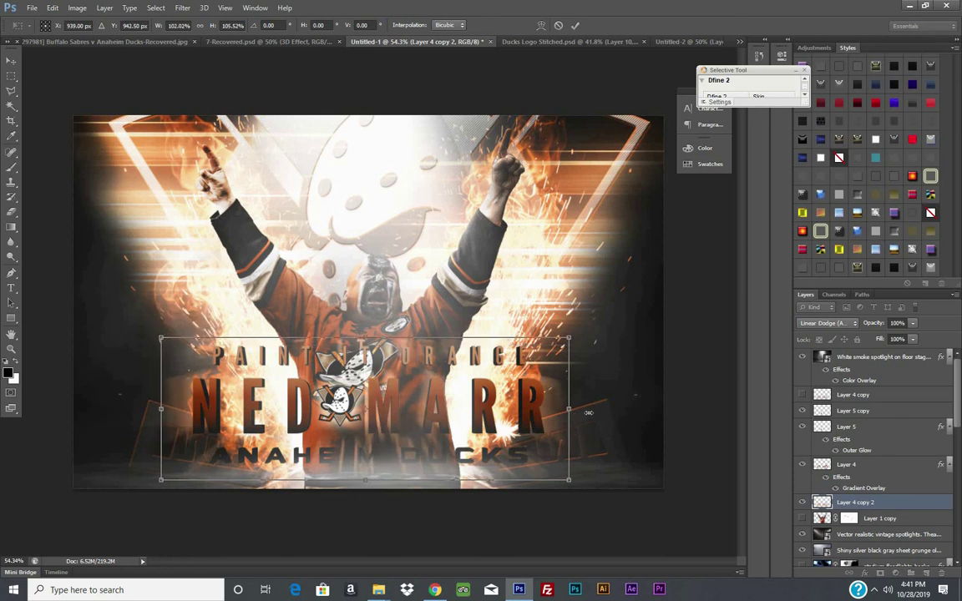
left_click_drag(588, 413, 604, 410)
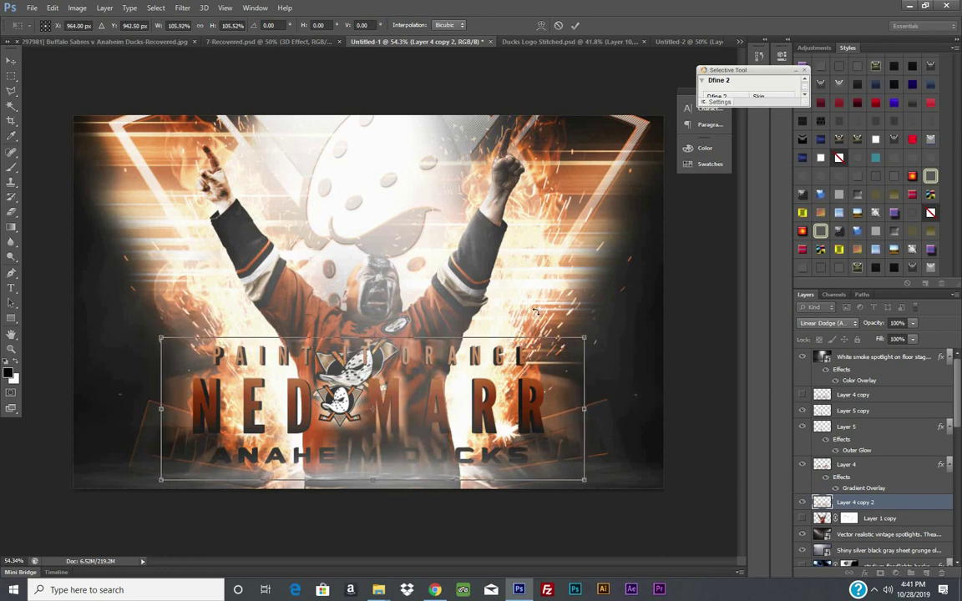
key("Return")
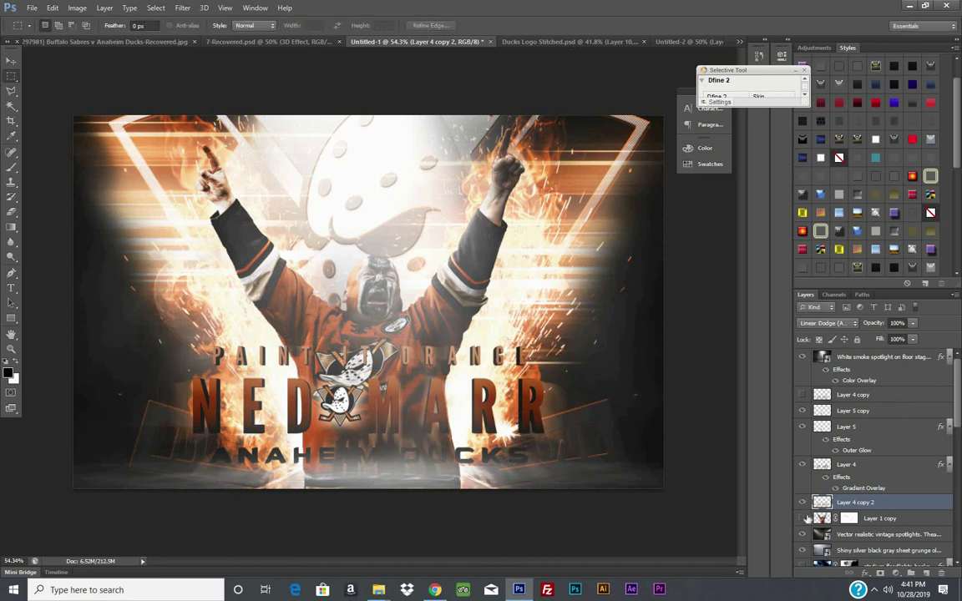
- Delete Layer 4 copy 2, confirming the prompt
right_click(836, 506)
left_click(827, 118)
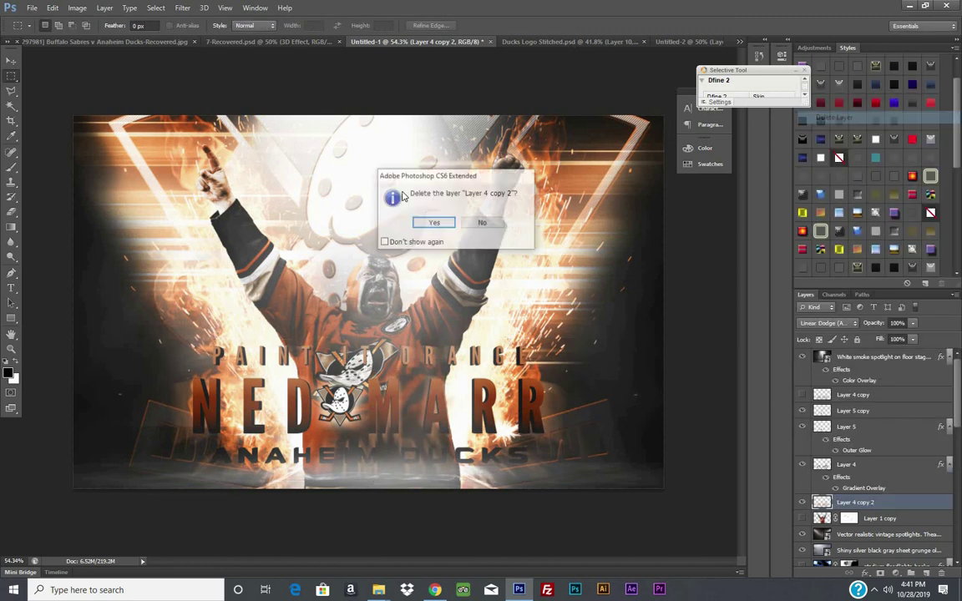
left_click(435, 224)
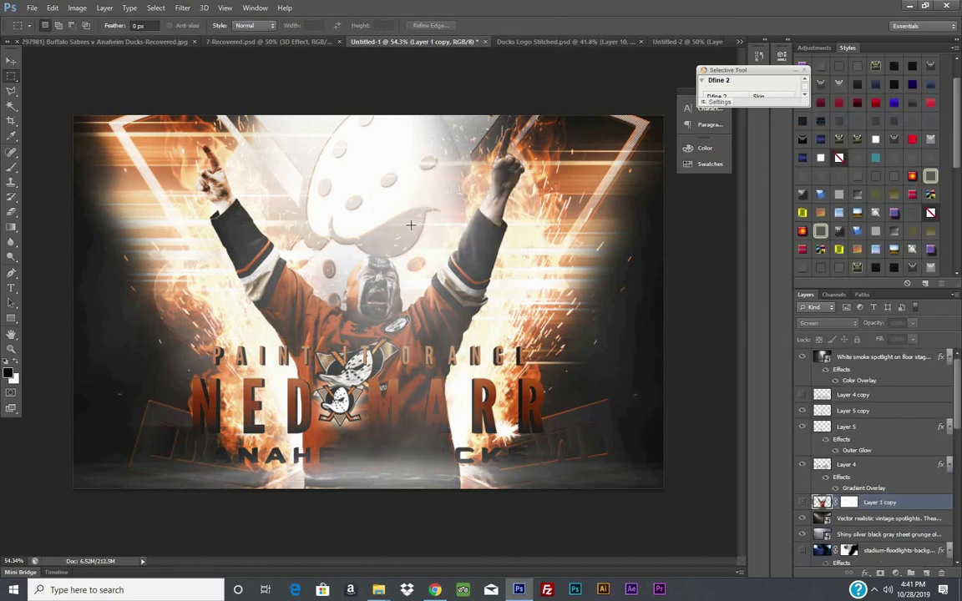
- Switch Layer 4's Gradient Overlay to a metallic silver gradient preset
double_click(874, 465)
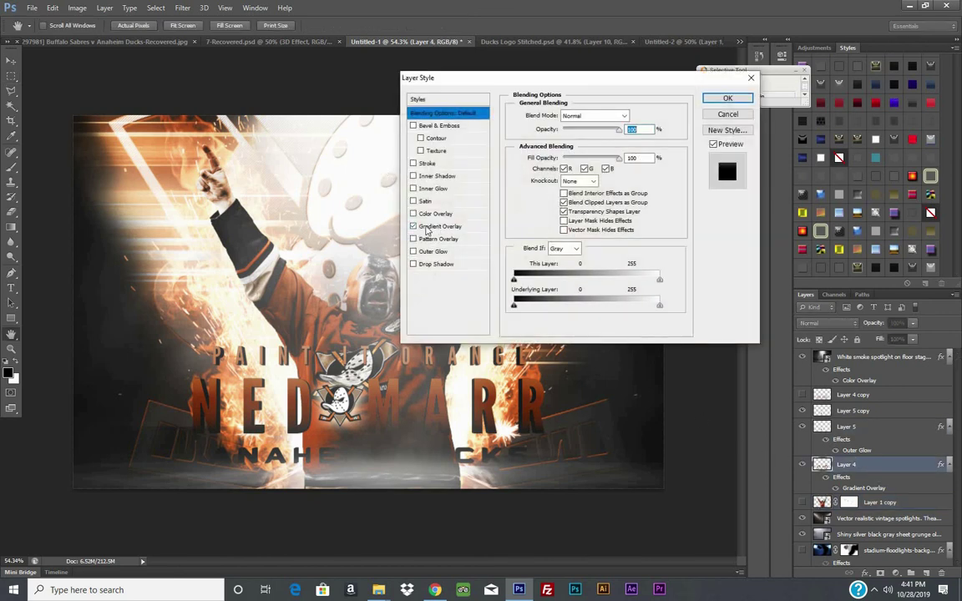
left_click(425, 226)
left_click(412, 227)
left_click(412, 226)
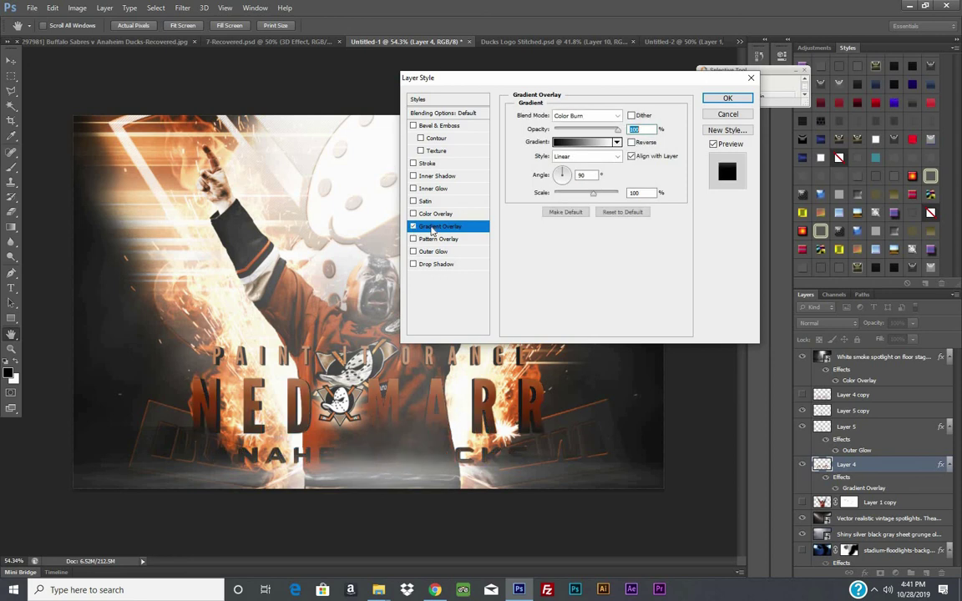
left_click(617, 142)
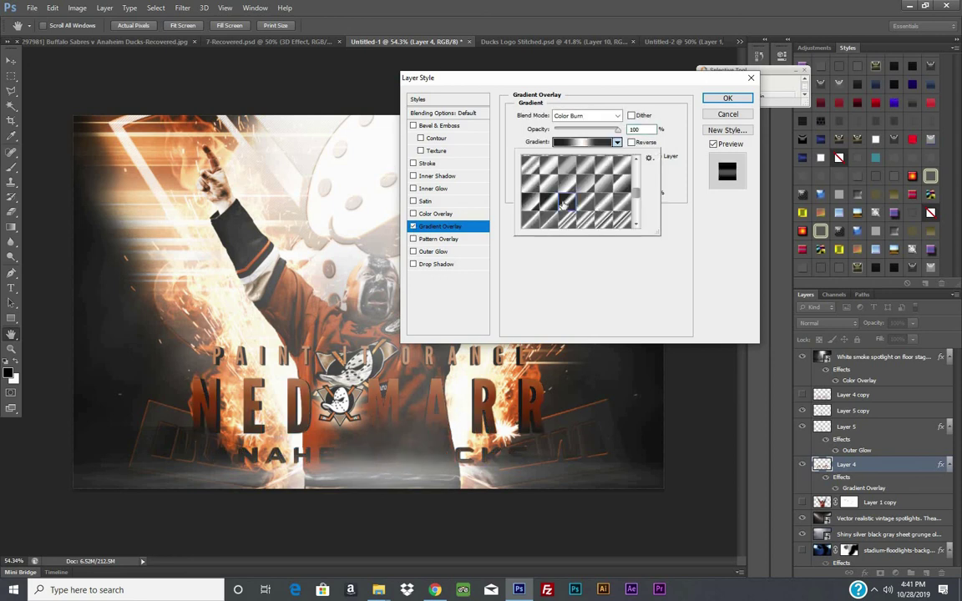
left_click(566, 201)
left_click(585, 184)
left_click(586, 164)
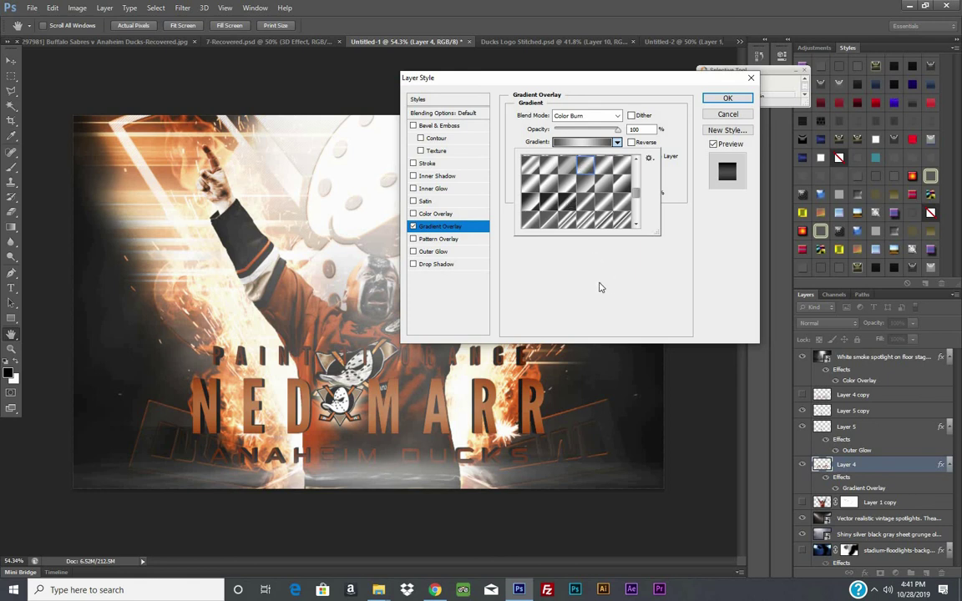
left_click(500, 124)
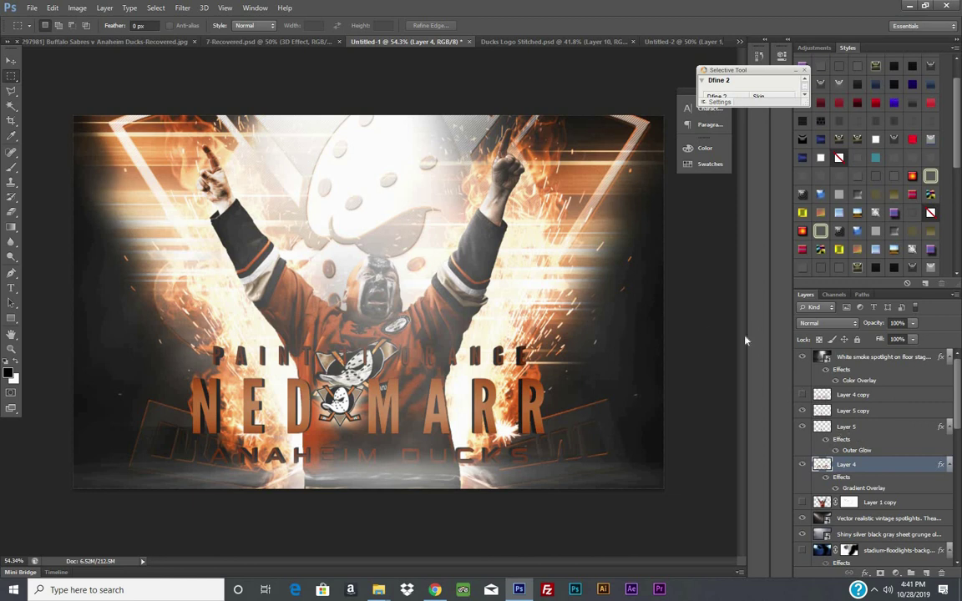
- Lower the white smoke spotlight layer's opacity to 65% and zoom in on the bottom lettering
key("alt+shift+bracketright")
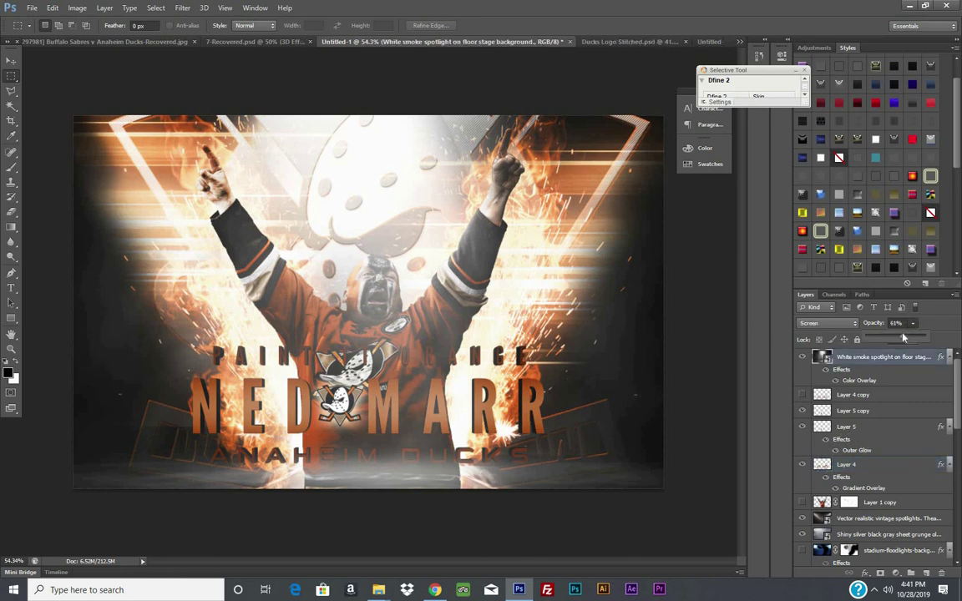
left_click_drag(913, 323, 903, 338)
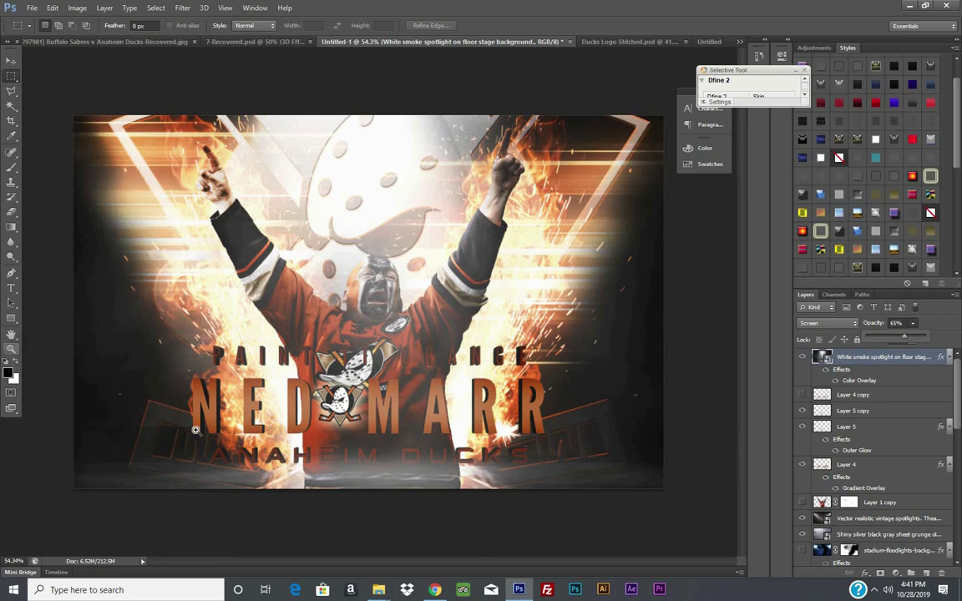
key("z")
left_click_drag(294, 451, 324, 447)
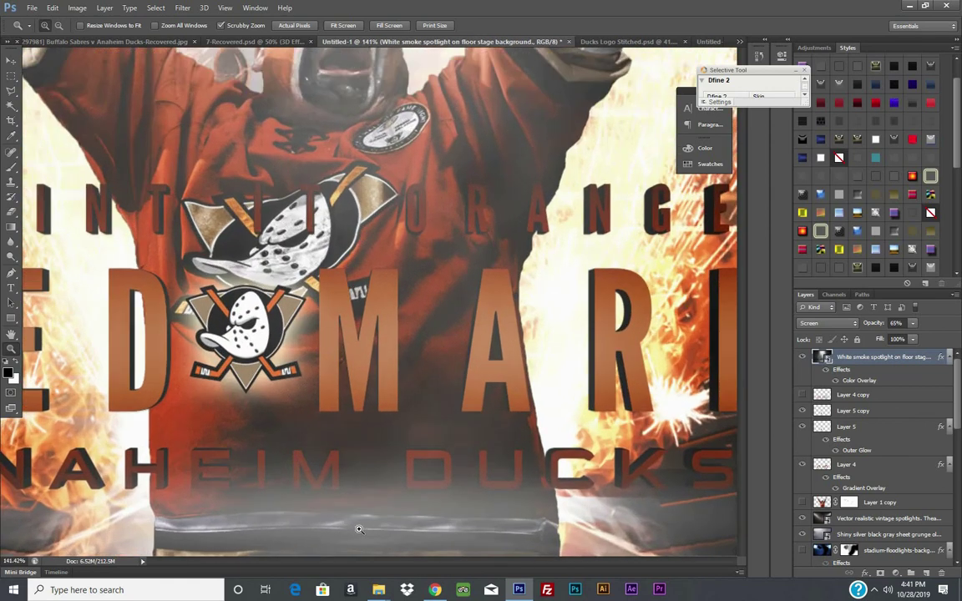
left_click_drag(439, 534, 275, 462)
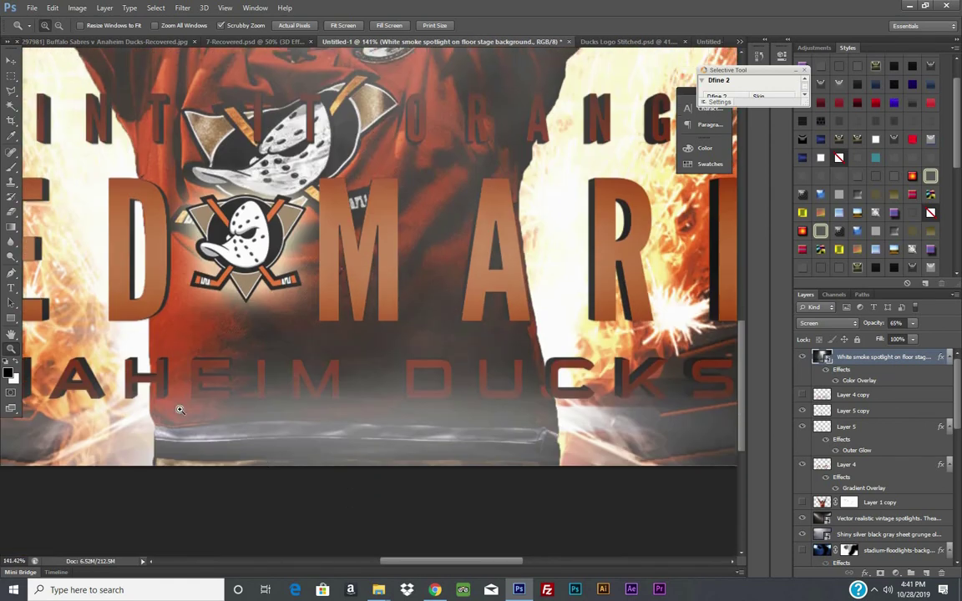
- Close the Ducks Logo Stitched.psd document
left_click(11, 288)
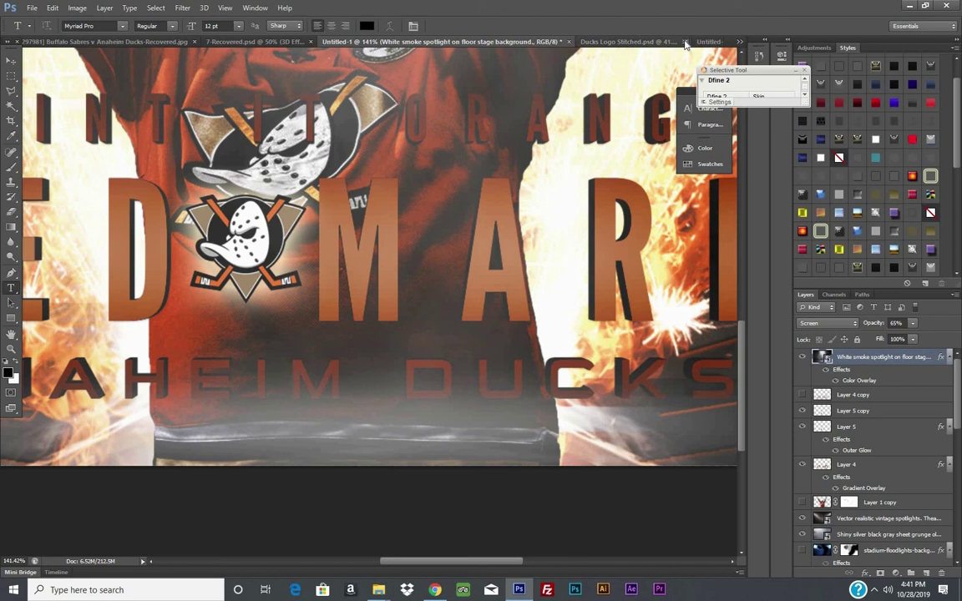
left_click(684, 41)
left_click(484, 220)
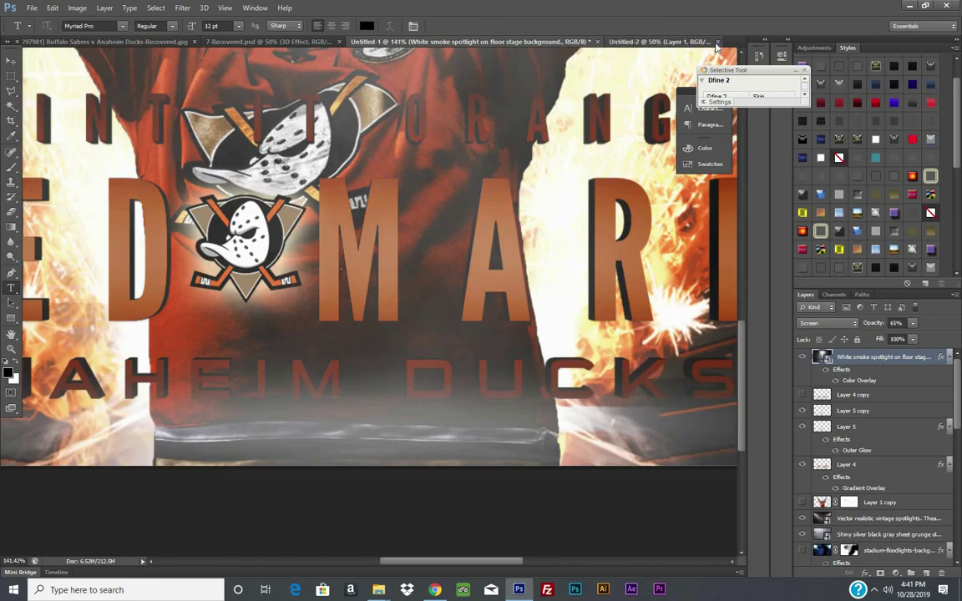
- Close the Untitled-2 document without saving
left_click(645, 42)
left_click(716, 42)
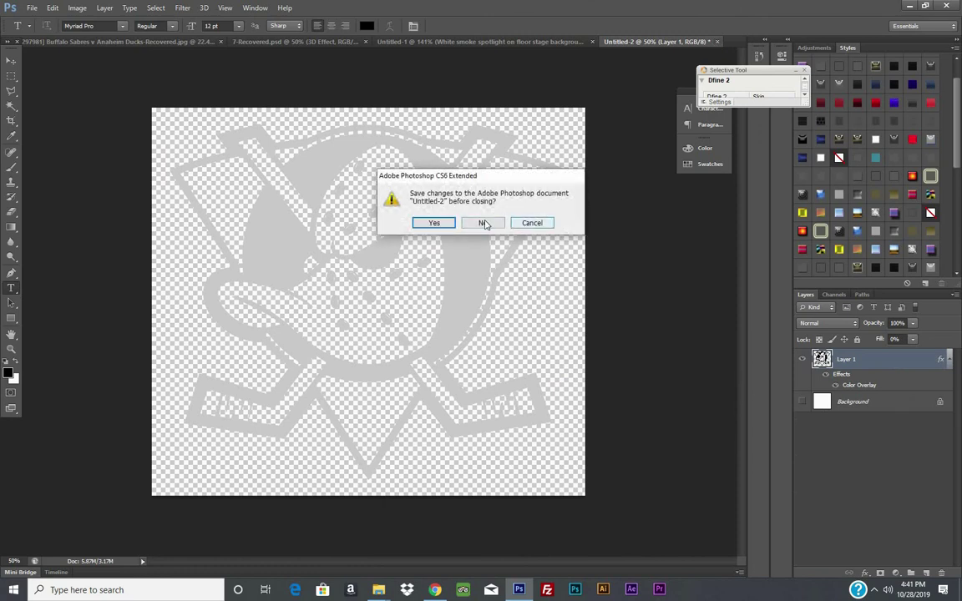
key("n")
left_click(295, 38)
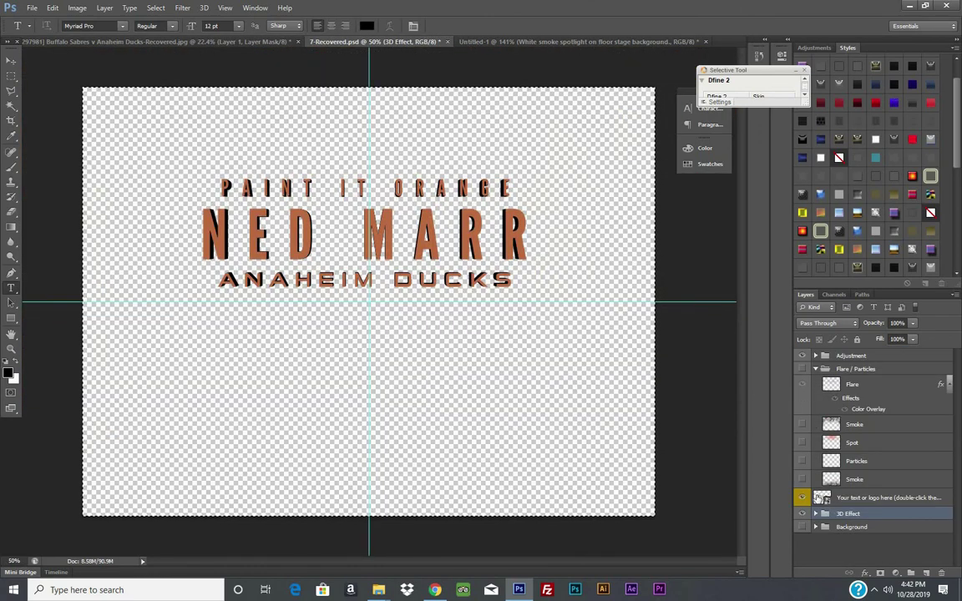
- Open the text smart object's contents, then return to the Untitled-1 poster
left_click(876, 498)
left_click(517, 243)
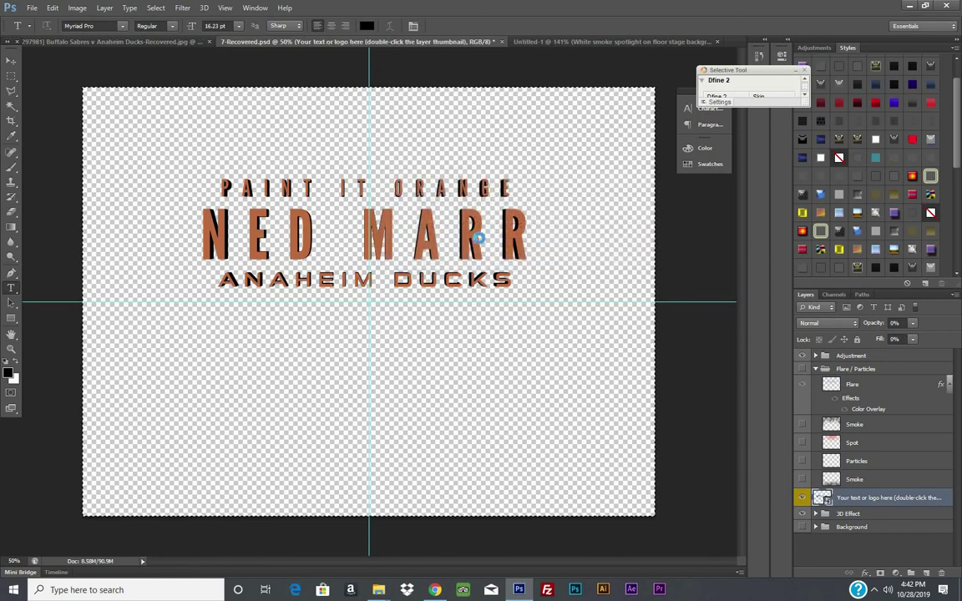
left_click(281, 316)
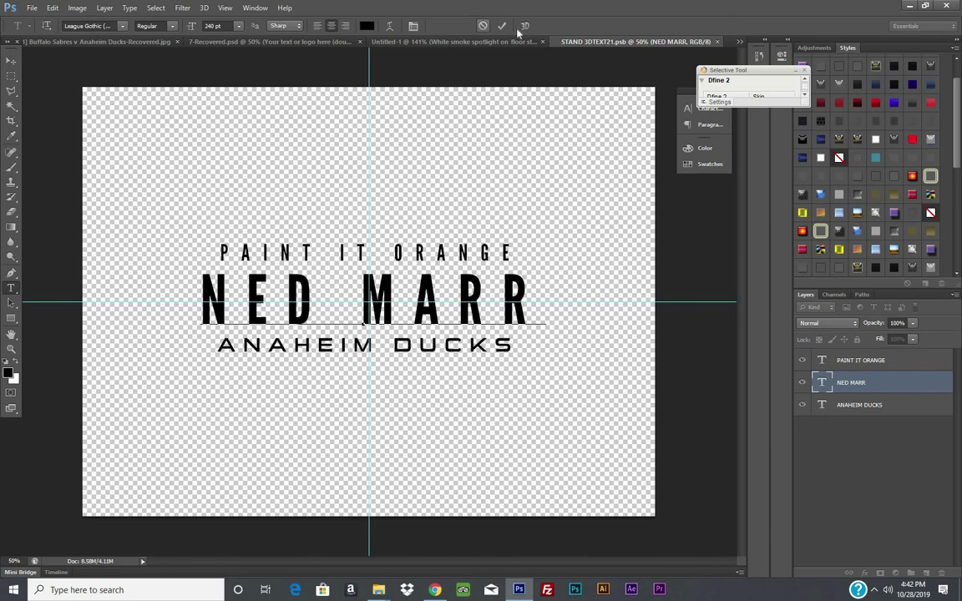
left_click(739, 41)
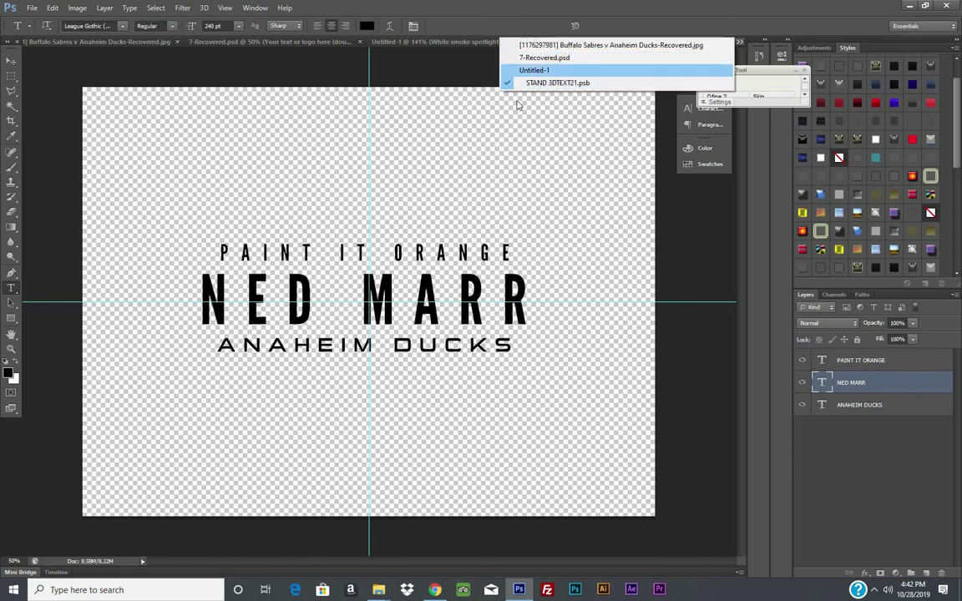
left_click(501, 69)
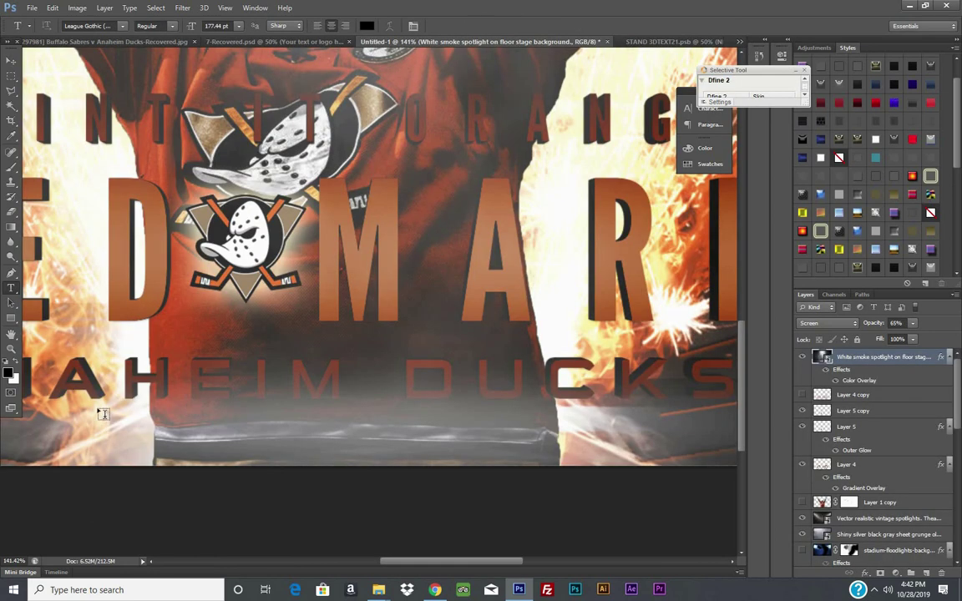
- Draw a paragraph text box across the poster's lower area with 30 pt size
left_click_drag(94, 409, 658, 477)
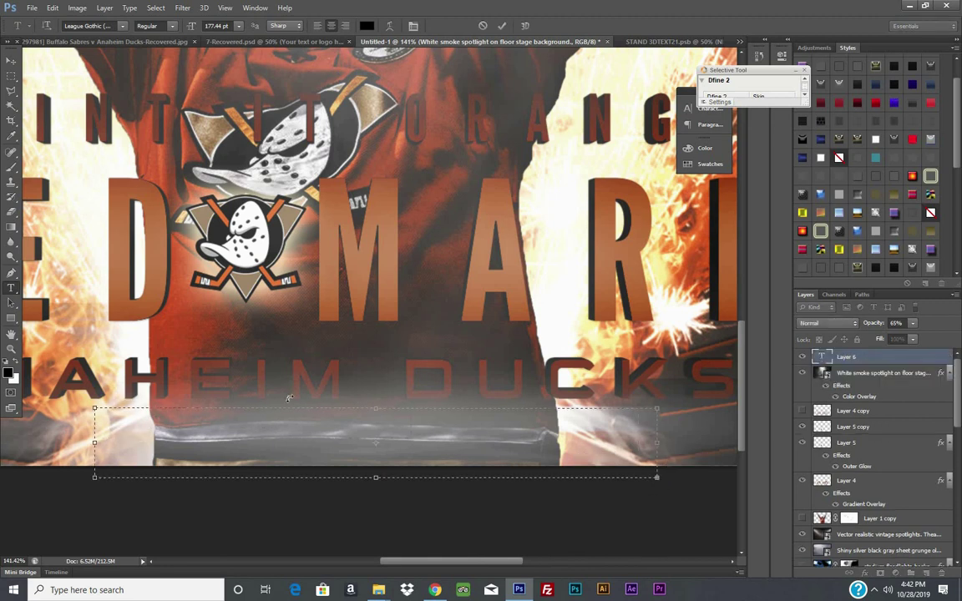
left_click(238, 26)
left_click(228, 220)
left_click_drag(727, 487, 743, 498)
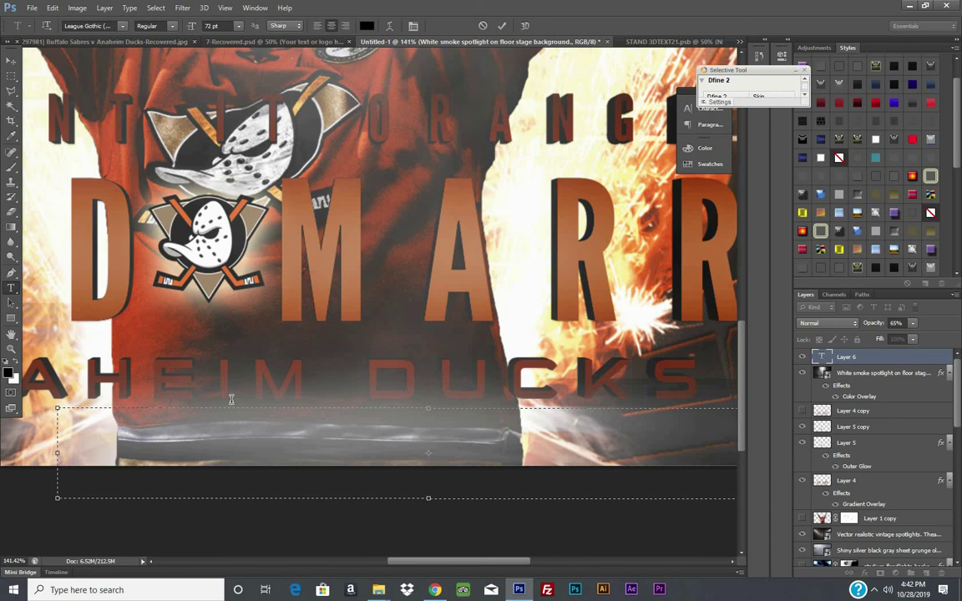
left_click(238, 26)
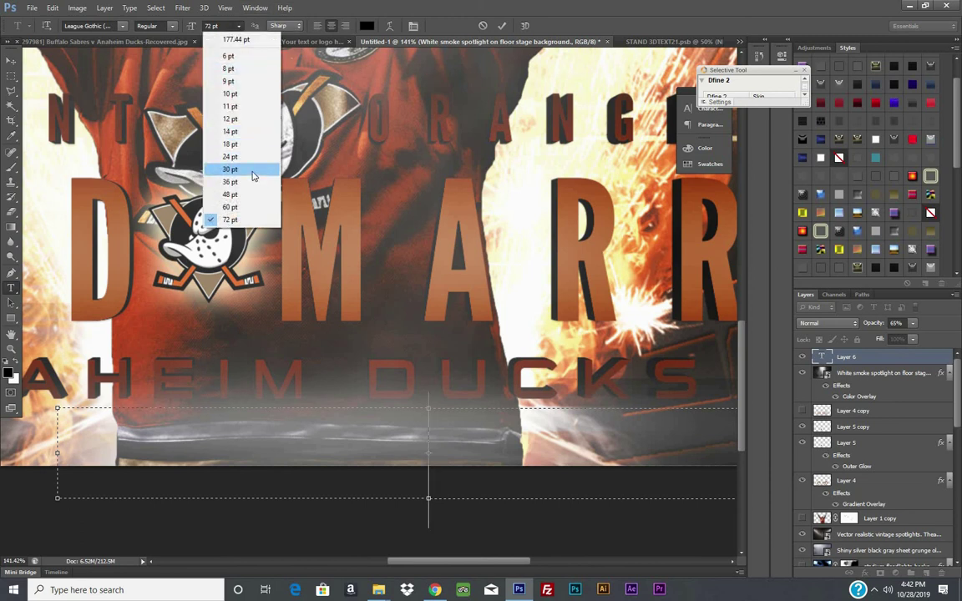
left_click(253, 171)
- Type '#1 FAN FAVORITE', fixing a typo, and commit the text
type("#")
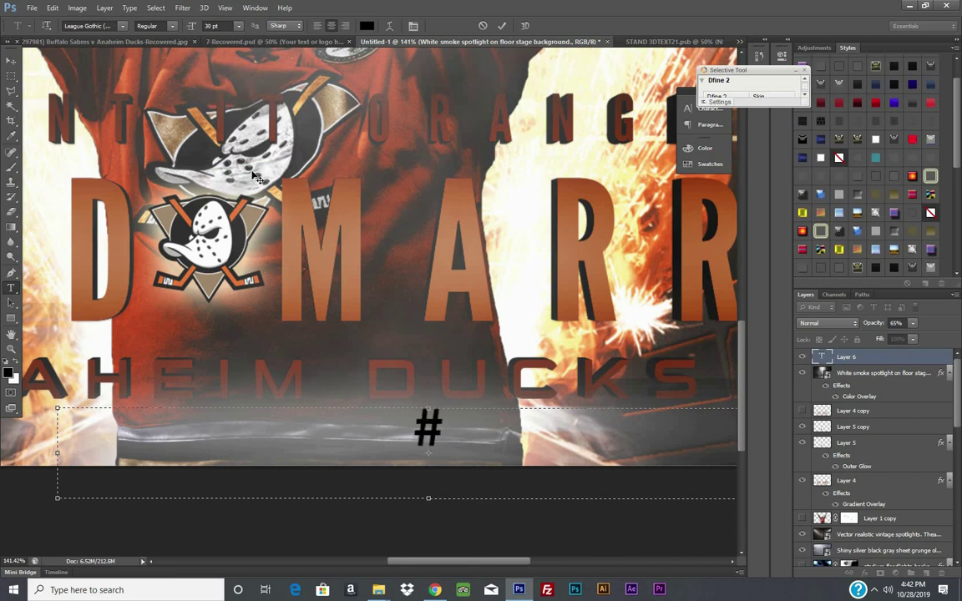
type("1")
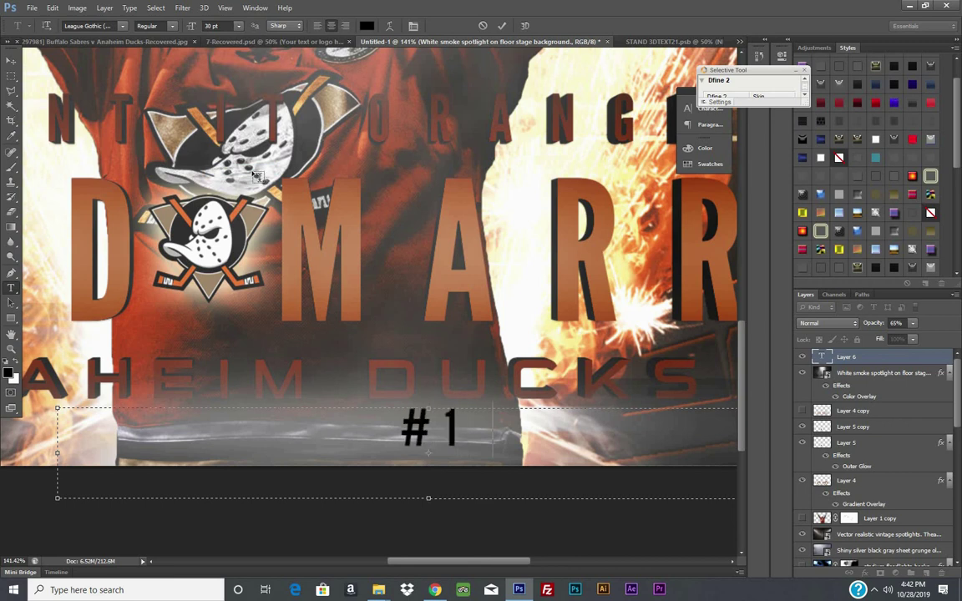
type(" FA")
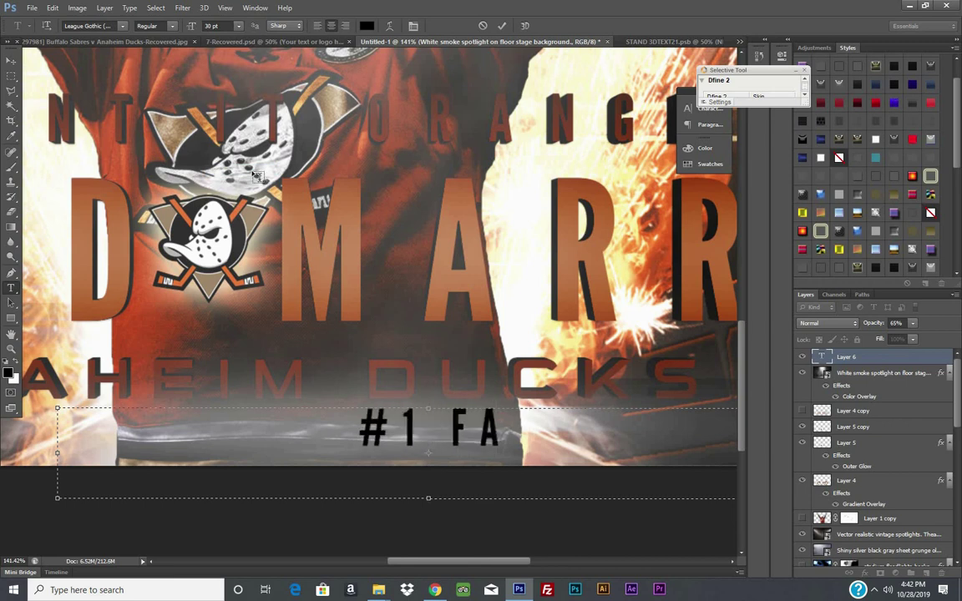
type("N F")
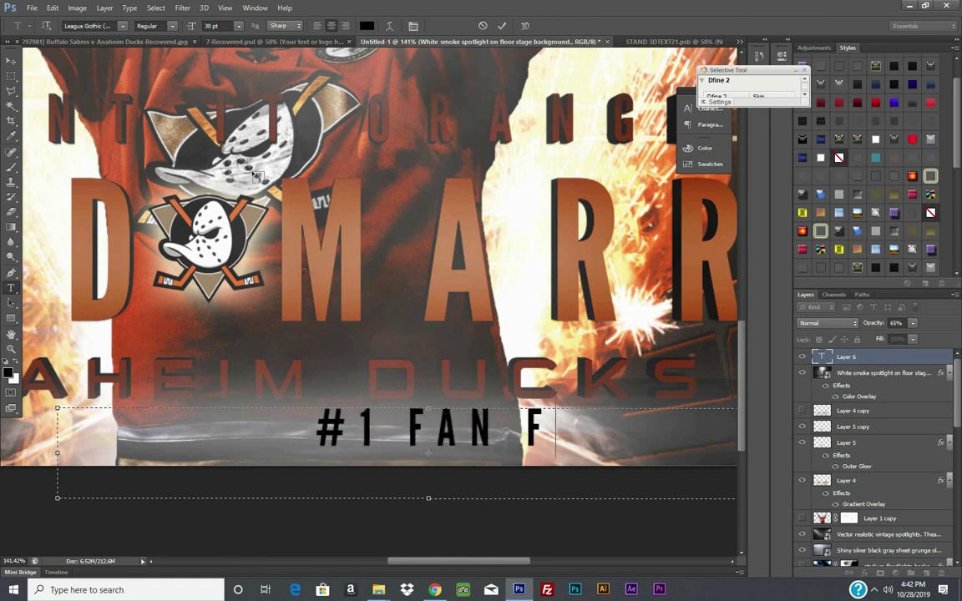
type("AVO")
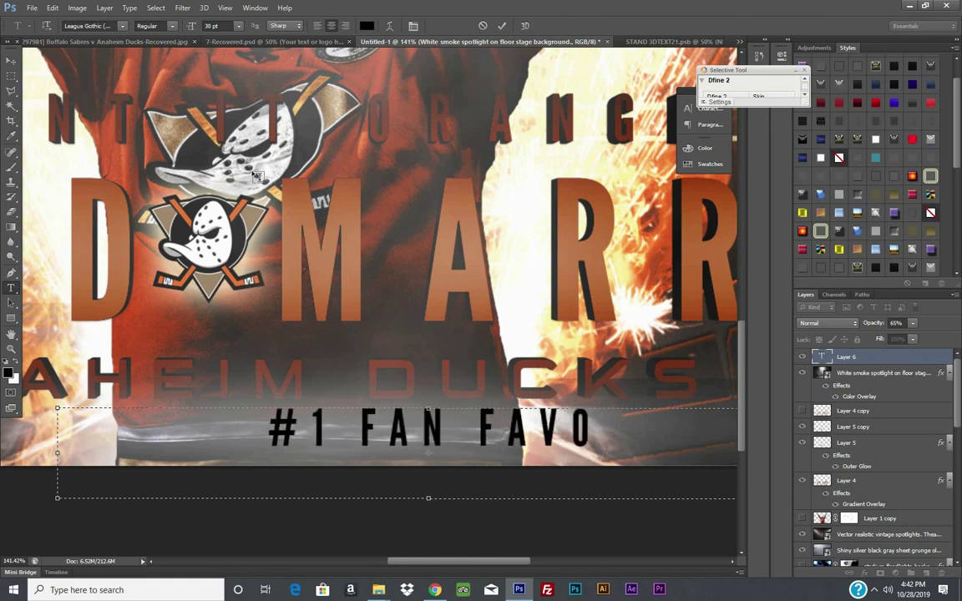
type("RI")
key("BackSpace")
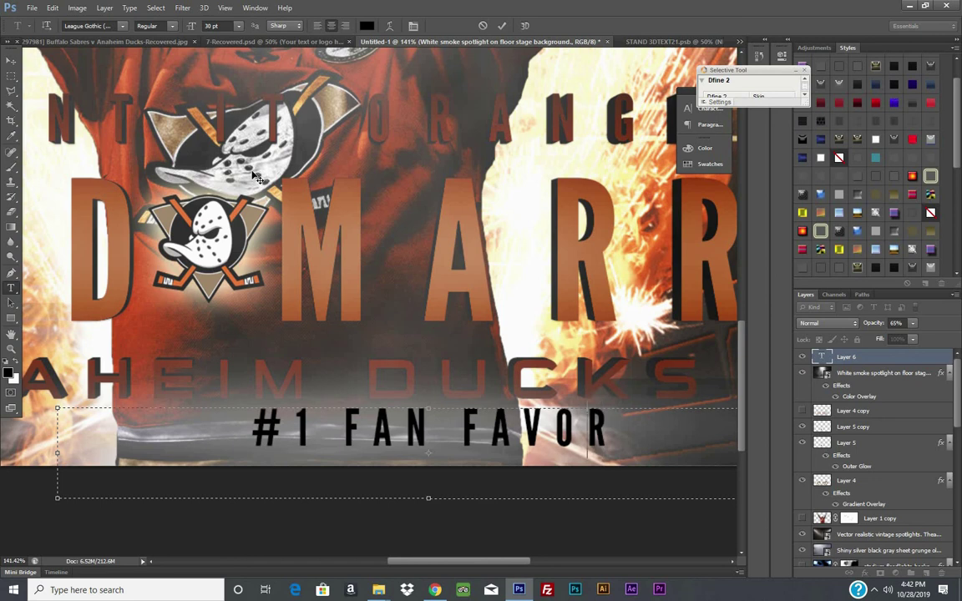
key("BackSpace")
key("BackSpace")
key("BackSpace")
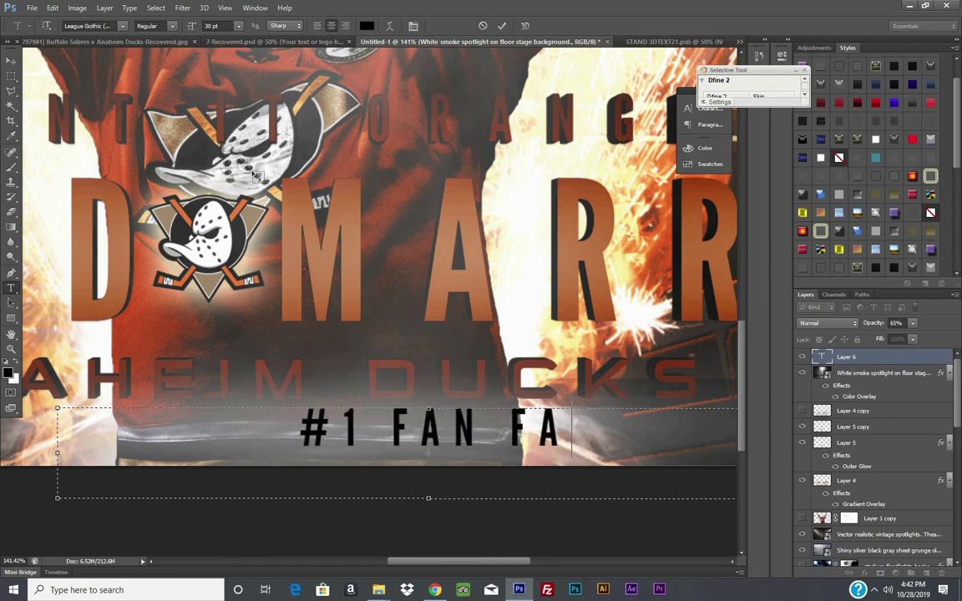
type("V")
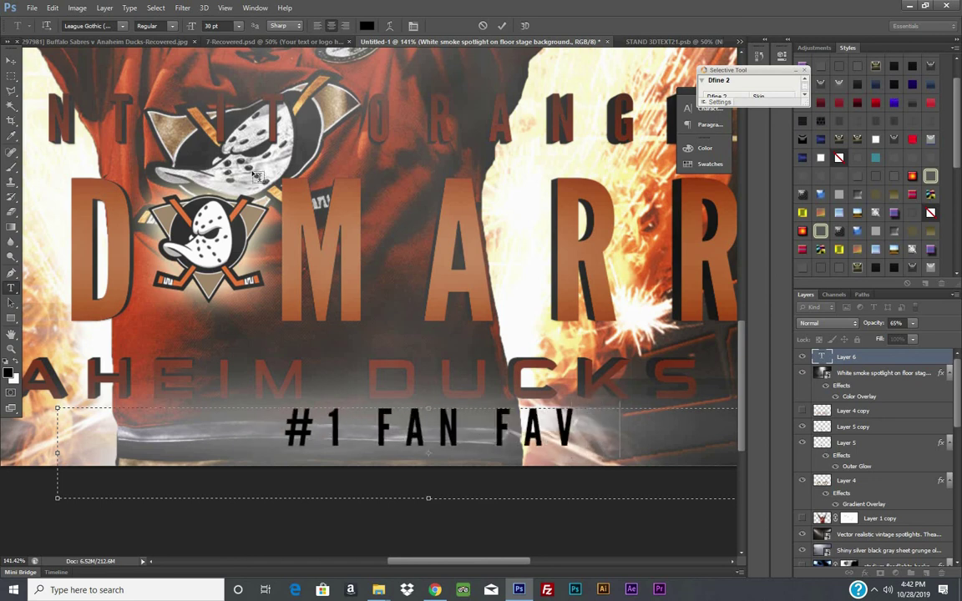
type("ORITE")
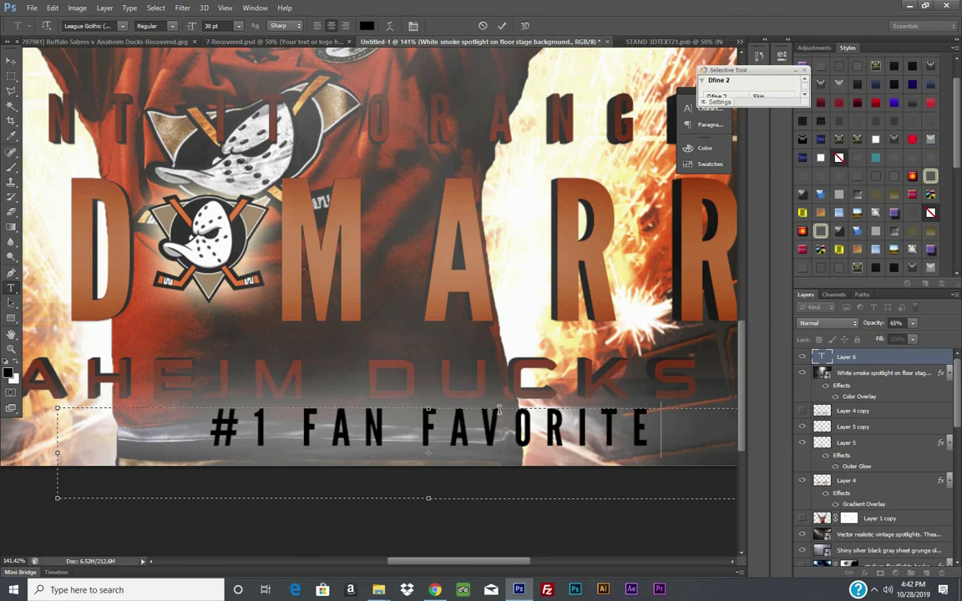
key("ctrl+a")
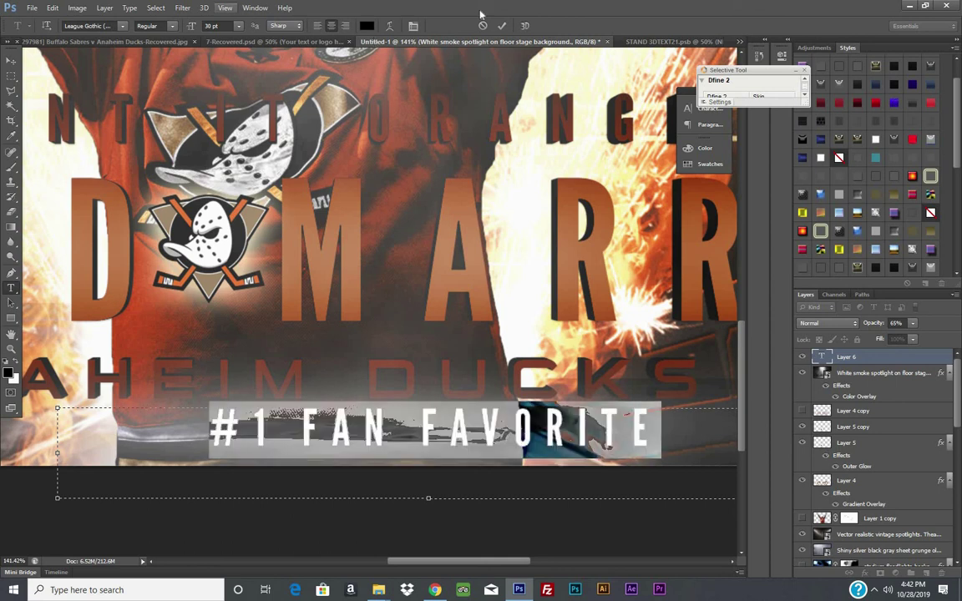
left_click(501, 25)
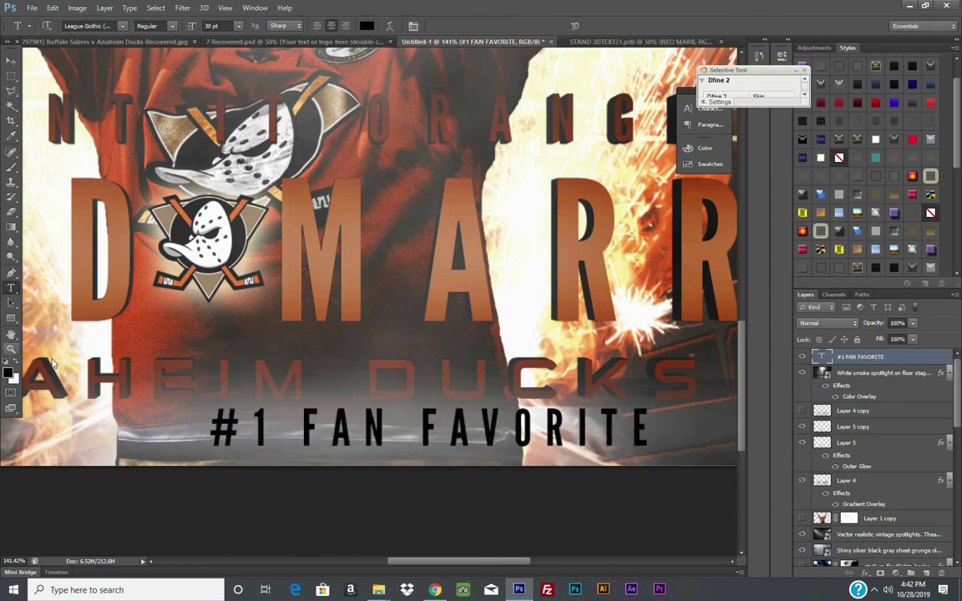
- Zoom to the poster's lower half and reposition the #1 FAN FAVORITE tagline
key("z")
left_click(271, 405, "alt")
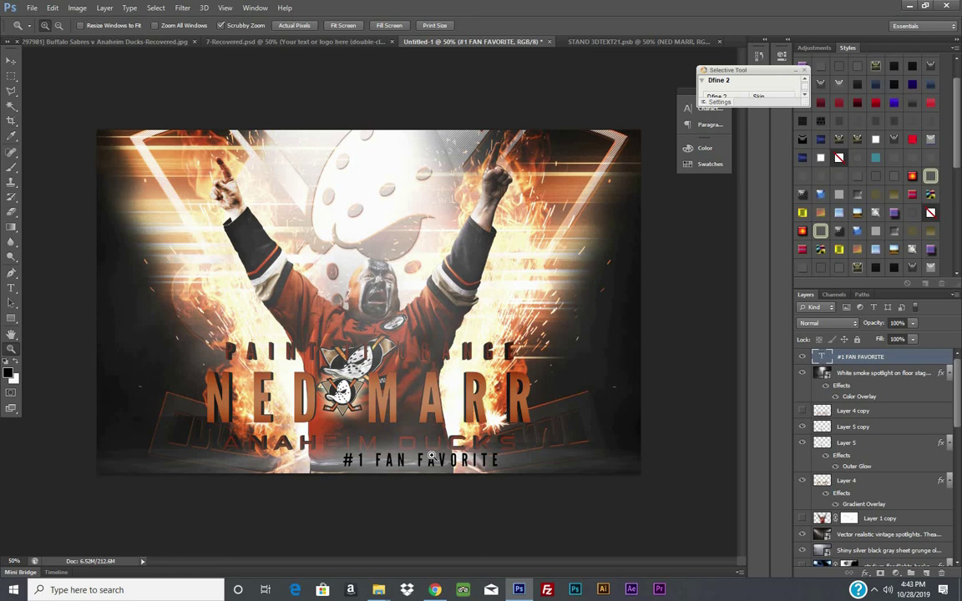
left_click(407, 399)
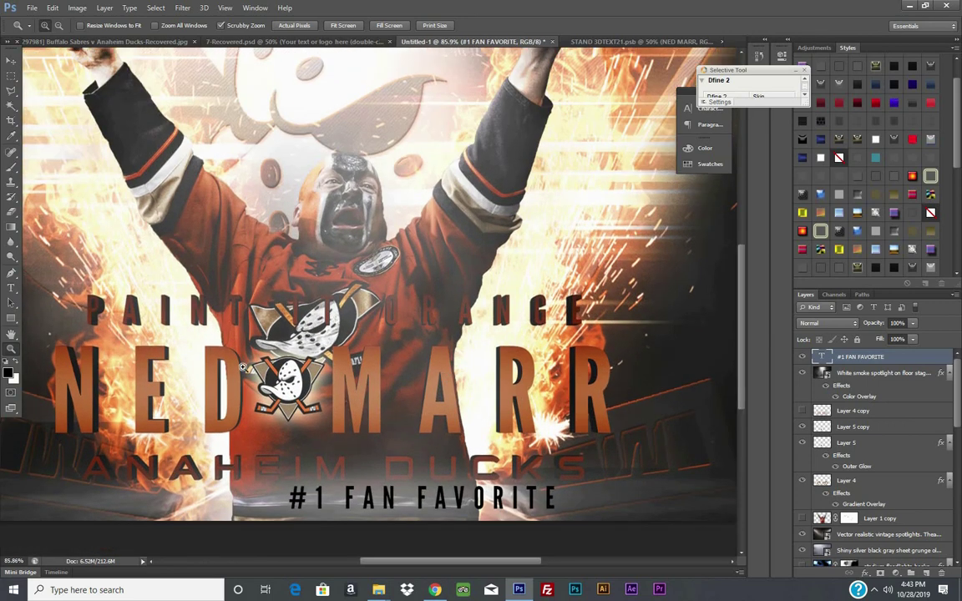
left_click(11, 61)
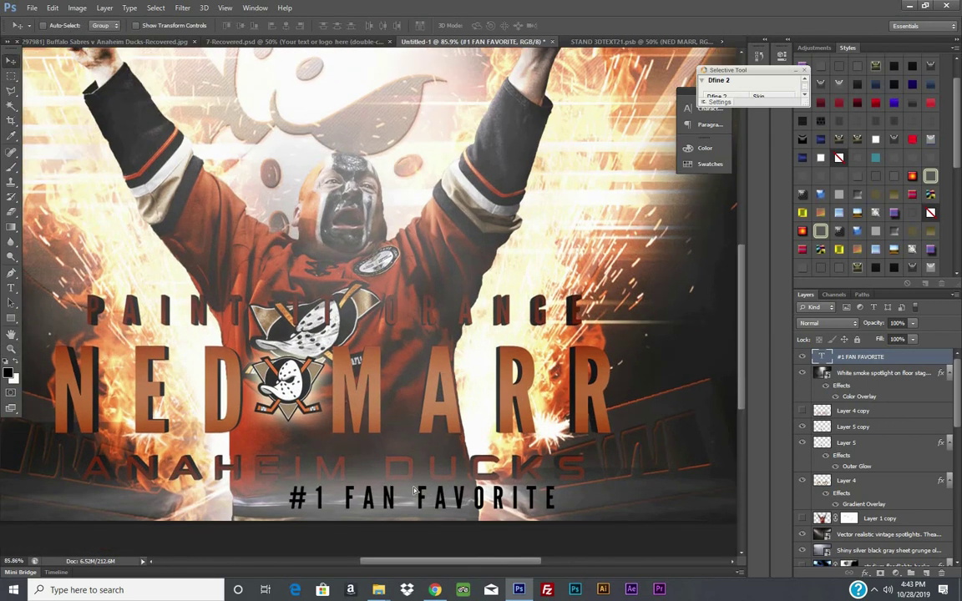
mouse_move(421, 515)
left_mouse_down()
mouse_move(325, 415)
mouse_move(312, 501)
left_mouse_up()
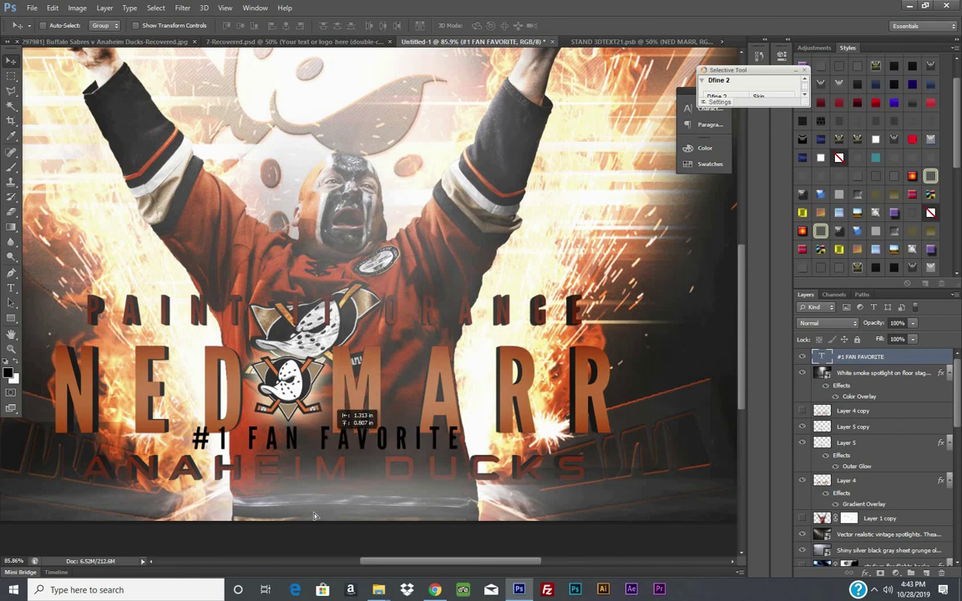
- Shrink the tagline to 16 pt and move it just beneath ANAHEIM DUCKS
left_click(11, 287)
left_click_drag(176, 501, 451, 501)
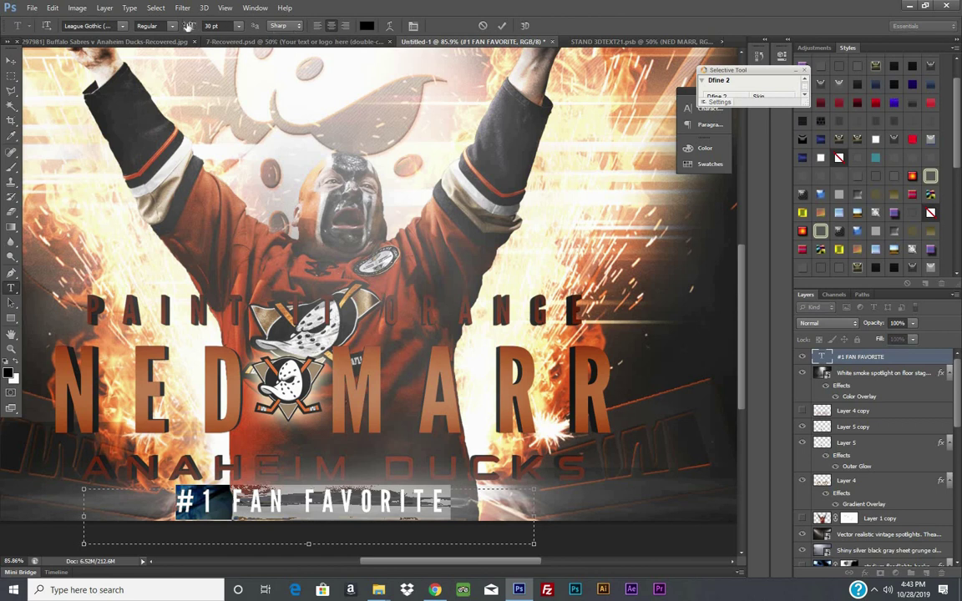
left_click_drag(192, 26, 187, 26)
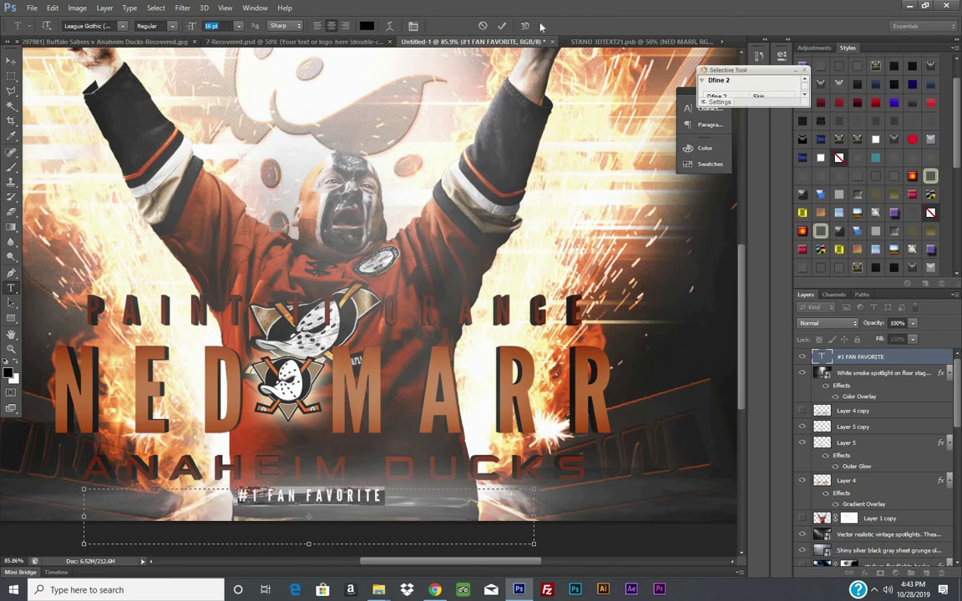
left_click(11, 60)
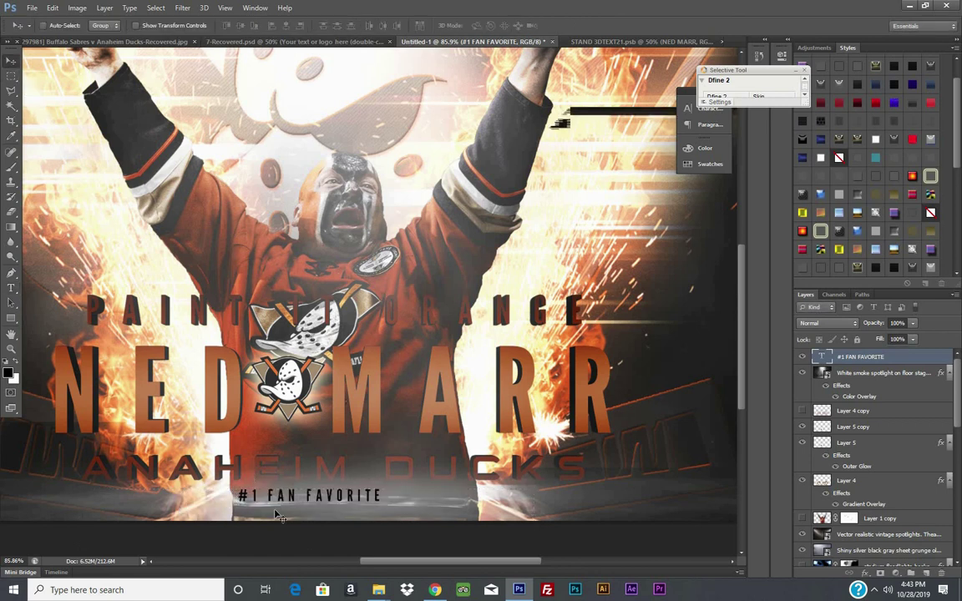
mouse_move(305, 495)
left_mouse_down()
mouse_move(320, 500)
mouse_move(371, 462)
mouse_move(282, 482)
mouse_move(429, 467)
left_mouse_up()
- Widen the tagline's text box to the full poster width, centring the text
left_click(10, 349)
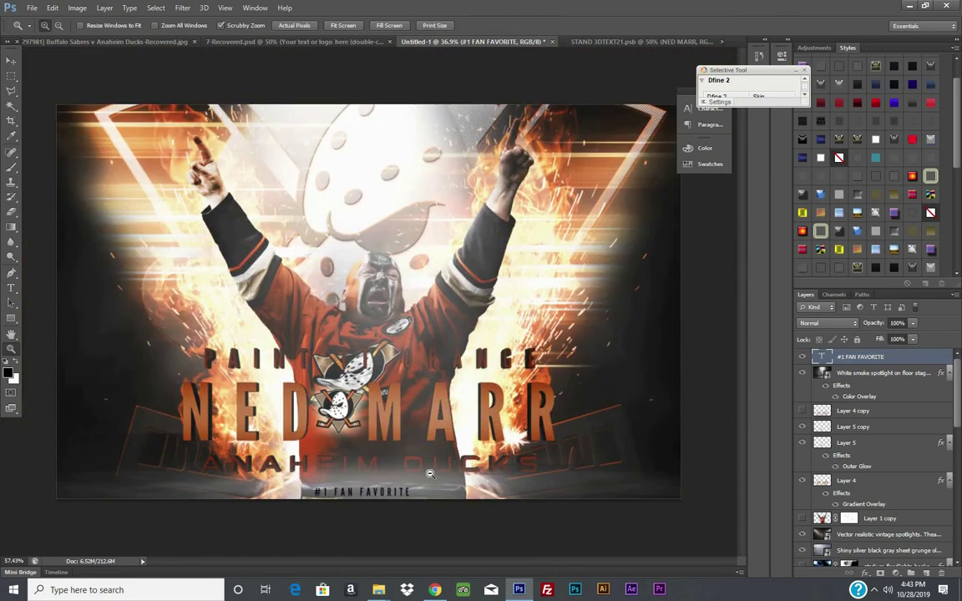
left_click(11, 287)
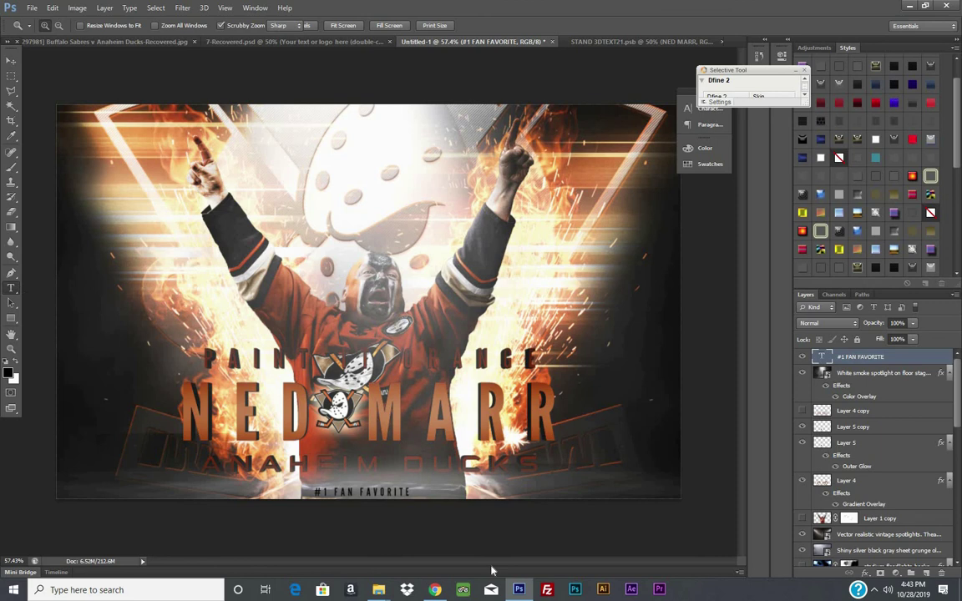
left_click(359, 492)
left_click(11, 60)
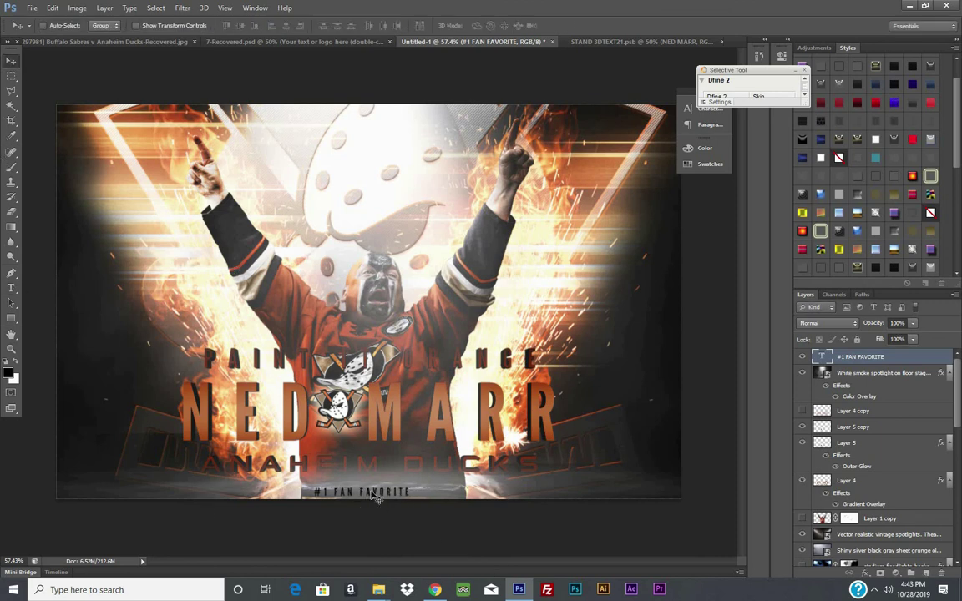
left_click(11, 287)
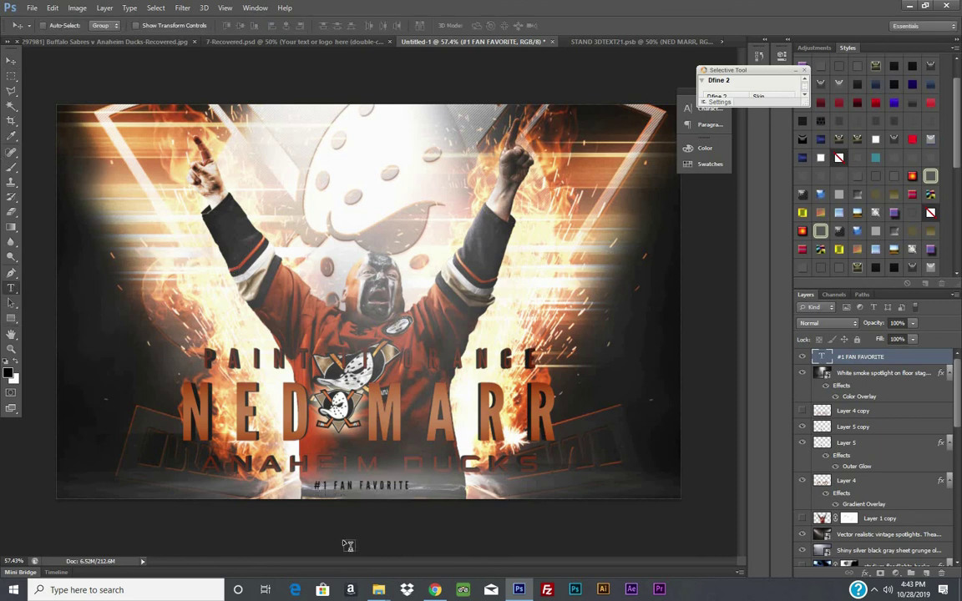
left_click_drag(512, 481, 56, 500)
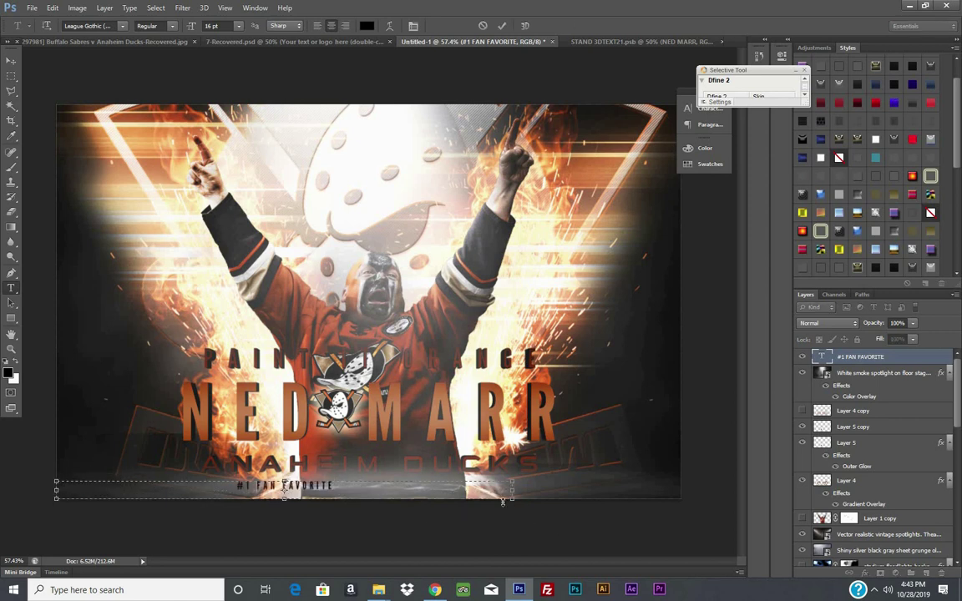
left_click_drag(513, 500, 681, 500)
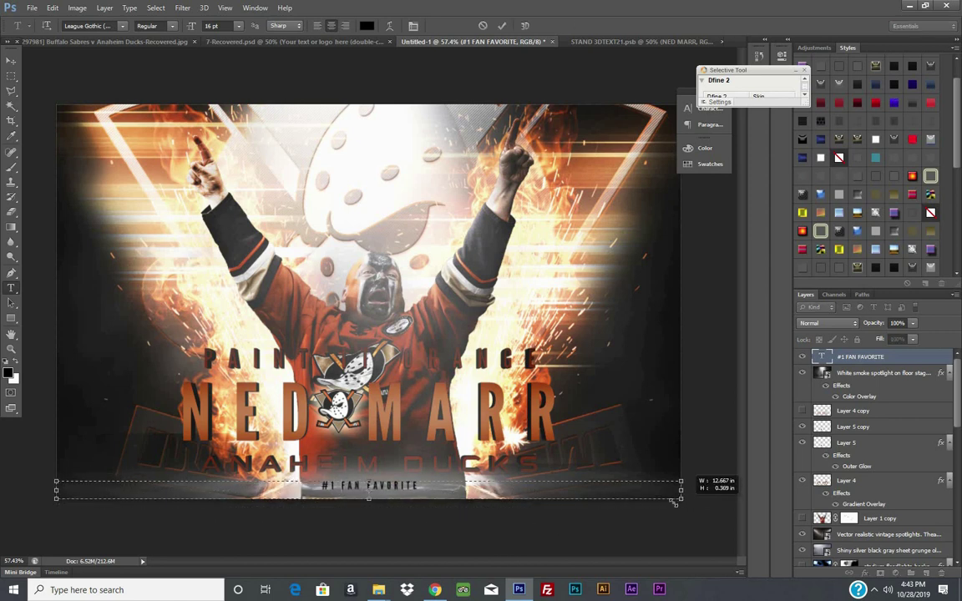
left_click(301, 220)
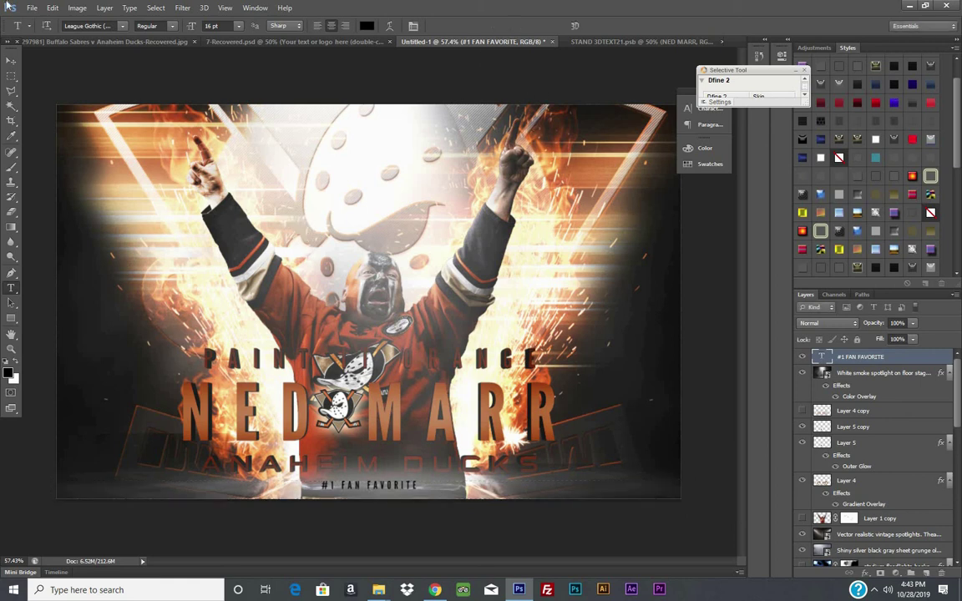
left_click(32, 9)
left_click(31, 9)
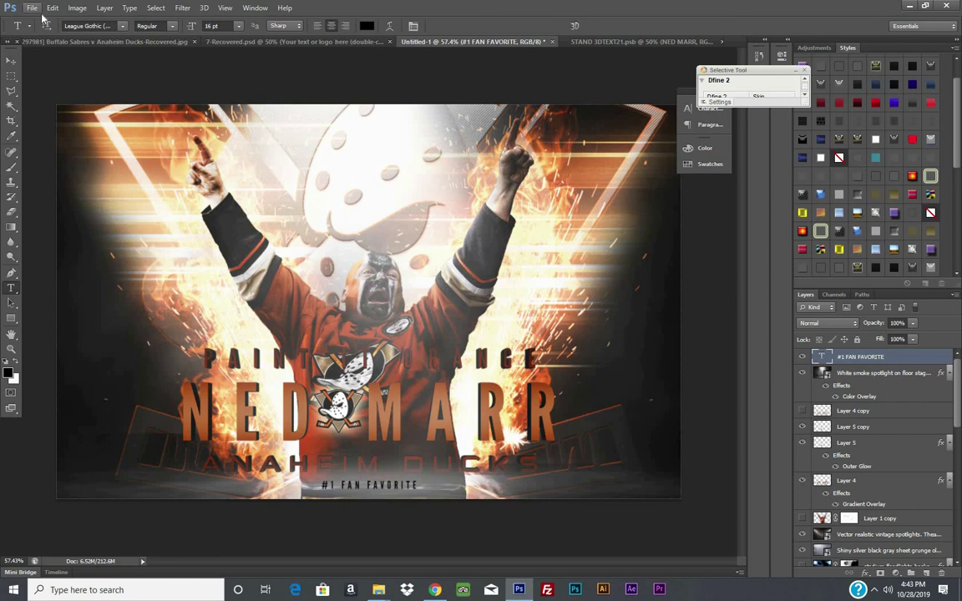